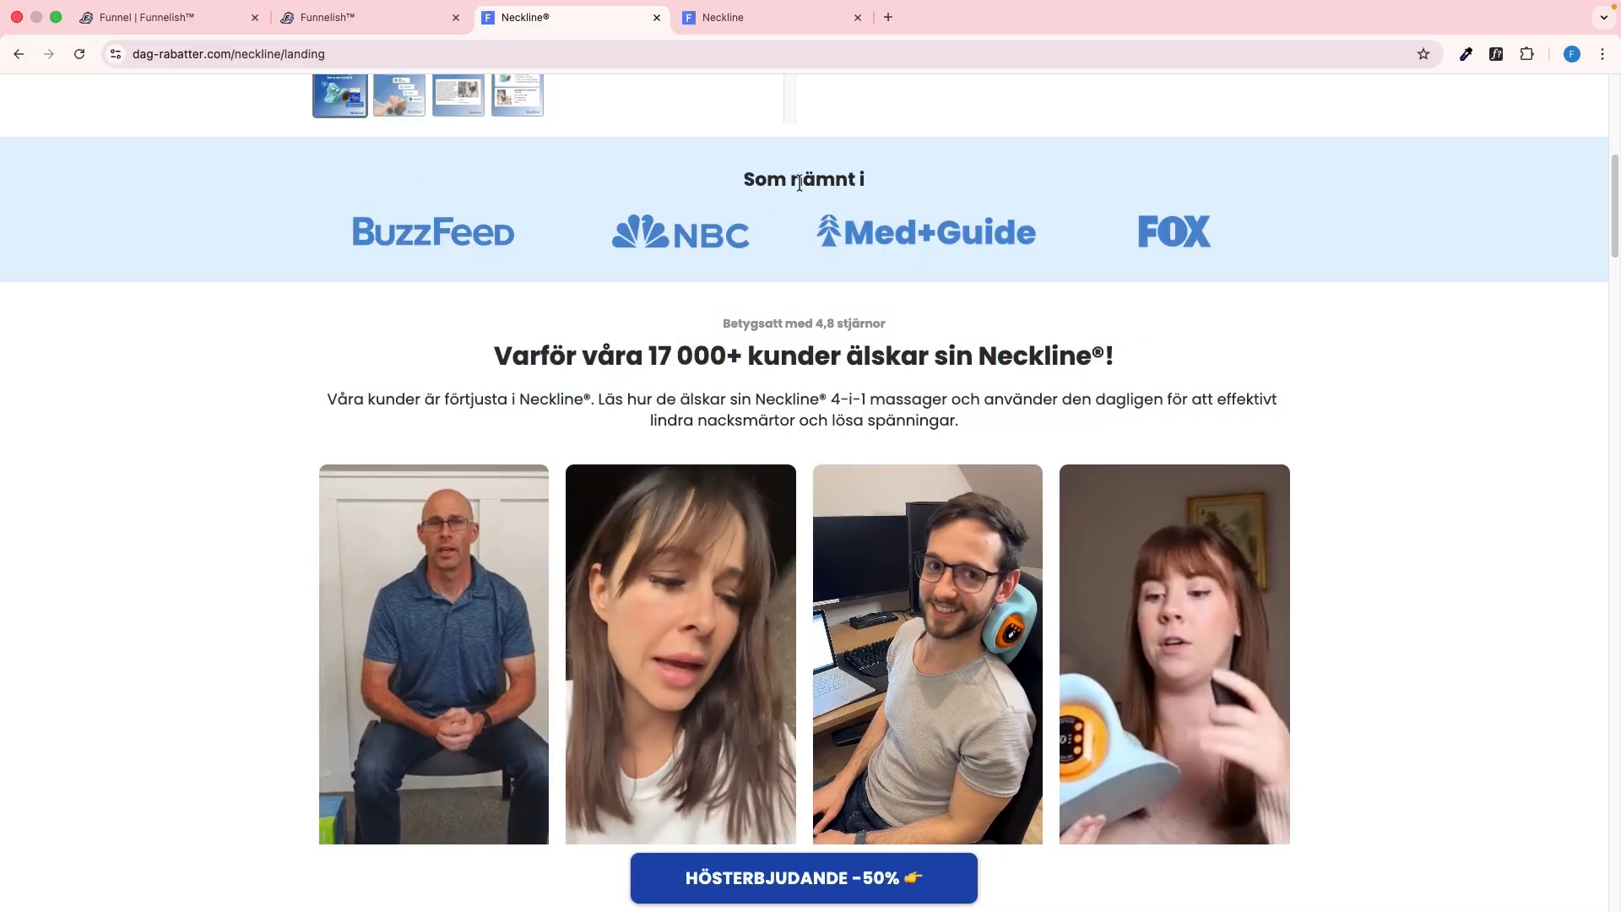
Switch to the Funnelish page editor and add a new section below the product image and details row
{"action": "scroll", "coordinate": [355, 187], "scroll_direction": "up", "scroll_amount": 5}
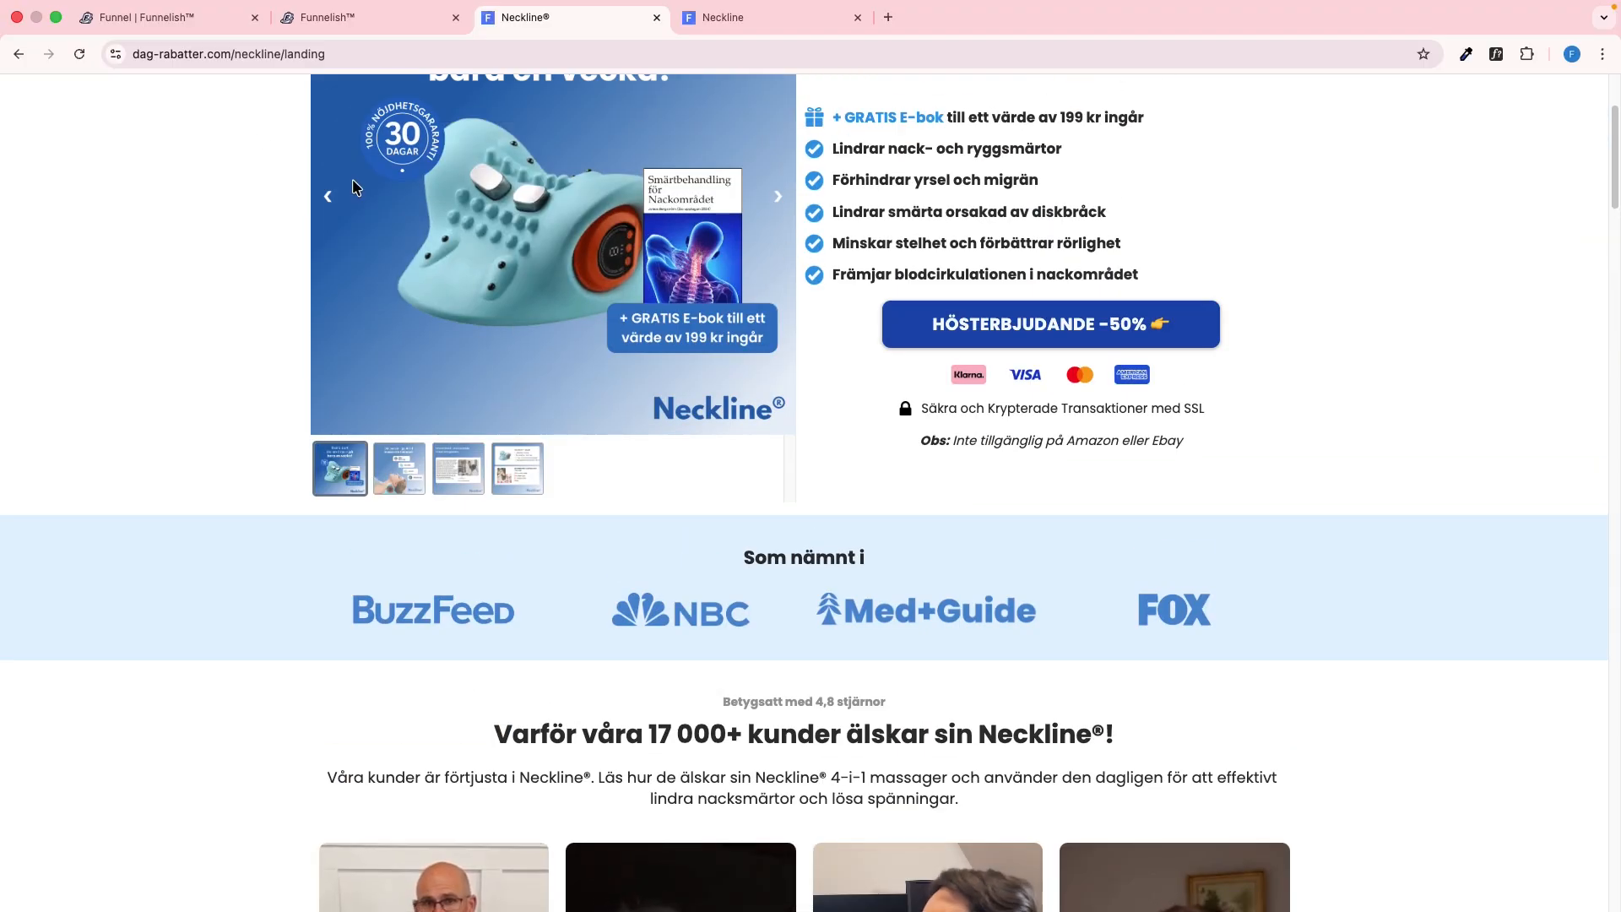
{"action": "left_click", "coordinate": [169, 16]}
{"action": "left_click", "coordinate": [356, 25]}
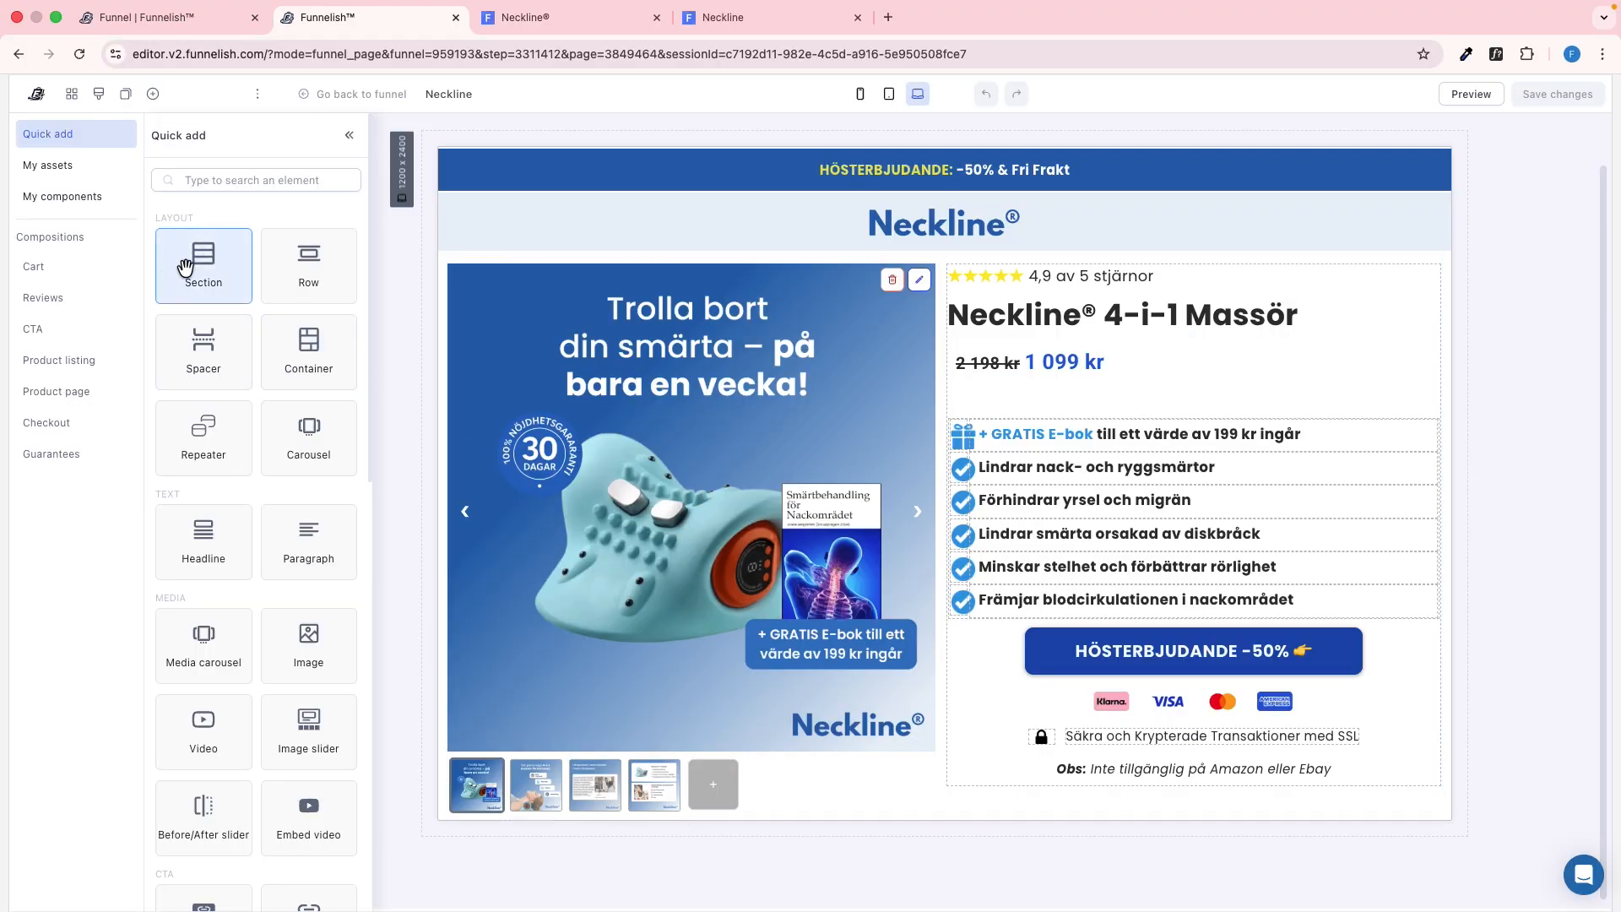
{"action": "left_click_drag", "start_coordinate": [185, 269], "coordinate": [690, 742]}
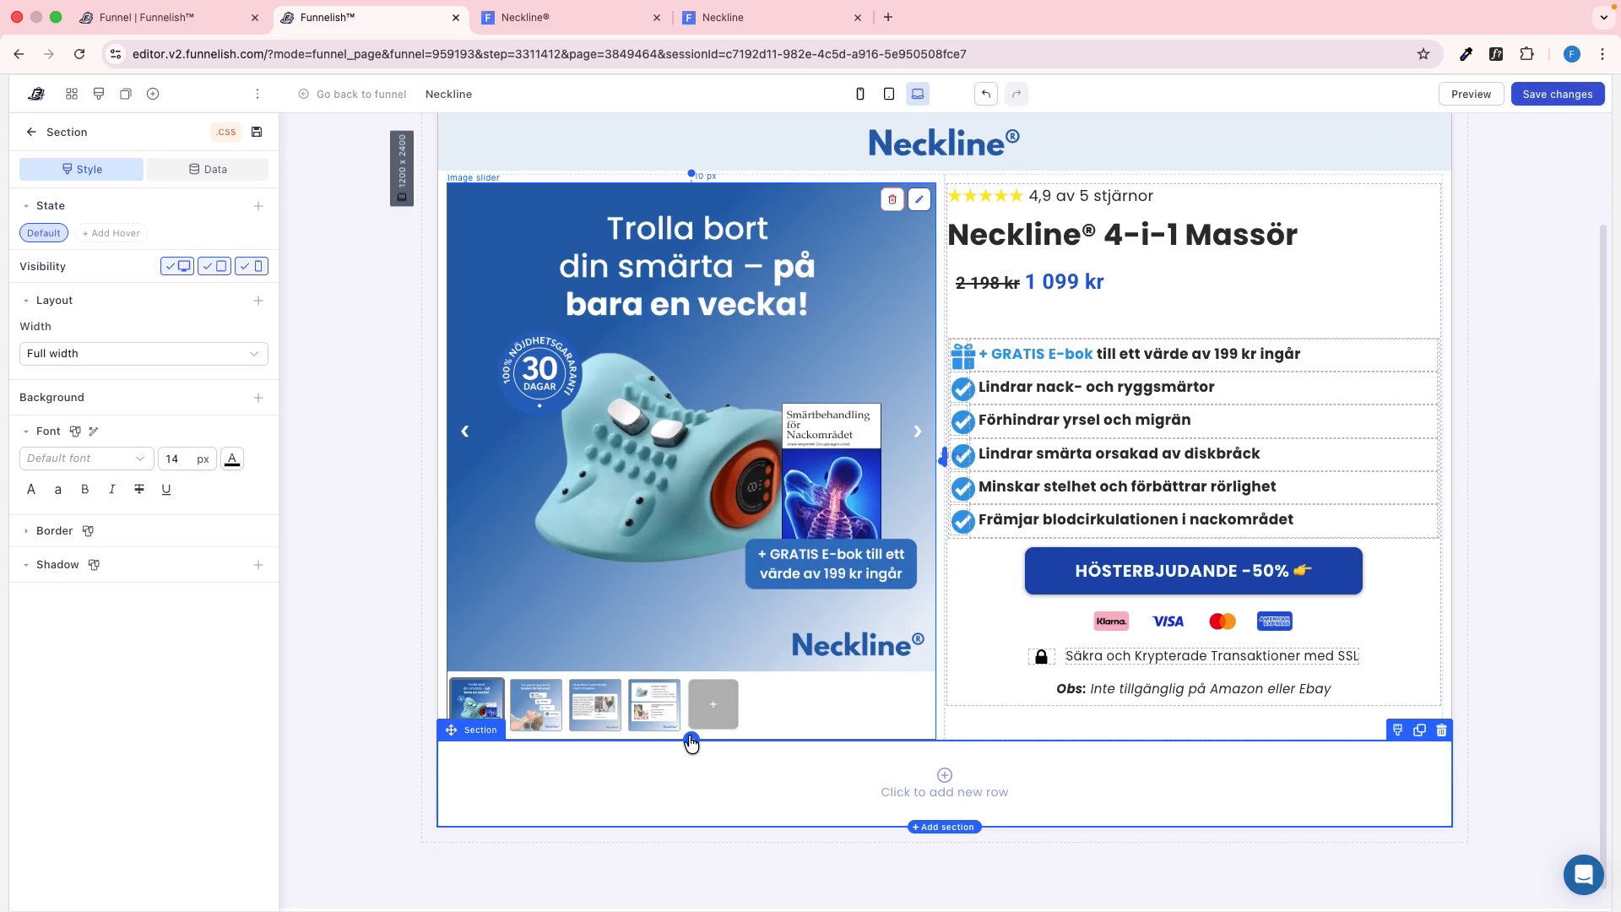
Check the reference section's padding and set the new section's padding to 10 px on both sides, 30 px top and 40 px bottom
{"action": "key", "text": "ctrl+Tab"}
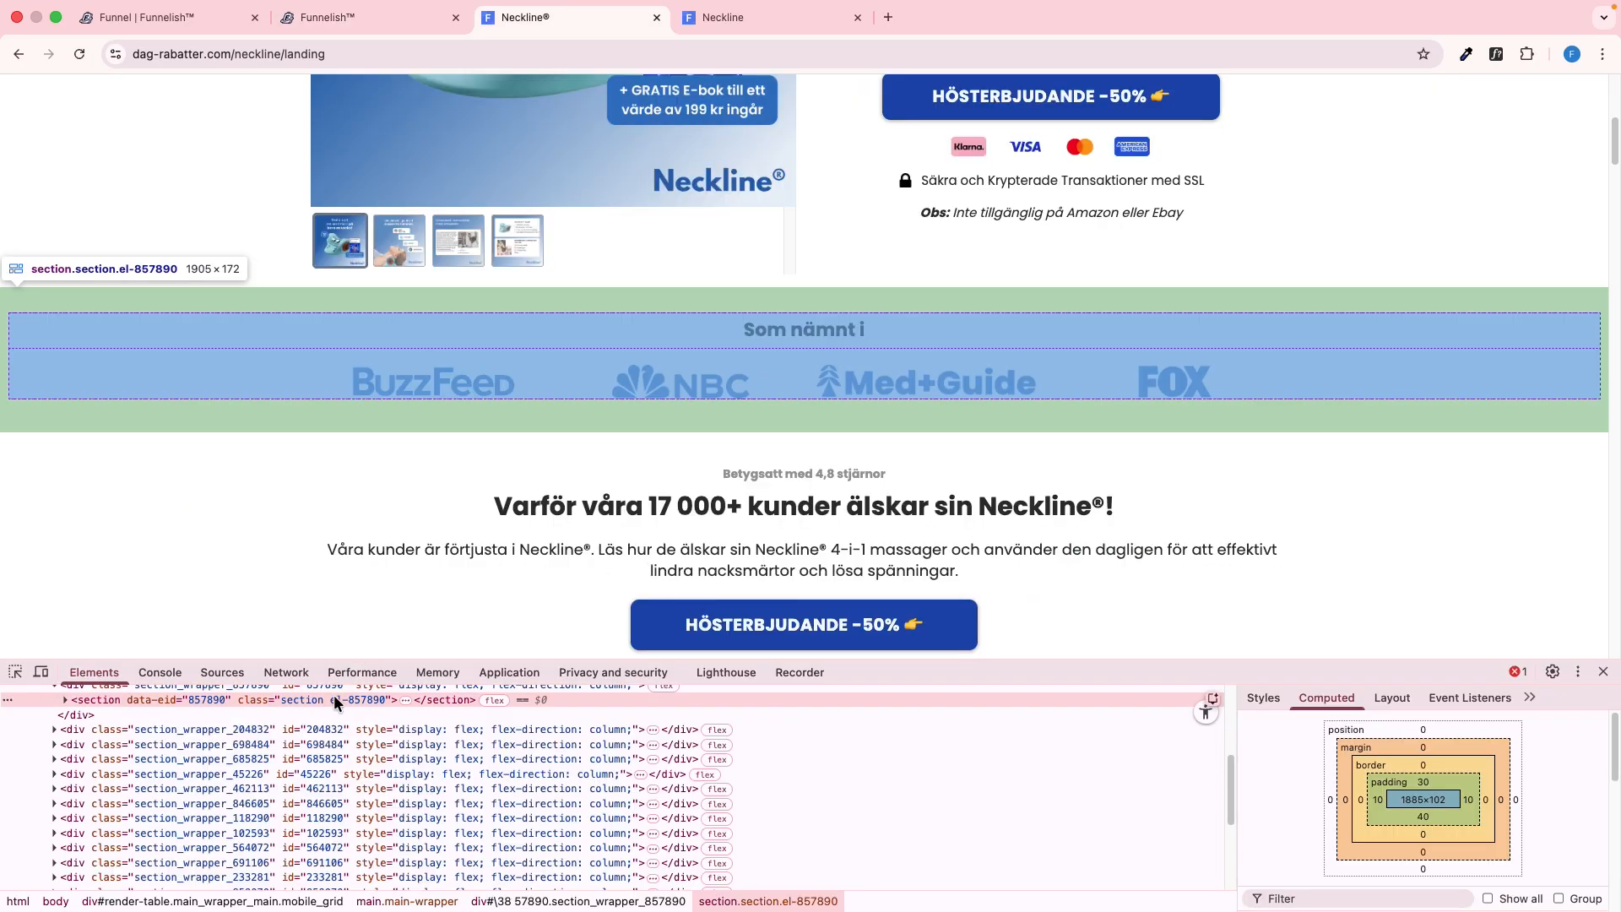
{"action": "key", "text": "ctrl+shift+Tab"}
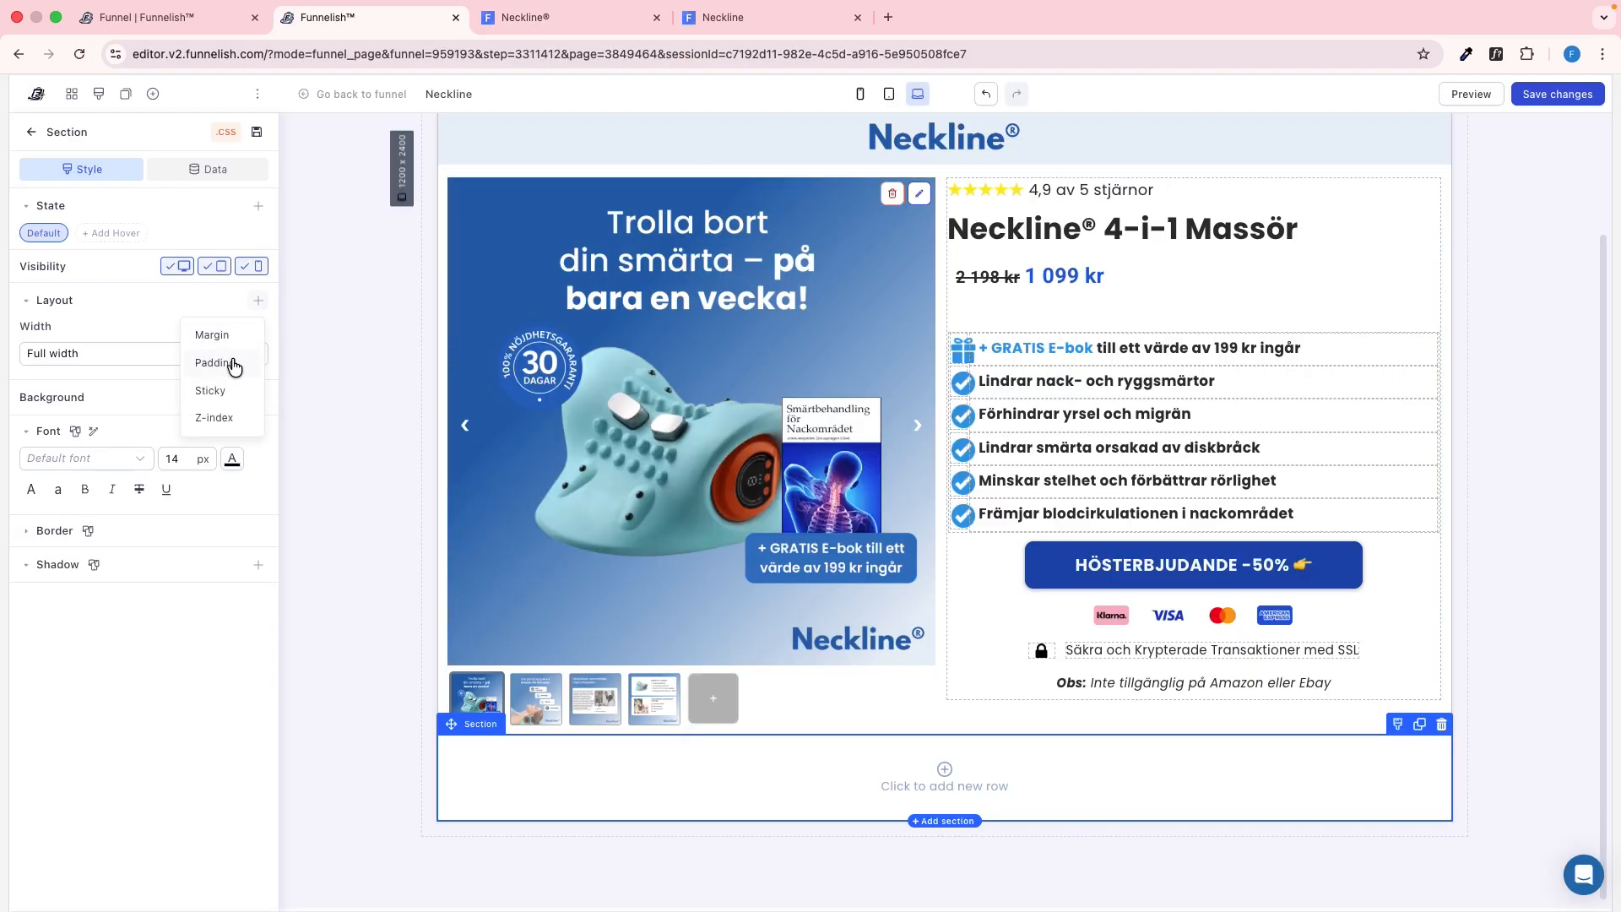
{"action": "left_click", "coordinate": [230, 365]}
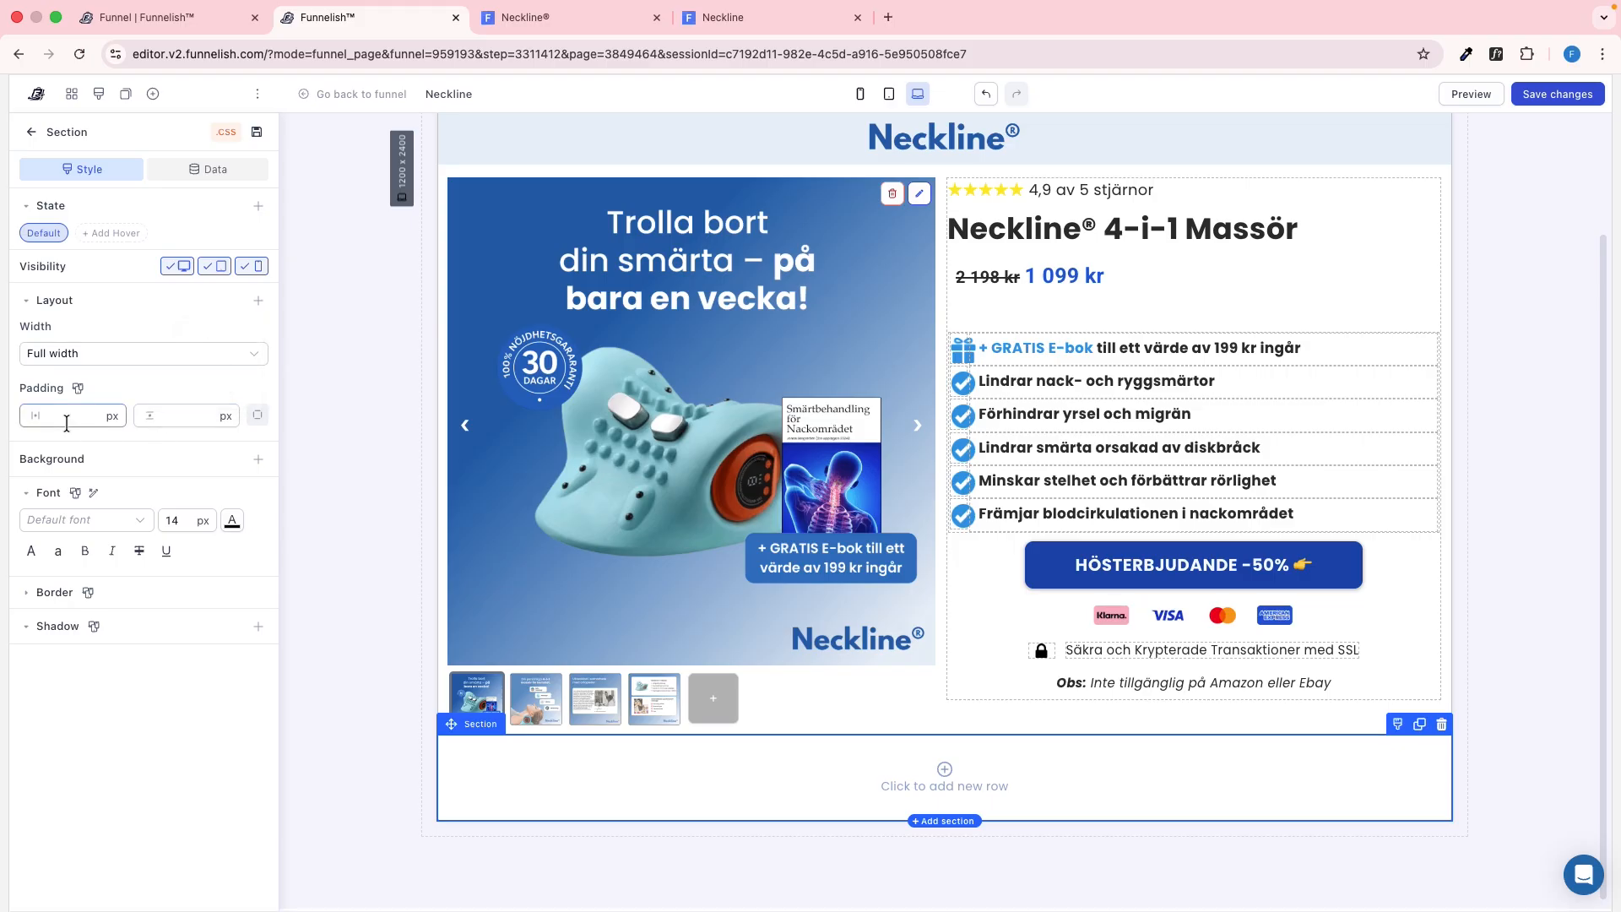
{"action": "type", "text": "10"}
{"action": "key", "text": "Tab"}
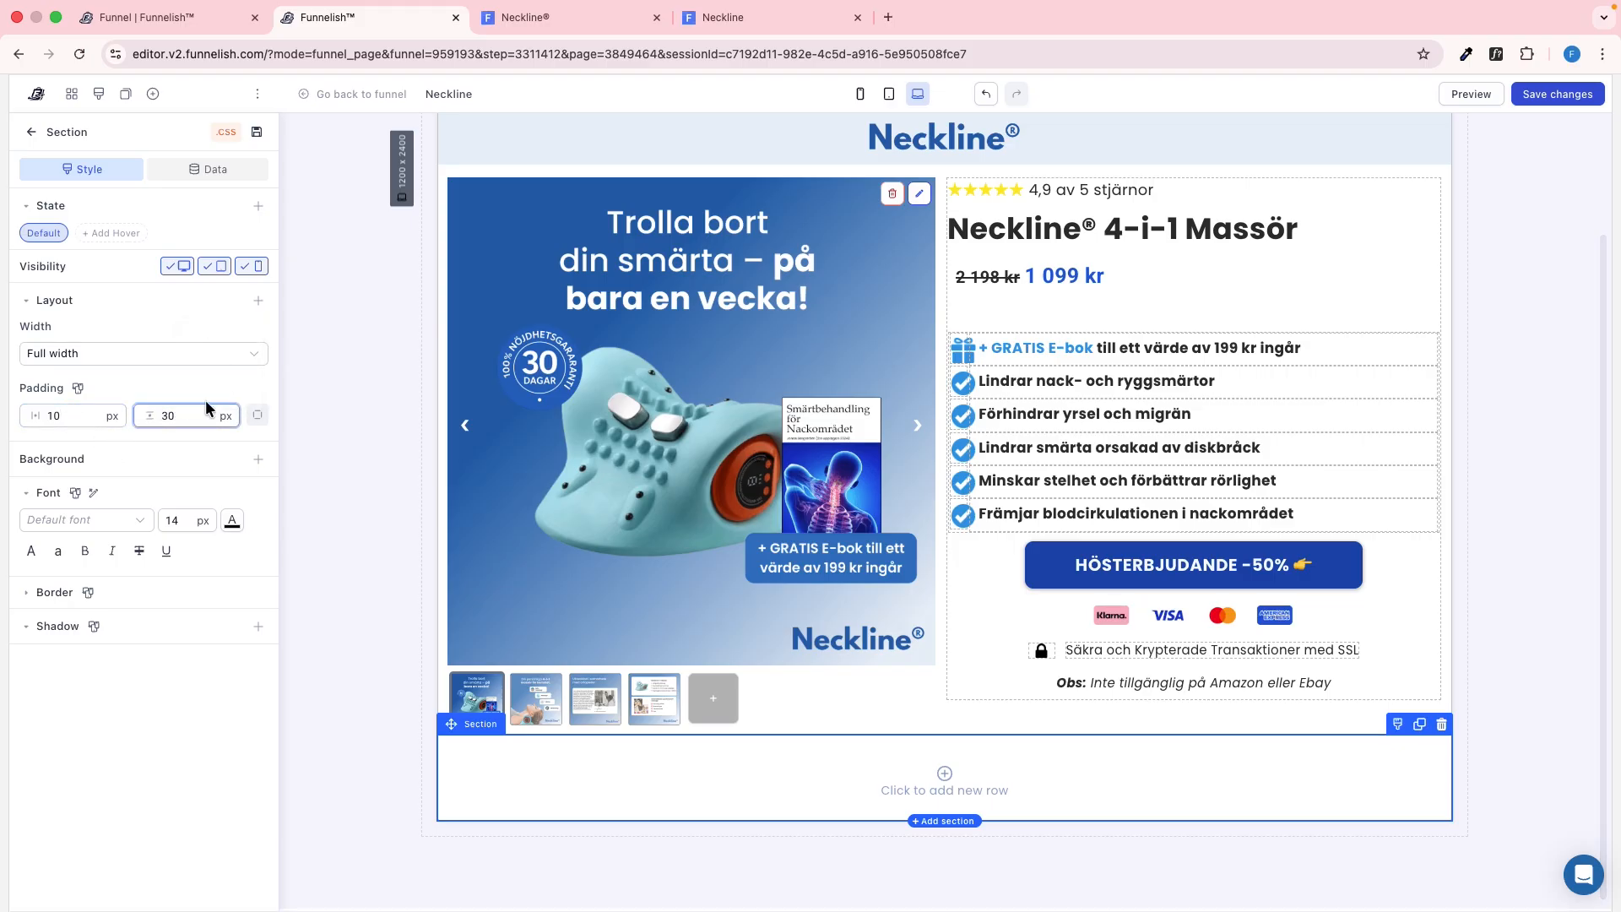
{"action": "left_click", "coordinate": [252, 417]}
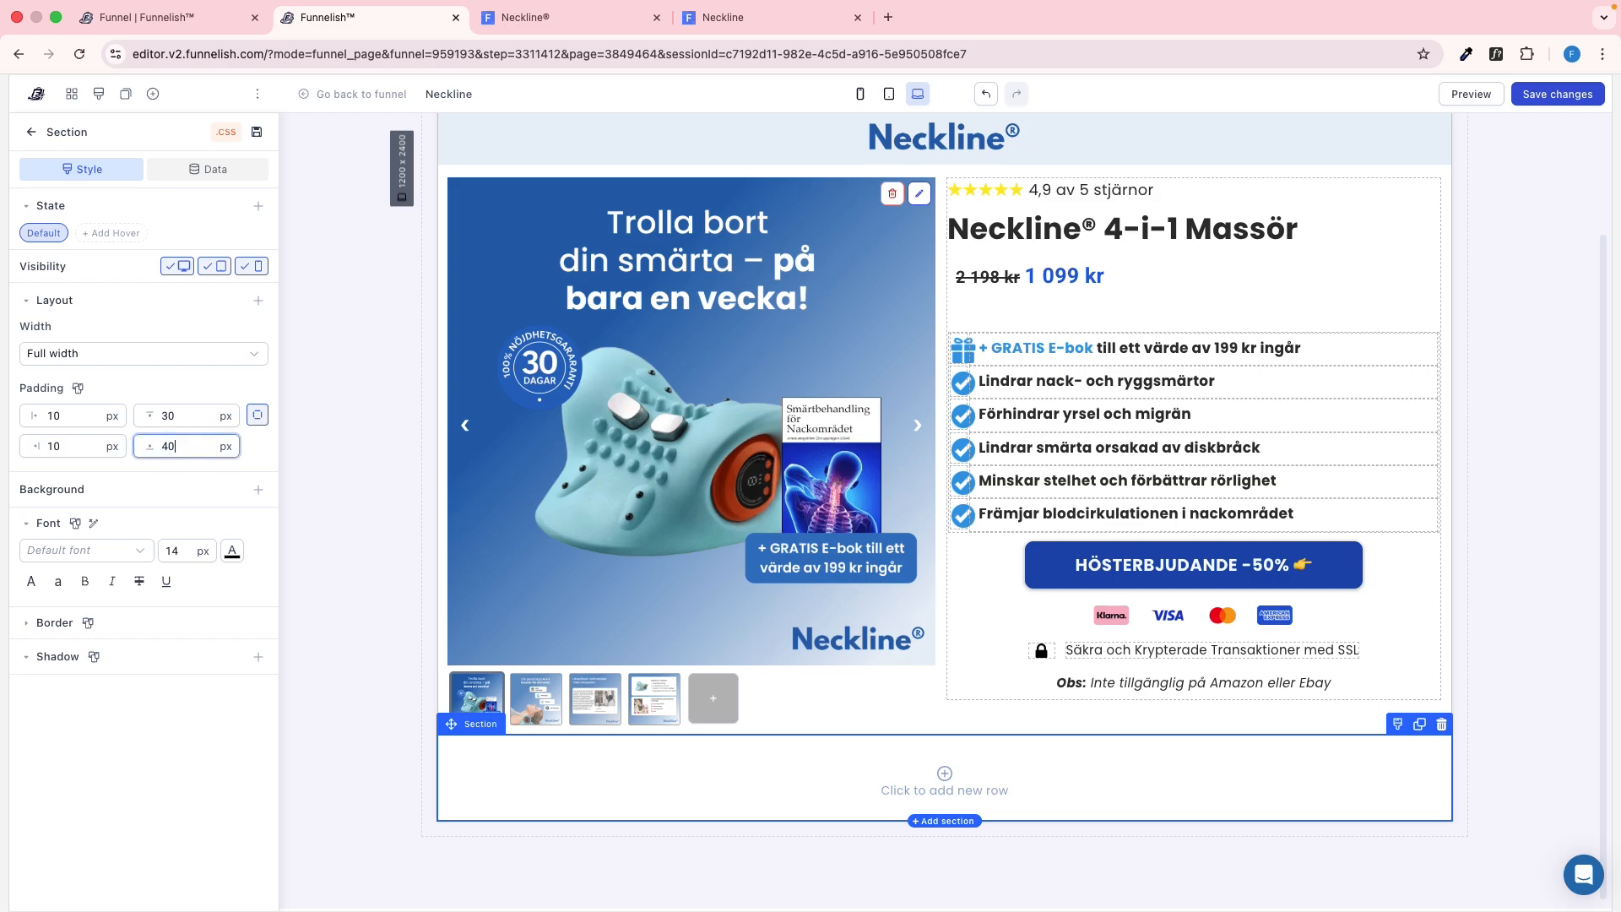
Sample the light blue background behind "Som nämnt i" on the reference page and apply #E4F2FF as the new section's background color
{"action": "key", "text": "ctrl+Tab"}
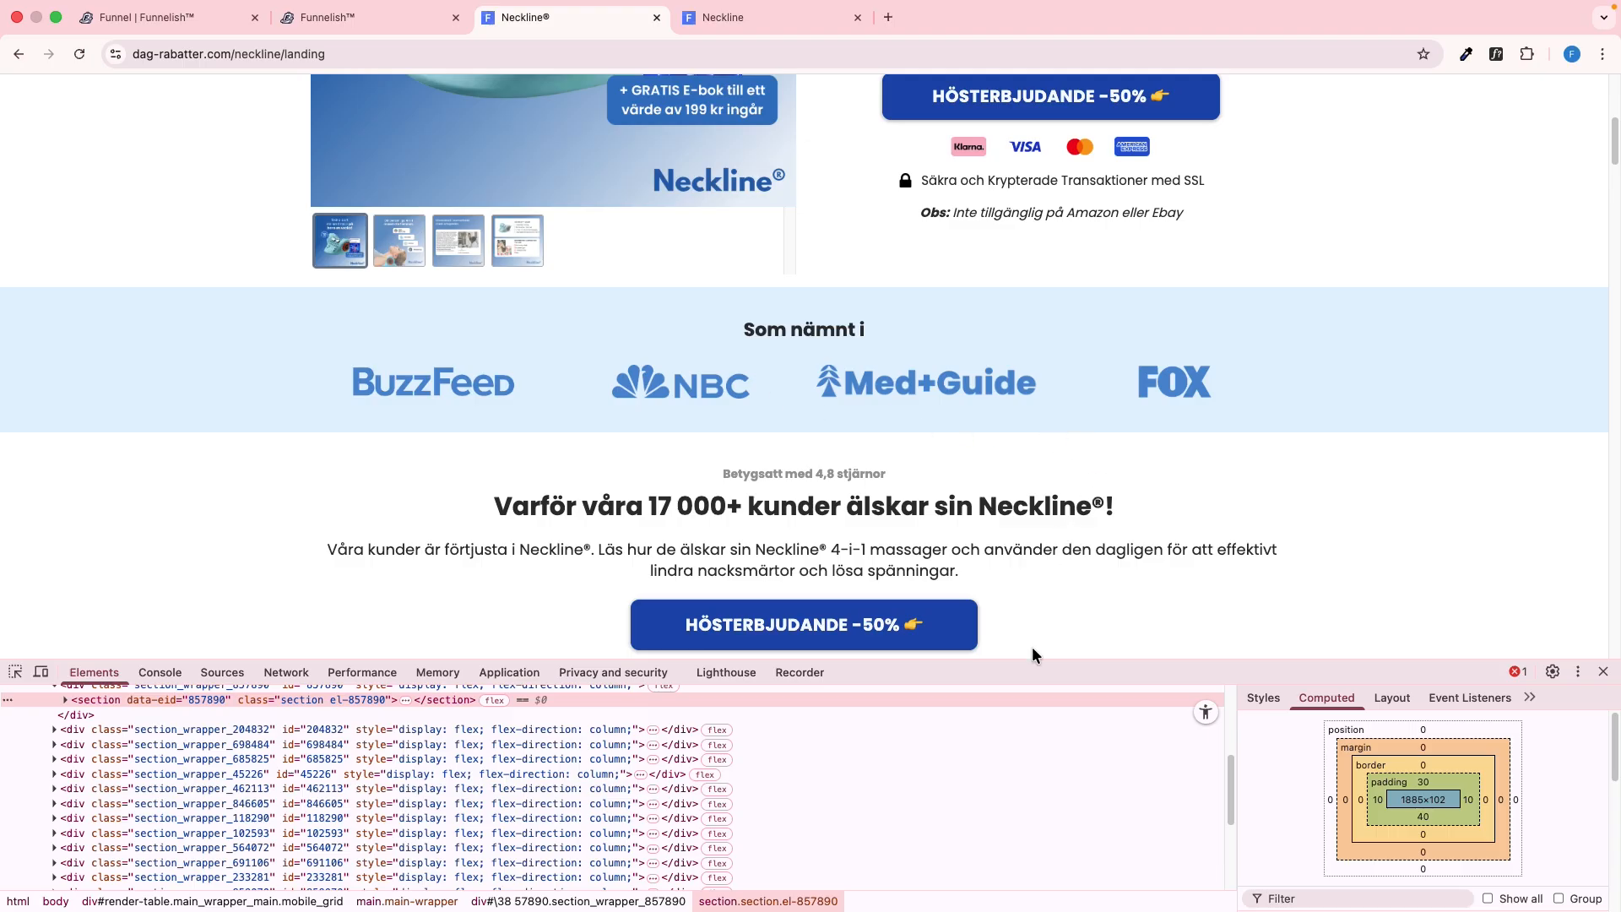
{"action": "left_click", "coordinate": [1466, 54]}
{"action": "left_click", "coordinate": [1433, 83]}
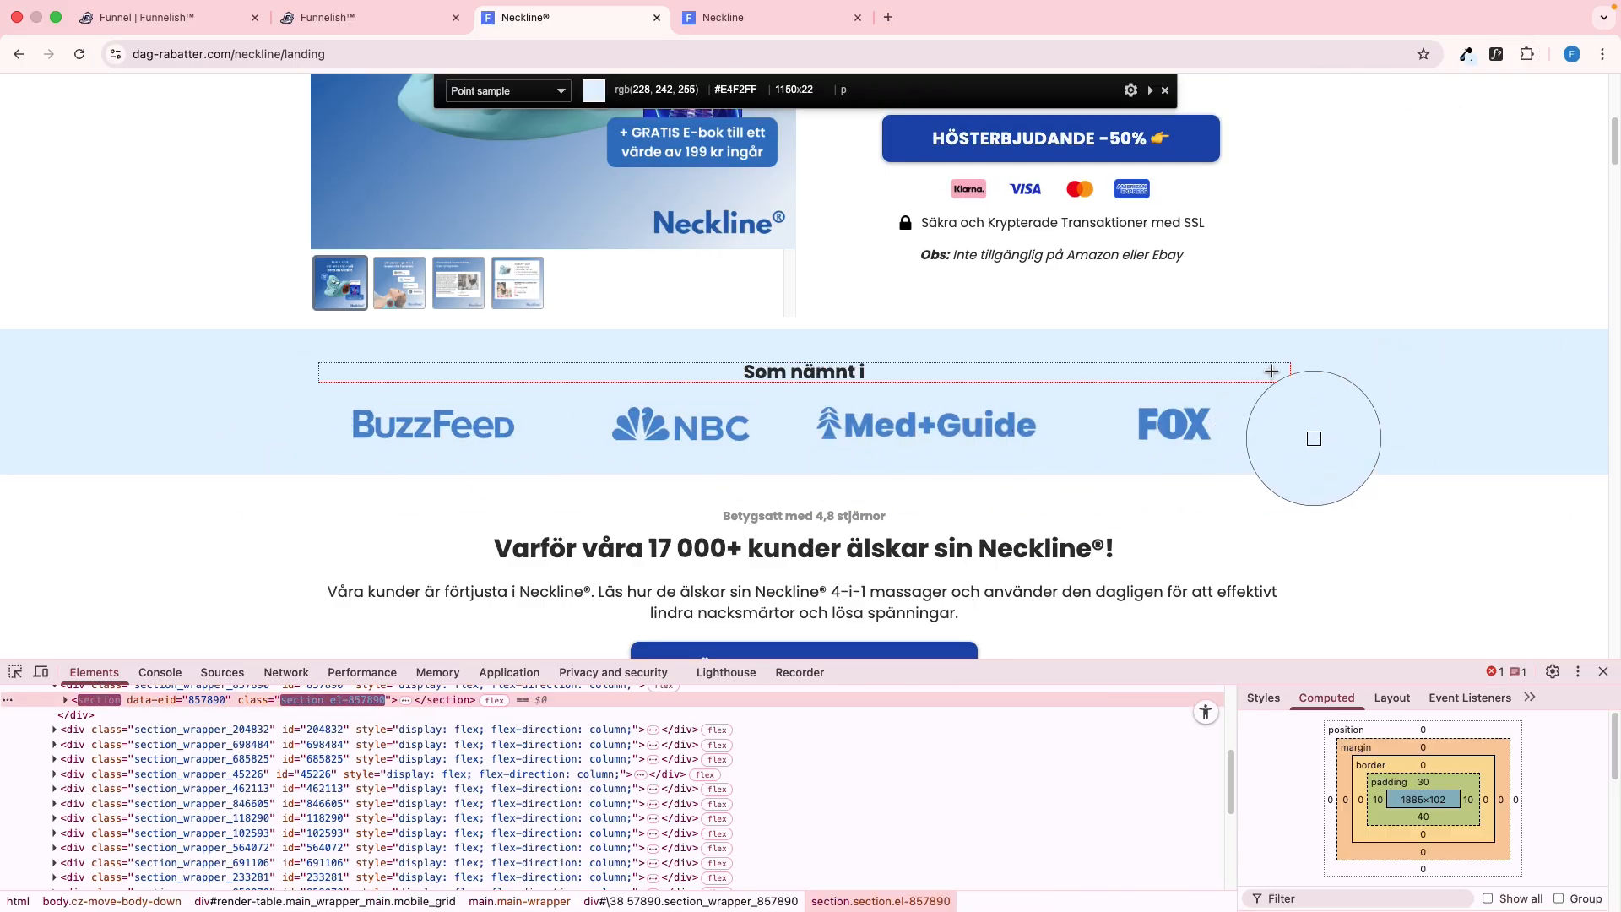
{"action": "left_click", "coordinate": [1354, 378]}
{"action": "key", "text": "ctrl+shift+Tab"}
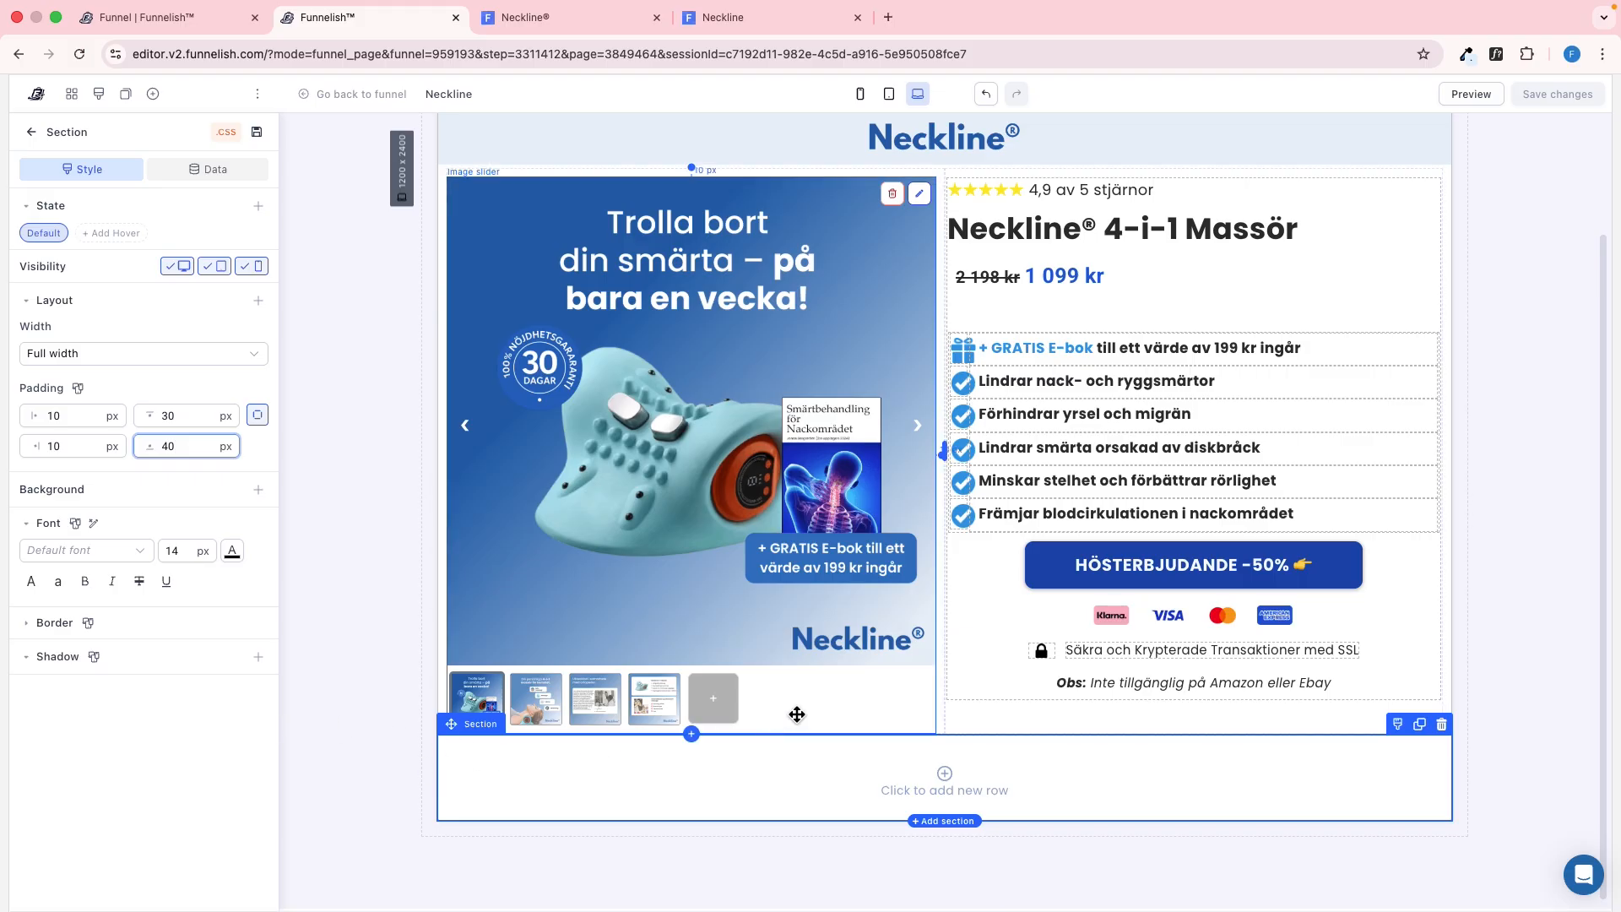
{"action": "left_click", "coordinate": [257, 493]}
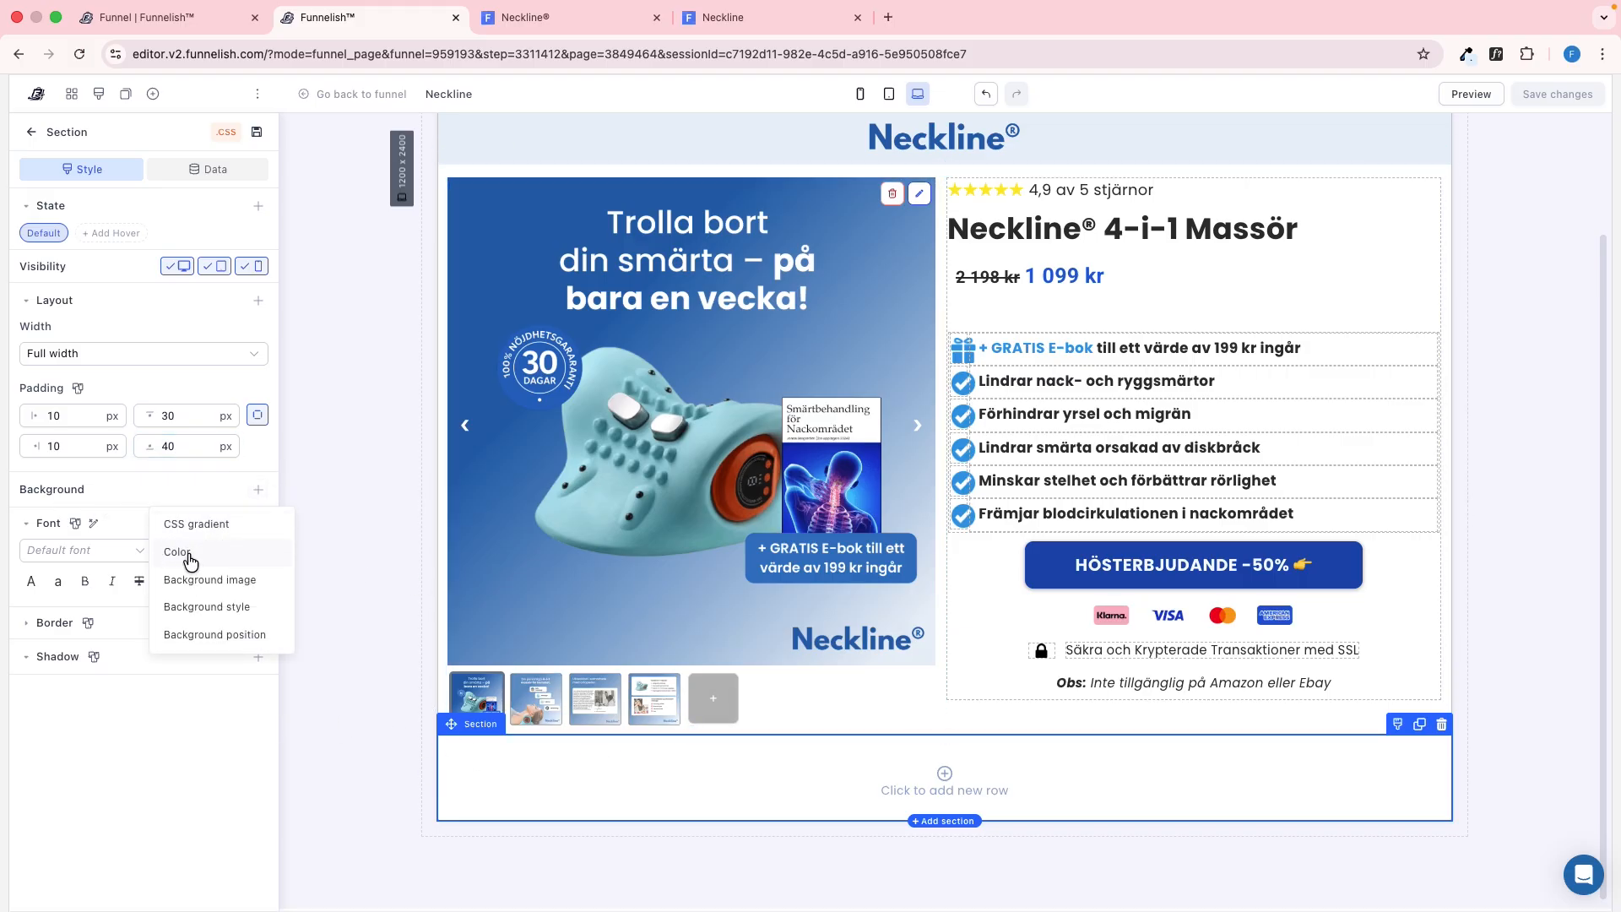
{"action": "left_click", "coordinate": [191, 559]}
{"action": "triple_click", "coordinate": [194, 520]}
{"action": "key", "text": "super+v"}
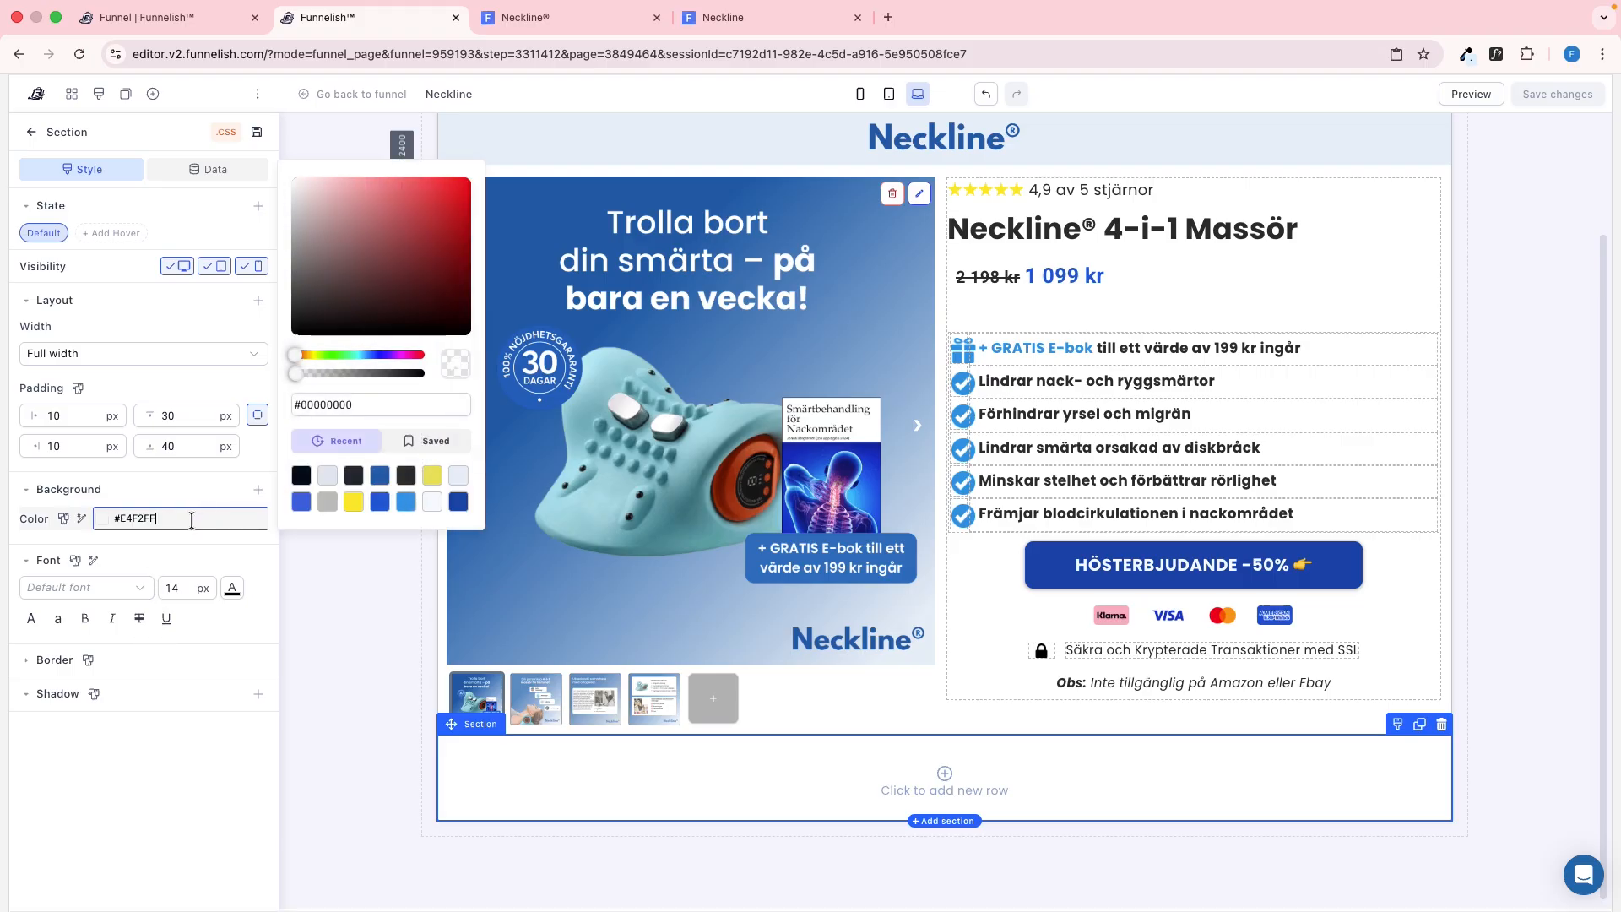
Add a single-column row to the new light blue section
{"action": "key", "text": "ctrl+Tab"}
{"action": "key", "text": "ctrl+shift+Tab"}
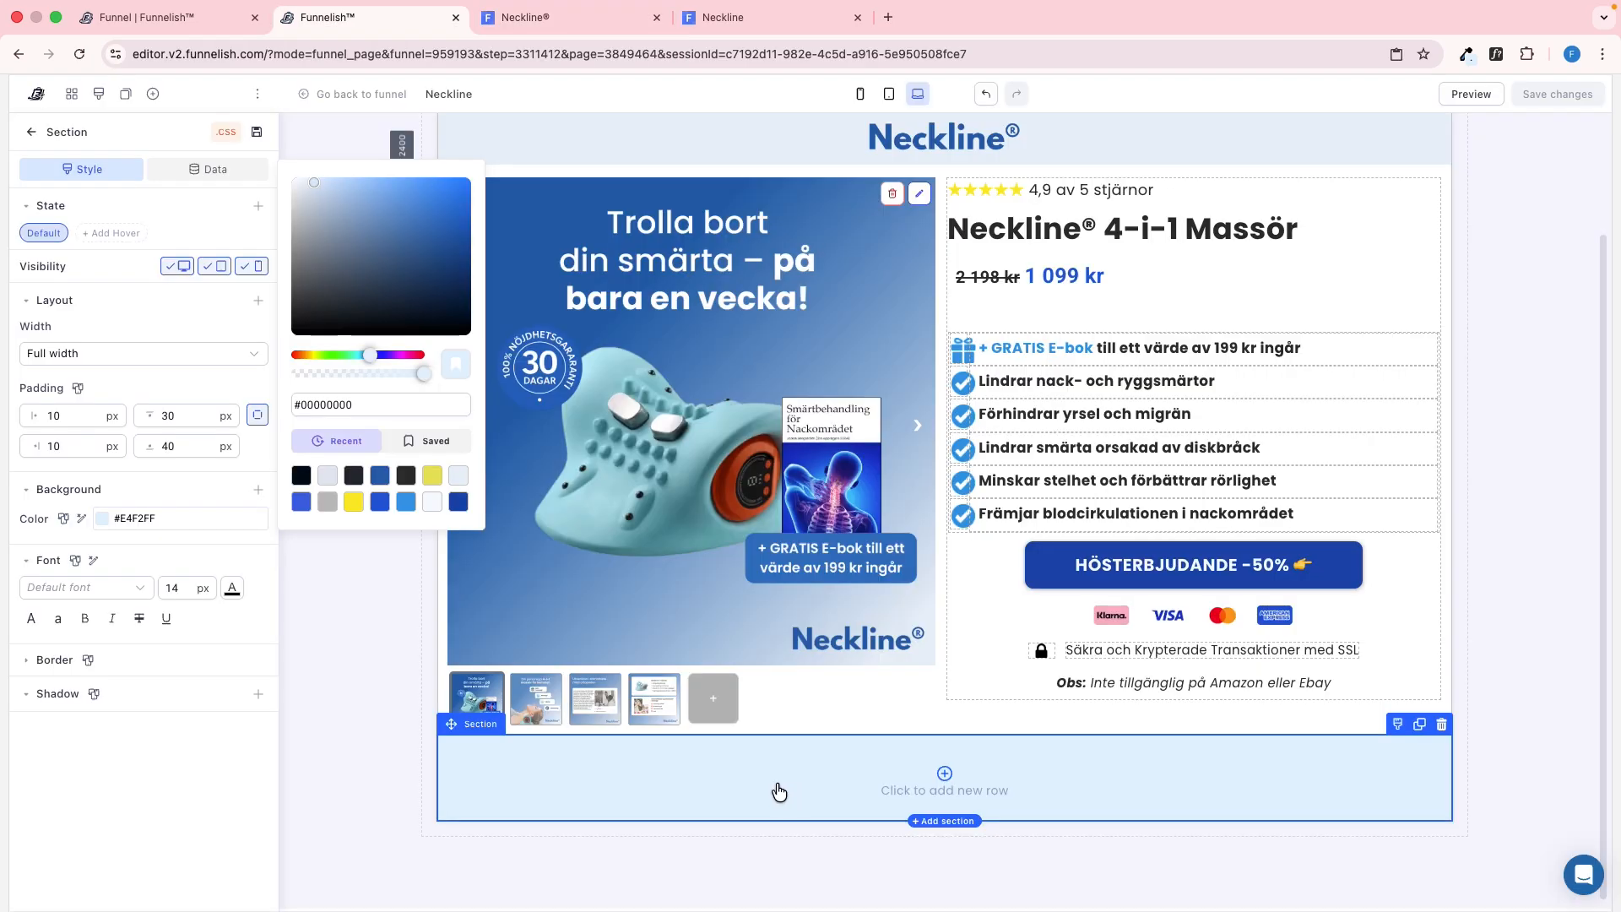
{"action": "left_click", "coordinate": [943, 774]}
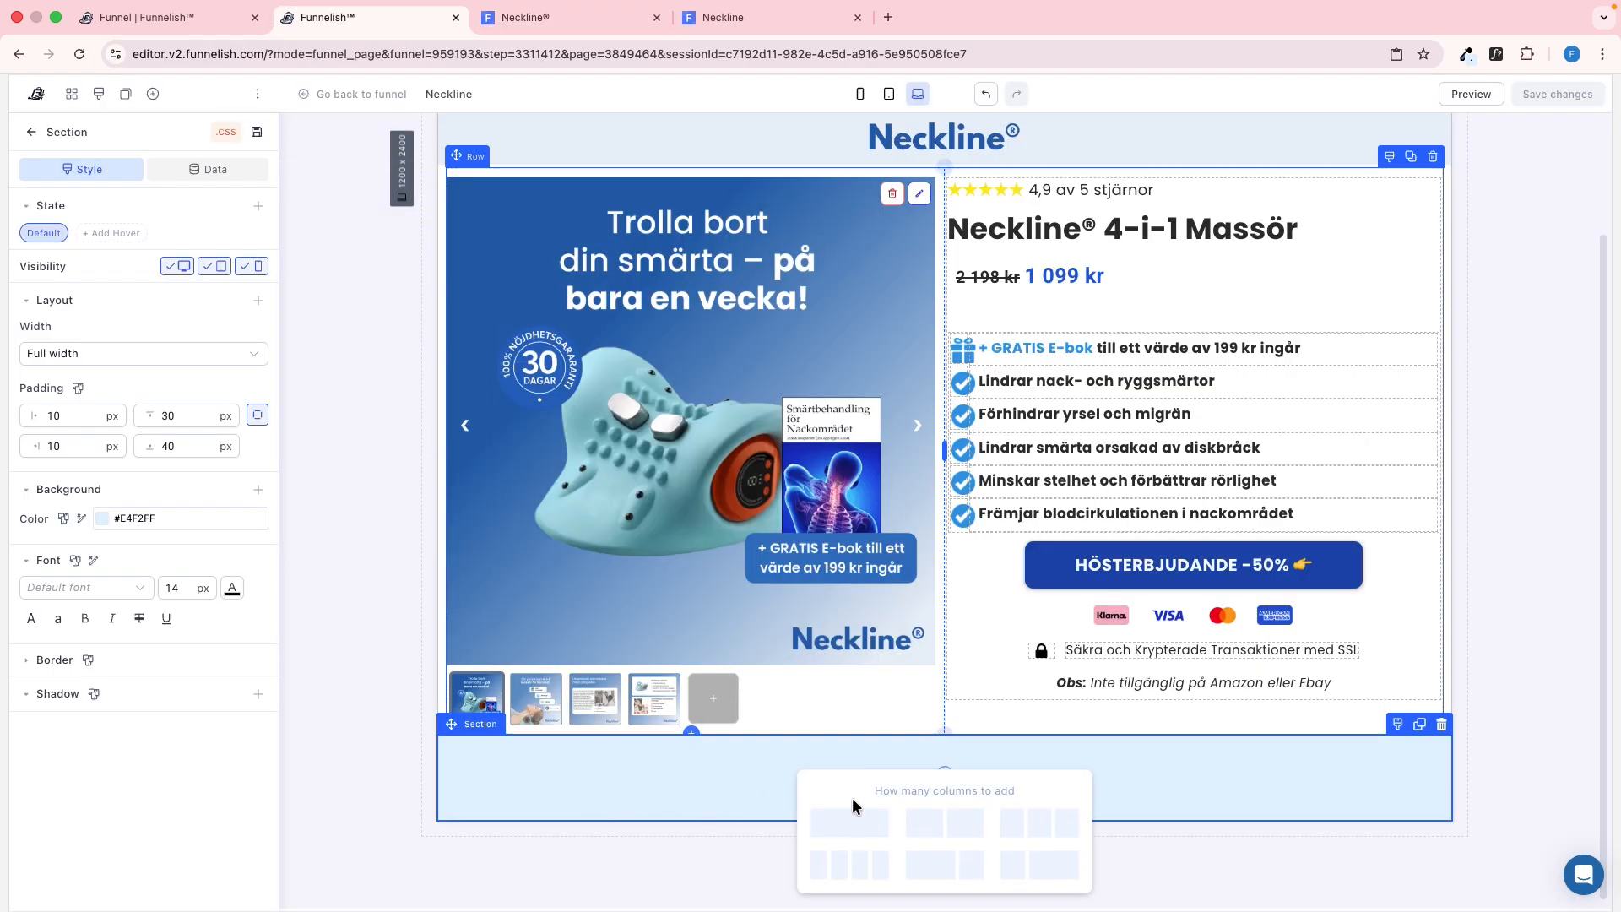
{"action": "left_click", "coordinate": [869, 820]}
Copy the "Som nämnt i" heading on the reference page and inspect the padding of its paragraph element
{"action": "key", "text": "ctrl+Tab"}
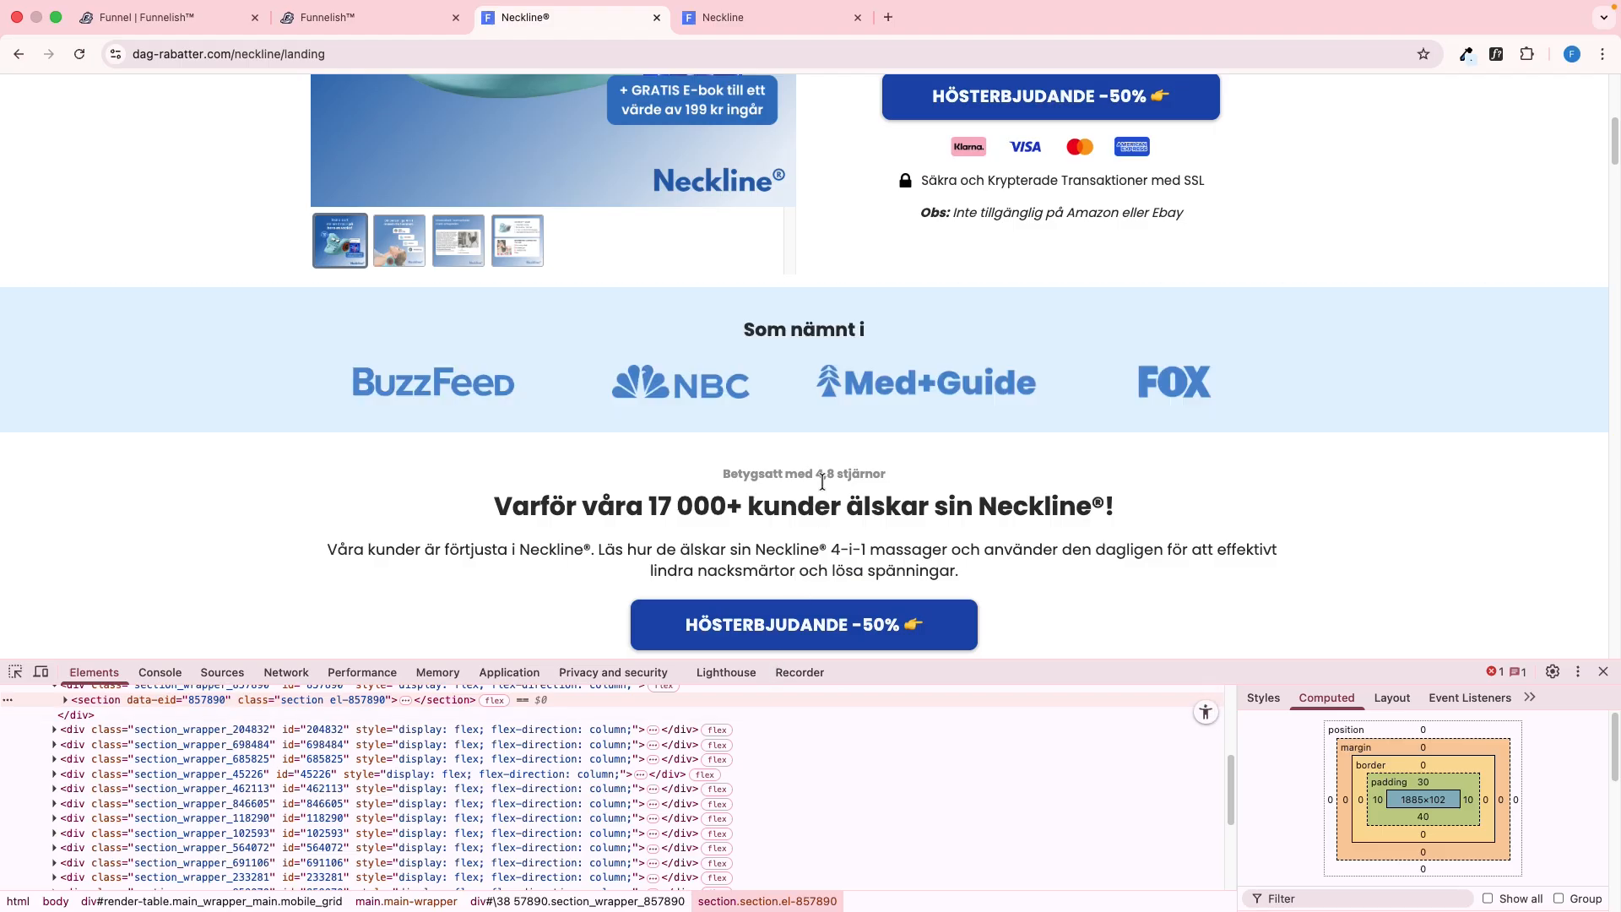
{"action": "left_click_drag", "start_coordinate": [703, 327], "coordinate": [990, 329]}
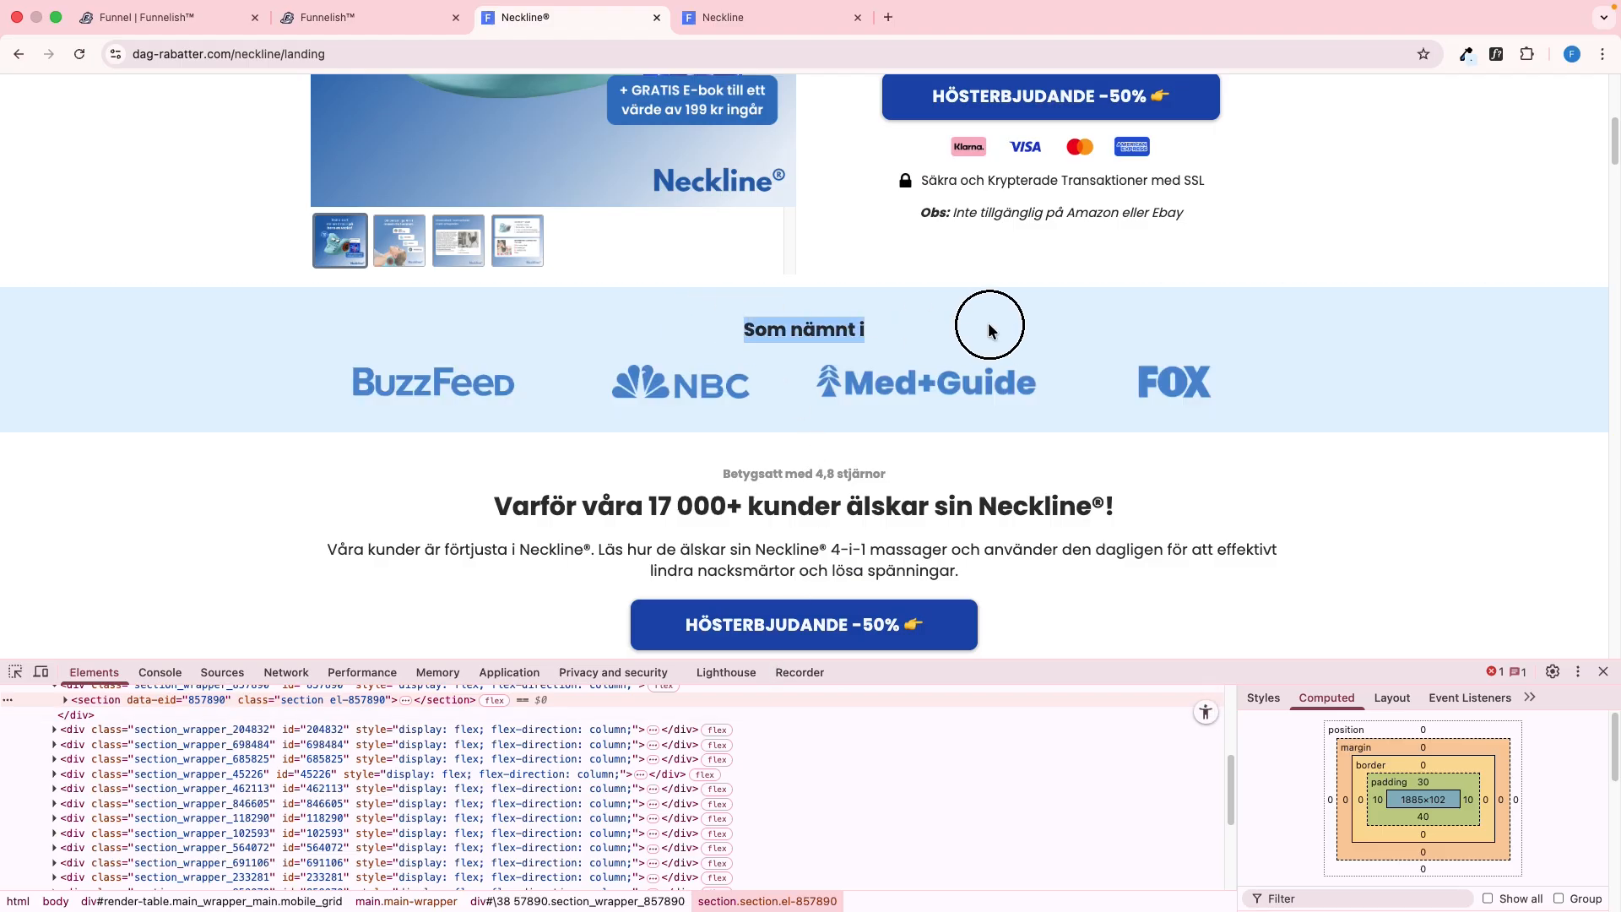
{"action": "right_click", "coordinate": [805, 331]}
{"action": "left_click", "coordinate": [867, 497]}
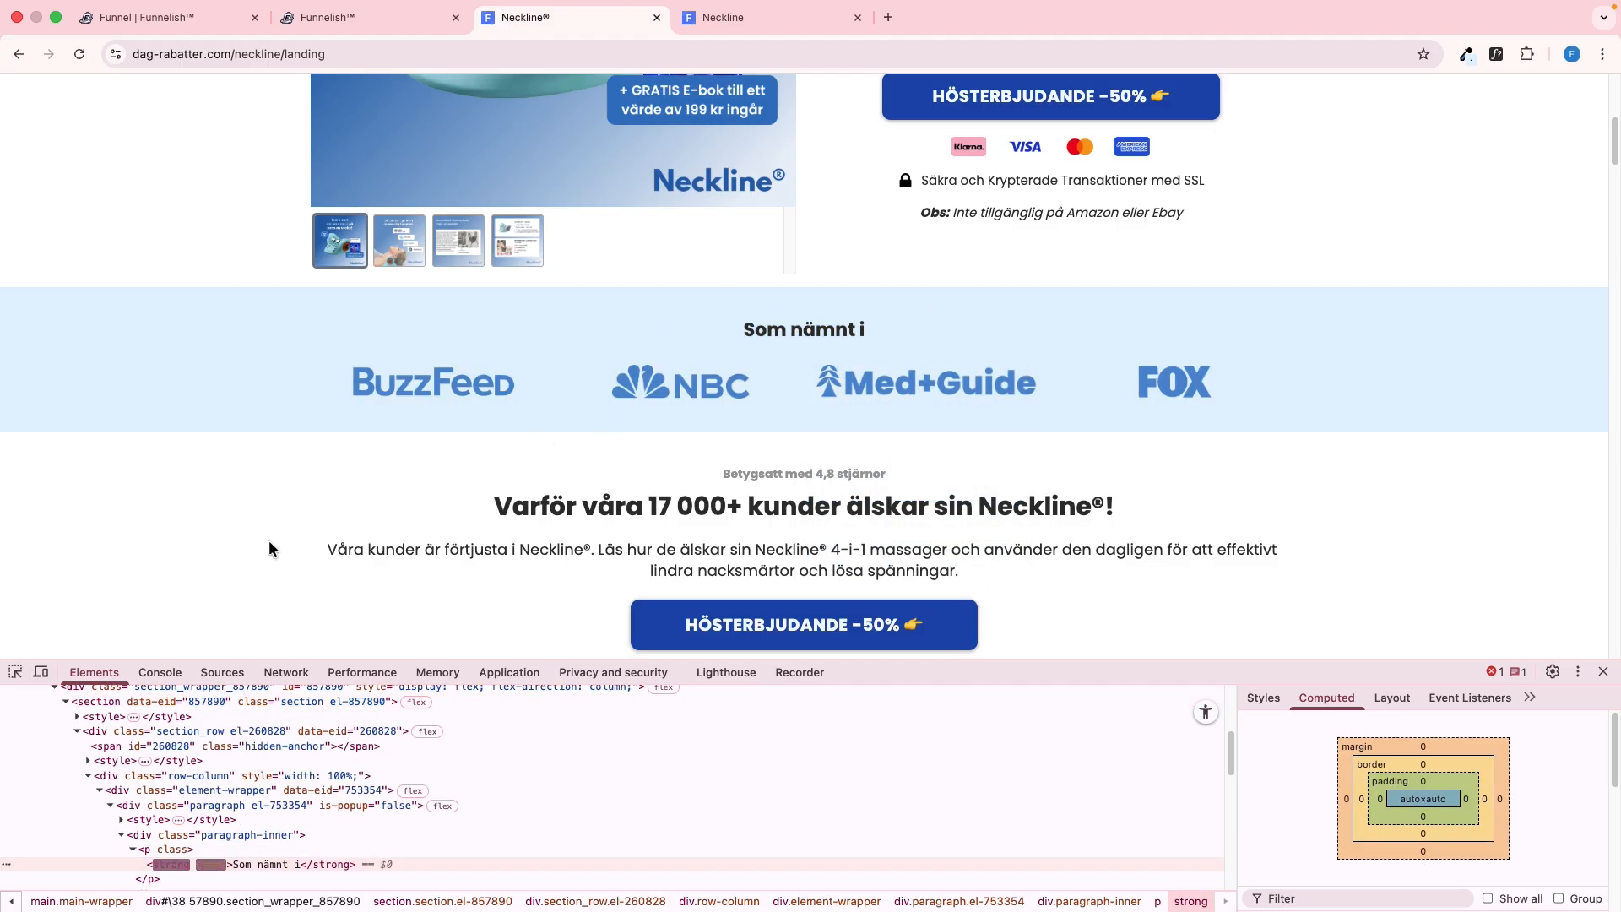
{"action": "left_click", "coordinate": [230, 836]}
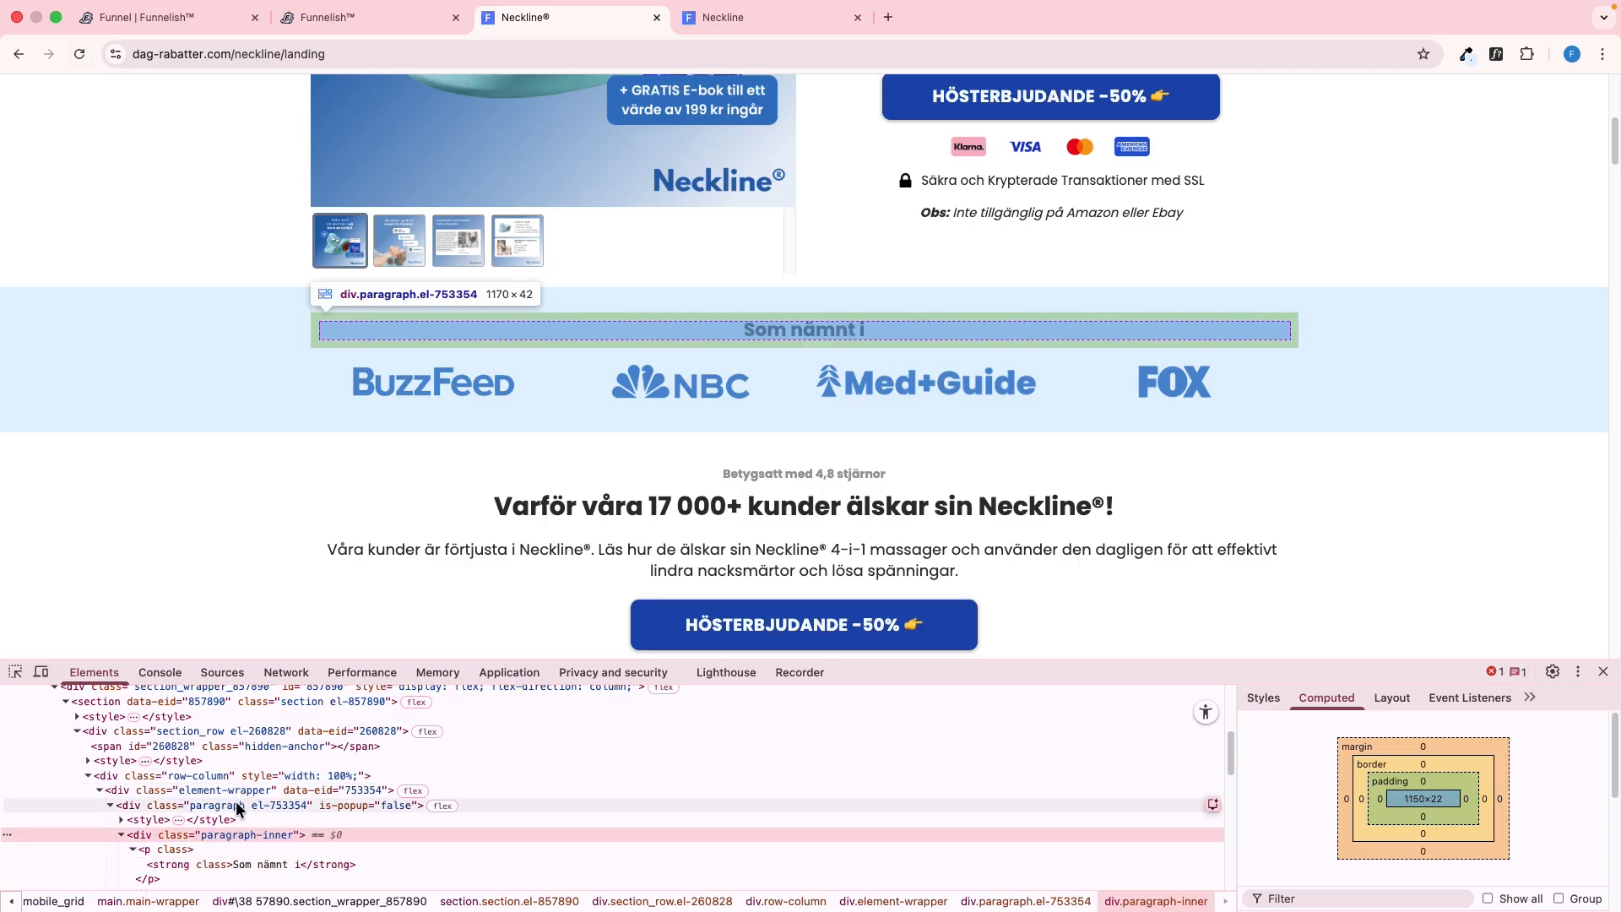
{"action": "left_click", "coordinate": [238, 807]}
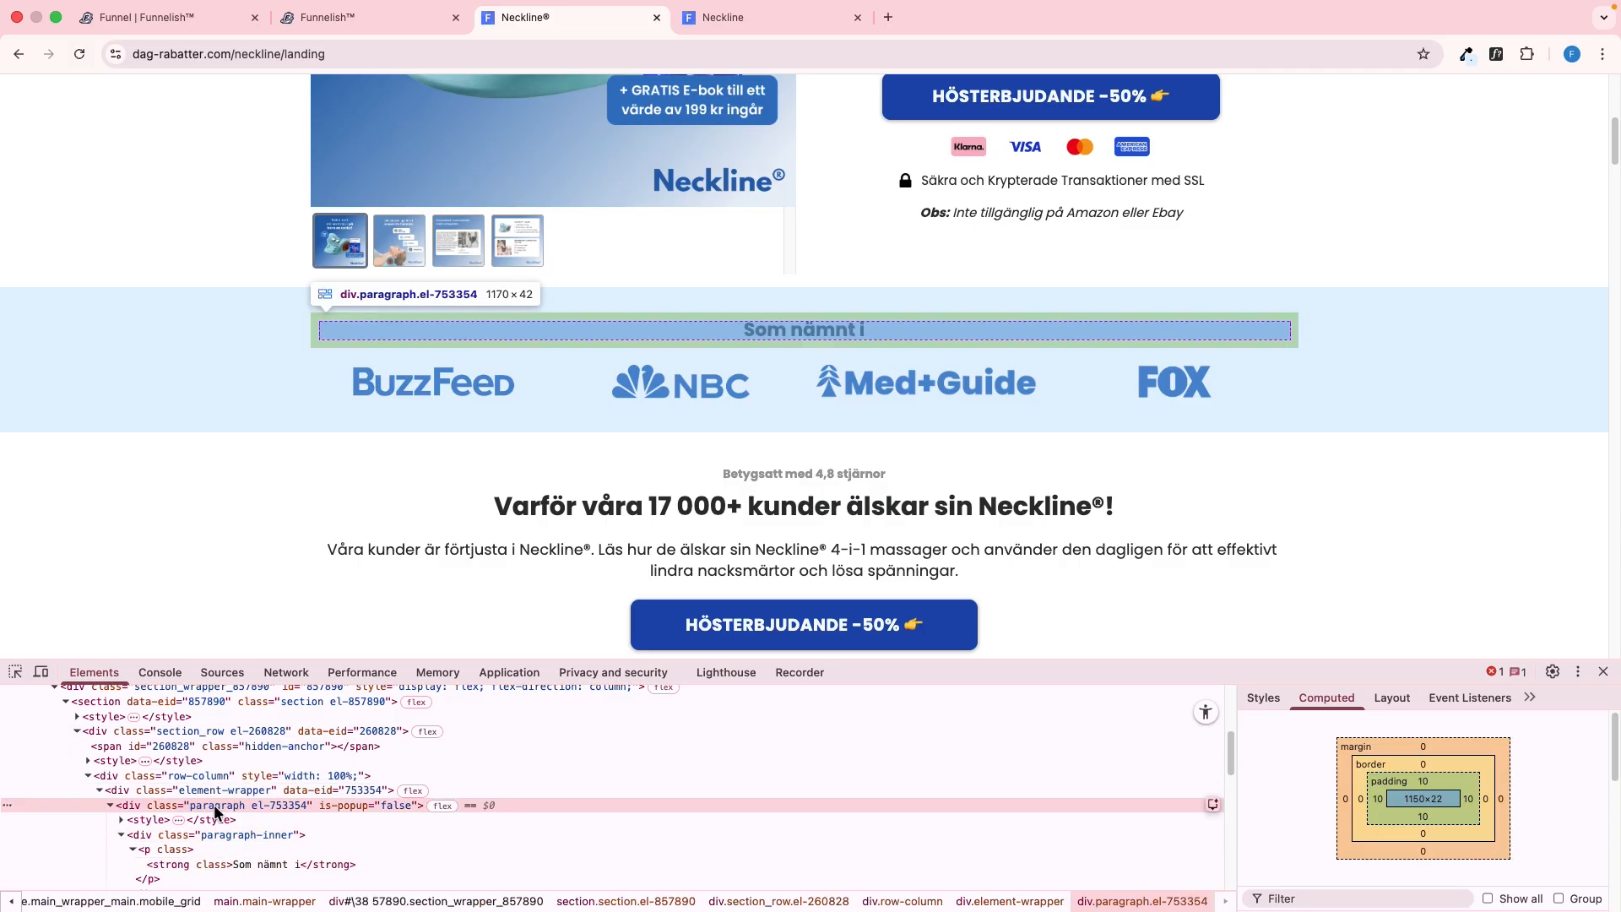
Add a paragraph to the new row in the editor and replace its placeholder text with "Som nämnt i"
{"action": "key", "text": "ctrl+shift+Tab"}
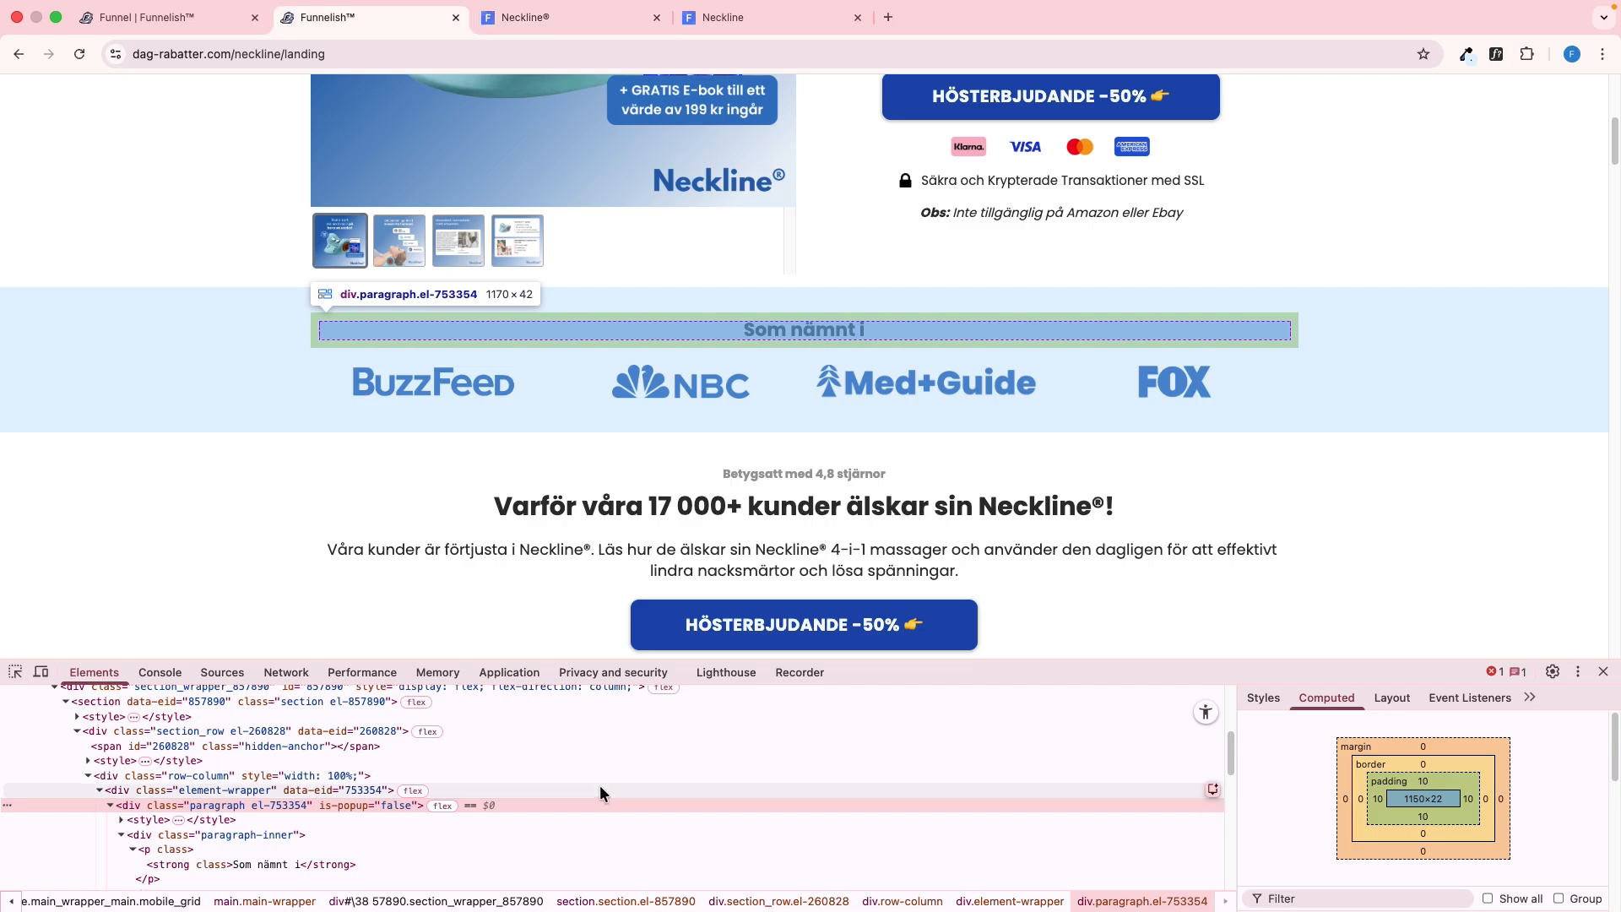
{"action": "left_click", "coordinate": [796, 773]}
{"action": "left_click", "coordinate": [307, 463]}
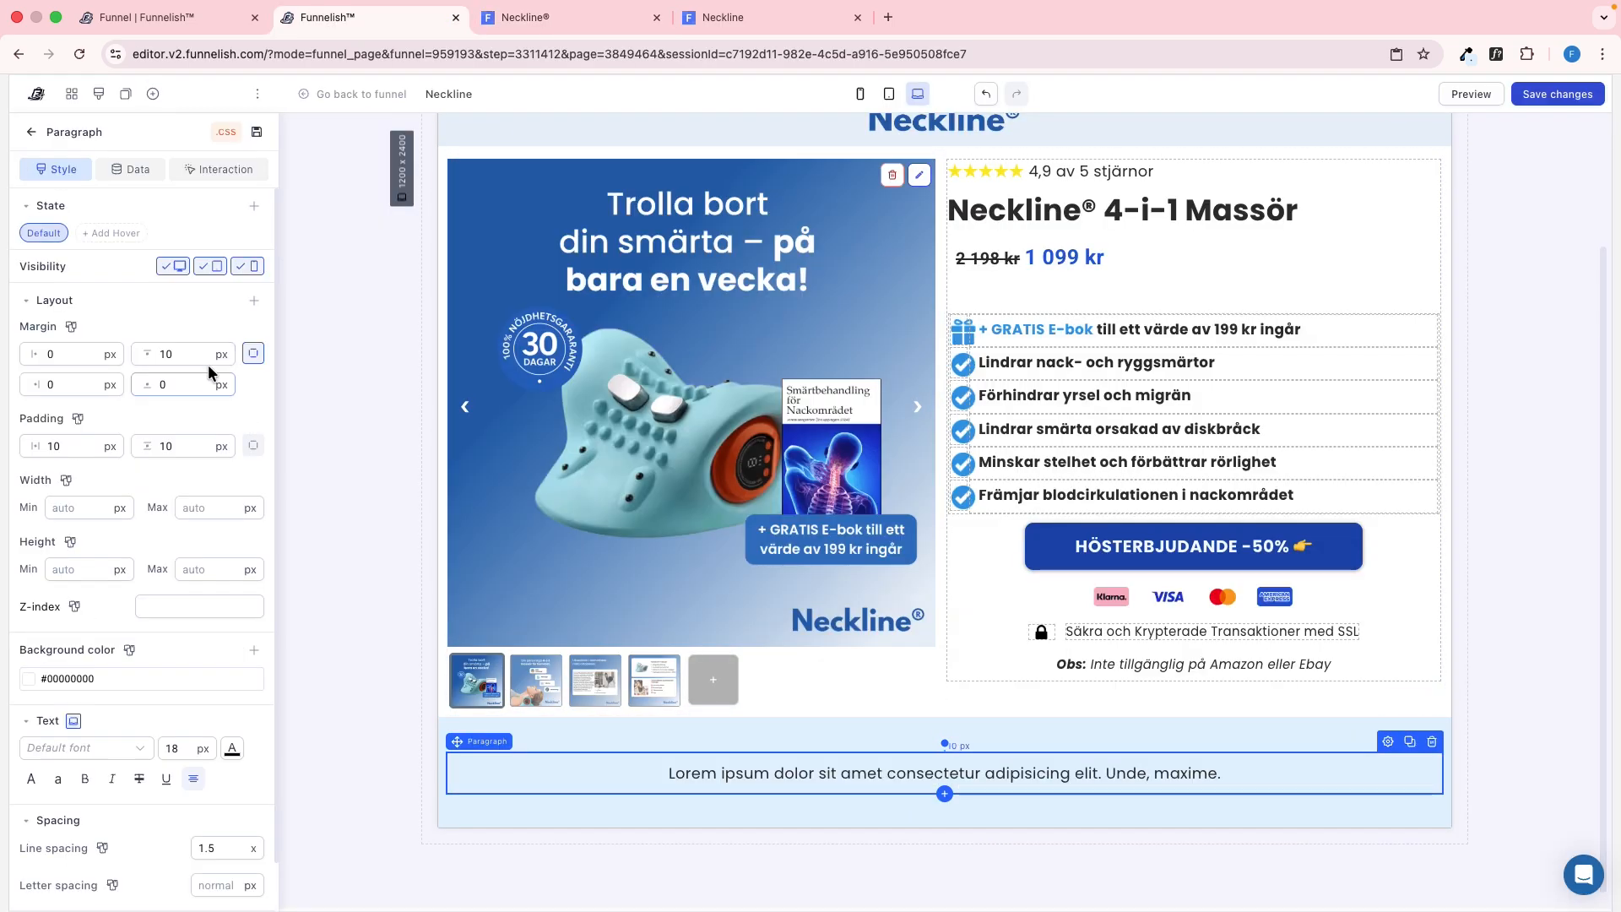
{"action": "double_click", "coordinate": [790, 762]}
{"action": "type", "text": "Som nämnt i"}
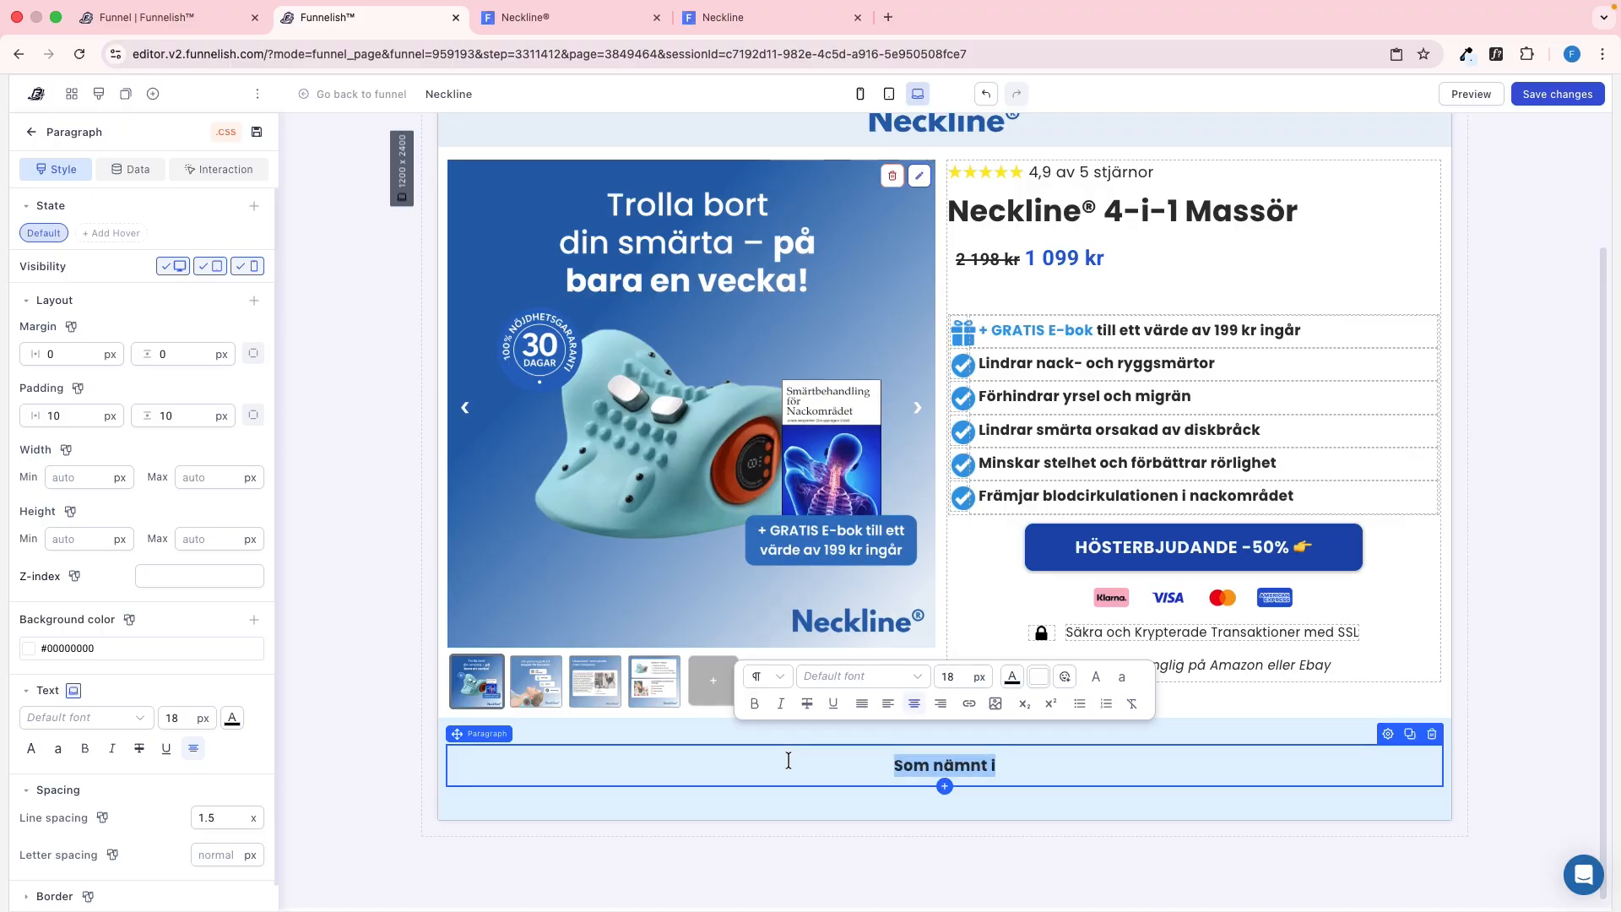
Look up the reference heading's font details and set the new paragraph's font size to 22 px and line spacing to 1
{"action": "key", "text": "ctrl+Tab"}
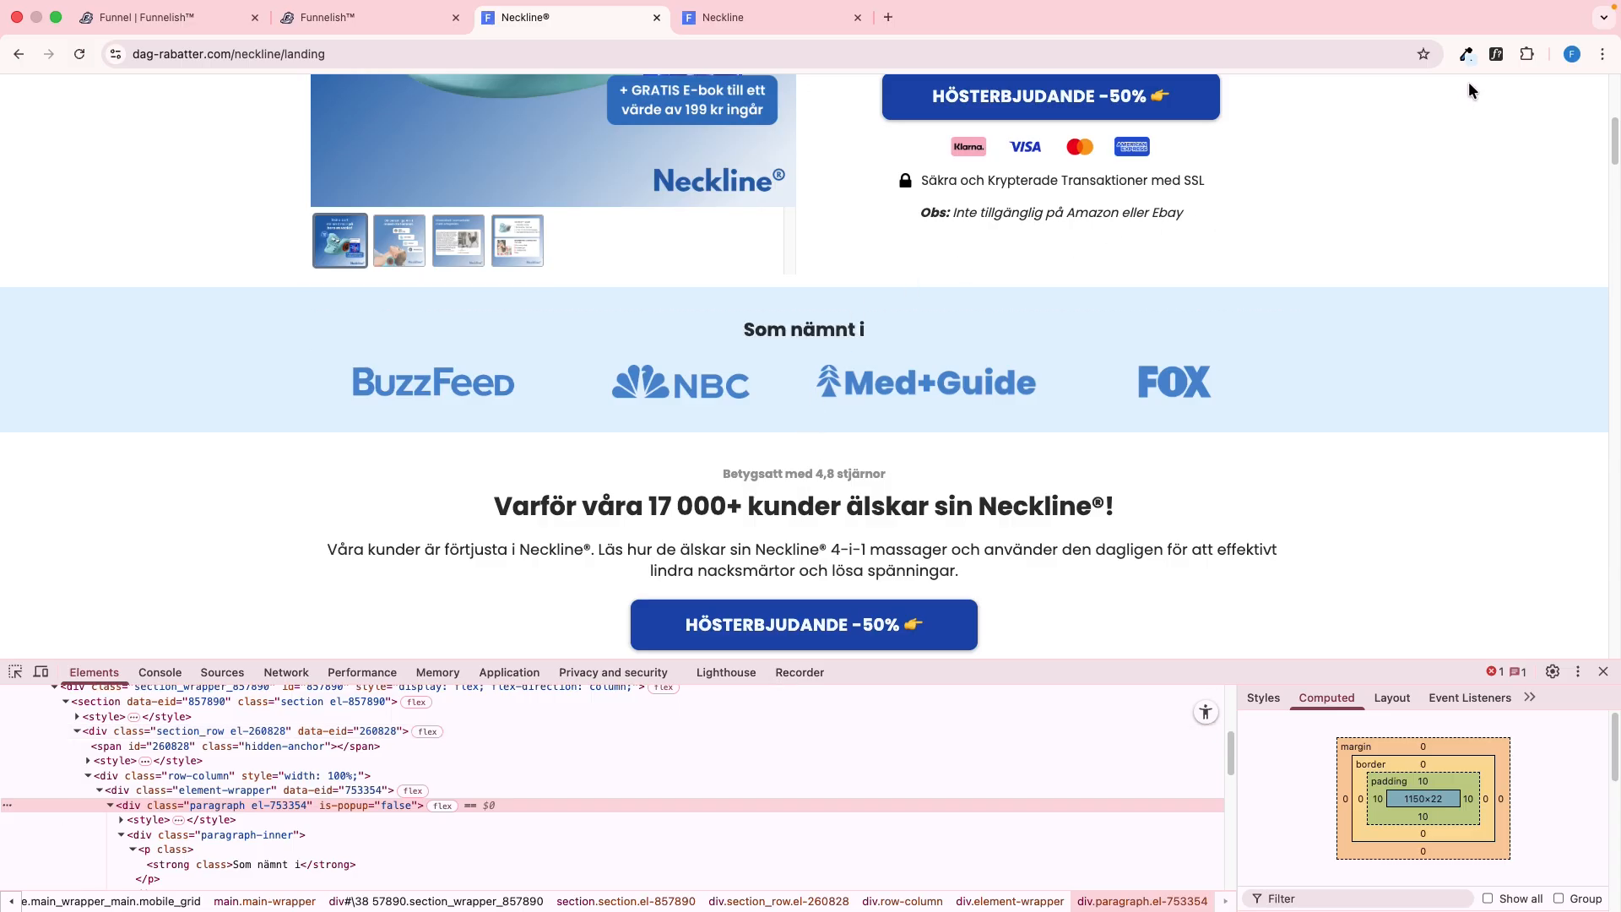
{"action": "left_click", "coordinate": [794, 331]}
{"action": "mouse_move", "coordinate": [1015, 481]}
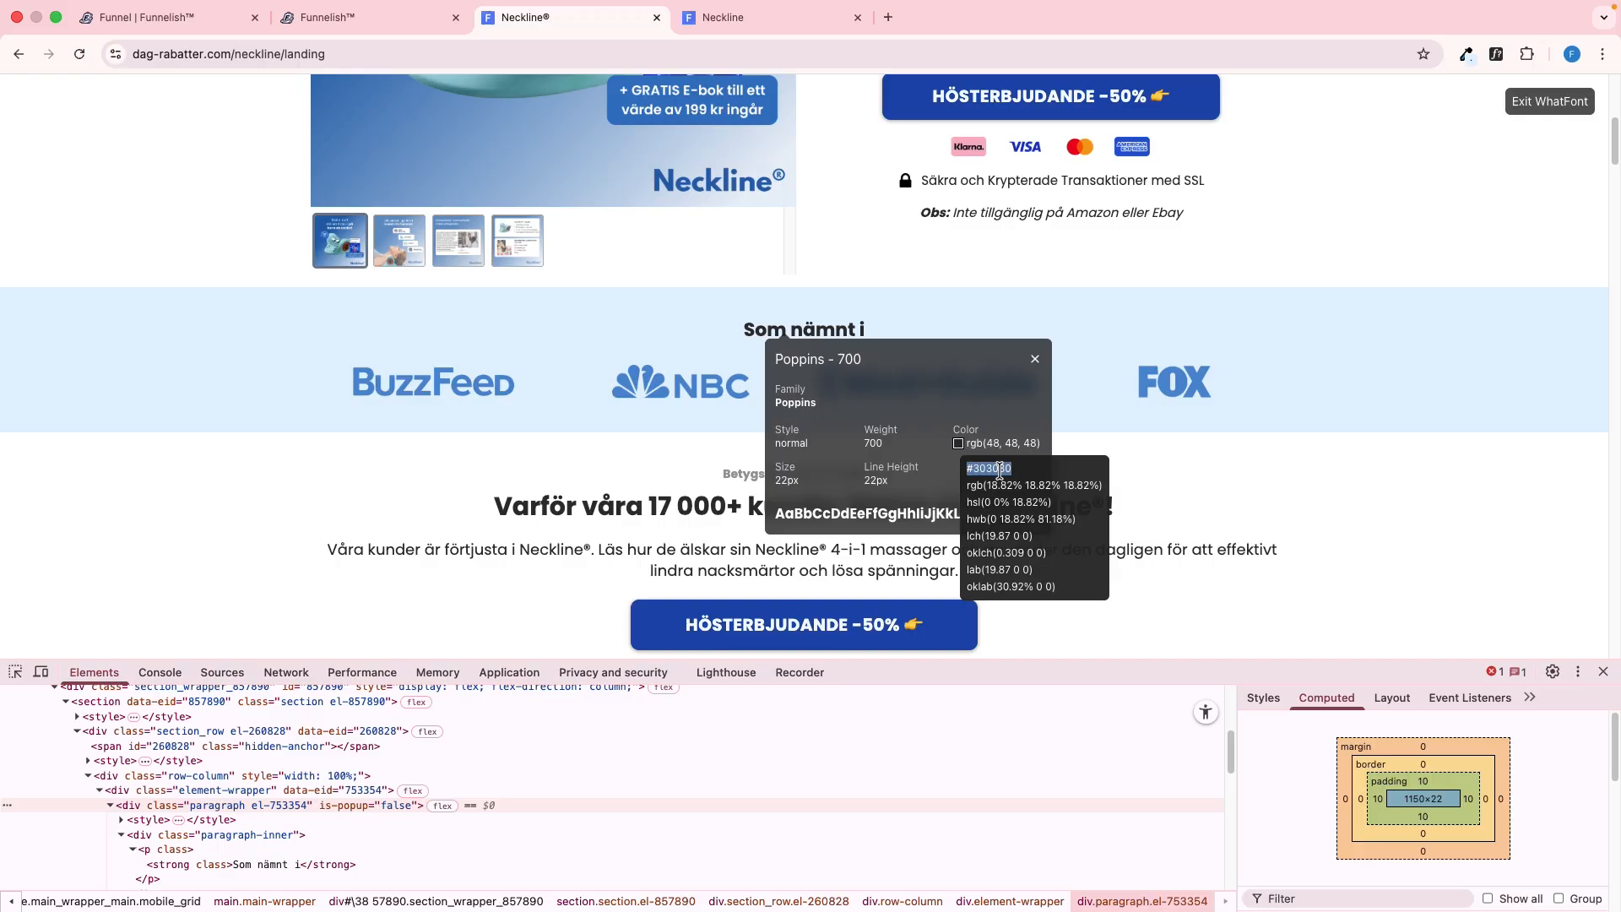
{"action": "key", "text": "ctrl+shift+Tab"}
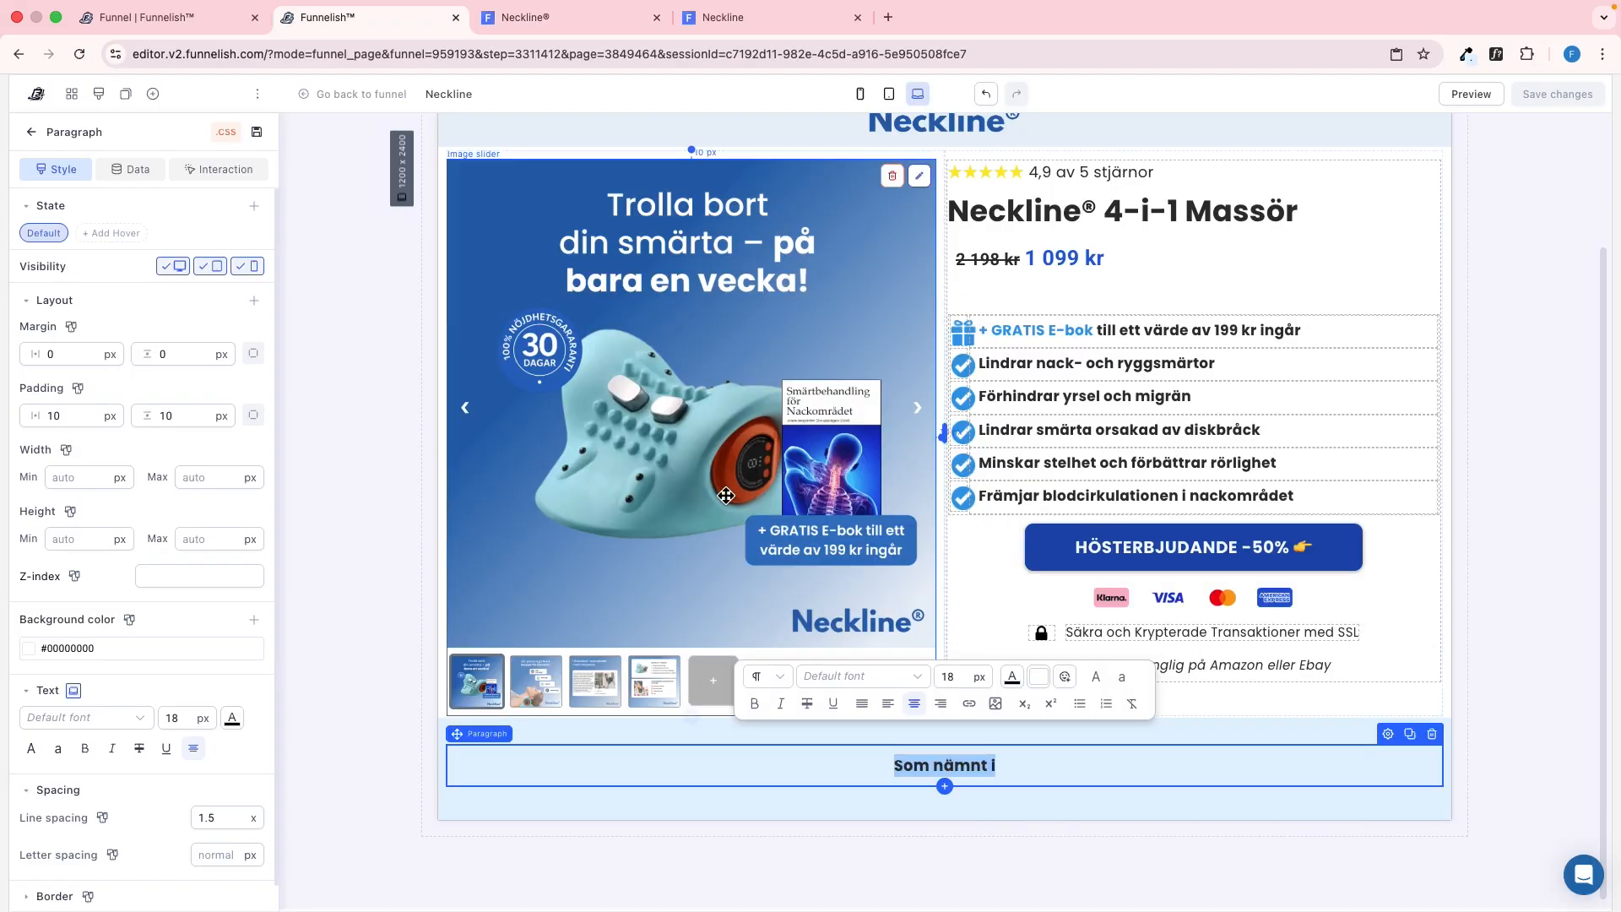
{"action": "double_click", "coordinate": [172, 717]}
{"action": "type", "text": "22"}
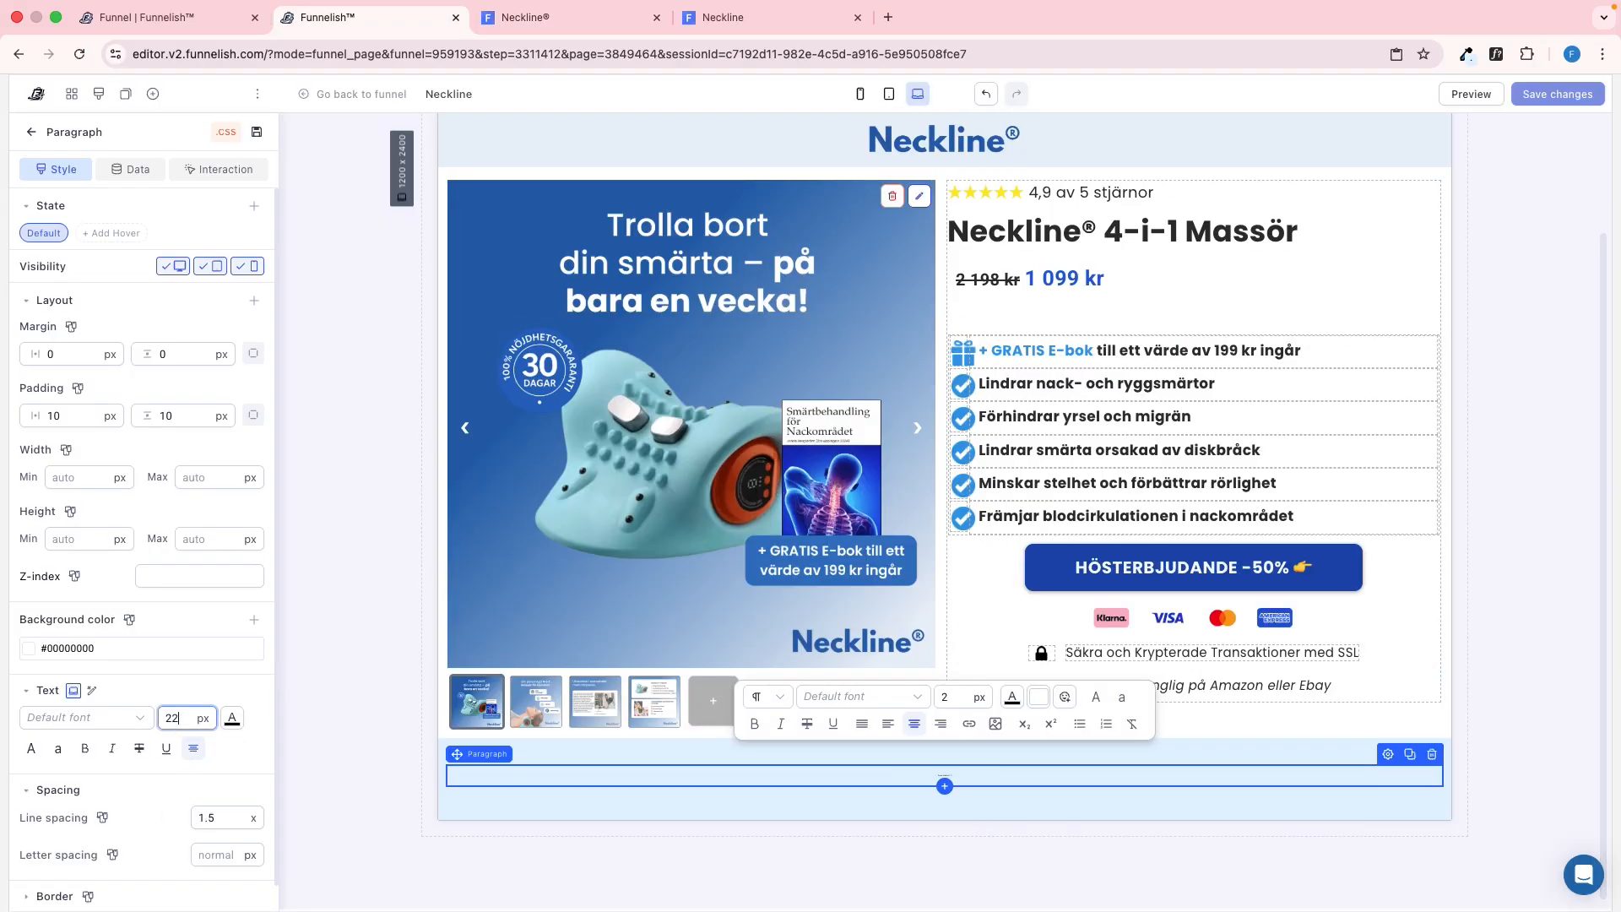
{"action": "left_click", "coordinate": [231, 718]}
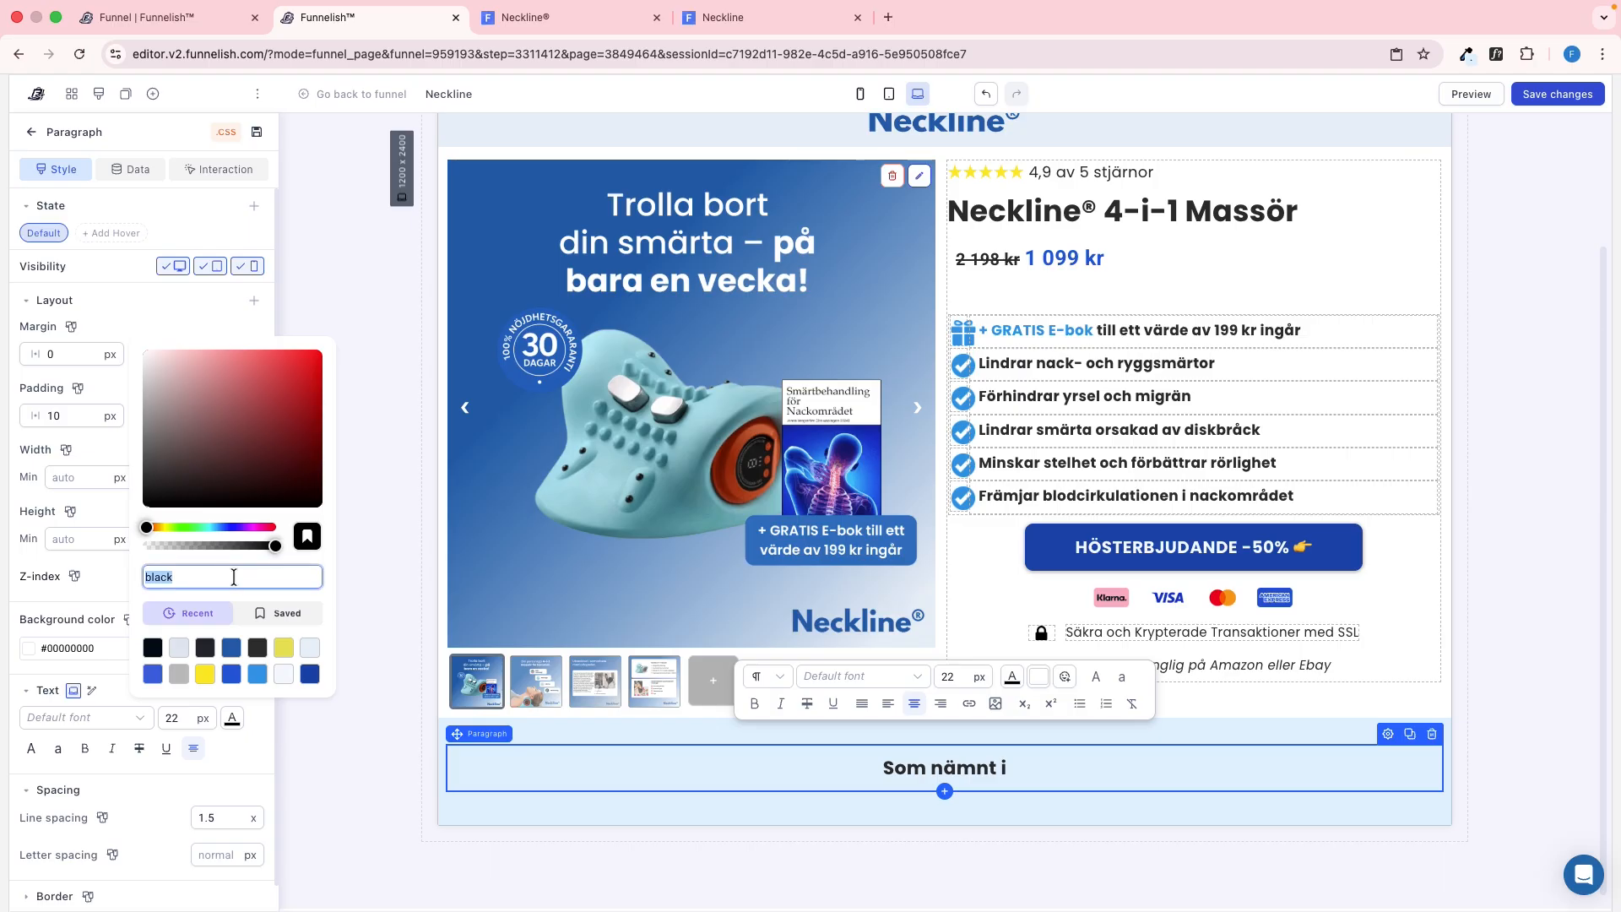
{"action": "left_click", "coordinate": [102, 600]}
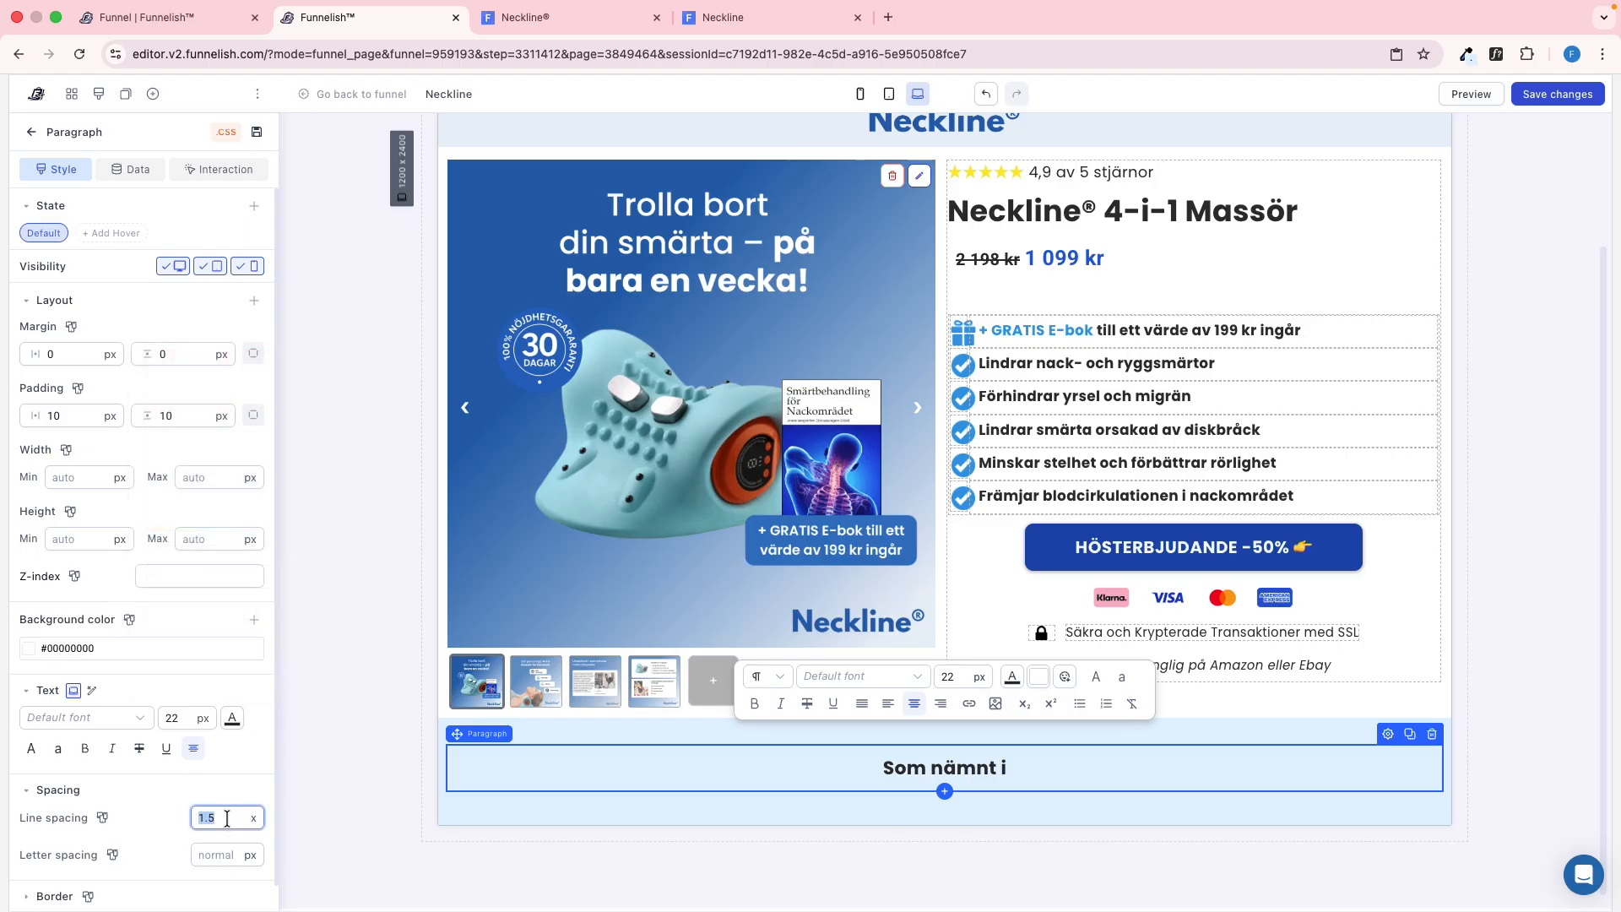
{"action": "type", "text": "1"}
Close the font inspector on the reference page and examine the column and container layout of the logo row
{"action": "key", "text": "ctrl+Tab"}
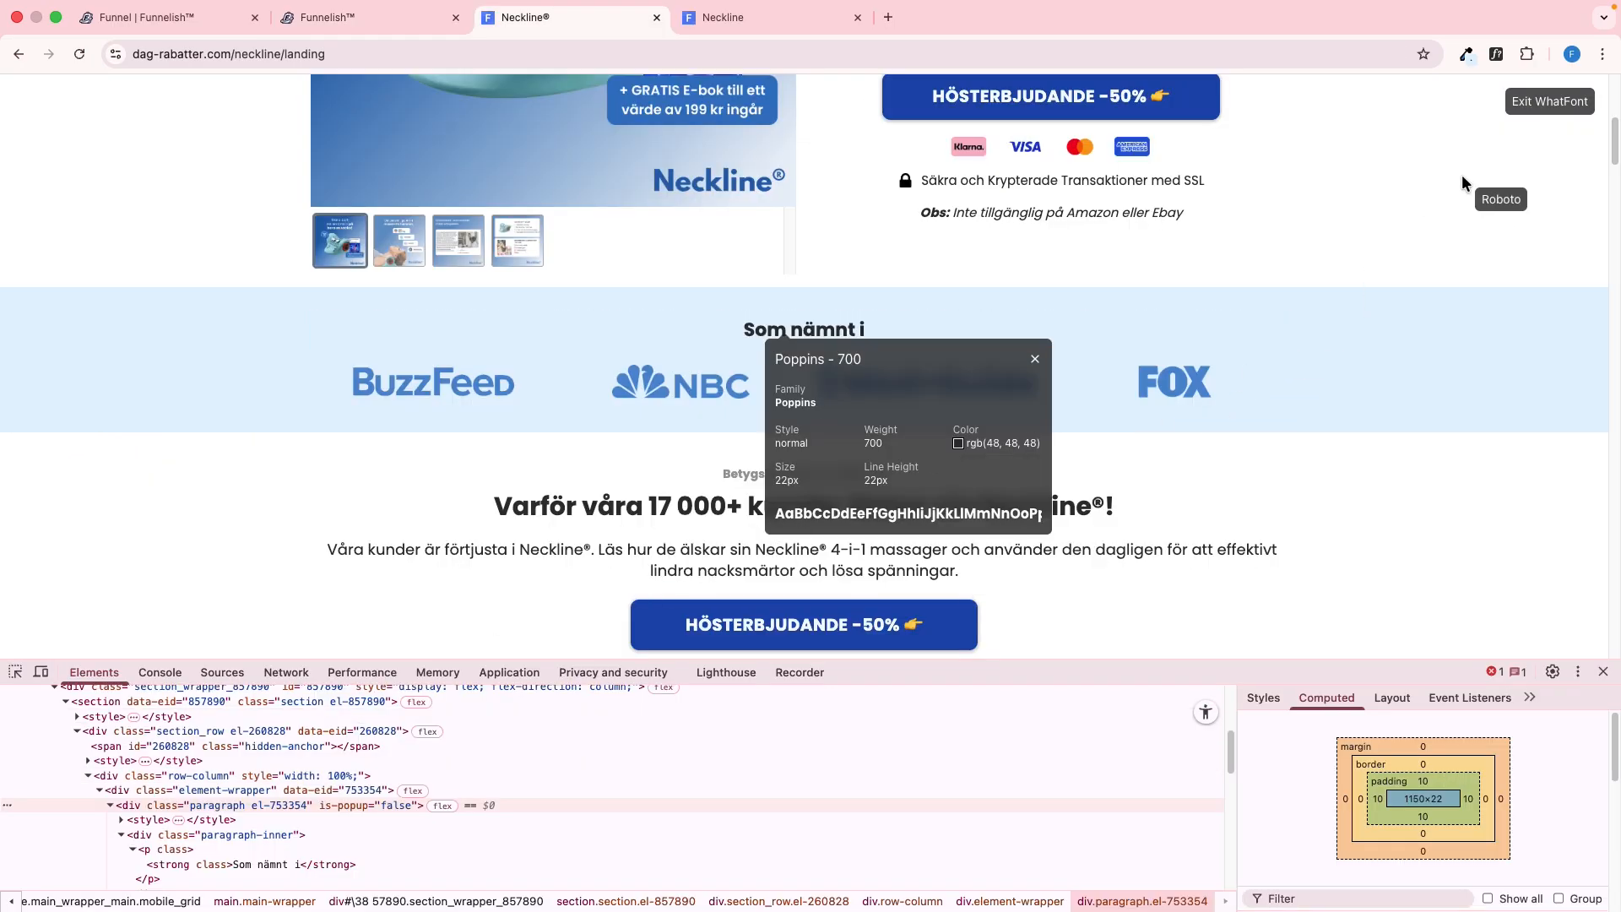
{"action": "left_click", "coordinate": [1543, 108]}
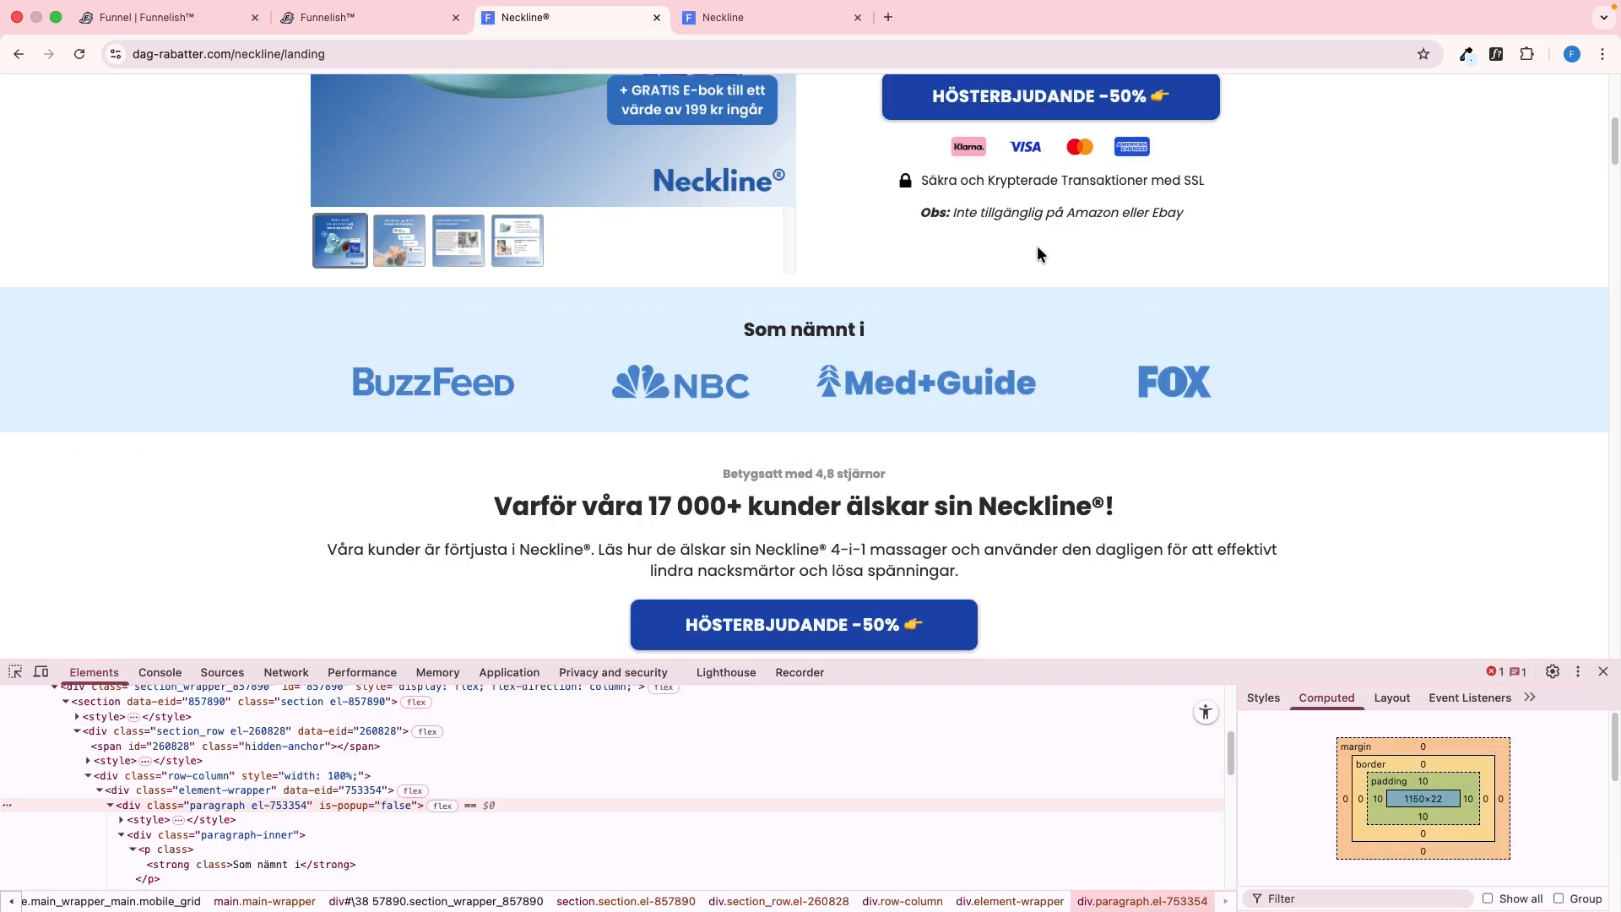
{"action": "left_click", "coordinate": [17, 671]}
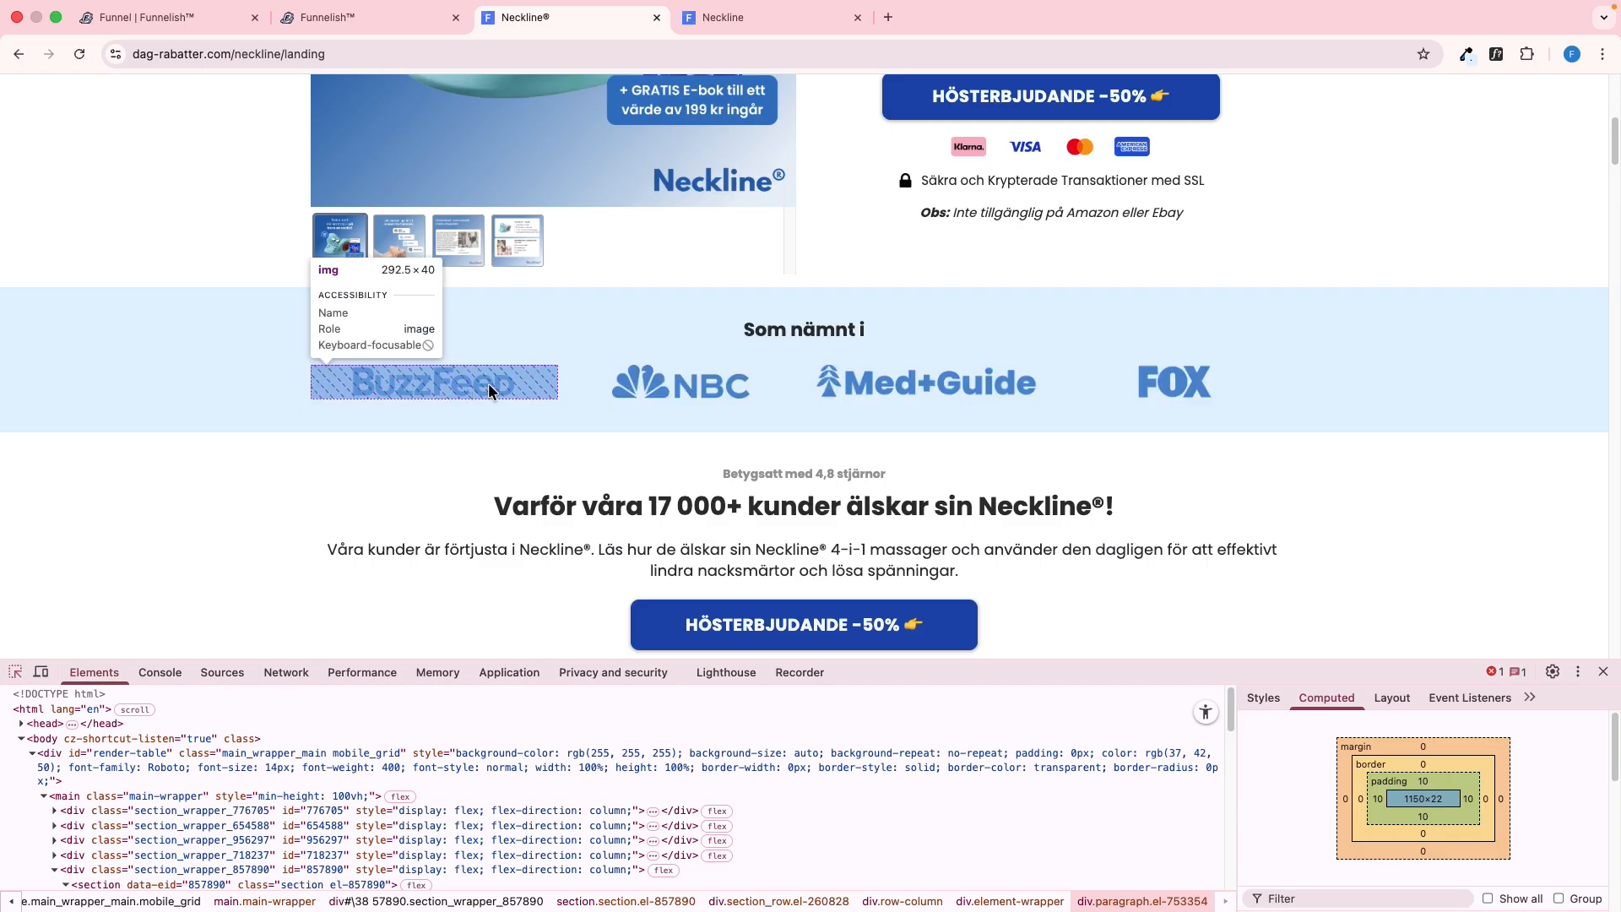
{"action": "left_click", "coordinate": [541, 370]}
{"action": "left_click", "coordinate": [216, 701]}
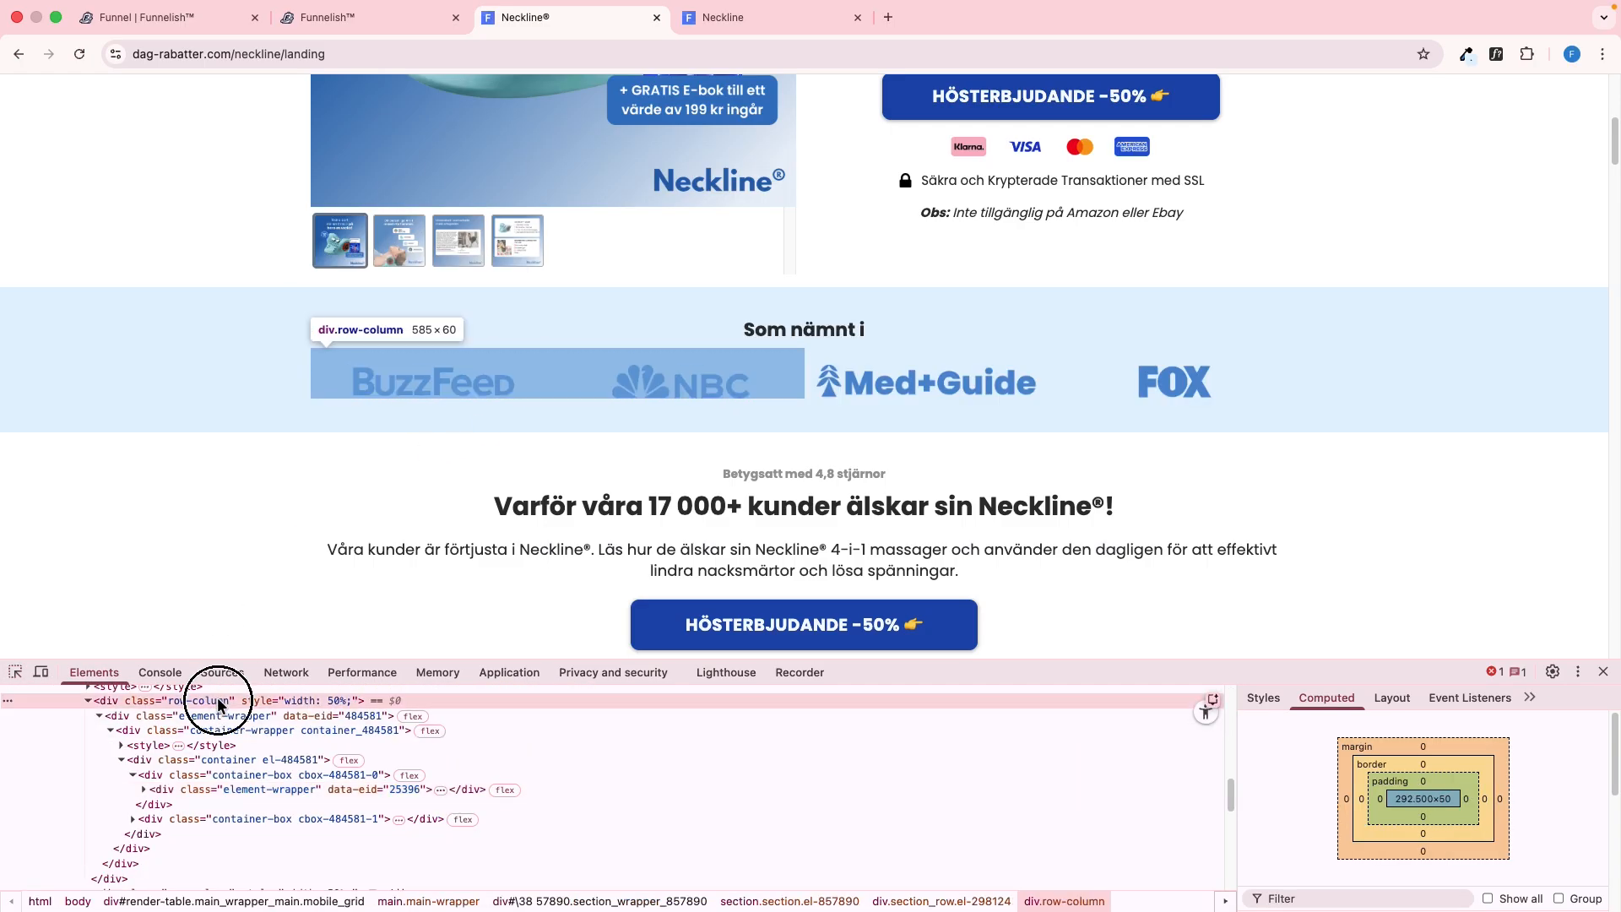
{"action": "left_click_drag", "start_coordinate": [340, 379], "coordinate": [1156, 386]}
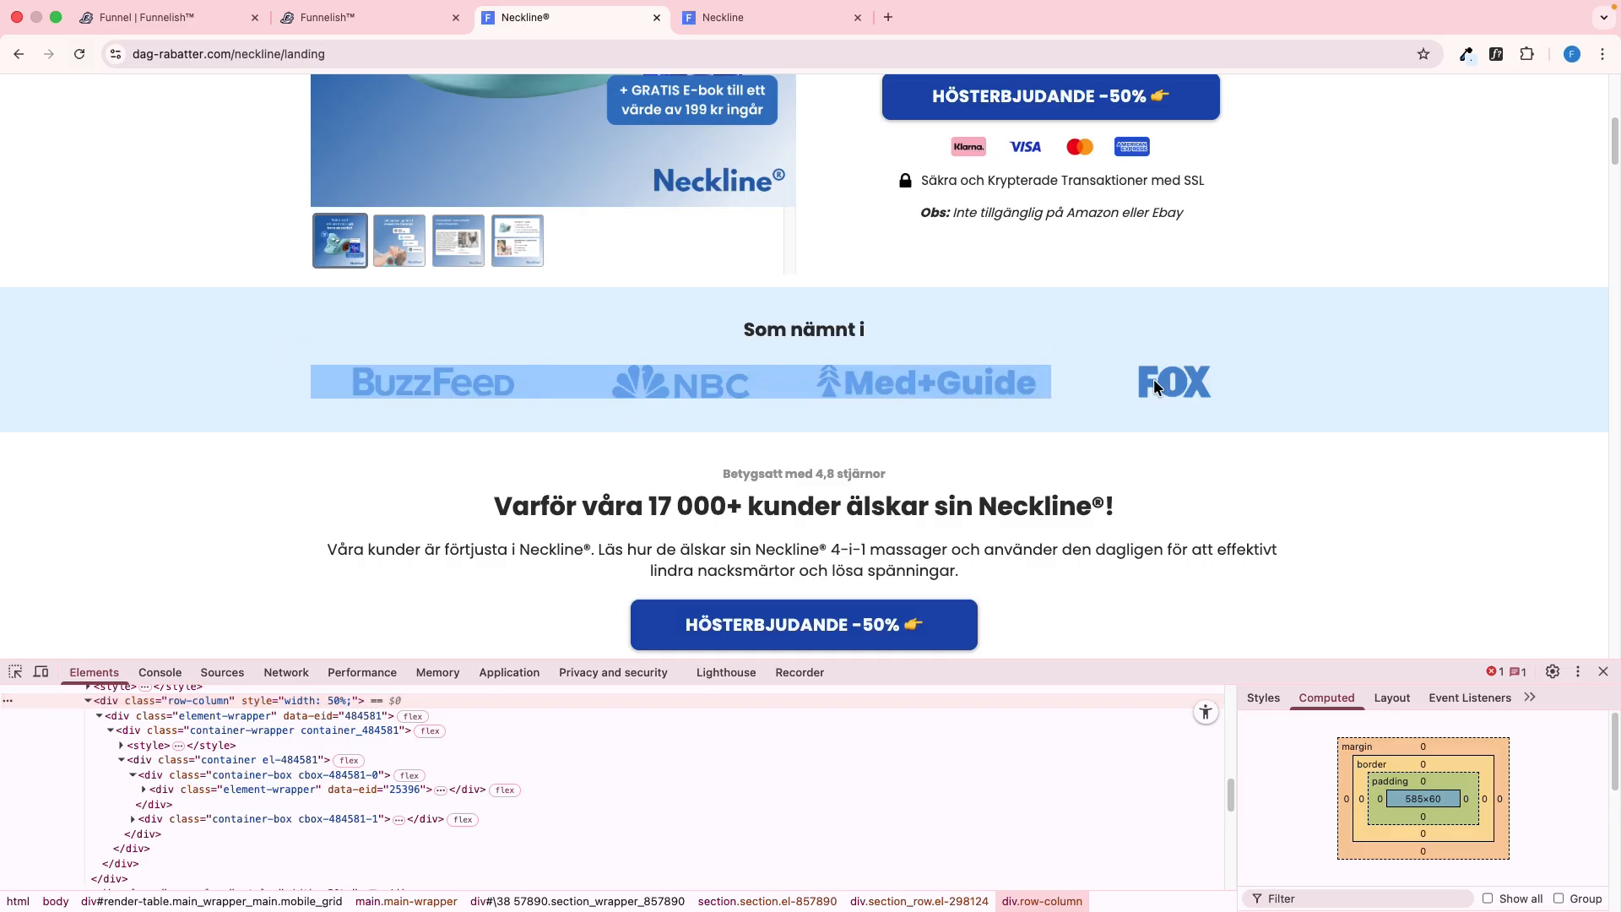
{"action": "left_click", "coordinate": [848, 333]}
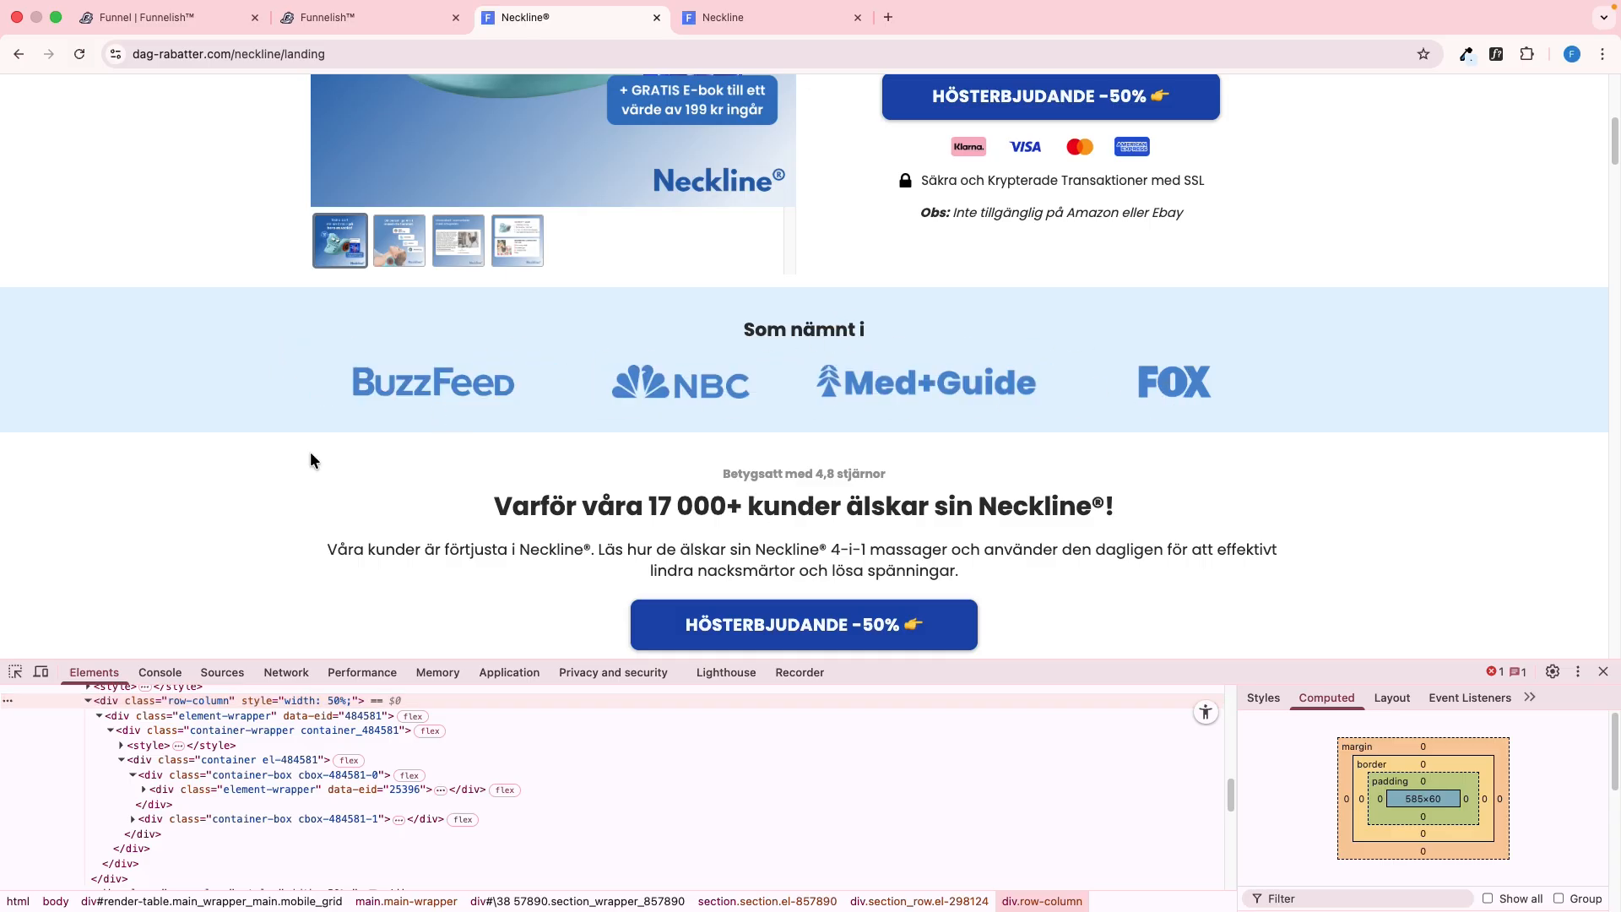
Examine how the reference page's "Som nämnt i" logo section is arranged in mobile view, and return to desktop view
{"action": "left_click", "coordinate": [40, 671]}
{"action": "left_click_drag", "start_coordinate": [862, 342], "coordinate": [844, 220]}
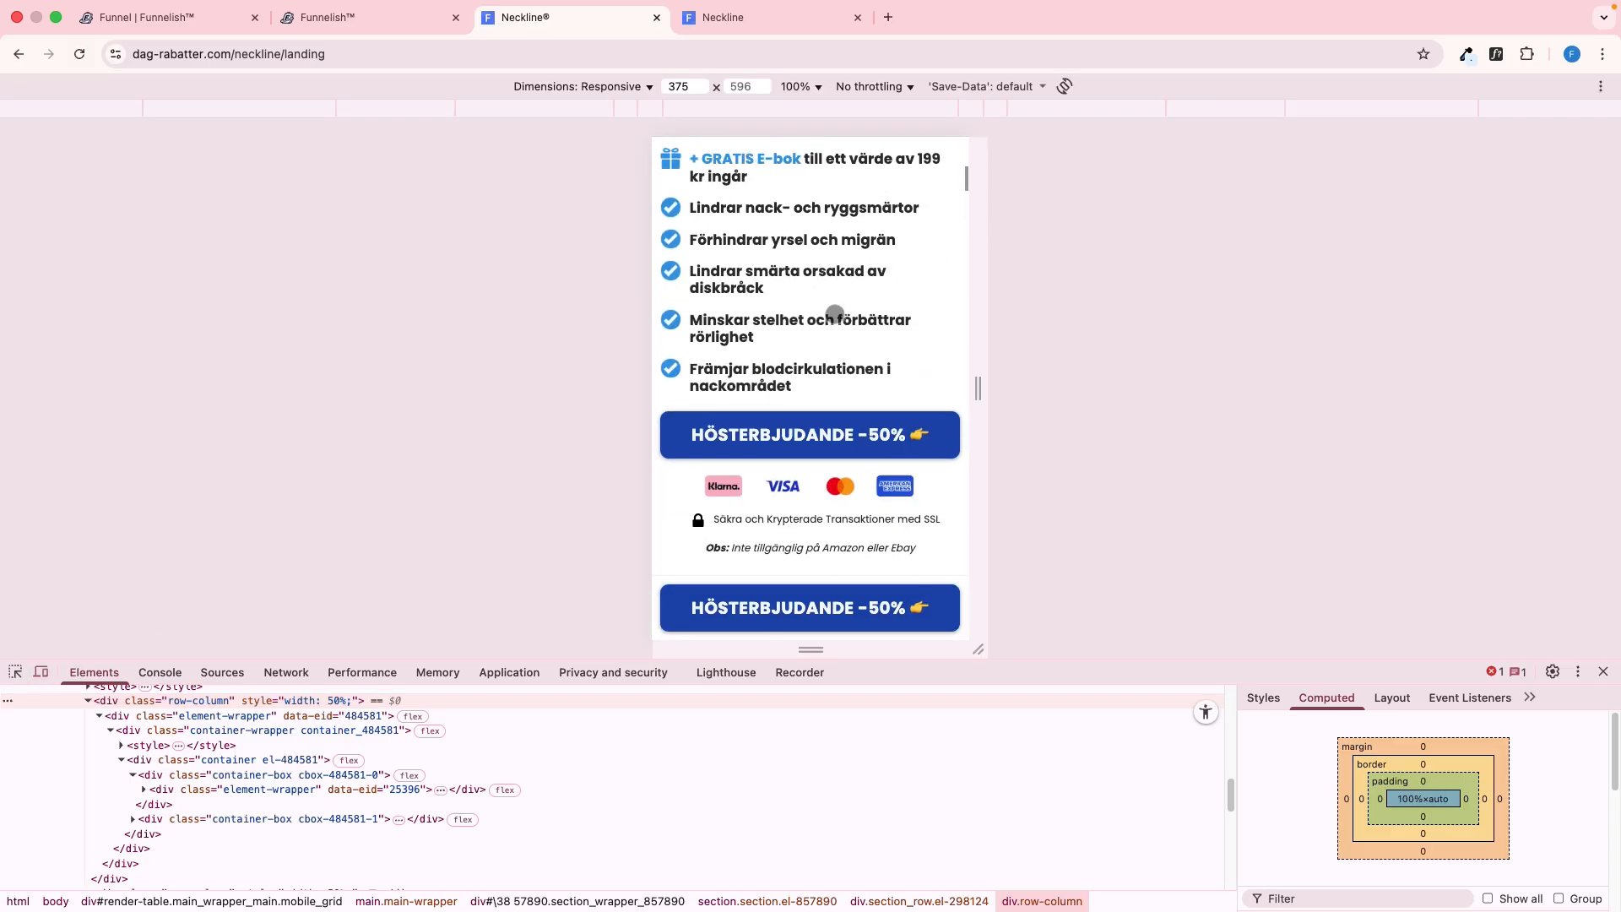
{"action": "left_click_drag", "start_coordinate": [833, 388], "coordinate": [837, 168]}
{"action": "left_click_drag", "start_coordinate": [804, 434], "coordinate": [783, 471]}
{"action": "left_click", "coordinate": [41, 672]}
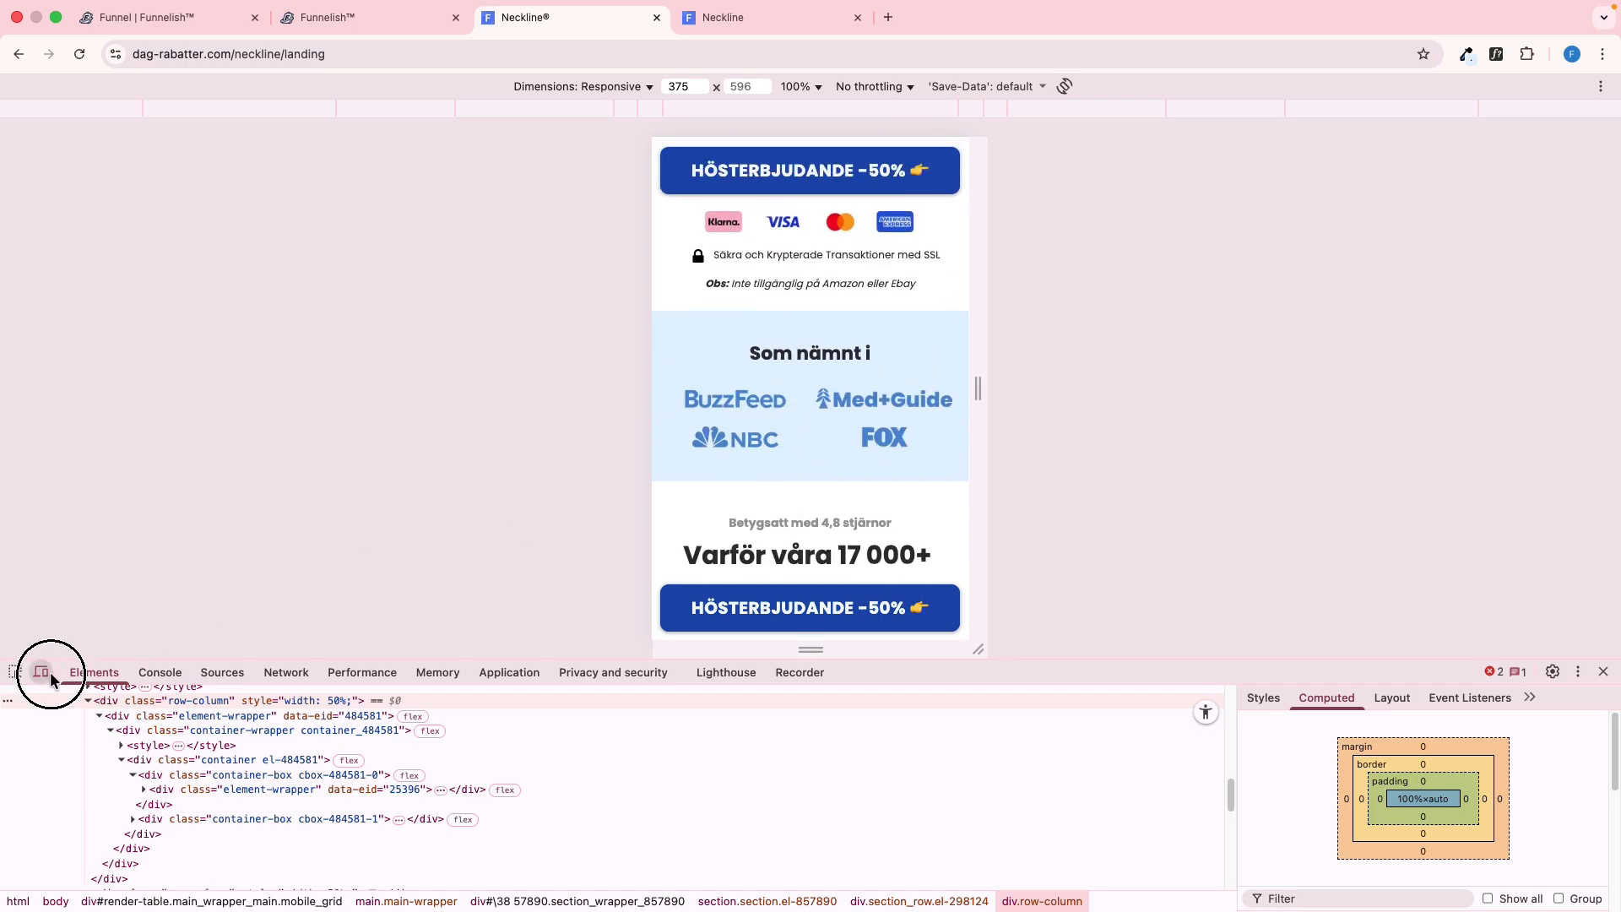
{"action": "scroll", "coordinate": [642, 397], "scroll_direction": "up", "scroll_amount": 3}
{"action": "scroll", "coordinate": [641, 397], "scroll_direction": "up", "scroll_amount": 1}
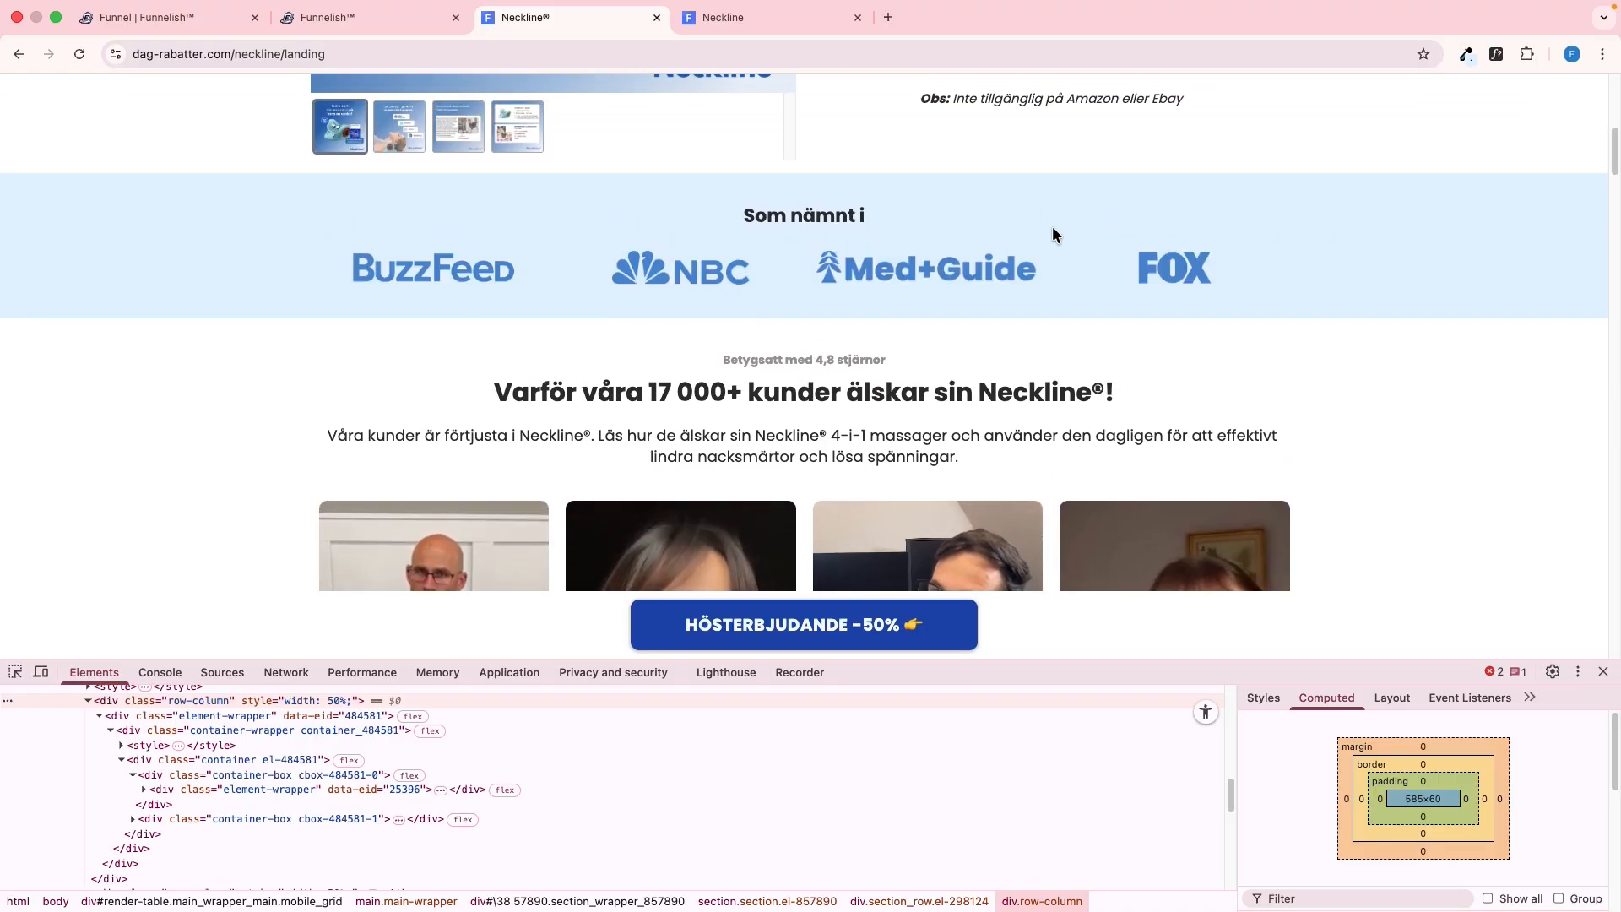
Add a new two-column row beneath the "Som nämnt i" heading in the editor
{"action": "key", "text": "ctrl+shift+Tab"}
{"action": "left_click", "coordinate": [756, 741]}
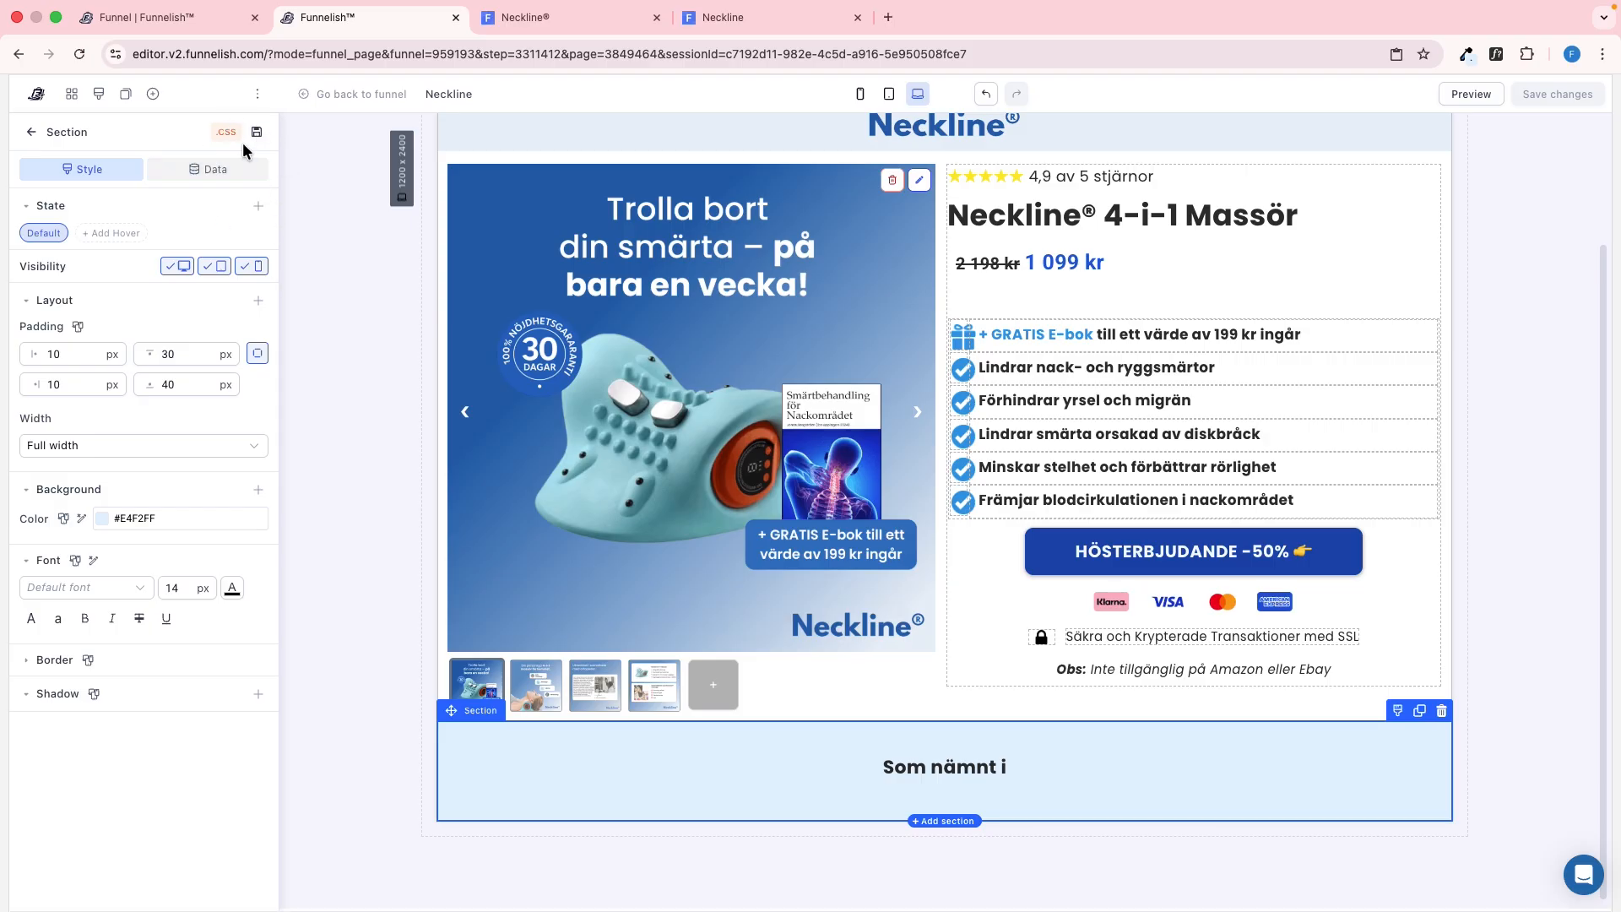
{"action": "left_click", "coordinate": [152, 94]}
{"action": "left_click_drag", "start_coordinate": [337, 260], "coordinate": [973, 785]}
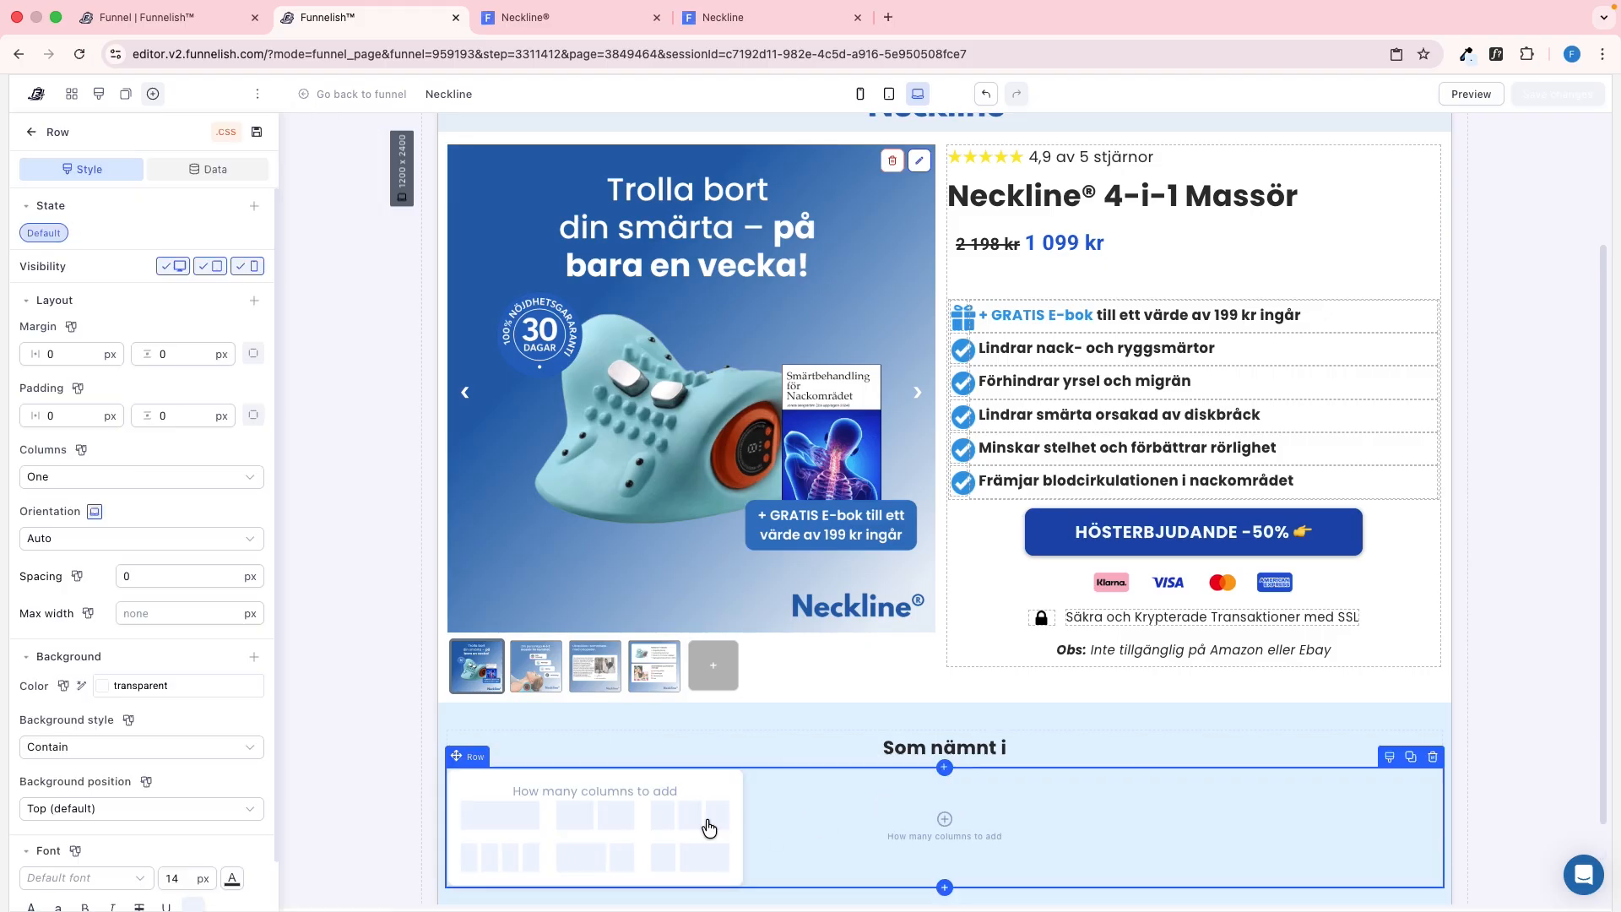
{"action": "left_click", "coordinate": [592, 818]}
Check the reference logo container and add a container to the first column of the new row
{"action": "key", "text": "ctrl+Tab"}
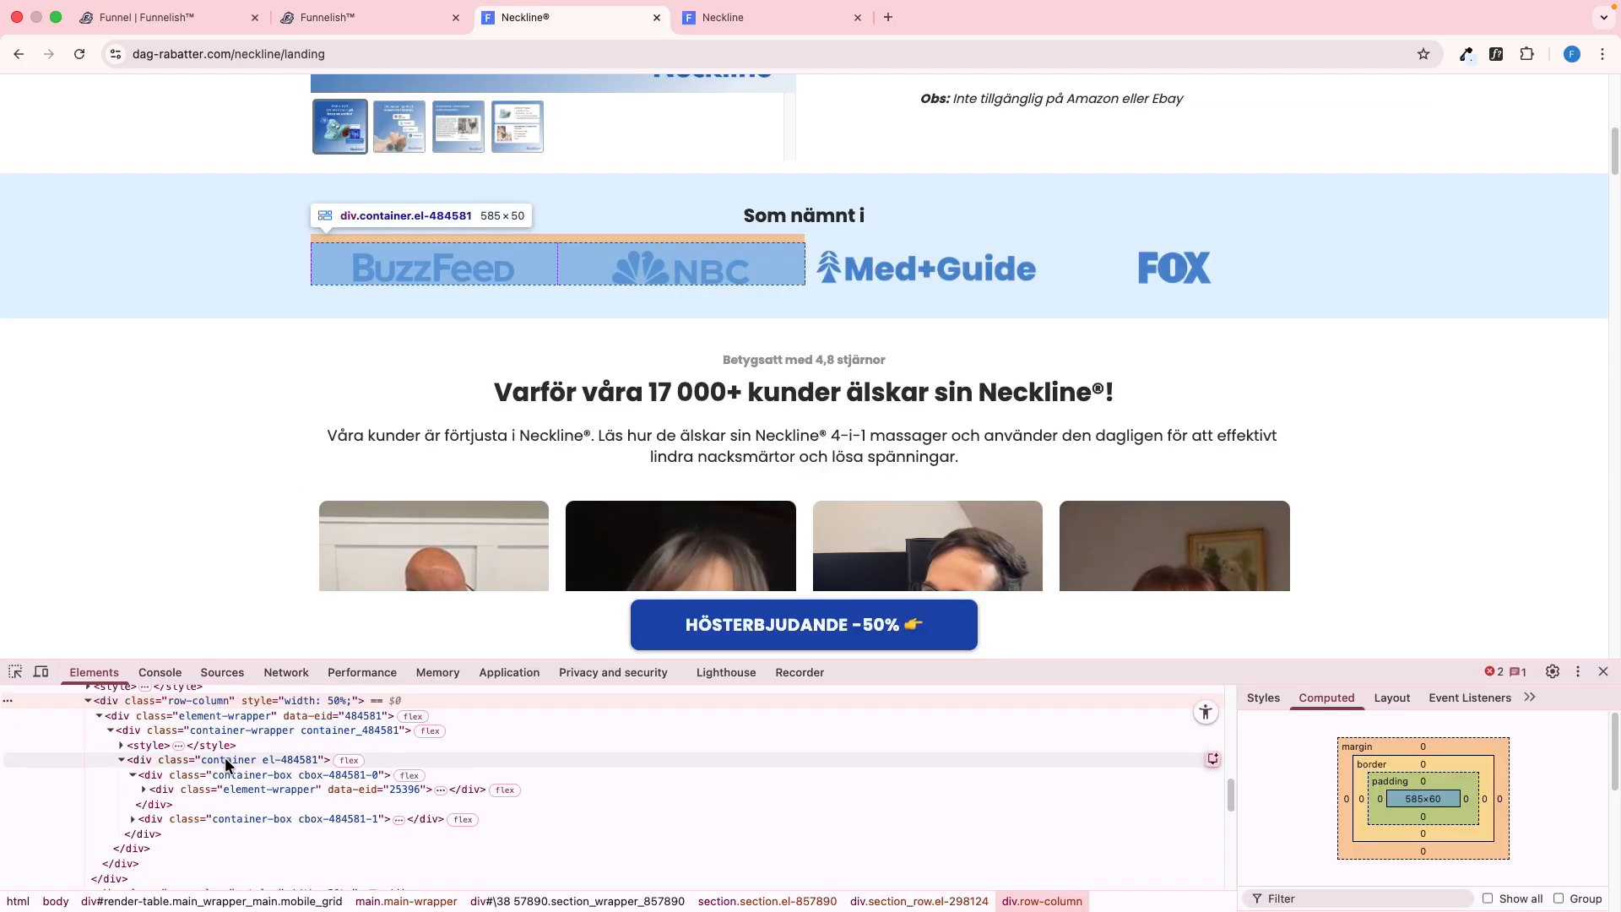
{"action": "key", "text": "ctrl+shift+Tab"}
{"action": "left_click", "coordinate": [557, 771]}
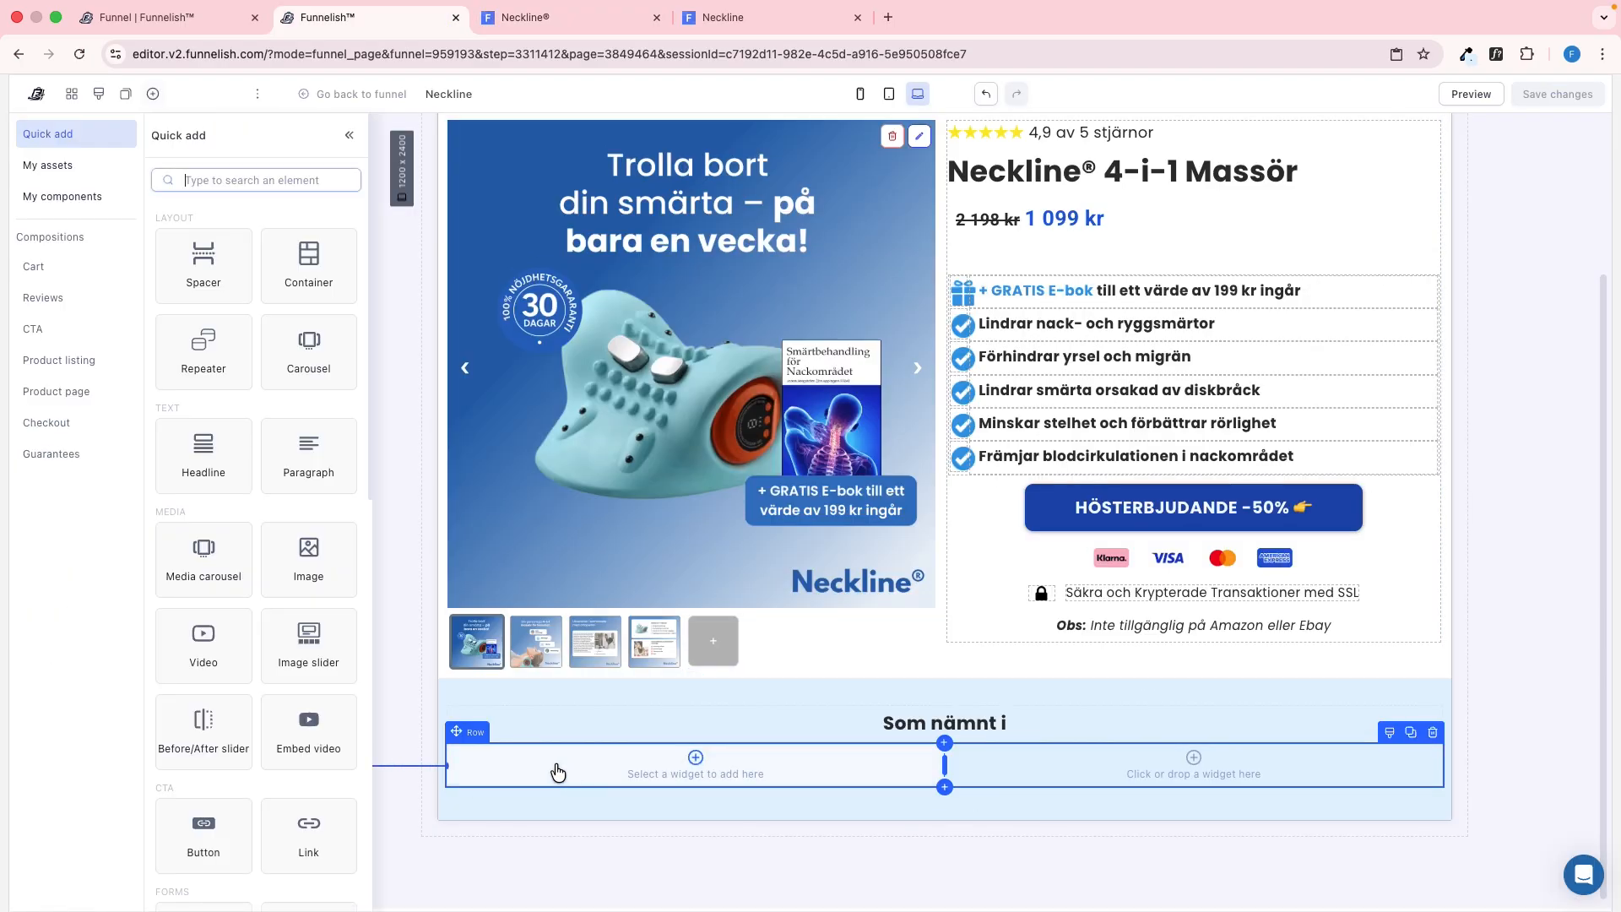
{"action": "left_click", "coordinate": [332, 300]}
{"action": "scroll", "coordinate": [145, 775], "scroll_direction": "down", "scroll_amount": 1}
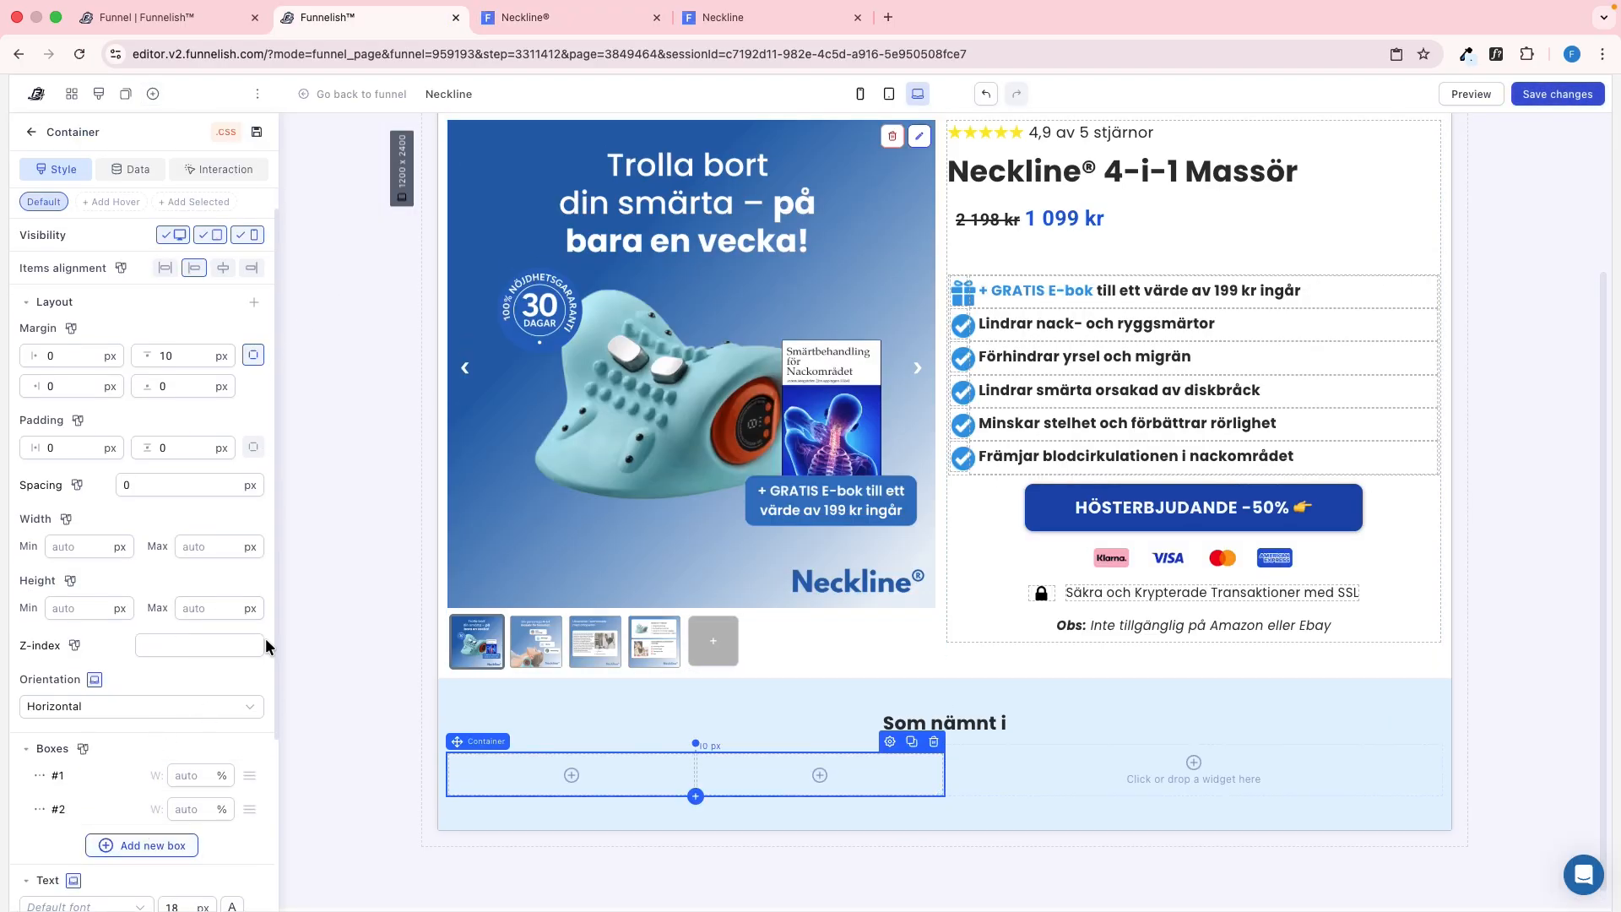
Copy the BuzzFeed logo's image address from the reference page and use it for a new image in the container's first box
{"action": "key", "text": "ctrl+Tab"}
{"action": "right_click", "coordinate": [410, 269]}
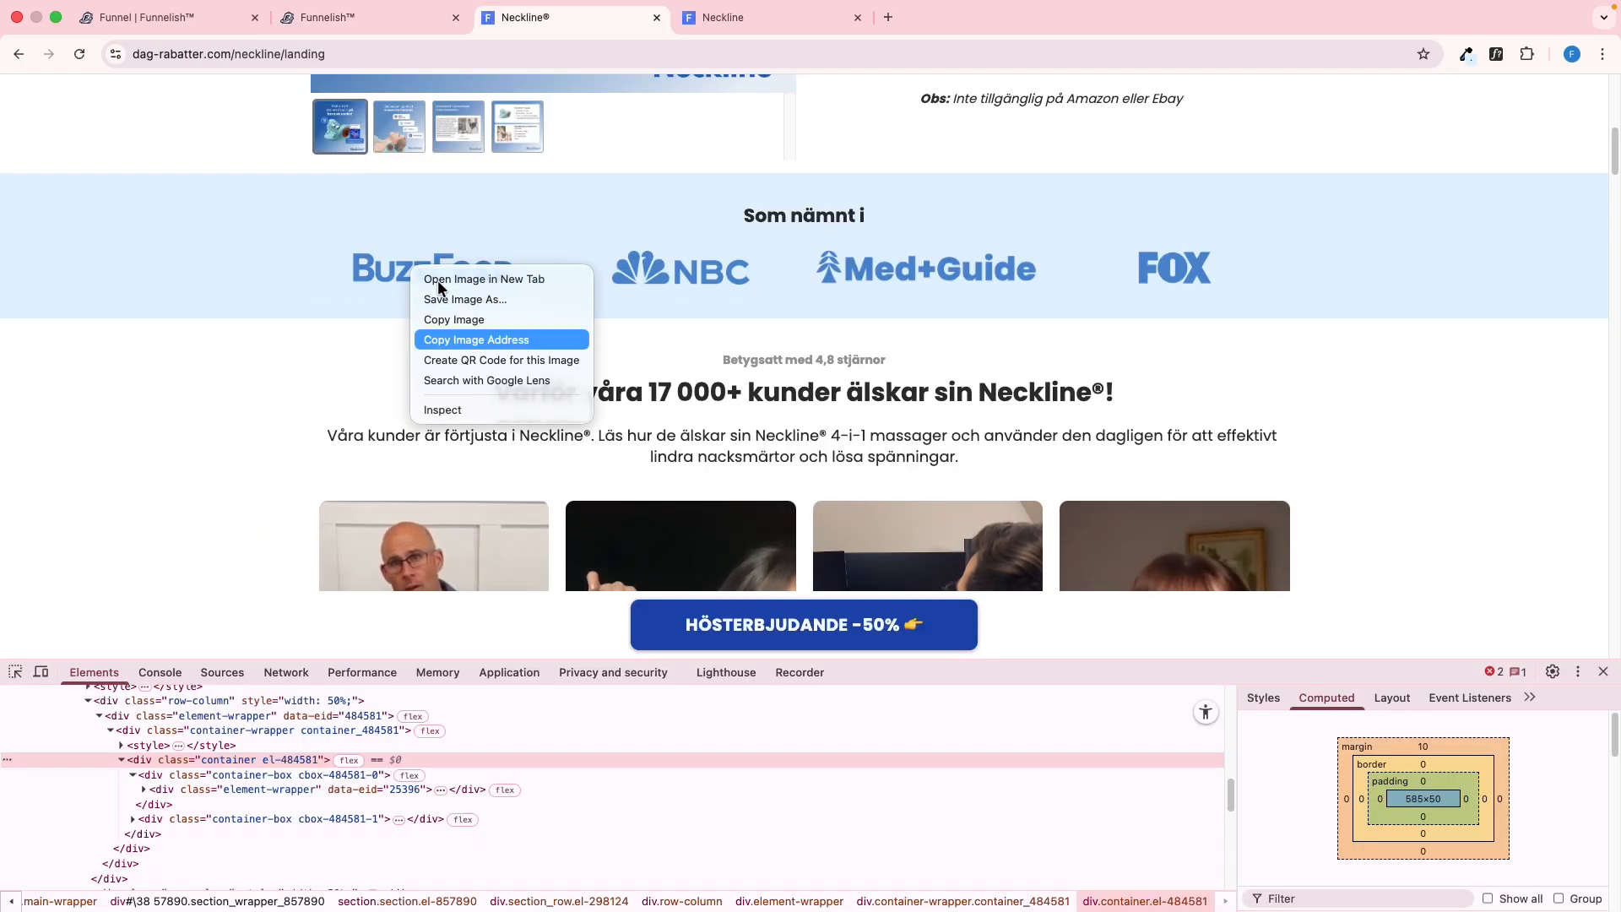
{"action": "left_click", "coordinate": [442, 409]}
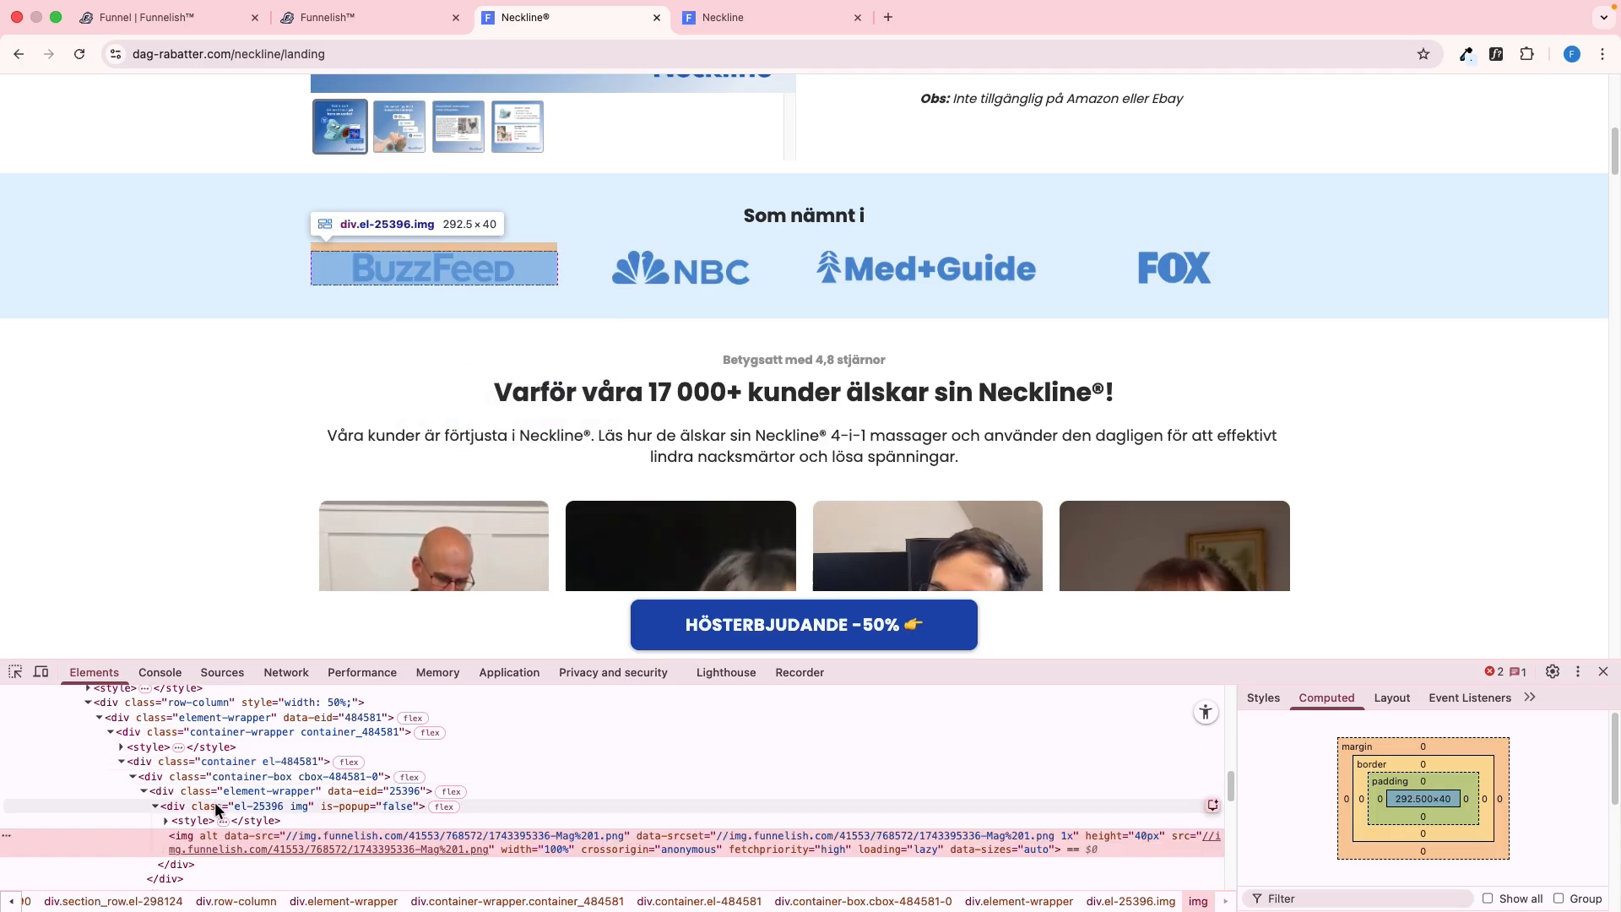
{"action": "key", "text": "ctrl+shift+Tab"}
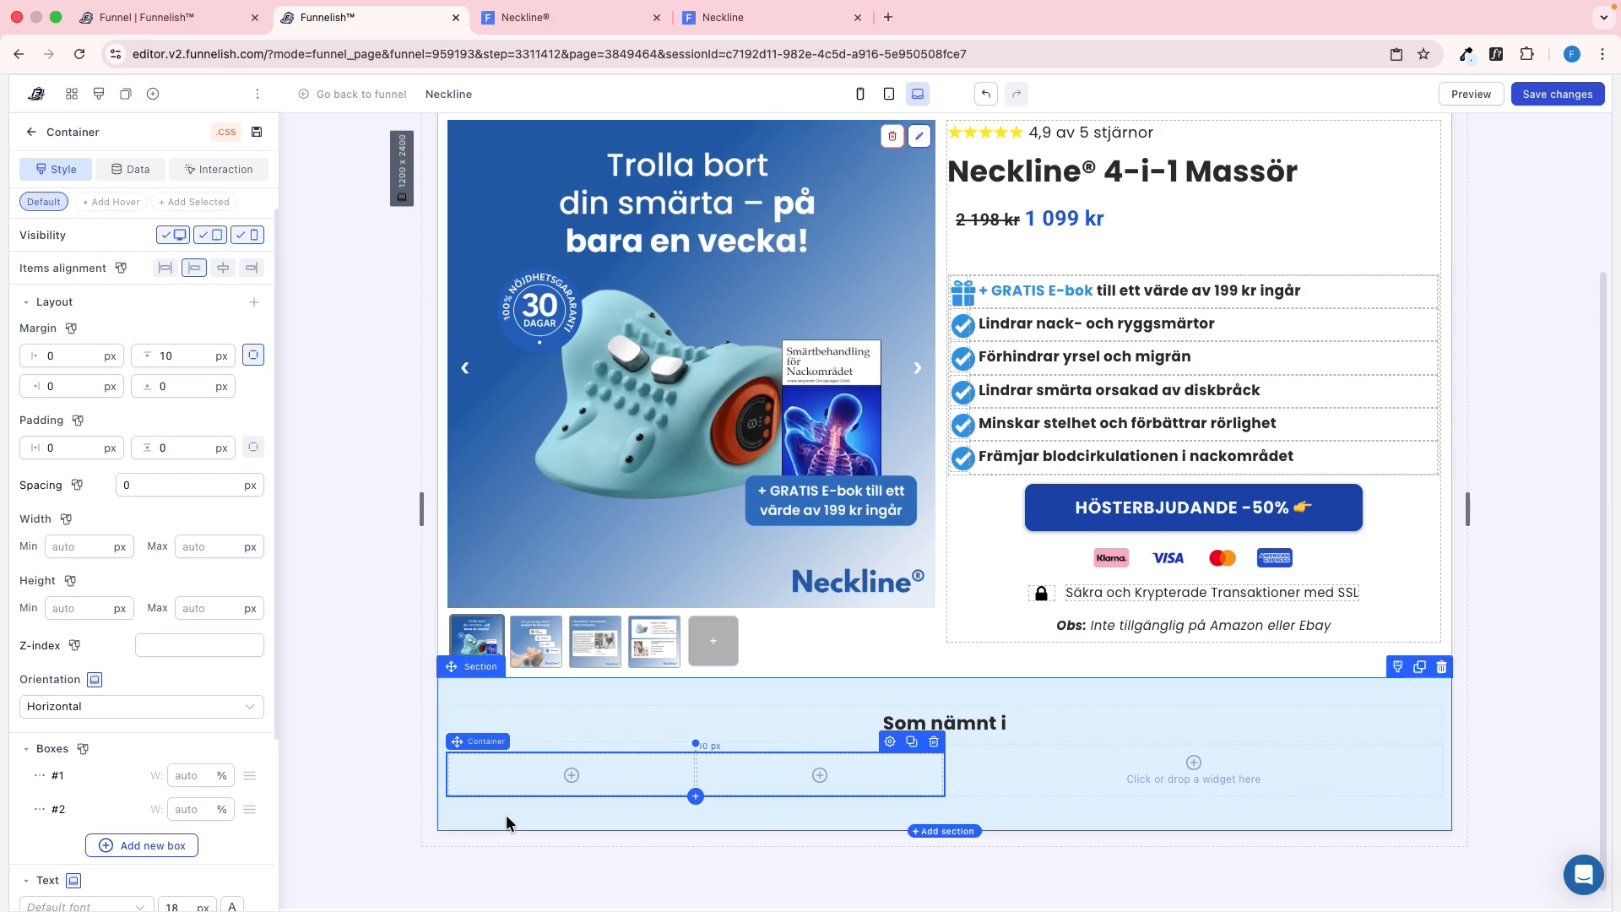
{"action": "left_click", "coordinate": [571, 774]}
{"action": "left_click", "coordinate": [309, 558]}
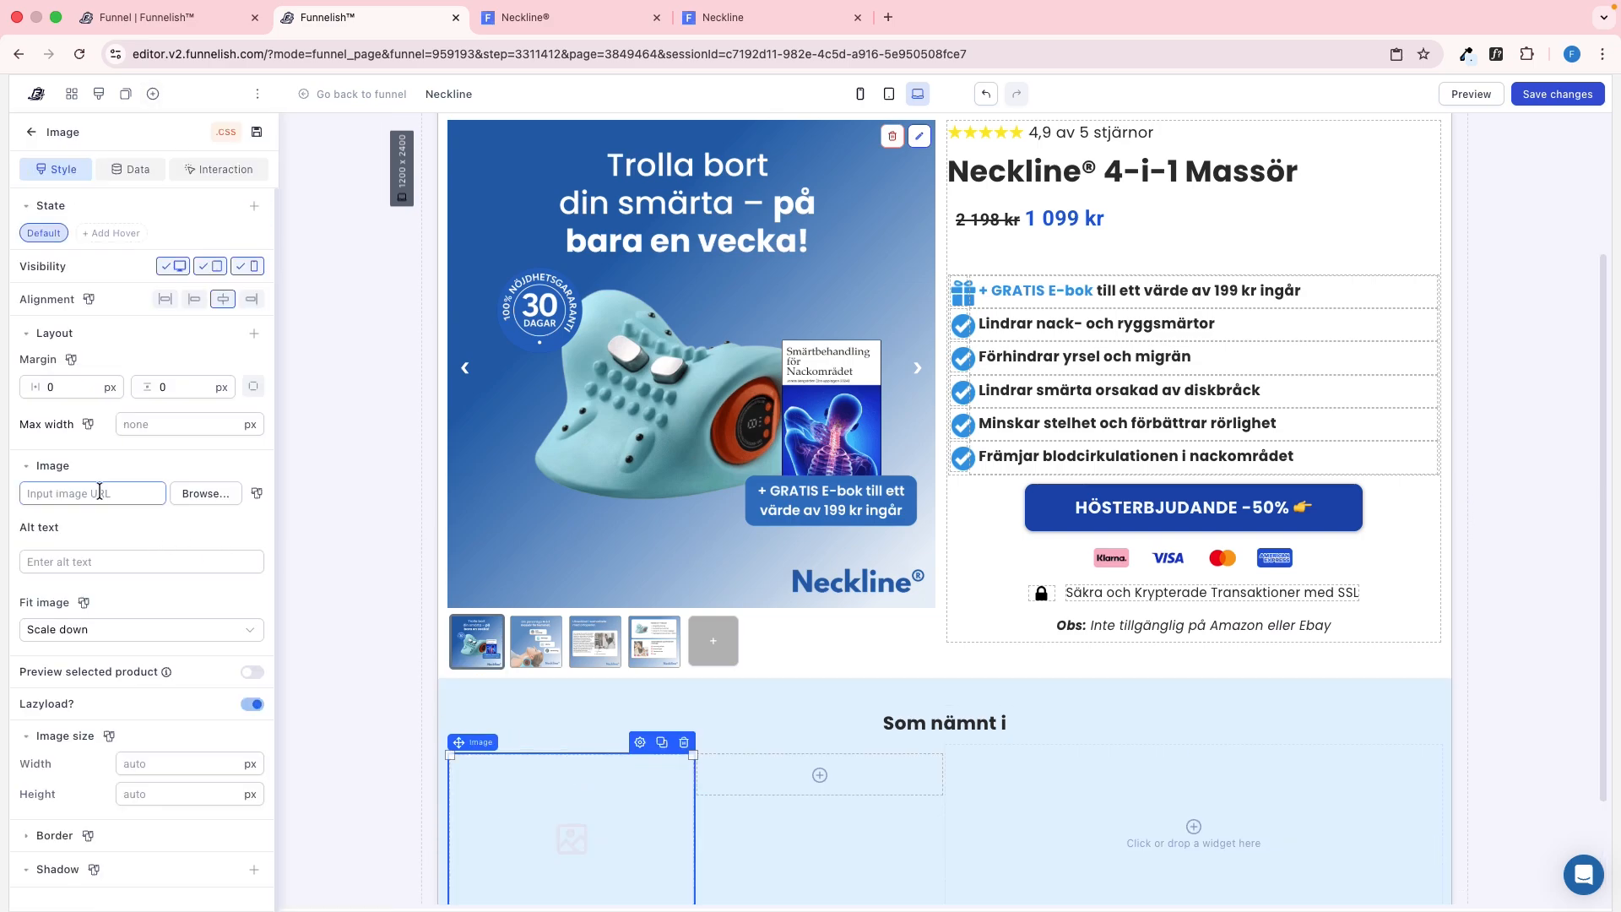
{"action": "key", "text": "super+v"}
Set the BuzzFeed image's top margin to 10 px and its height to 40 px, matching the reference
{"action": "left_click", "coordinate": [252, 387]}
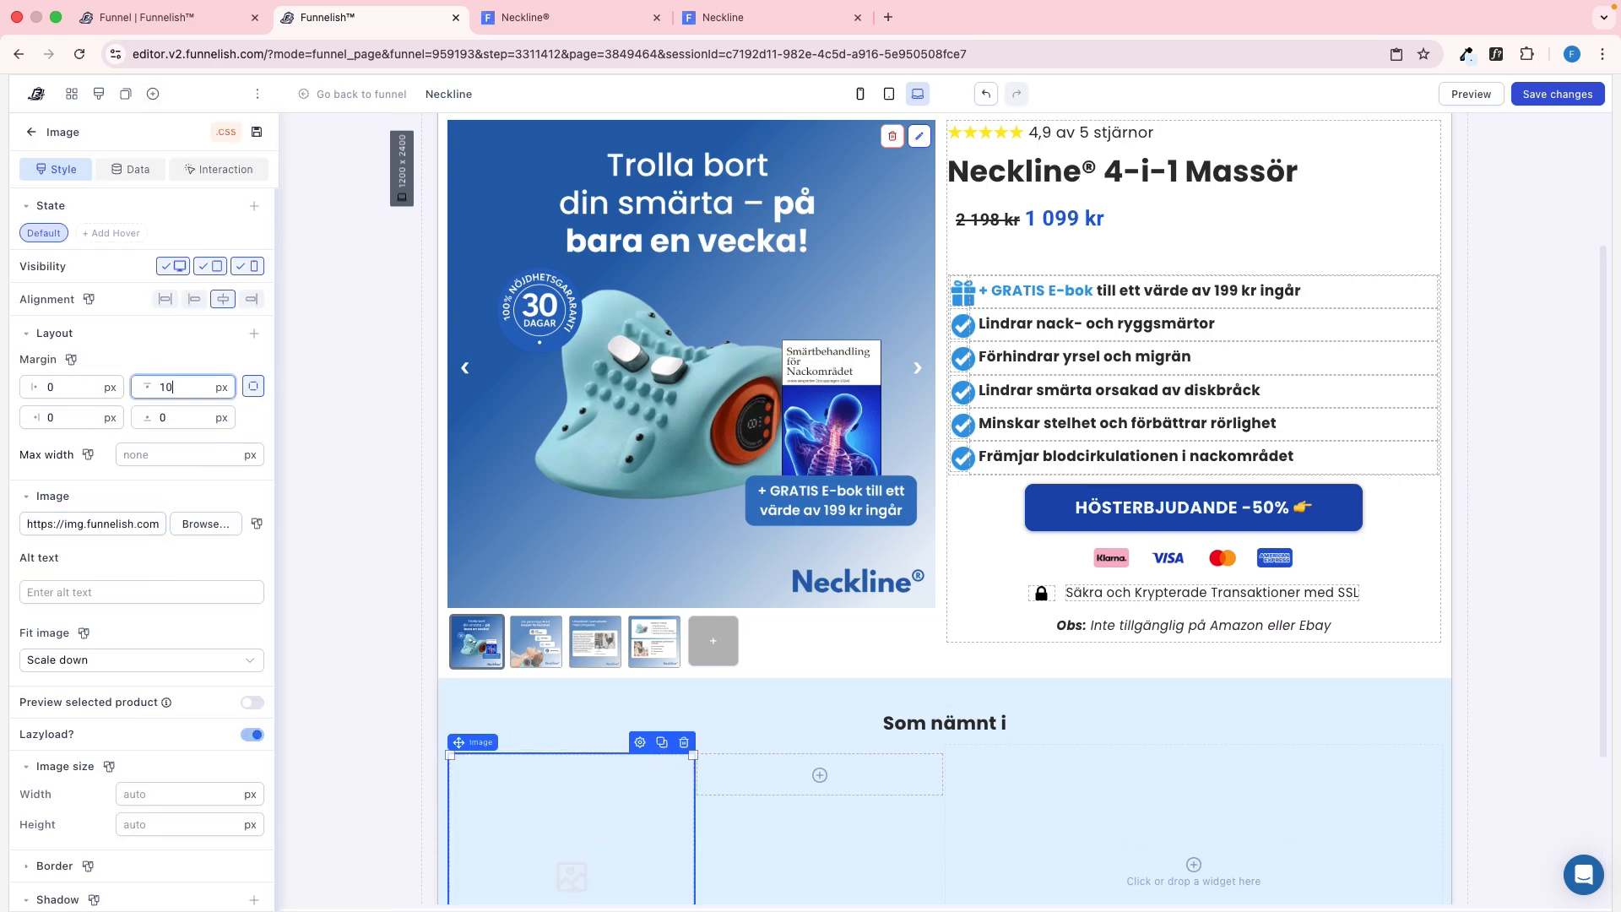
{"action": "key", "text": "ctrl+Tab"}
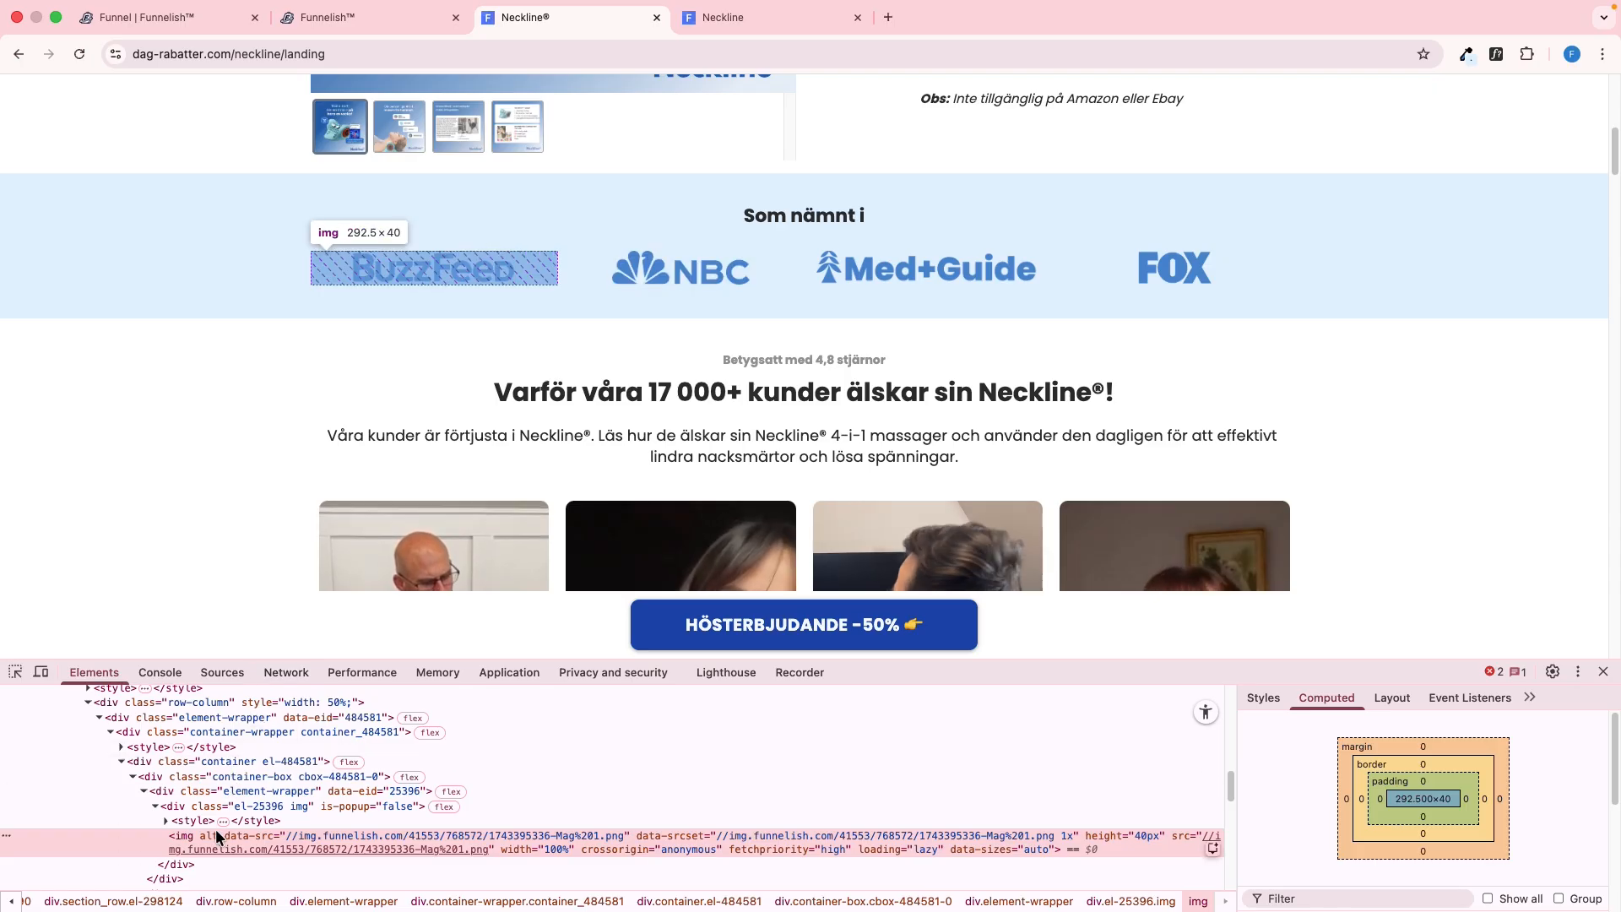
{"action": "key", "text": "ctrl+shift+Tab"}
{"action": "left_click", "coordinate": [162, 759]}
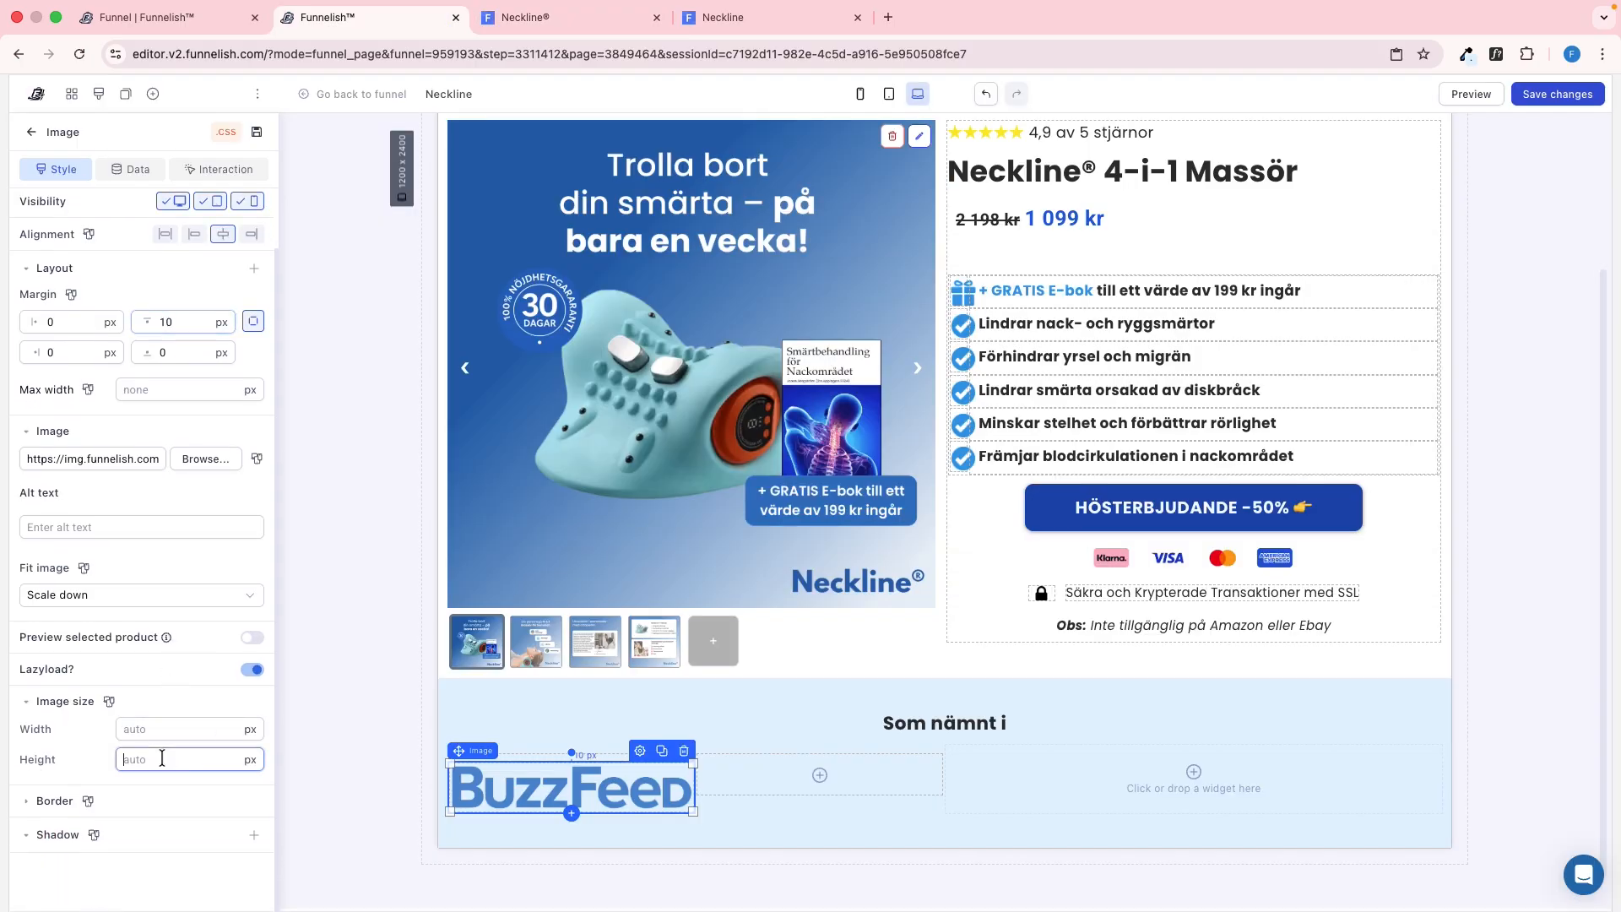
{"action": "type", "text": "40"}
Copy the NBC logo's image address from the reference page and inspect its element
{"action": "key", "text": "ctrl+Tab"}
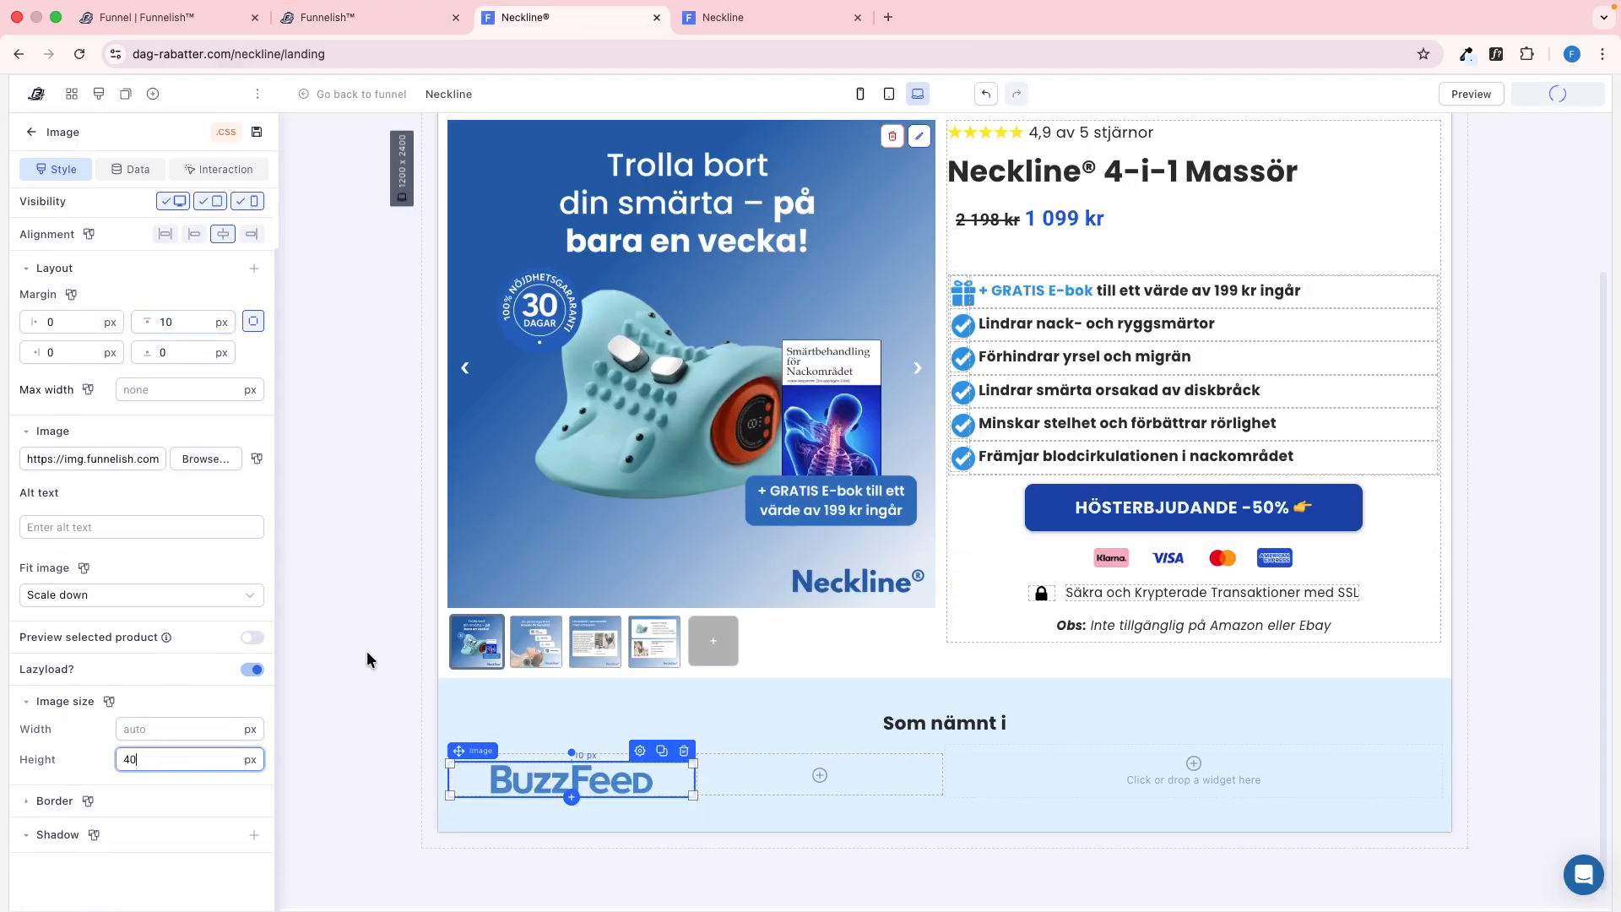
{"action": "right_click", "coordinate": [647, 275]}
{"action": "left_click", "coordinate": [704, 349]}
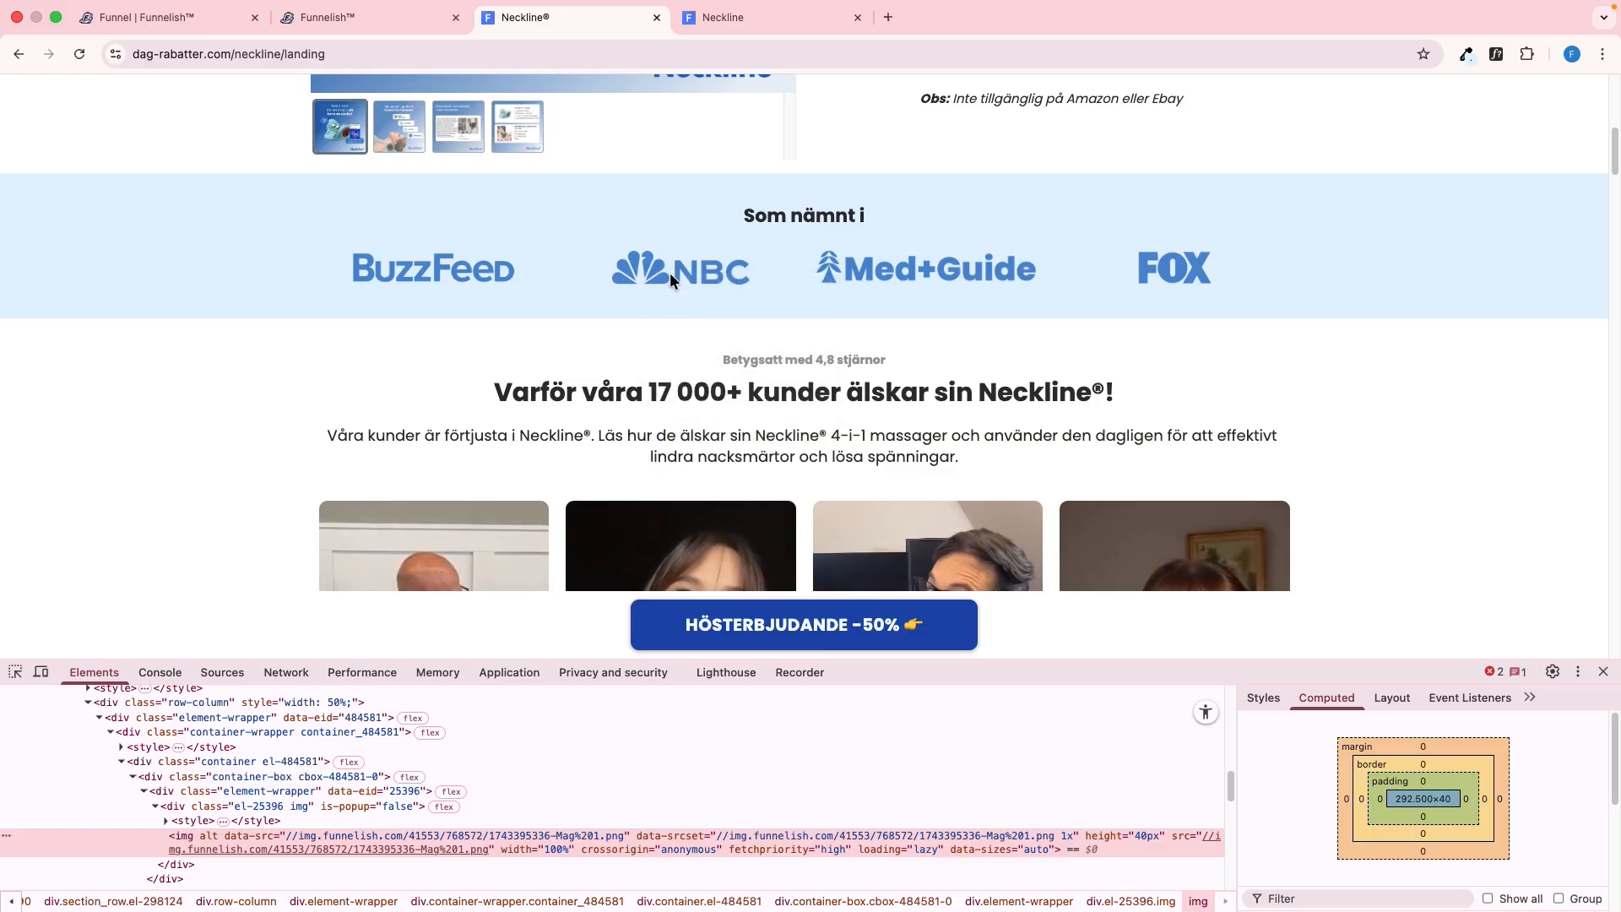
{"action": "right_click", "coordinate": [670, 272]}
{"action": "left_click", "coordinate": [703, 415]}
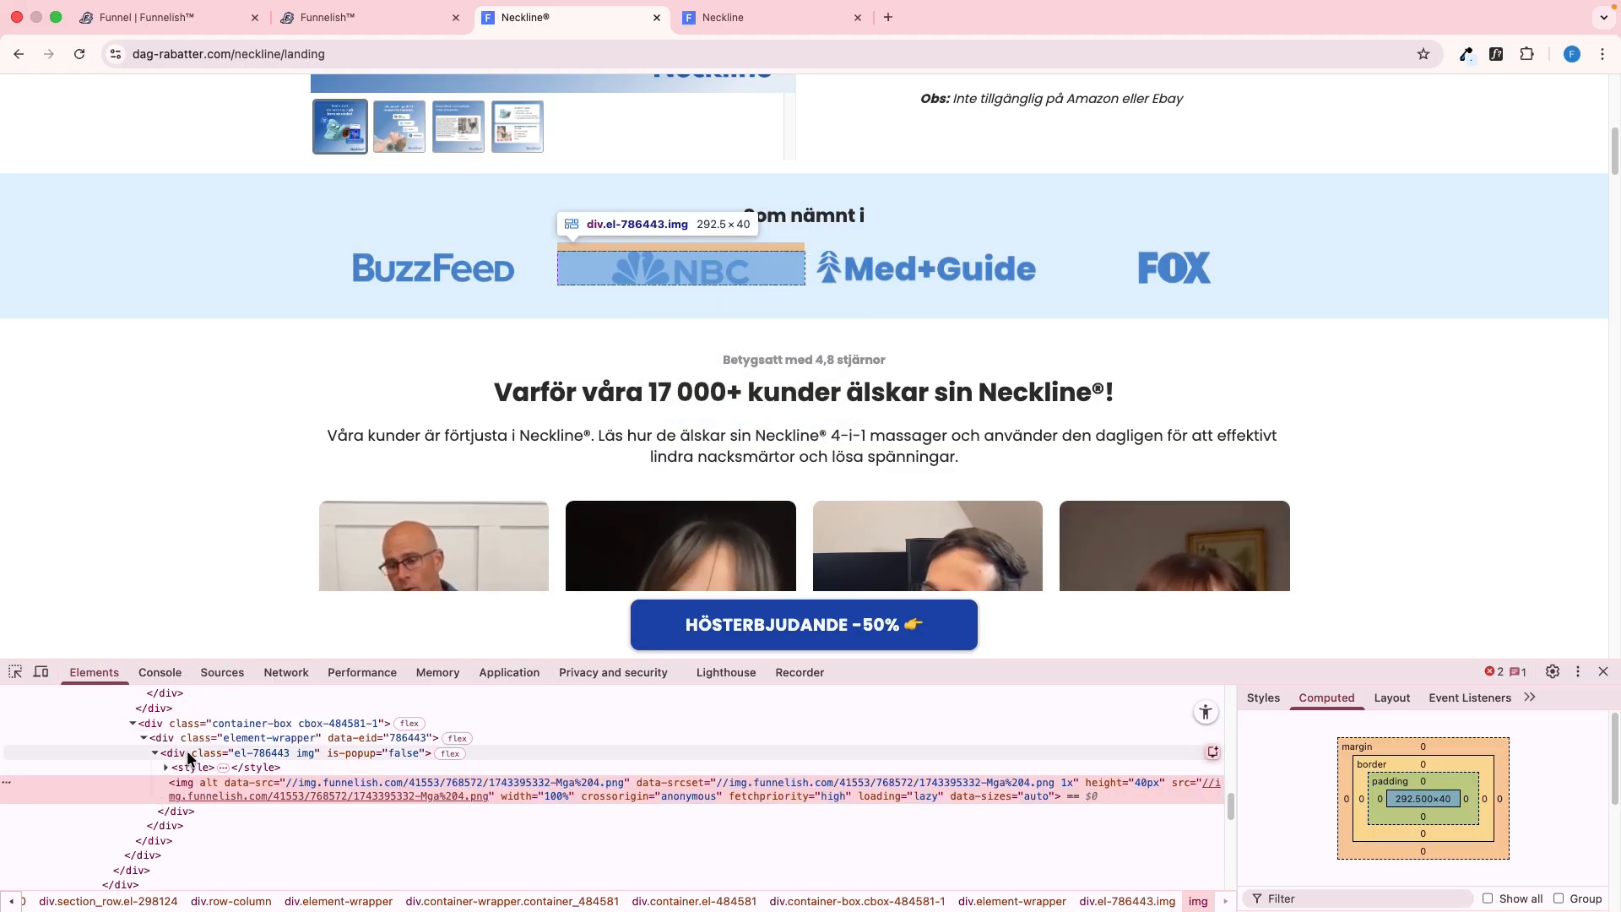
Duplicate the BuzzFeed image, move the copy into the container's second box, and replace its source with the NBC logo address
{"action": "key", "text": "ctrl+shift+Tab"}
{"action": "left_click", "coordinate": [666, 757]}
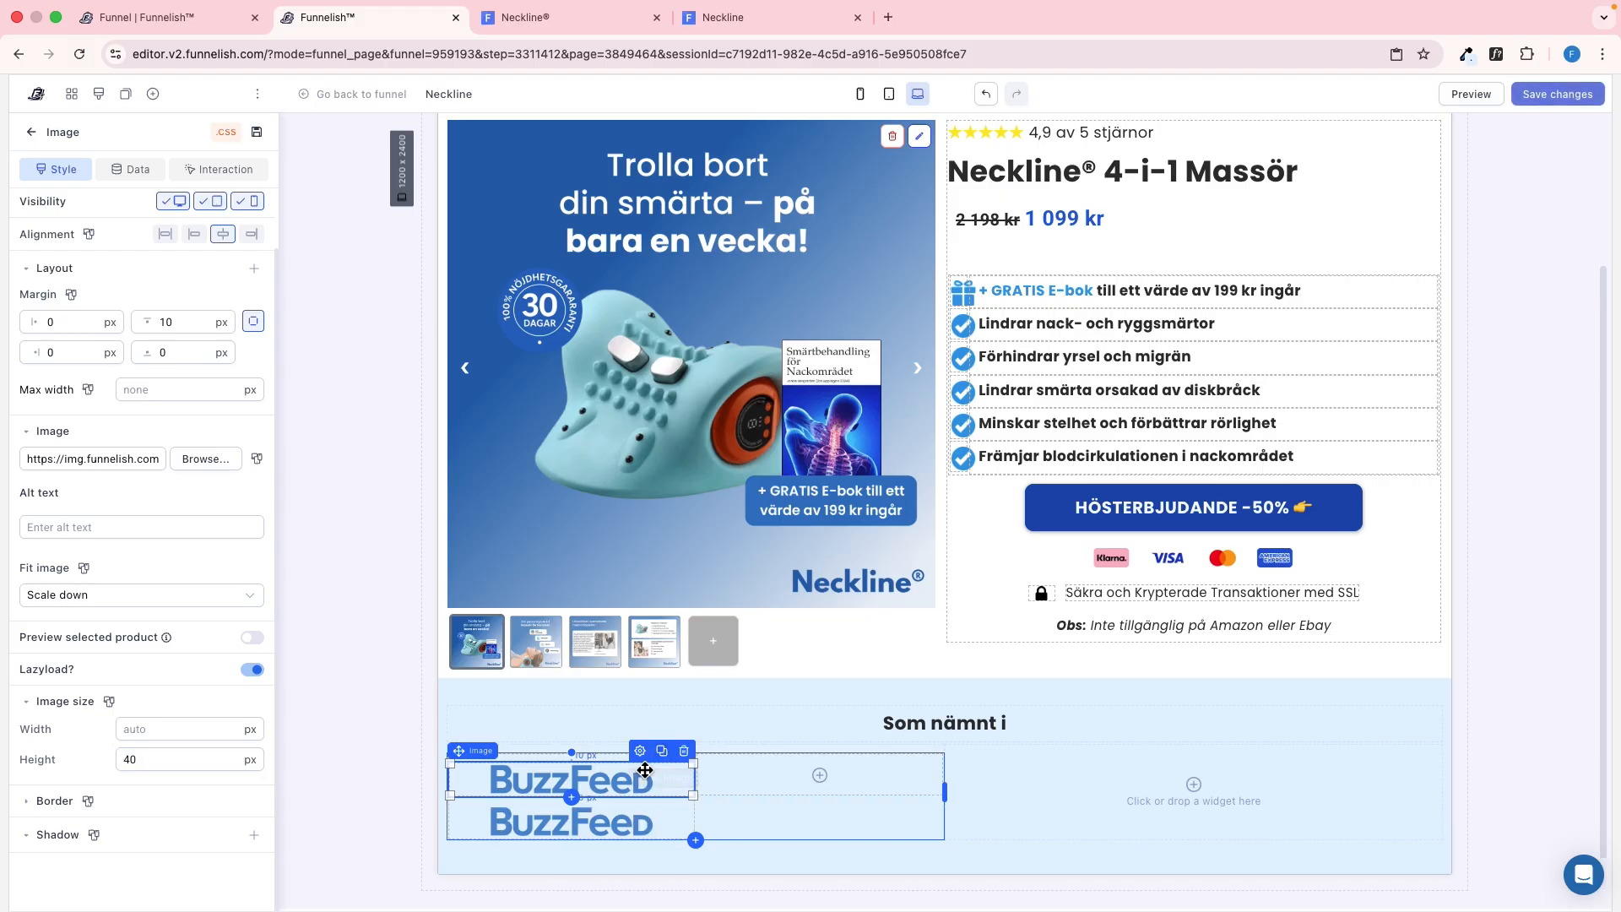
{"action": "mouse_move", "coordinate": [625, 818]}
{"action": "left_mouse_down"}
{"action": "mouse_move", "coordinate": [825, 771]}
{"action": "mouse_move", "coordinate": [810, 774]}
{"action": "left_mouse_up"}
{"action": "left_click", "coordinate": [774, 772]}
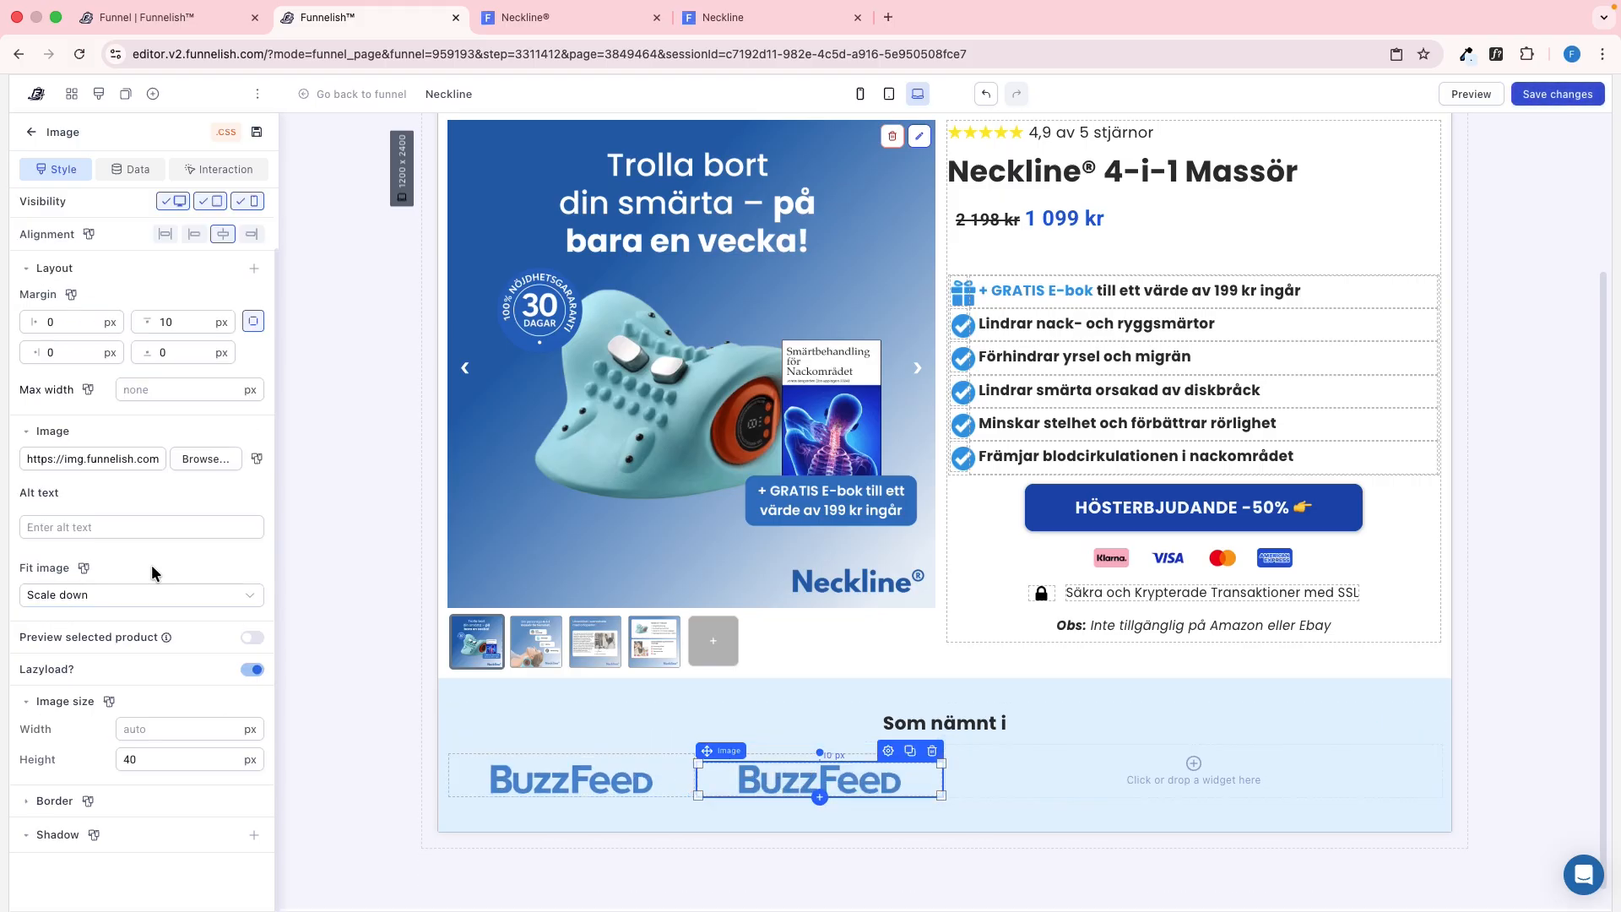
{"action": "triple_click", "coordinate": [122, 466]}
{"action": "key", "text": "super+v"}
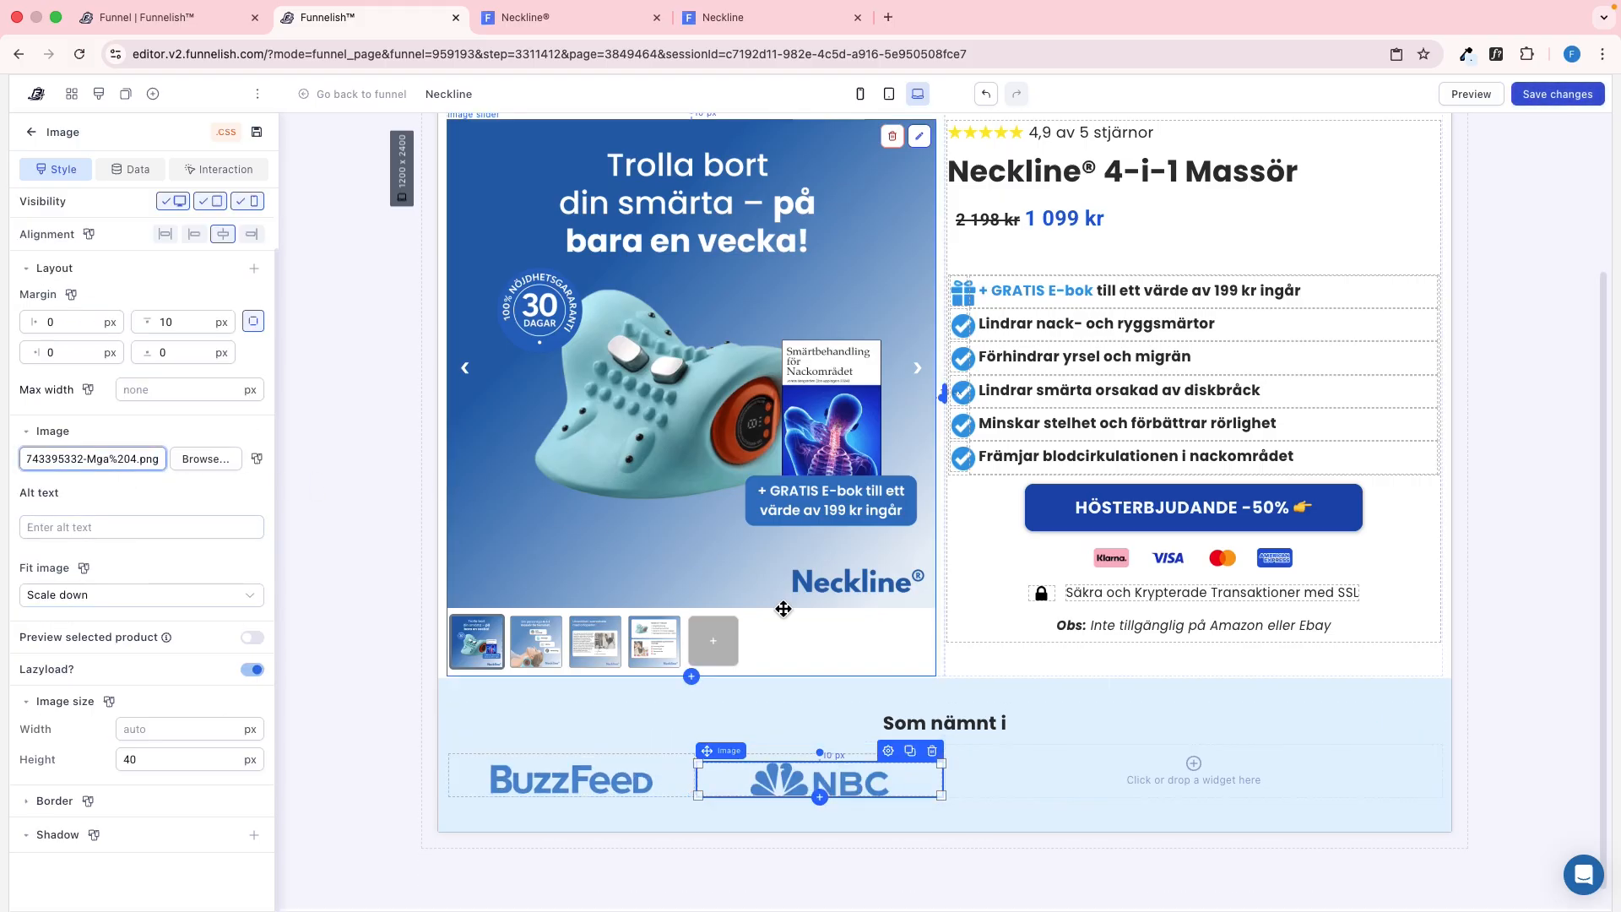
Duplicate the BuzzFeed and NBC logo container and move the copy into the row's empty second column
{"action": "left_click", "coordinate": [741, 757]}
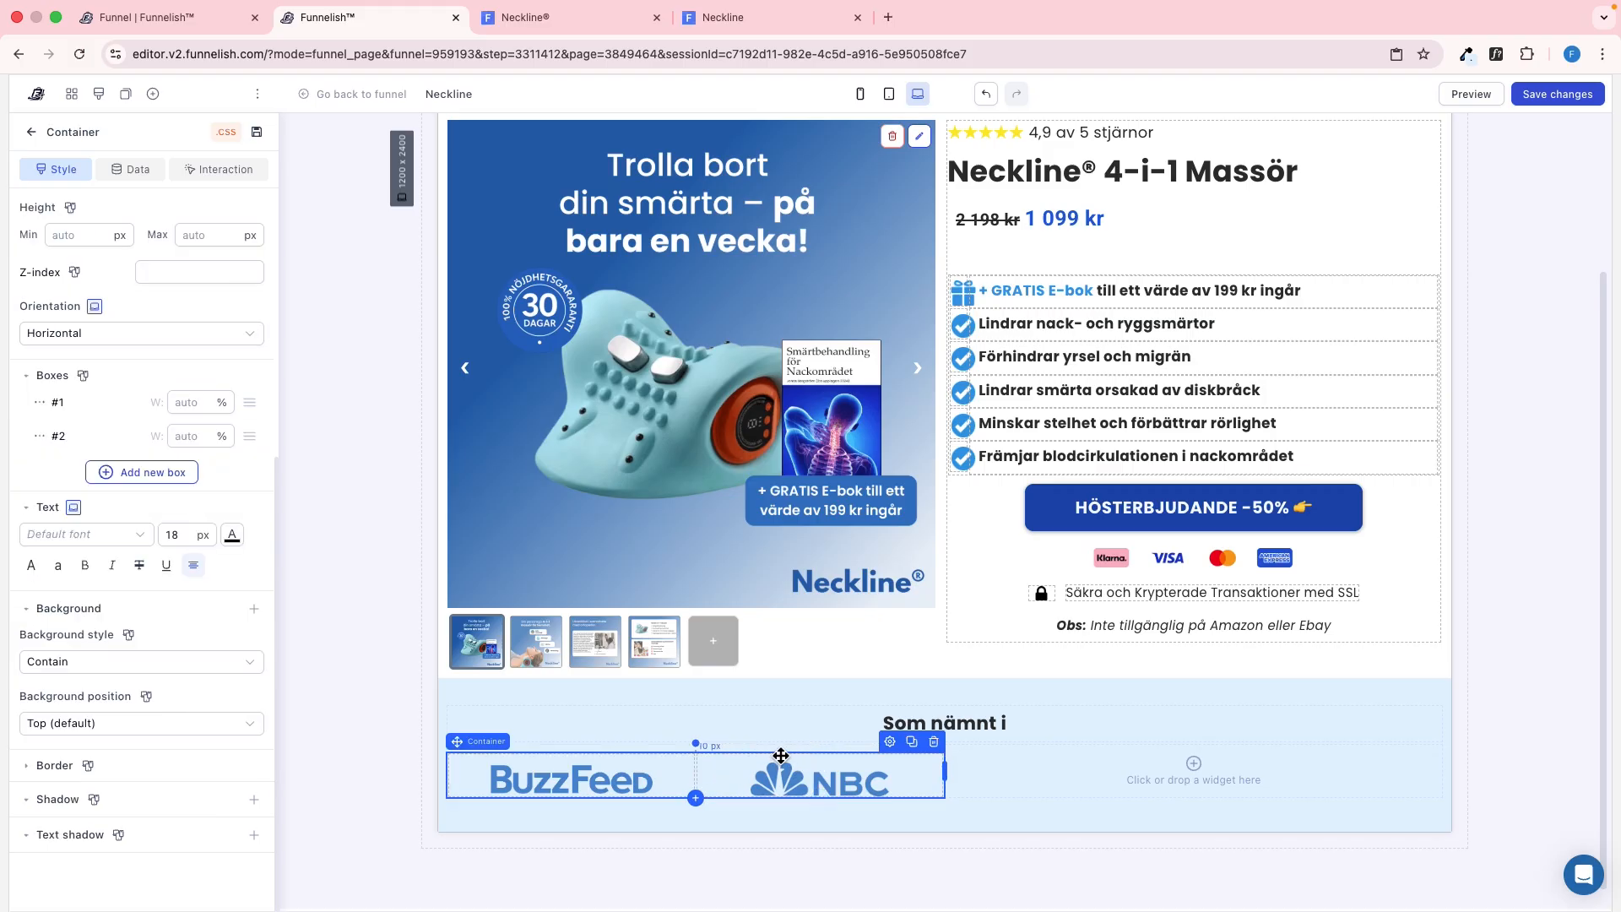
{"action": "left_click", "coordinate": [910, 745]}
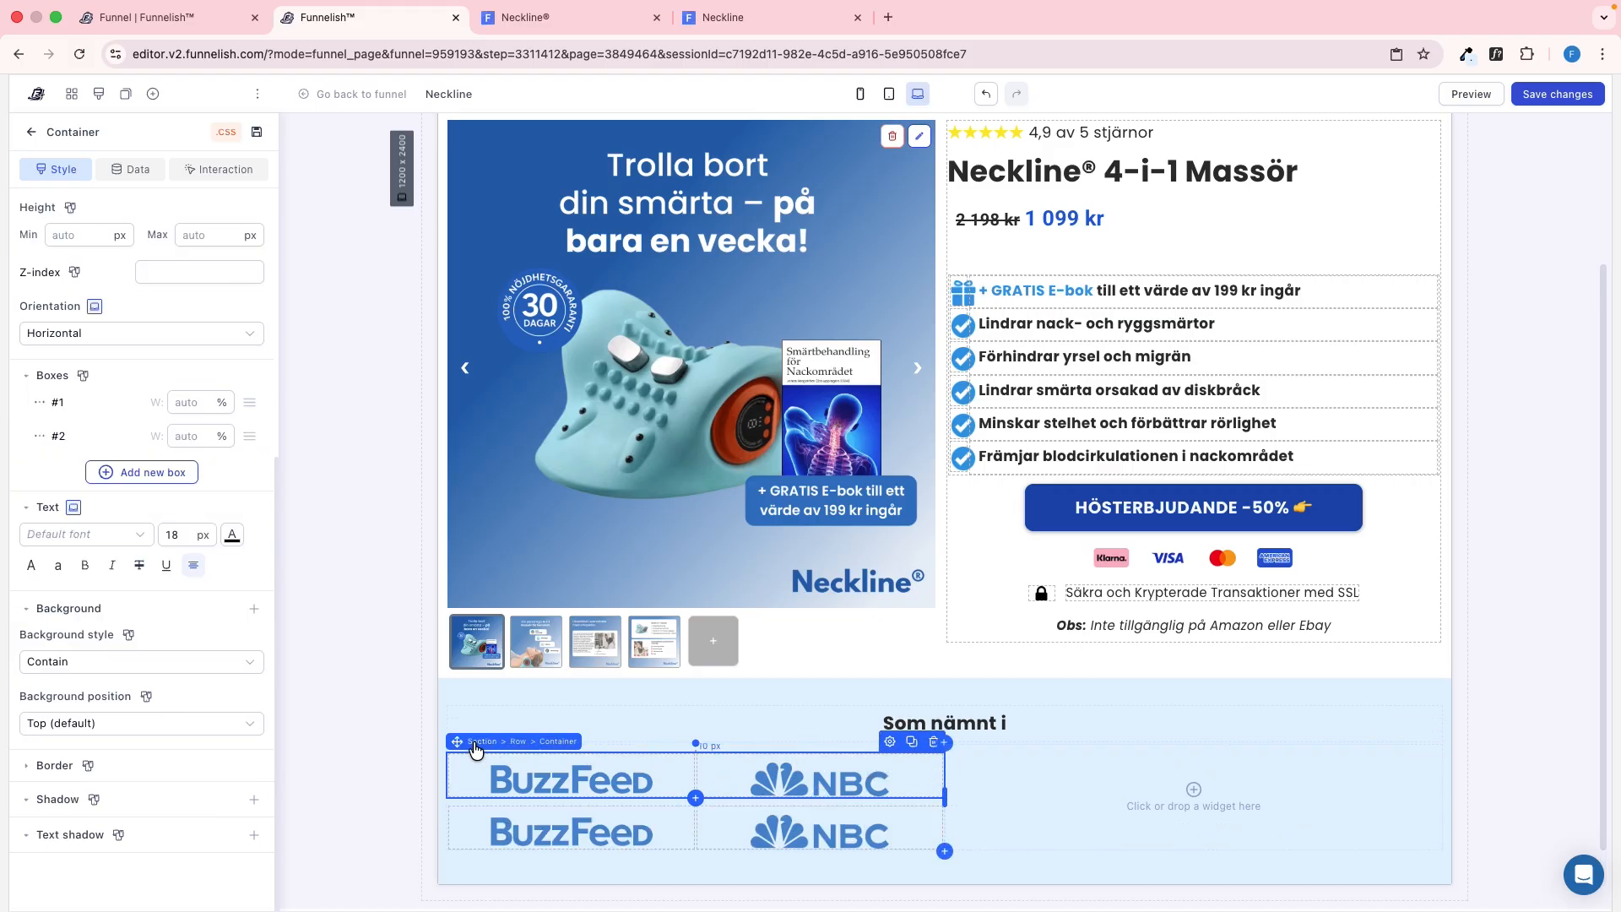
{"action": "left_click_drag", "start_coordinate": [466, 741], "coordinate": [984, 765]}
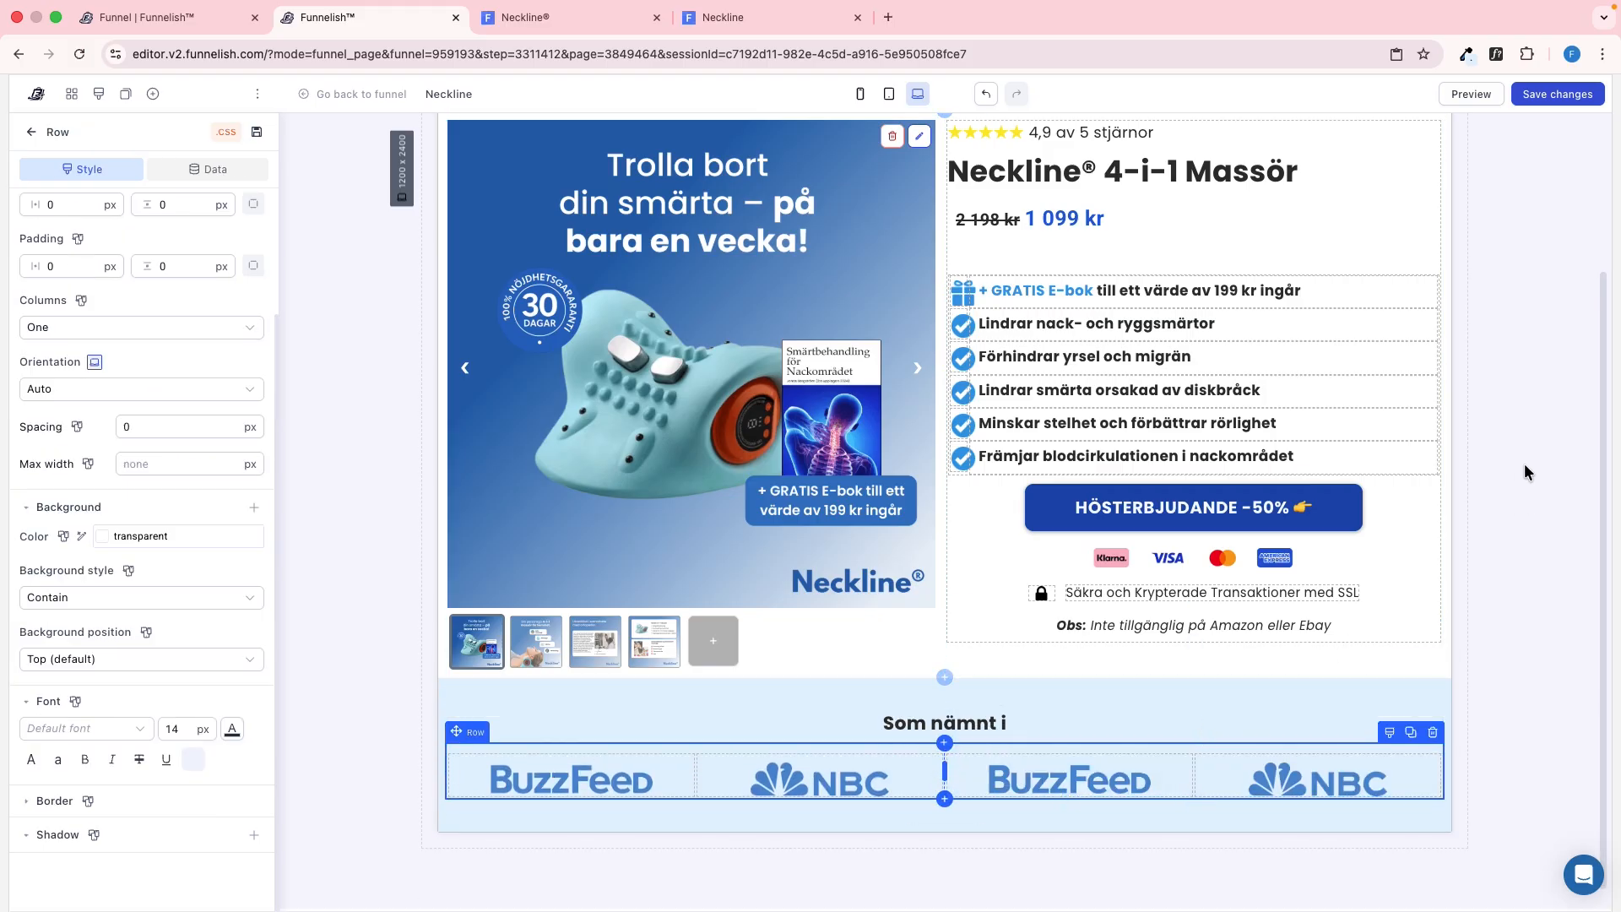
{"action": "left_click", "coordinate": [1483, 298]}
Replace the duplicated BuzzFeed image's source with the Med+Guide logo address copied from the reference page
{"action": "key", "text": "ctrl+Tab"}
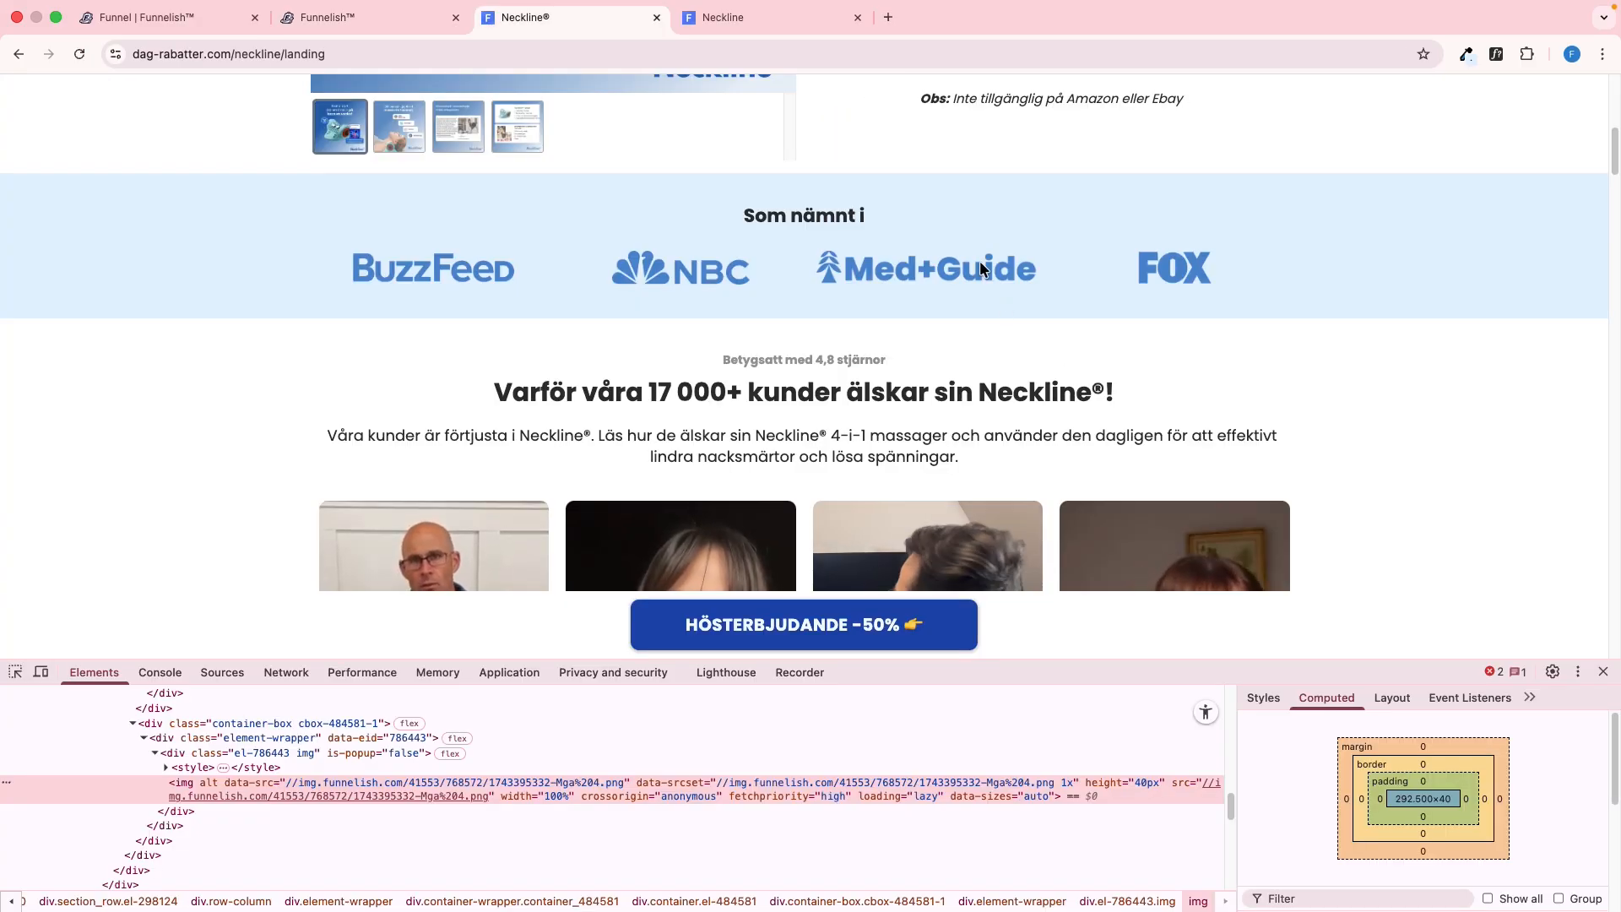
{"action": "right_click", "coordinate": [984, 264]}
{"action": "left_click", "coordinate": [1031, 334]}
{"action": "key", "text": "ctrl+shift+Tab"}
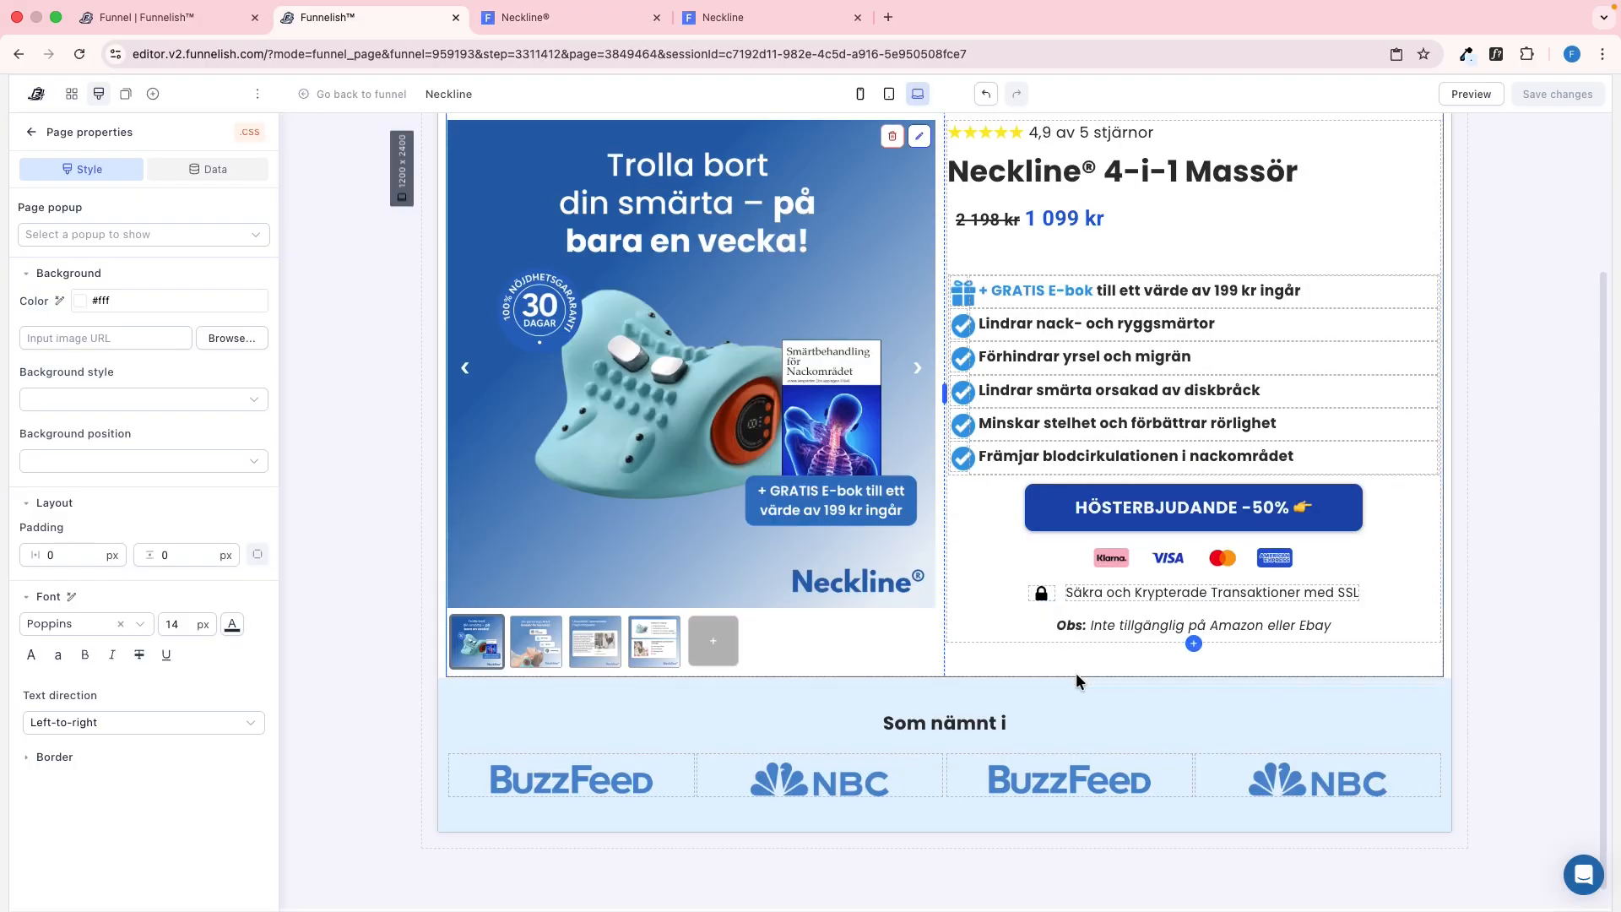
{"action": "left_click", "coordinate": [1046, 773]}
{"action": "triple_click", "coordinate": [142, 523]}
{"action": "key", "text": "super+v"}
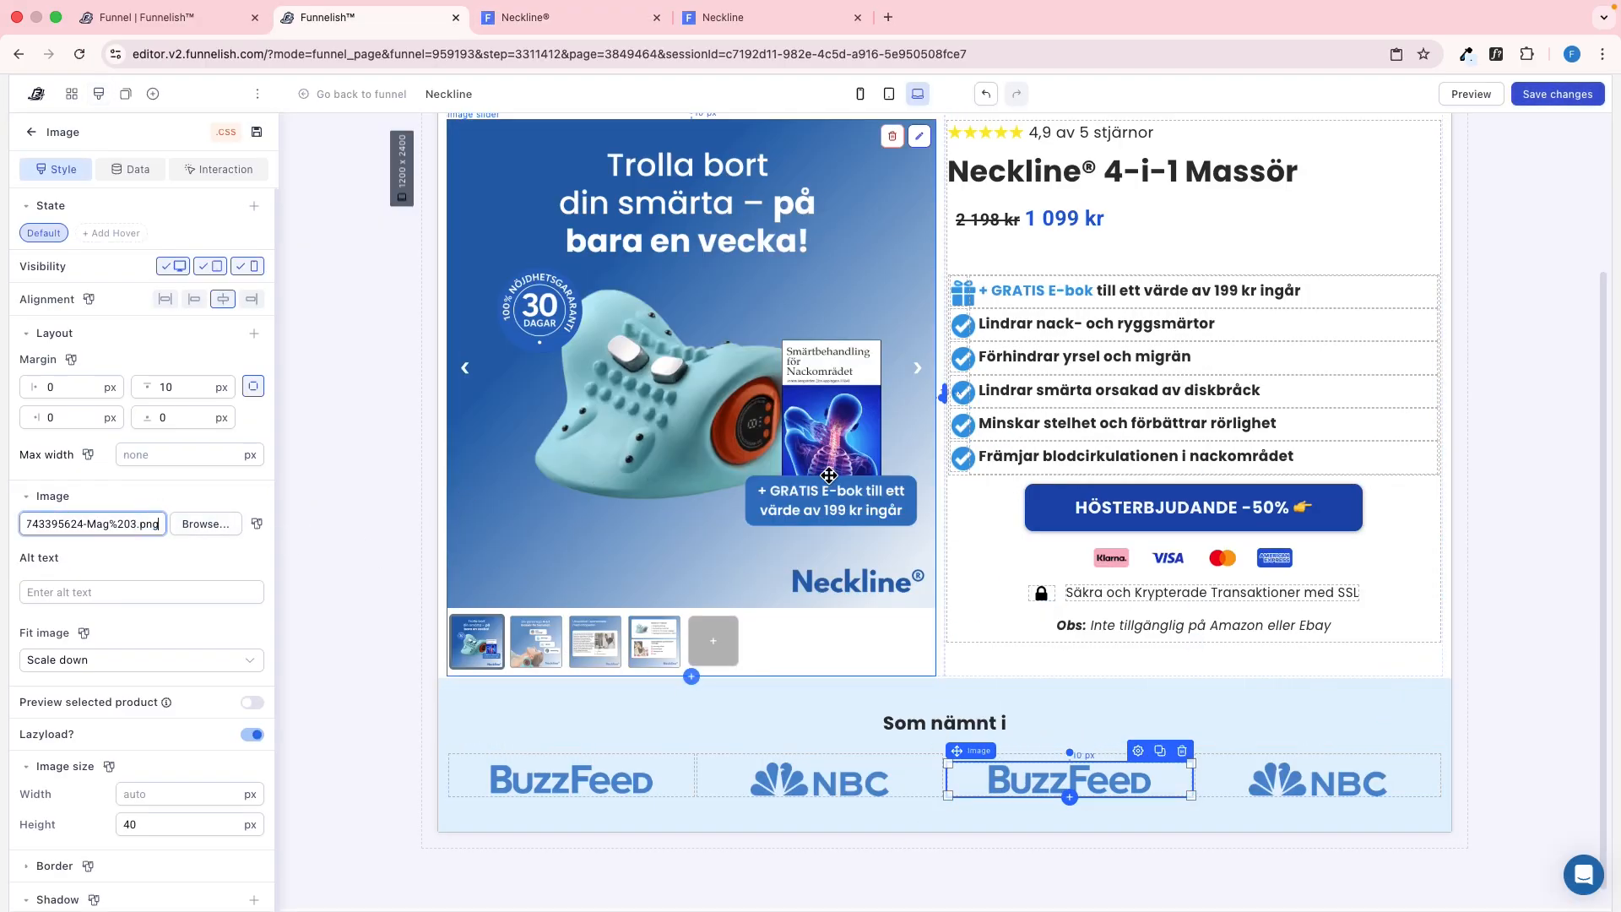
Replace the duplicated NBC image's source with the FOX logo address copied from the reference page
{"action": "key", "text": "ctrl+Tab"}
{"action": "right_click", "coordinate": [1157, 271]}
{"action": "left_click", "coordinate": [1199, 342]}
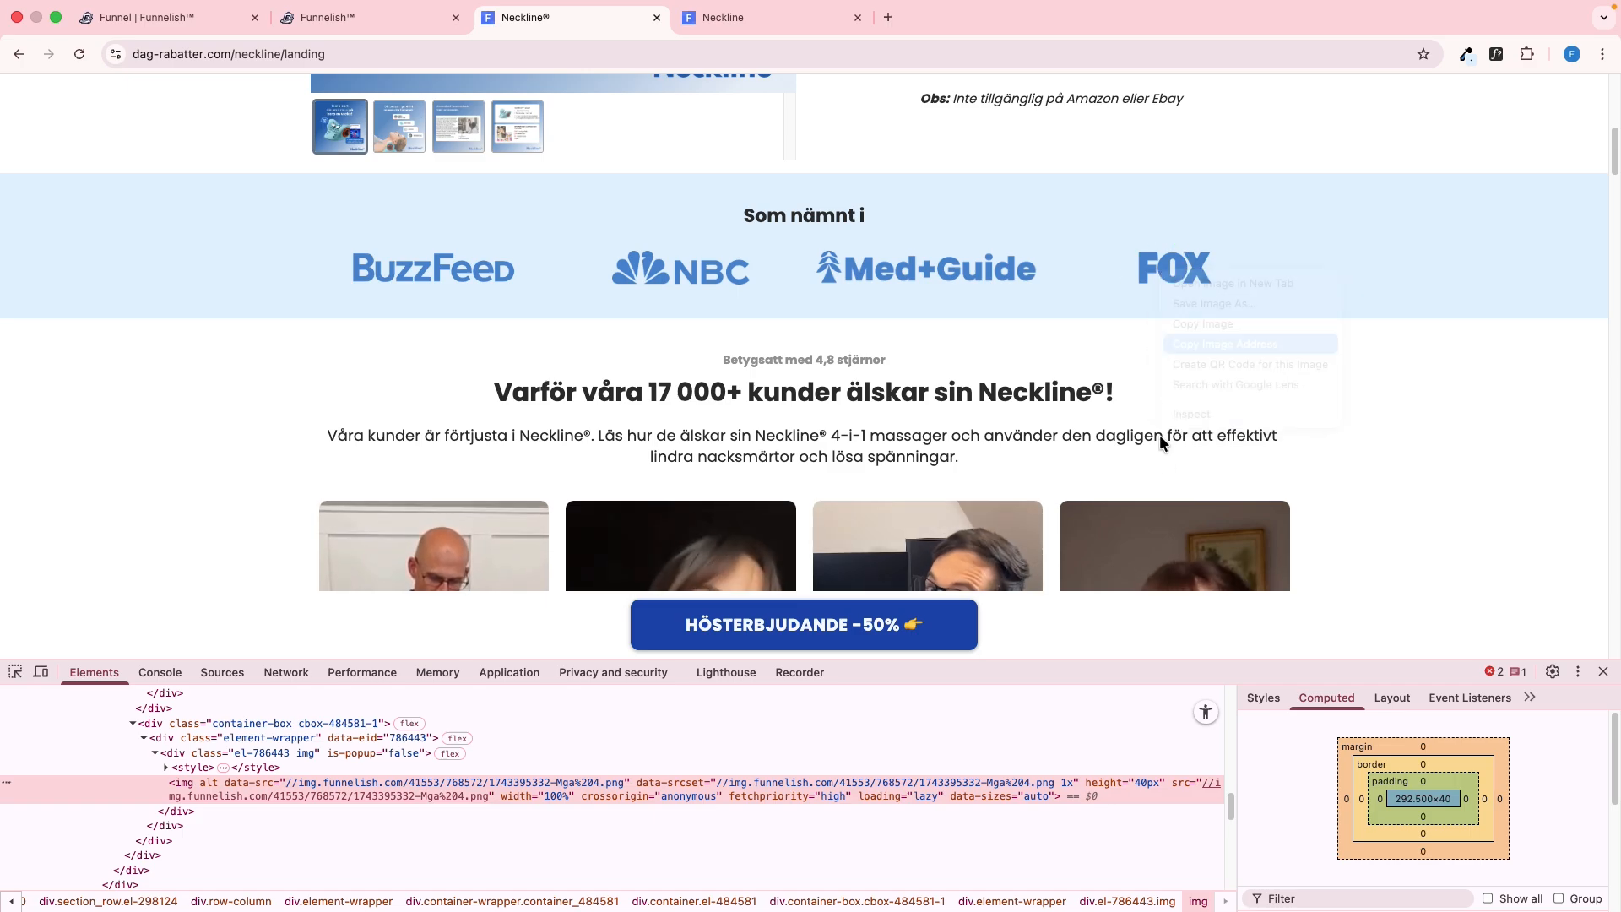
{"action": "key", "text": "ctrl+shift+Tab"}
{"action": "left_click", "coordinate": [1261, 780]}
{"action": "triple_click", "coordinate": [120, 515]}
{"action": "key", "text": "super+v"}
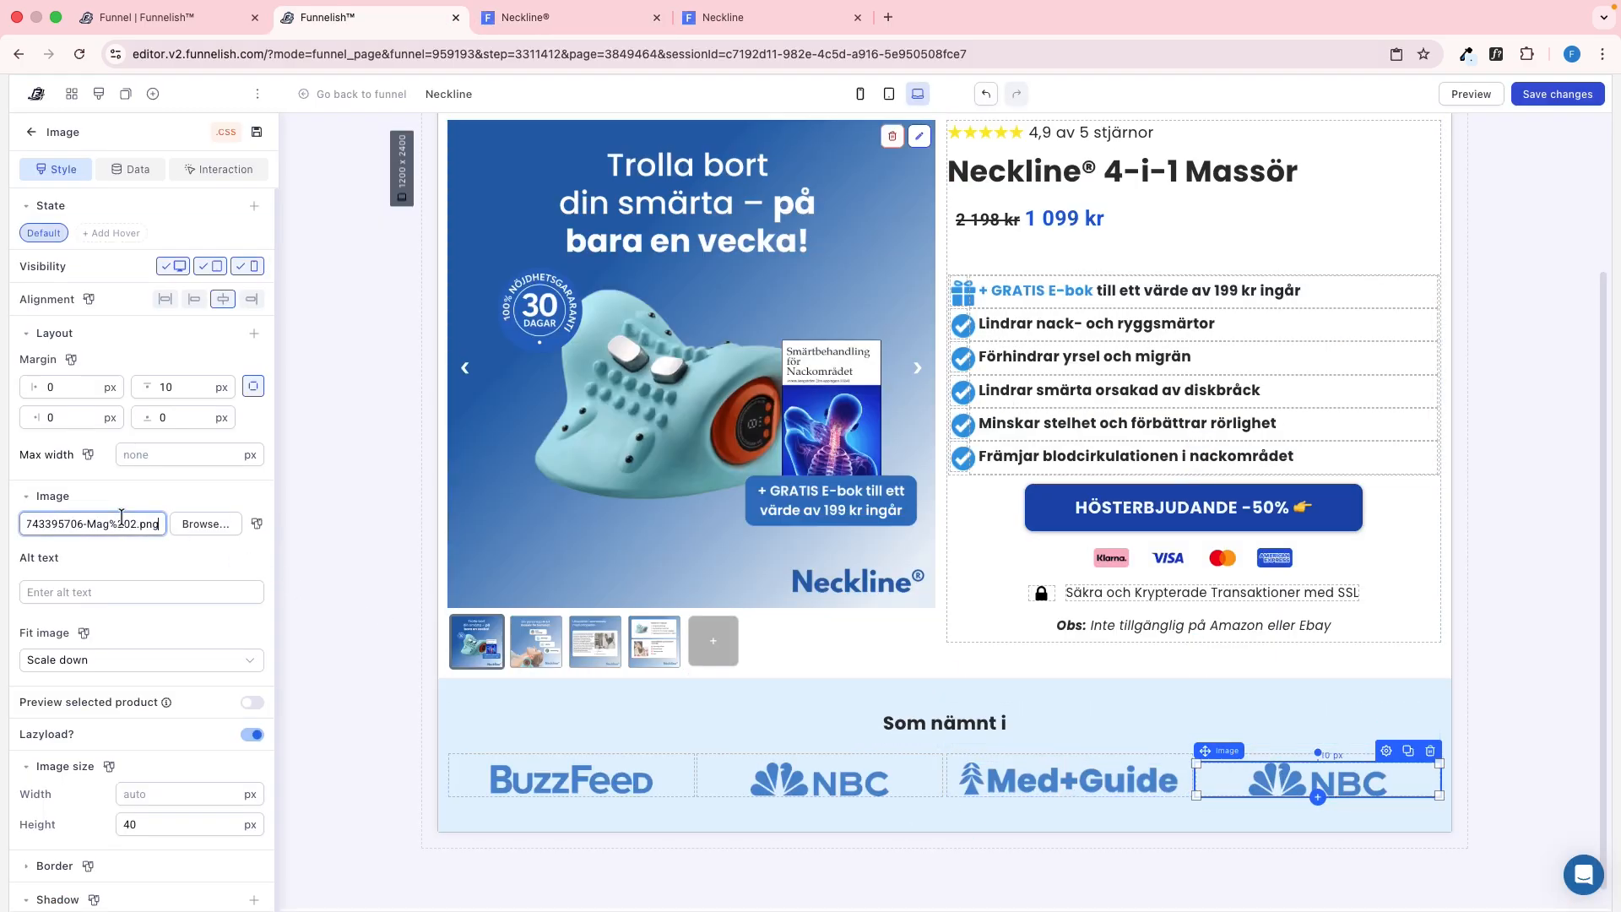
Save the page and reload its published version to check the logo section
{"action": "key", "text": "super+s"}
{"action": "left_click", "coordinate": [363, 372]}
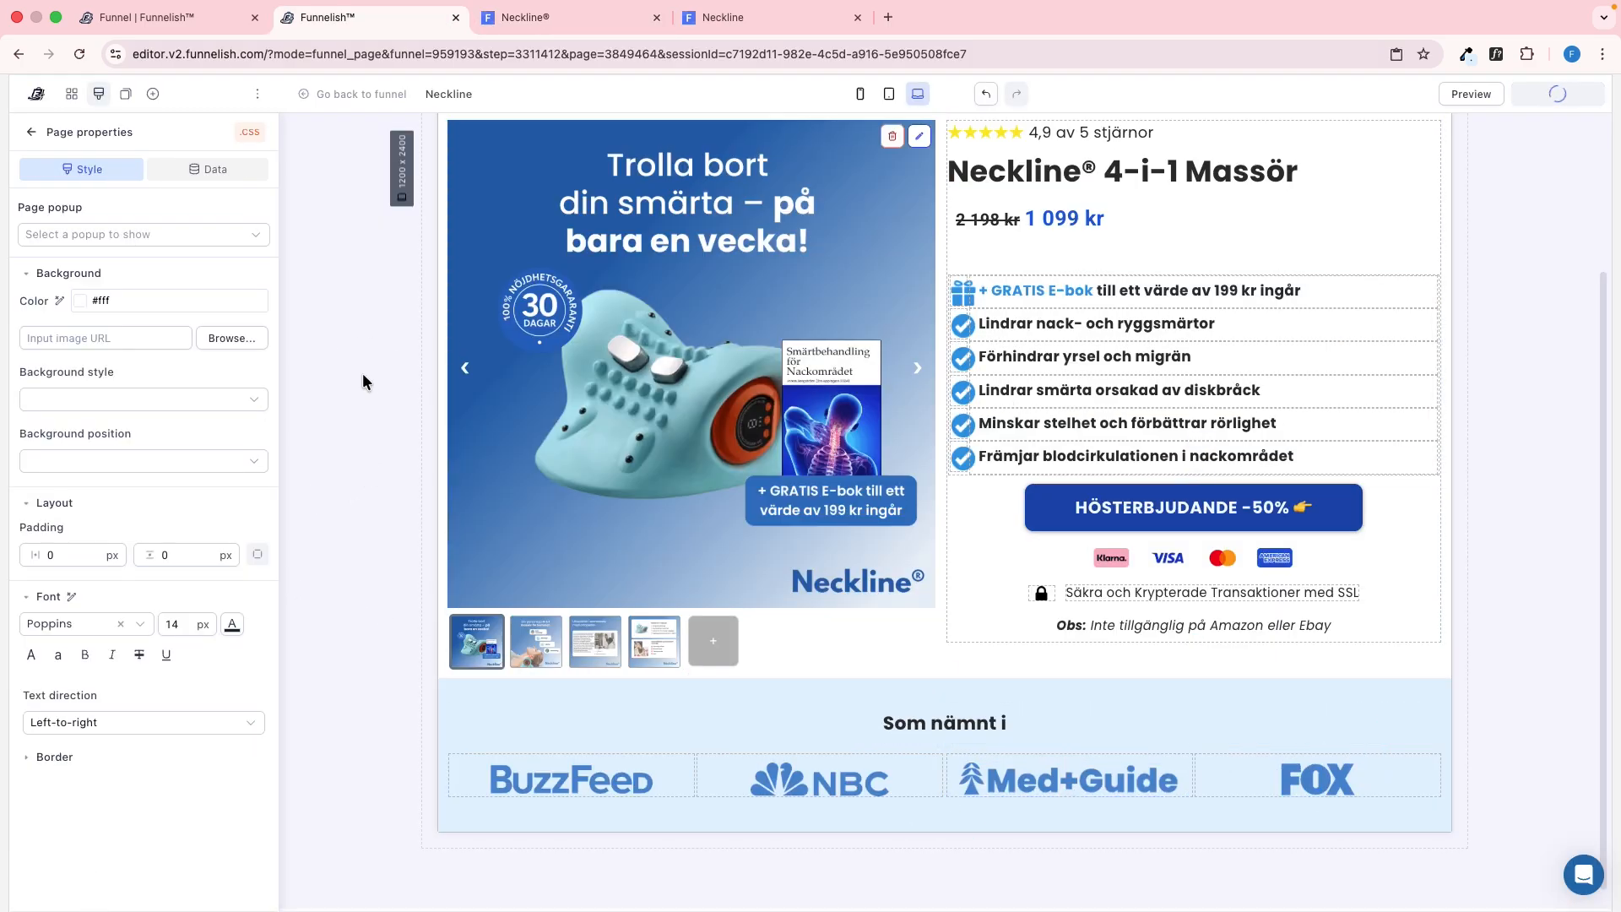
{"action": "key", "text": "ctrl+Tab"}
{"action": "key", "text": "ctrl+Tab"}
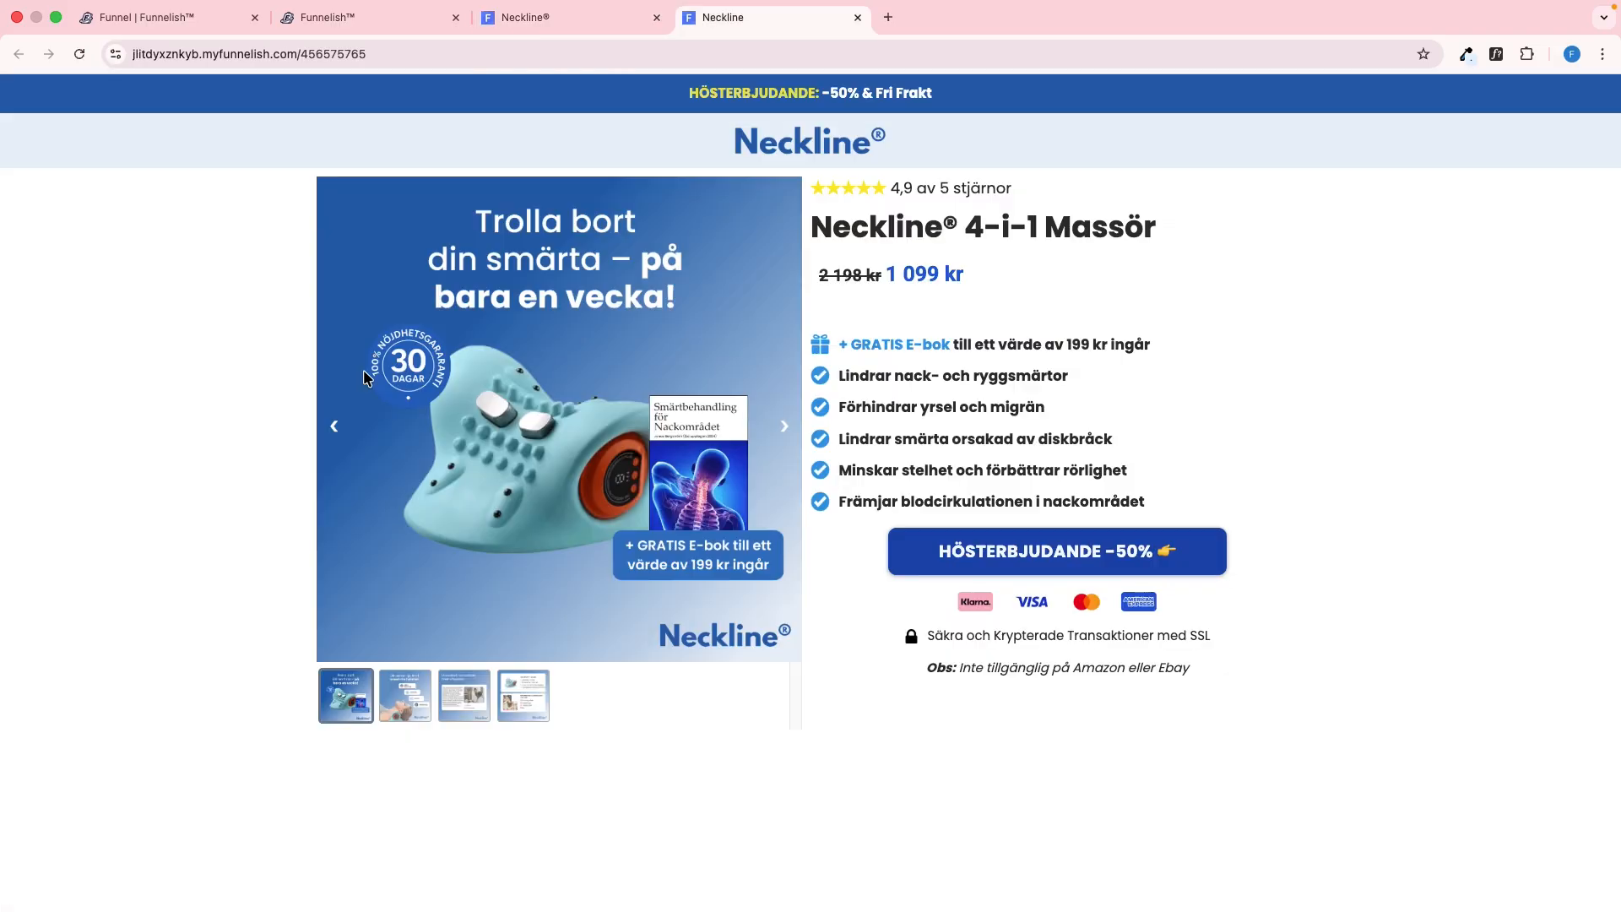
{"action": "key", "text": "super+r"}
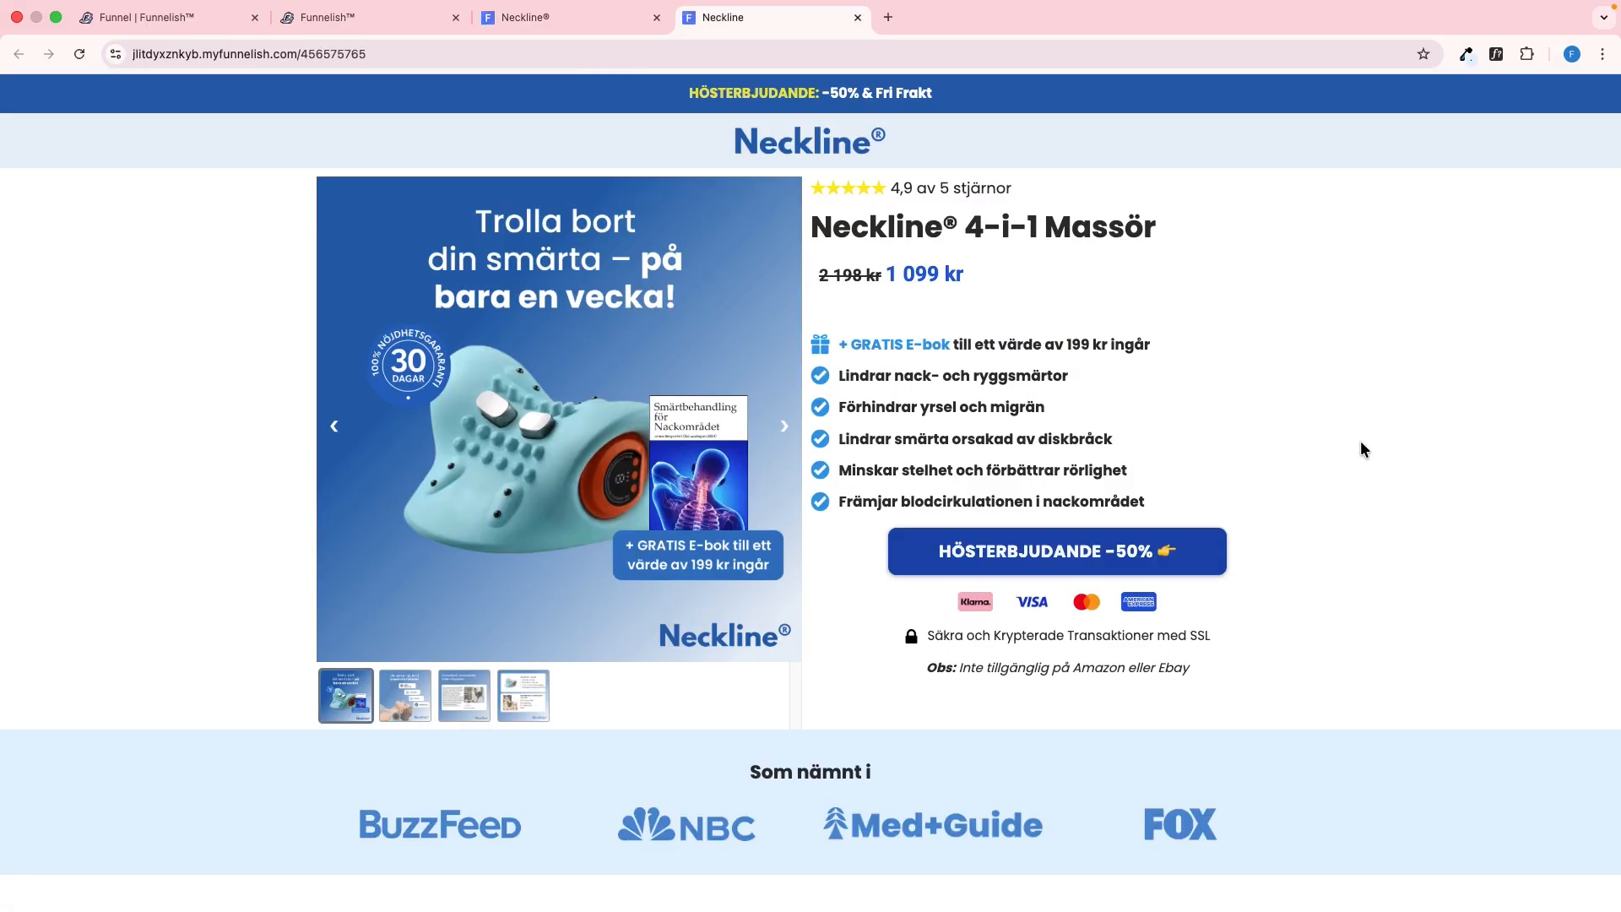
Close the developer tools on the reference page and look over its sections further down
{"action": "key", "text": "ctrl+shift+Tab"}
{"action": "scroll", "coordinate": [1359, 440], "scroll_direction": "up", "scroll_amount": 6}
{"action": "left_click", "coordinate": [1603, 672]}
{"action": "scroll", "coordinate": [1496, 610], "scroll_direction": "down", "scroll_amount": 20}
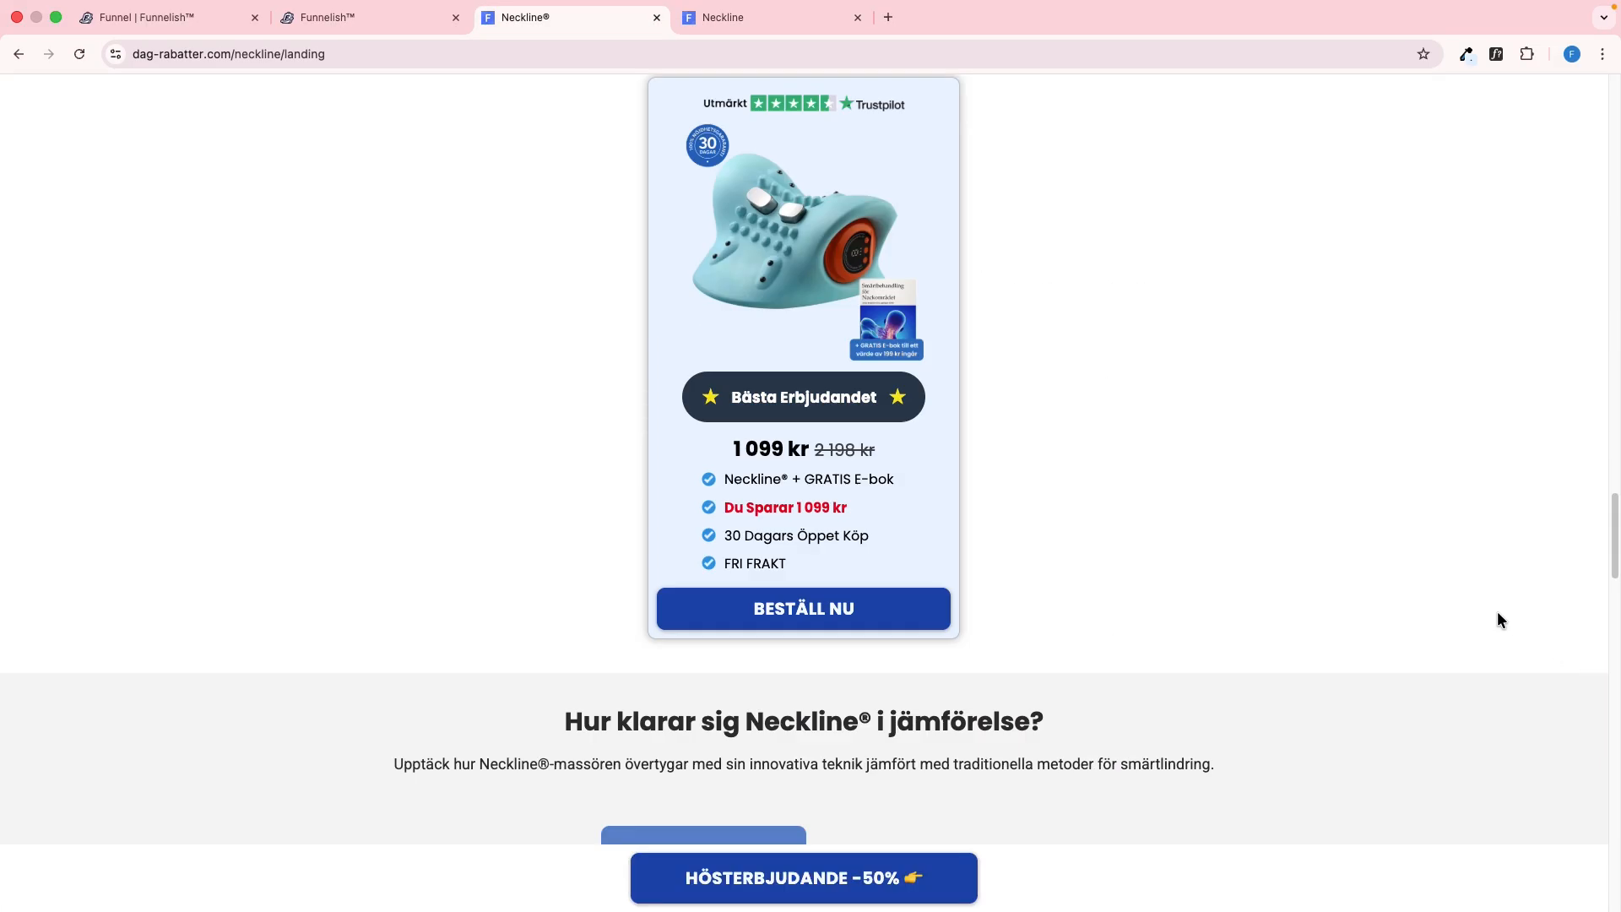
Inspect the reference page's product section to read its padding
{"action": "scroll", "coordinate": [1349, 489], "scroll_direction": "up", "scroll_amount": 20}
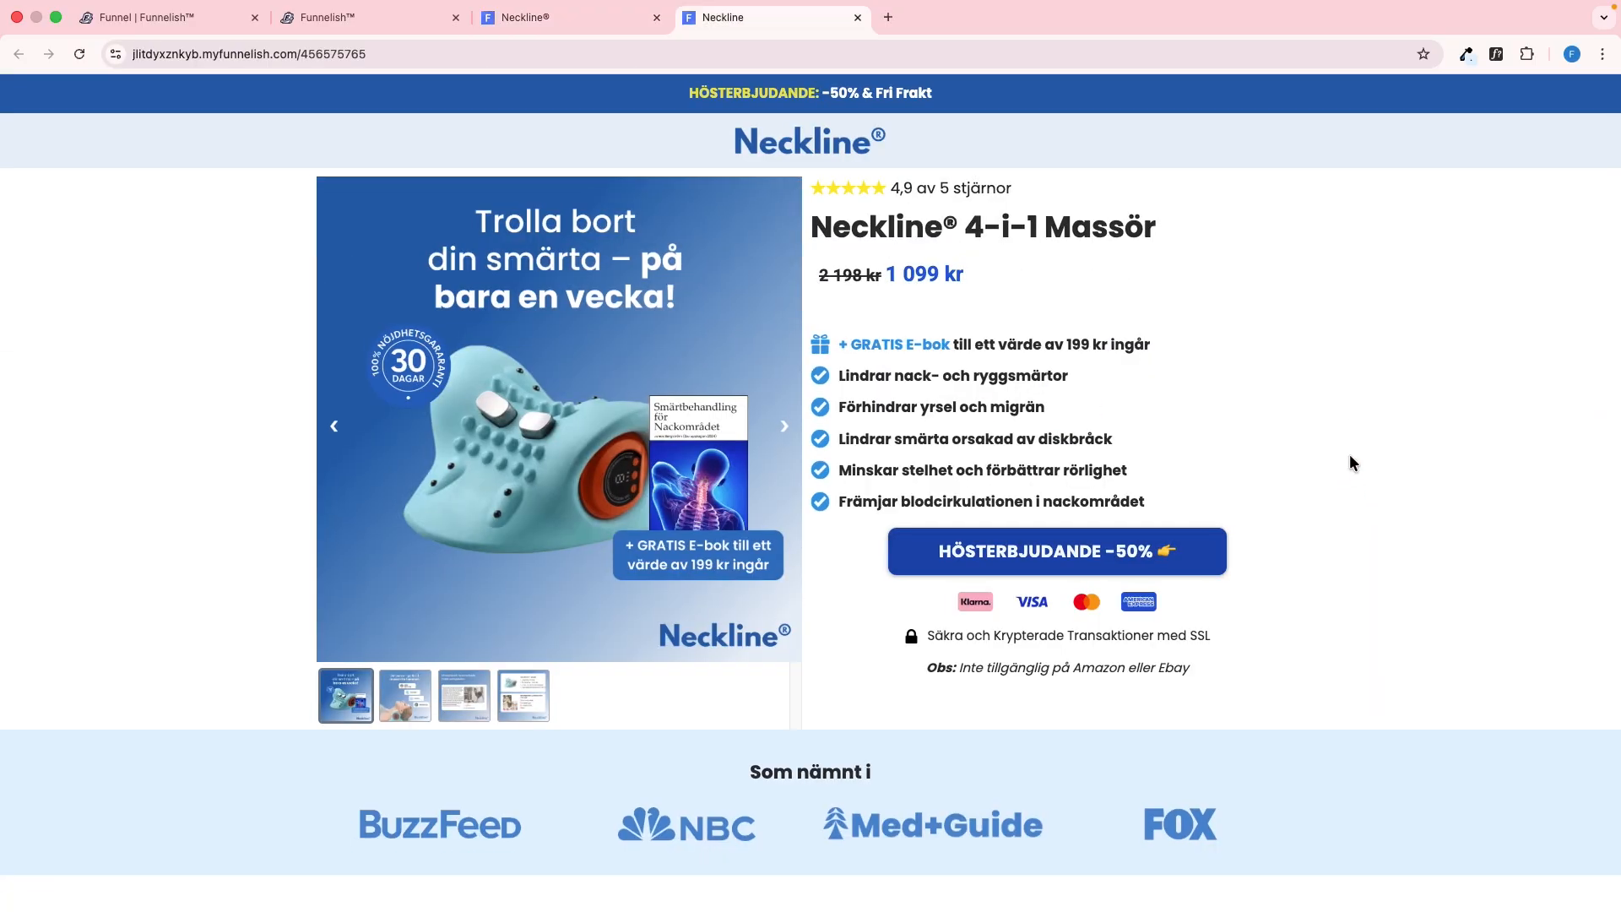
{"action": "right_click", "coordinate": [264, 750]}
{"action": "left_click", "coordinate": [291, 890]}
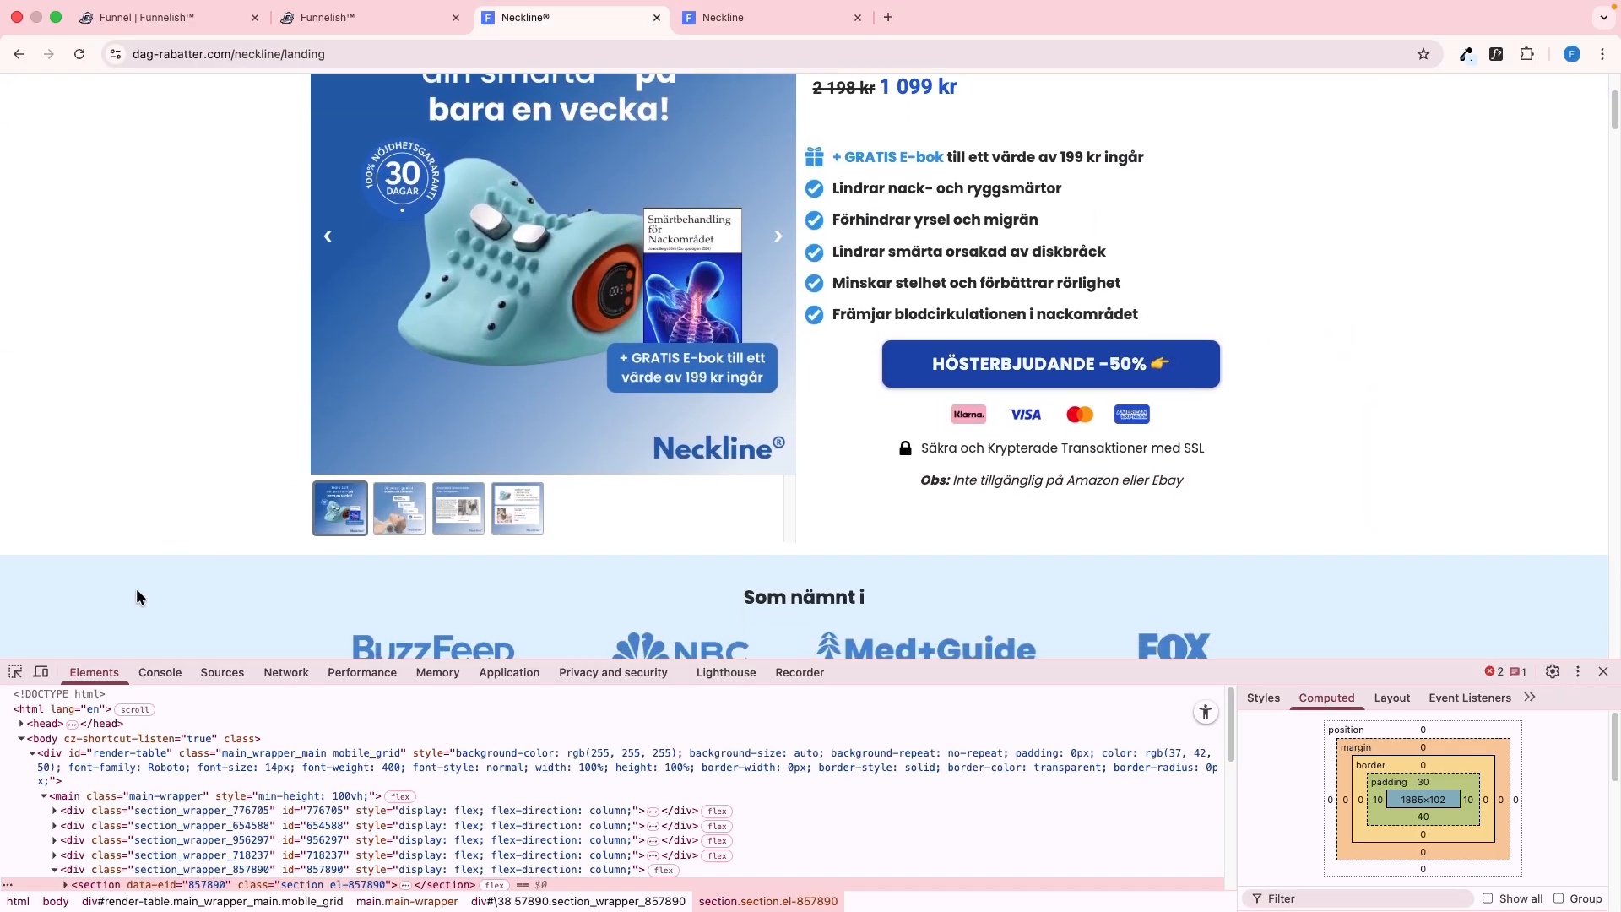
{"action": "left_click", "coordinate": [17, 675]}
{"action": "left_click", "coordinate": [155, 504]}
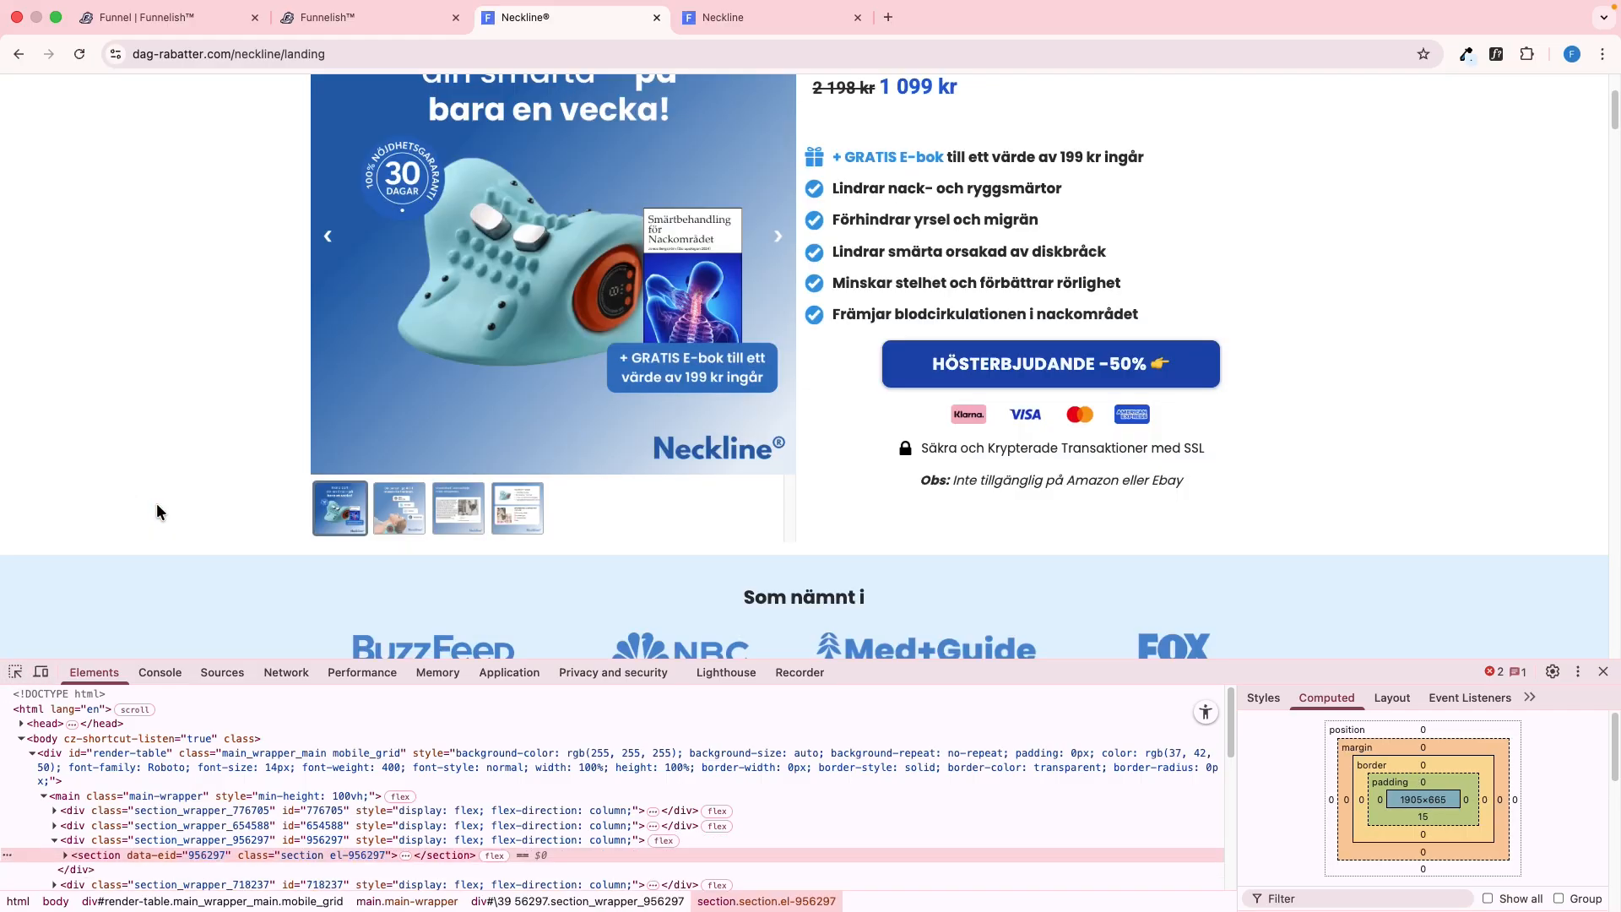
Set the product section's bottom padding to 15 px in the Funnelish editor, separately from its other sides
{"action": "key", "text": "ctrl+shift+Tab"}
{"action": "scroll", "coordinate": [699, 539], "scroll_direction": "up", "scroll_amount": 2}
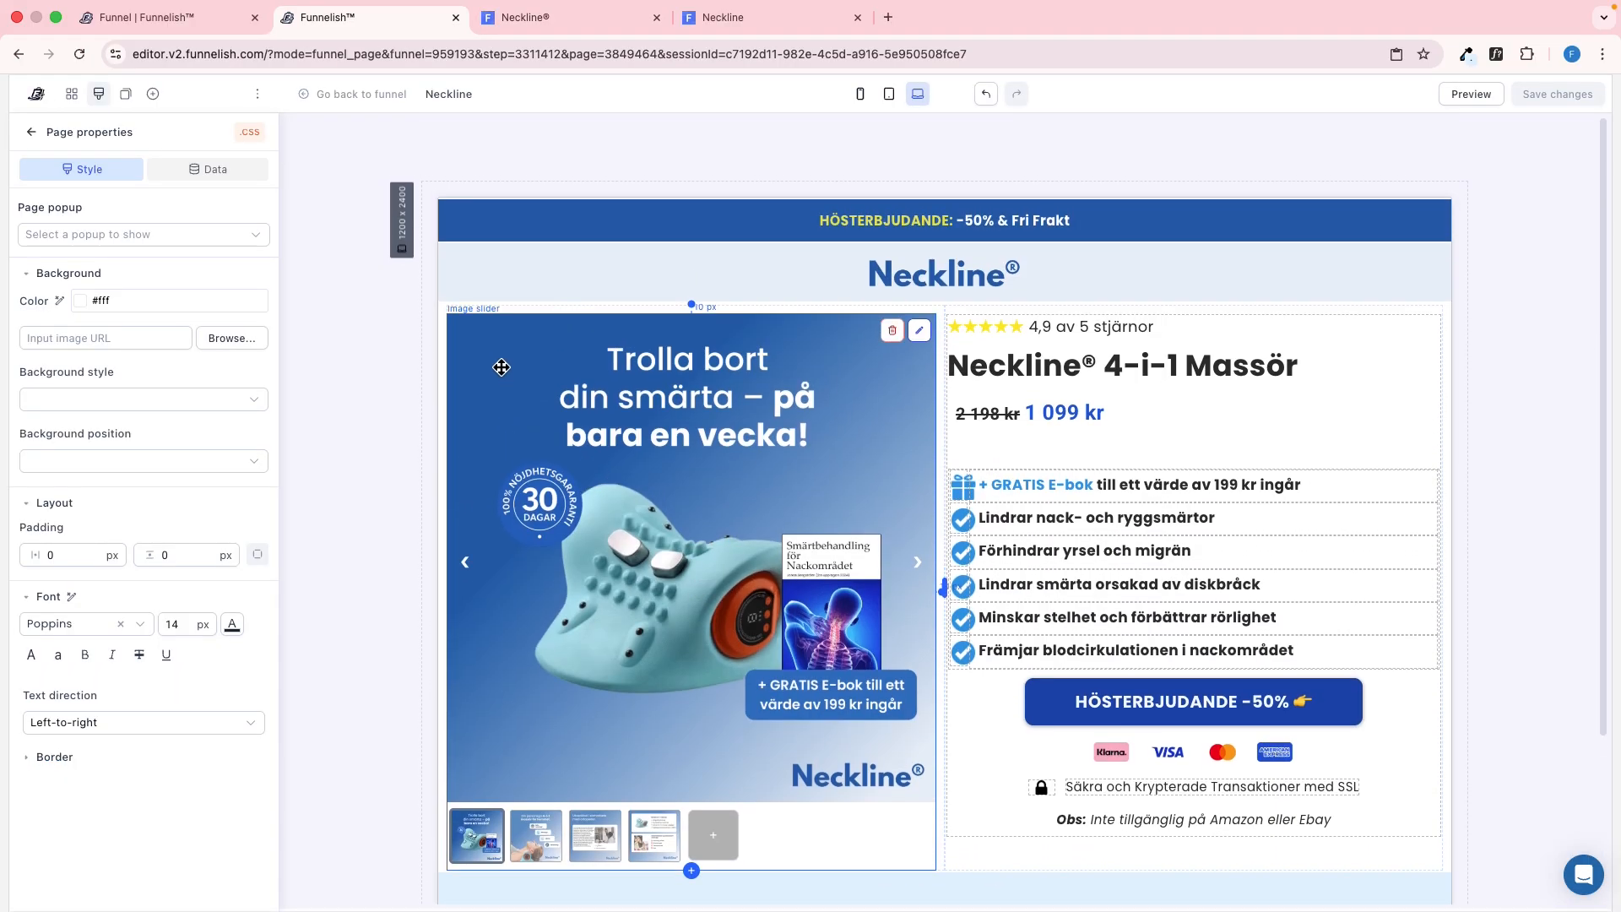
{"action": "left_click", "coordinate": [439, 322]}
{"action": "left_click", "coordinate": [257, 353]}
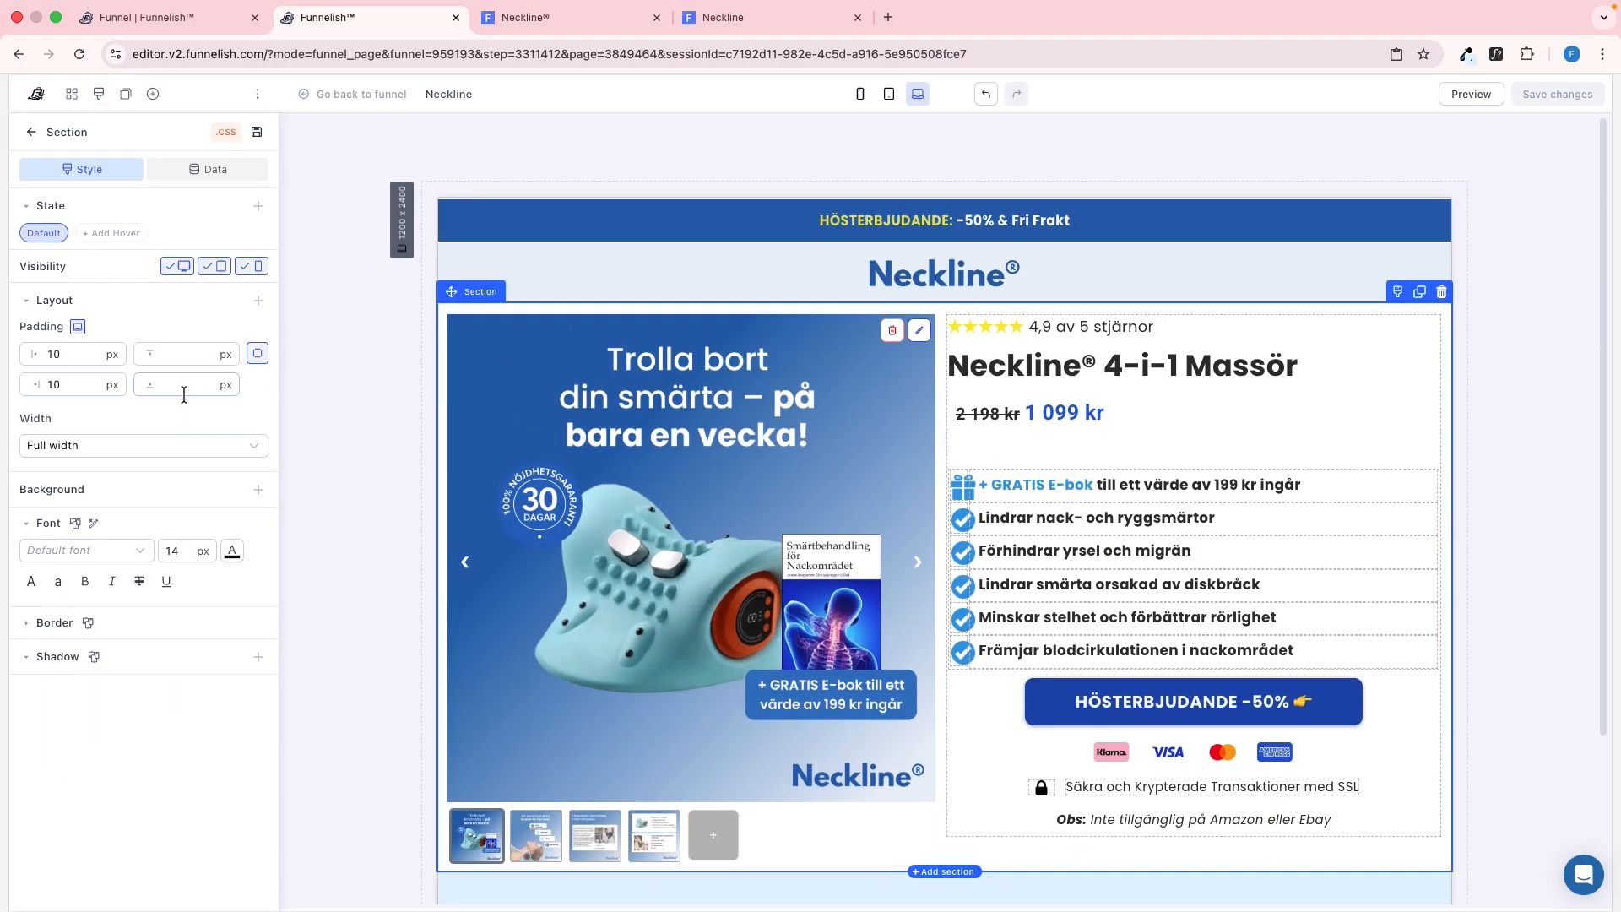
{"action": "type", "text": "15"}
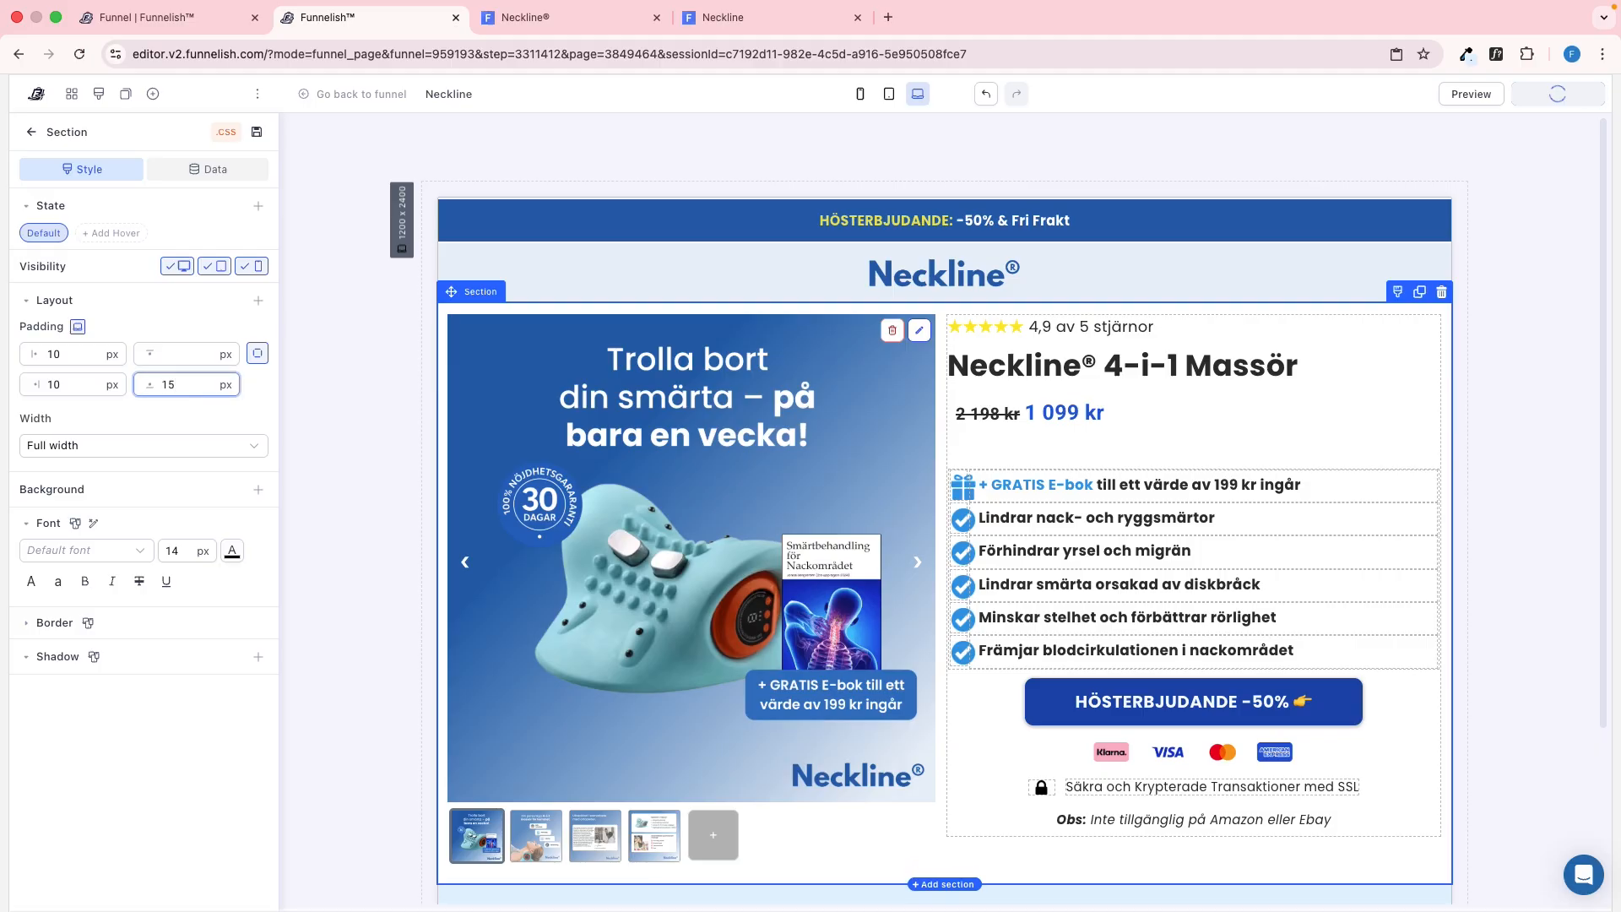
Close the reference page's developer tools and compare its upper part with the published page
{"action": "left_click", "coordinate": [693, 21]}
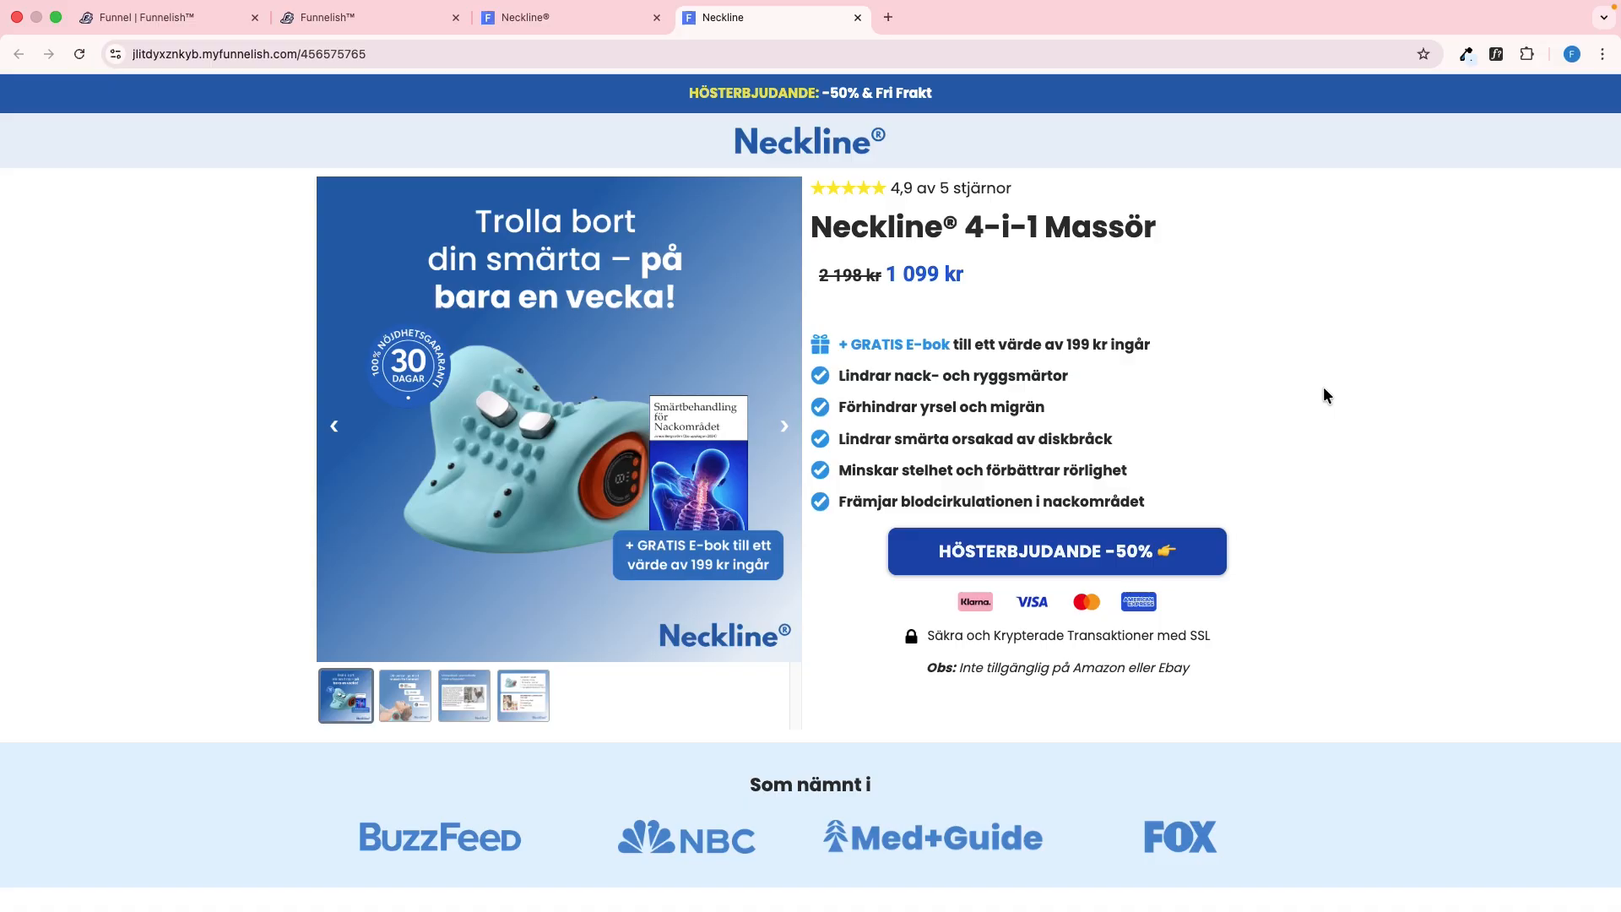
{"action": "key", "text": "ctrl+shift+Tab"}
{"action": "left_click", "coordinate": [1602, 672]}
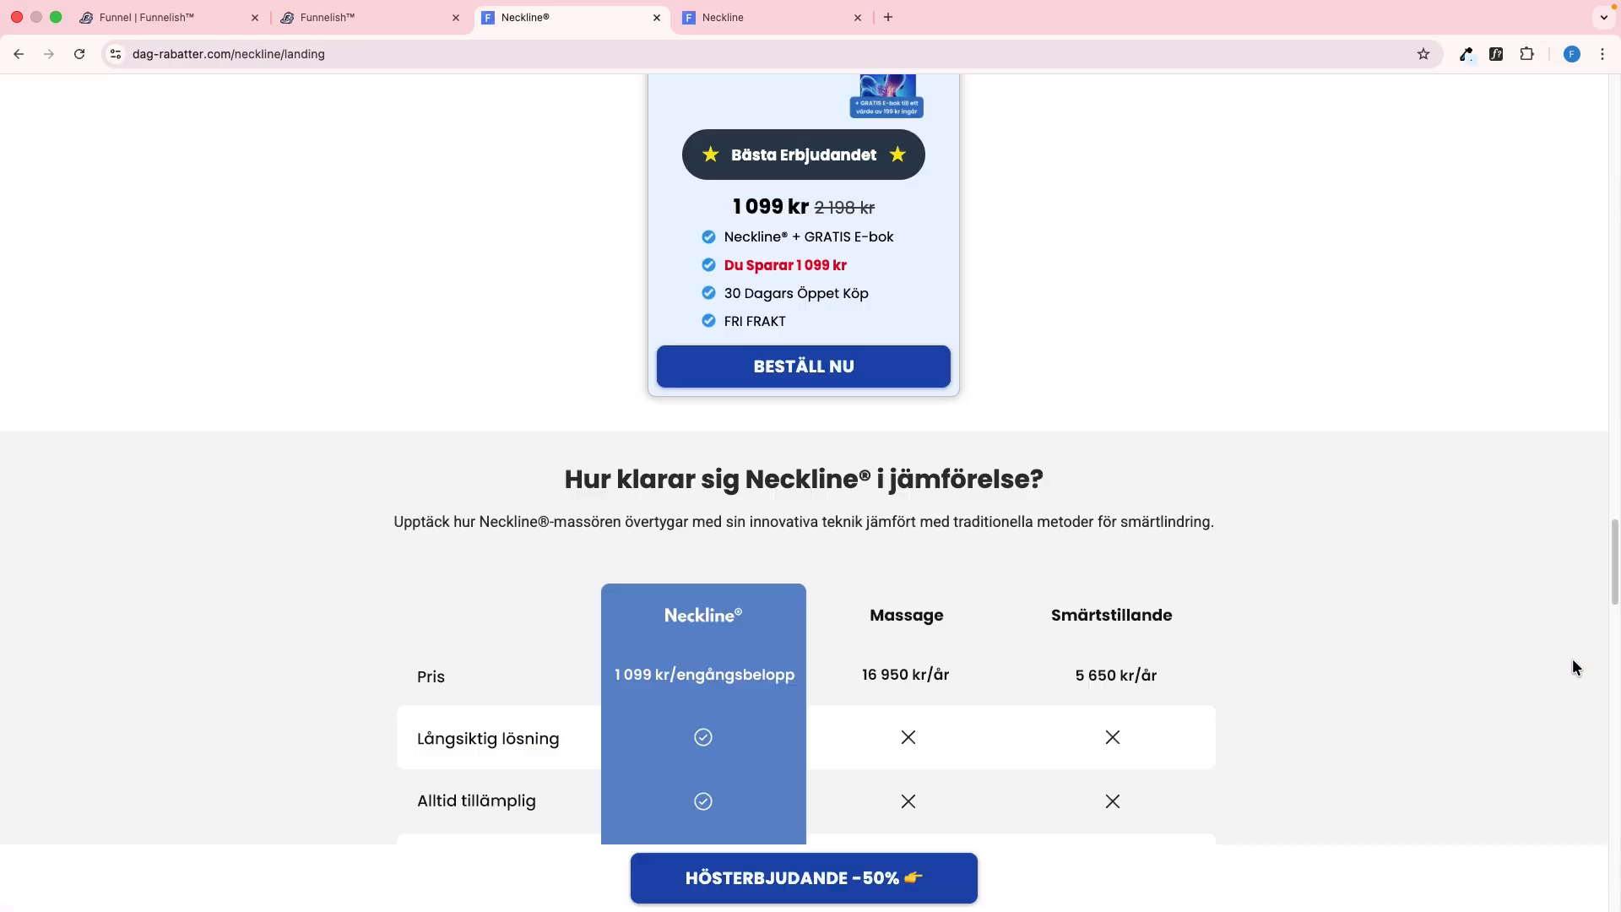
{"action": "scroll", "coordinate": [1451, 574], "scroll_direction": "up", "scroll_amount": 20}
{"action": "key", "text": "ctrl+Tab"}
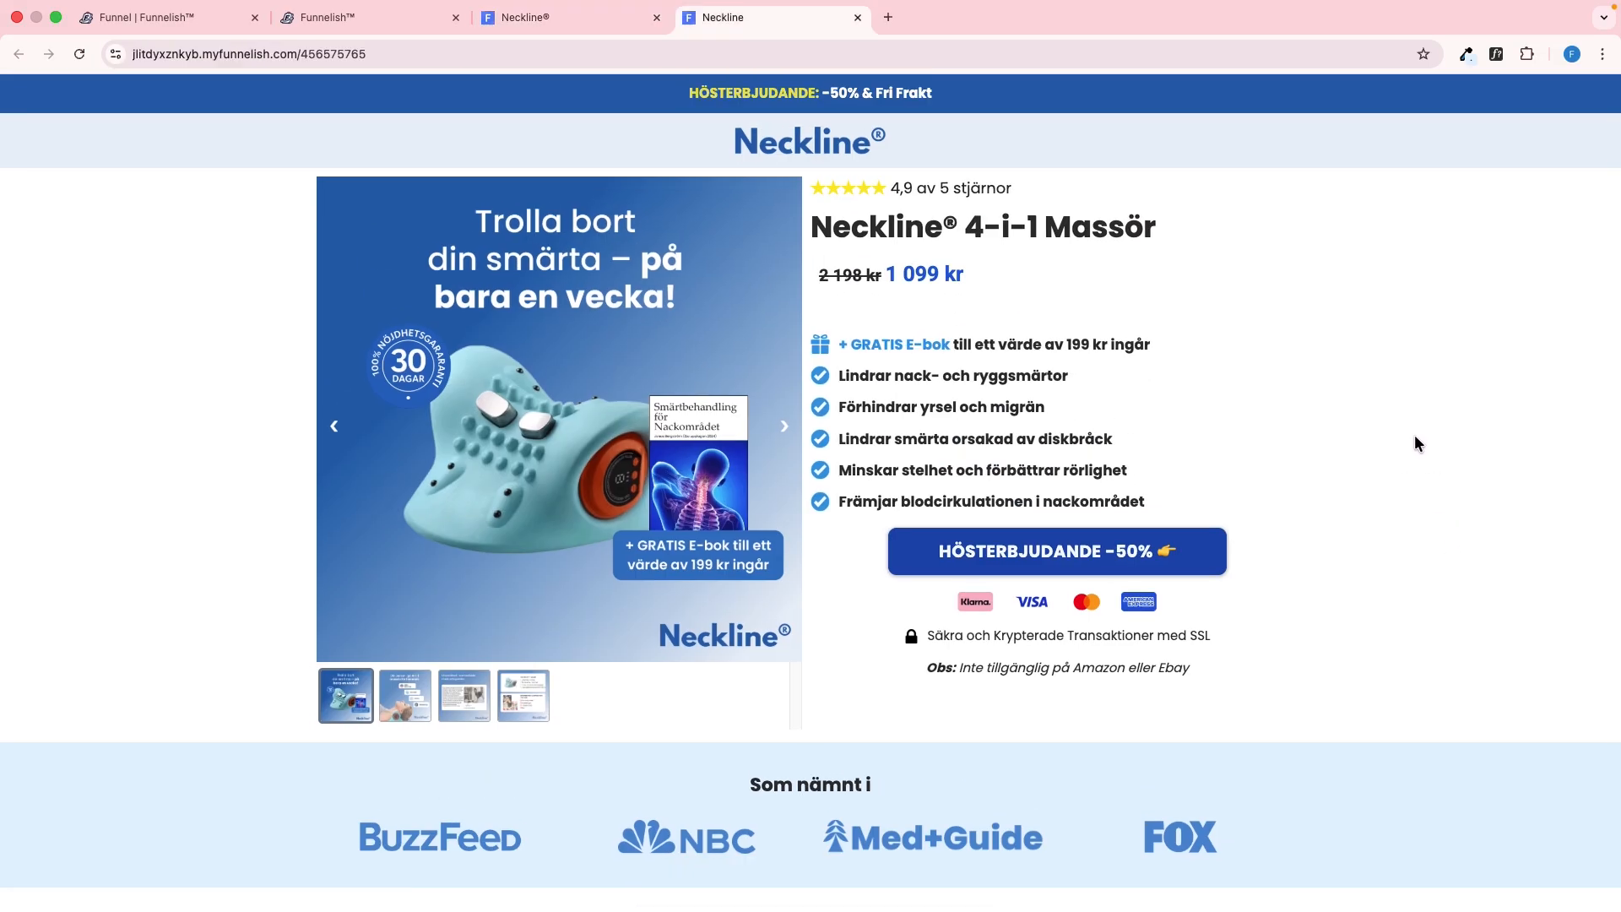
{"action": "key", "text": "ctrl+shift+Tab"}
{"action": "key", "text": "ctrl+Tab"}
{"action": "key", "text": "ctrl+shift+Tab"}
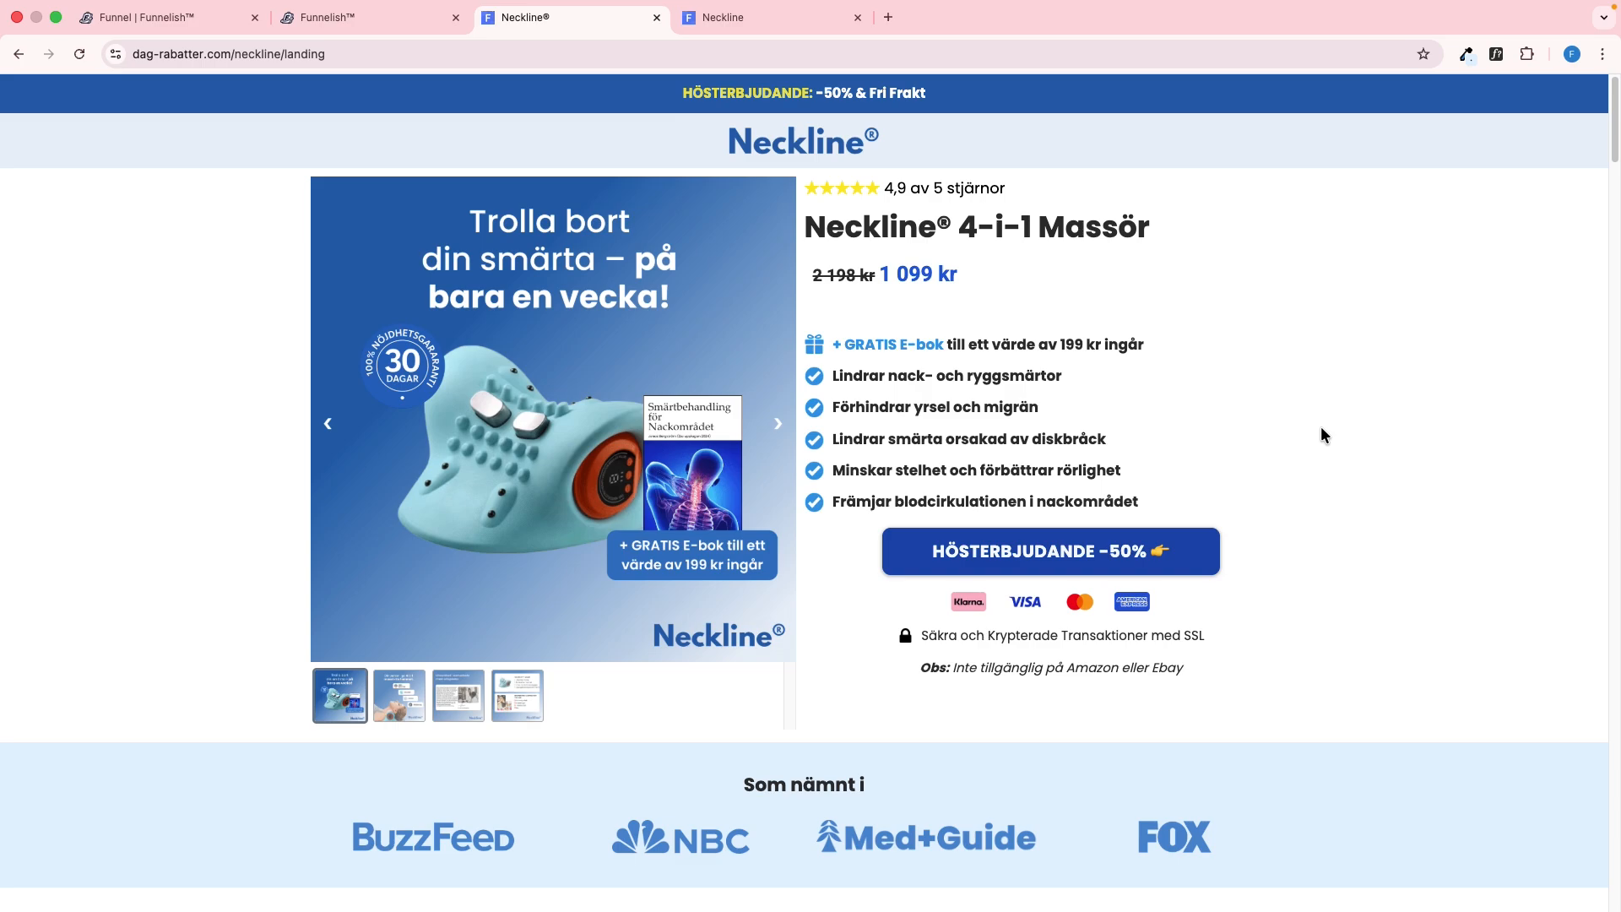
Inspect the "Varför våra 17 000+ kunder älskar sin Neckline®!" section on the reference page for its padding
{"action": "scroll", "coordinate": [565, 398], "scroll_direction": "down", "scroll_amount": 1}
{"action": "scroll", "coordinate": [341, 456], "scroll_direction": "down", "scroll_amount": 3}
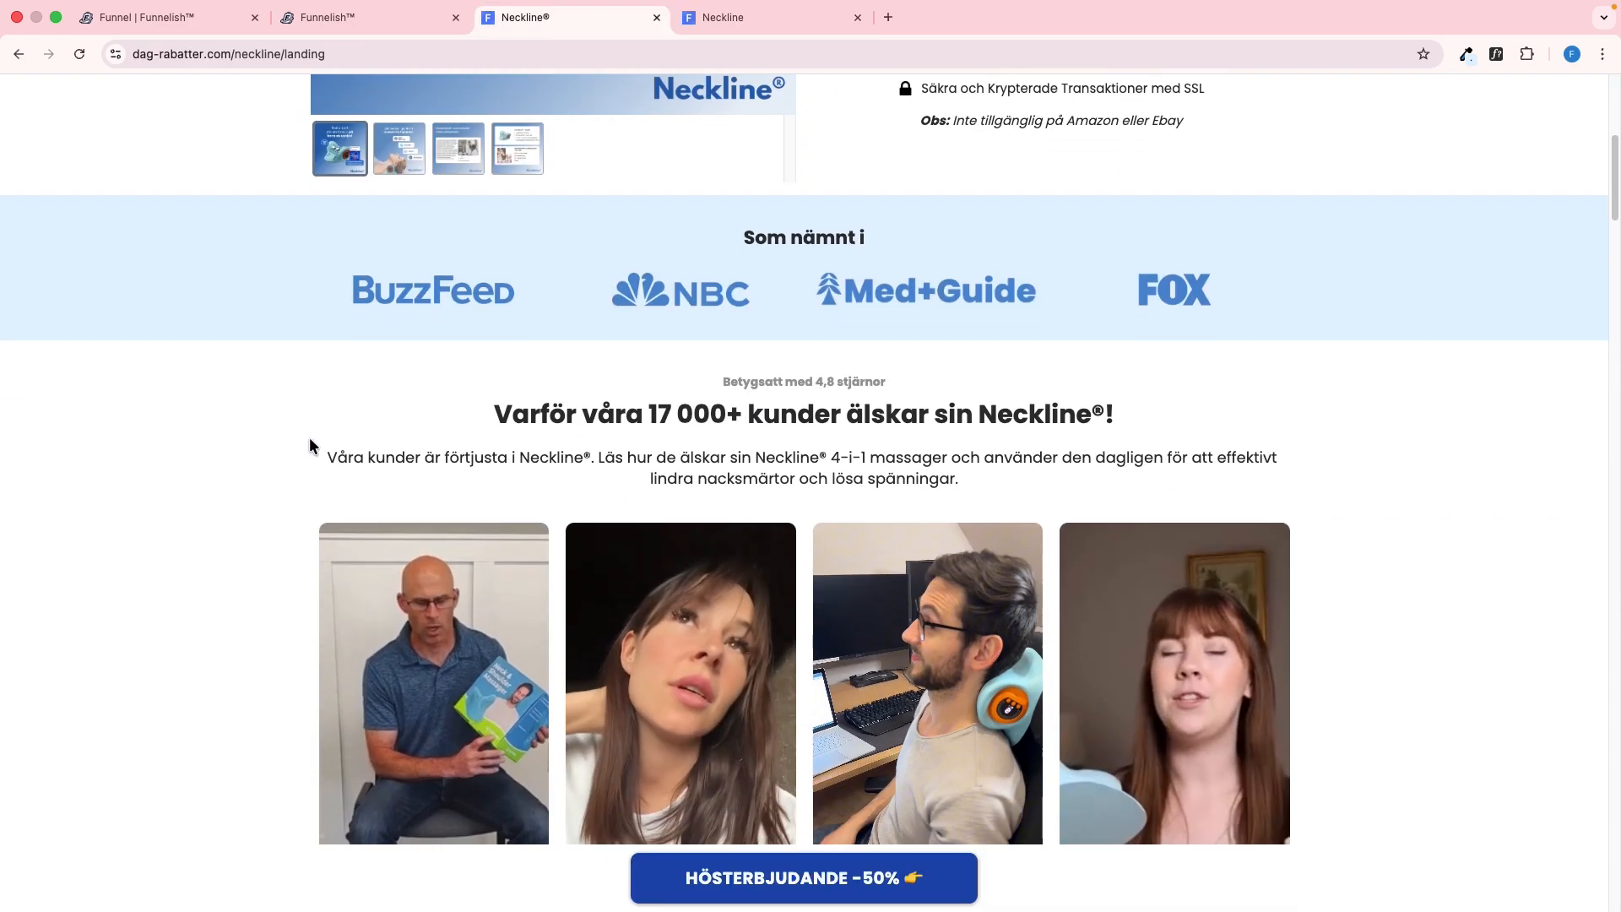
{"action": "right_click", "coordinate": [313, 419]}
{"action": "left_click", "coordinate": [348, 741]}
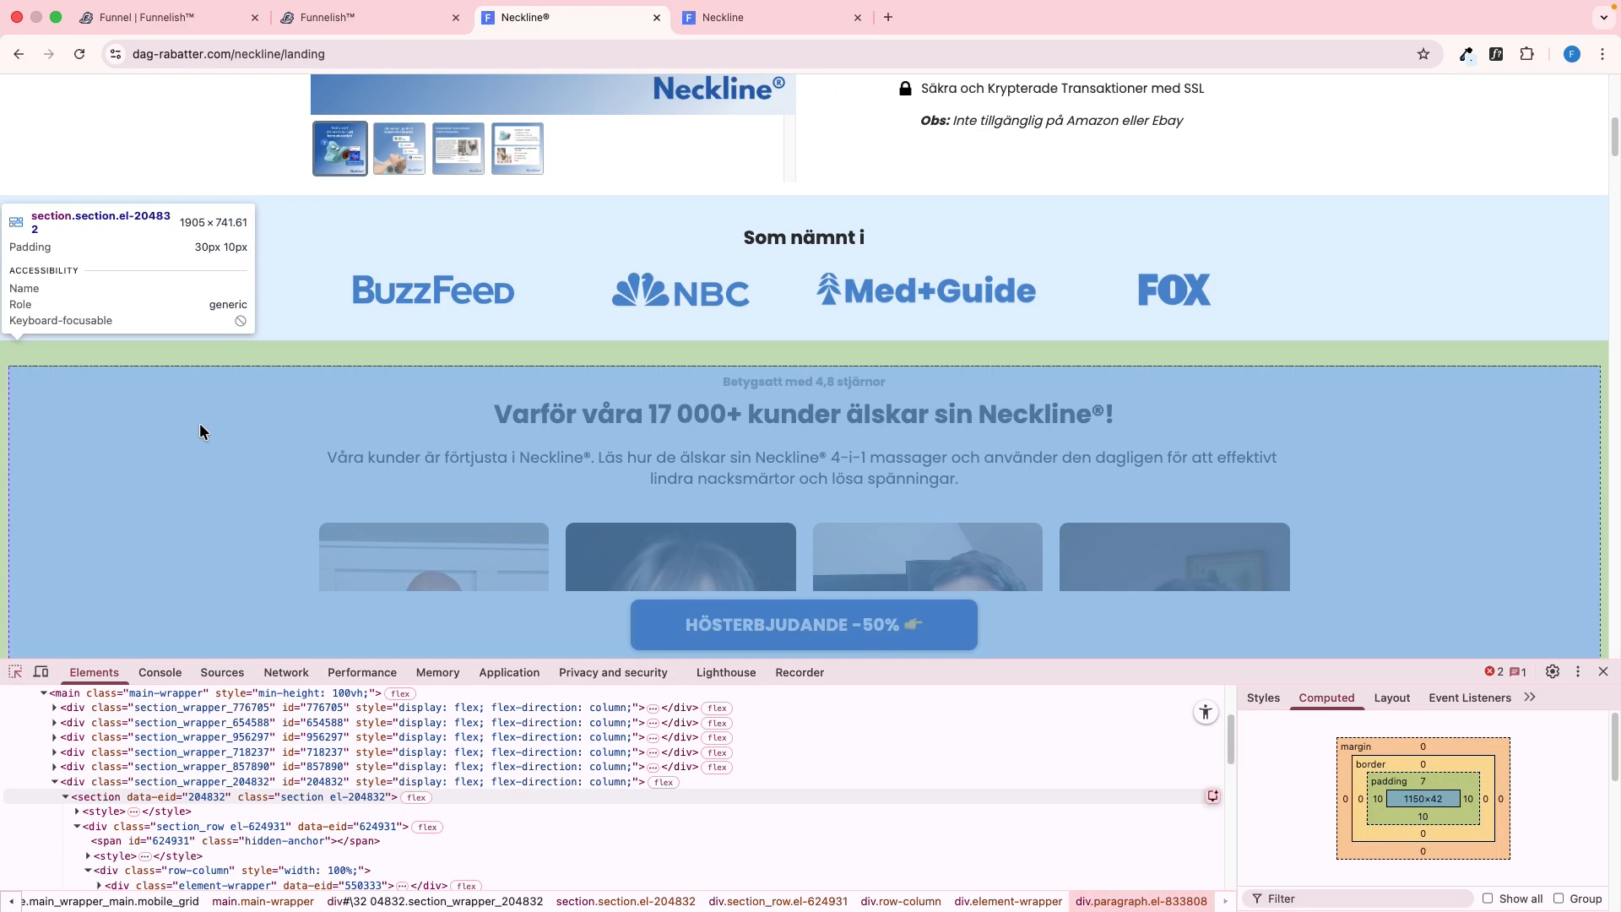
{"action": "left_click", "coordinate": [200, 424]}
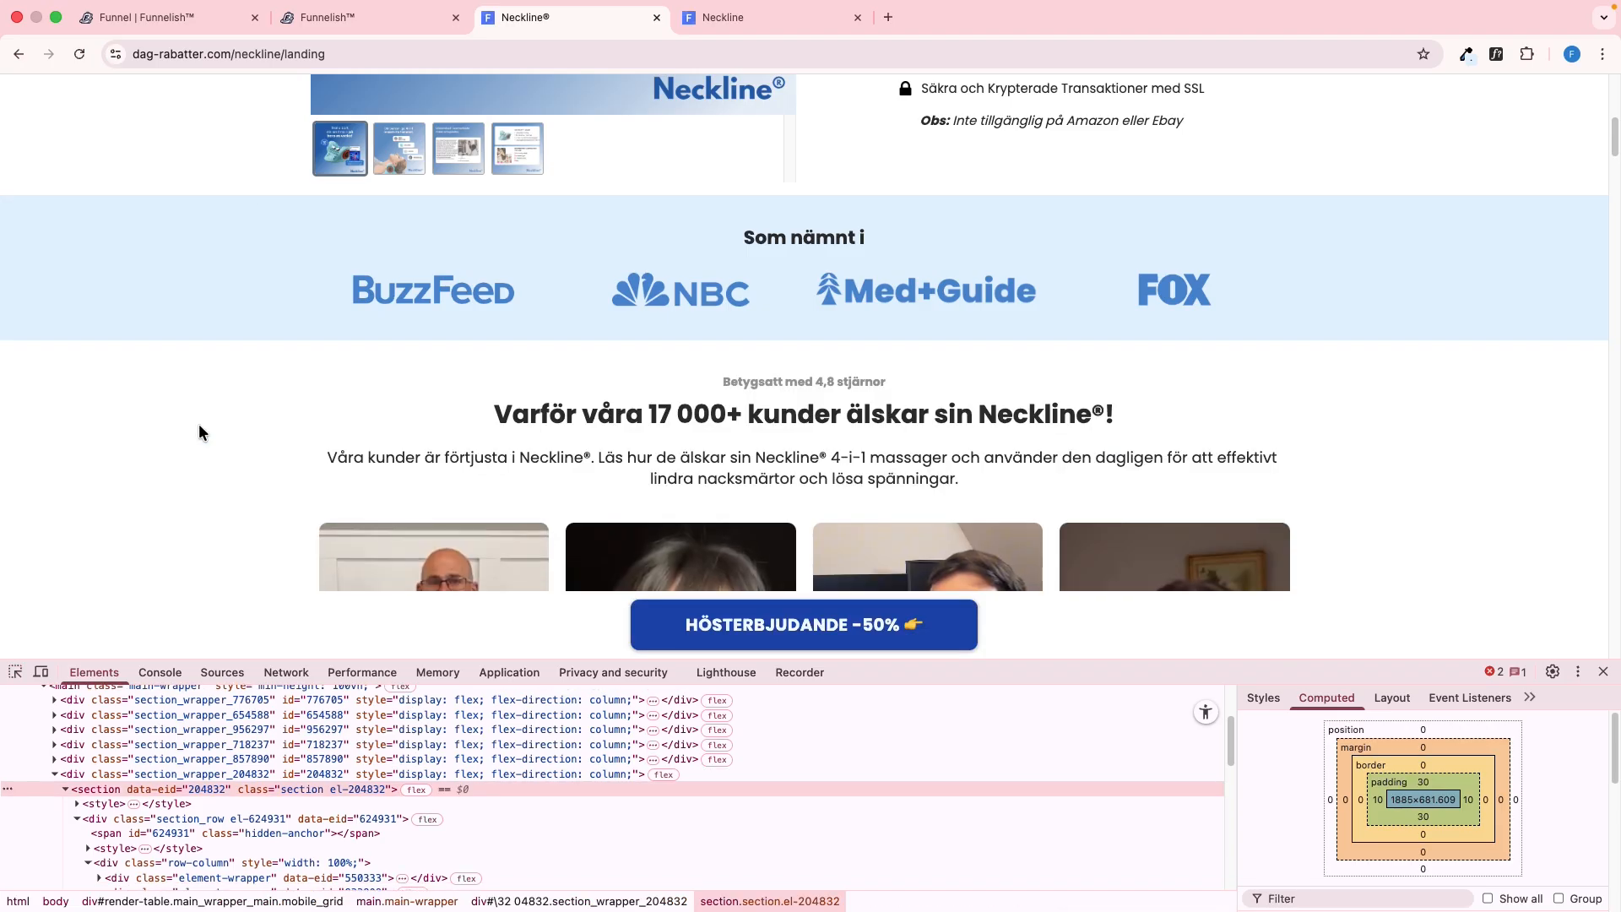
Add a section below the press logos in the editor with 10 px horizontal and 30 px vertical padding
{"action": "left_click", "coordinate": [327, 16]}
{"action": "scroll", "coordinate": [619, 490], "scroll_direction": "down", "scroll_amount": 3}
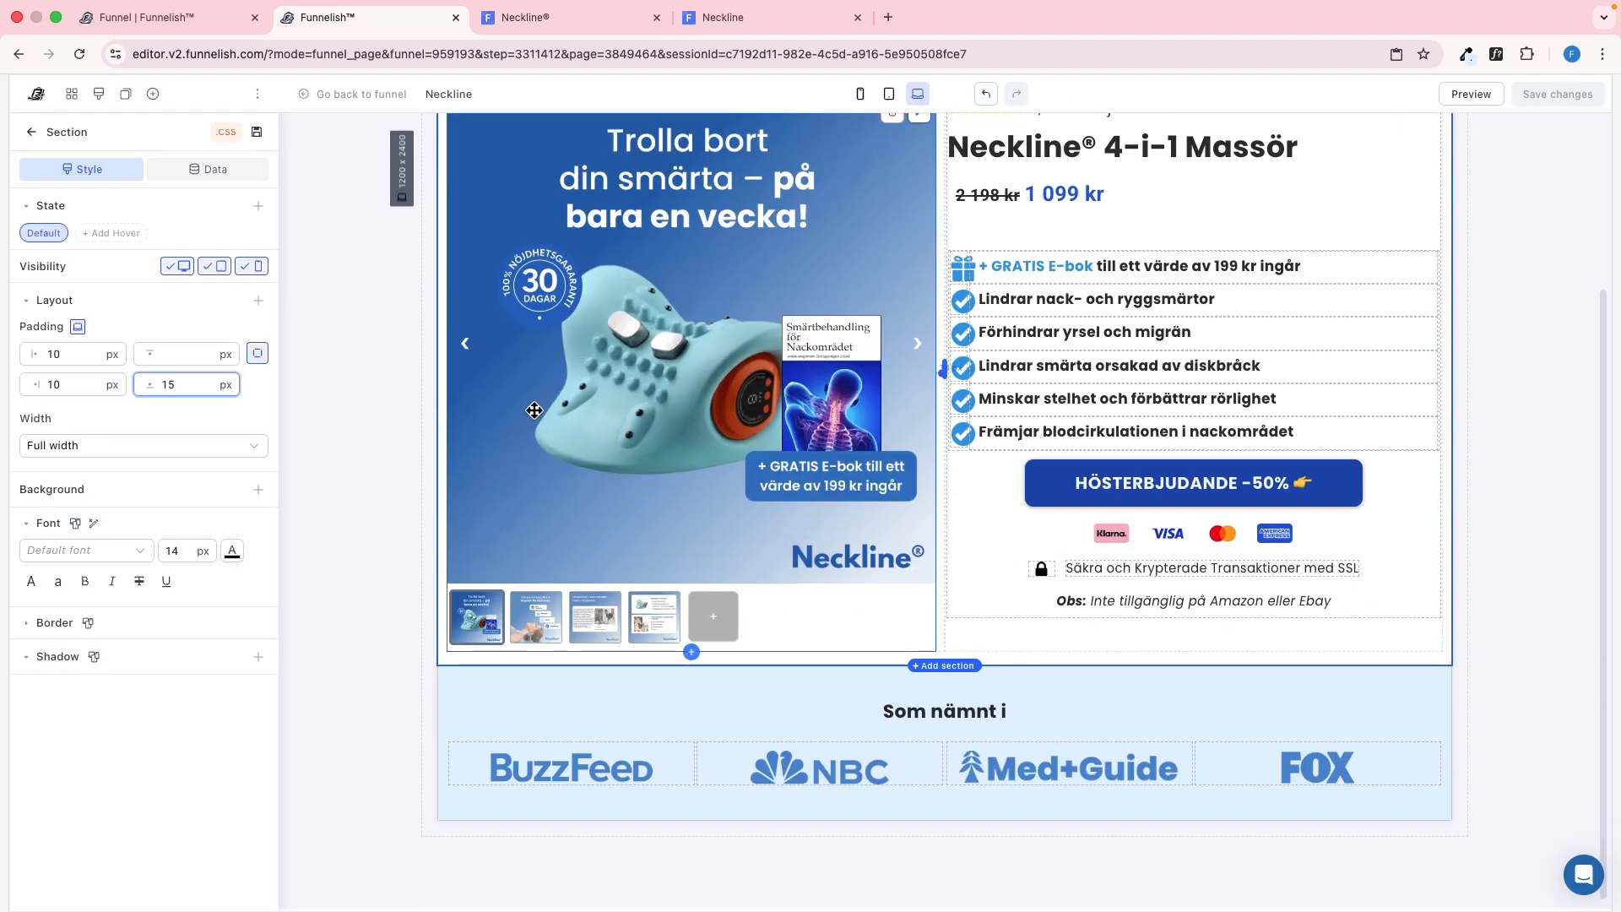
{"action": "left_click", "coordinate": [153, 96]}
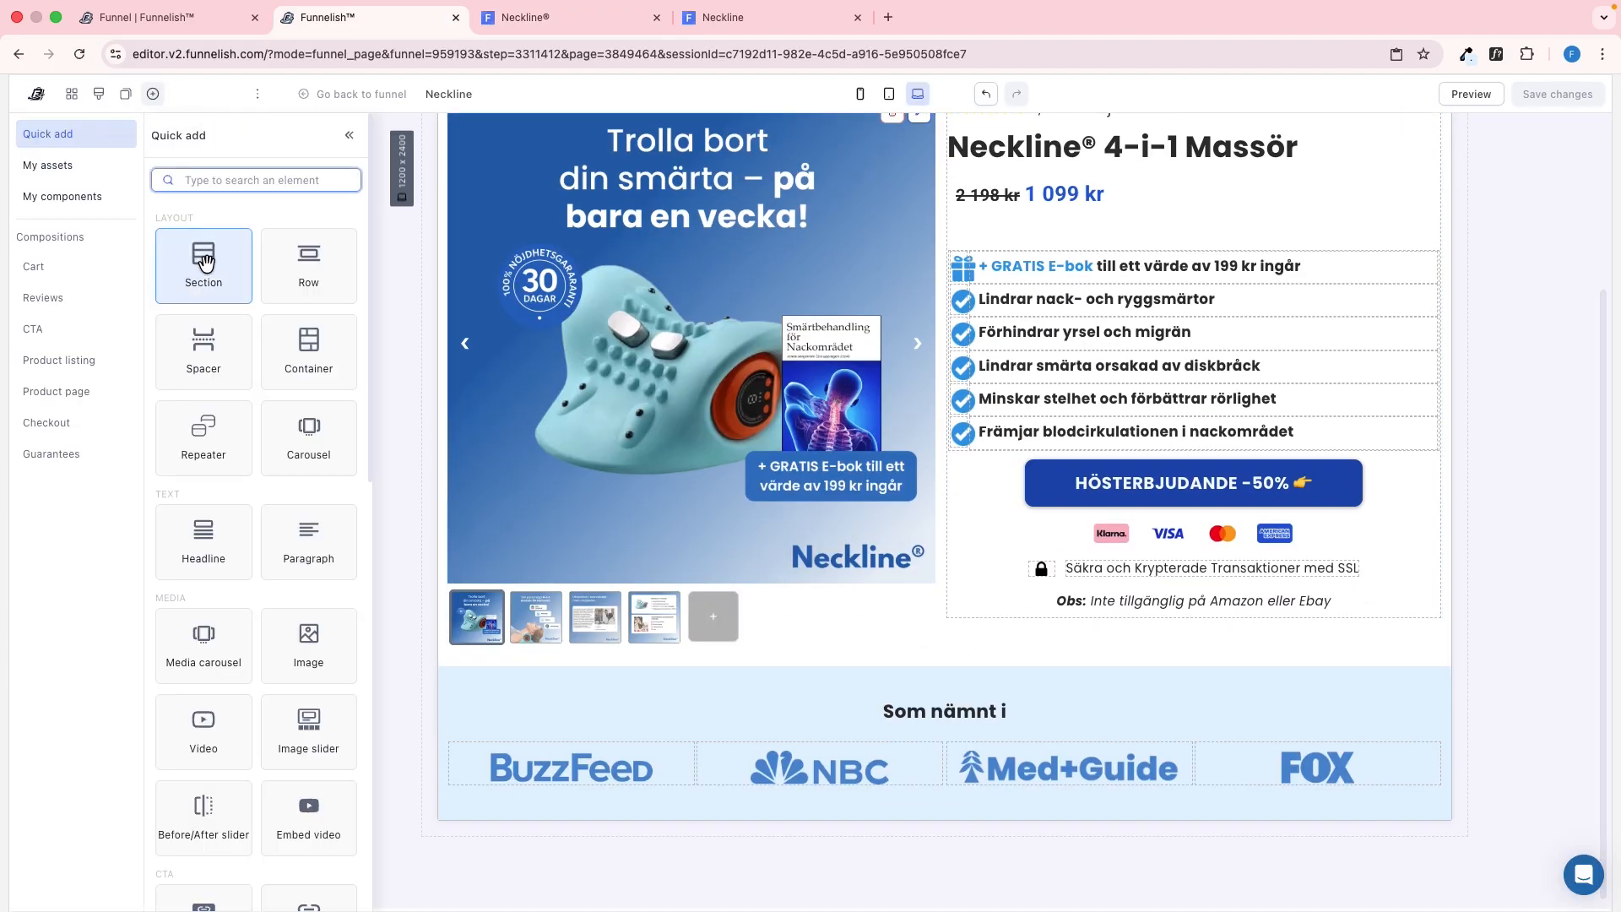
{"action": "left_click_drag", "start_coordinate": [281, 588], "coordinate": [687, 818]}
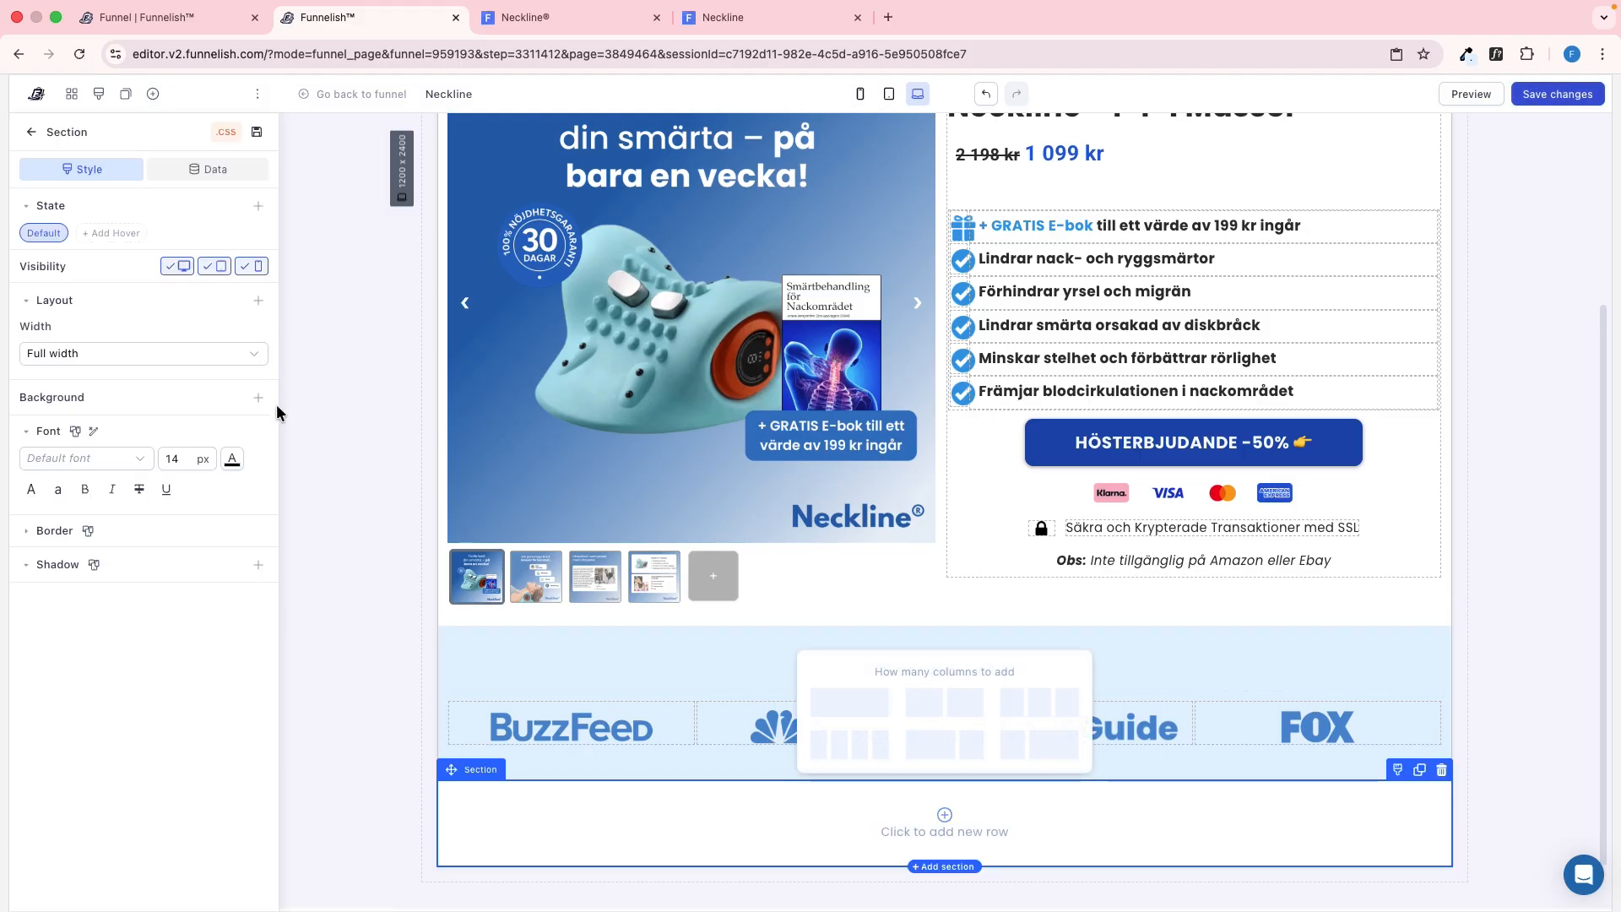
{"action": "left_click", "coordinate": [257, 303]}
{"action": "left_click", "coordinate": [222, 363]}
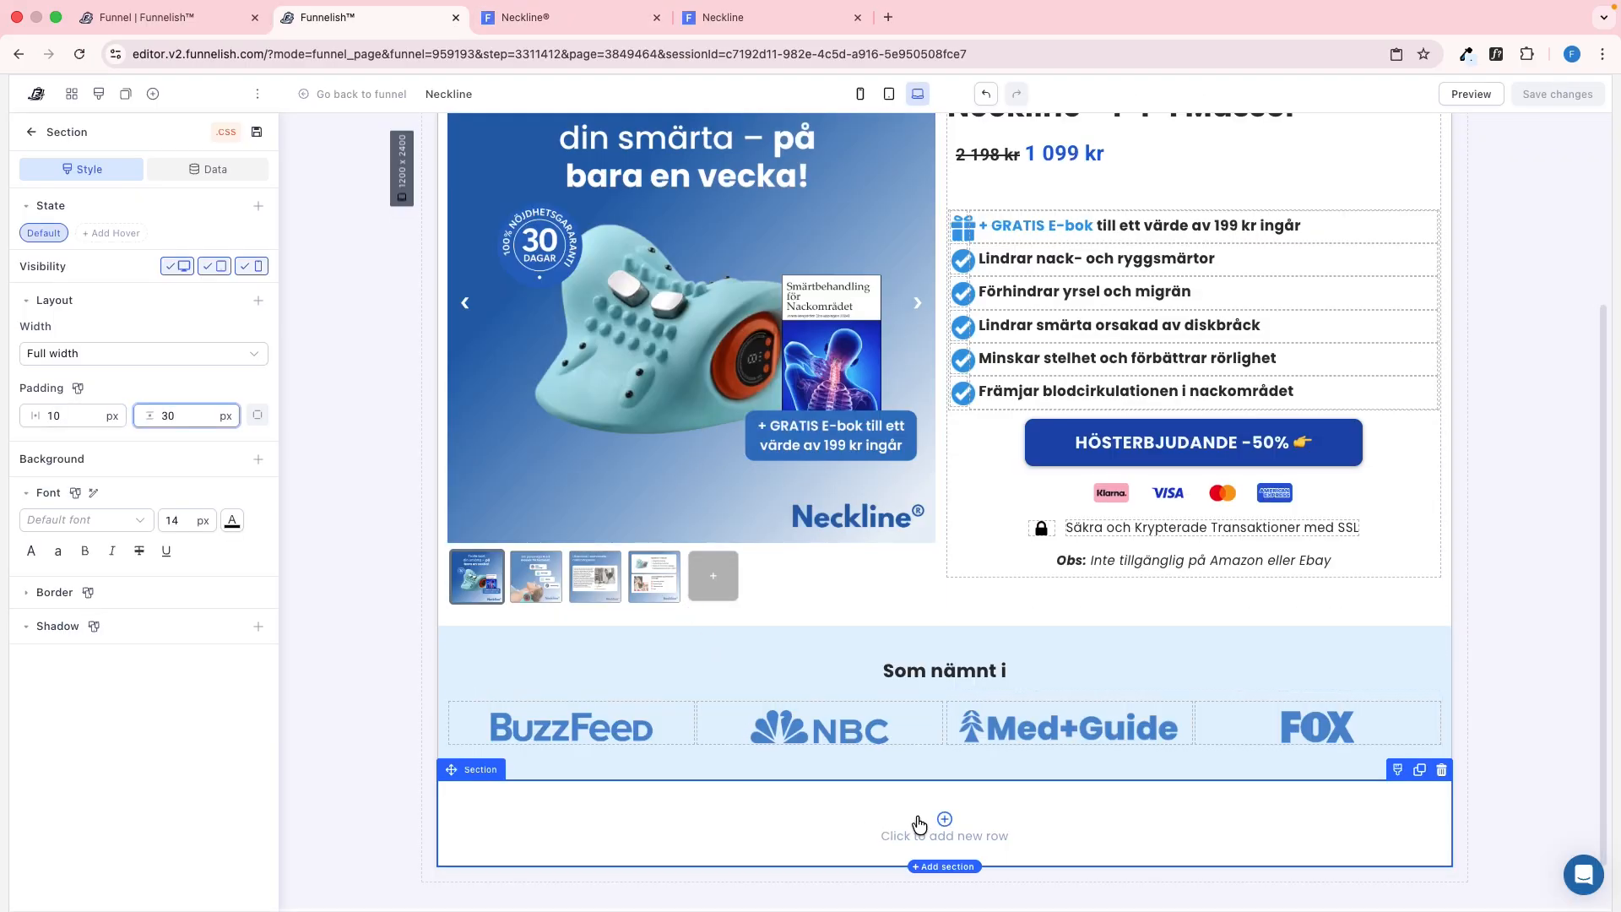
Add a one-column row to the new section and copy the "Betygsatt med 4,8 stjärnor" line from the reference page
{"action": "left_click", "coordinate": [920, 823]}
{"action": "left_click", "coordinate": [834, 733]}
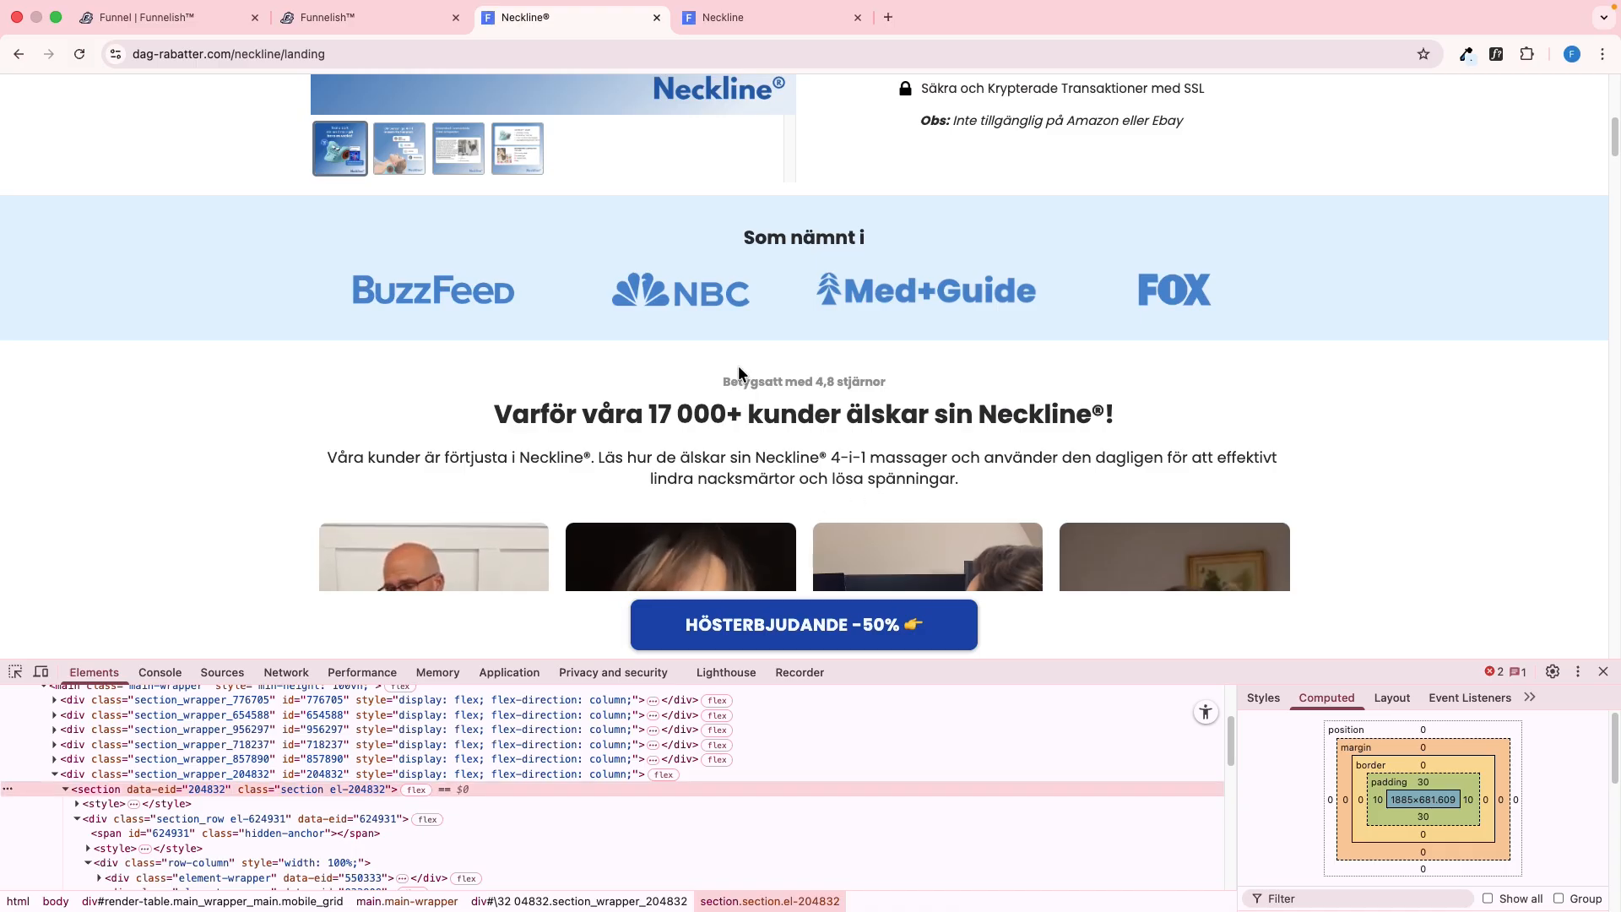
{"action": "left_click_drag", "start_coordinate": [722, 380], "coordinate": [937, 382]}
{"action": "key", "text": "ctrl+c"}
{"action": "left_click", "coordinate": [723, 429]}
{"action": "left_click", "coordinate": [16, 672]}
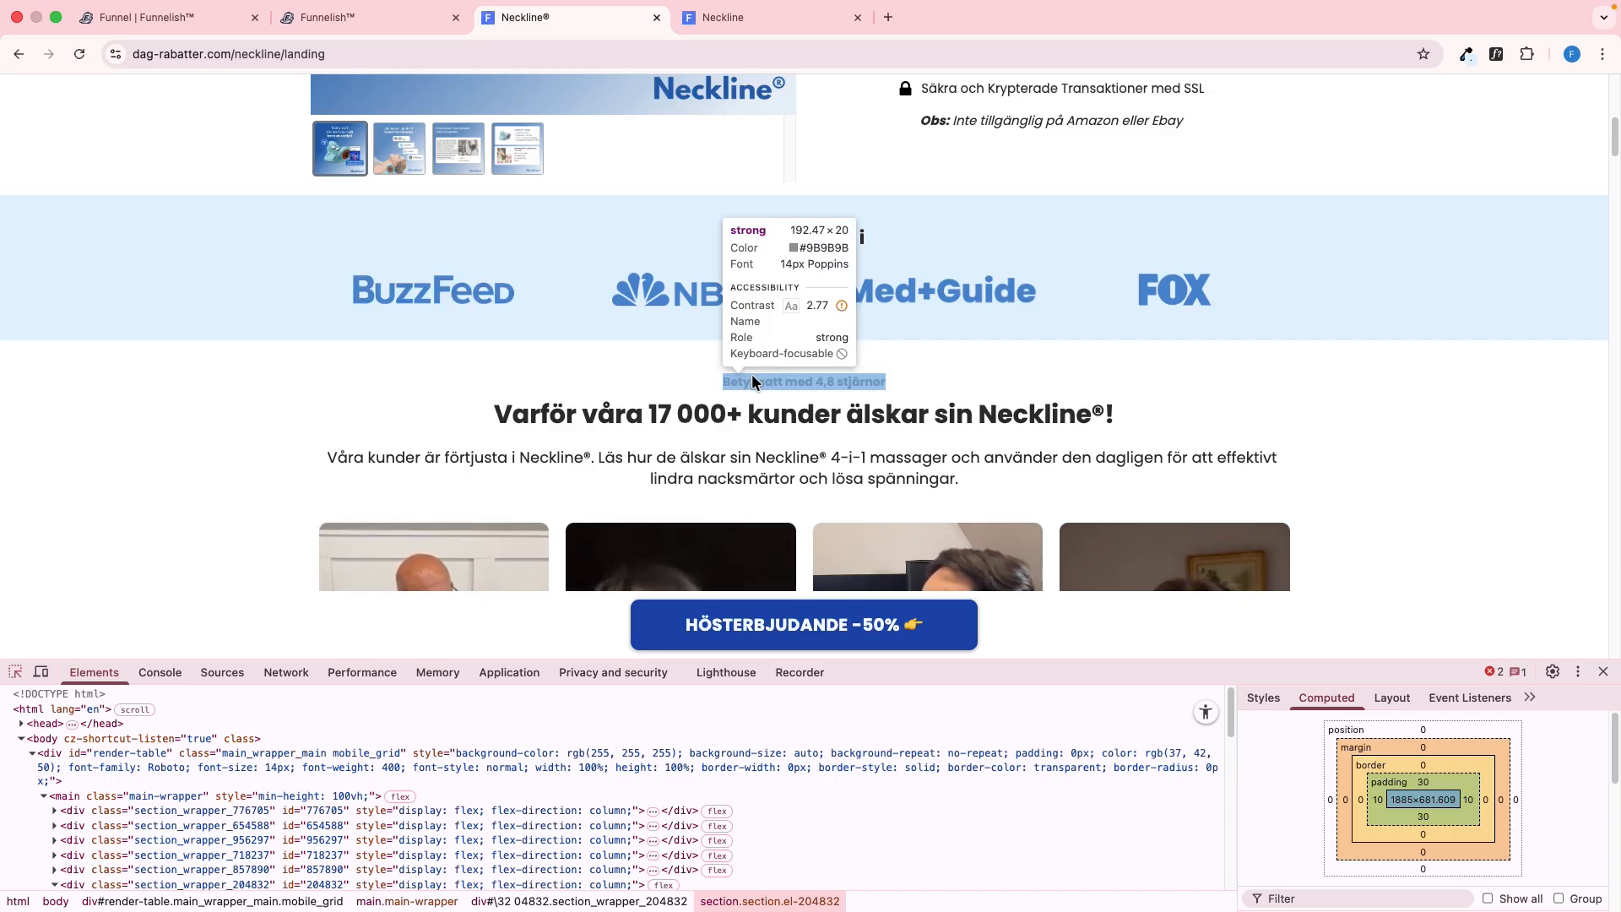
Put a paragraph in the new row with margins and padding of 0 and a text size of 14 px
{"action": "key", "text": "ctrl+shift+Tab"}
{"action": "left_click", "coordinate": [327, 475]}
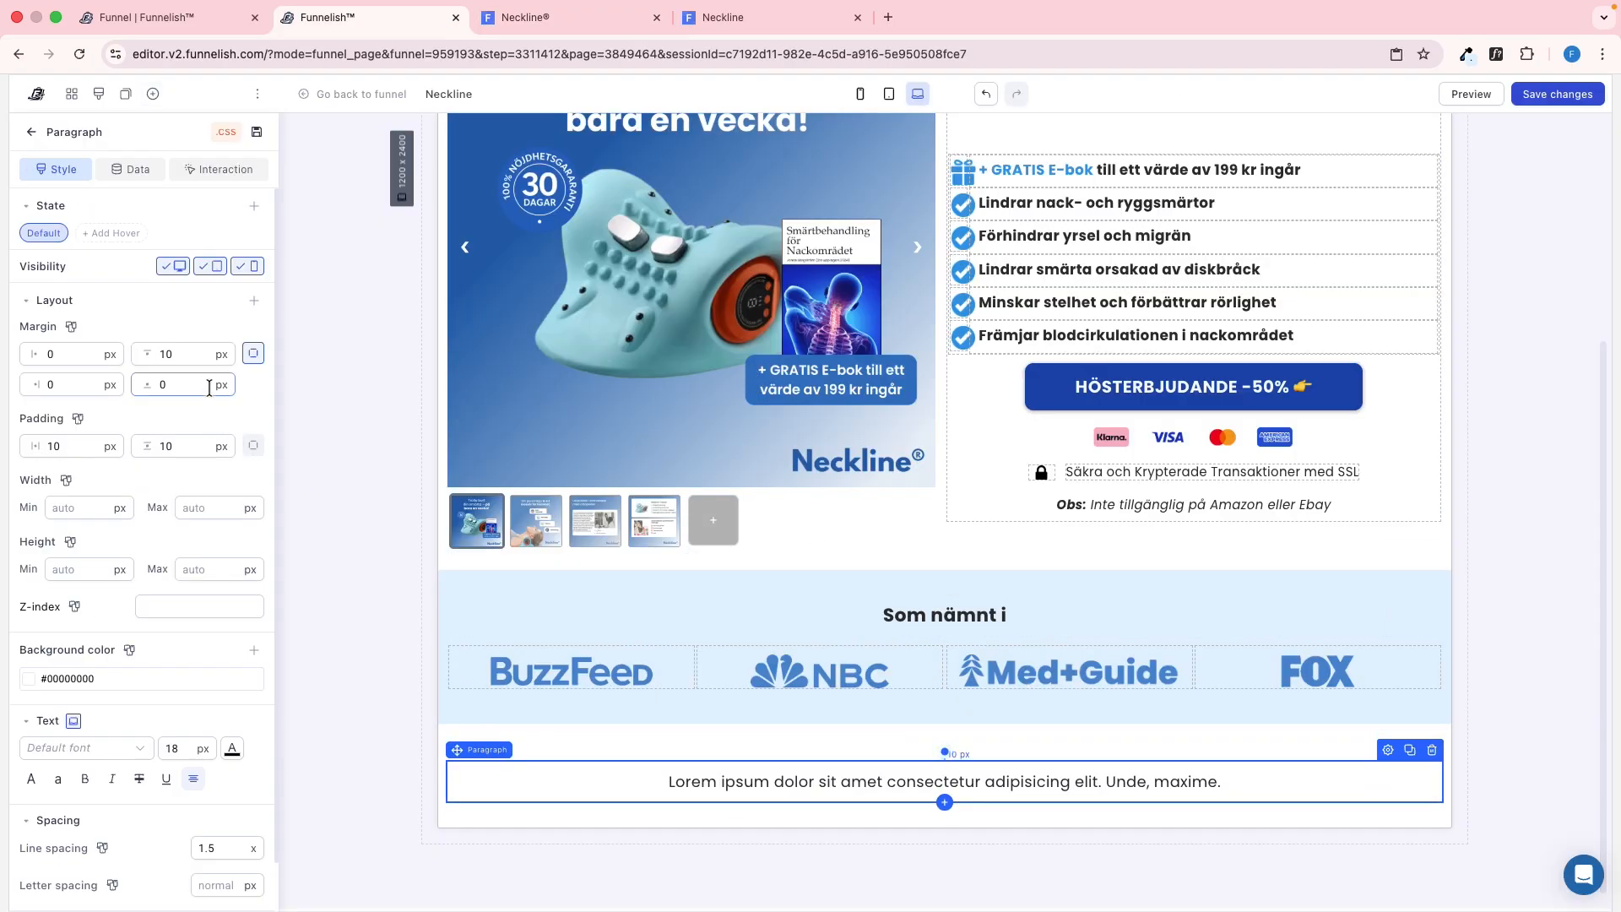
{"action": "type", "text": "0"}
{"action": "left_click", "coordinate": [190, 426]}
{"action": "type", "text": "0"}
{"action": "left_click", "coordinate": [93, 423]}
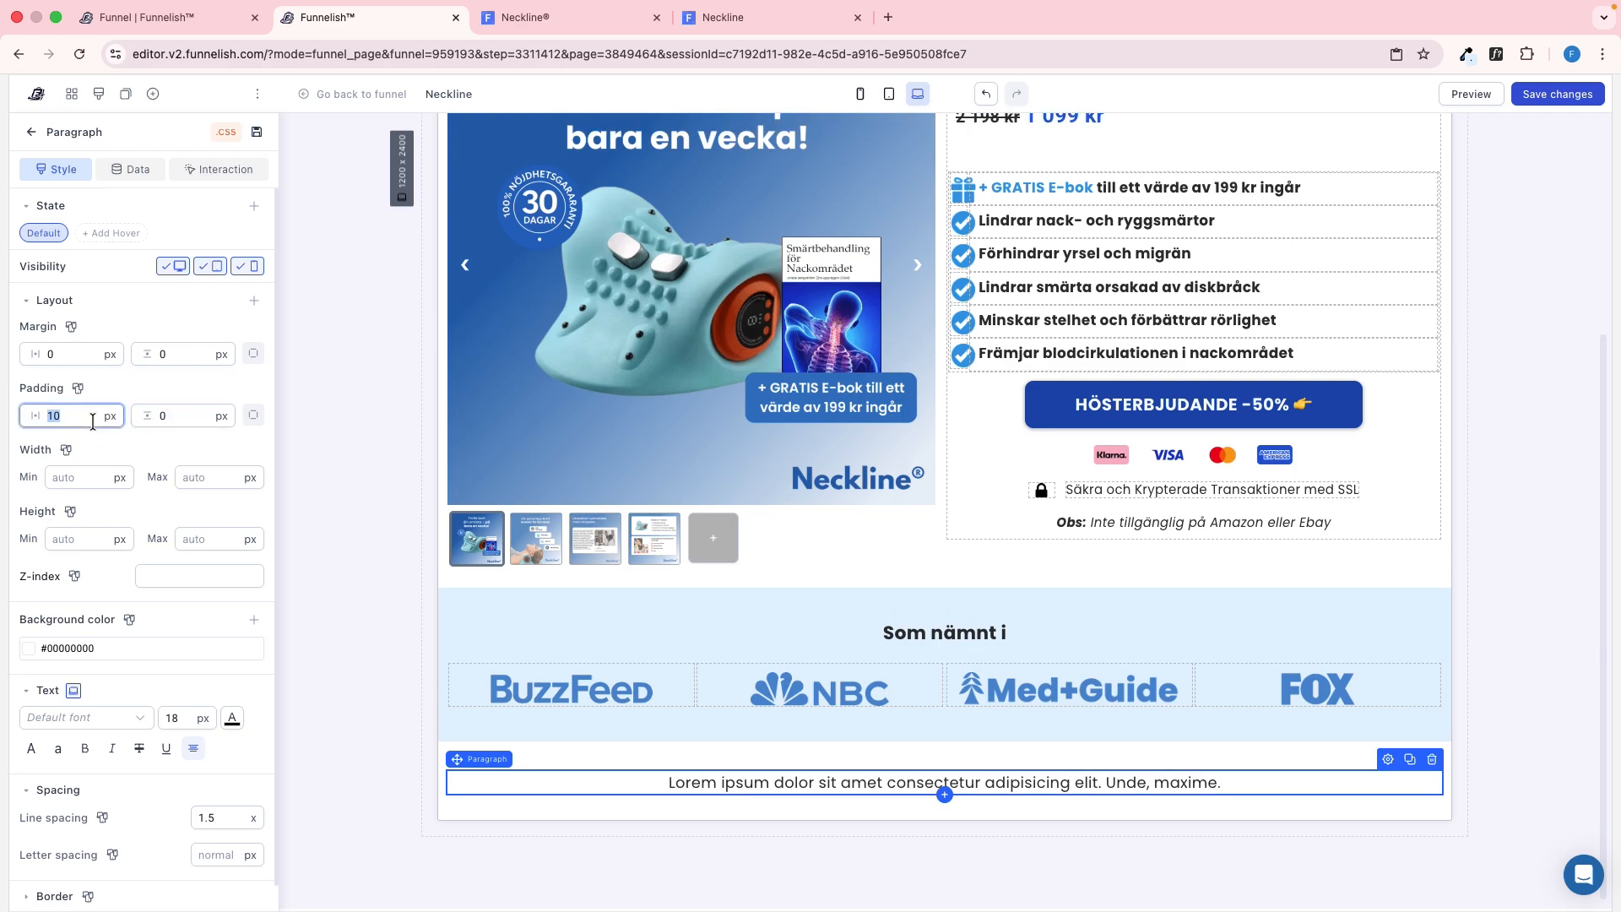
{"action": "type", "text": "13"}
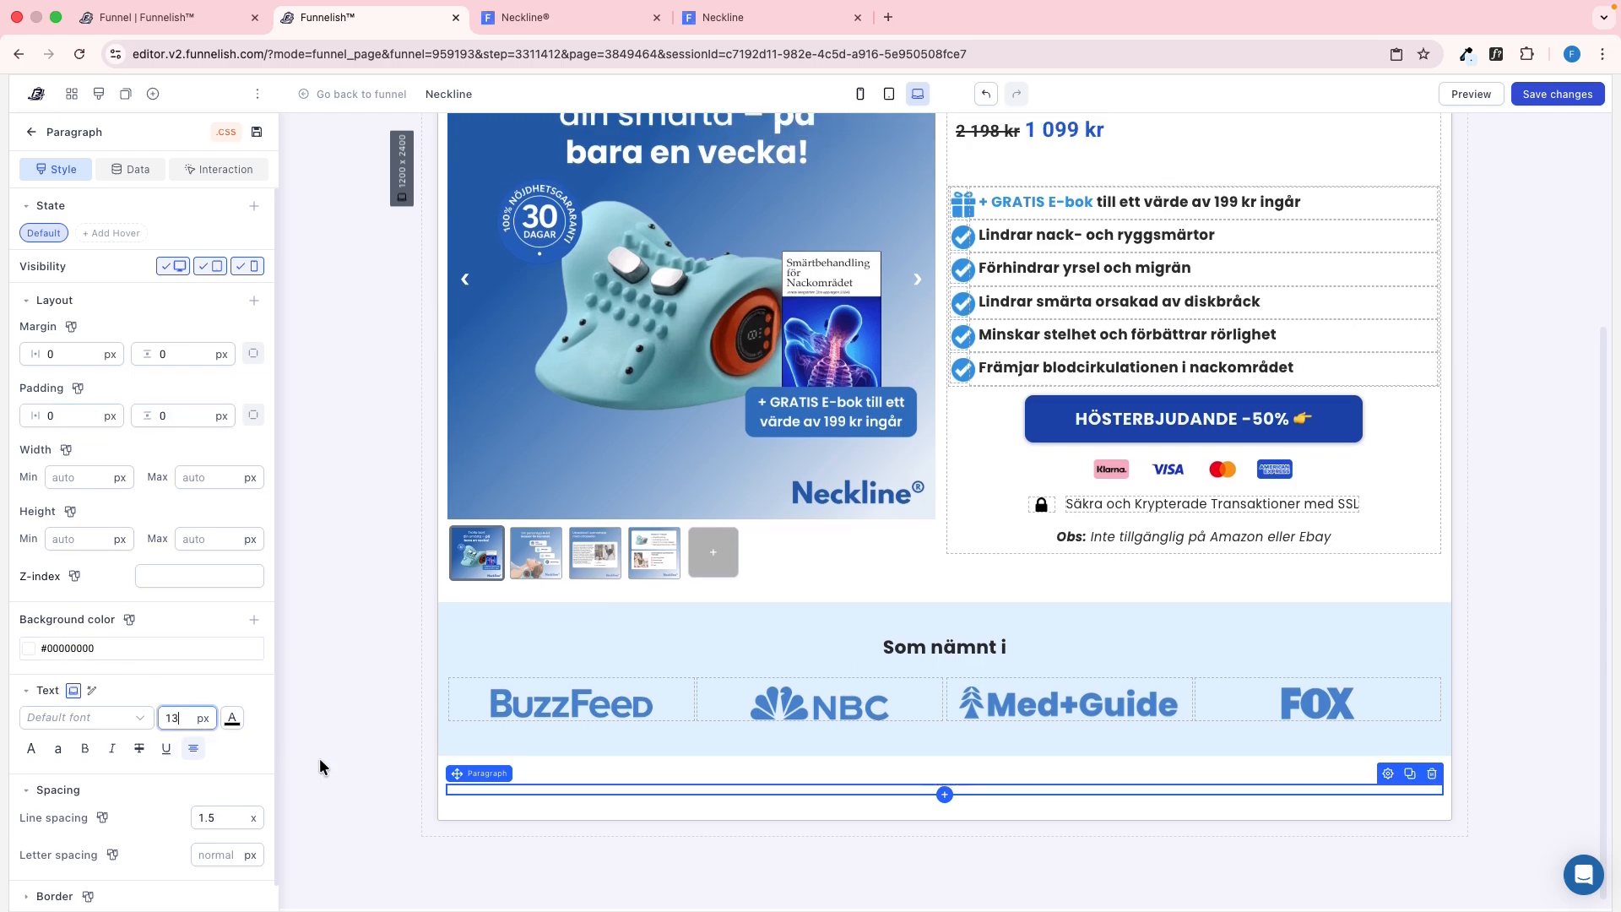
{"action": "key", "text": "BackSpace"}
{"action": "type", "text": "4"}
Replace the paragraph's placeholder text with the copied "Betygsatt med 4,8 stjärnor"
{"action": "left_click", "coordinate": [813, 789]}
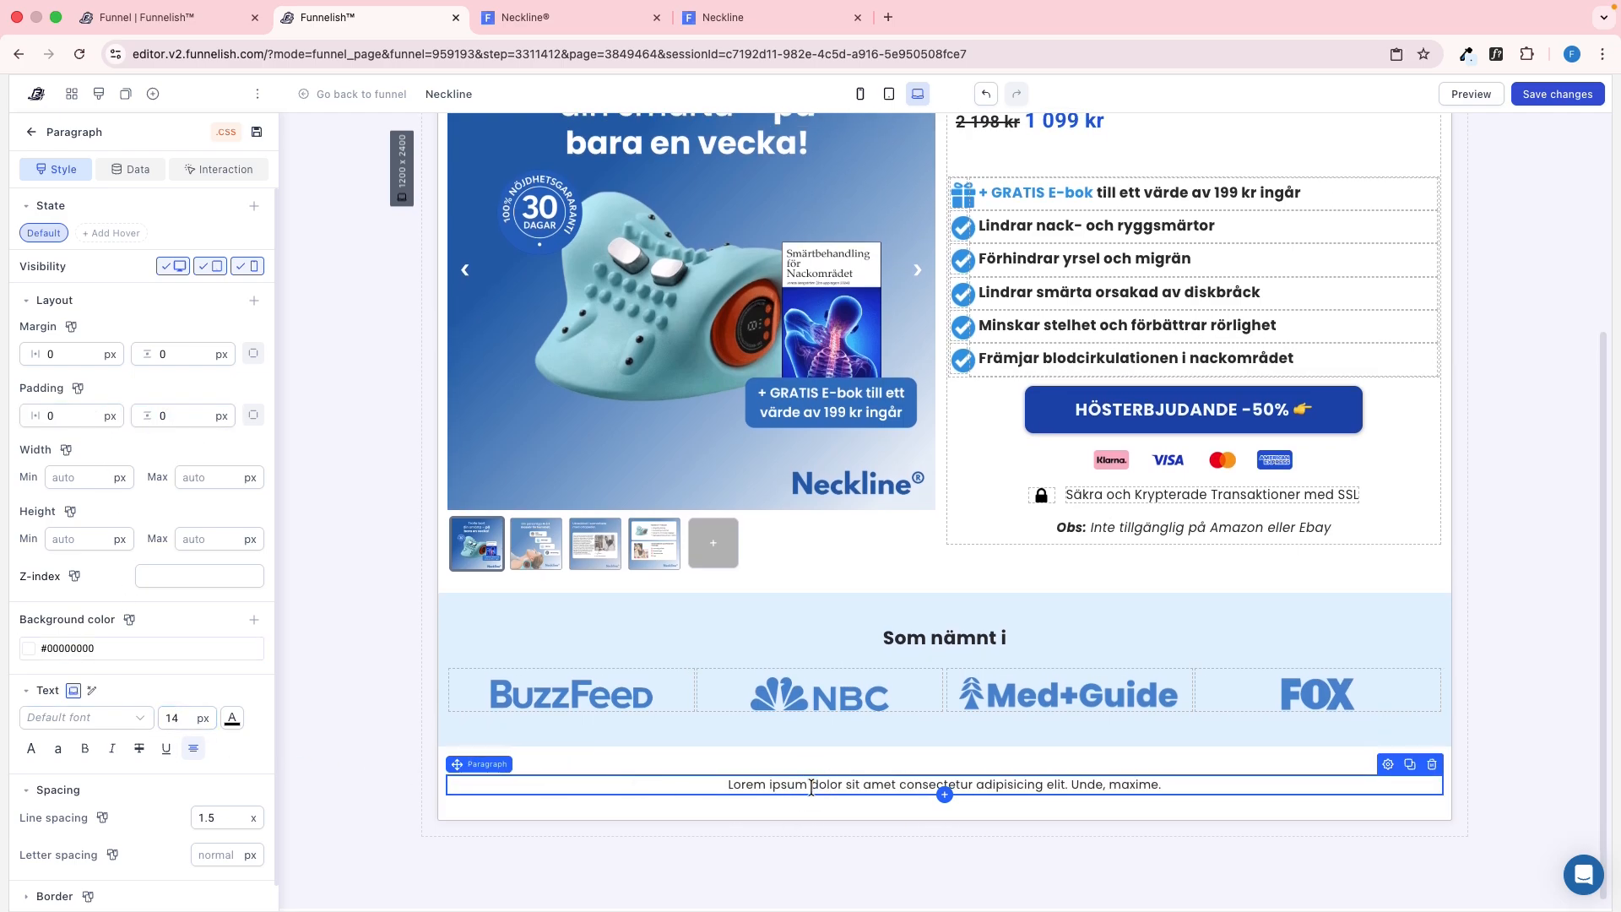
{"action": "double_click", "coordinate": [814, 785]}
{"action": "key", "text": "ctrl+v"}
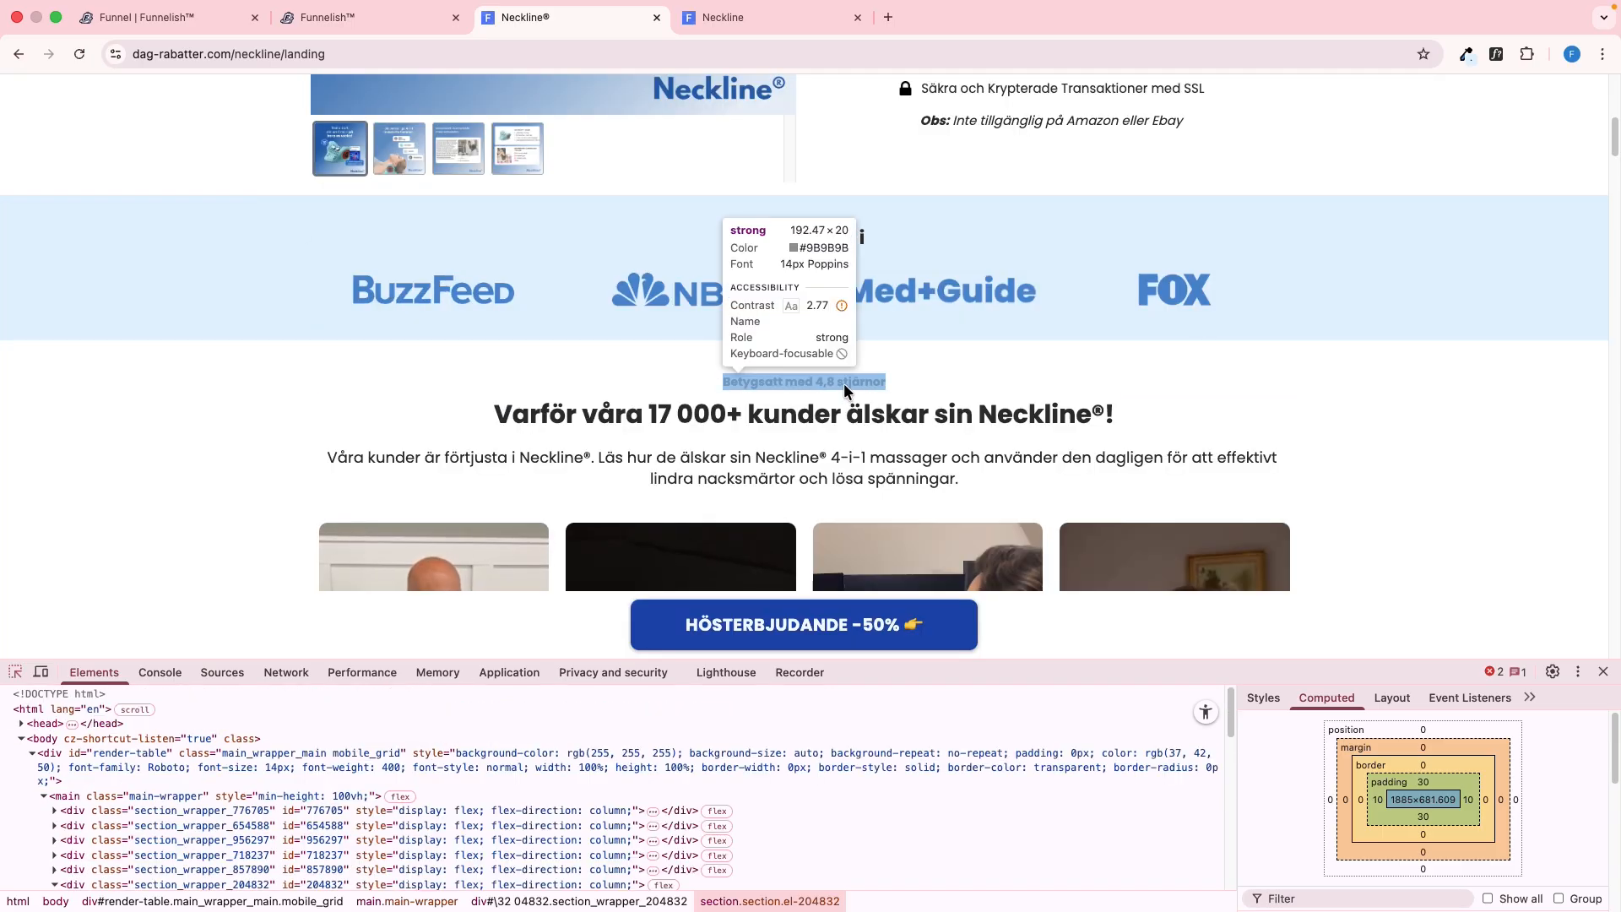
Match the rating paragraph's padding to the reference, with 10 px on the sides and top and 0 at the bottom, and save
{"action": "left_click", "coordinate": [846, 387]}
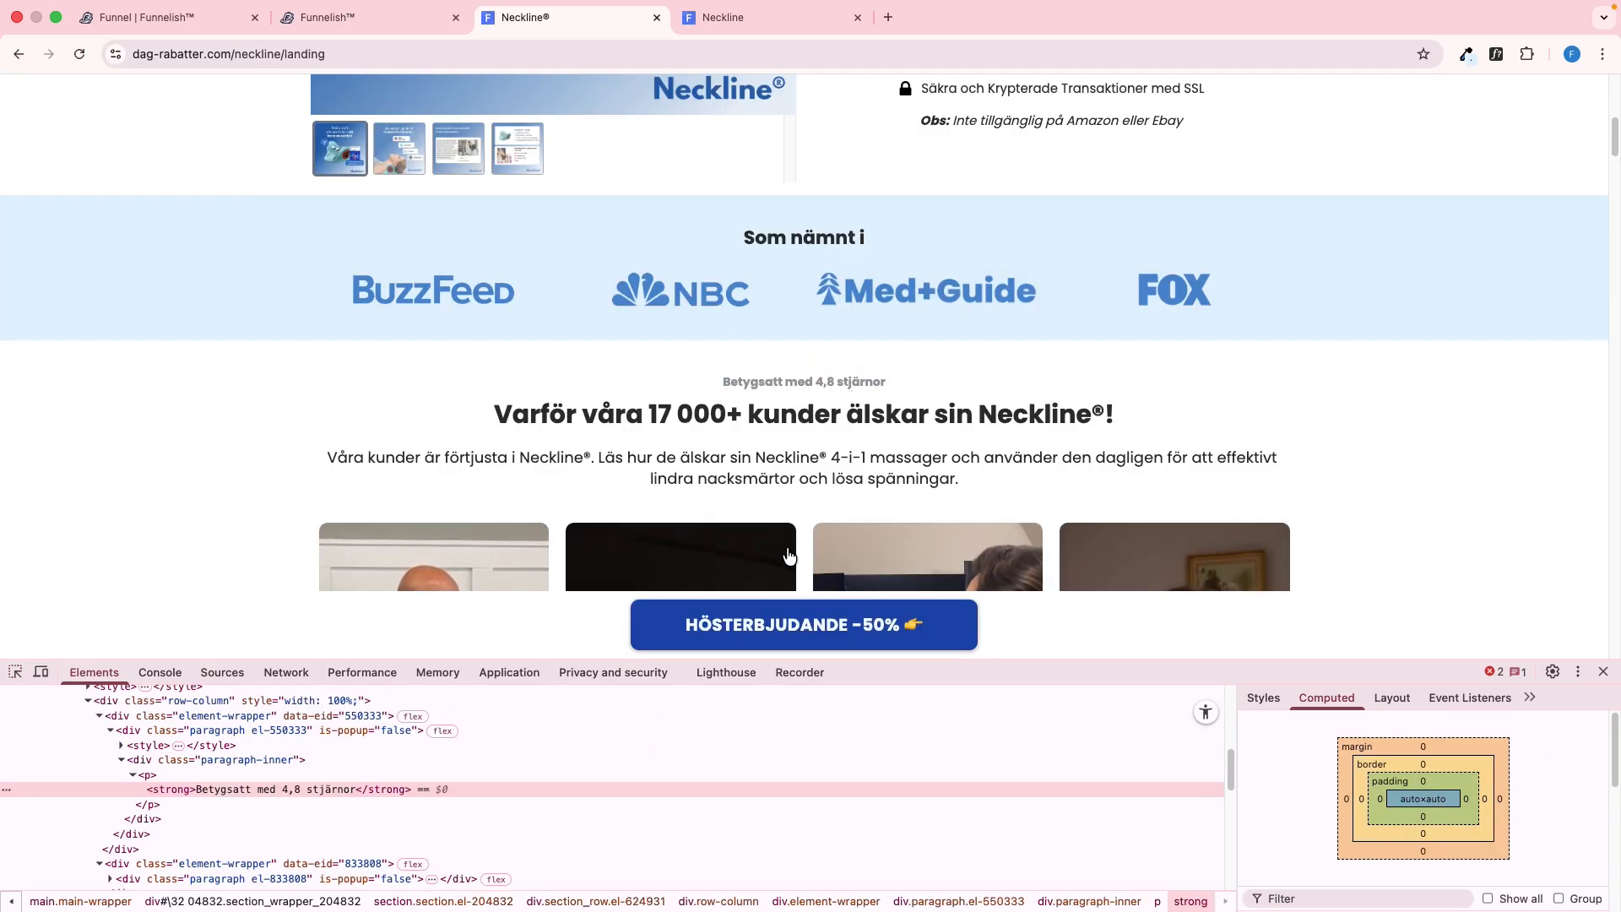
{"action": "left_click", "coordinate": [508, 728]}
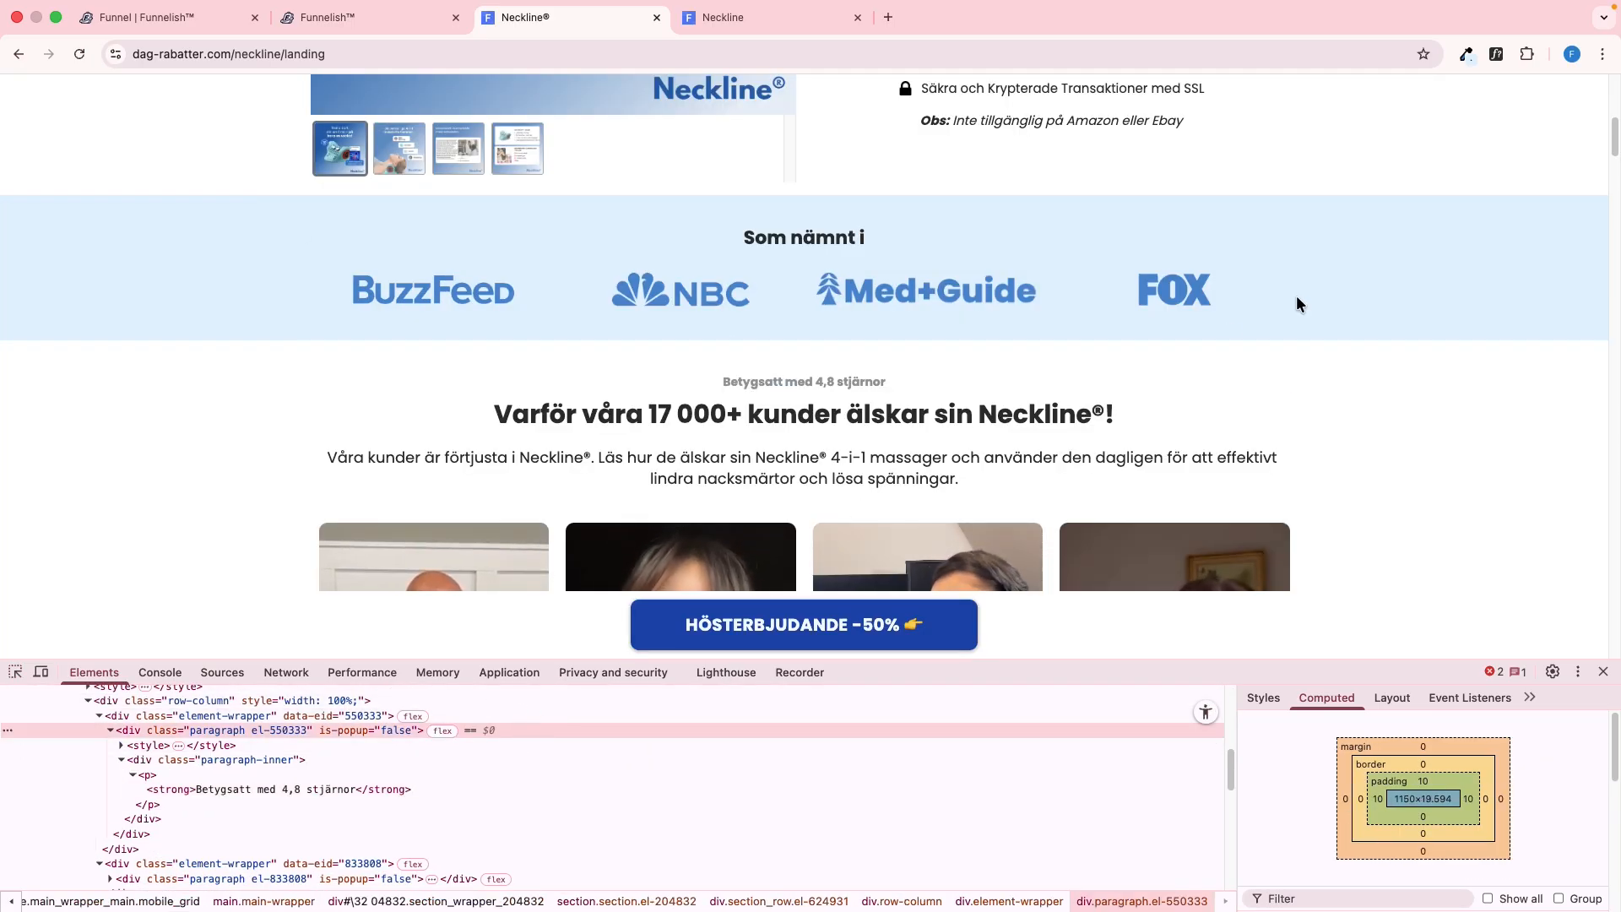
{"action": "left_click", "coordinate": [328, 18]}
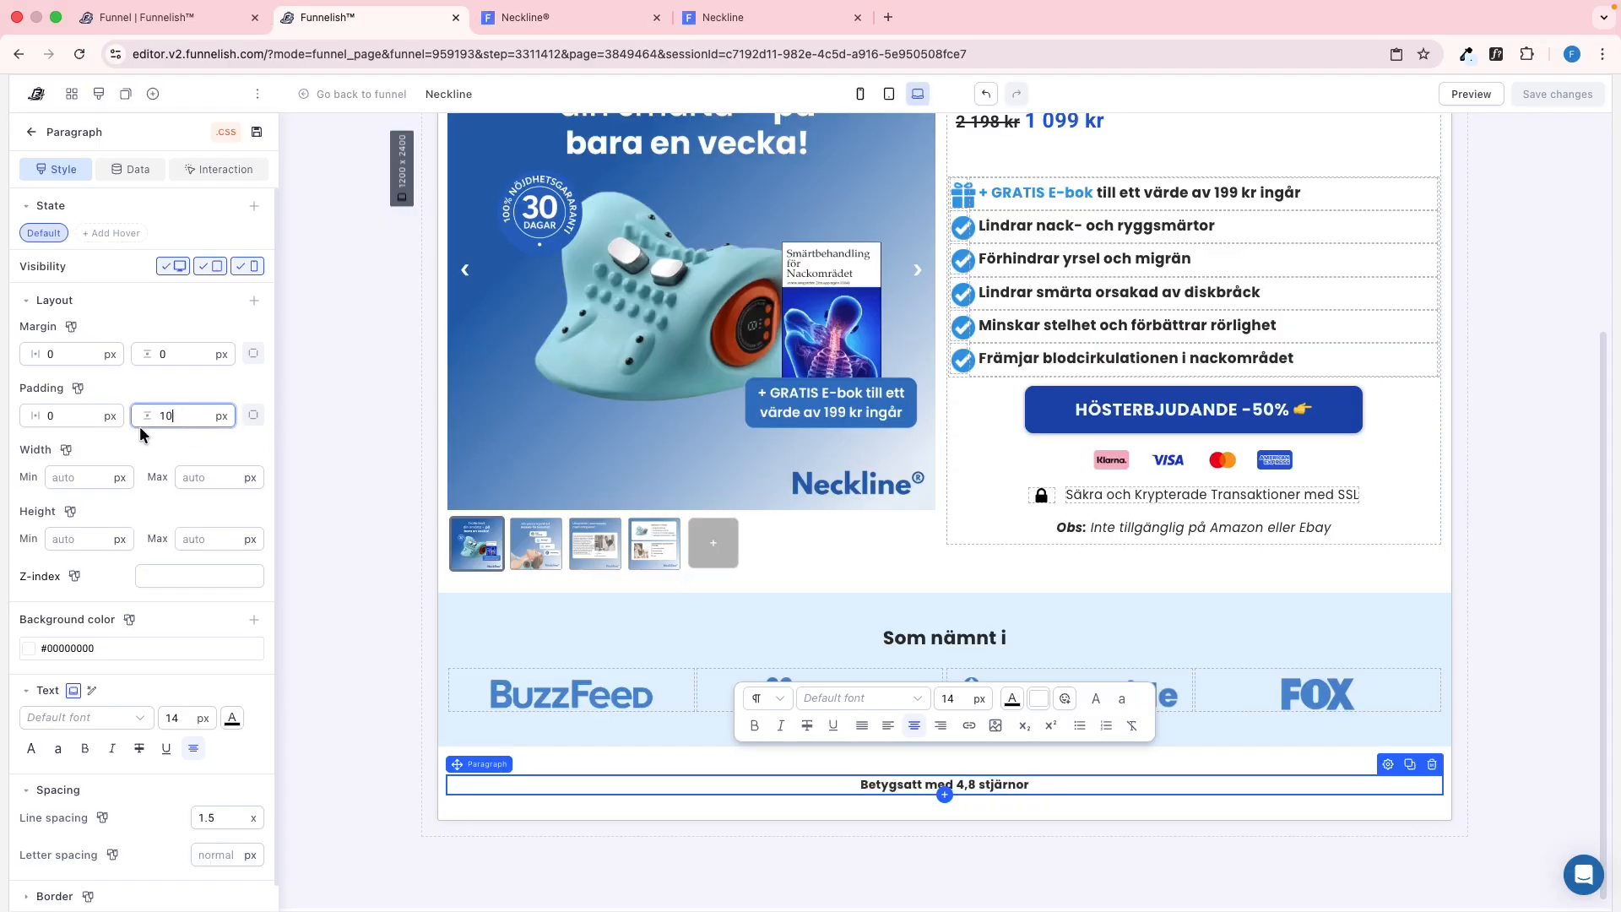
{"action": "left_click", "coordinate": [81, 418]}
{"action": "left_click", "coordinate": [254, 416]}
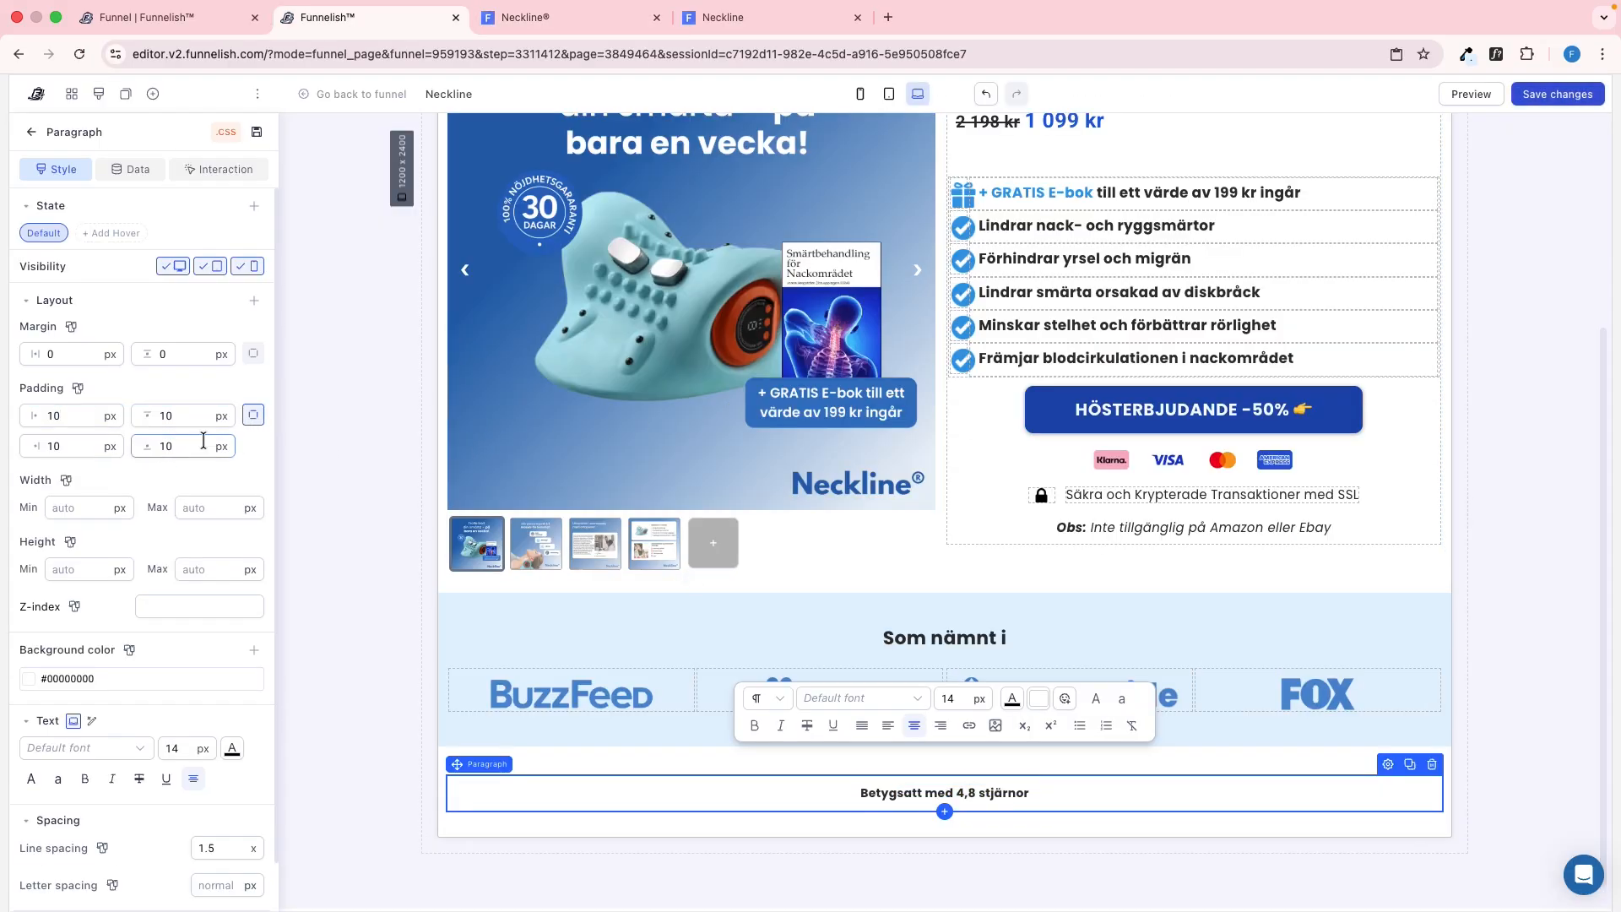
{"action": "key", "text": "BackSpace"}
{"action": "key", "text": "BackSpace"}
{"action": "type", "text": "0"}
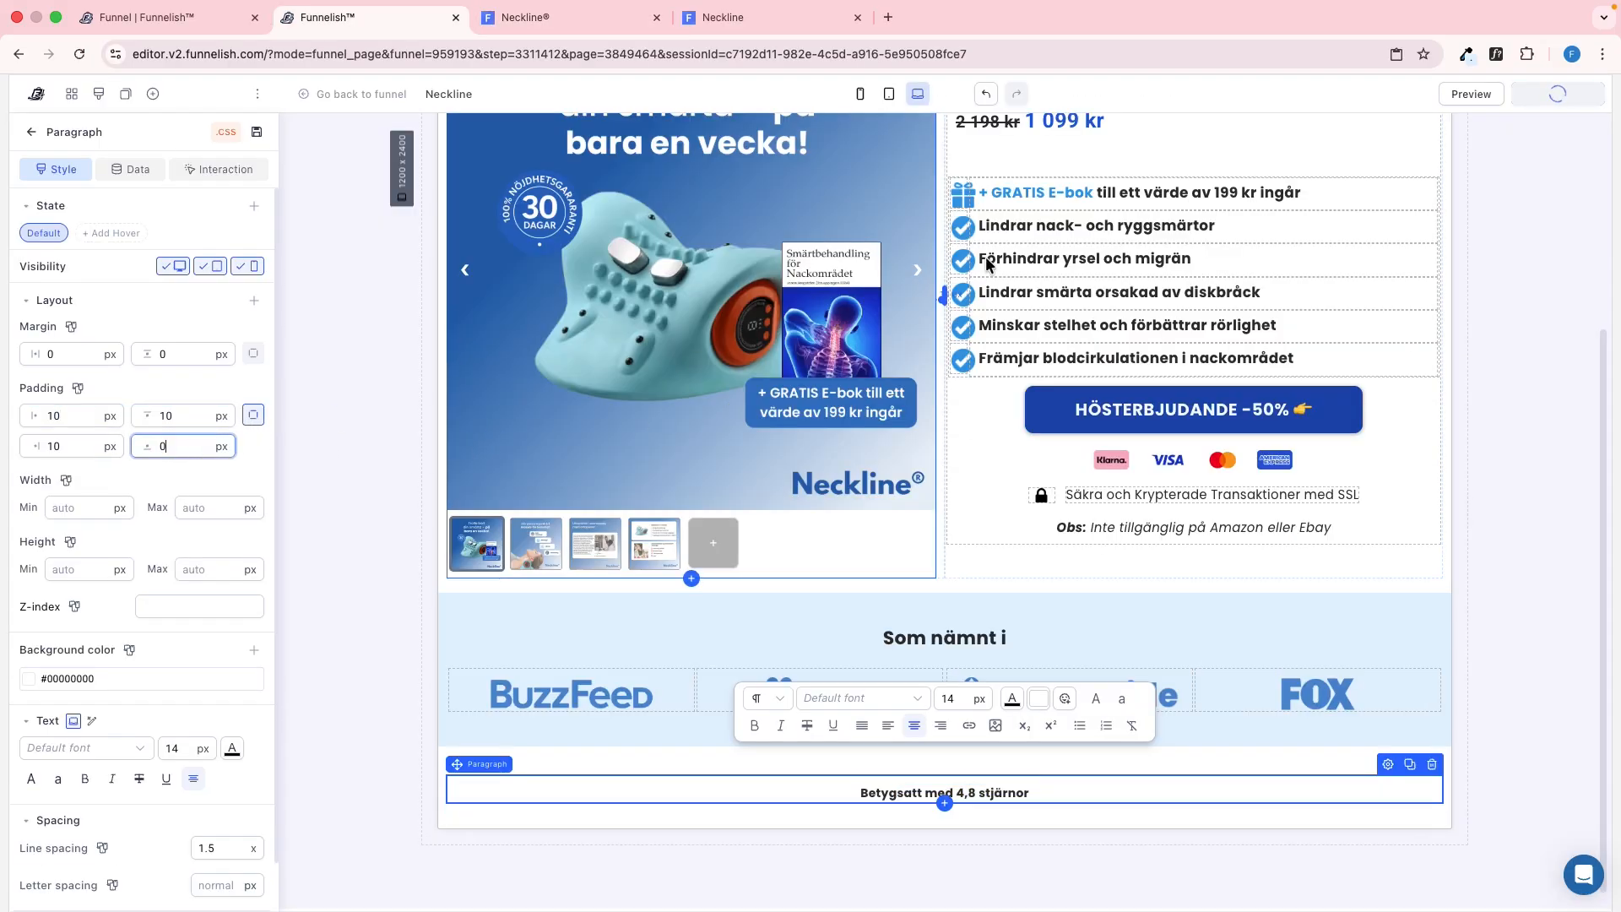
Check the rating line's font details on the reference page with WhatFont and copy its hex text colour
{"action": "left_click", "coordinate": [566, 17]}
{"action": "left_click", "coordinate": [1496, 54]}
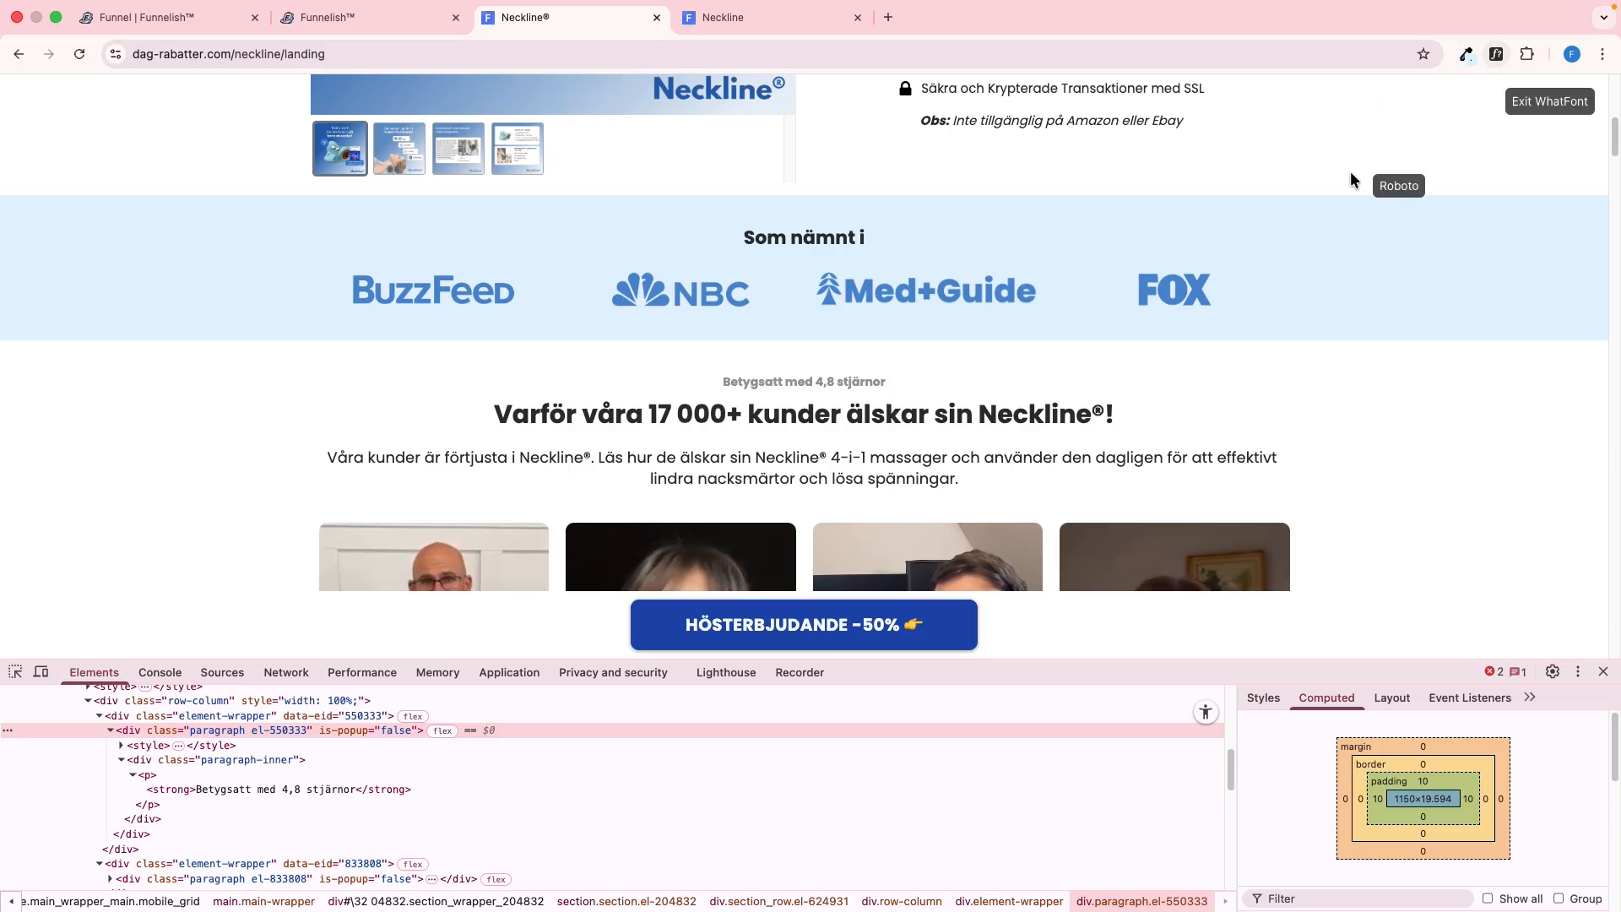
{"action": "left_click", "coordinate": [764, 383]}
{"action": "left_click", "coordinate": [975, 492]}
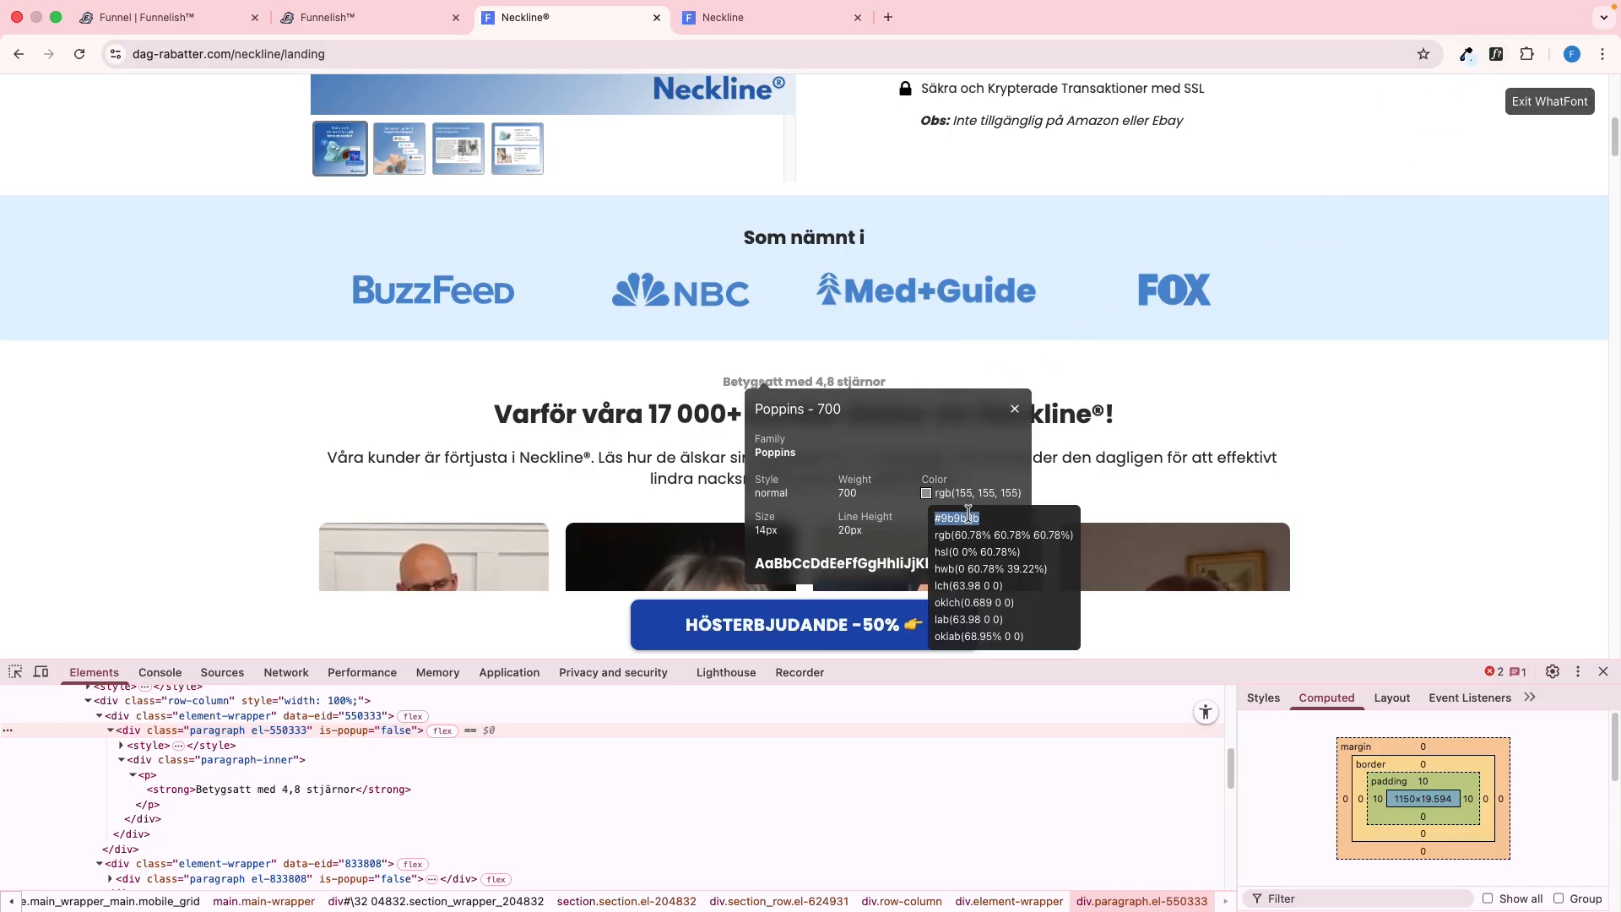
Look up the rating line's CSS on the reference page, then set the paragraph's line spacing to 1.4 and text colour to #9b9b9b
{"action": "left_click", "coordinate": [1261, 703]}
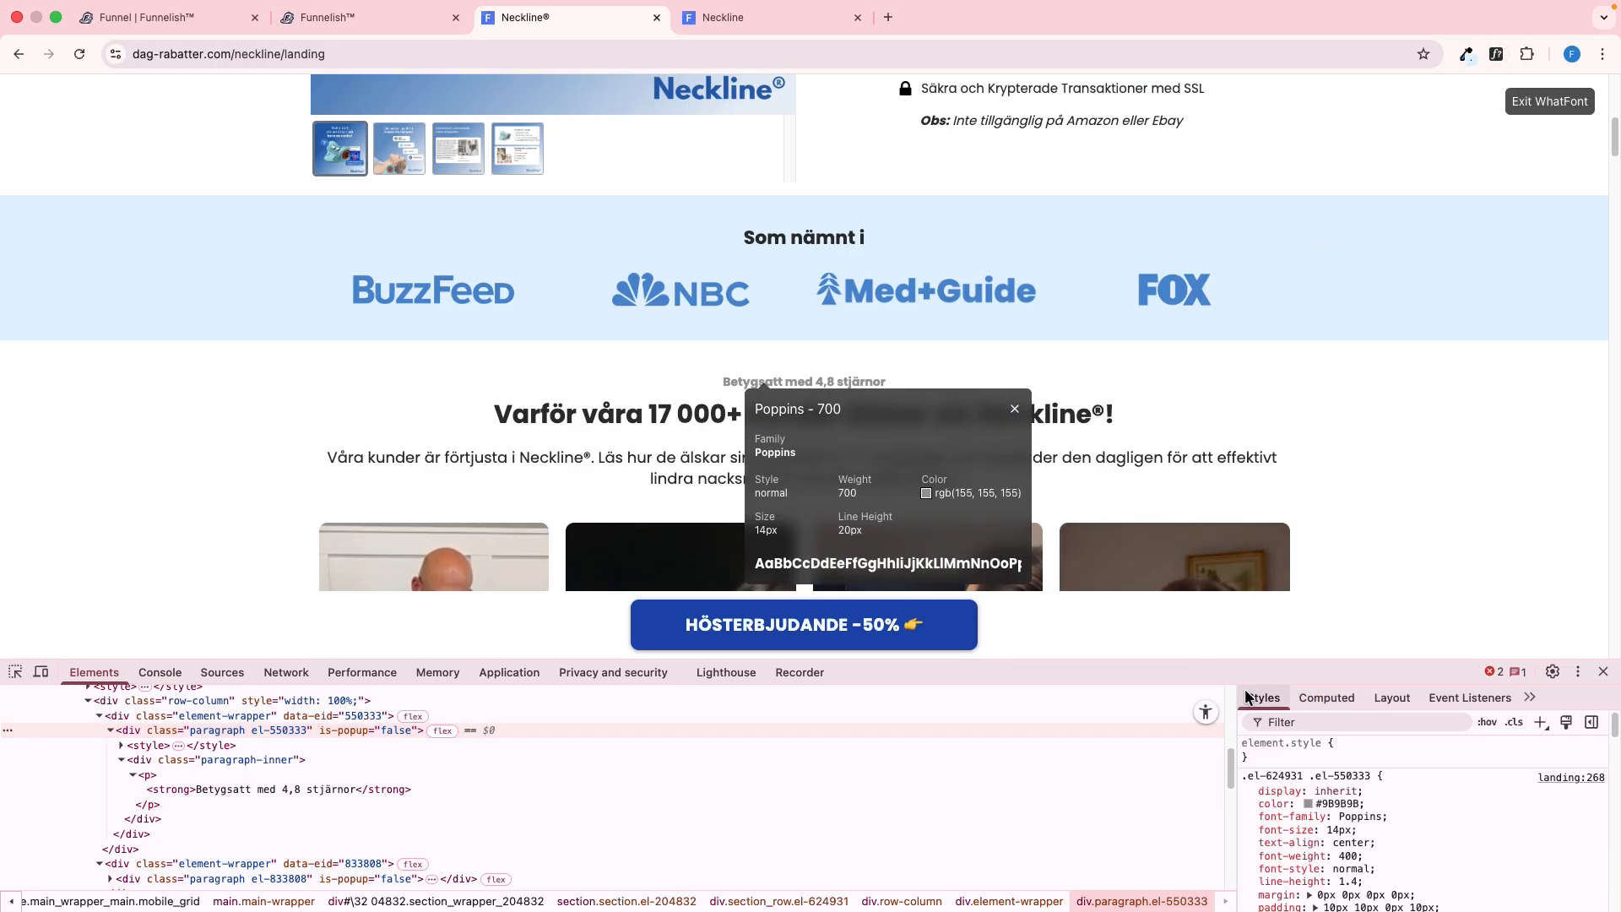
{"action": "scroll", "coordinate": [1413, 819], "scroll_direction": "down", "scroll_amount": 1}
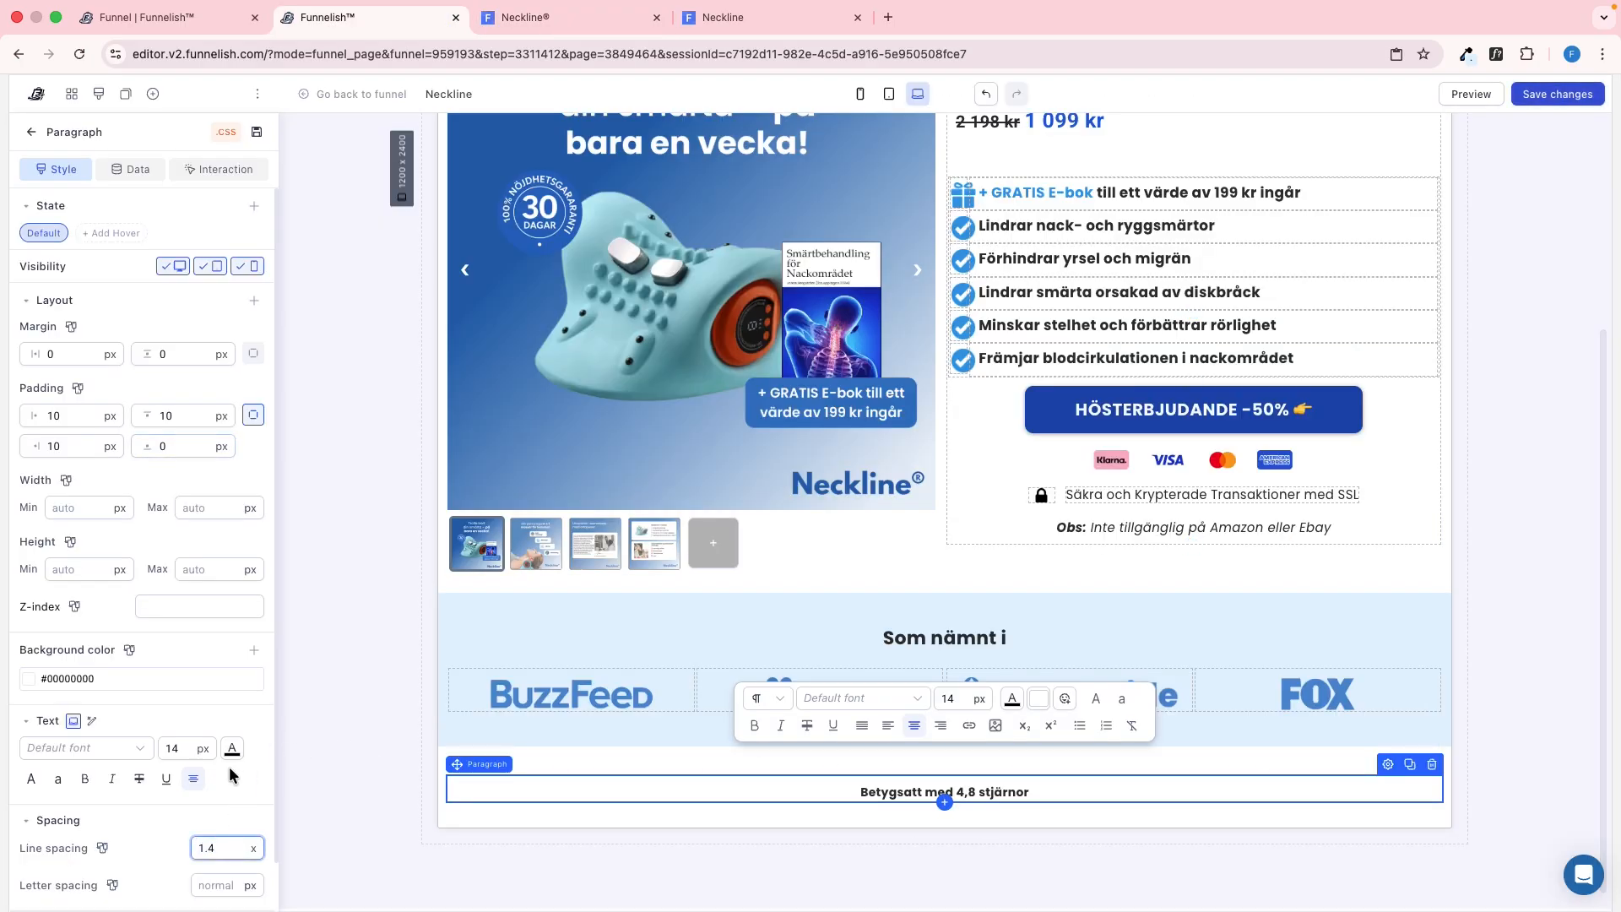
{"action": "left_click", "coordinate": [232, 749]}
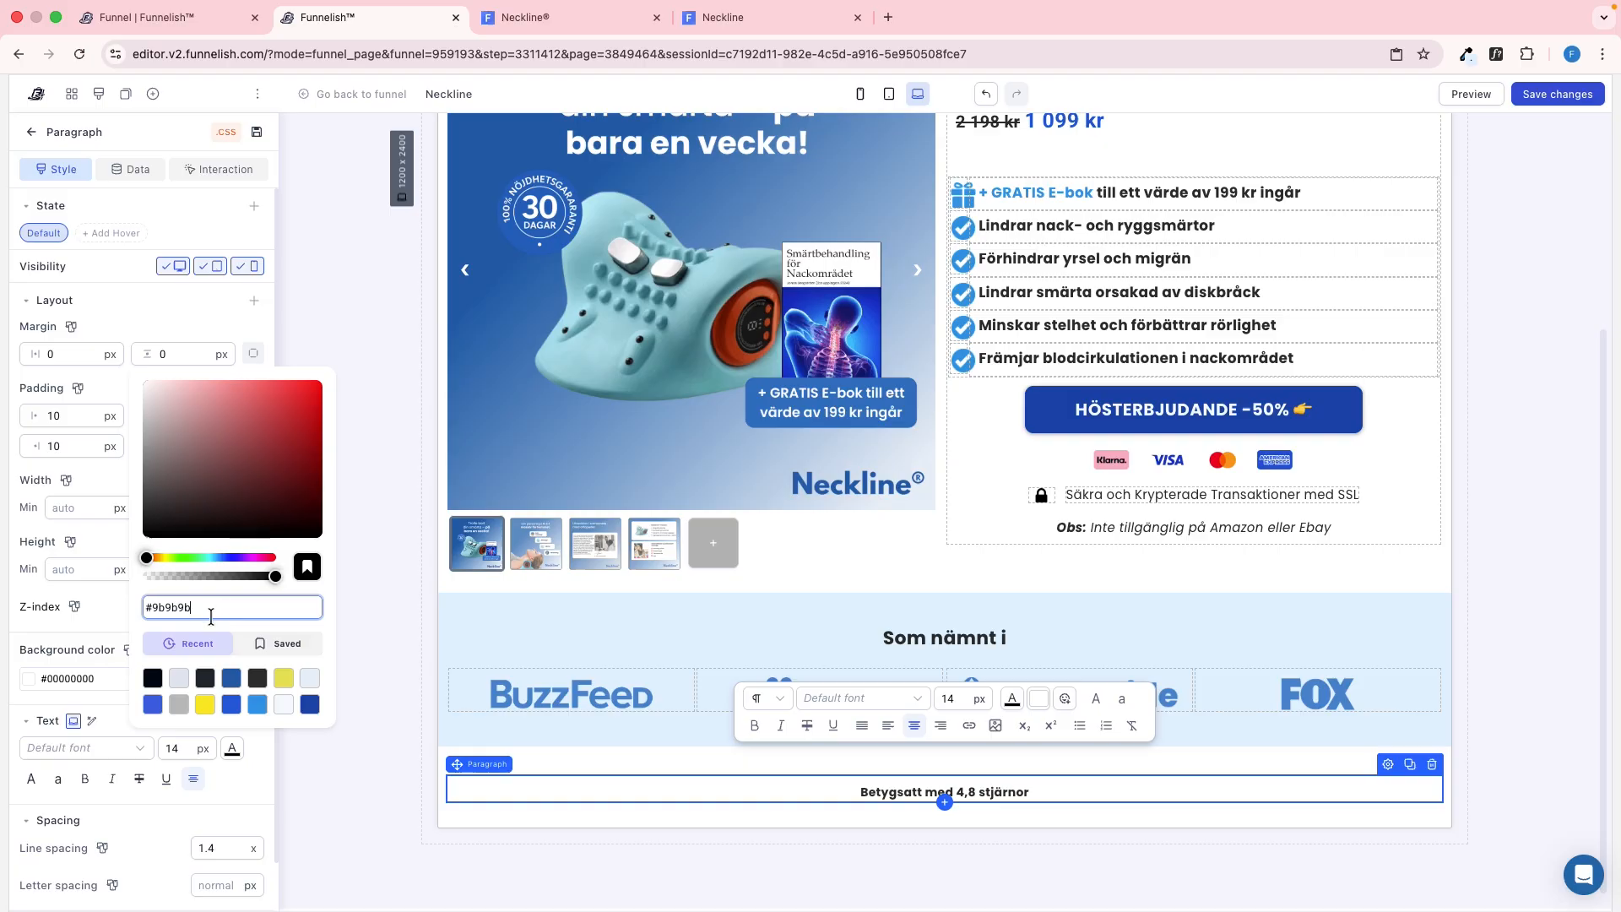
{"action": "left_click", "coordinate": [106, 622]}
{"action": "key", "text": "ctrl+Tab"}
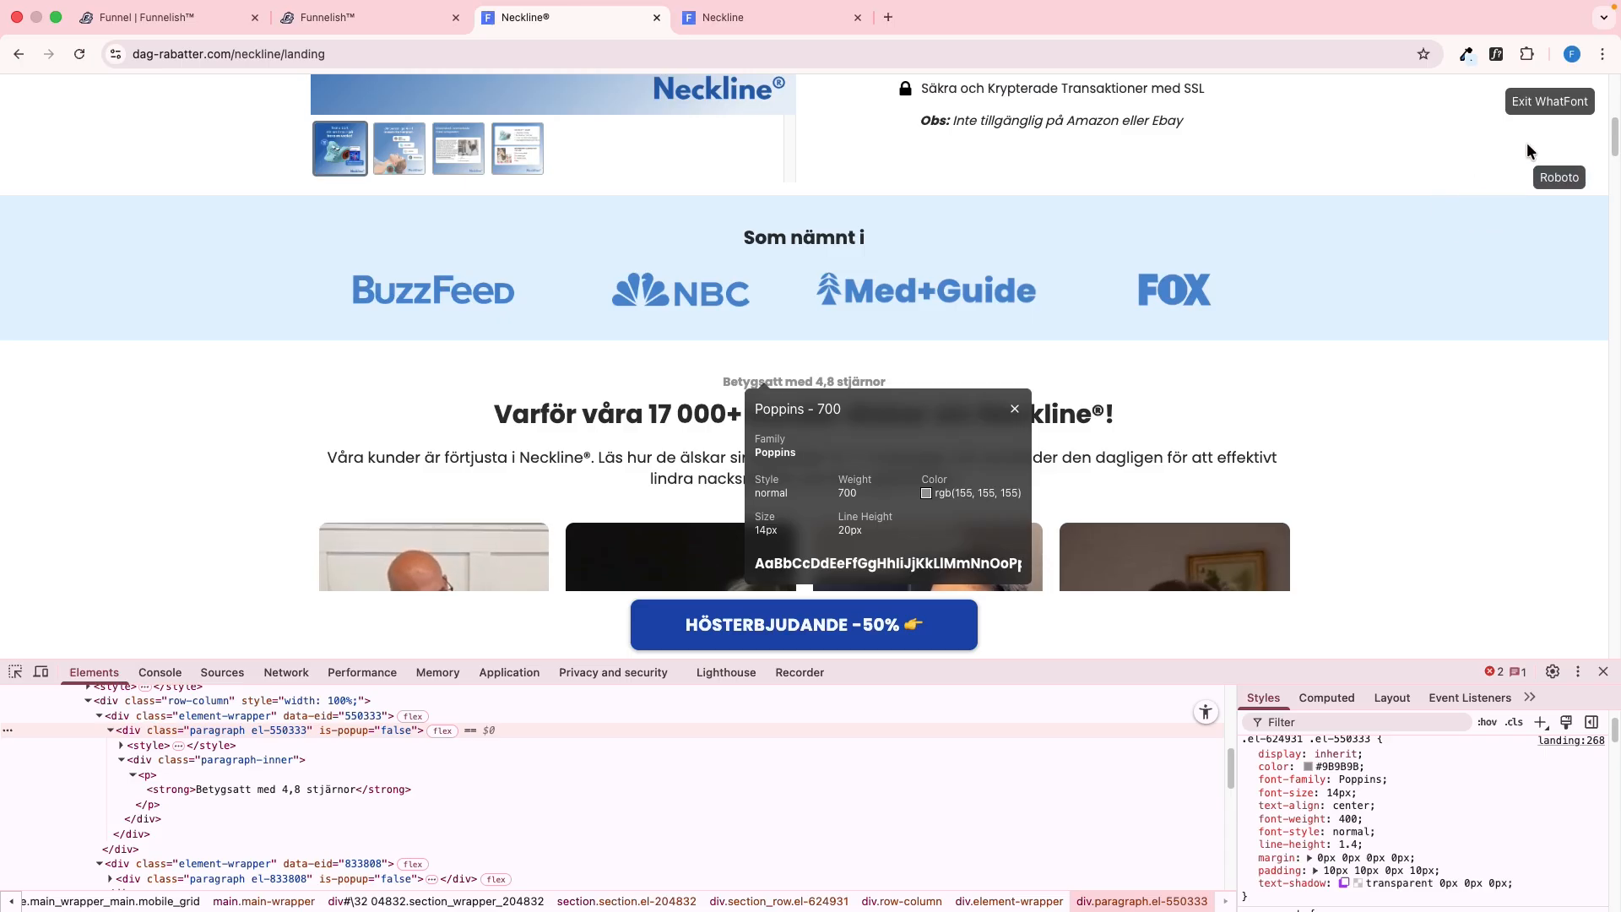
Close WhatFont, reload the preview page and compare its rating line with the reference page
{"action": "left_click", "coordinate": [1540, 106]}
{"action": "key", "text": "ctrl+Tab"}
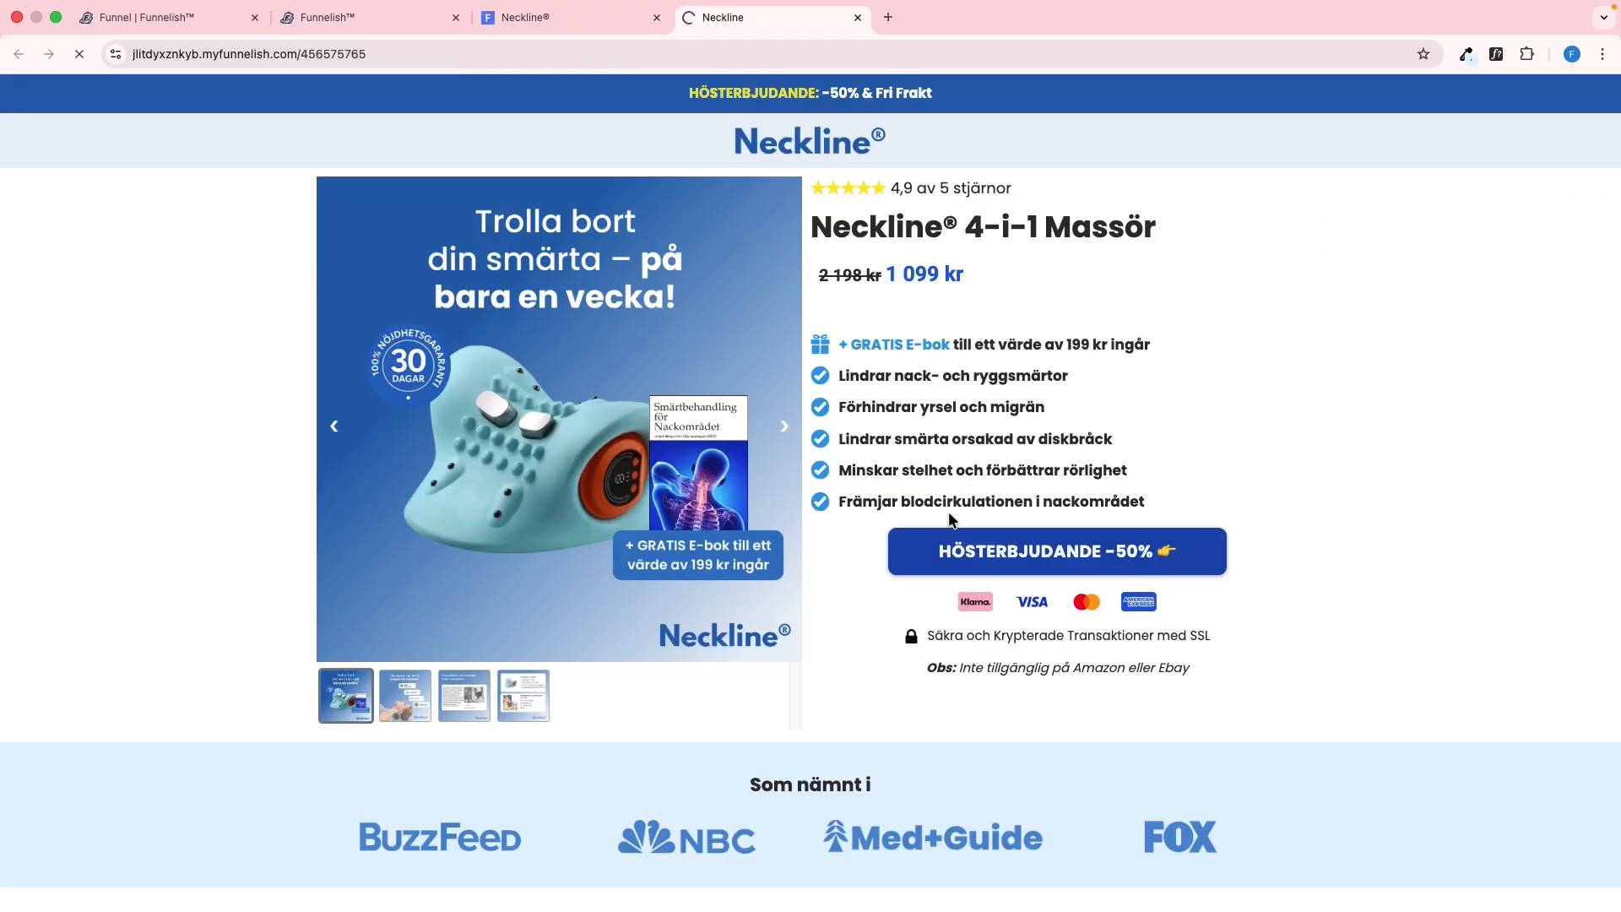
{"action": "scroll", "coordinate": [957, 740], "scroll_direction": "down", "scroll_amount": 1}
{"action": "key", "text": "ctrl+shift+Tab"}
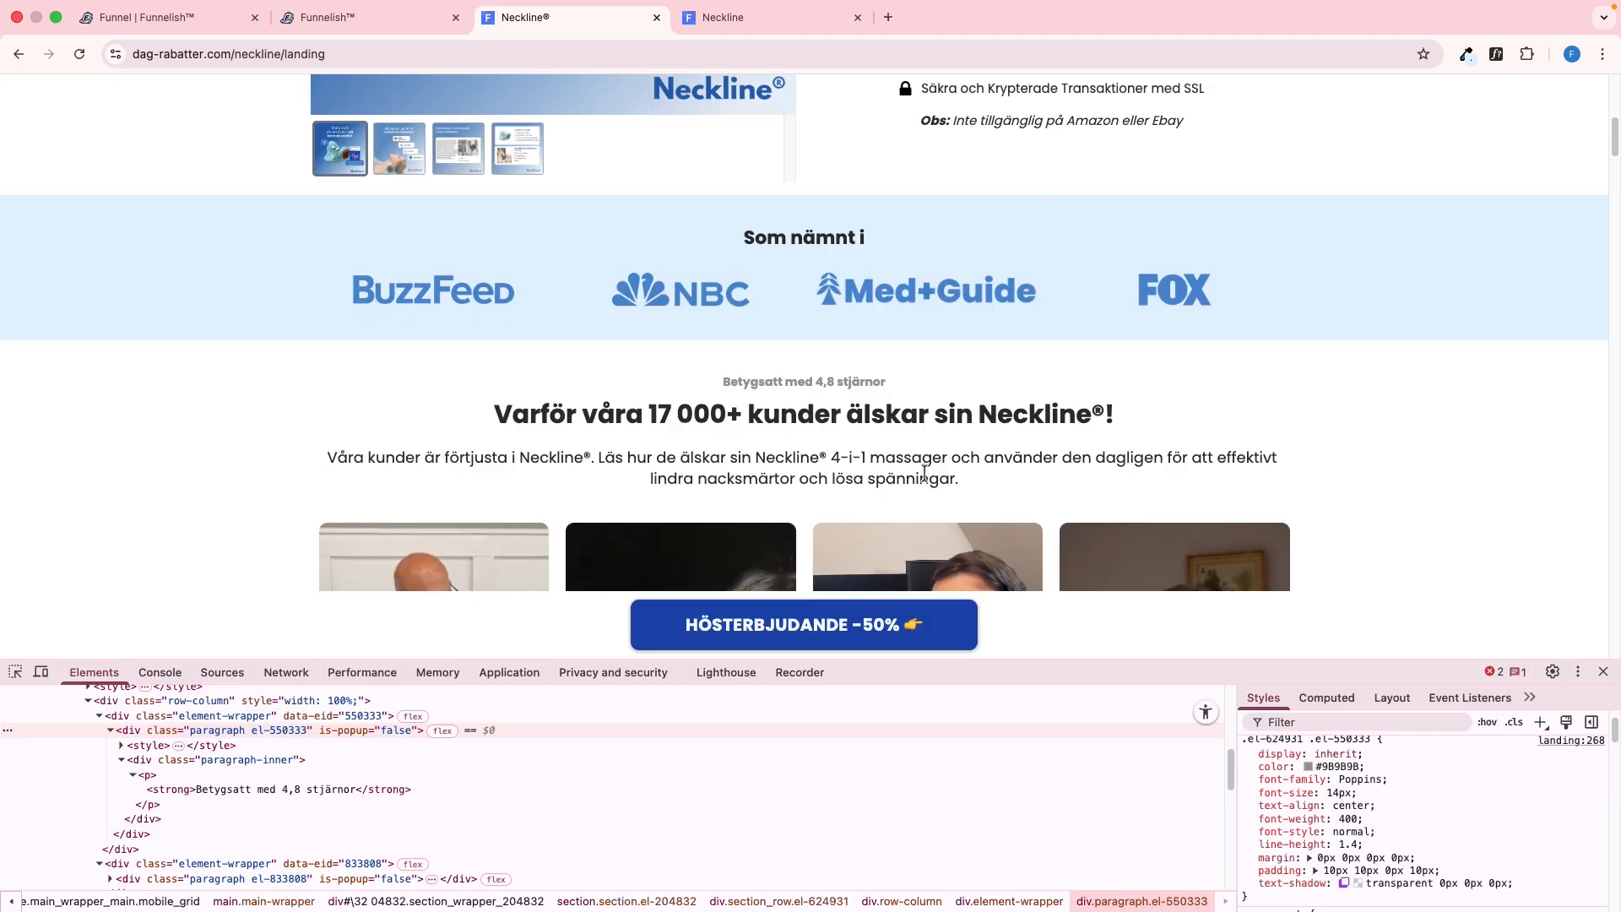
Copy the heading "Varför våra 17 000+ kunder älskar sin Neckline®!" from the reference page and inspect its font size and colour
{"action": "left_click_drag", "start_coordinate": [537, 422], "coordinate": [1118, 405]}
{"action": "key", "text": "ctrl+c"}
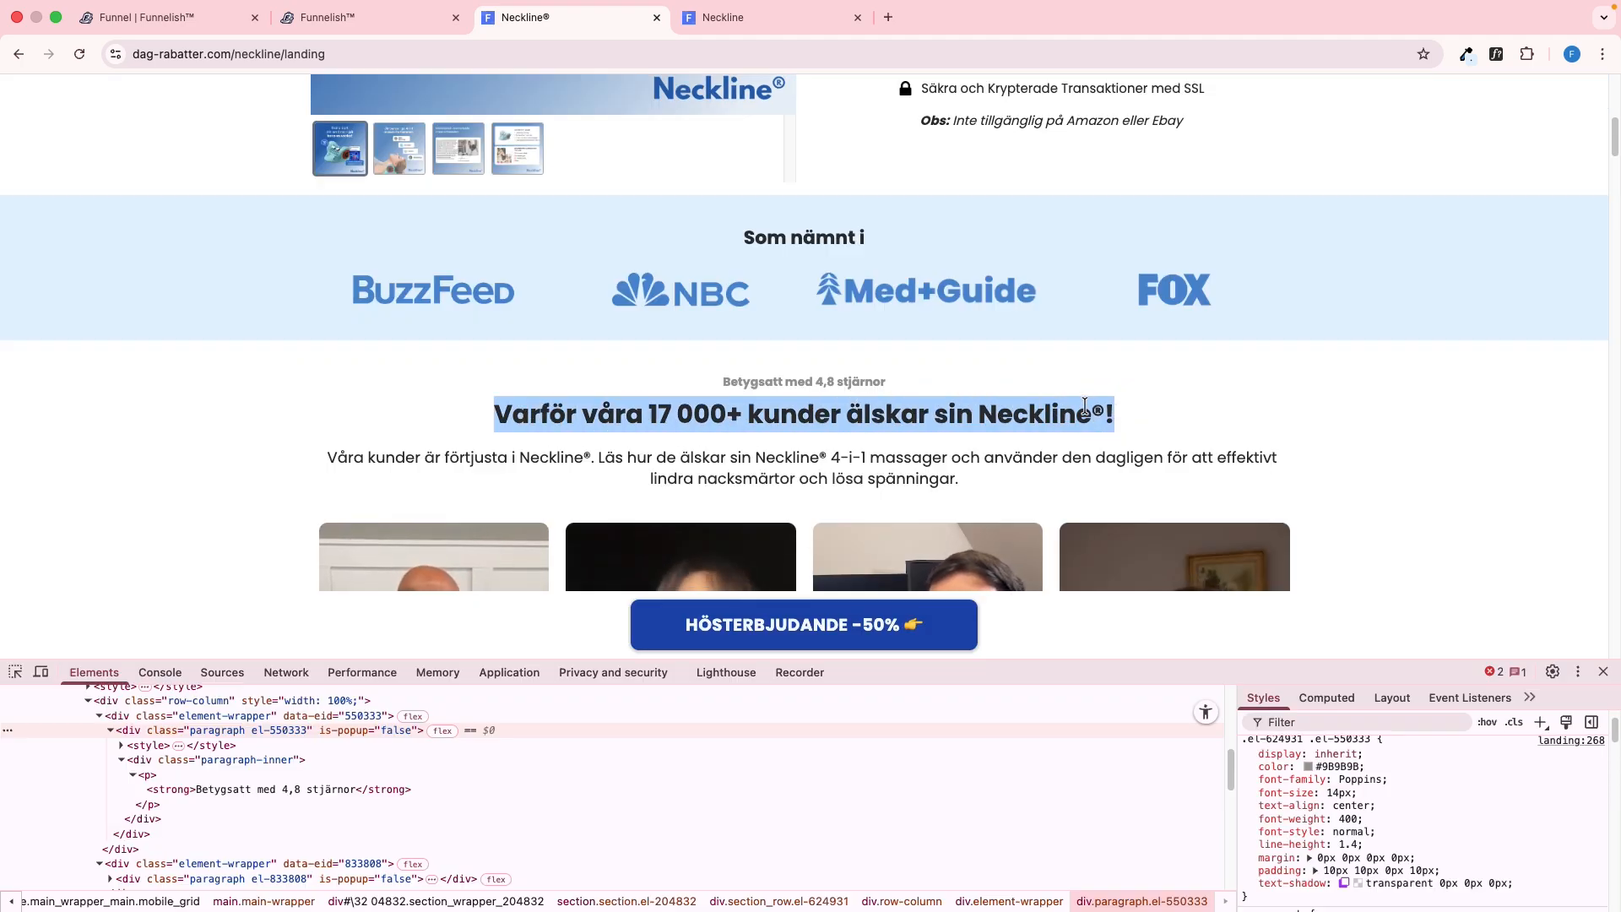
{"action": "left_click", "coordinate": [1053, 411]}
{"action": "left_click", "coordinate": [15, 671]}
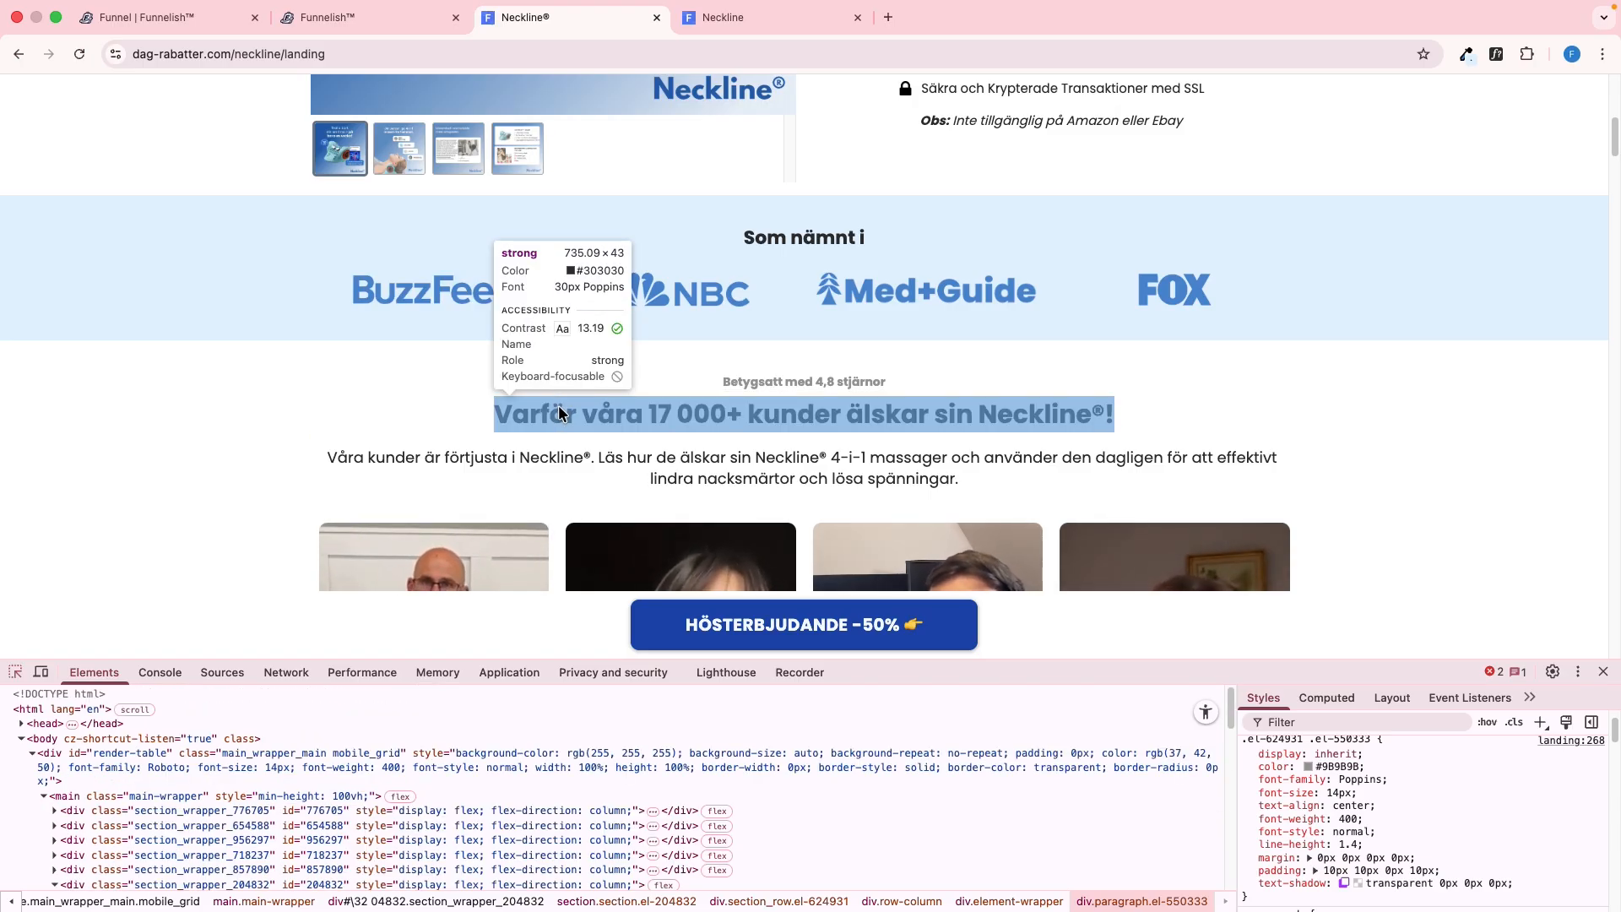
{"action": "key", "text": "ctrl+shift+Tab"}
Add a paragraph below the rating line with 0 margins, a 30 px font size and bold text
{"action": "left_click", "coordinate": [944, 801]}
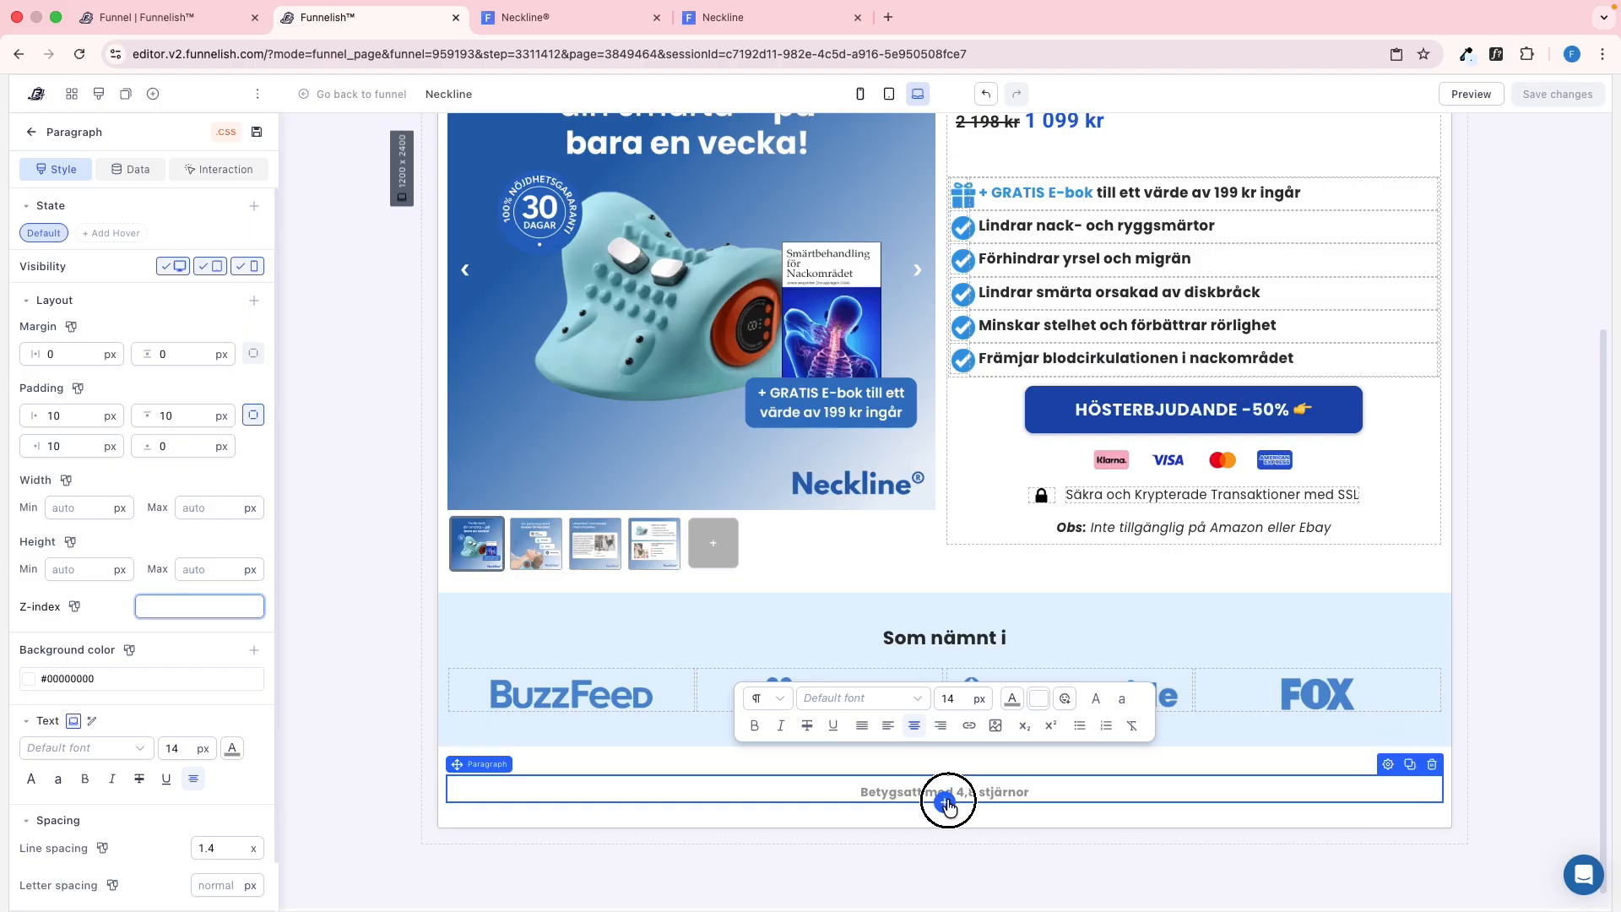
{"action": "left_click", "coordinate": [308, 456]}
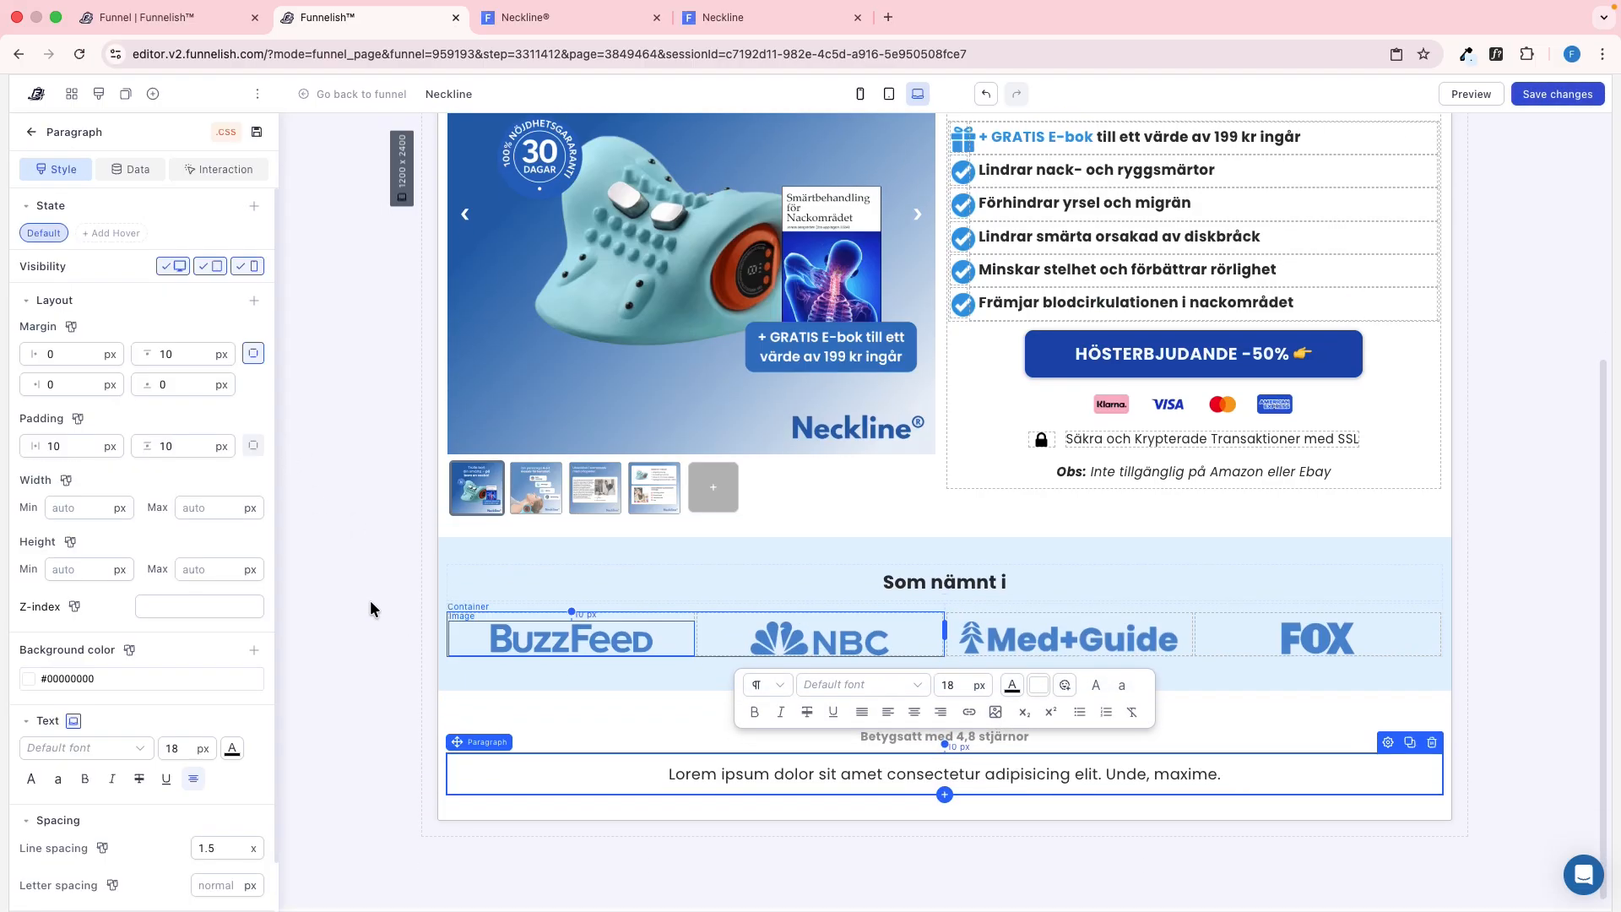
{"action": "left_click", "coordinate": [234, 670]}
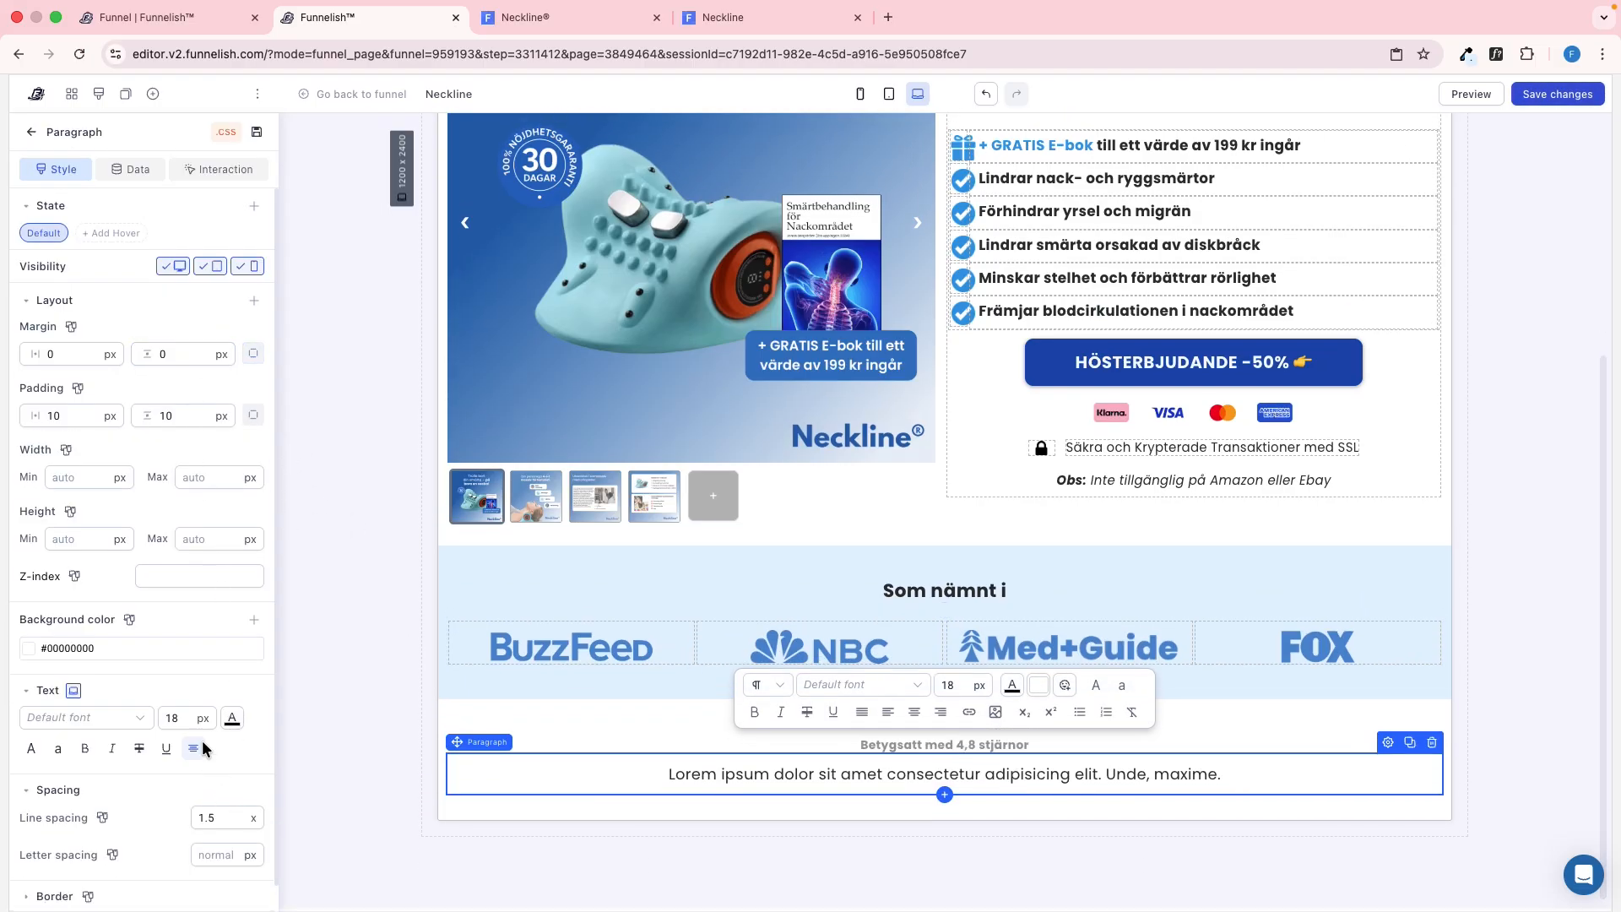
{"action": "type", "text": "30"}
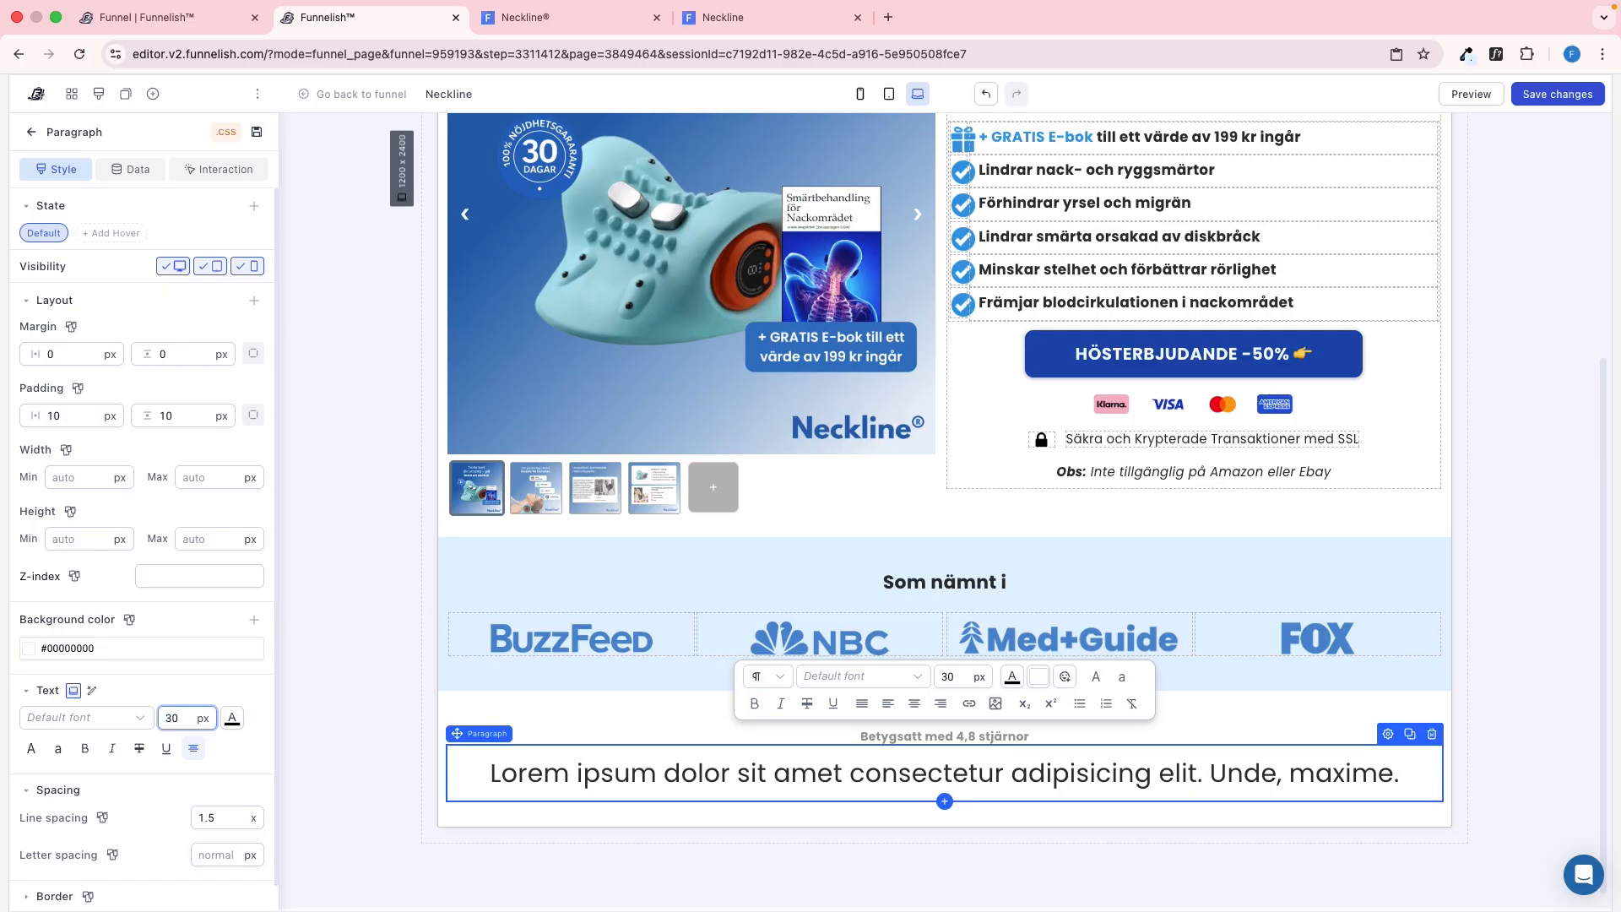
{"action": "left_click", "coordinate": [86, 749]}
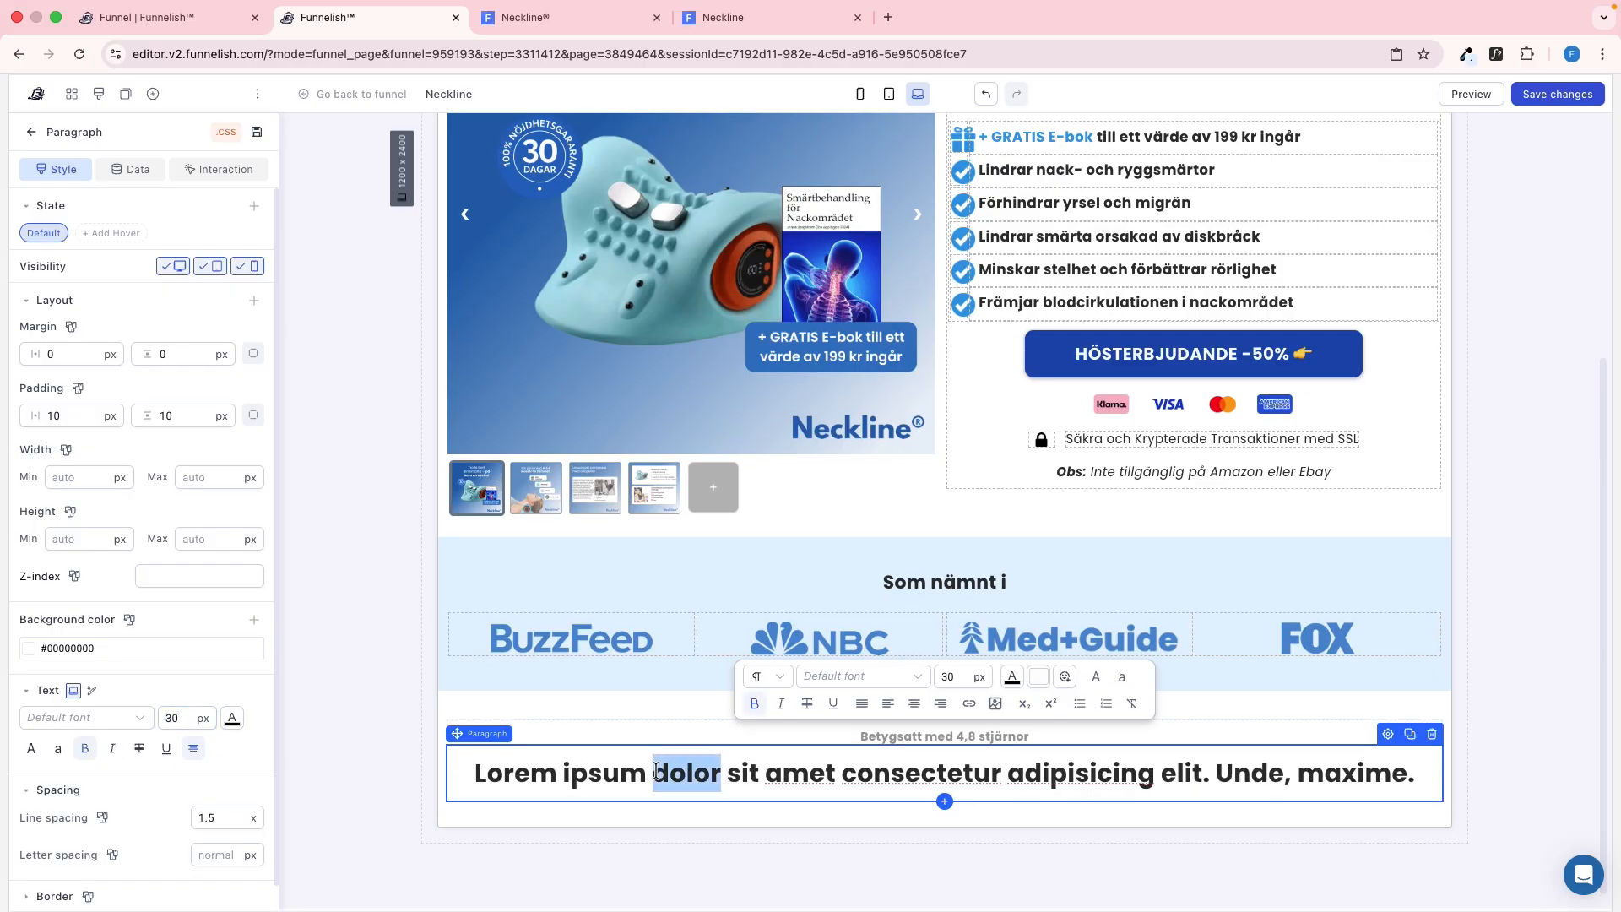
Replace the new paragraph's placeholder text with the copied "Varför våra 17 000+ kunder älskar sin Neckline®!" and save
{"action": "key", "text": "ctrl+a"}
{"action": "key", "text": "ctrl+v"}
{"action": "key", "text": "BackSpace"}
{"action": "key", "text": "super+s"}
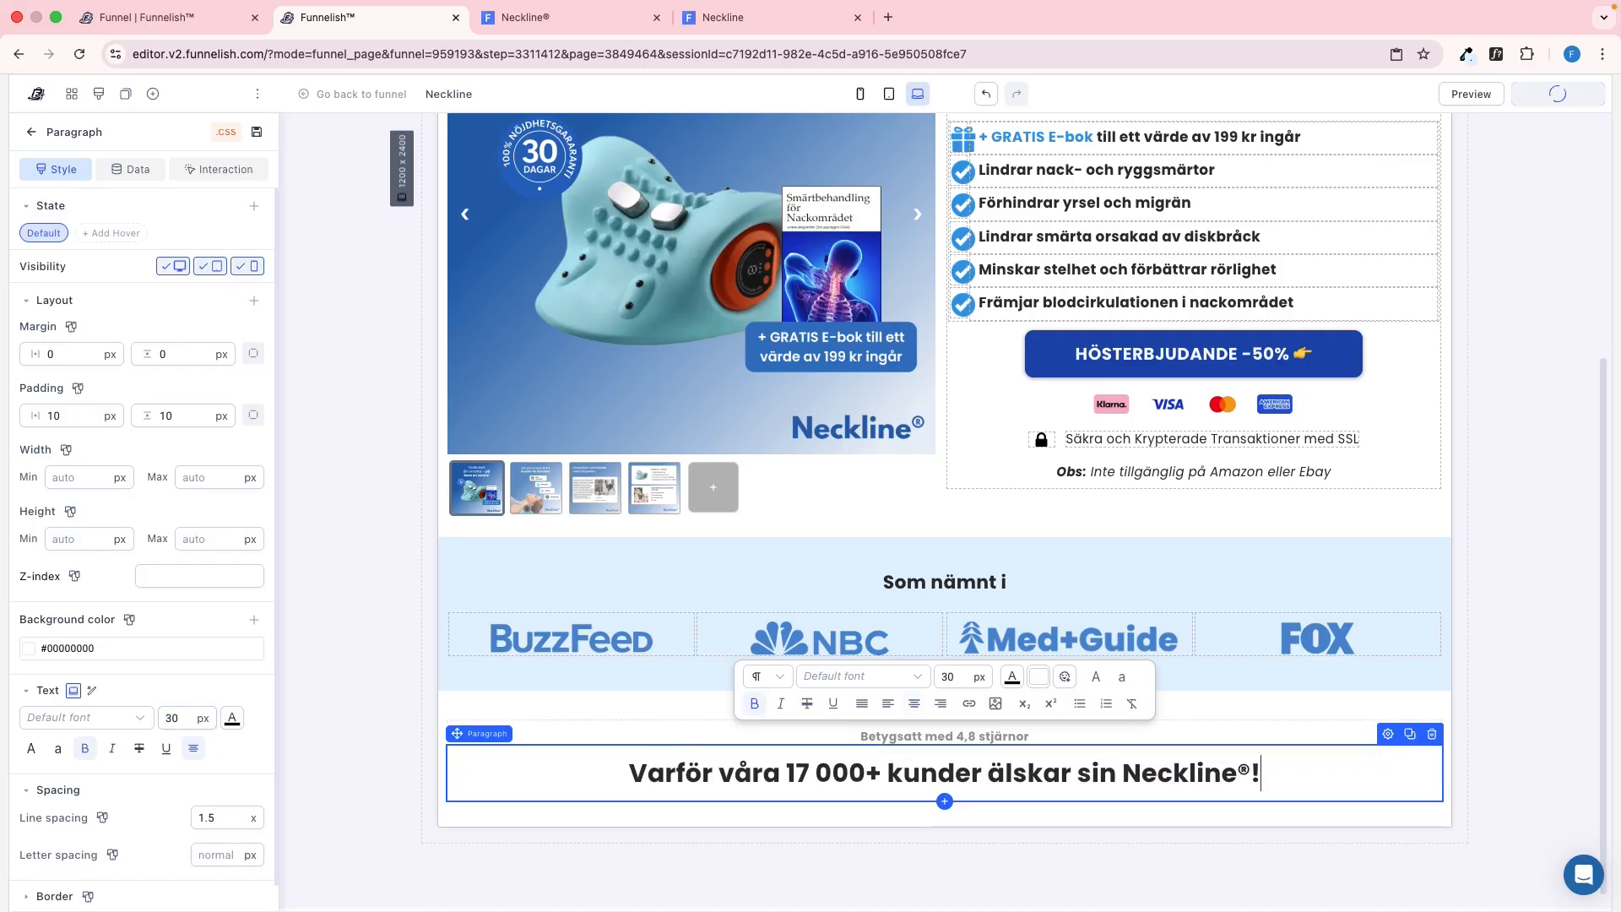
Look up the heading's padding on the reference page, then set the new heading's top padding to 7 px
{"action": "key", "text": "ctrl+Tab"}
{"action": "left_click", "coordinate": [892, 418]}
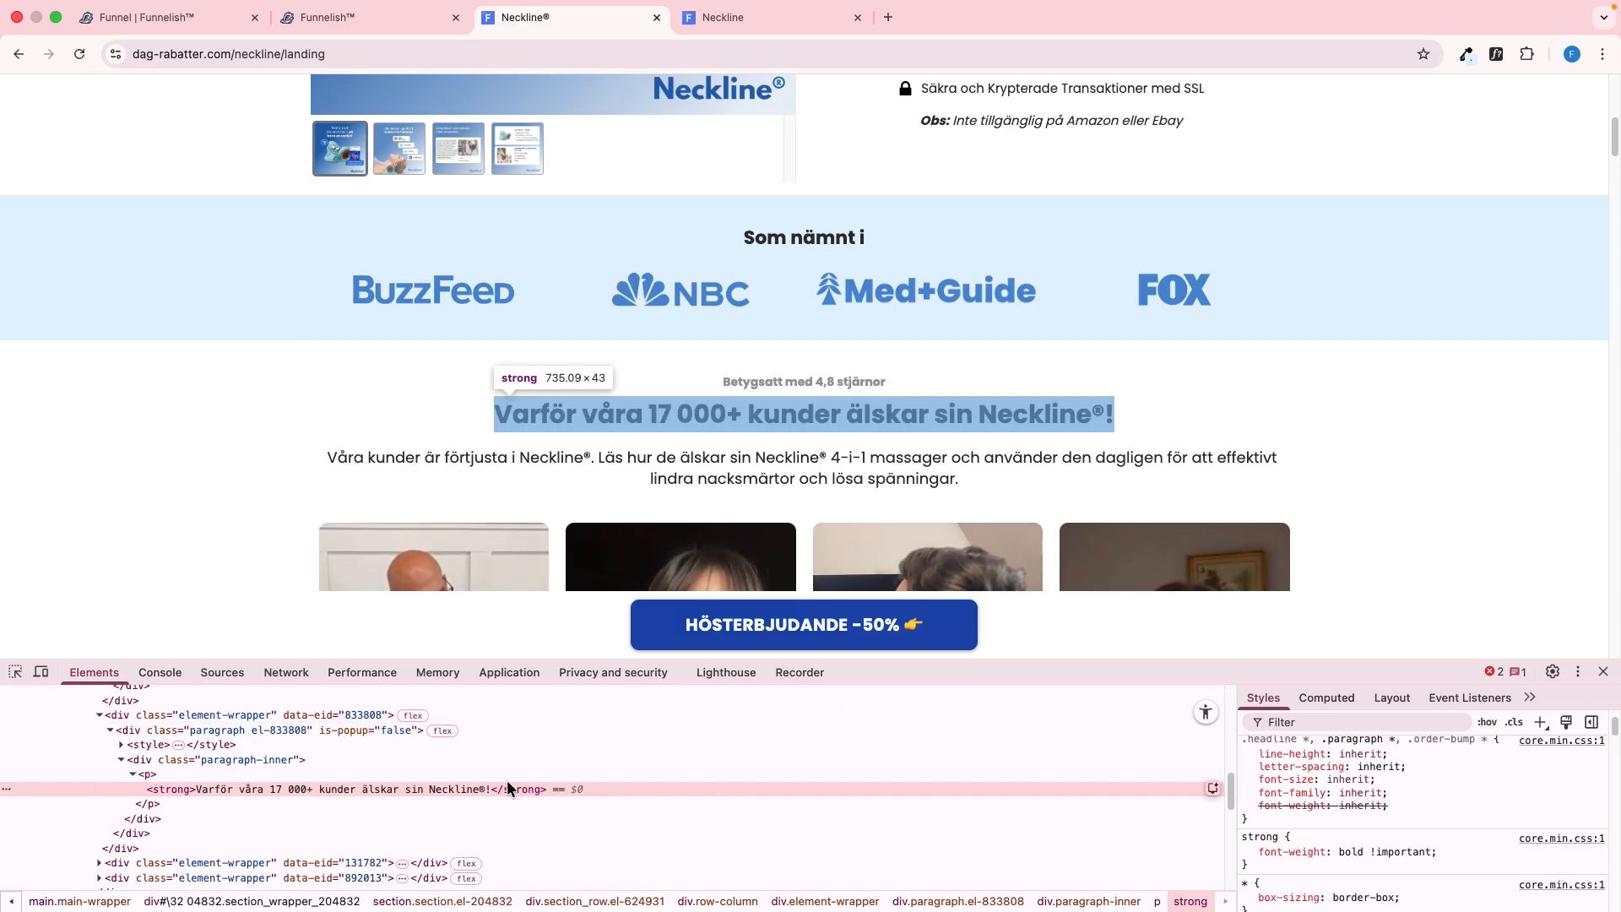
{"action": "left_click", "coordinate": [402, 724]}
{"action": "left_click", "coordinate": [1332, 697]}
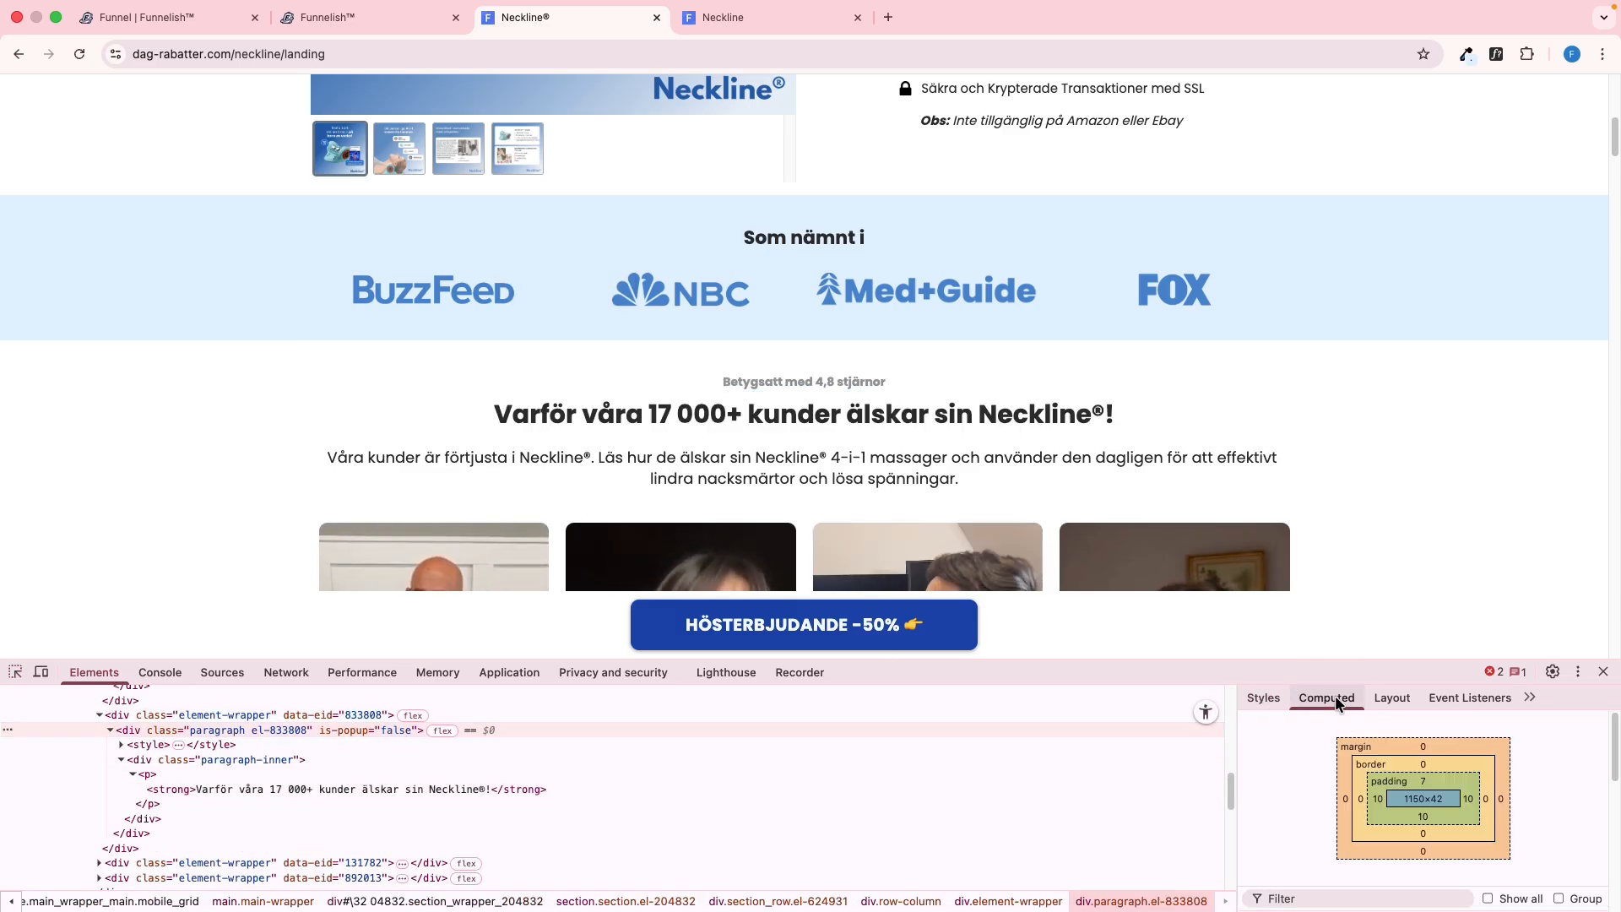
{"action": "key", "text": "ctrl+shift+Tab"}
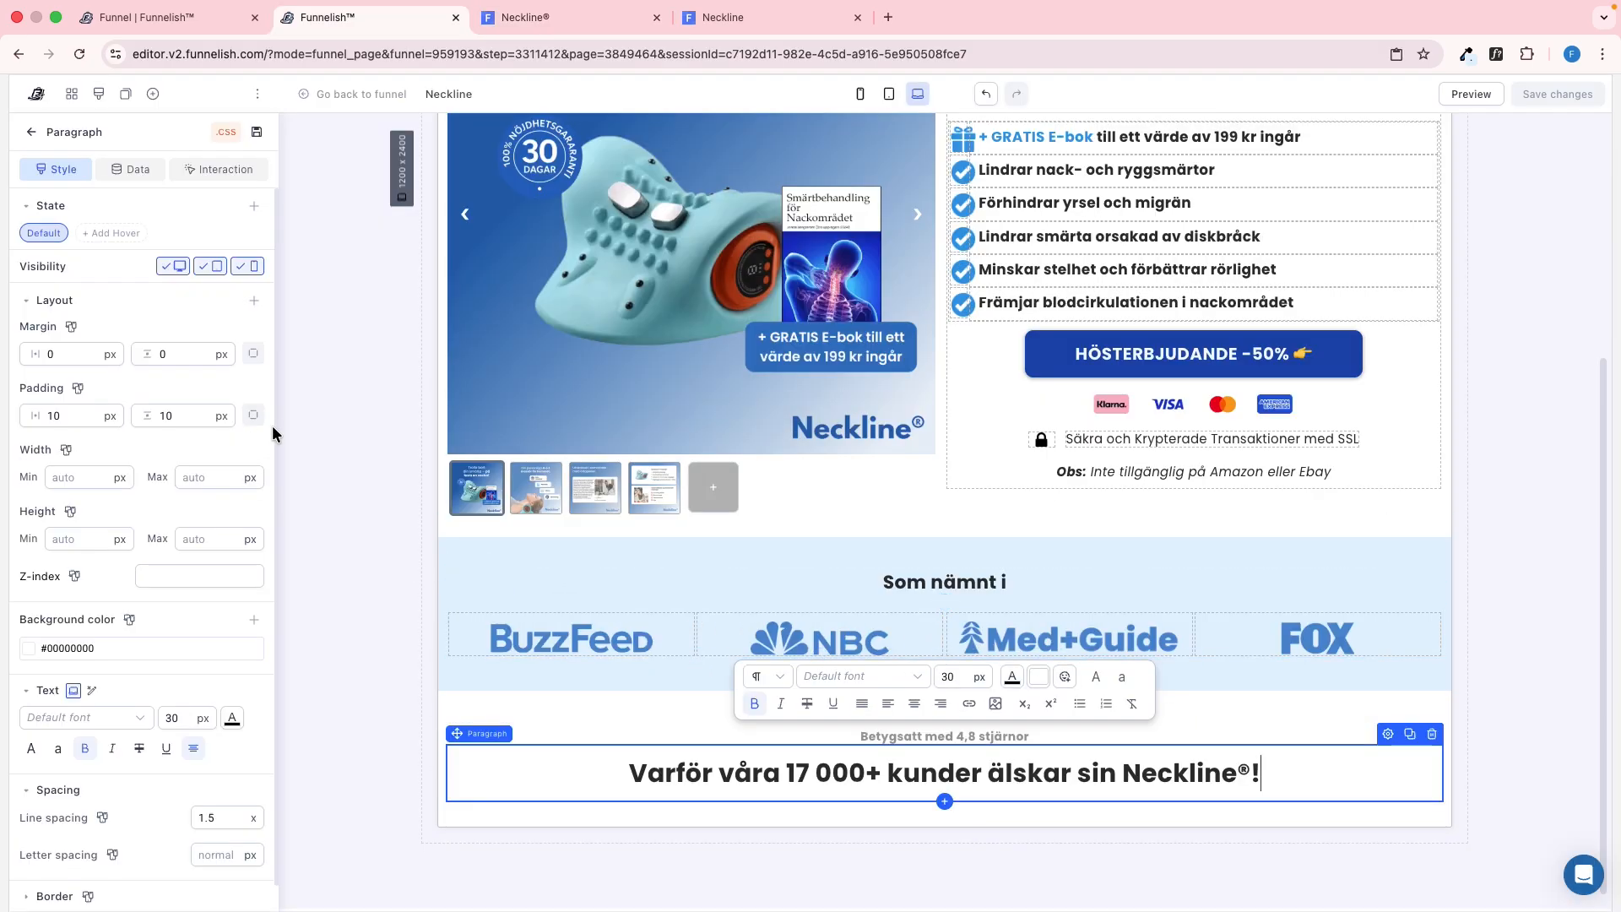
{"action": "left_click", "coordinate": [253, 414]}
{"action": "type", "text": "7"}
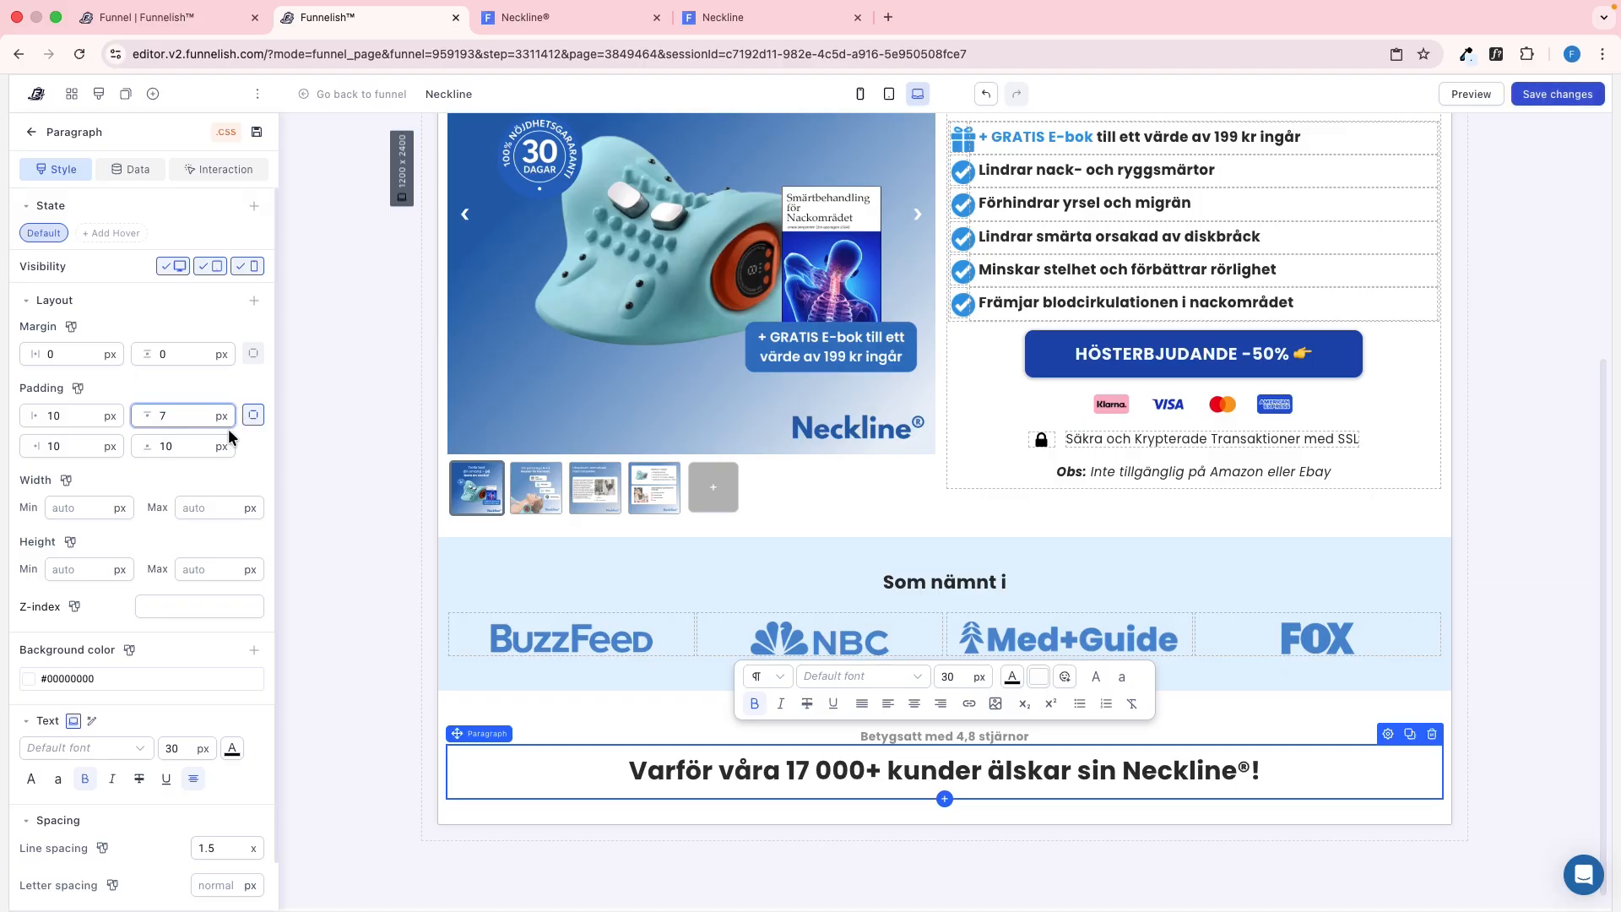
Check the heading's font details on the reference page with WhatFont and copy its hex text colour
{"action": "key", "text": "ctrl+Tab"}
{"action": "left_click", "coordinate": [1496, 54]}
{"action": "left_click", "coordinate": [968, 411]}
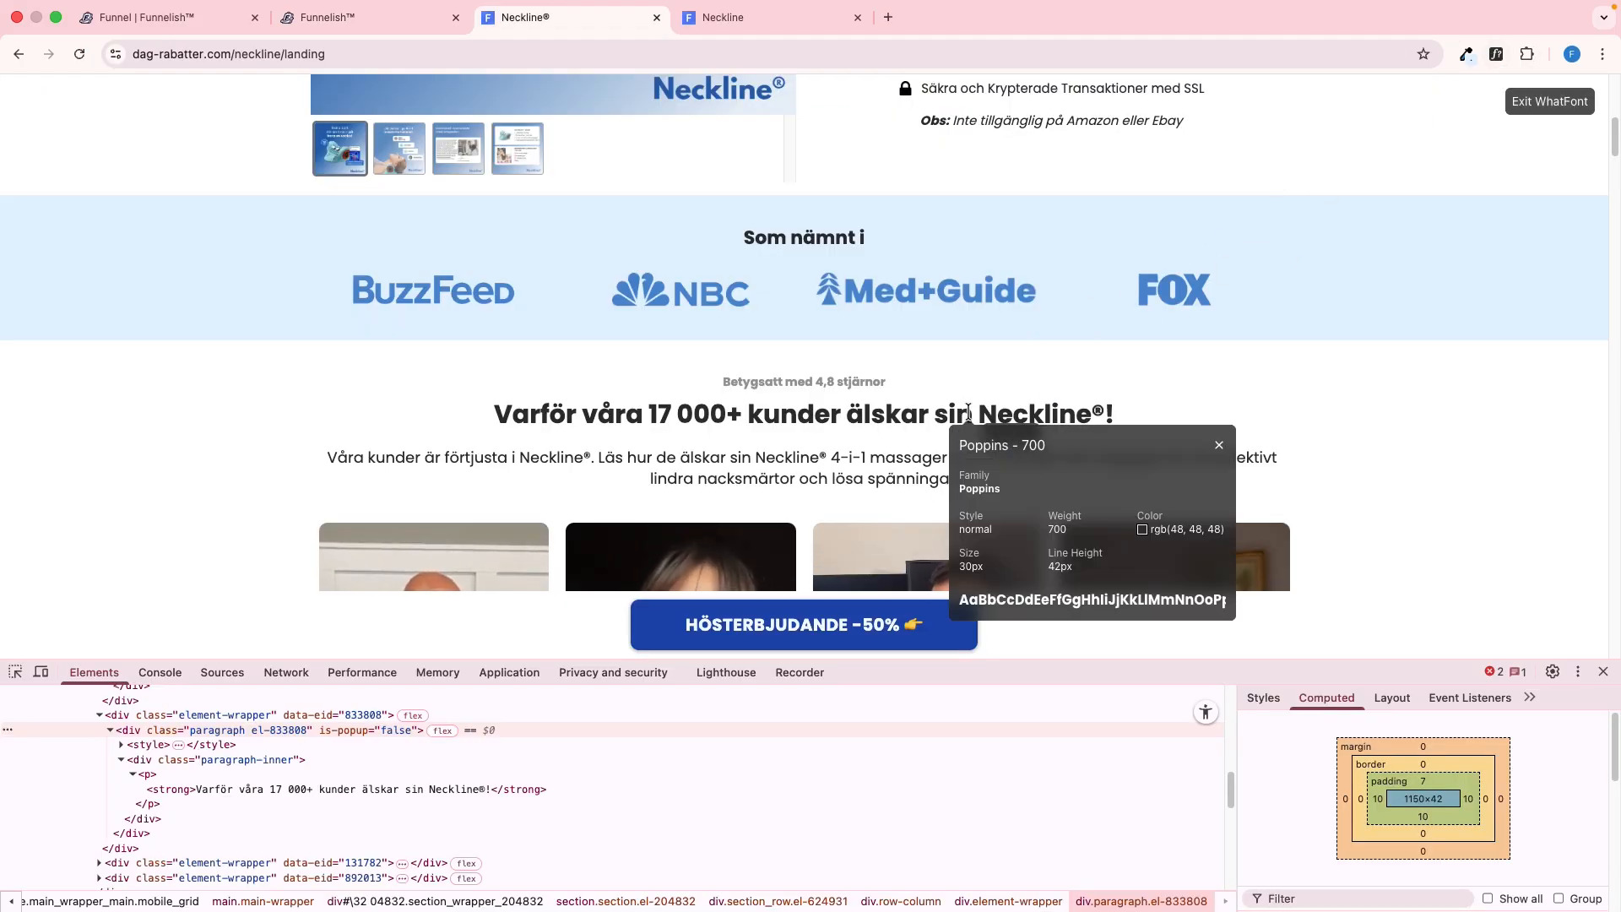
{"action": "double_click", "coordinate": [1168, 554]}
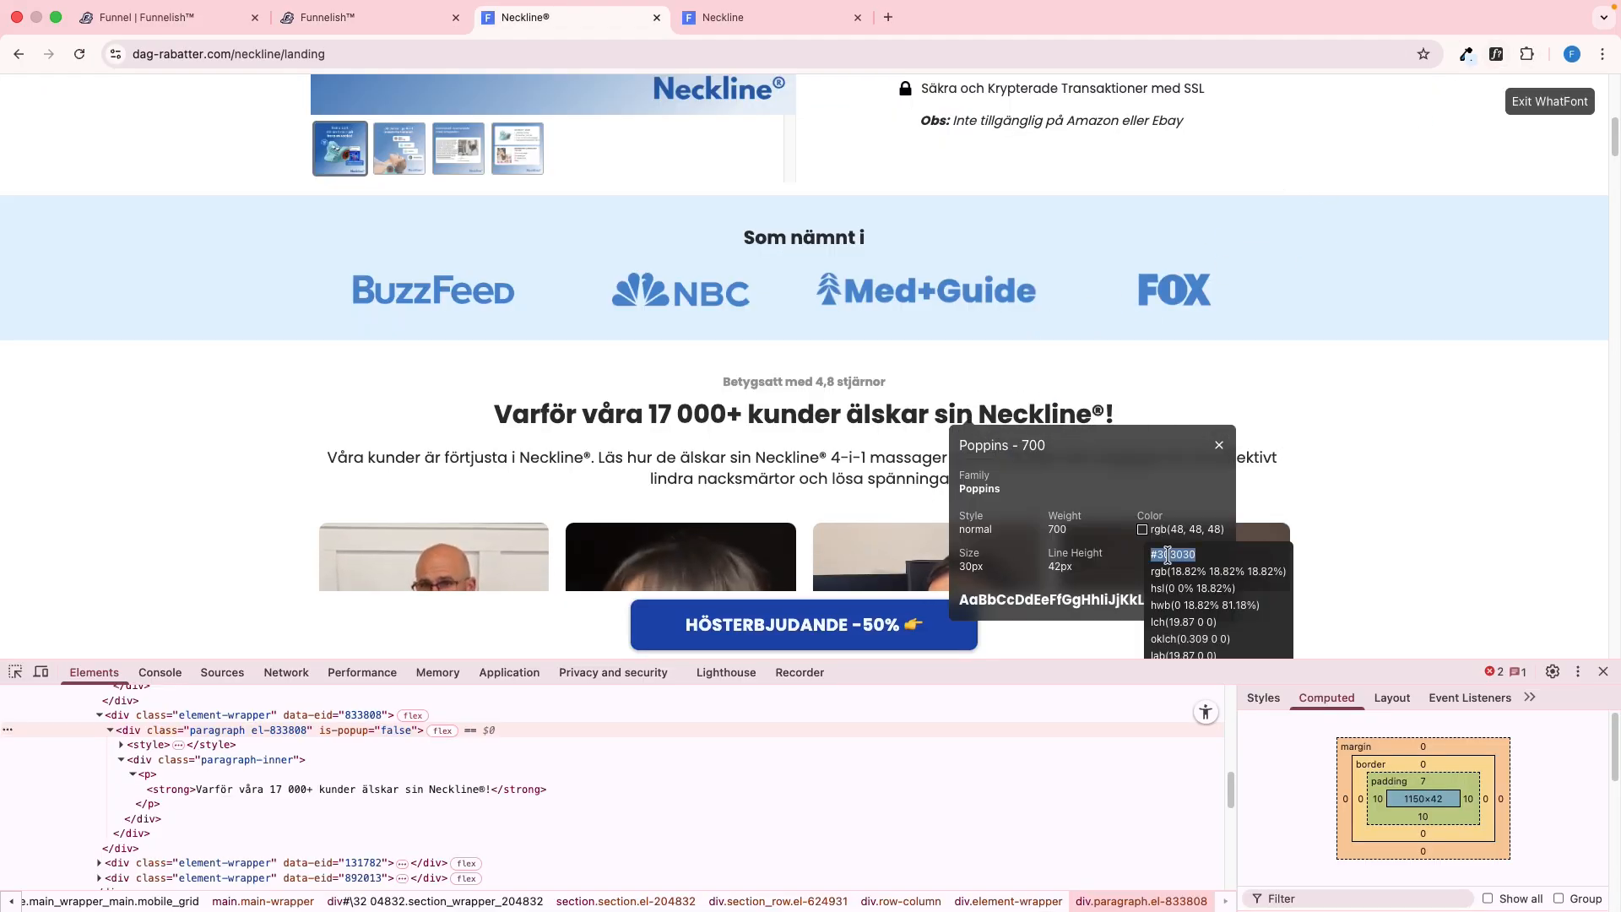
Look up the heading's CSS on the reference page, set its line spacing to 1.4 and text colour to #303030, and save
{"action": "left_click", "coordinate": [1289, 694]}
{"action": "key", "text": "ctrl+shift+Tab"}
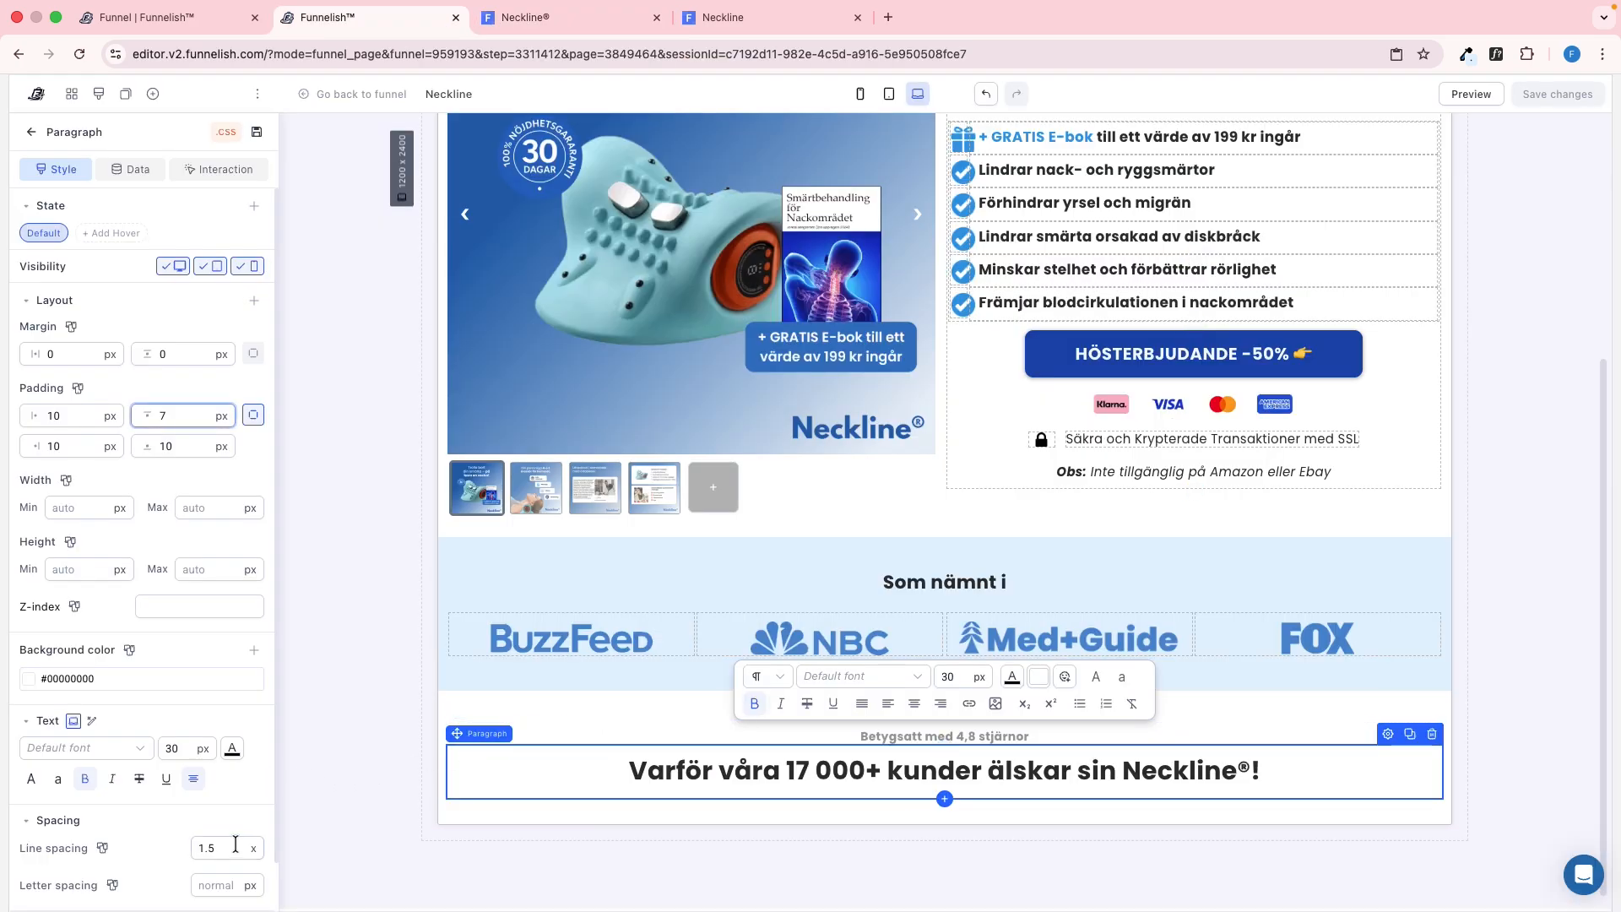
{"action": "type", "text": "1.4"}
{"action": "left_click", "coordinate": [233, 750]}
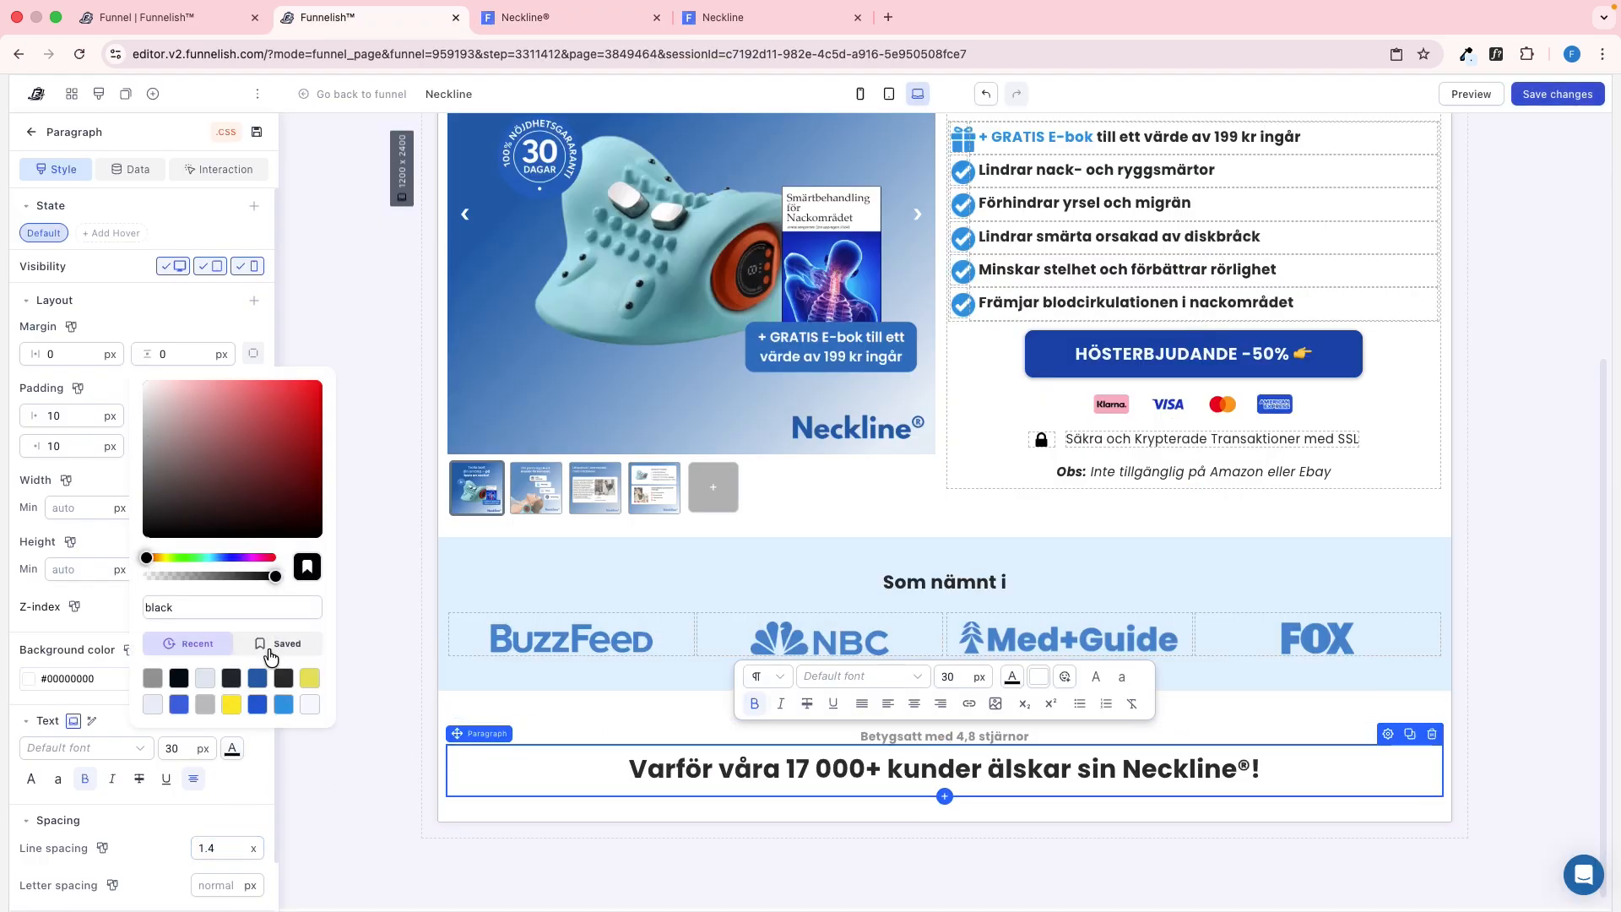
Reload the preview page, check the heading's font details with WhatFont and compare its look with the reference page
{"action": "left_click", "coordinate": [727, 21]}
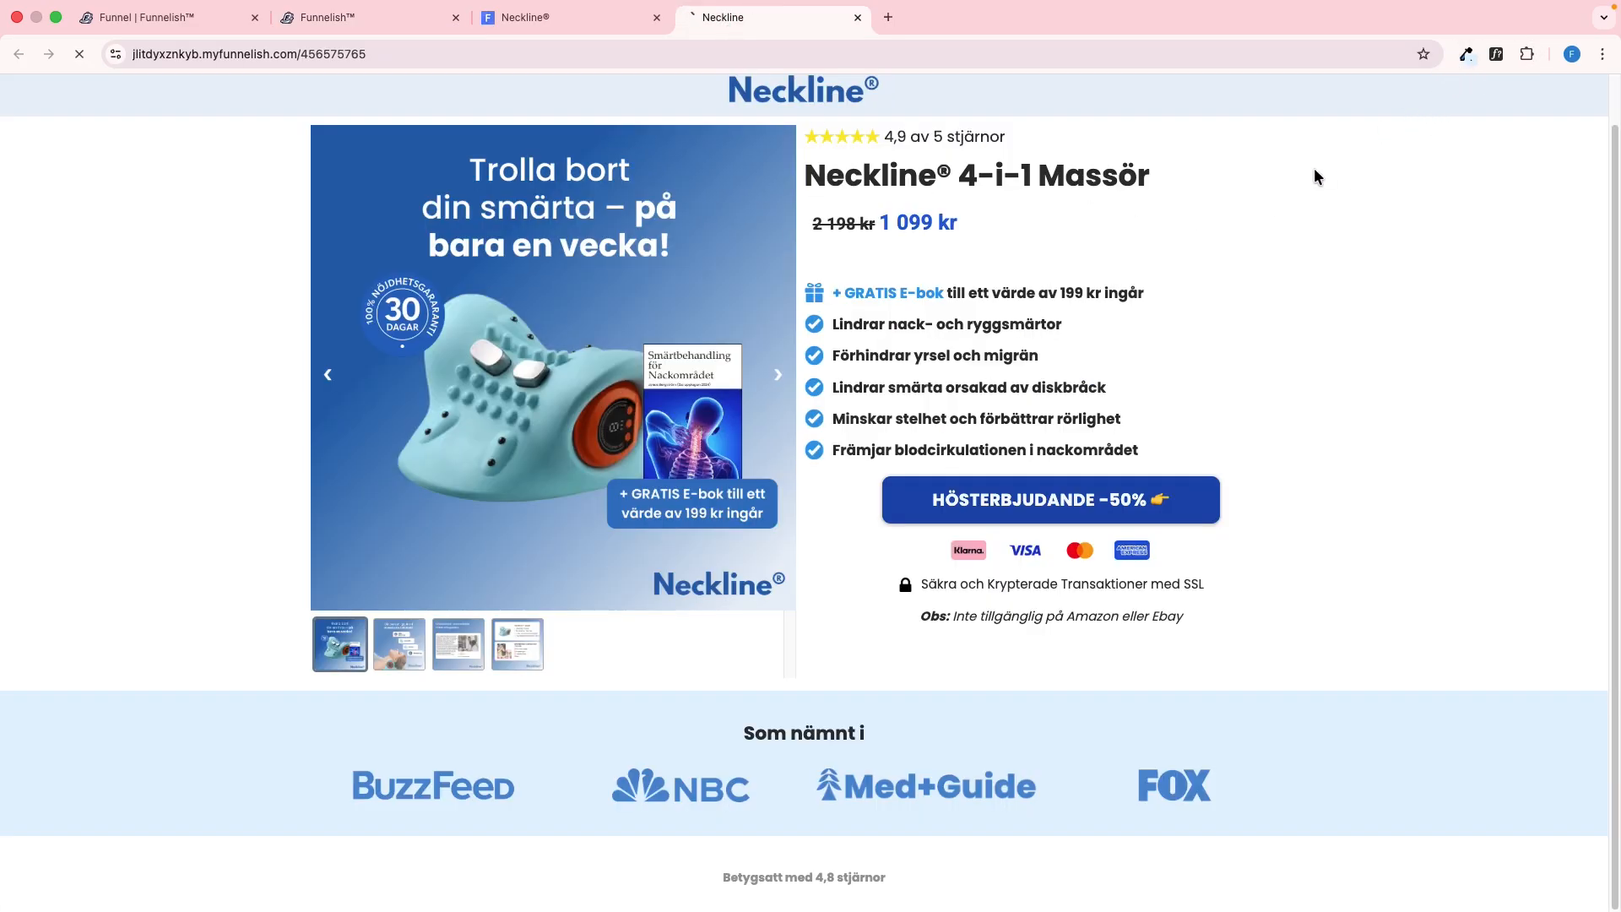
{"action": "scroll", "coordinate": [1465, 231], "scroll_direction": "down", "scroll_amount": 1}
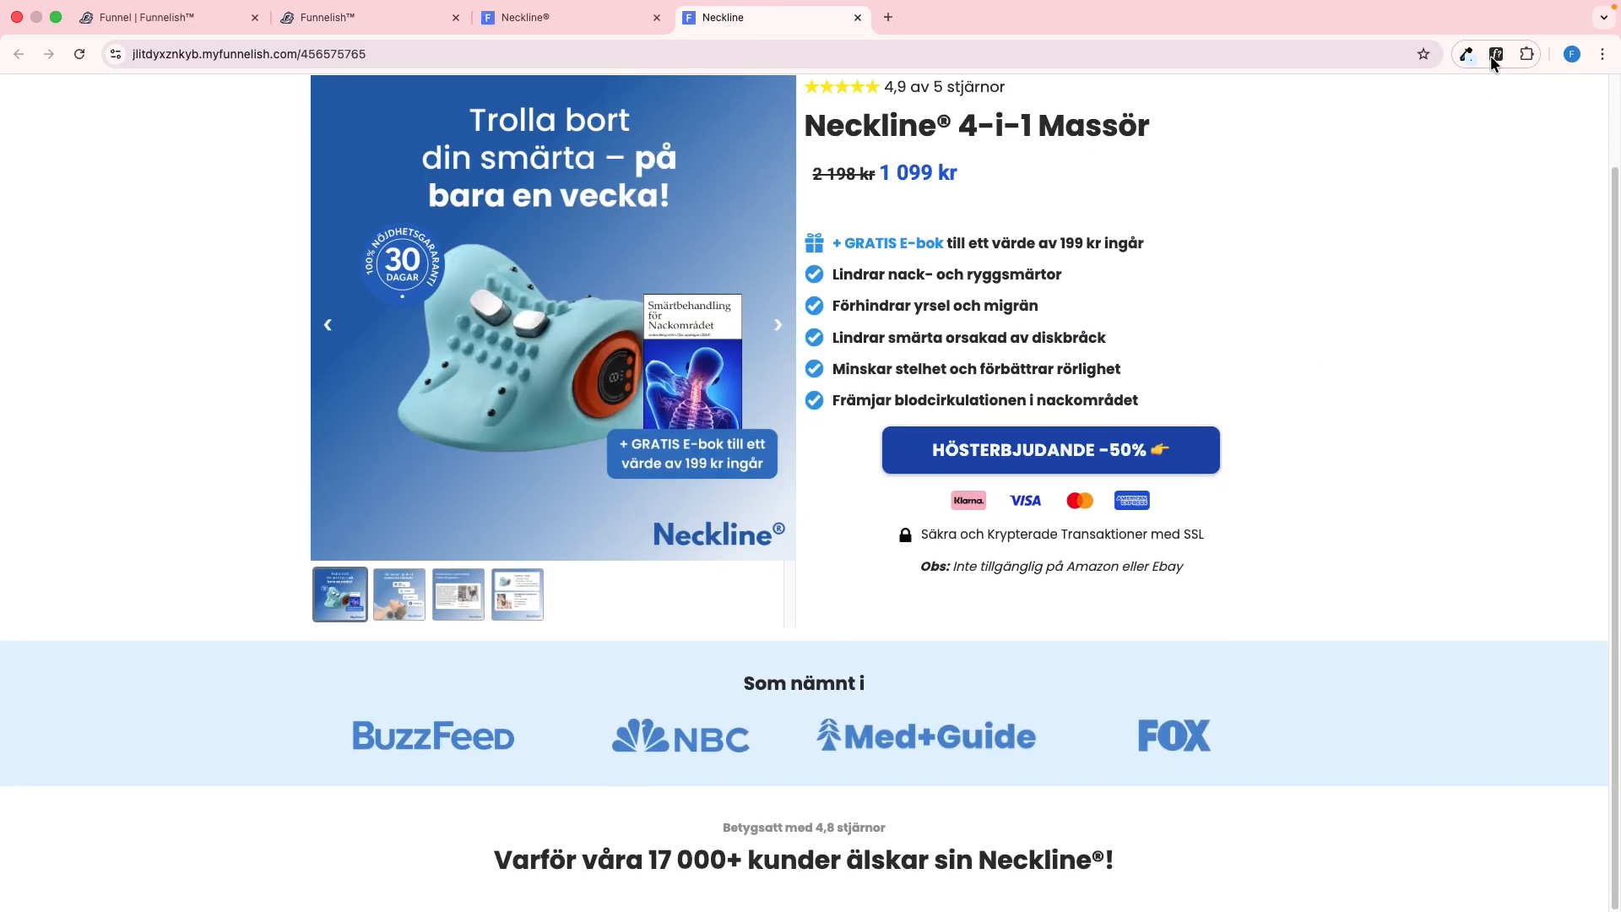
{"action": "left_click", "coordinate": [1016, 867]}
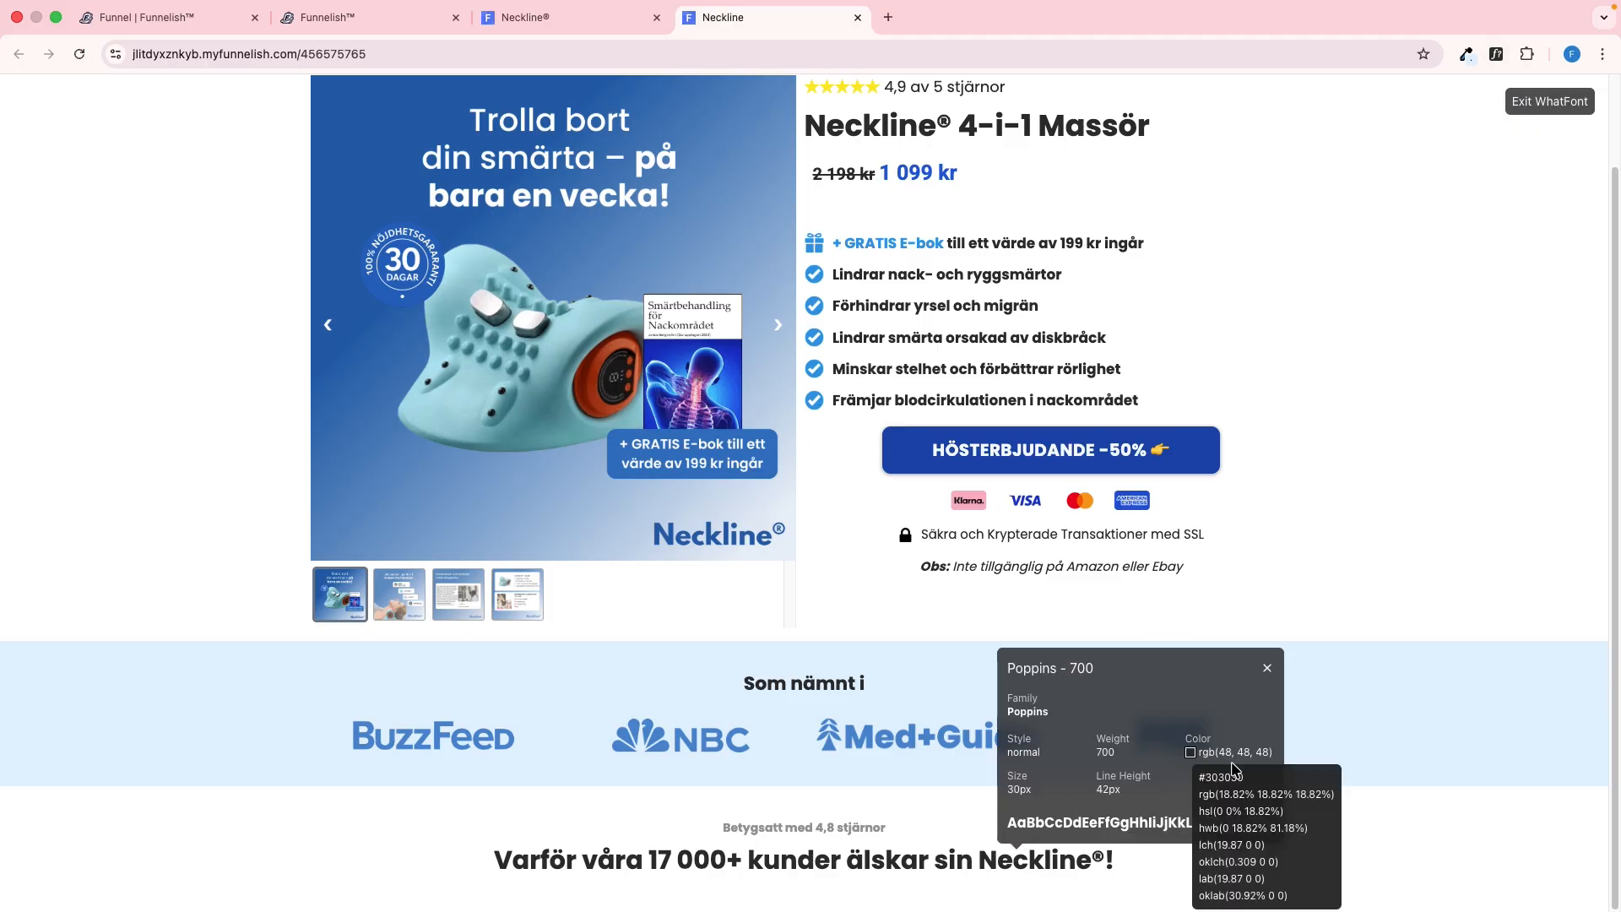
{"action": "left_click", "coordinate": [1534, 114]}
{"action": "key", "text": "ctrl+shift+Tab"}
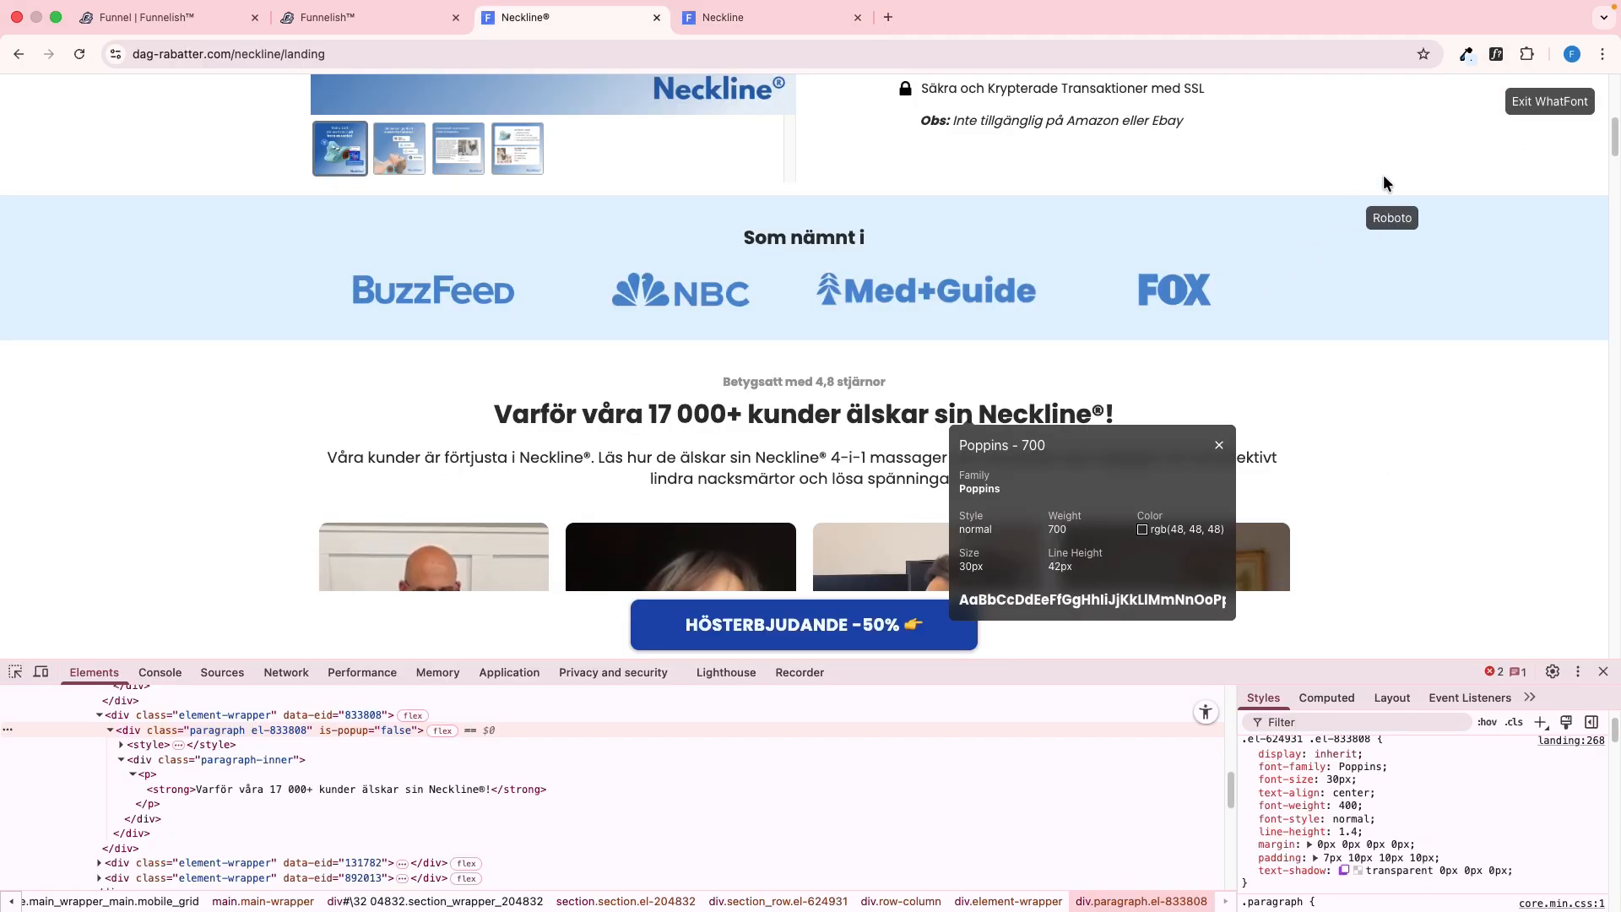
{"action": "left_click", "coordinate": [1537, 103]}
{"action": "key", "text": "ctrl+Tab"}
{"action": "key", "text": "ctrl+shift+Tab"}
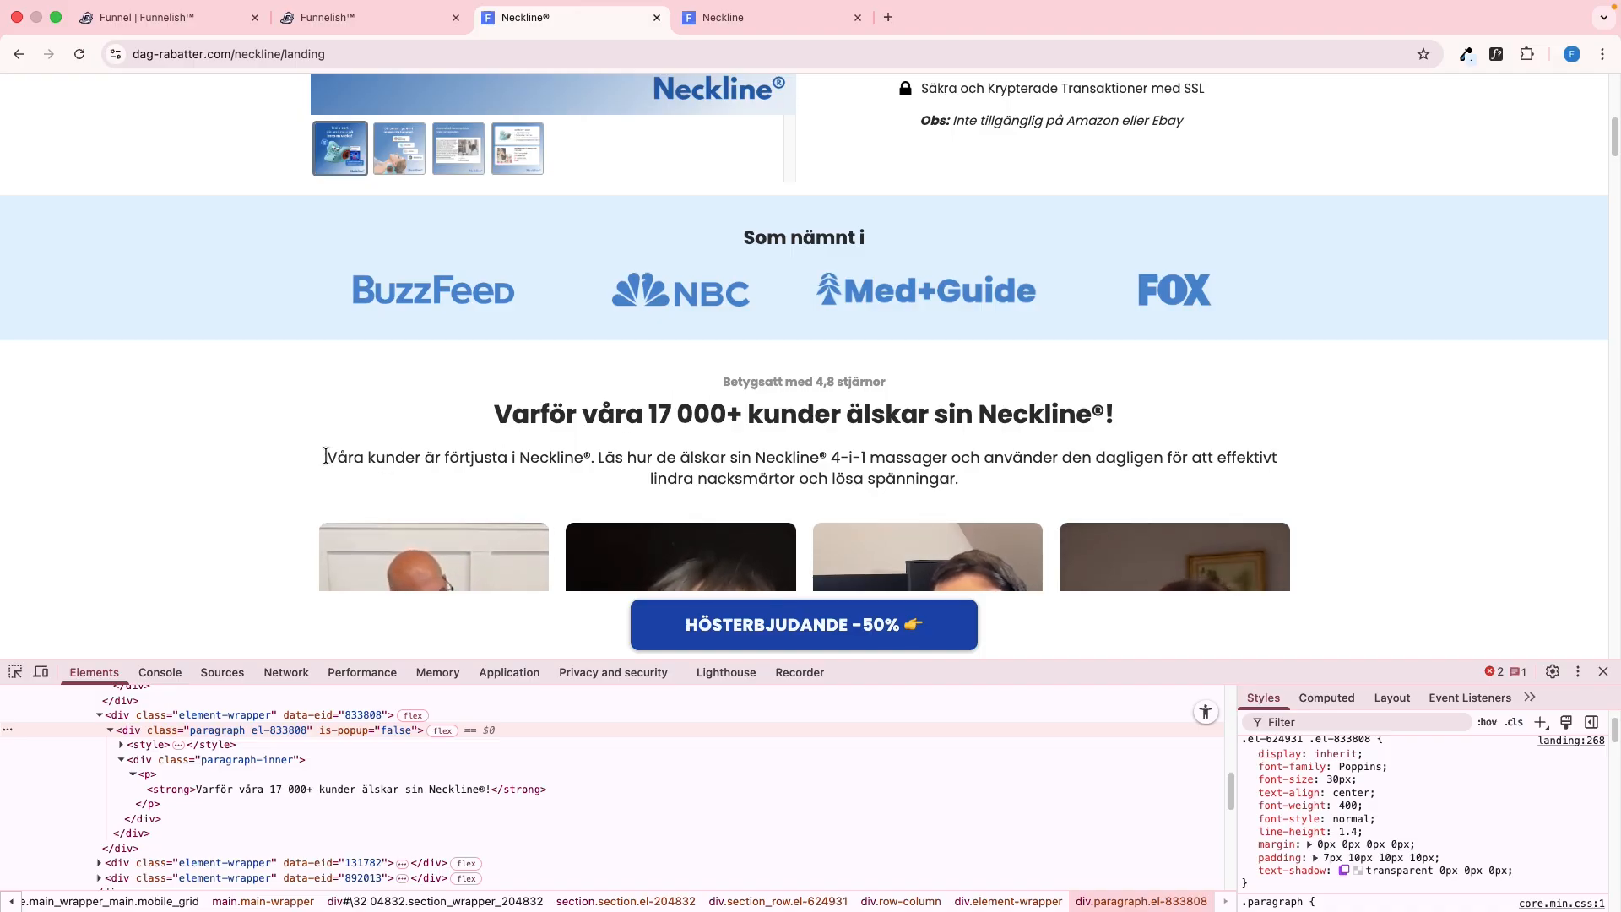
Copy the "Våra kunder är förtjusta i Neckline®" paragraph from the reference page and inspect its CSS and padding
{"action": "left_click_drag", "start_coordinate": [328, 457], "coordinate": [1104, 494]}
{"action": "key", "text": "ctrl+c"}
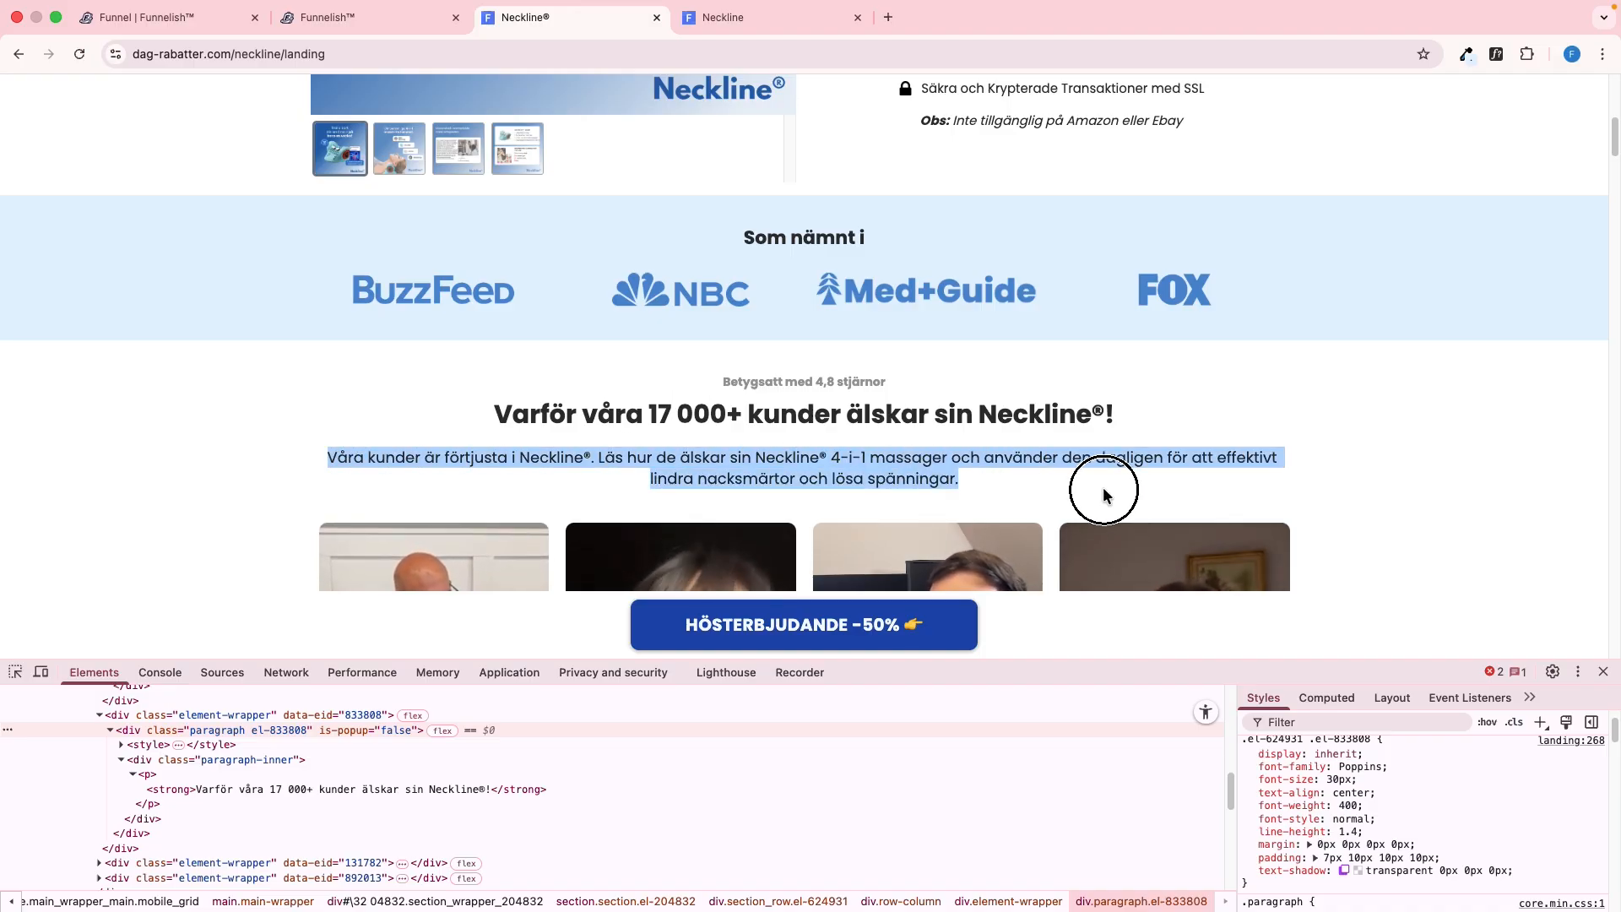
{"action": "left_click", "coordinate": [873, 482]}
{"action": "left_click", "coordinate": [15, 672]}
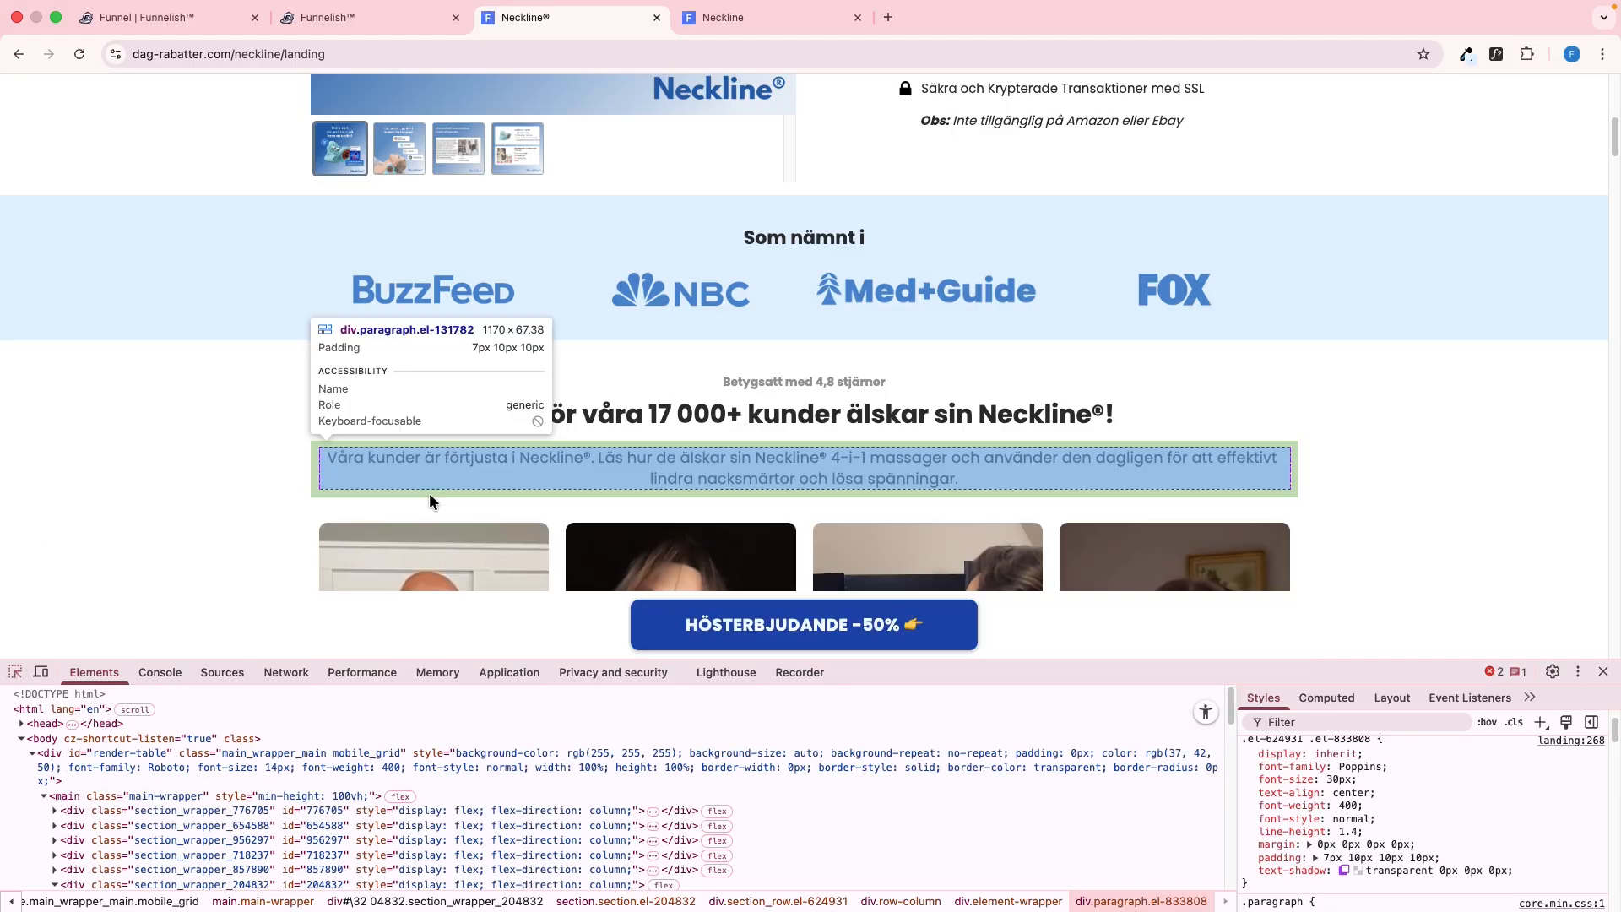
{"action": "left_click", "coordinate": [438, 444]}
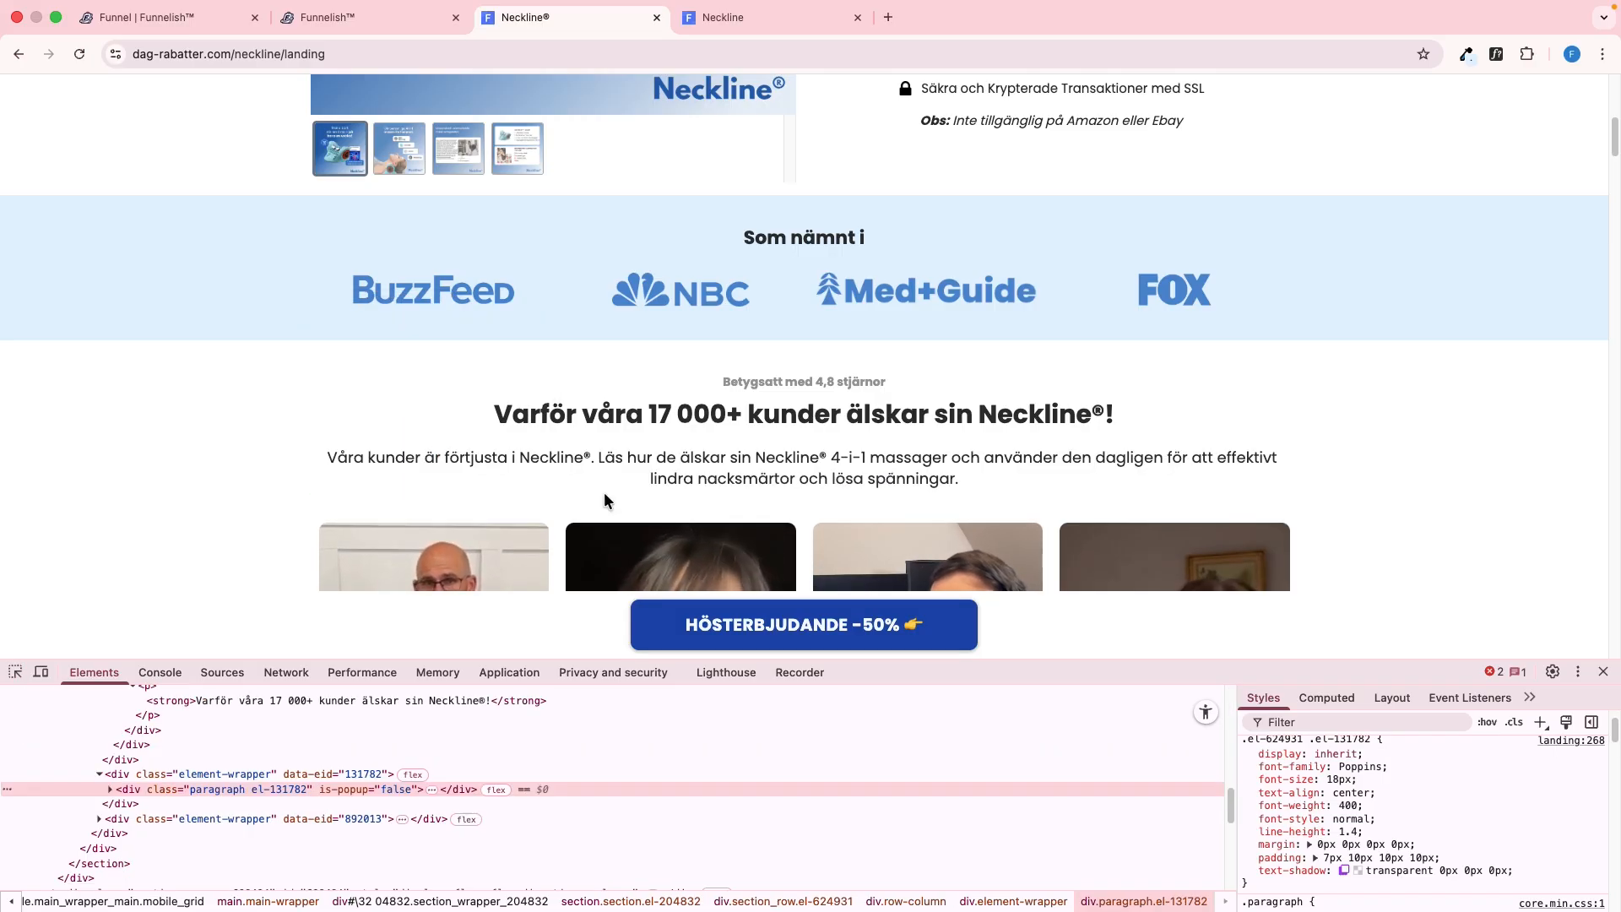
{"action": "left_click", "coordinate": [1300, 701]}
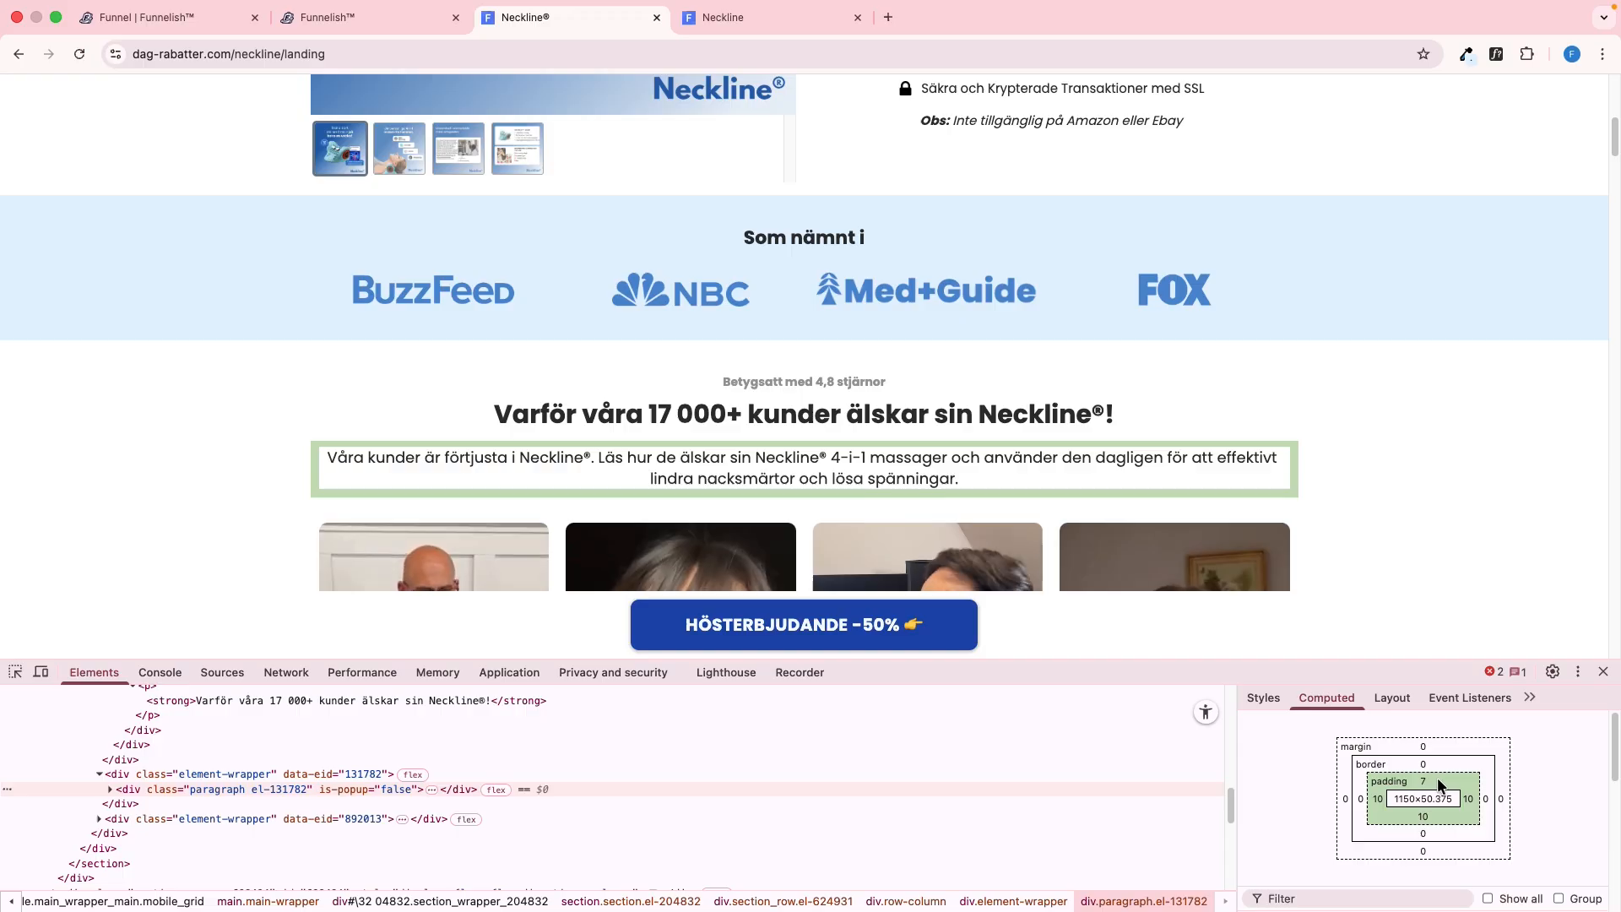
{"action": "key", "text": "ctrl+shift+Tab"}
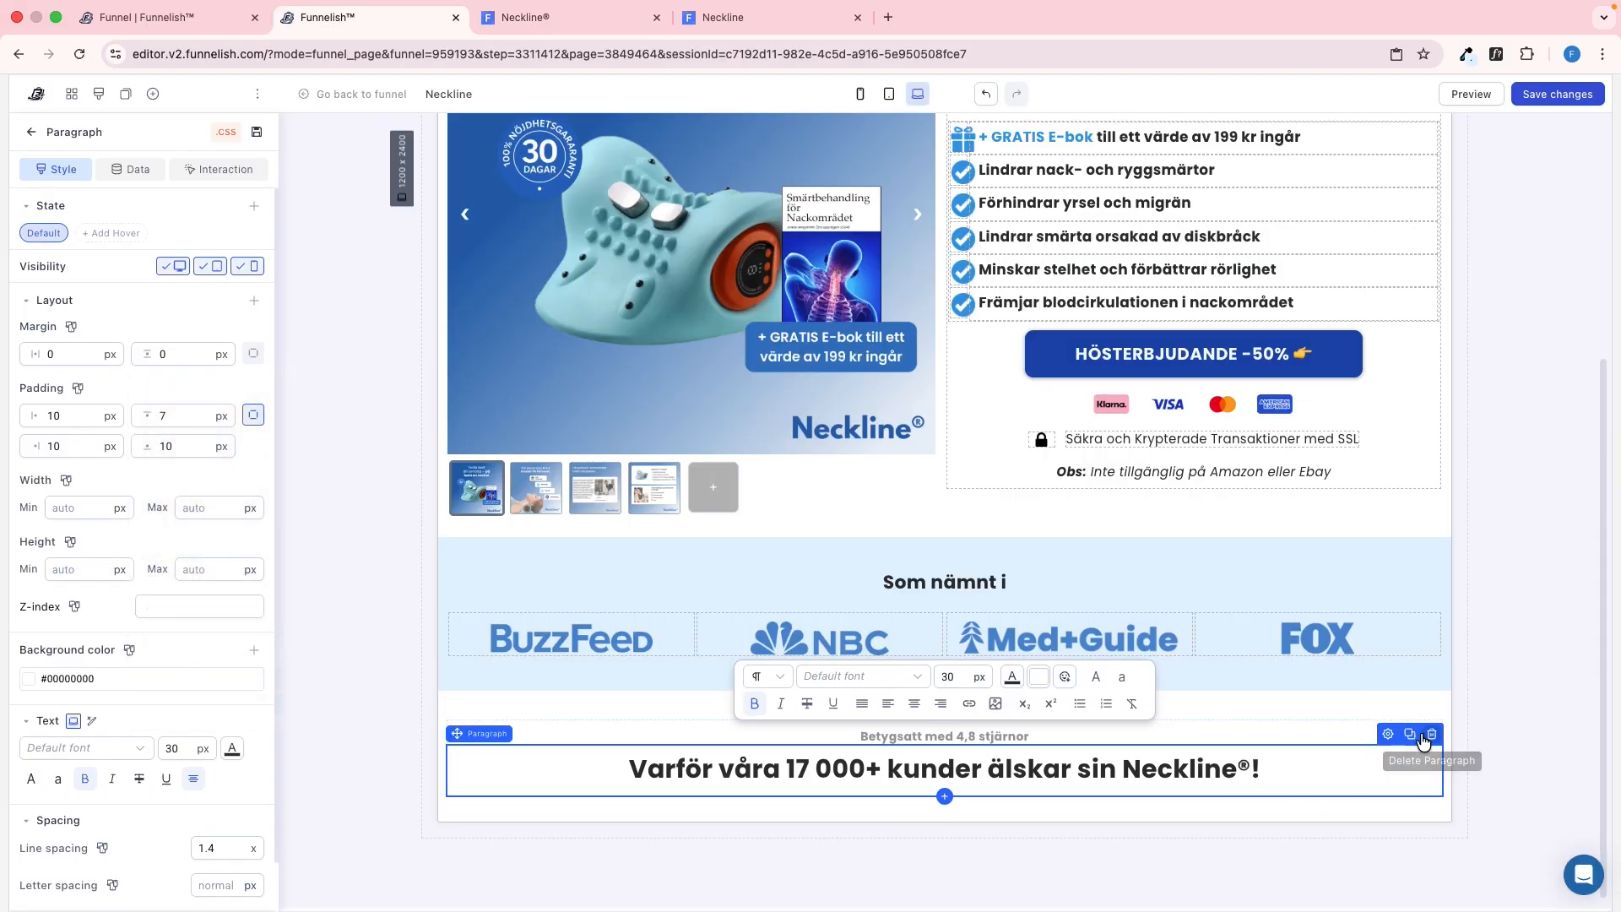
Duplicate the heading paragraph and replace the copy's text with the copied "Våra kunder är förtjusta i Neckline®" description
{"action": "left_click", "coordinate": [1409, 735]}
{"action": "left_click", "coordinate": [833, 767]}
{"action": "triple_click", "coordinate": [833, 771]}
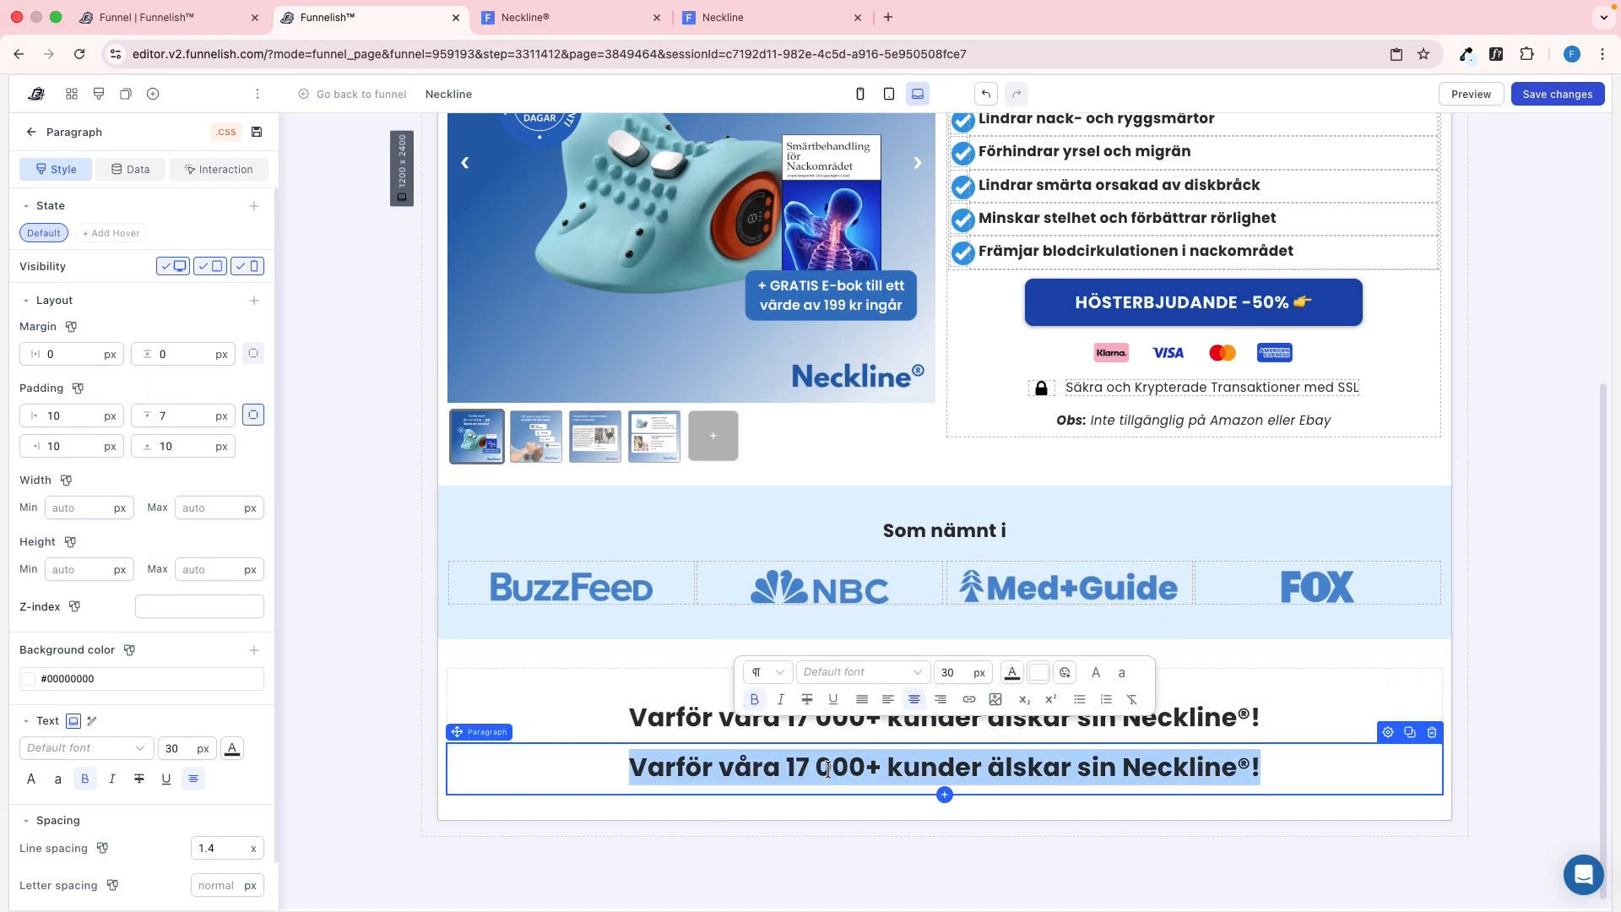
{"action": "key", "text": "ctrl+v"}
Check the description's font on the reference page with WhatFont, then remove the bold, set the font size to 18 px and save
{"action": "key", "text": "ctrl+Tab"}
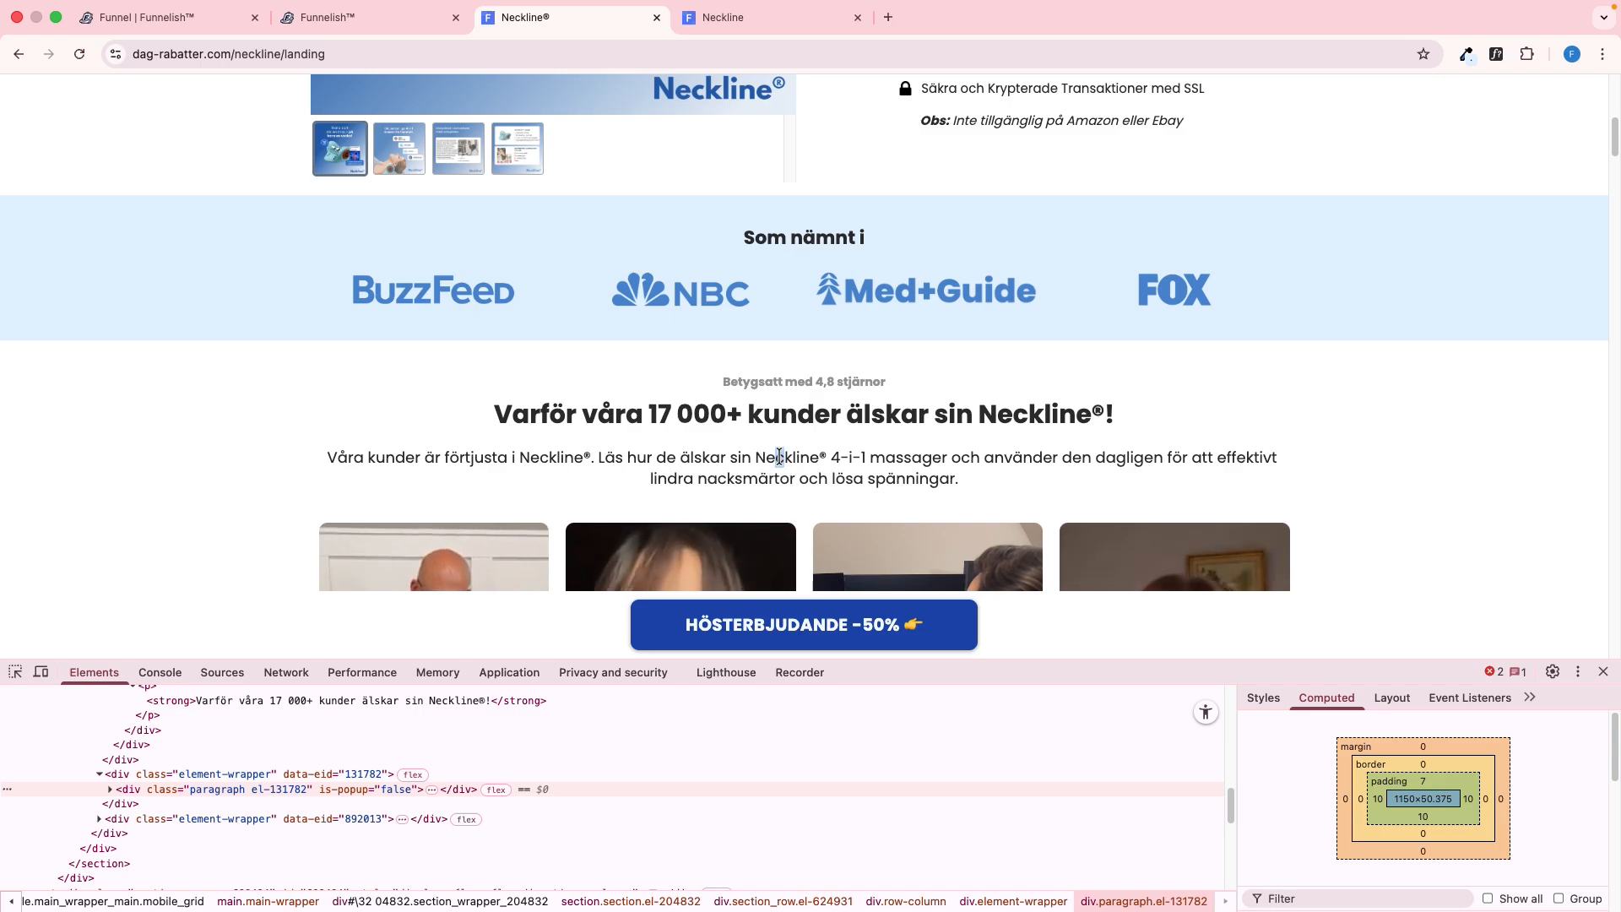
{"action": "left_click", "coordinate": [1466, 54]}
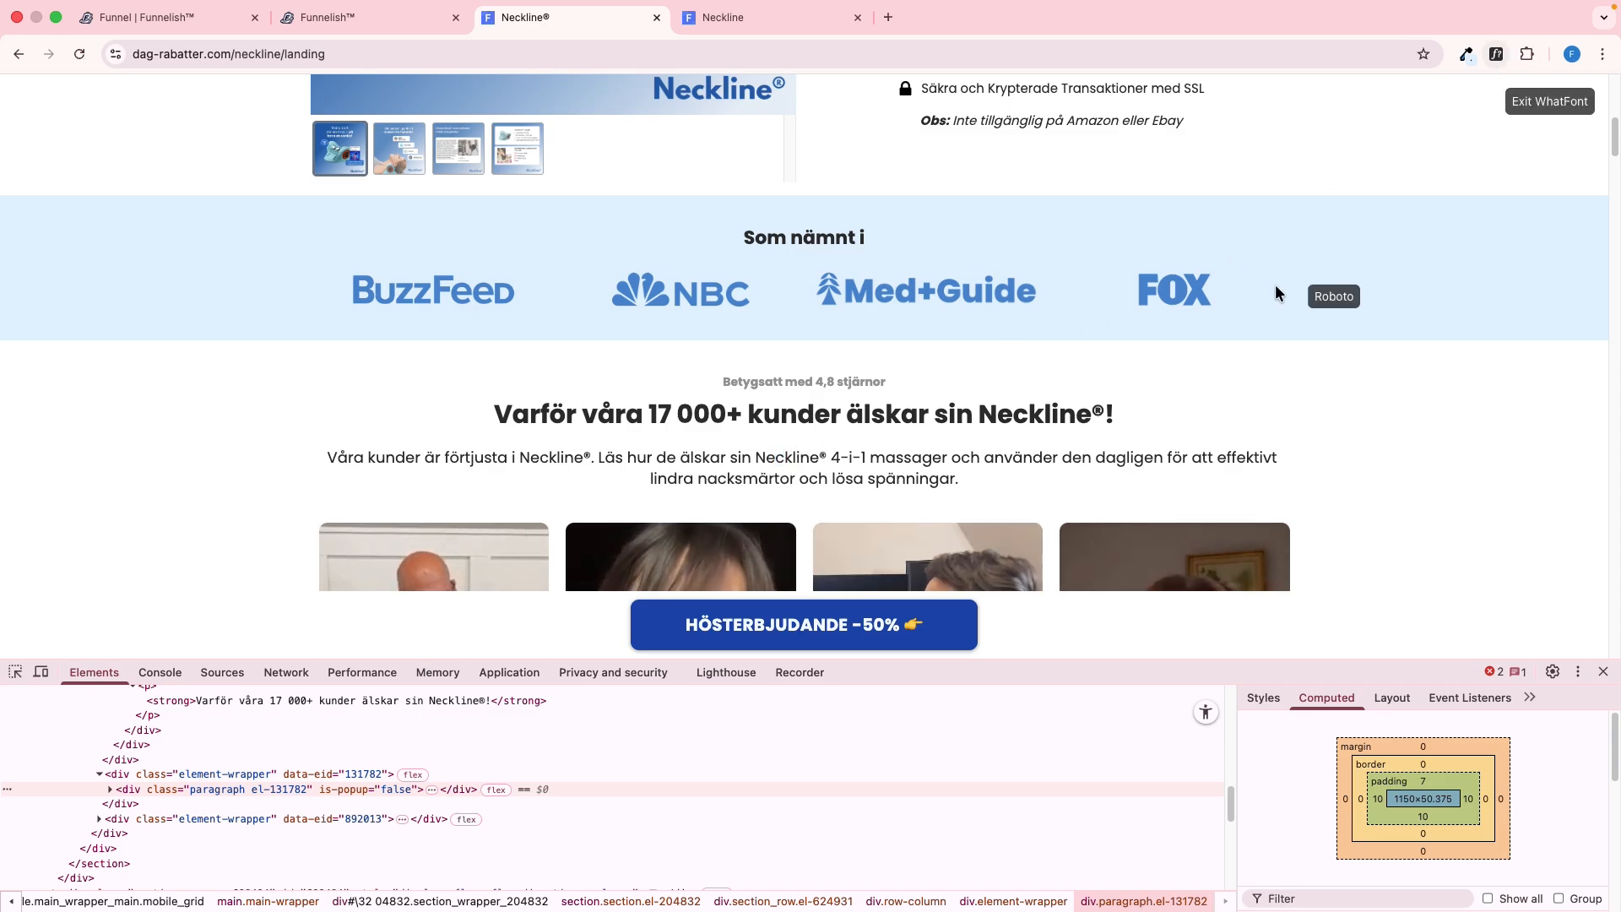
{"action": "left_click", "coordinate": [935, 457]}
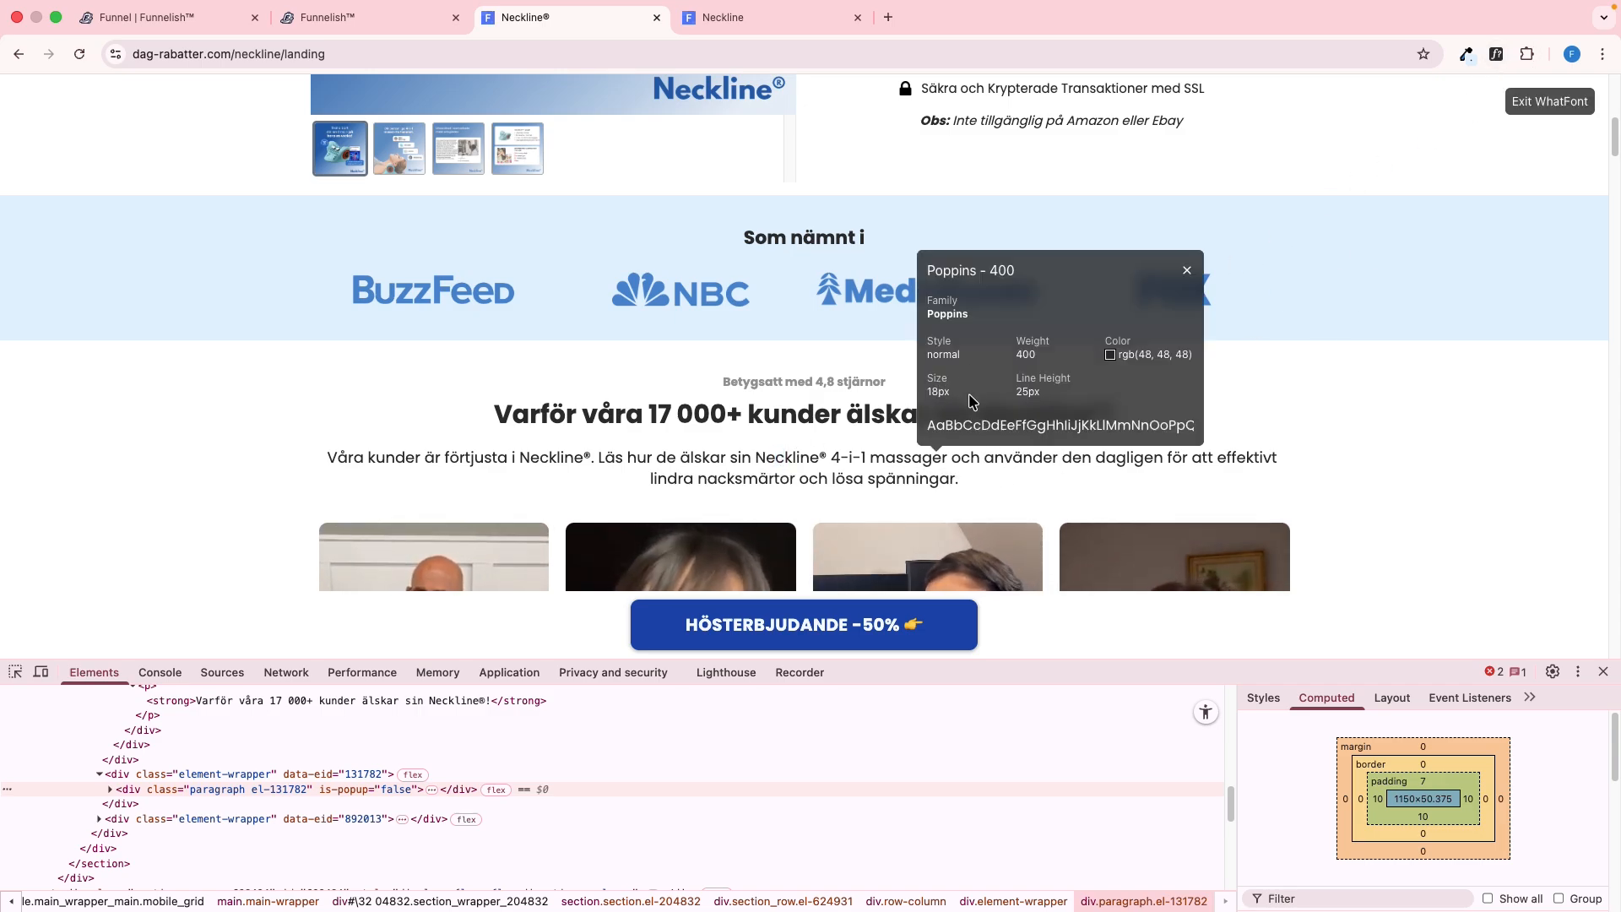
{"action": "key", "text": "ctrl+shift+Tab"}
{"action": "left_click", "coordinate": [86, 778]}
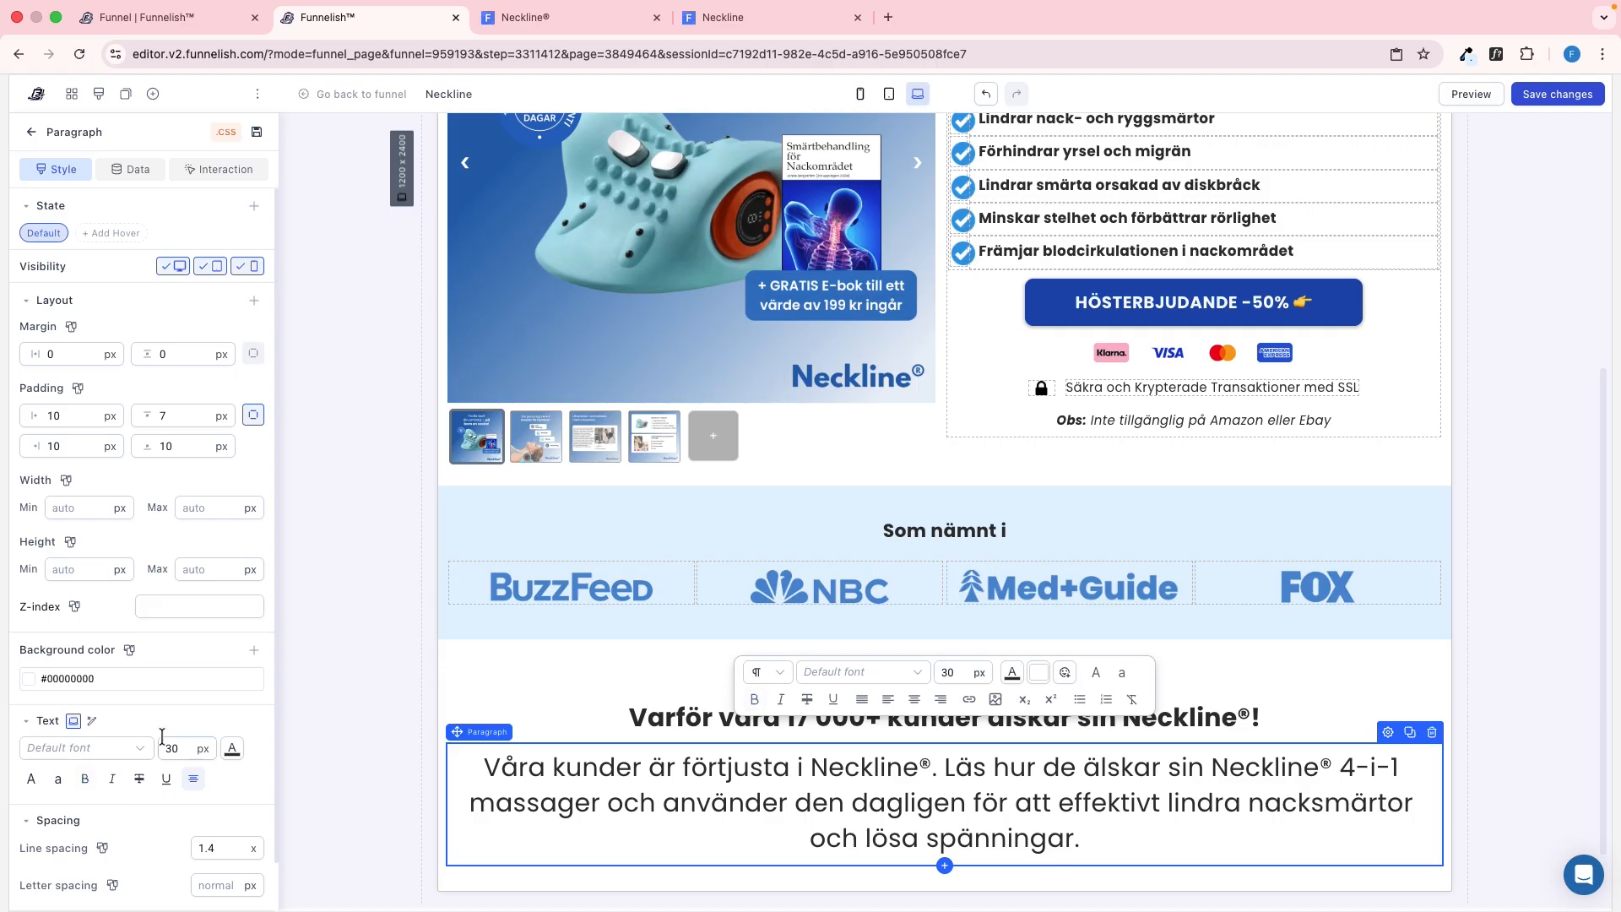
{"action": "type", "text": "18"}
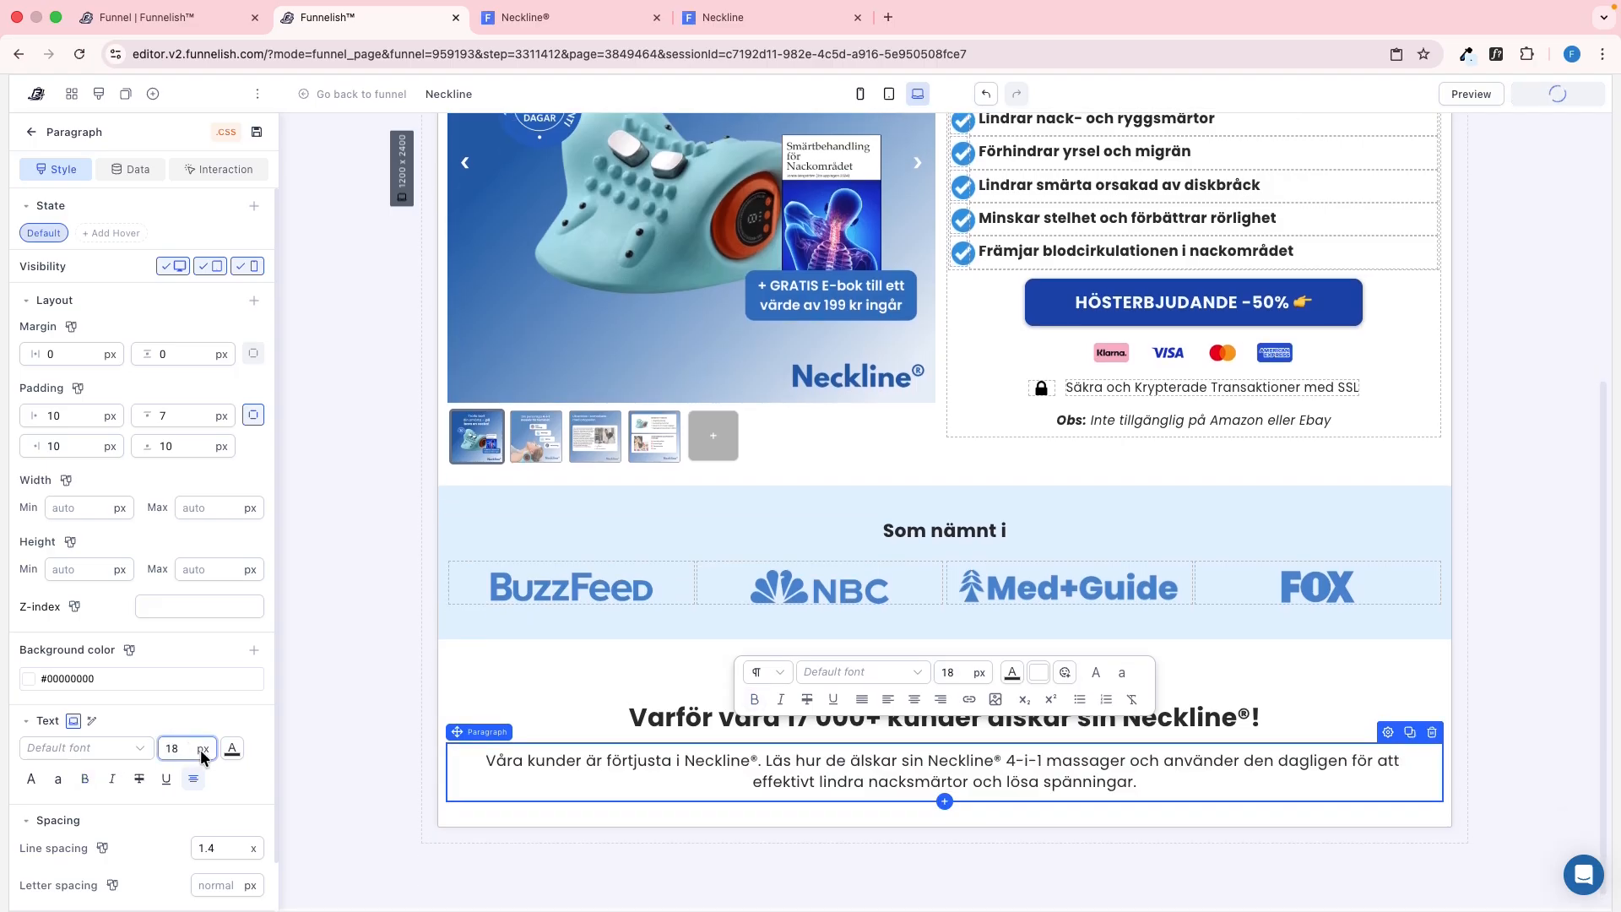
Check the new description on the preview page and compare it with the reference page
{"action": "key", "text": "ctrl+Tab"}
{"action": "left_click", "coordinate": [1536, 117]}
{"action": "key", "text": "ctrl+Tab"}
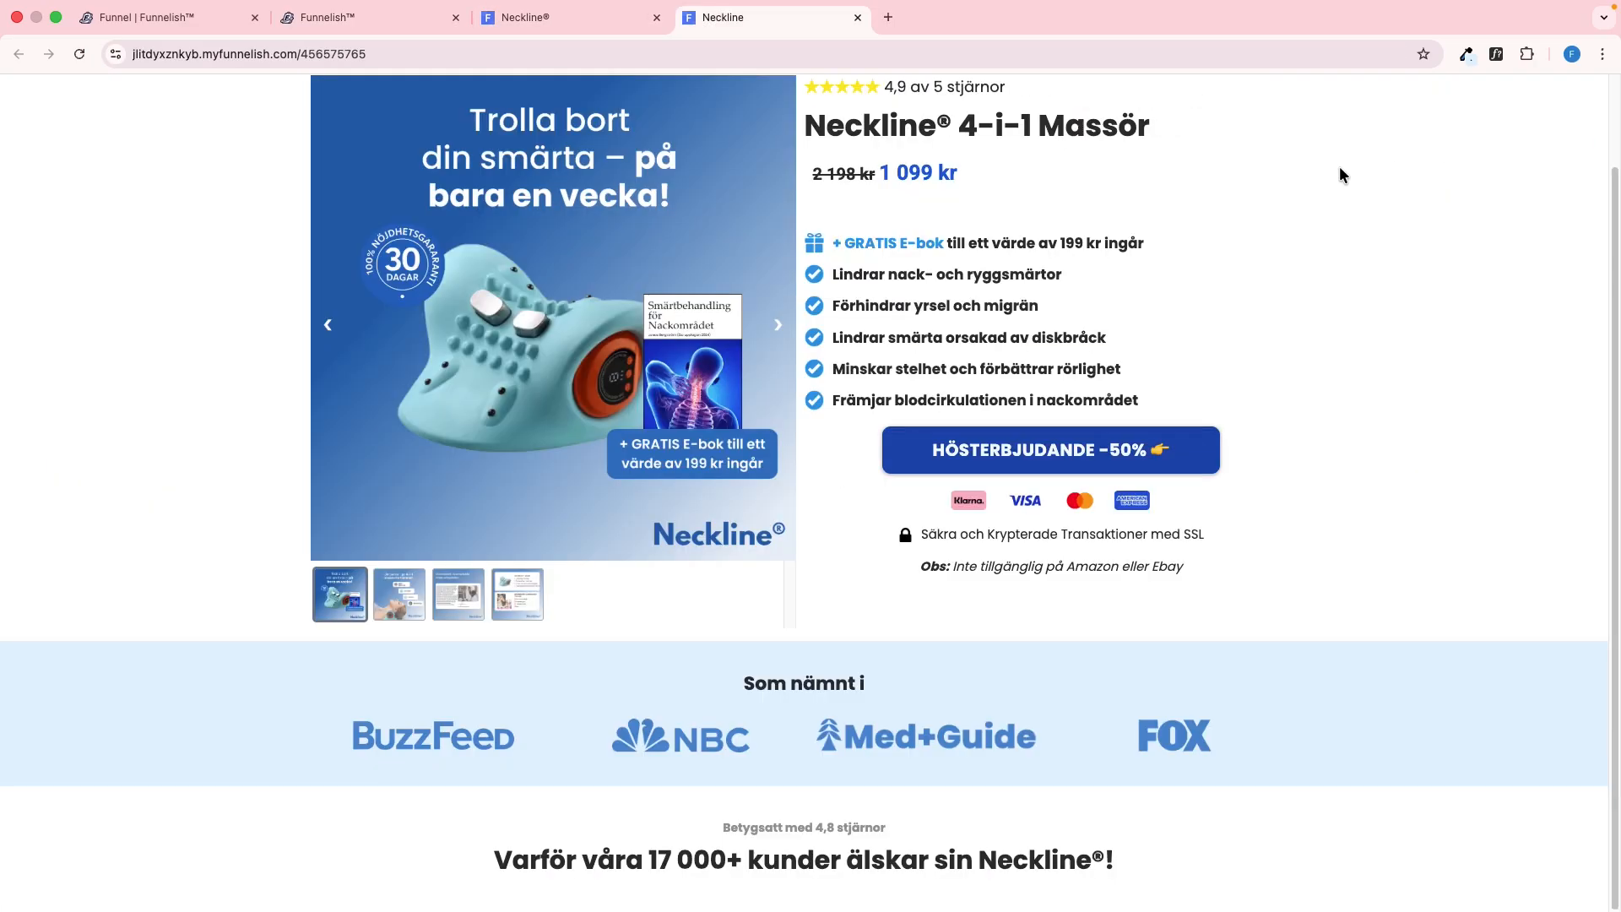
{"action": "scroll", "coordinate": [1087, 557], "scroll_direction": "down", "scroll_amount": 1}
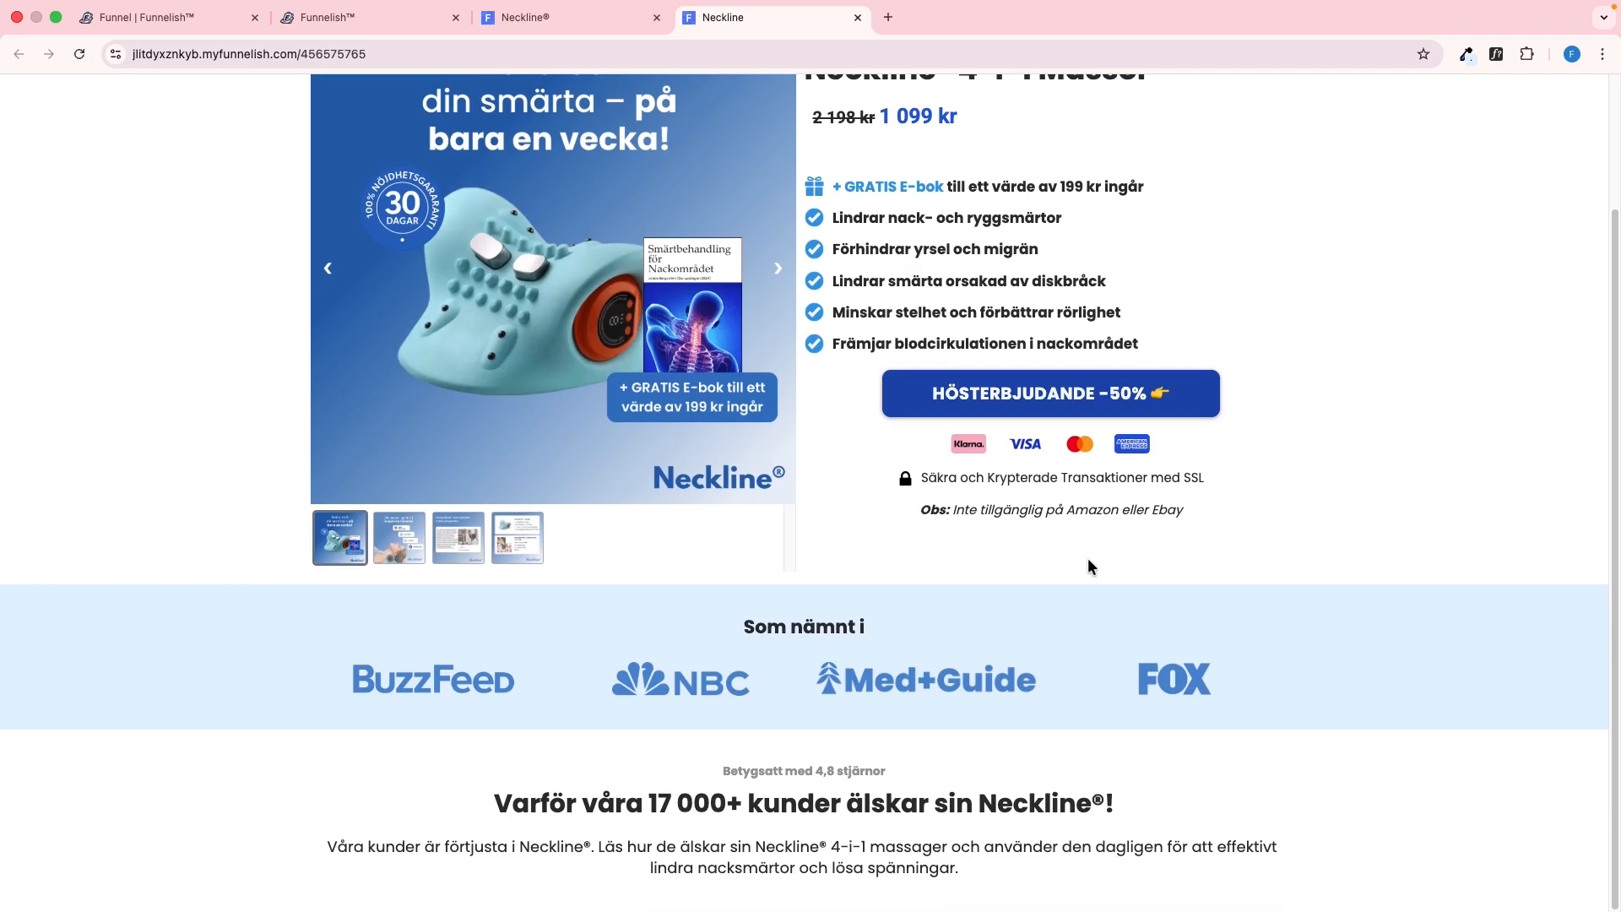
{"action": "key", "text": "ctrl+shift+Tab"}
{"action": "key", "text": "ctrl+Tab"}
{"action": "key", "text": "ctrl+shift+Tab"}
Examine the reference page's four-video row in desktop view and in the responsive mobile view
{"action": "scroll", "coordinate": [623, 485], "scroll_direction": "down", "scroll_amount": 5}
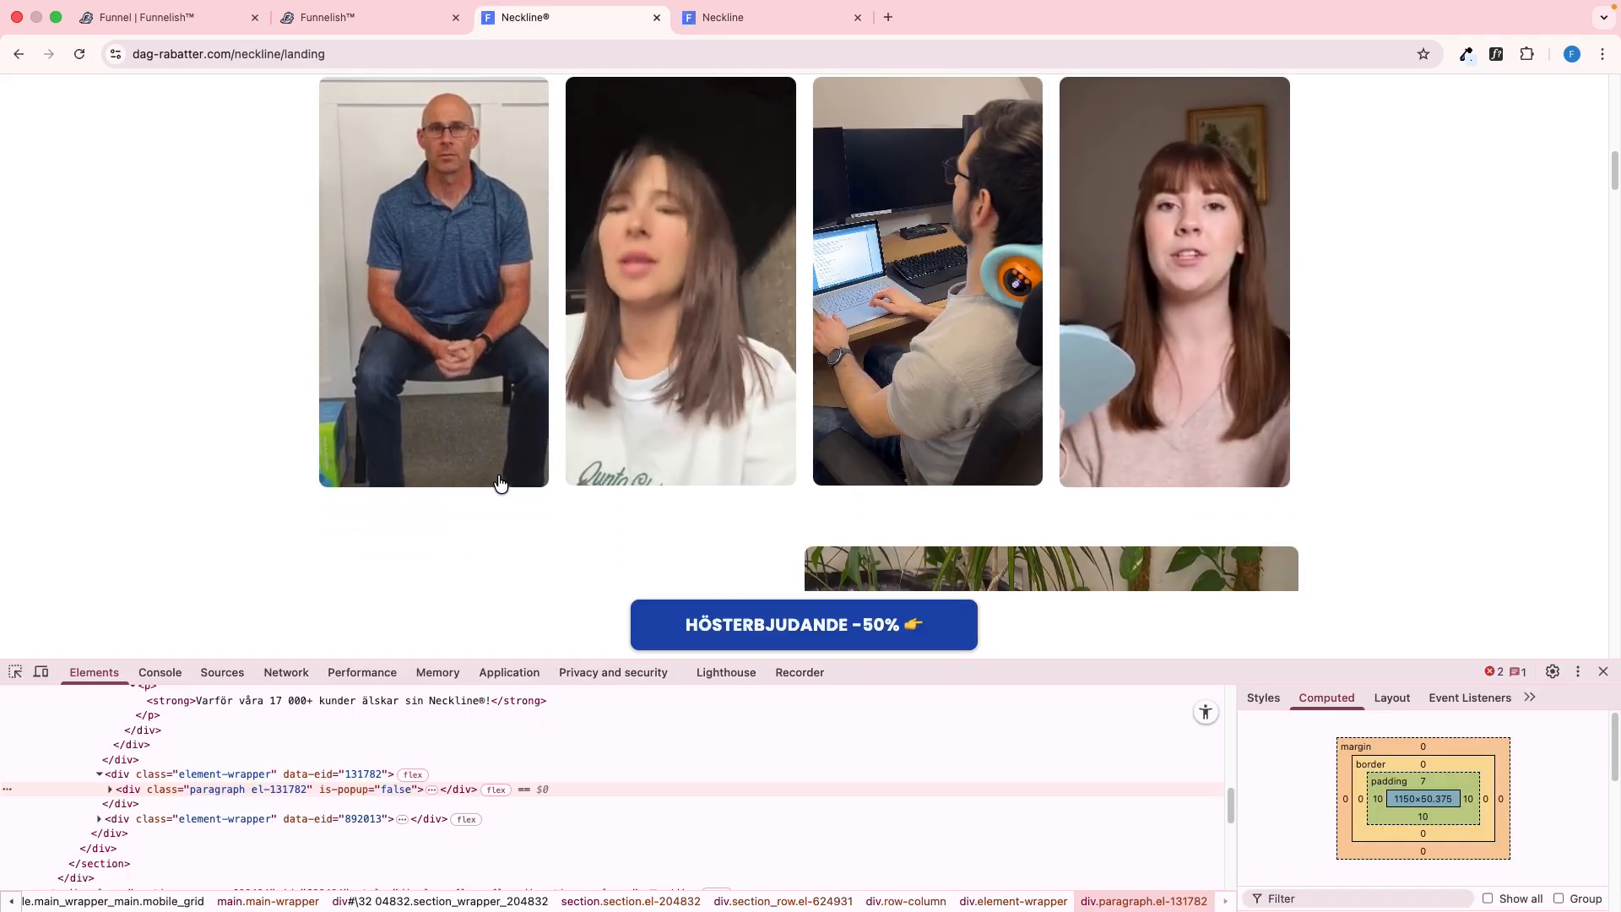
{"action": "scroll", "coordinate": [504, 481], "scroll_direction": "up", "scroll_amount": 2}
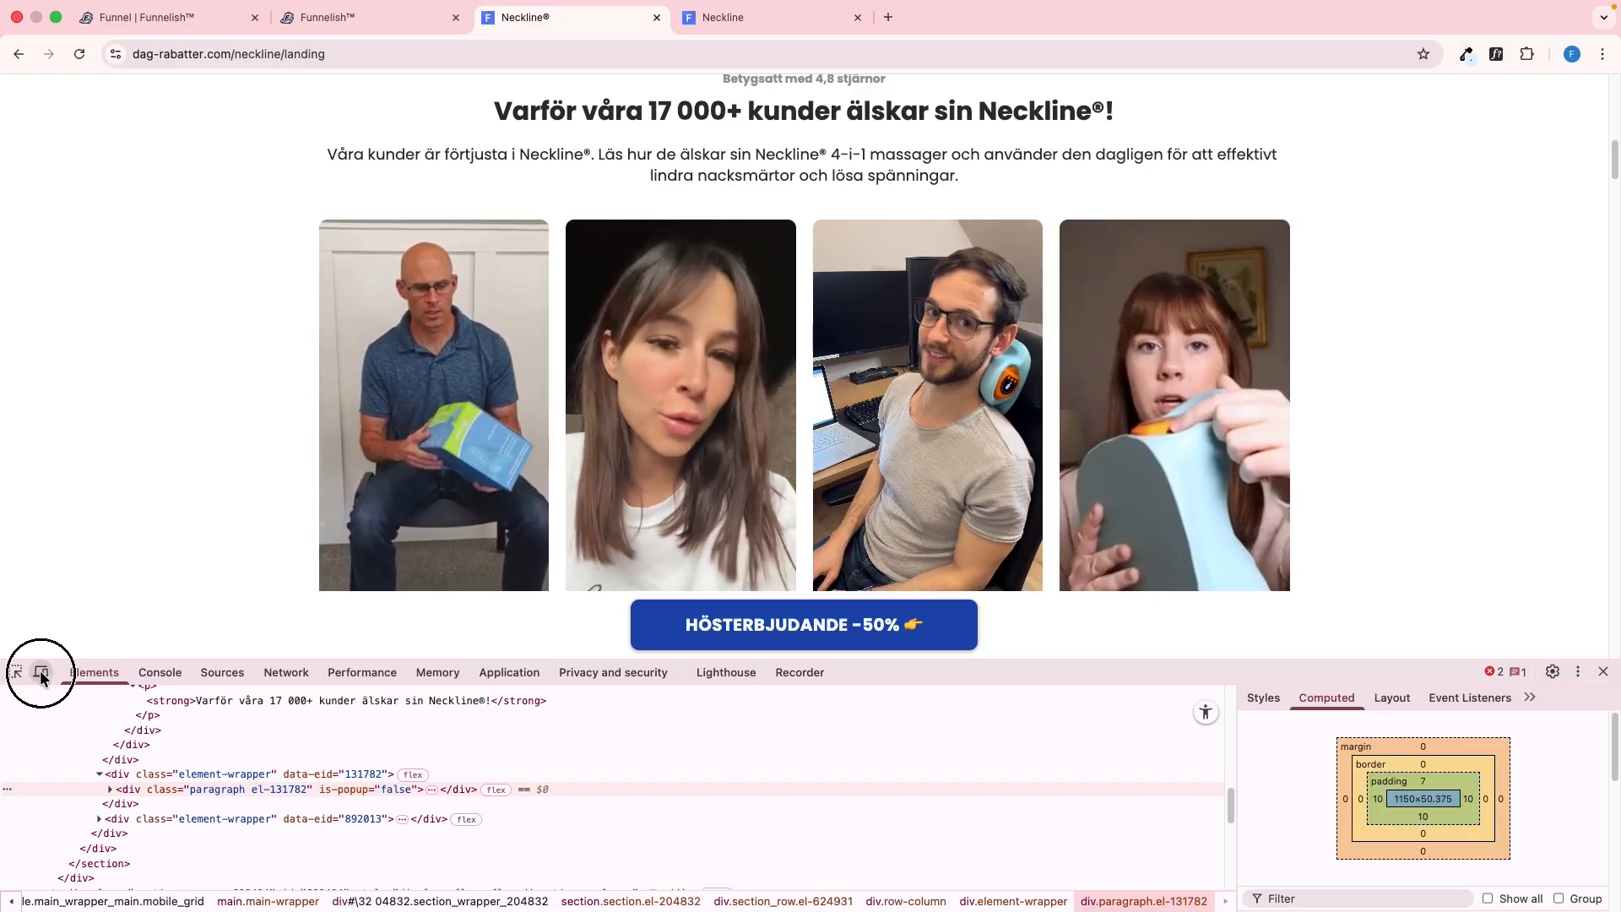
{"action": "left_click", "coordinate": [40, 672]}
{"action": "left_click_drag", "start_coordinate": [727, 507], "coordinate": [741, 466]}
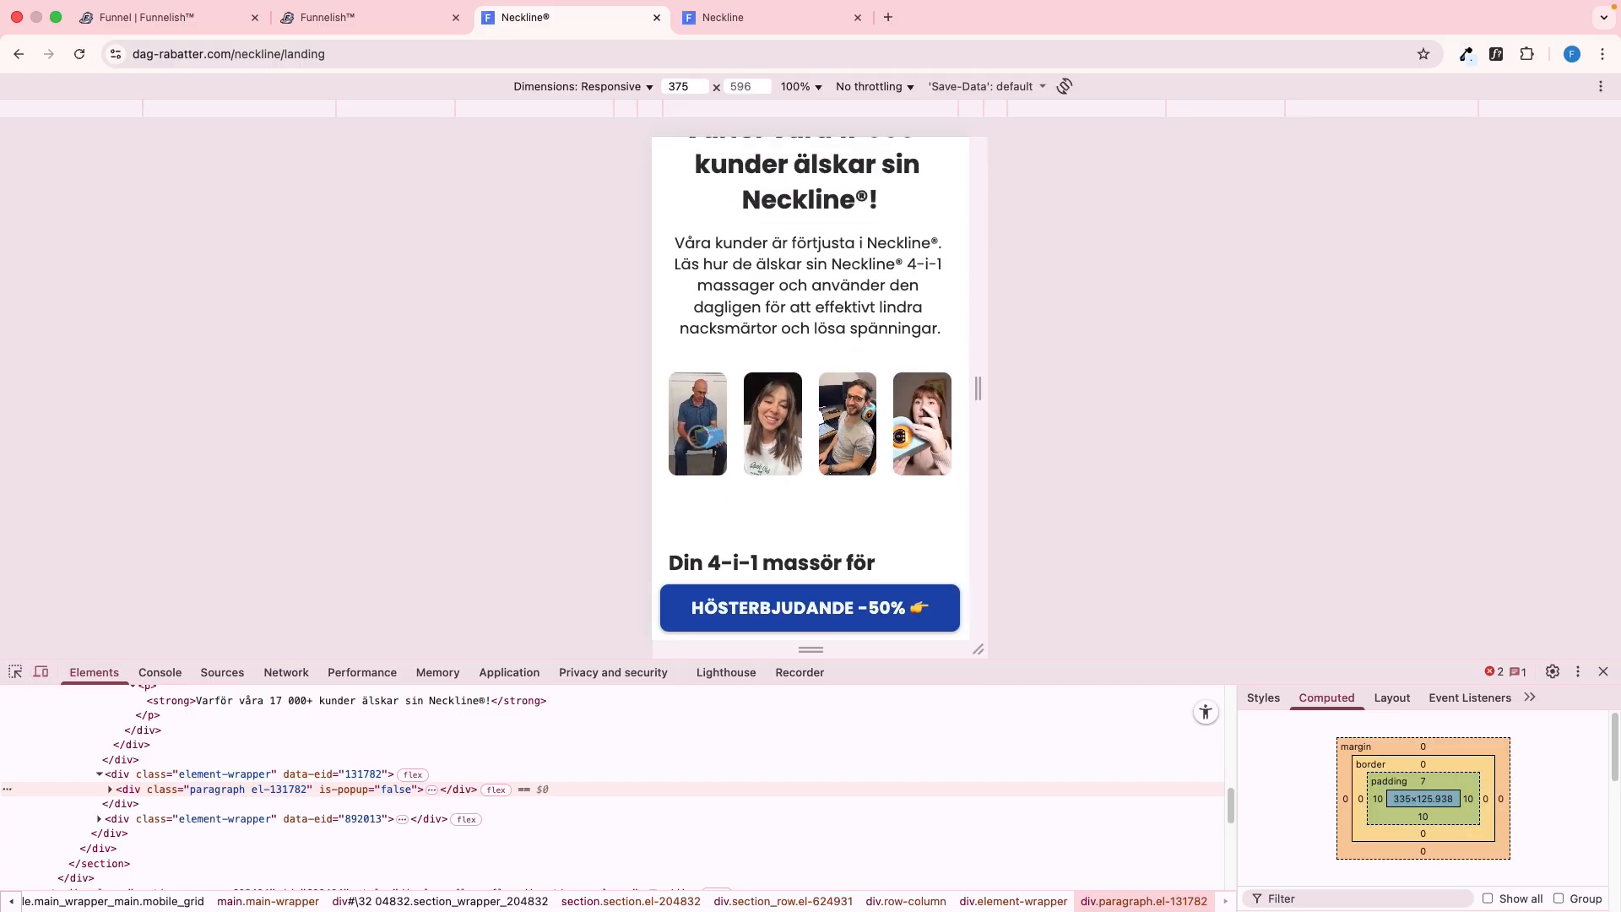
{"action": "left_click", "coordinate": [40, 672]}
{"action": "scroll", "coordinate": [448, 452], "scroll_direction": "up", "scroll_amount": 6}
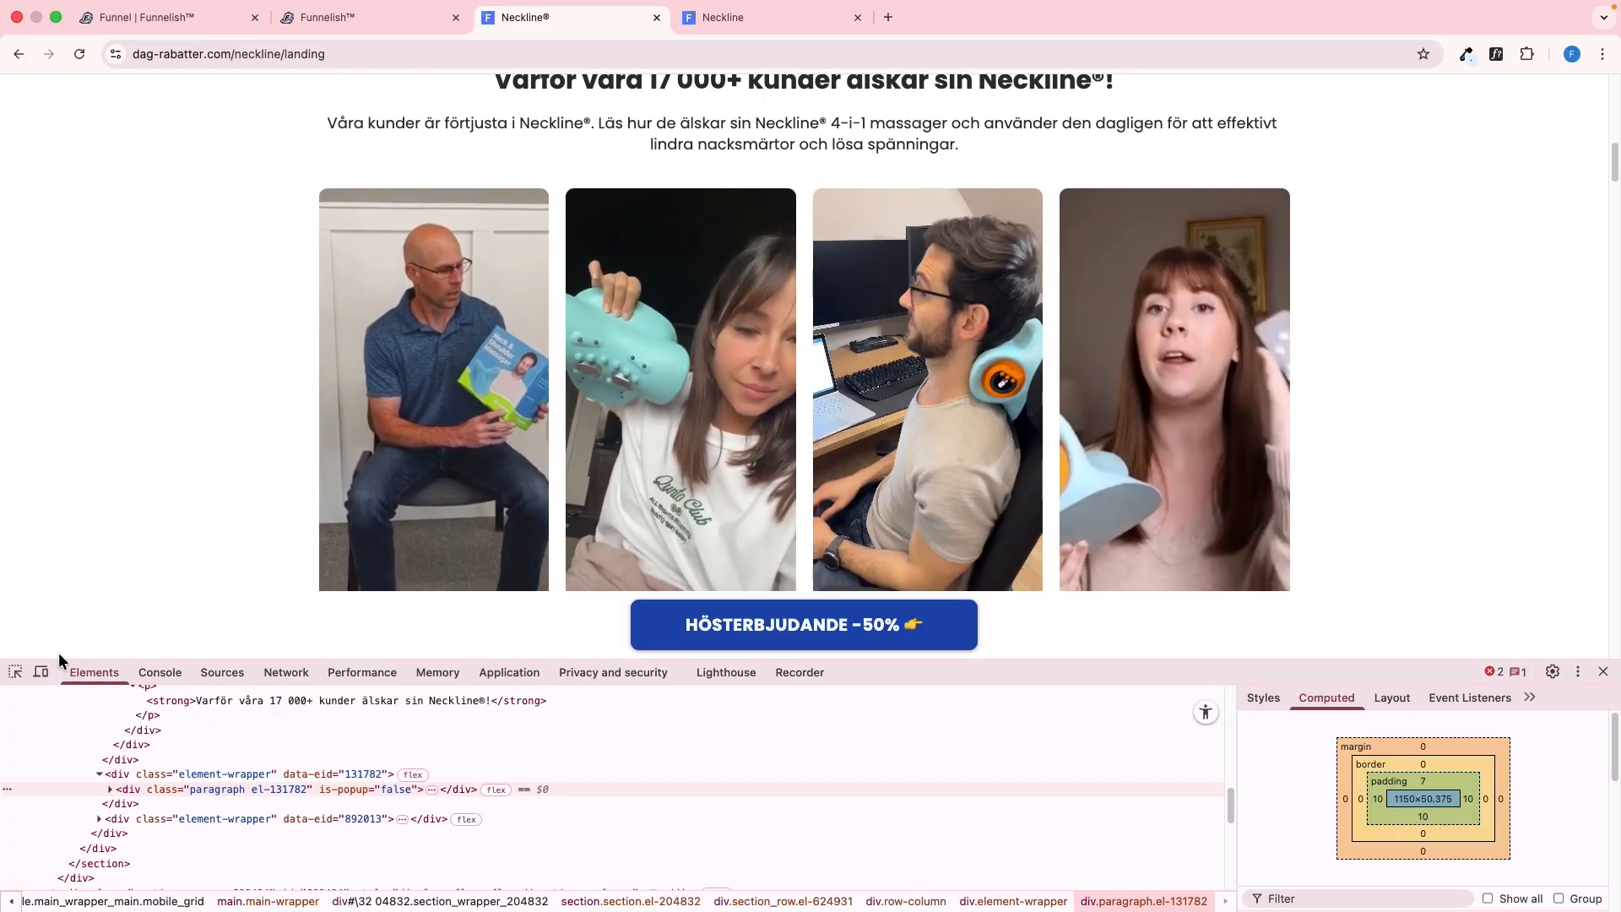
Inspect the container around the four videos on the reference page to read its margin and padding
{"action": "left_click", "coordinate": [16, 671]}
{"action": "left_click", "coordinate": [554, 239]}
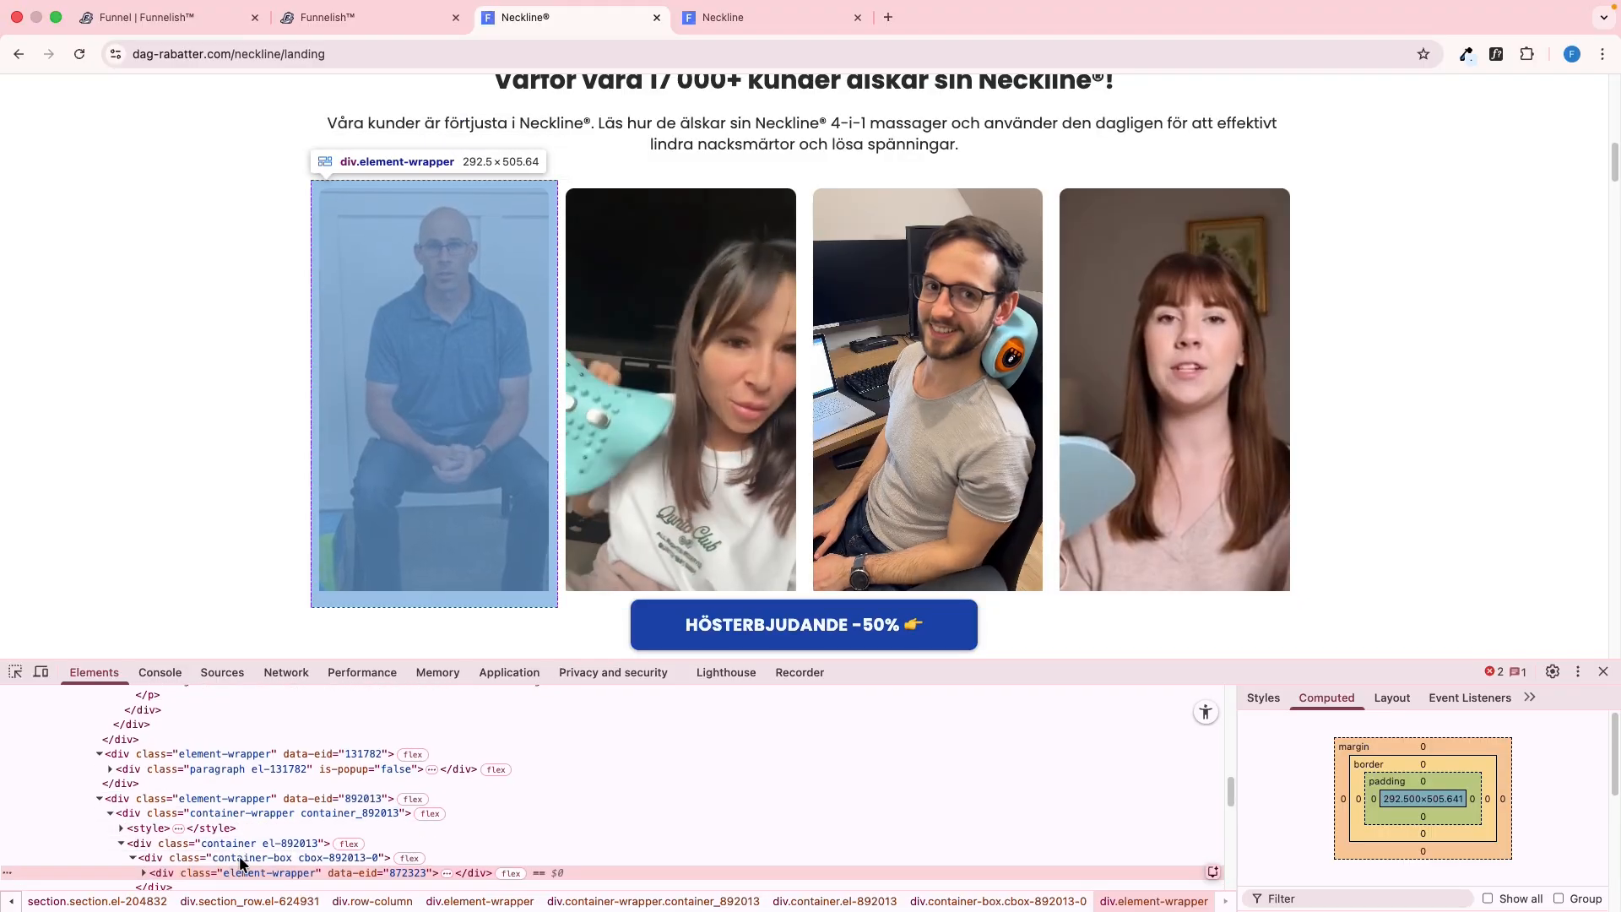
{"action": "right_click", "coordinate": [250, 841]}
{"action": "left_click", "coordinate": [234, 842]}
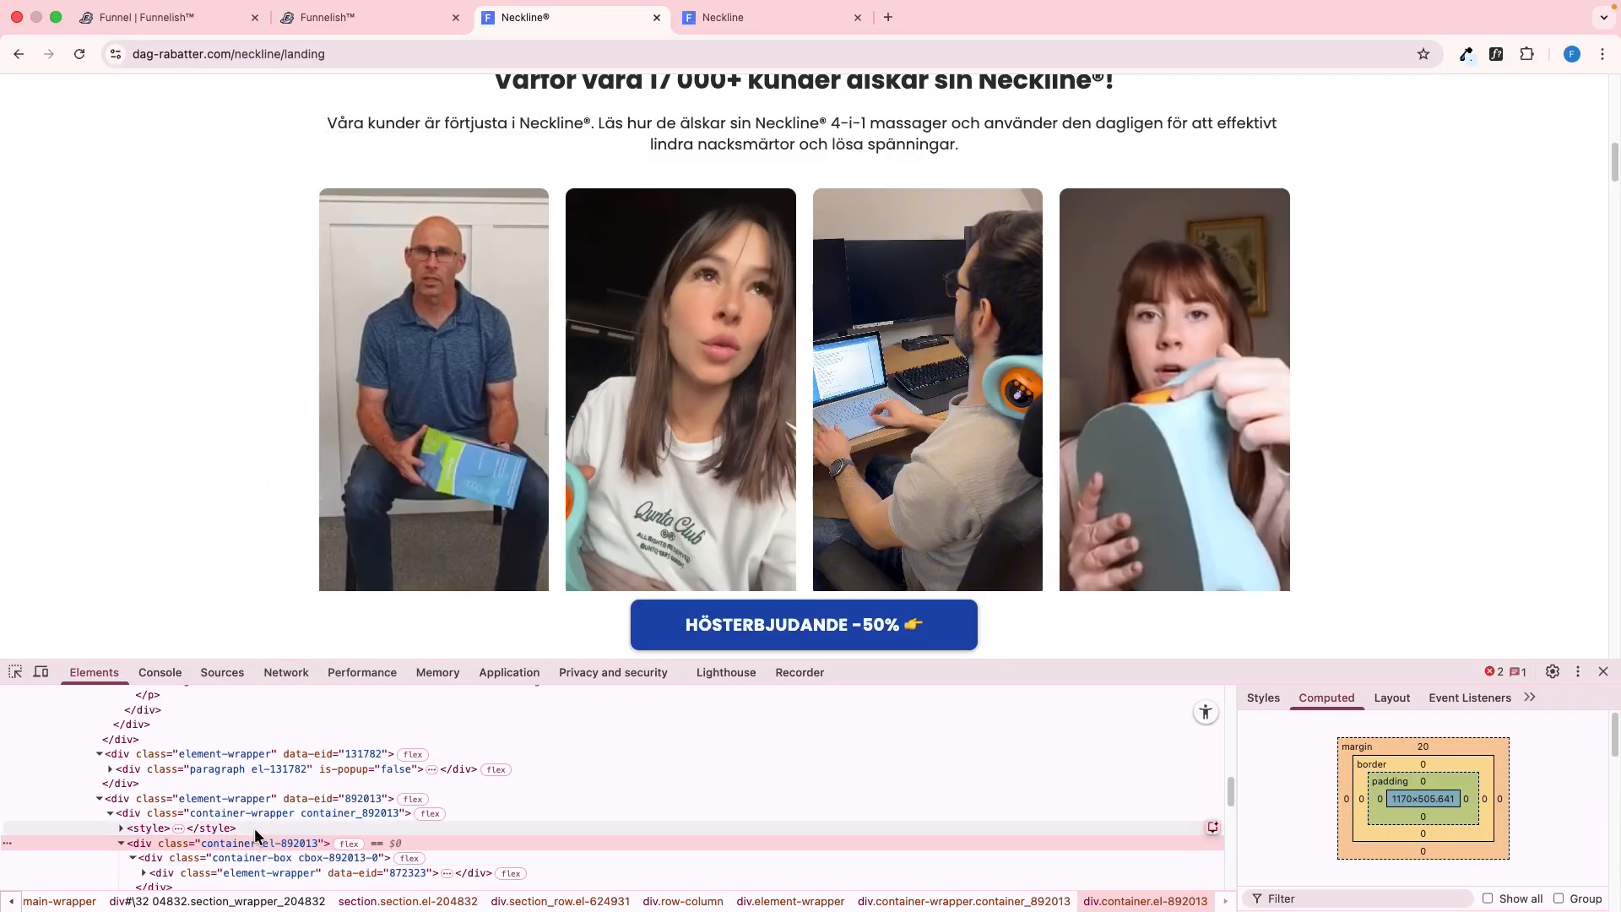
Add a Container below the description in the Funnelish editor and set its top margin to 20 px
{"action": "key", "text": "ctrl+shift+Tab"}
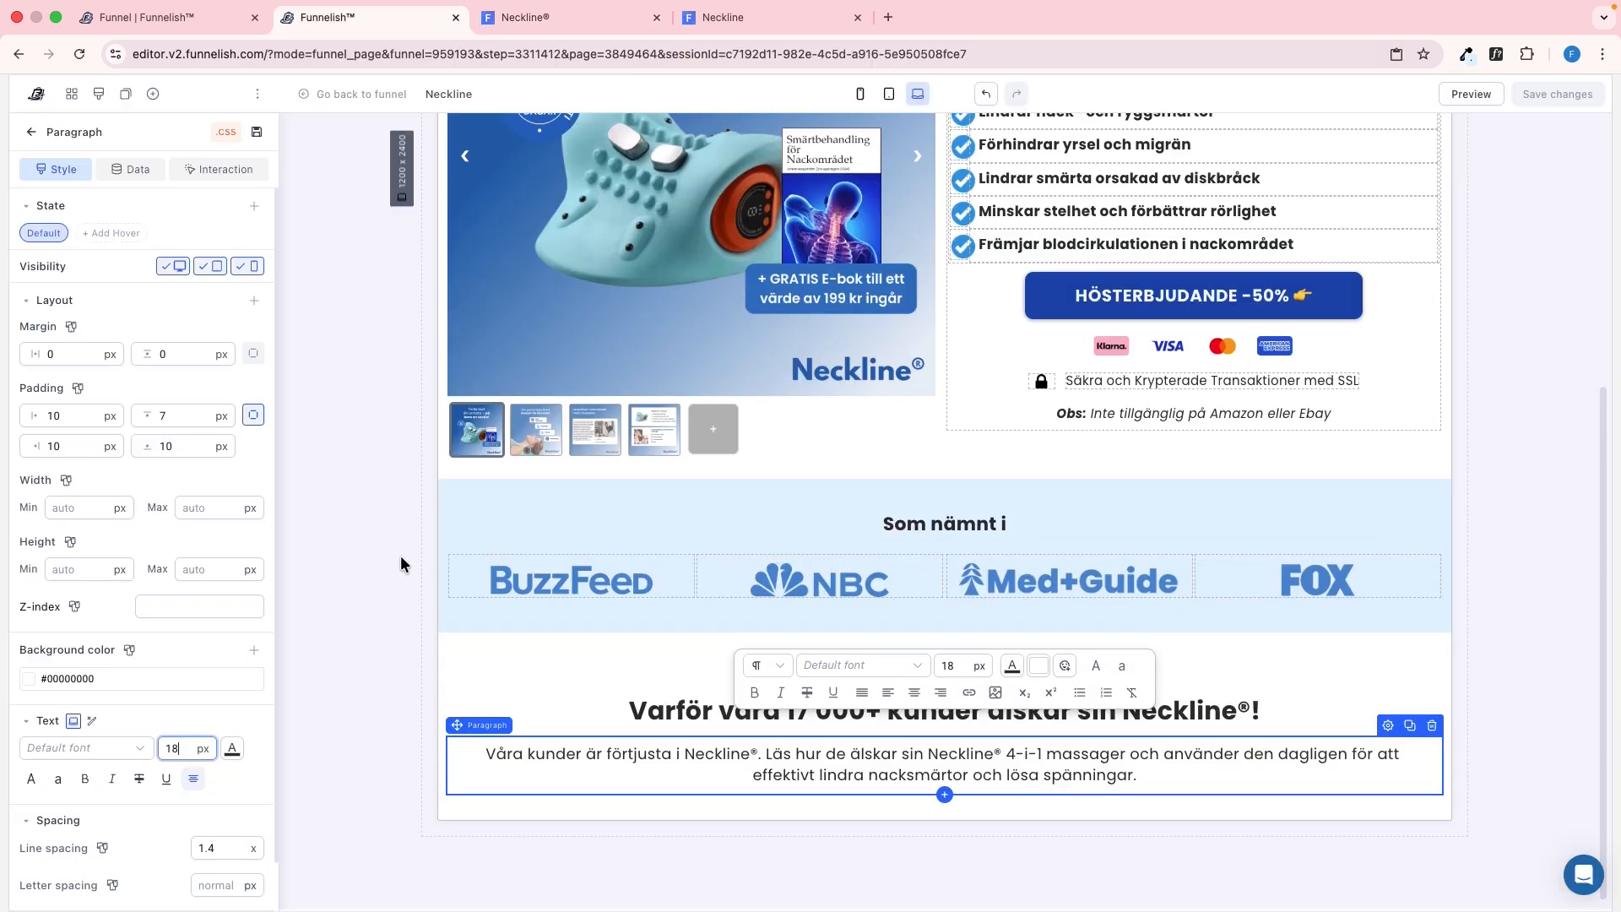
{"action": "left_click", "coordinate": [152, 93]}
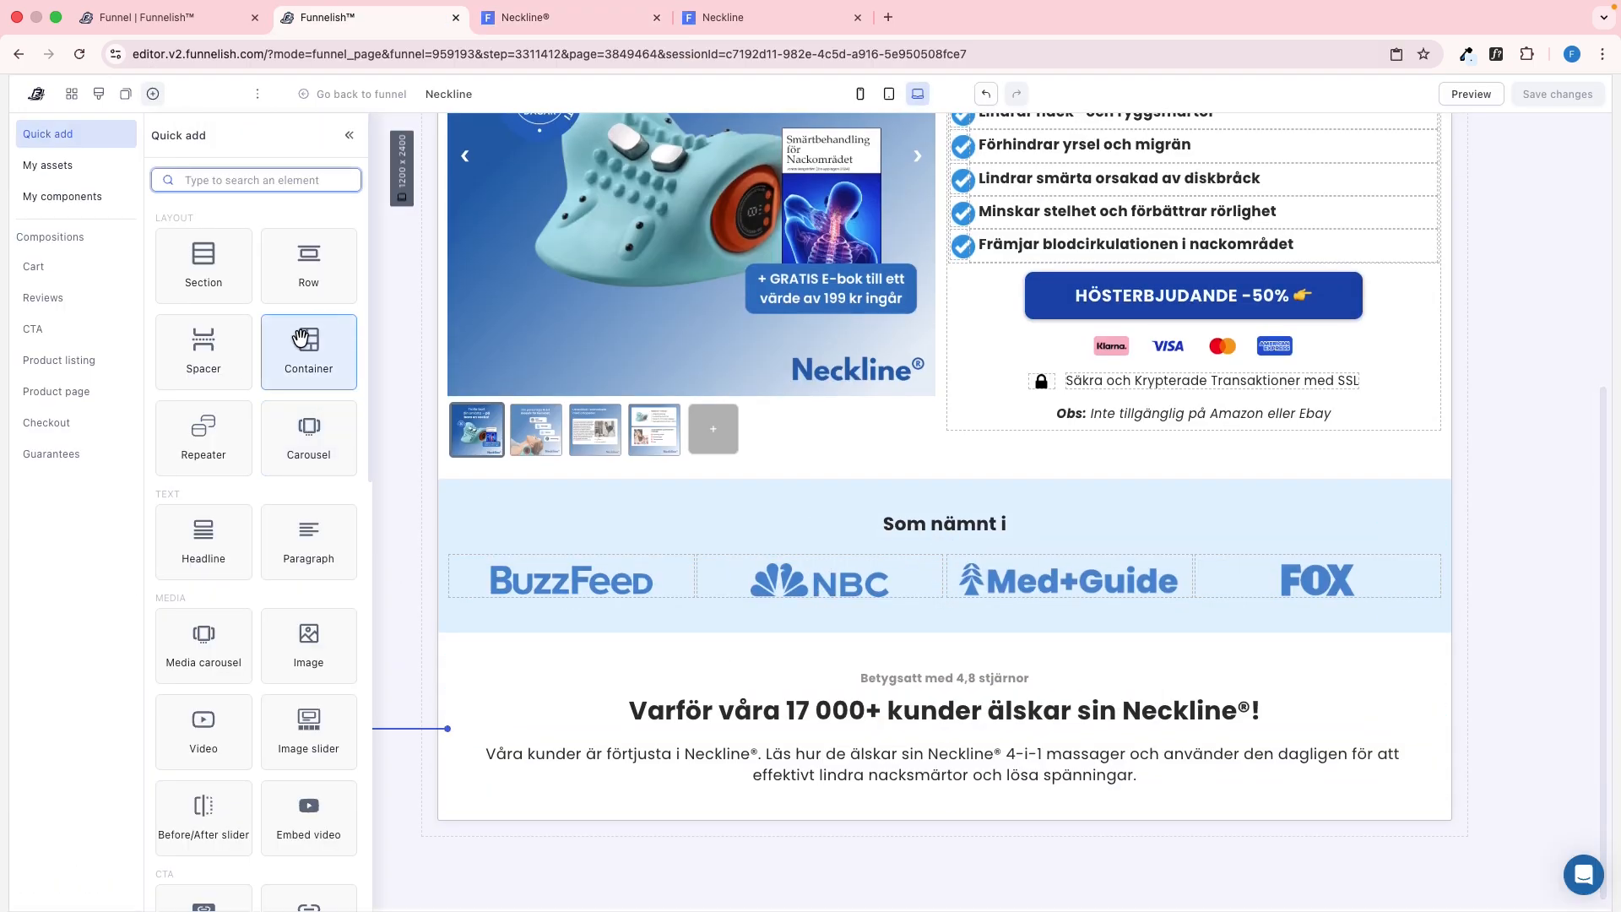
{"action": "left_click_drag", "start_coordinate": [308, 350], "coordinate": [834, 813]}
{"action": "key", "text": "ctrl+Tab"}
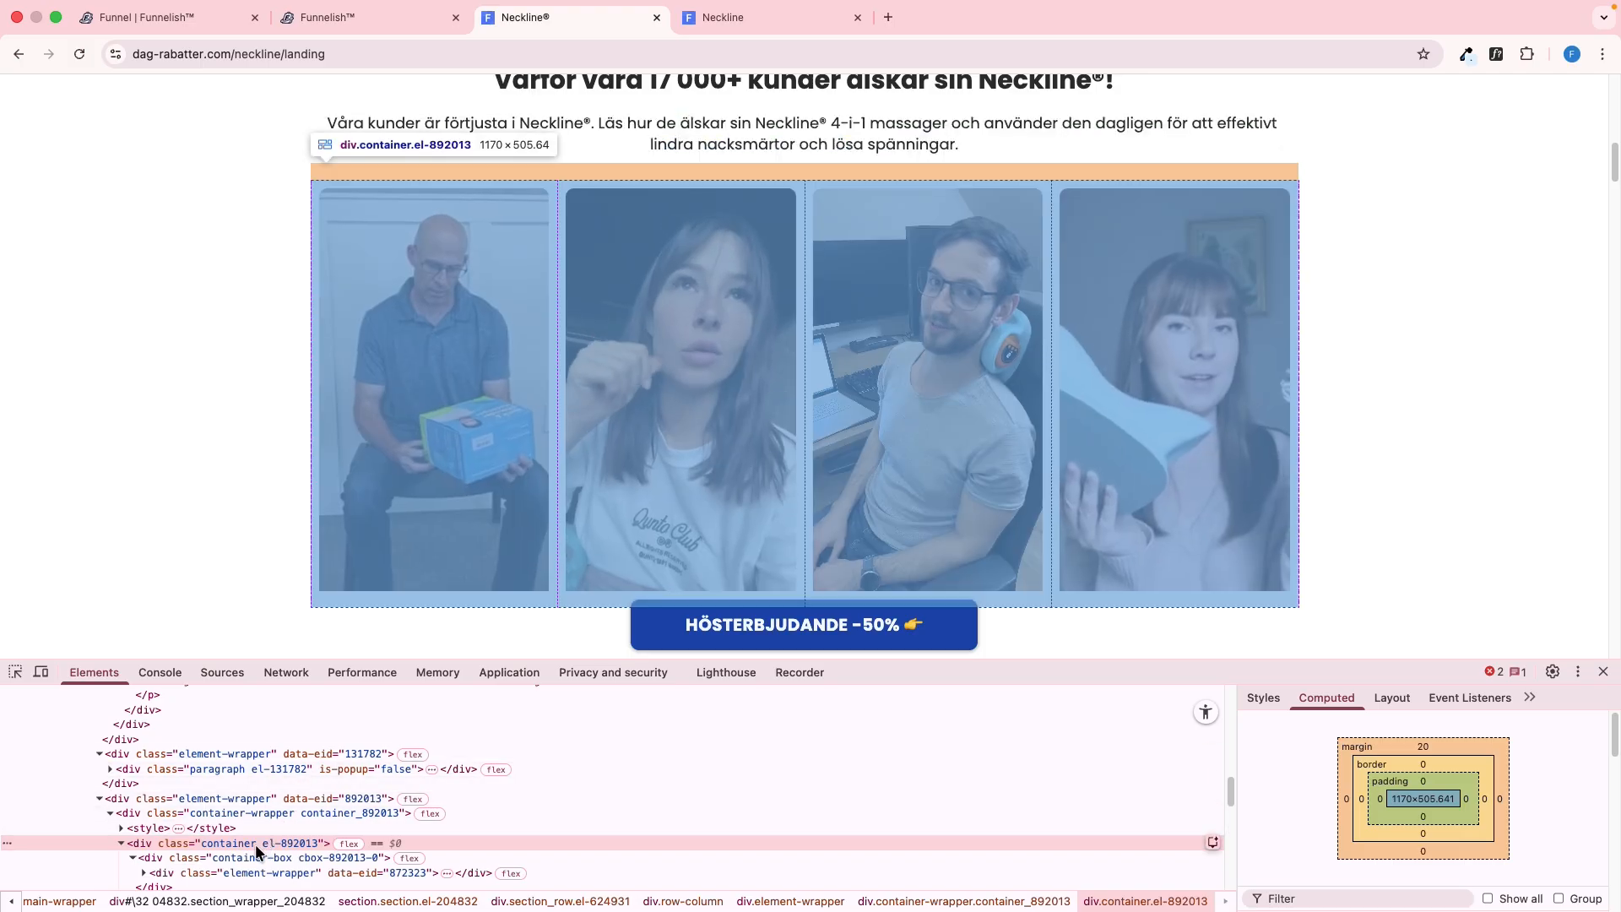
{"action": "key", "text": "ctrl+shift+Tab"}
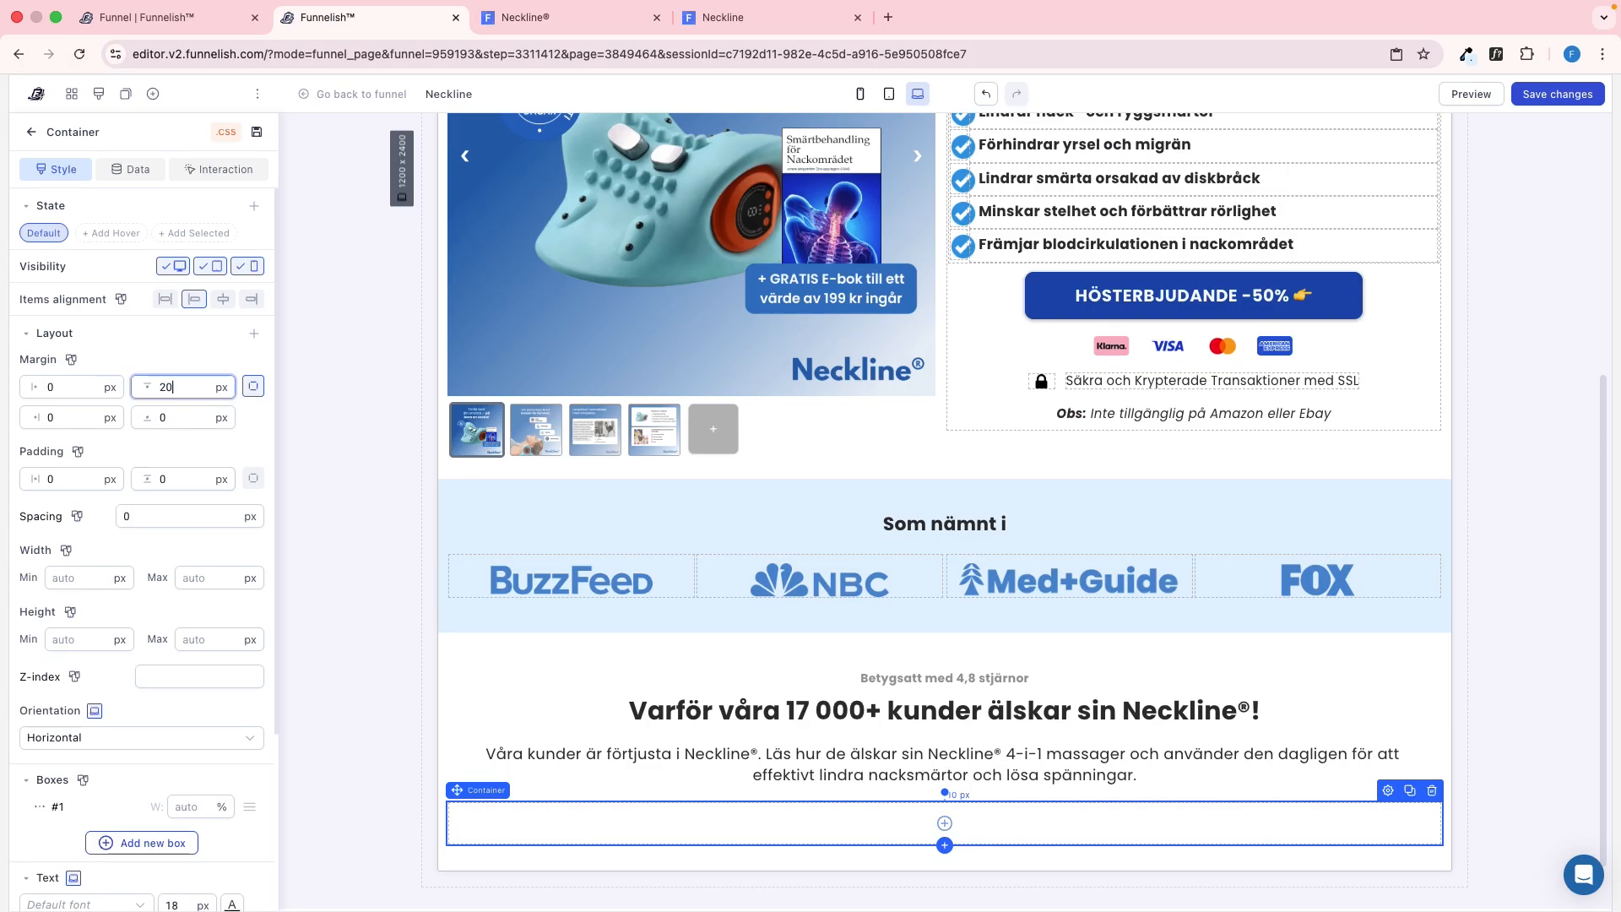
Add three more boxes to the new container so that it has four side by side
{"action": "scroll", "coordinate": [156, 662], "scroll_direction": "down", "scroll_amount": 5}
{"action": "scroll", "coordinate": [160, 548], "scroll_direction": "up", "scroll_amount": 1}
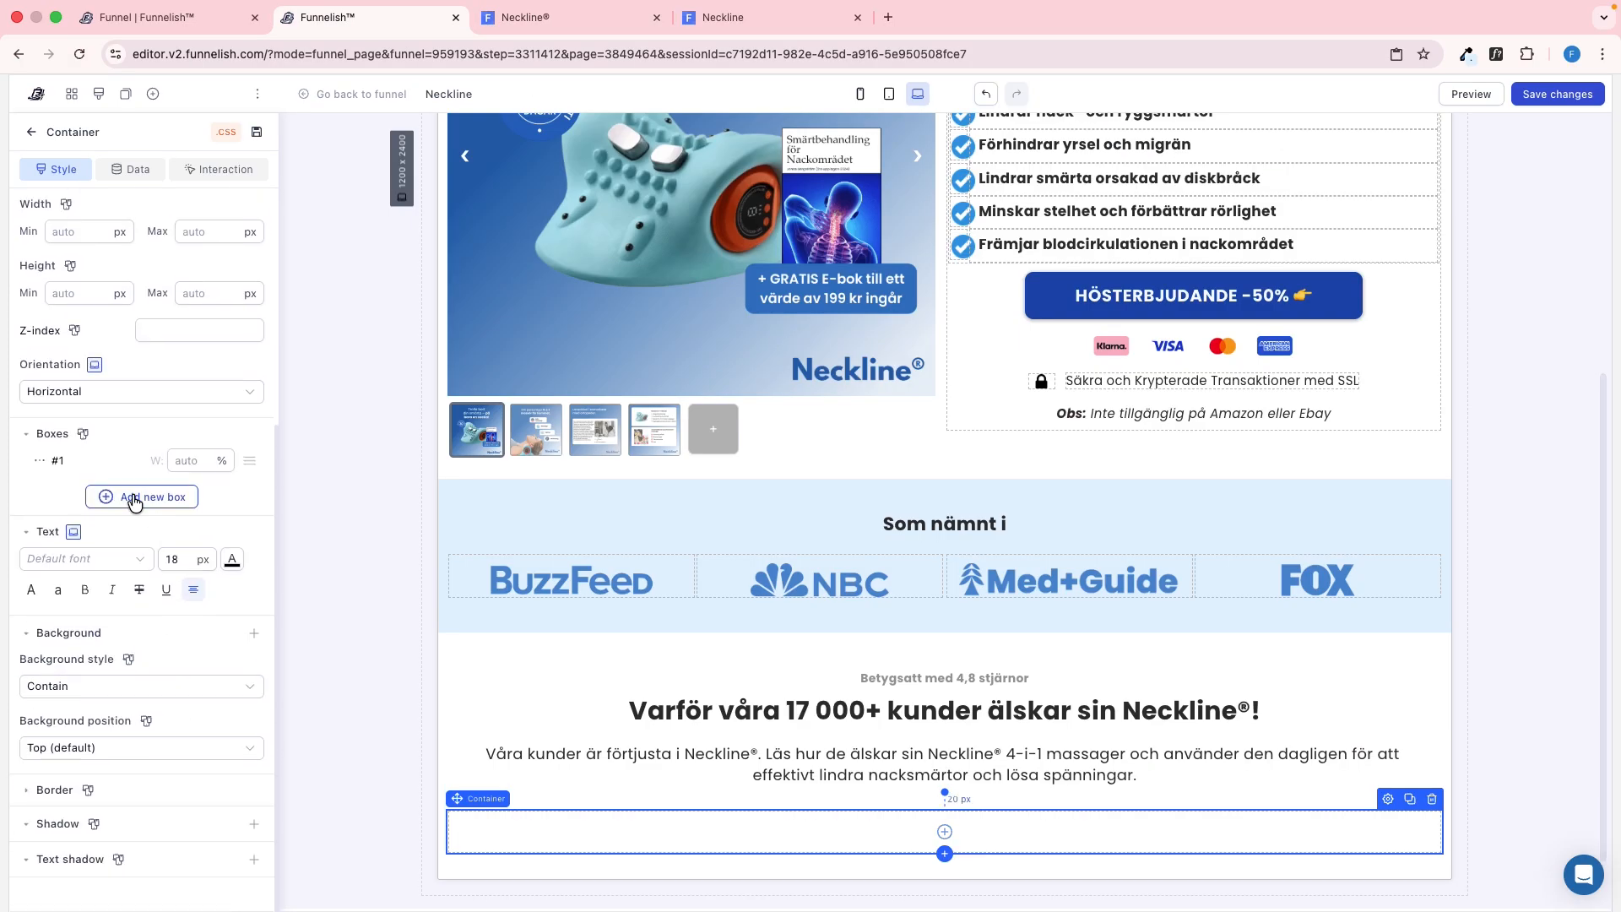
{"action": "left_click", "coordinate": [127, 499]}
{"action": "left_click", "coordinate": [108, 529]}
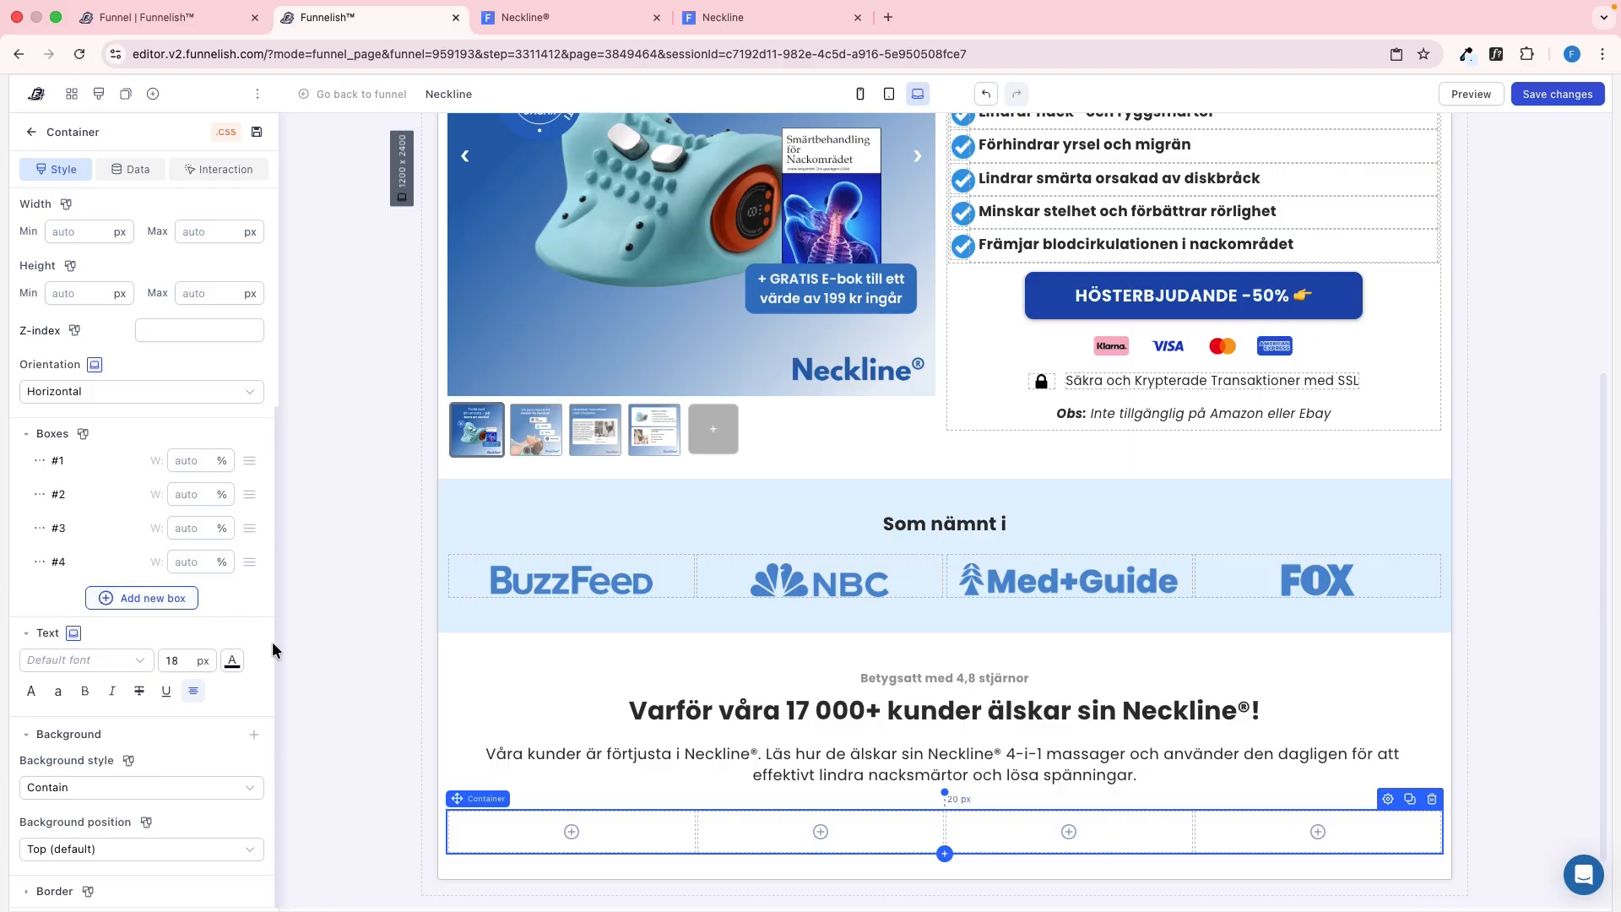
Inspect the first video element inside the reference page's container to read its margin and playback attributes
{"action": "key", "text": "ctrl+Tab"}
{"action": "left_click", "coordinate": [292, 850]}
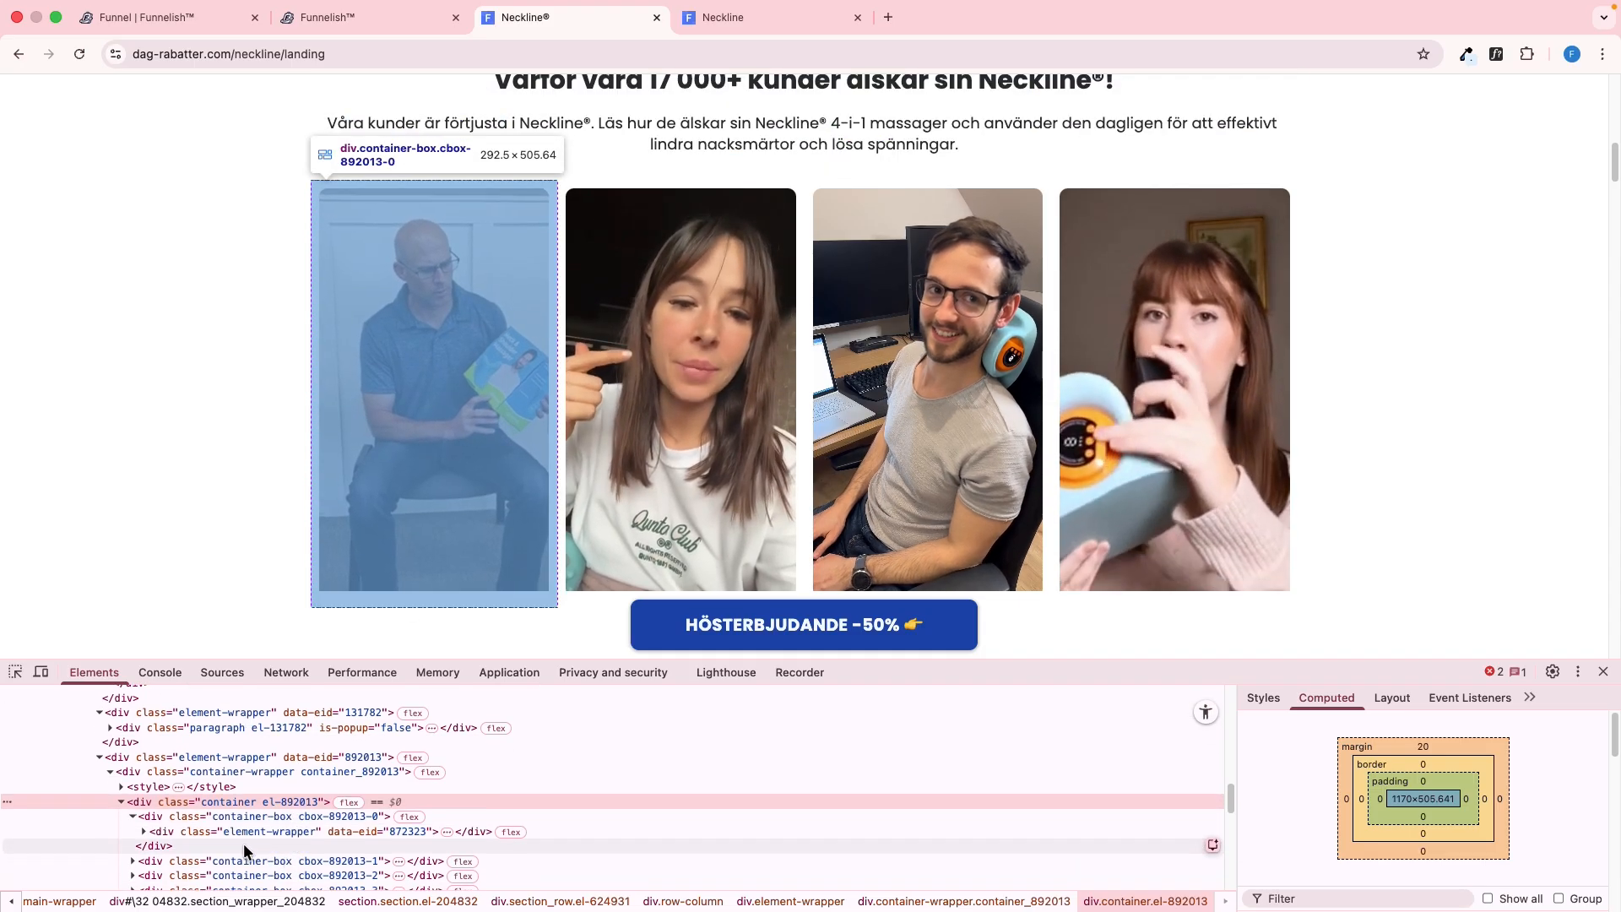
{"action": "left_click", "coordinate": [143, 831]}
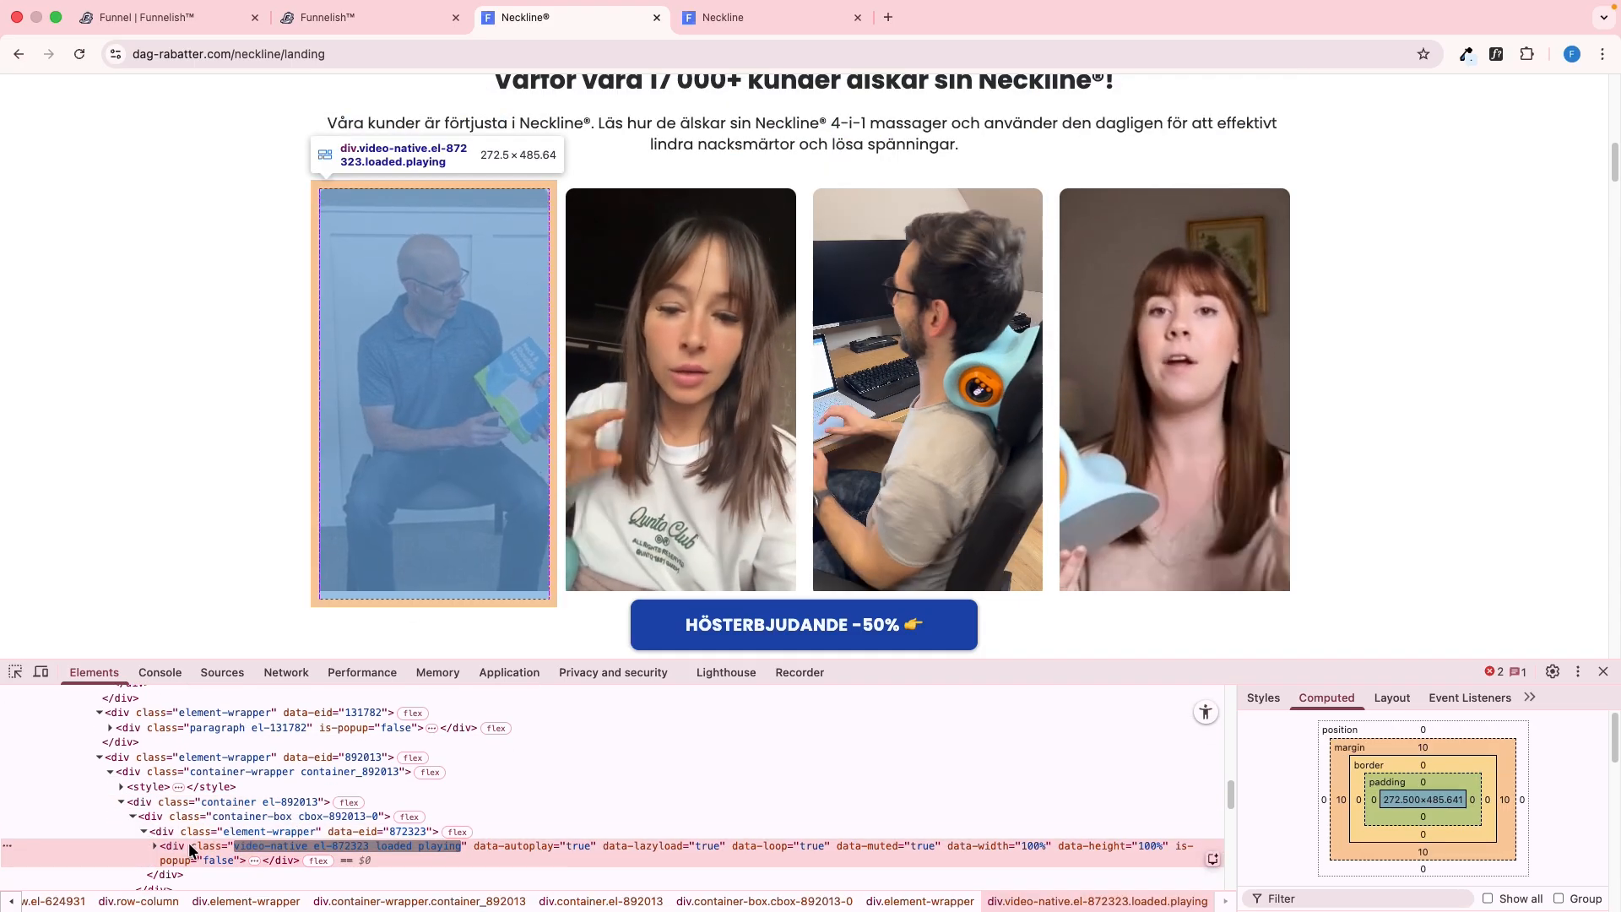
{"action": "left_click", "coordinate": [383, 849]}
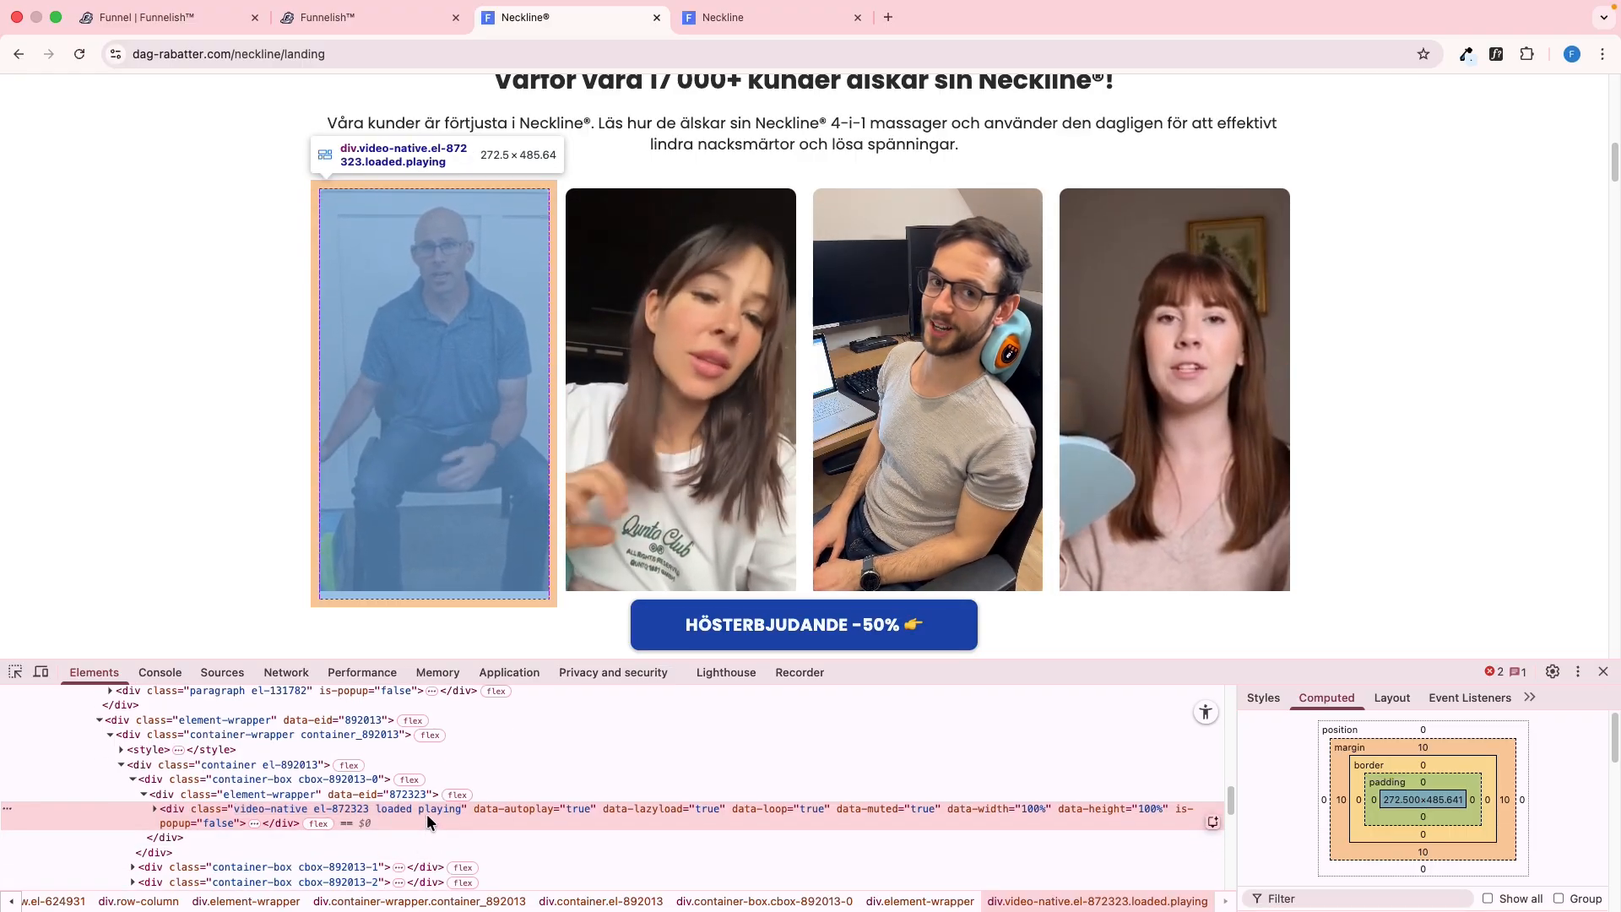
Save all four customer videos from the reference page to the Downloads folder
{"action": "right_click", "coordinate": [473, 369]}
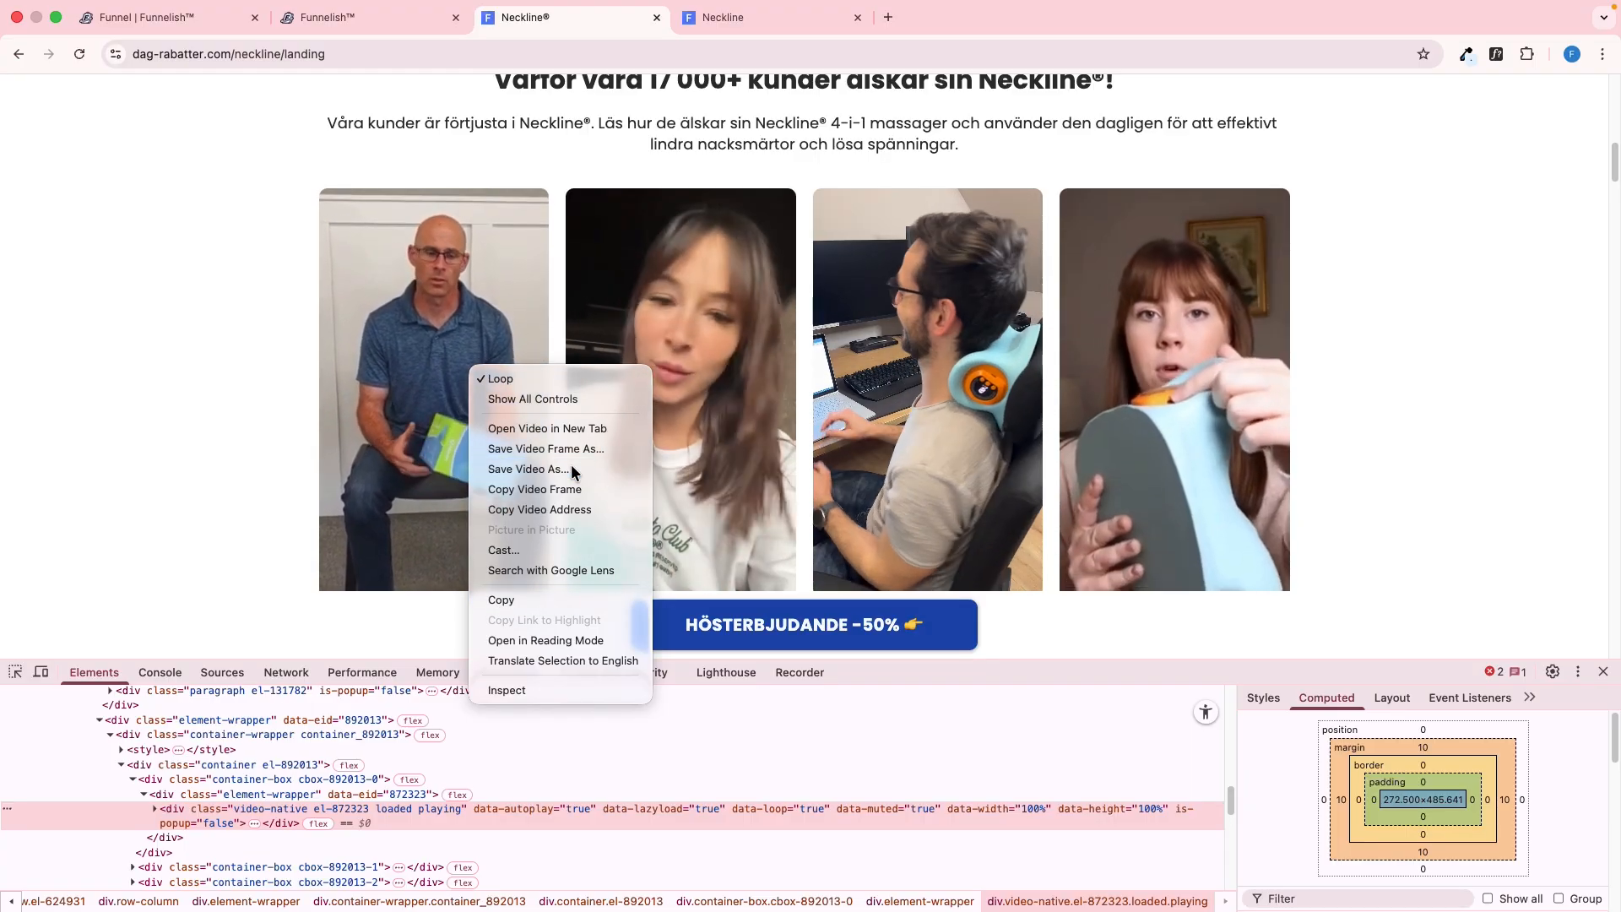
{"action": "left_click", "coordinate": [571, 470]}
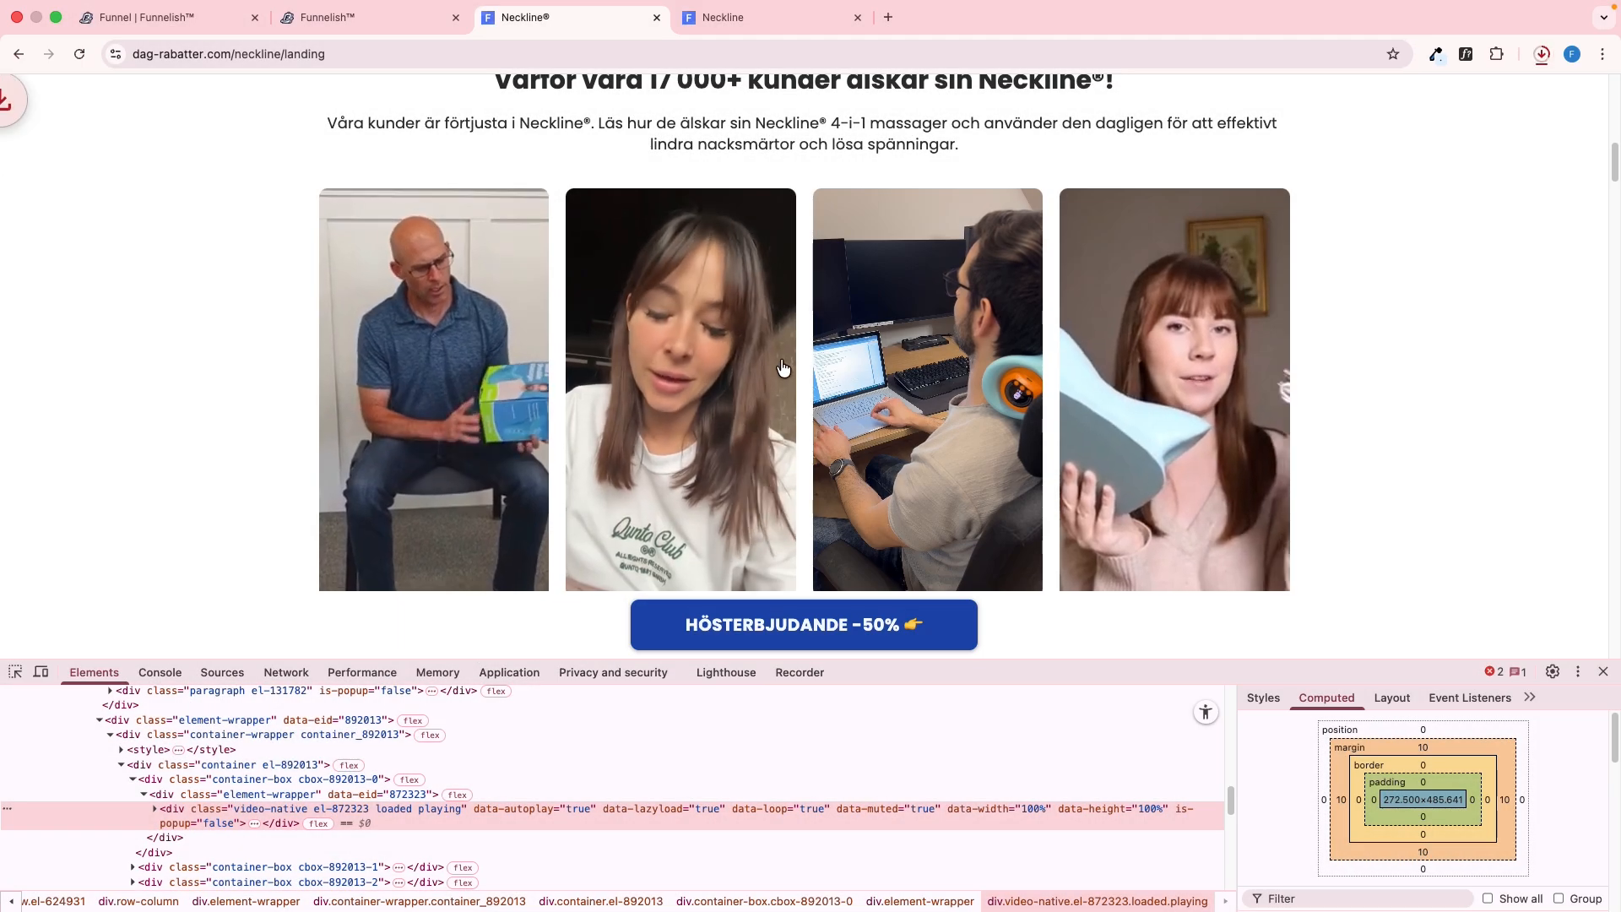
{"action": "right_click", "coordinate": [734, 327]}
{"action": "left_click", "coordinate": [812, 432]}
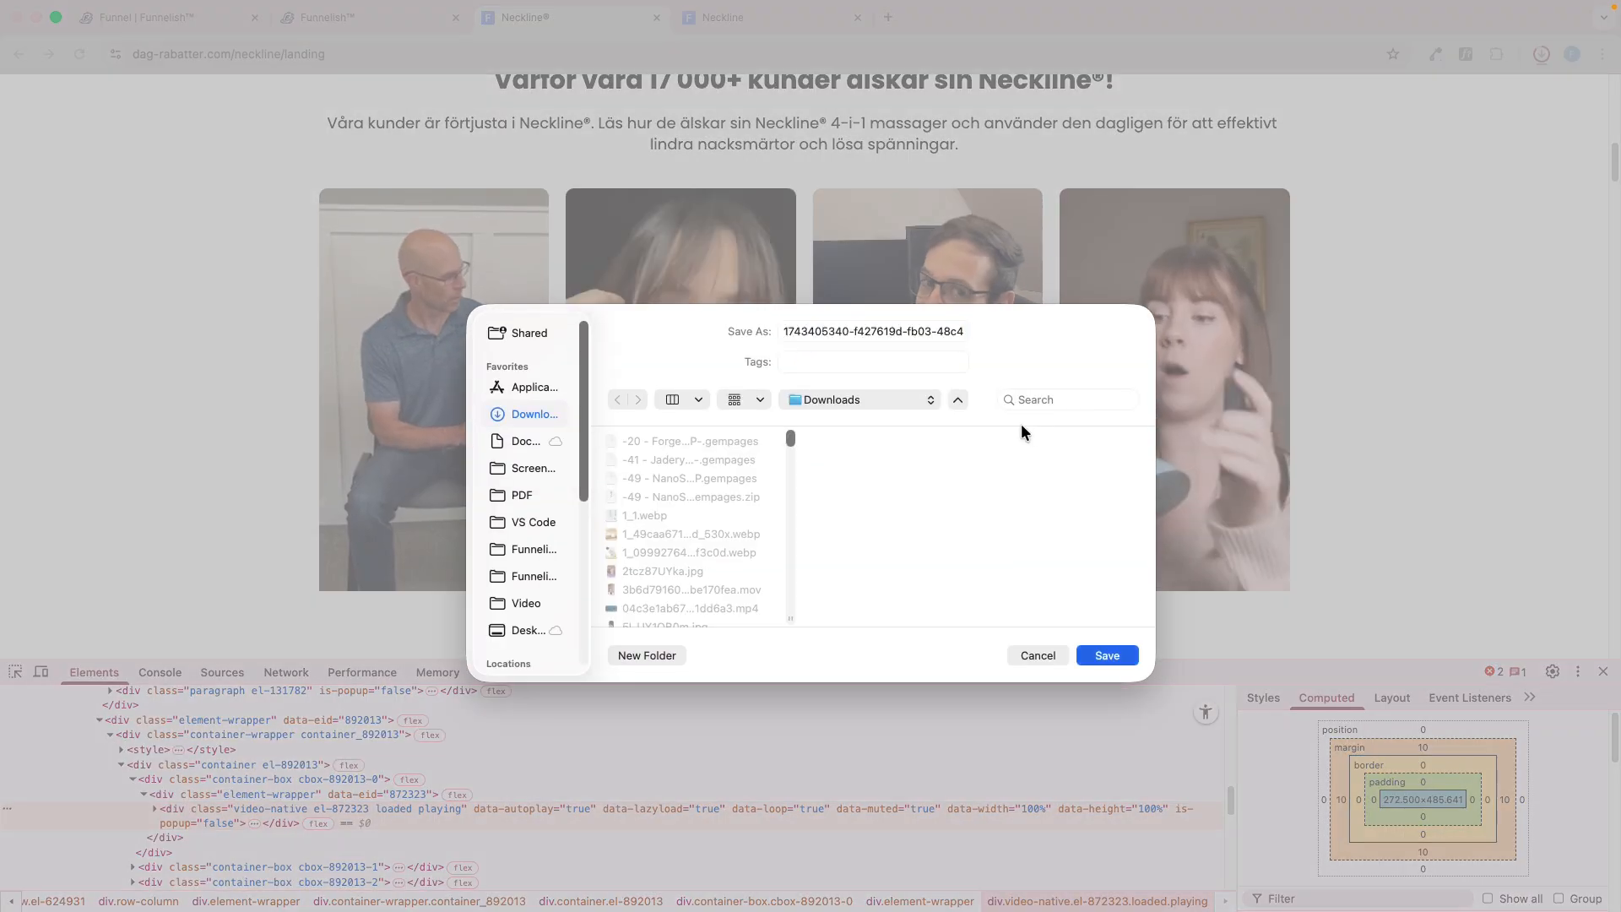
{"action": "key", "text": "Return"}
{"action": "right_click", "coordinate": [908, 329]}
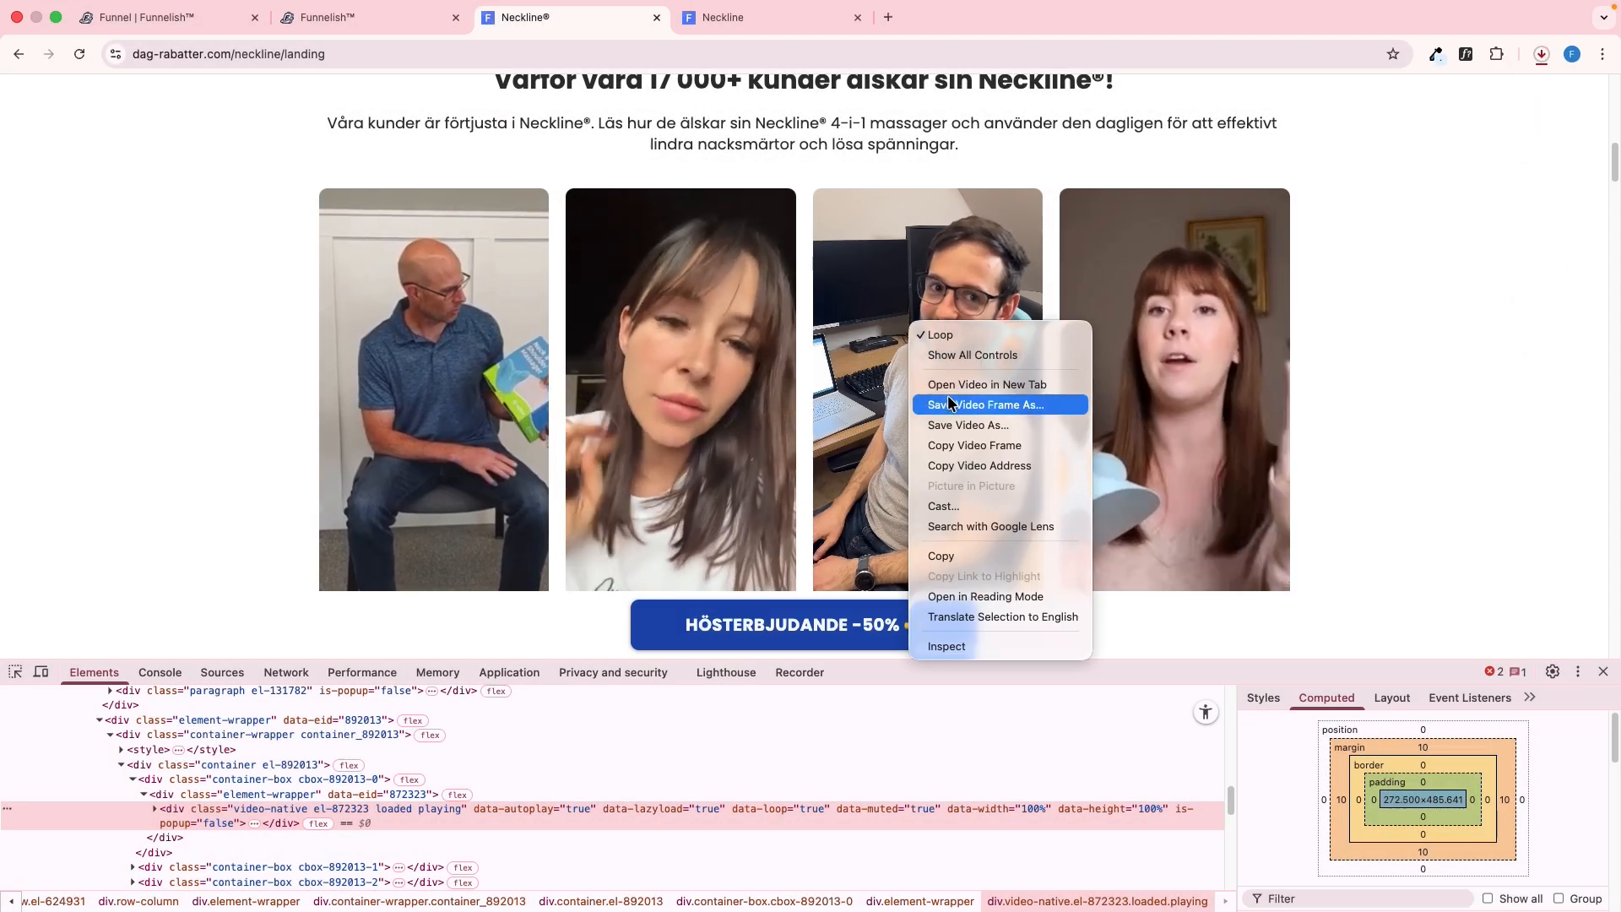
{"action": "left_click", "coordinate": [956, 426]}
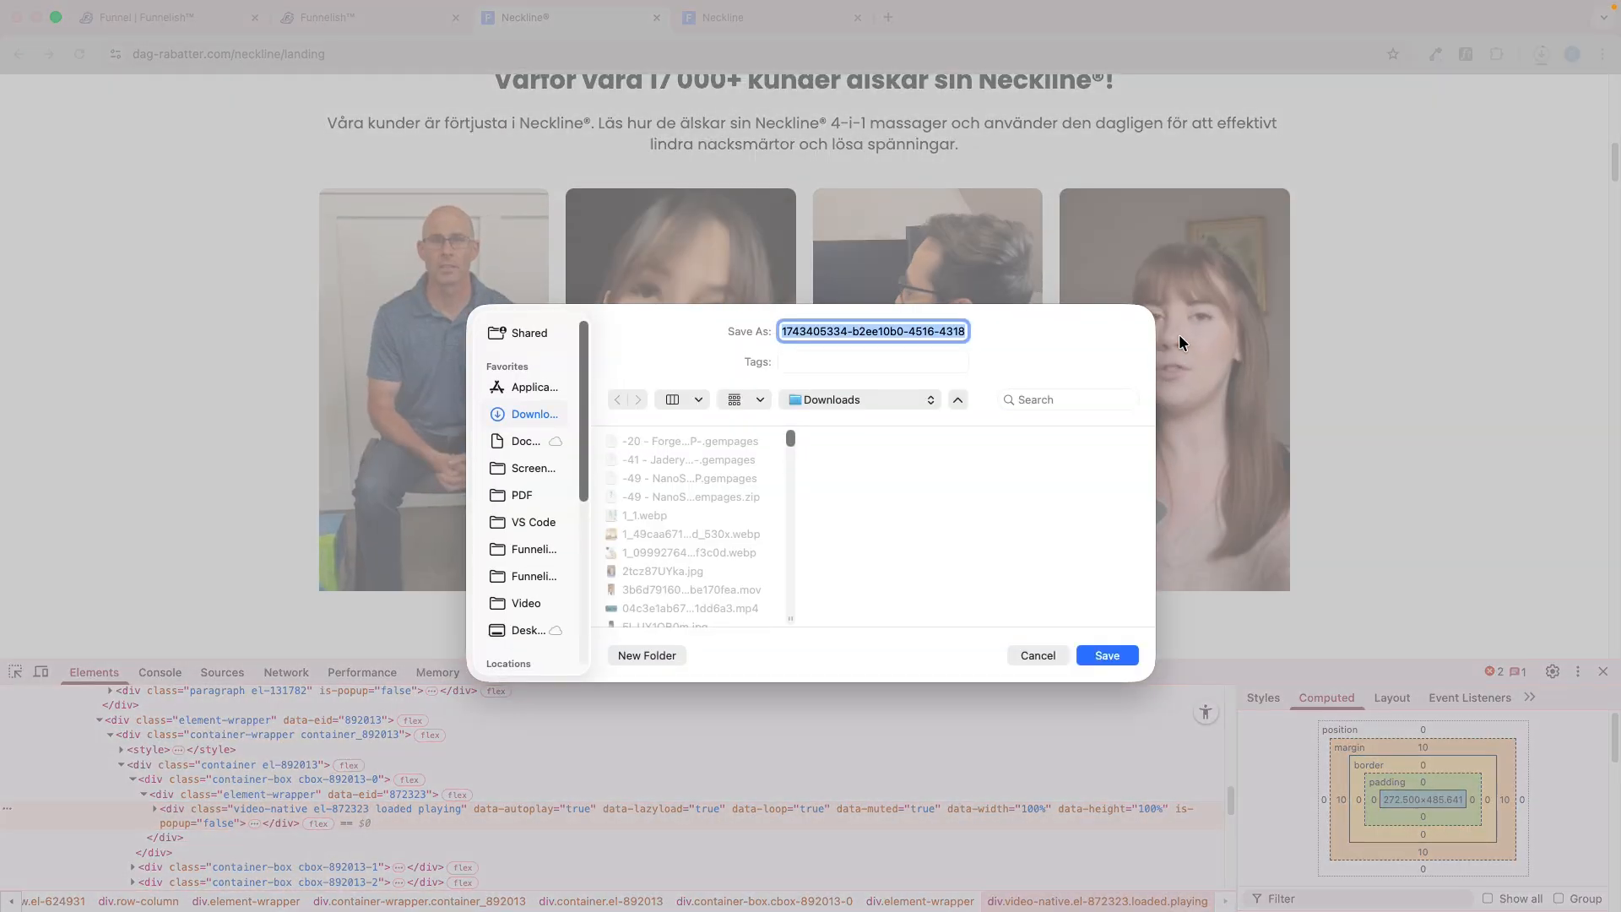
{"action": "key", "text": "Return"}
{"action": "right_click", "coordinate": [1167, 322]}
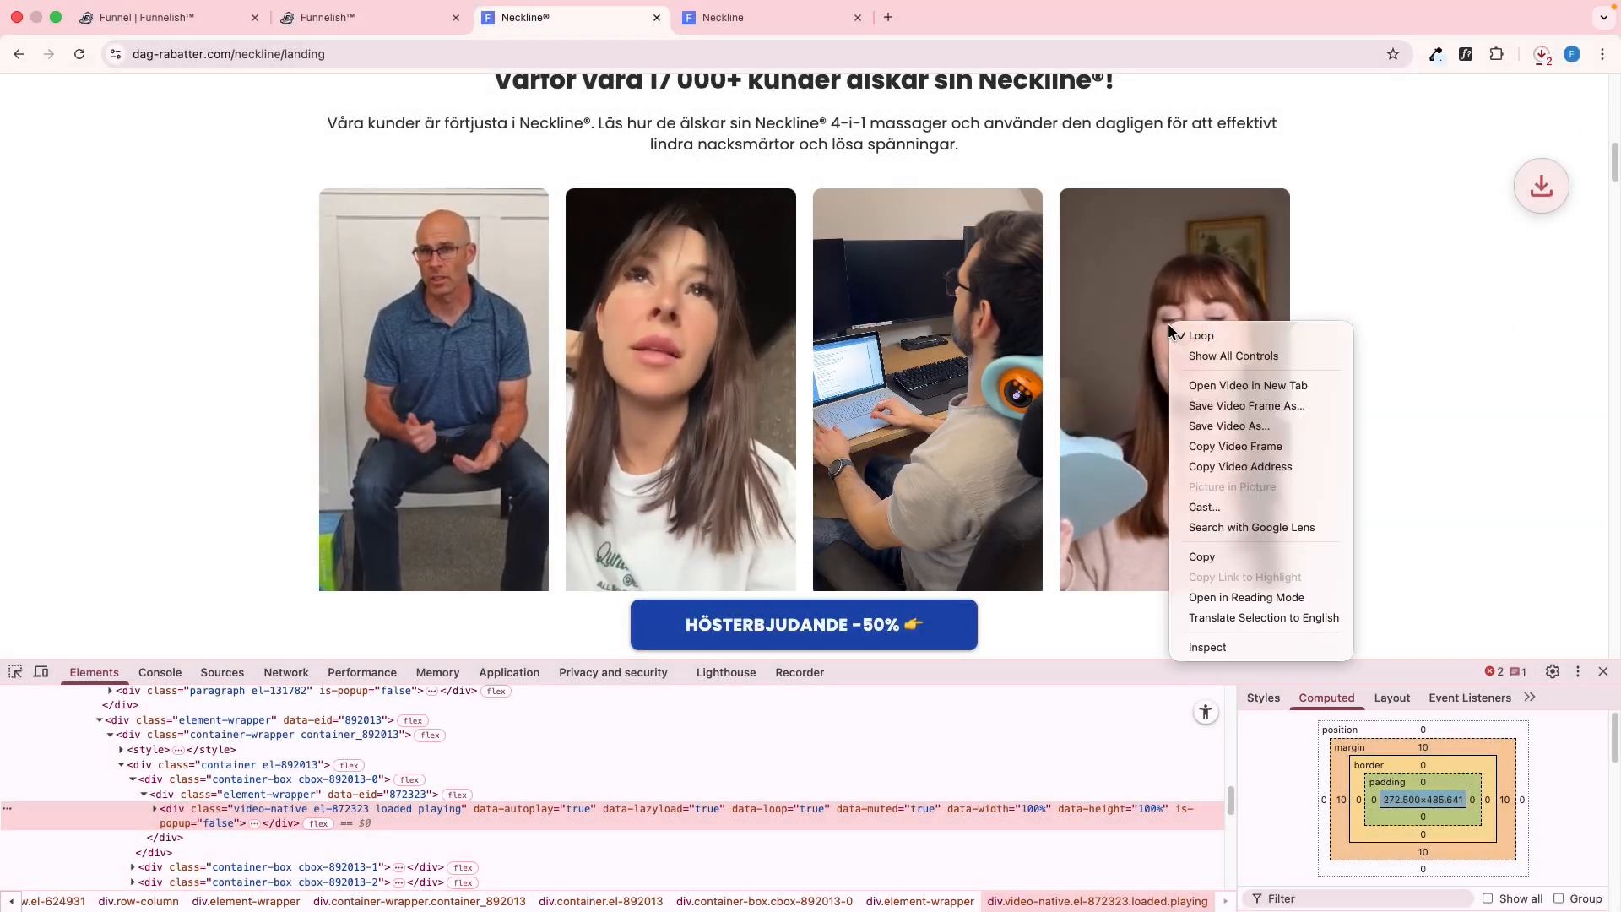
{"action": "left_click", "coordinate": [1203, 426]}
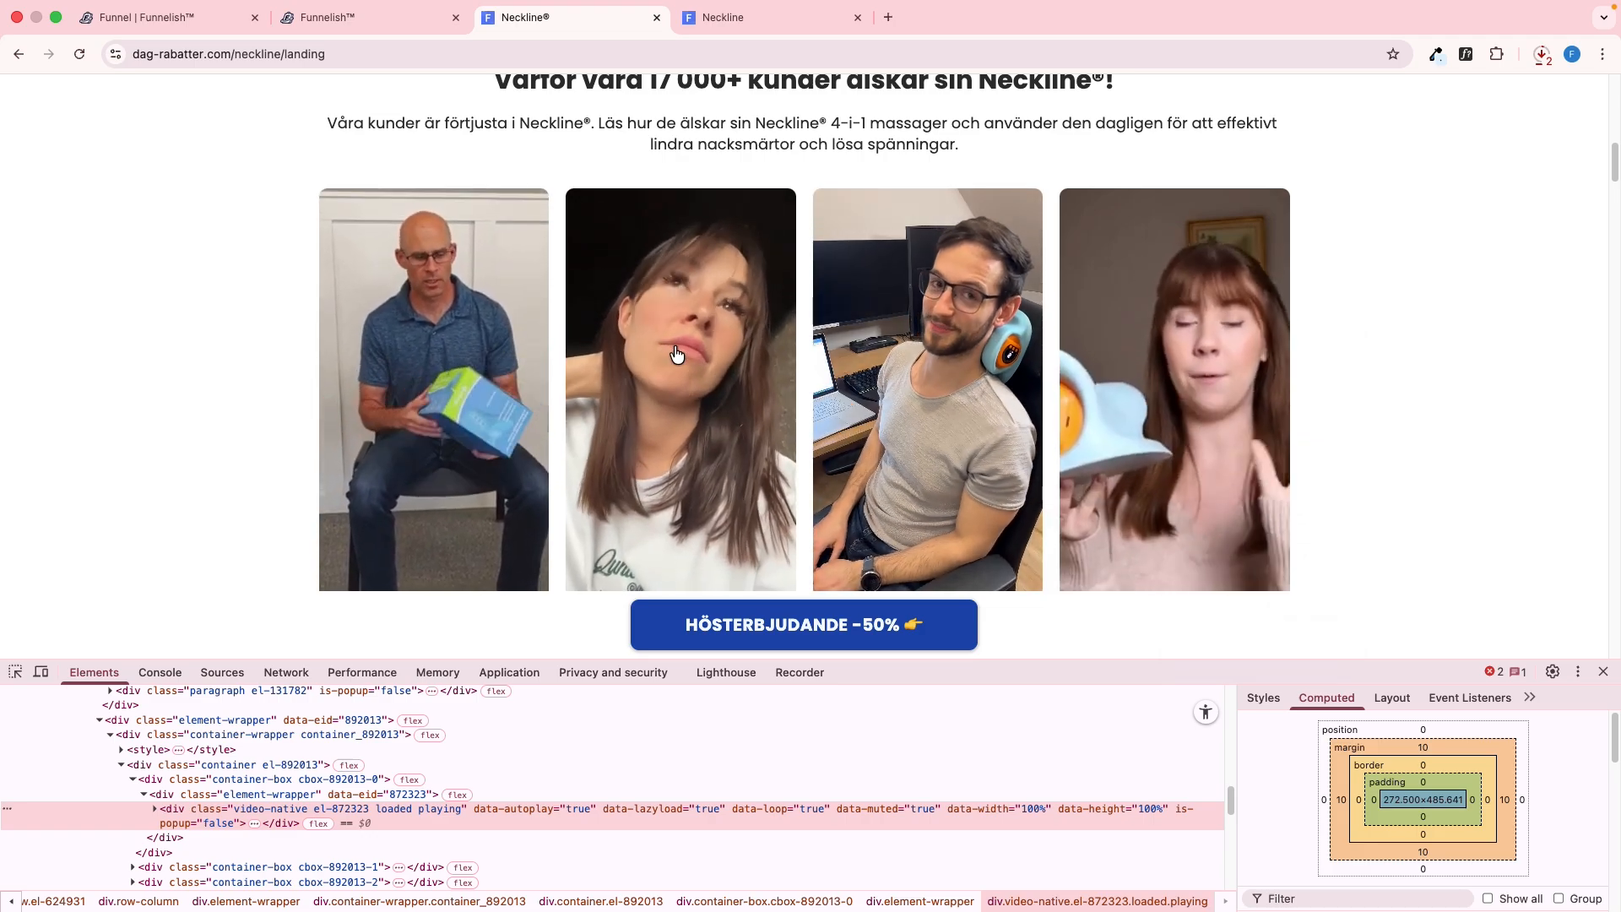
{"action": "key", "text": "Return"}
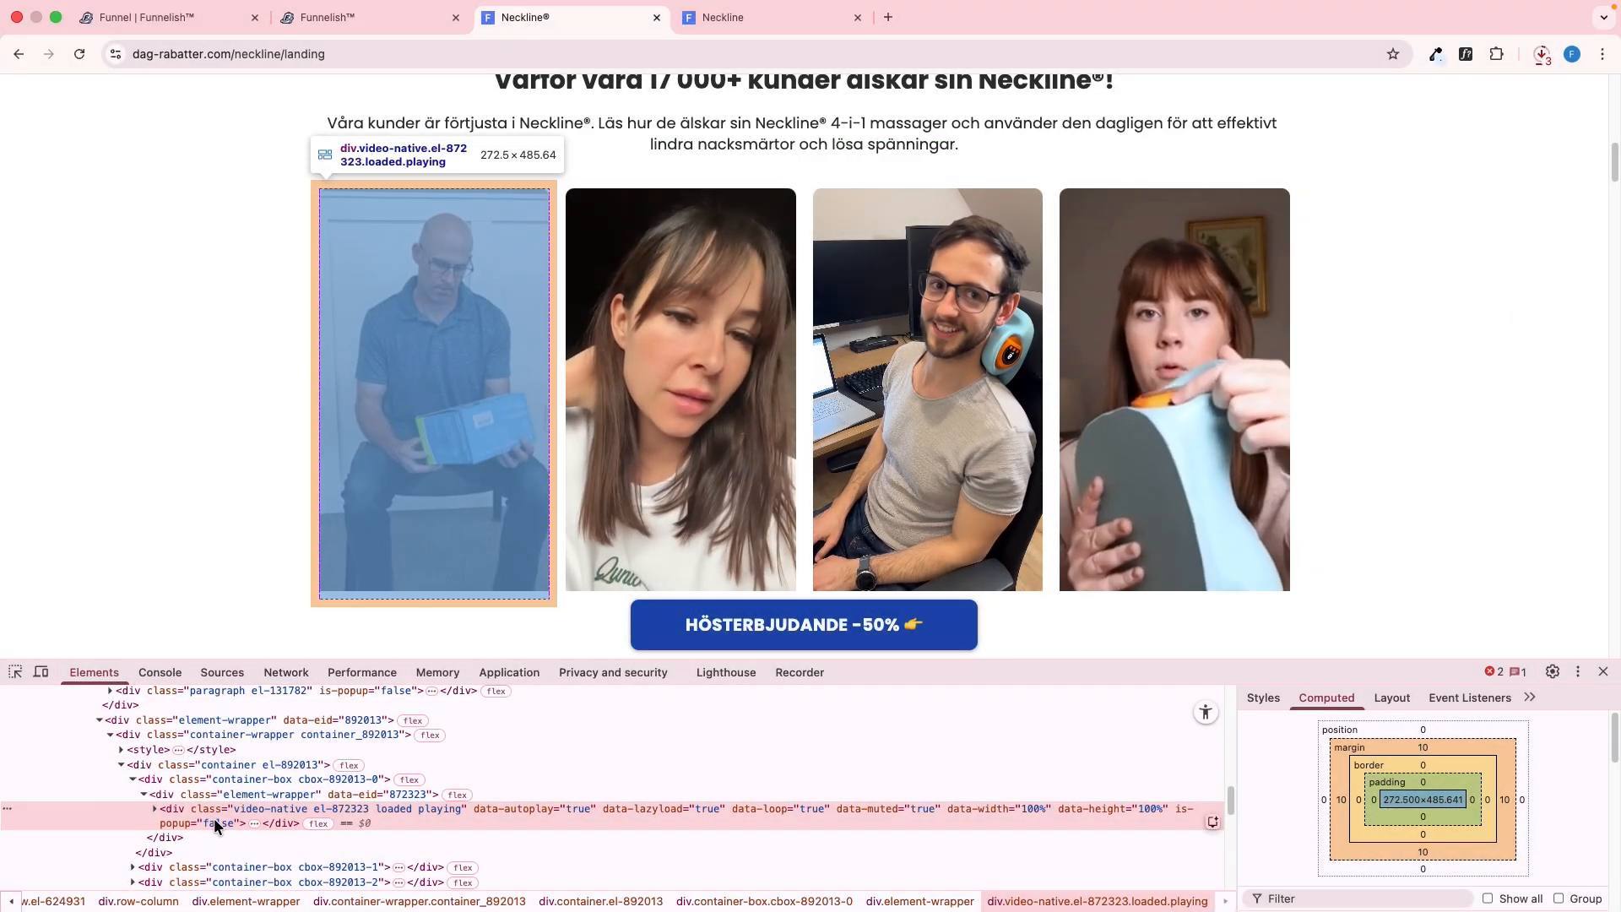
Insert a Video element into the container's first box in the editor and set its margins to 10 px
{"action": "key", "text": "ctrl+shift+Tab"}
{"action": "scroll", "coordinate": [543, 760], "scroll_direction": "down", "scroll_amount": 1}
{"action": "left_click", "coordinate": [543, 790]}
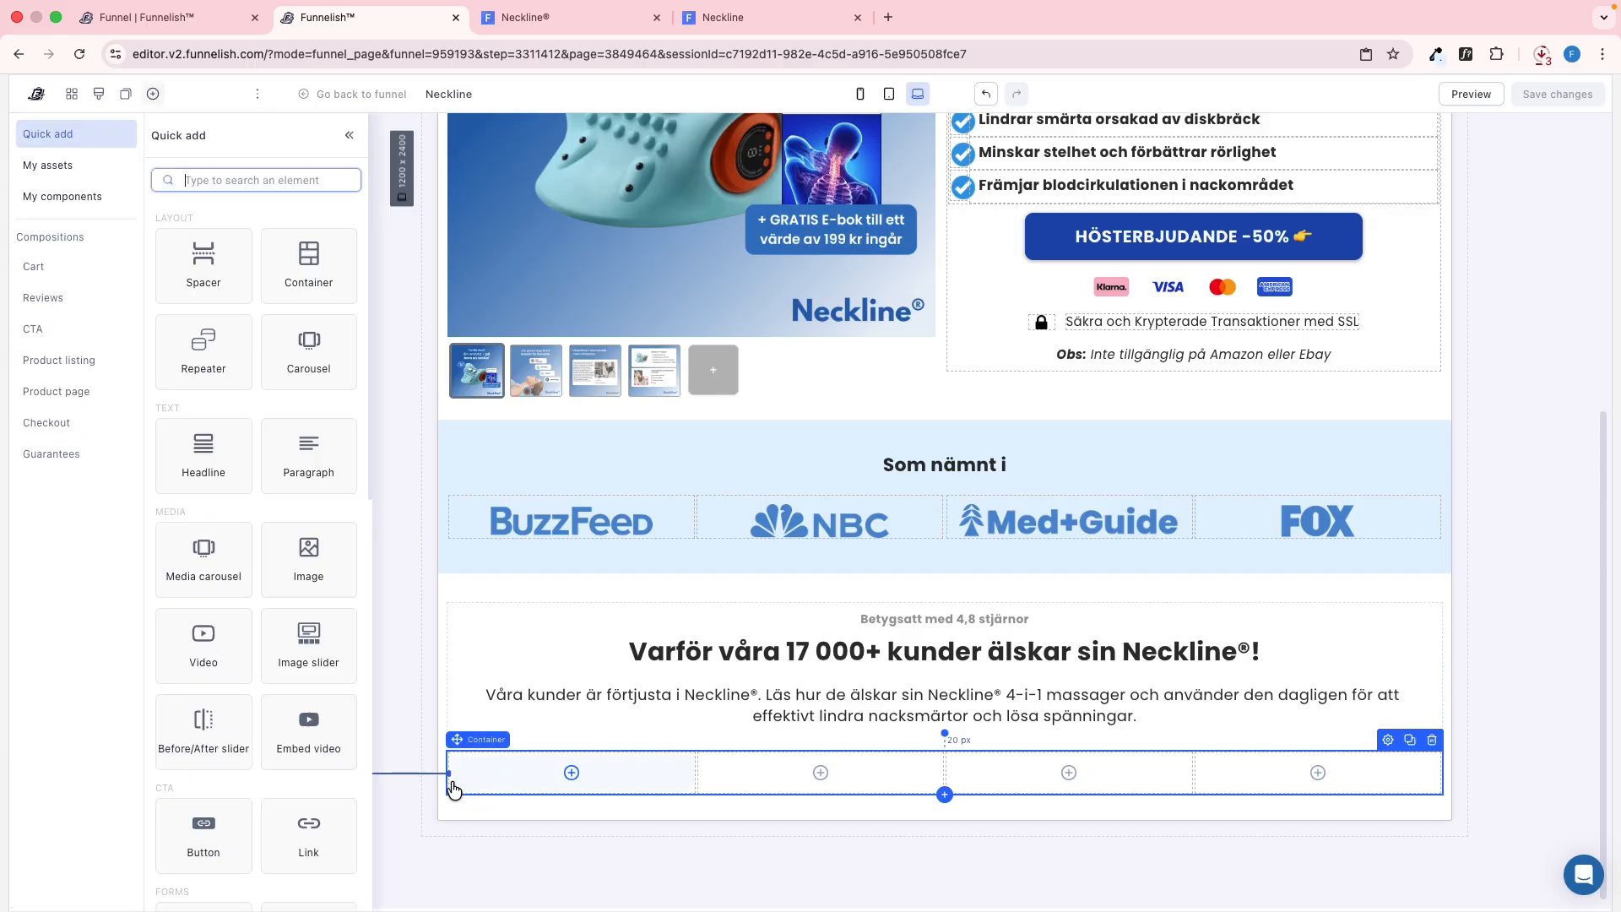
{"action": "left_click", "coordinate": [218, 654]}
{"action": "key", "text": "ctrl+Tab"}
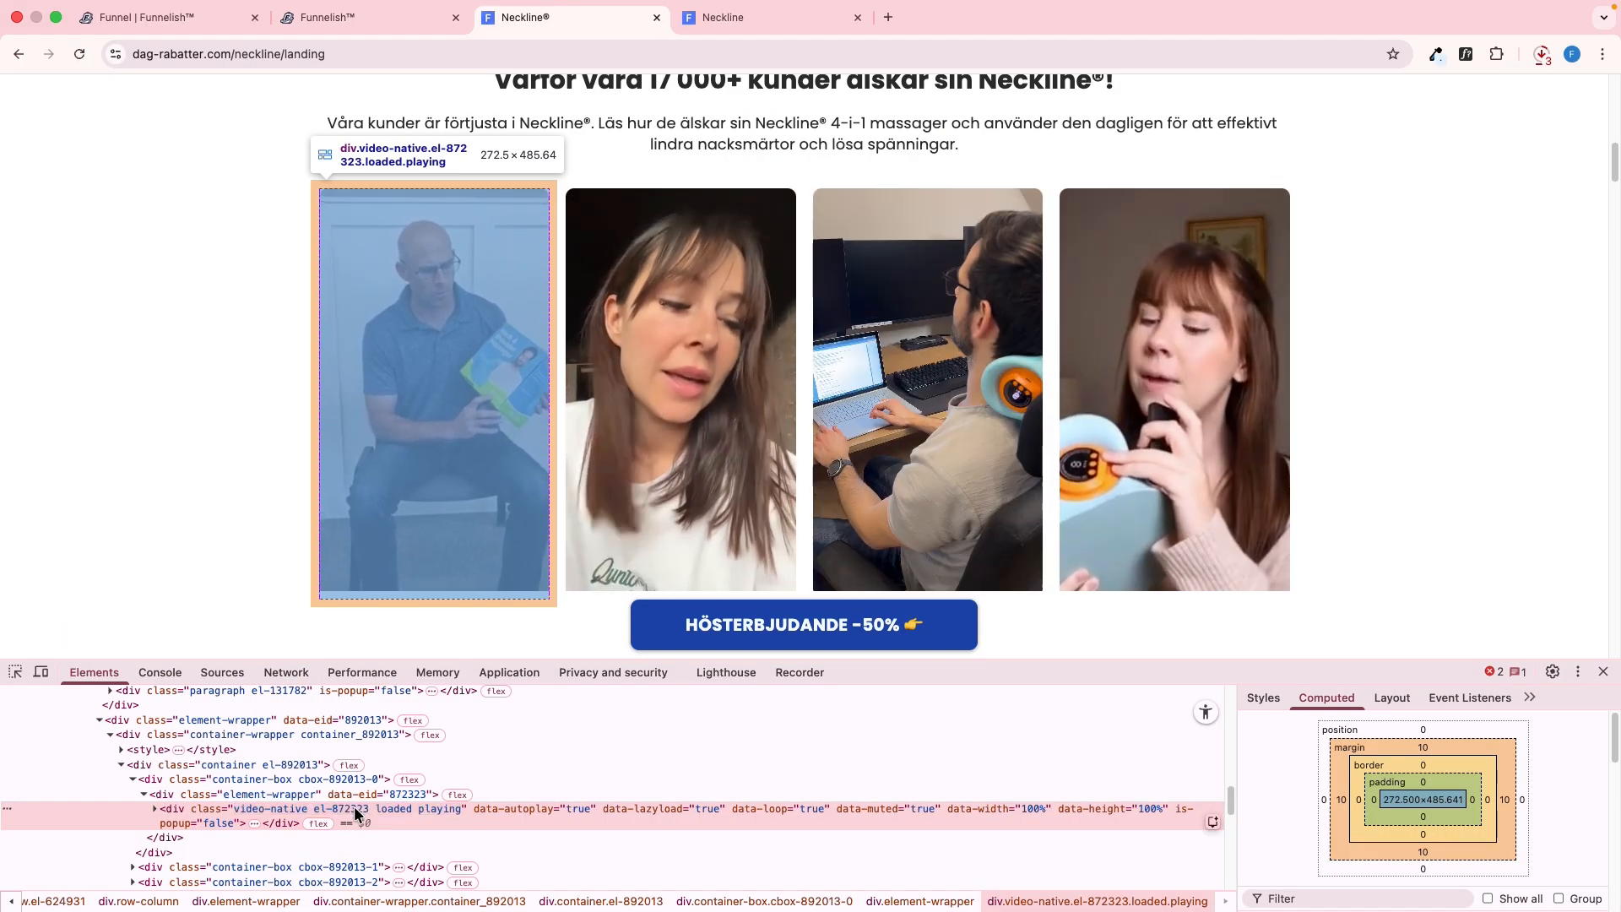
{"action": "key", "text": "ctrl+shift+Tab"}
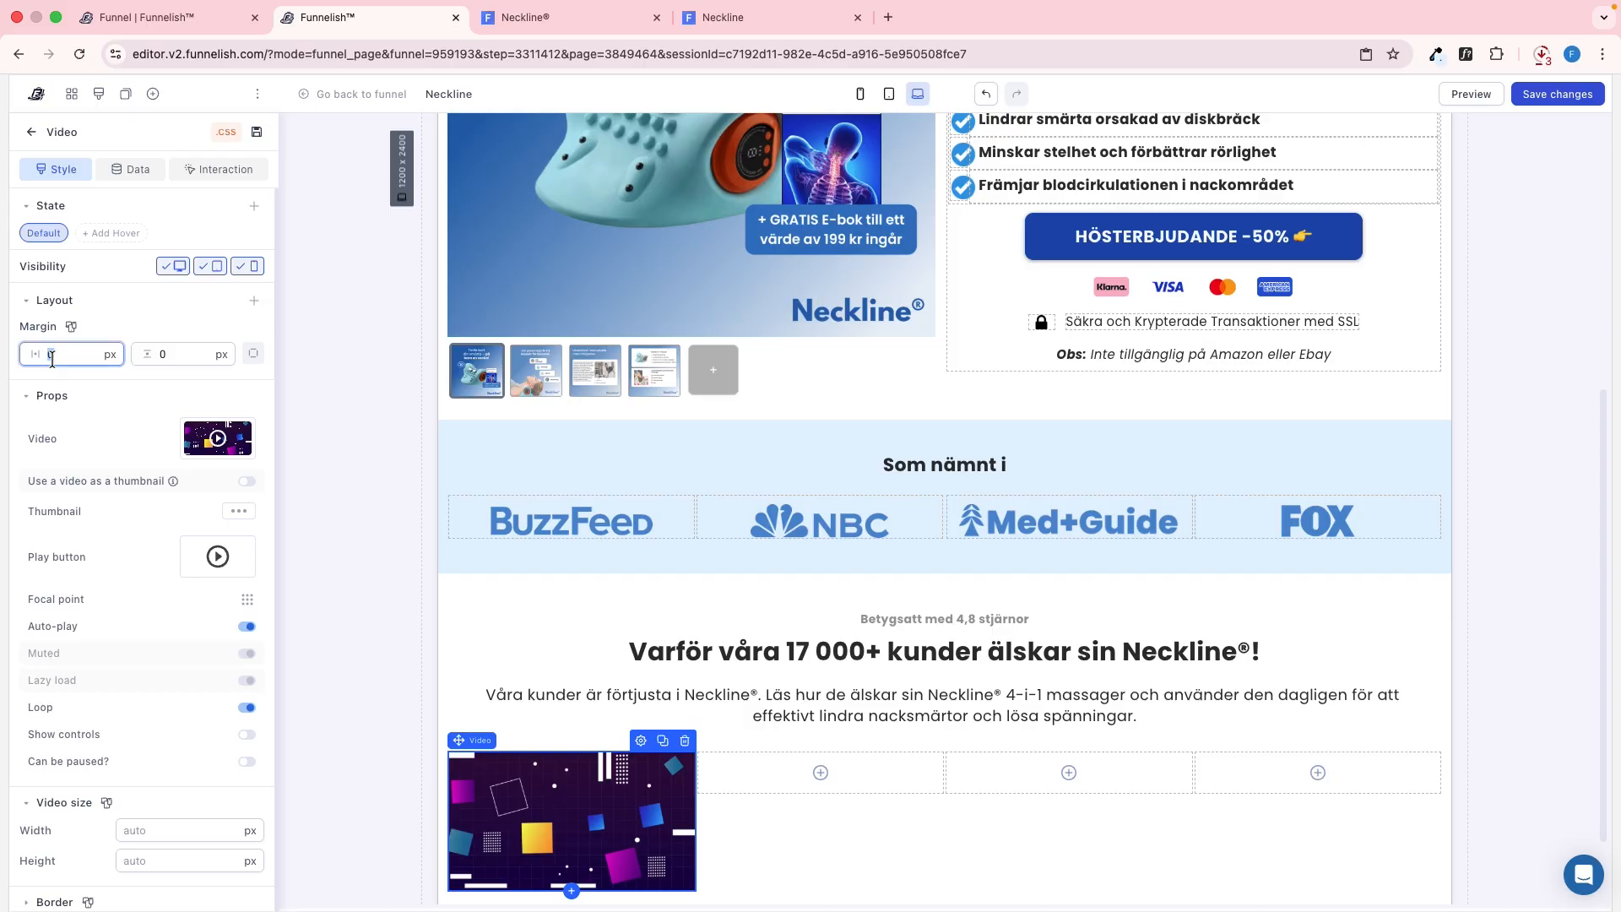
Replace the placeholder with the downloaded MP4 of the man in the blue polo shirt
{"action": "left_click", "coordinate": [217, 438]}
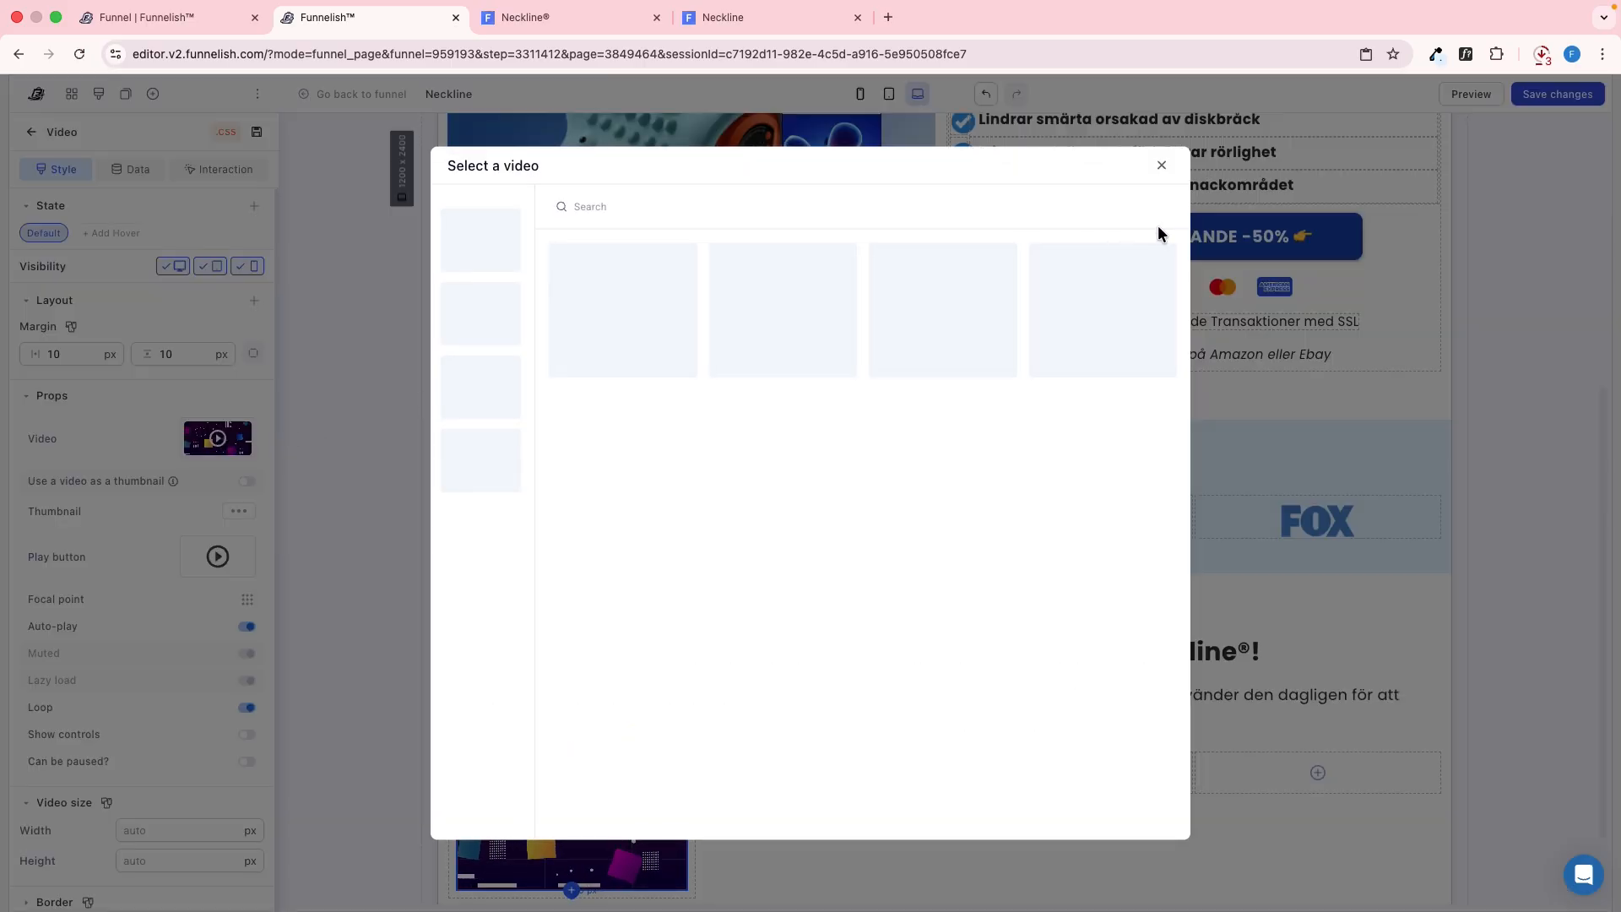
{"action": "left_click", "coordinate": [841, 494]}
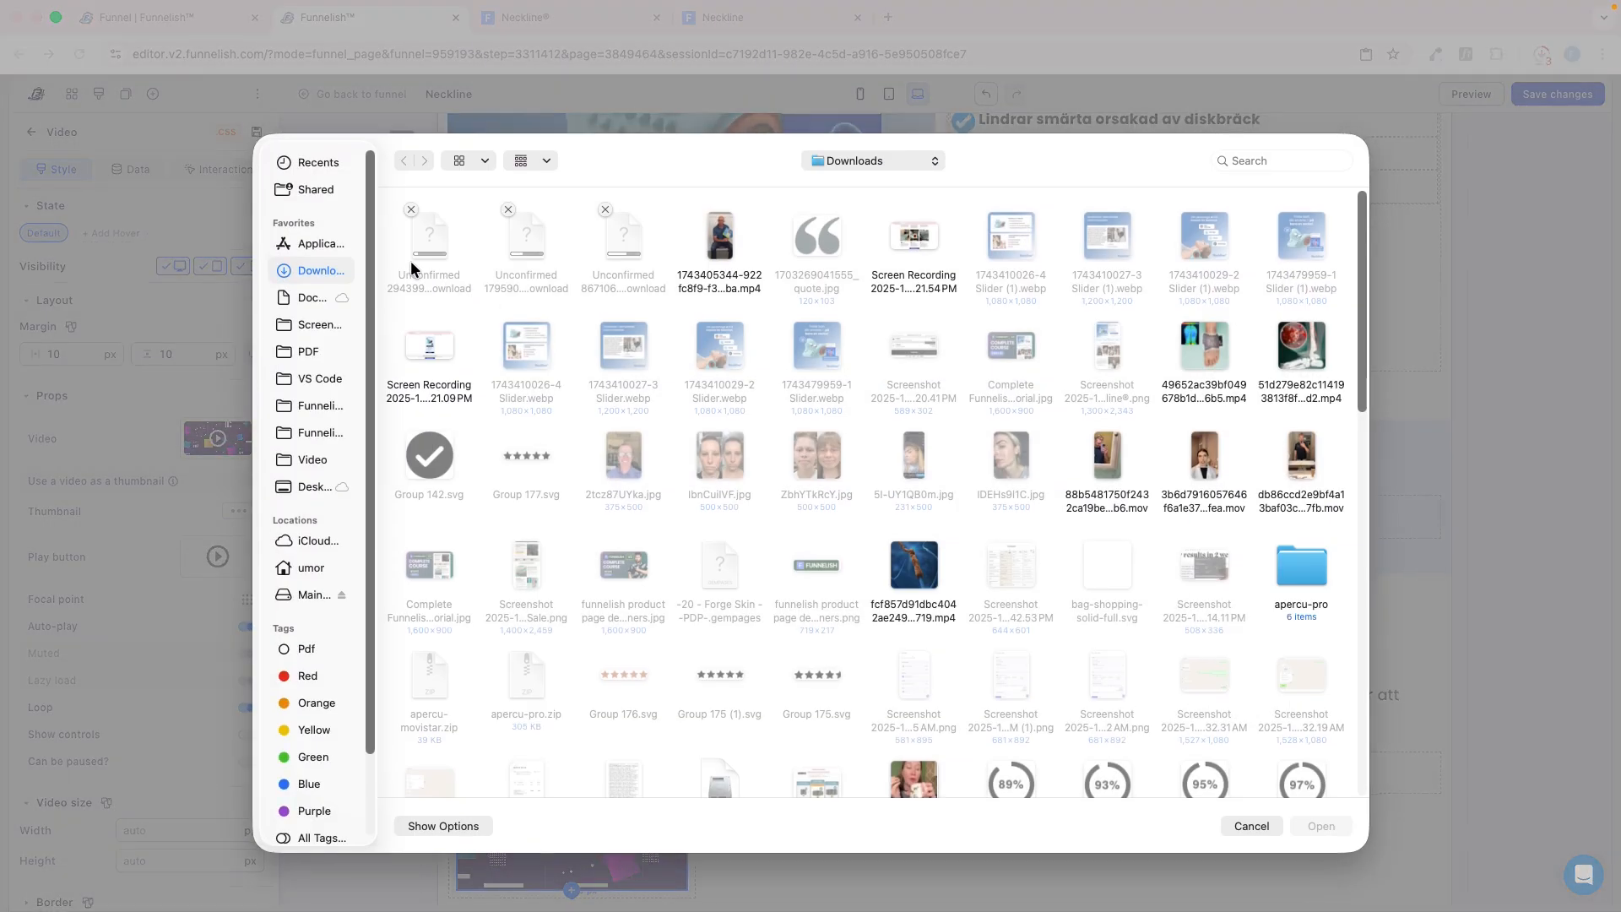
{"action": "left_click", "coordinate": [728, 251]}
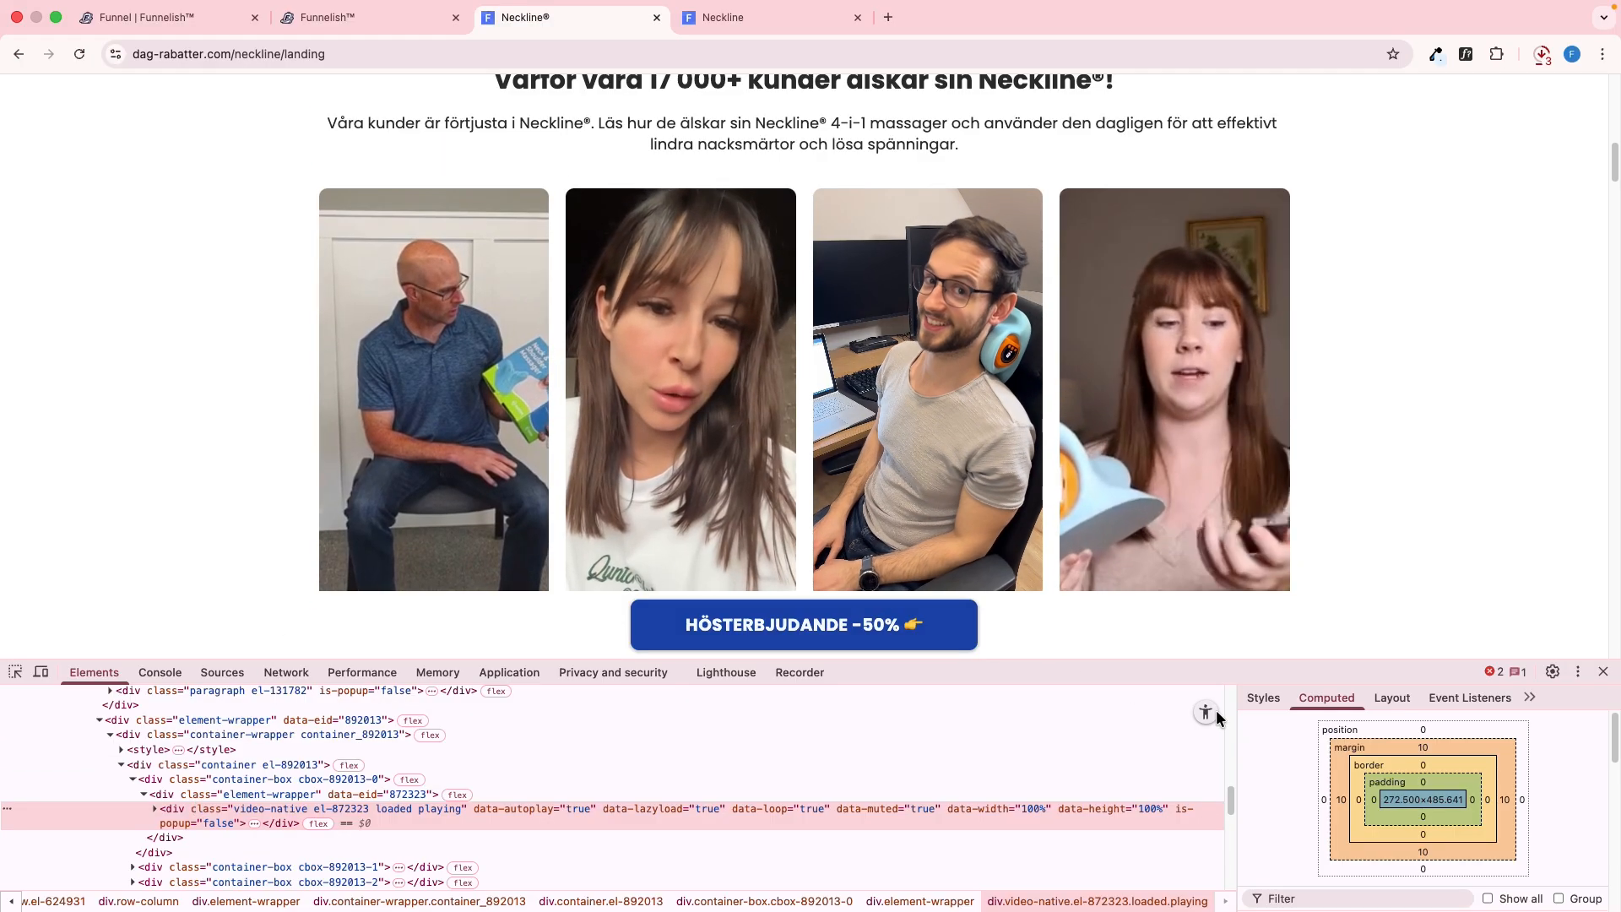
Check the reference video's border radius in its CSS, set all corner radii of the new video to 10 px and save
{"action": "left_click", "coordinate": [1263, 698]}
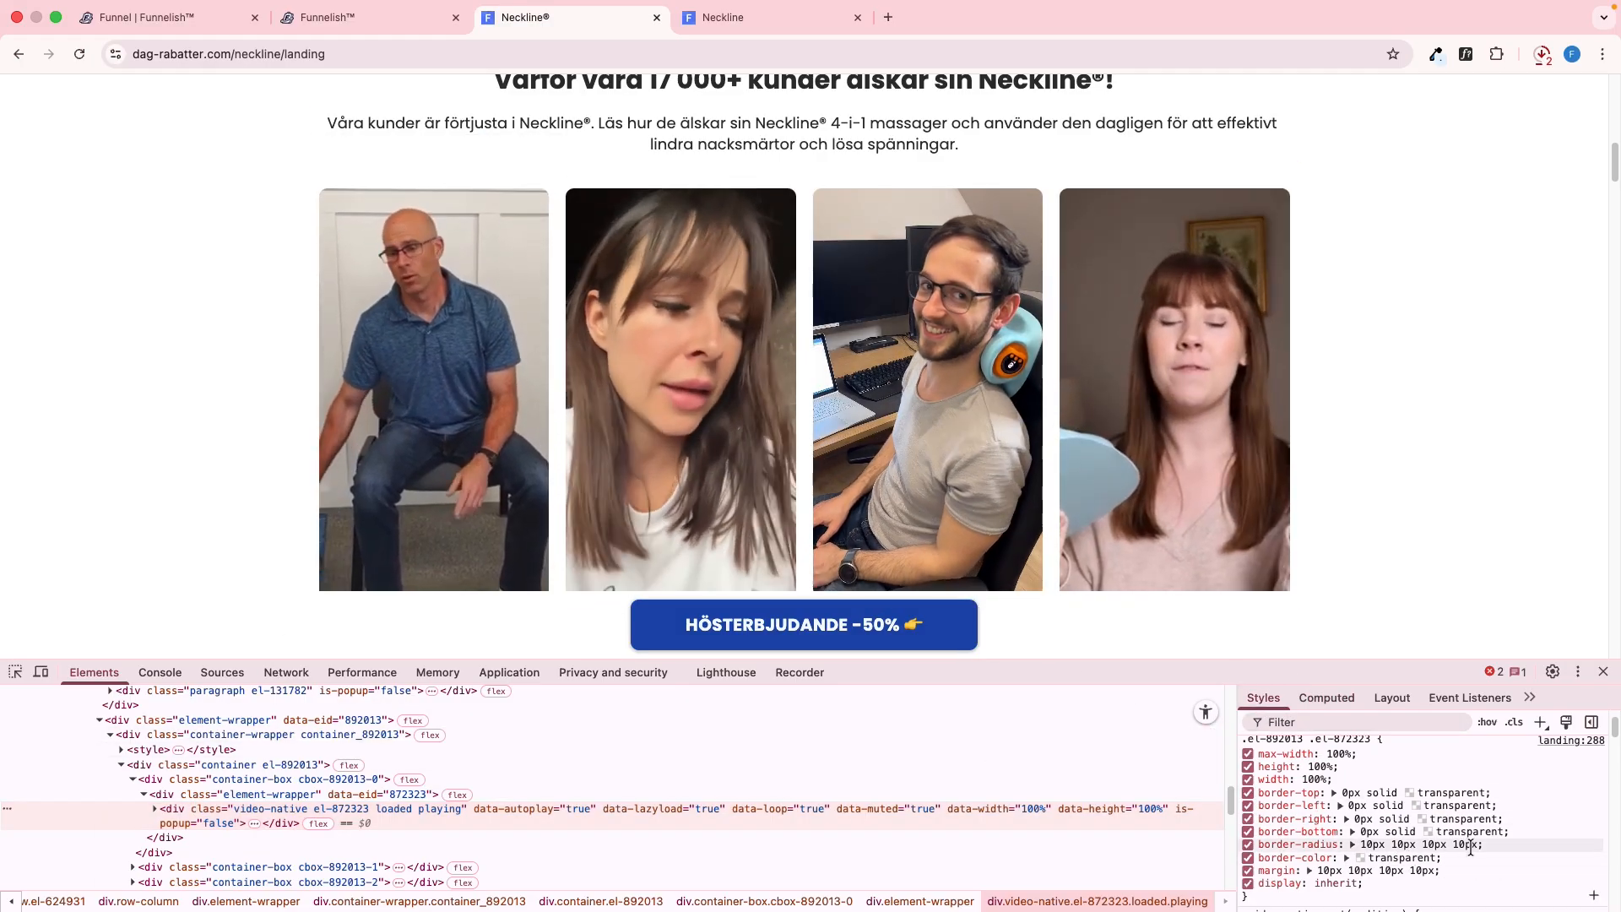
{"action": "key", "text": "ctrl+shift+Tab"}
{"action": "left_click", "coordinate": [302, 601]}
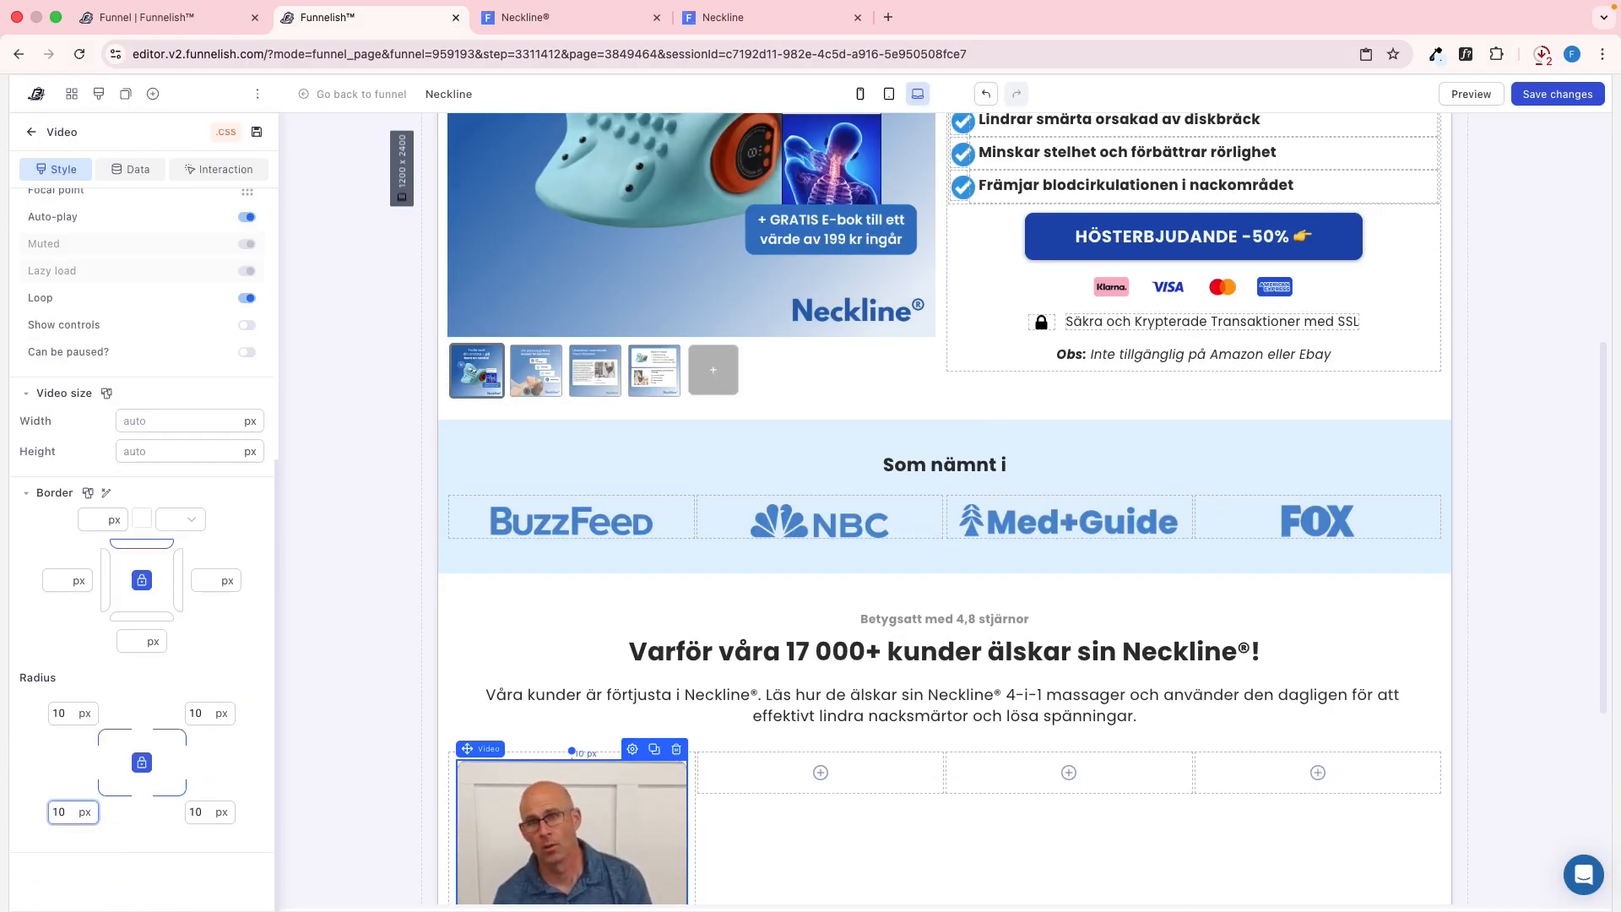
{"action": "scroll", "coordinate": [402, 542], "scroll_direction": "down", "scroll_amount": 5}
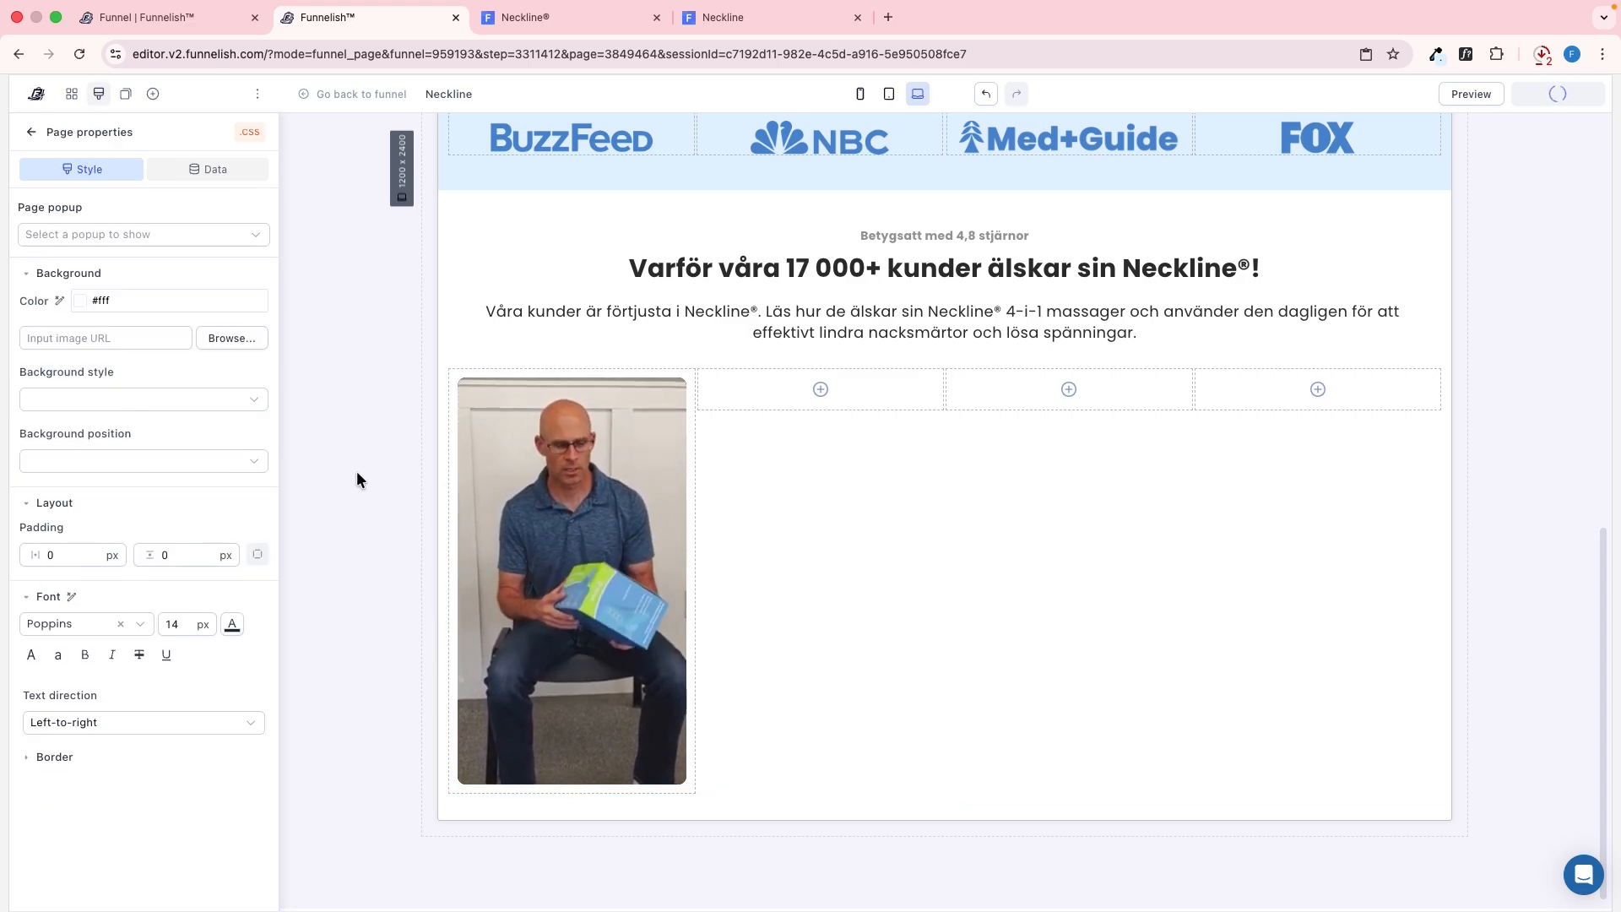
Clone the first customer video three times and move one copy into each of the container's three empty boxes
{"action": "left_click", "coordinate": [628, 382]}
{"action": "left_click", "coordinate": [652, 367]}
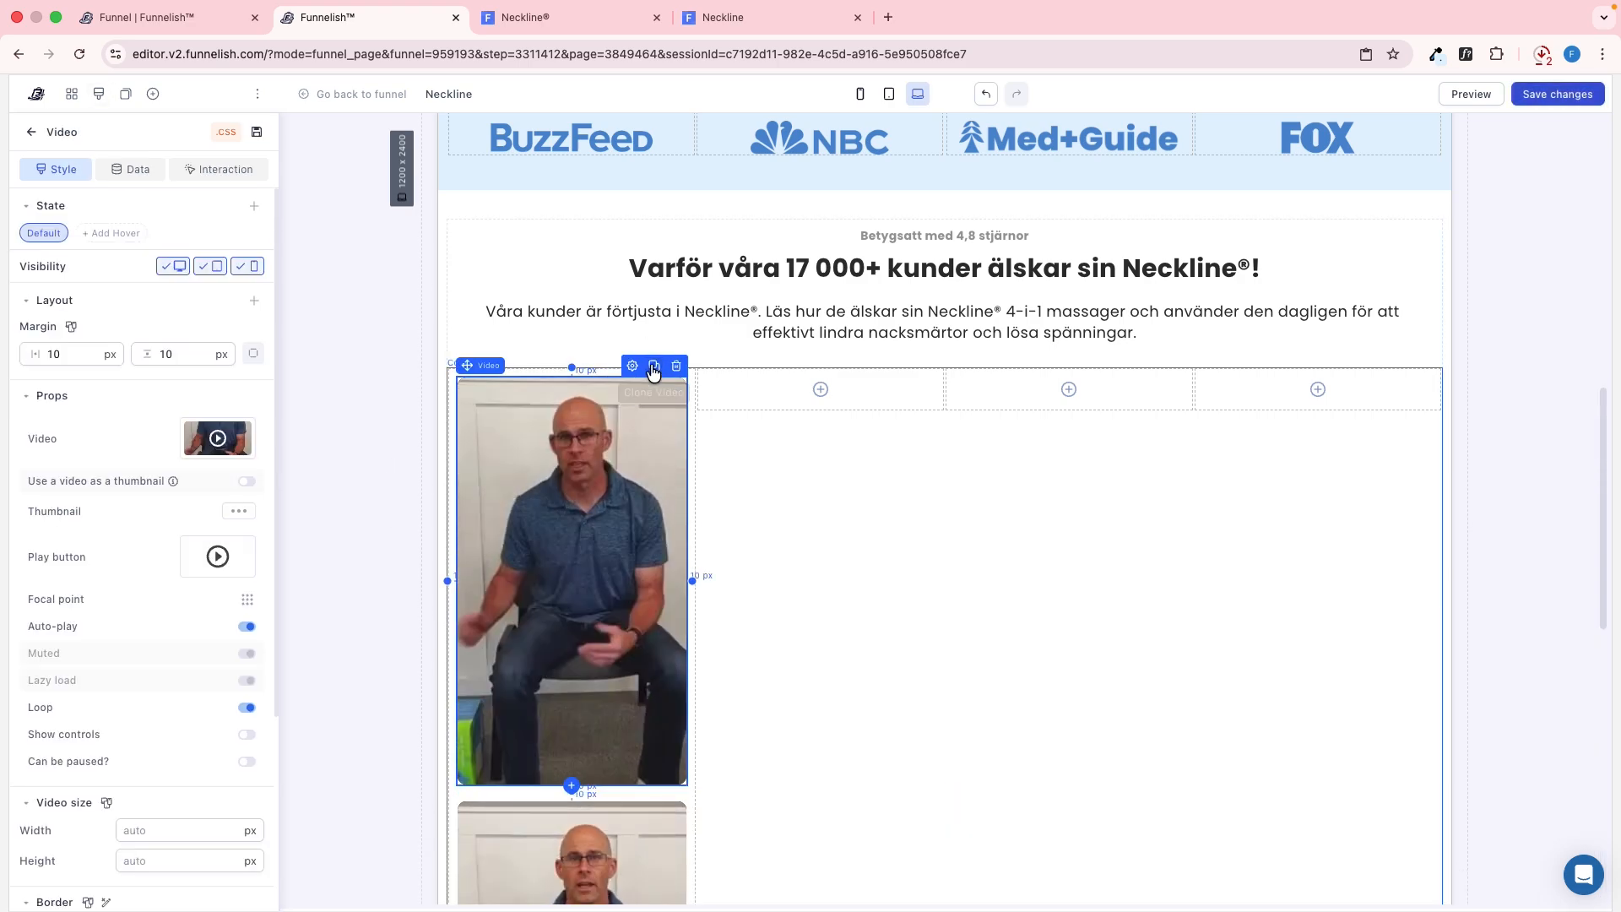
{"action": "left_click_drag", "start_coordinate": [577, 516], "coordinate": [852, 594]}
{"action": "left_click_drag", "start_coordinate": [581, 589], "coordinate": [1089, 547]}
{"action": "left_click_drag", "start_coordinate": [571, 861], "coordinate": [1329, 514]}
Replace the three video copies with the downloaded clips of the dark-haired woman, the man at the desk and the red-haired woman, matching the reference order
{"action": "left_click", "coordinate": [607, 488]}
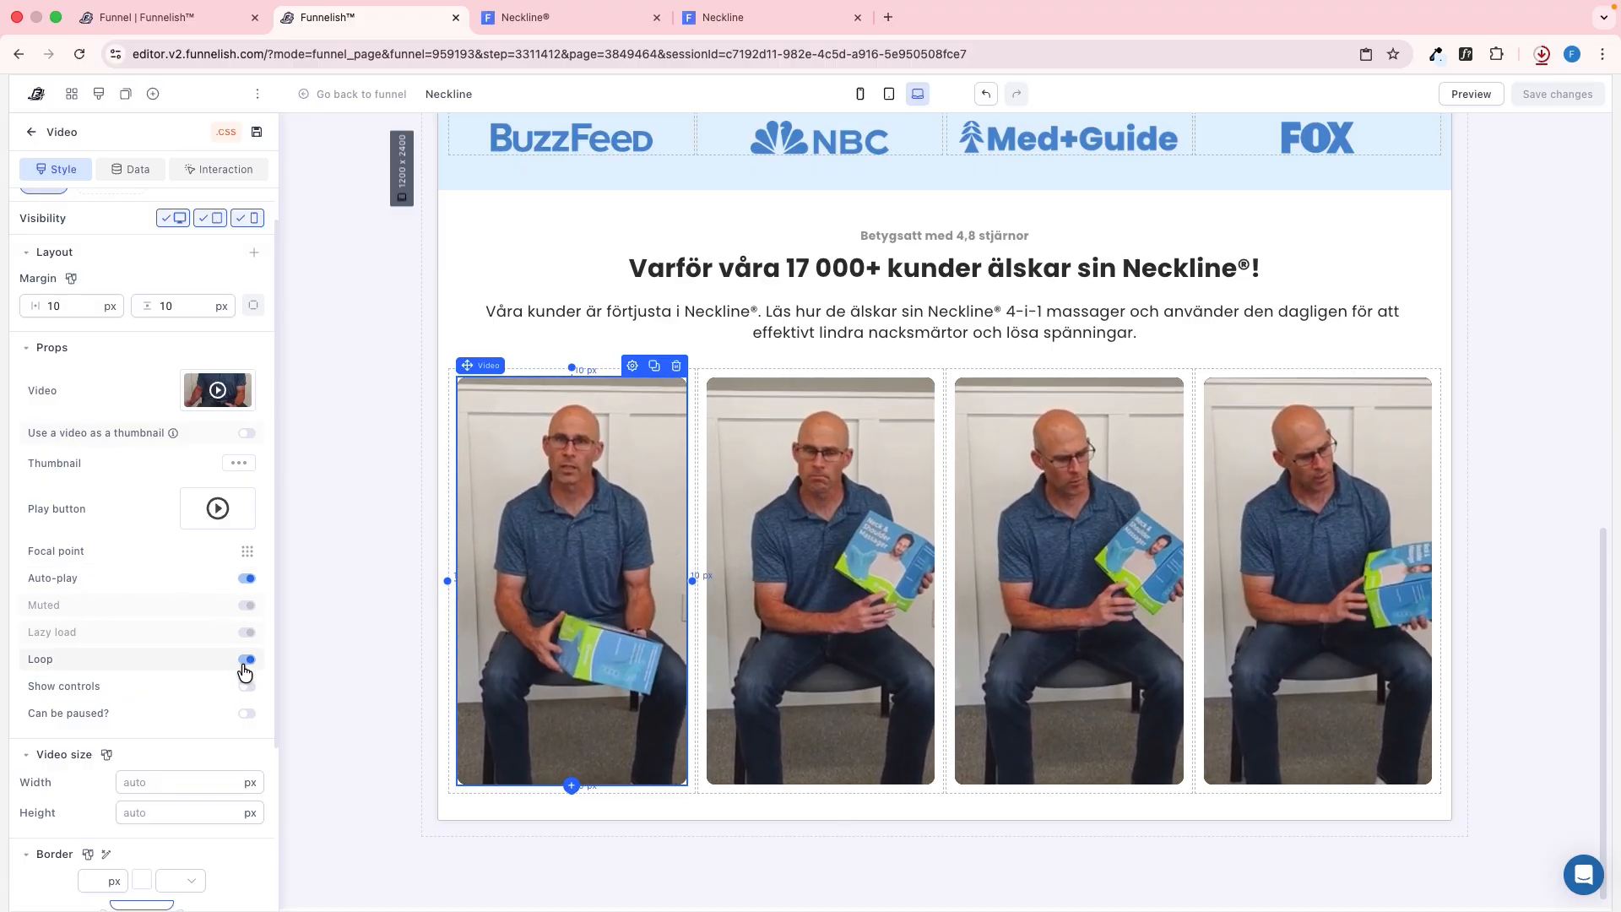
{"action": "key", "text": "ctrl+Tab"}
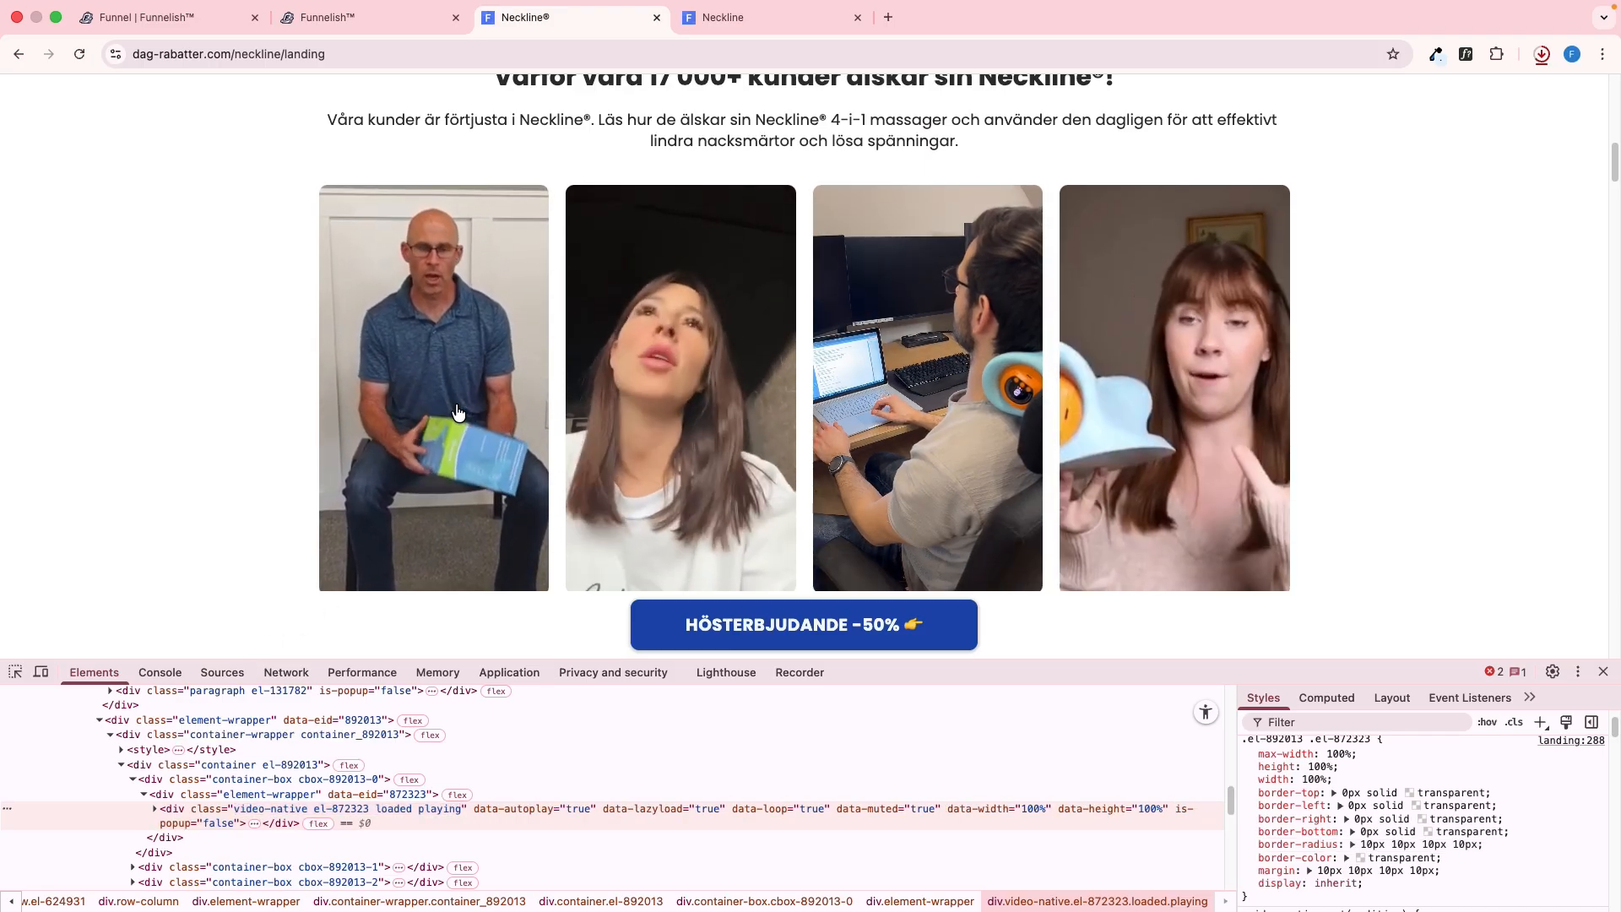
{"action": "key", "text": "ctrl+shift+Tab"}
{"action": "left_click", "coordinate": [226, 390]}
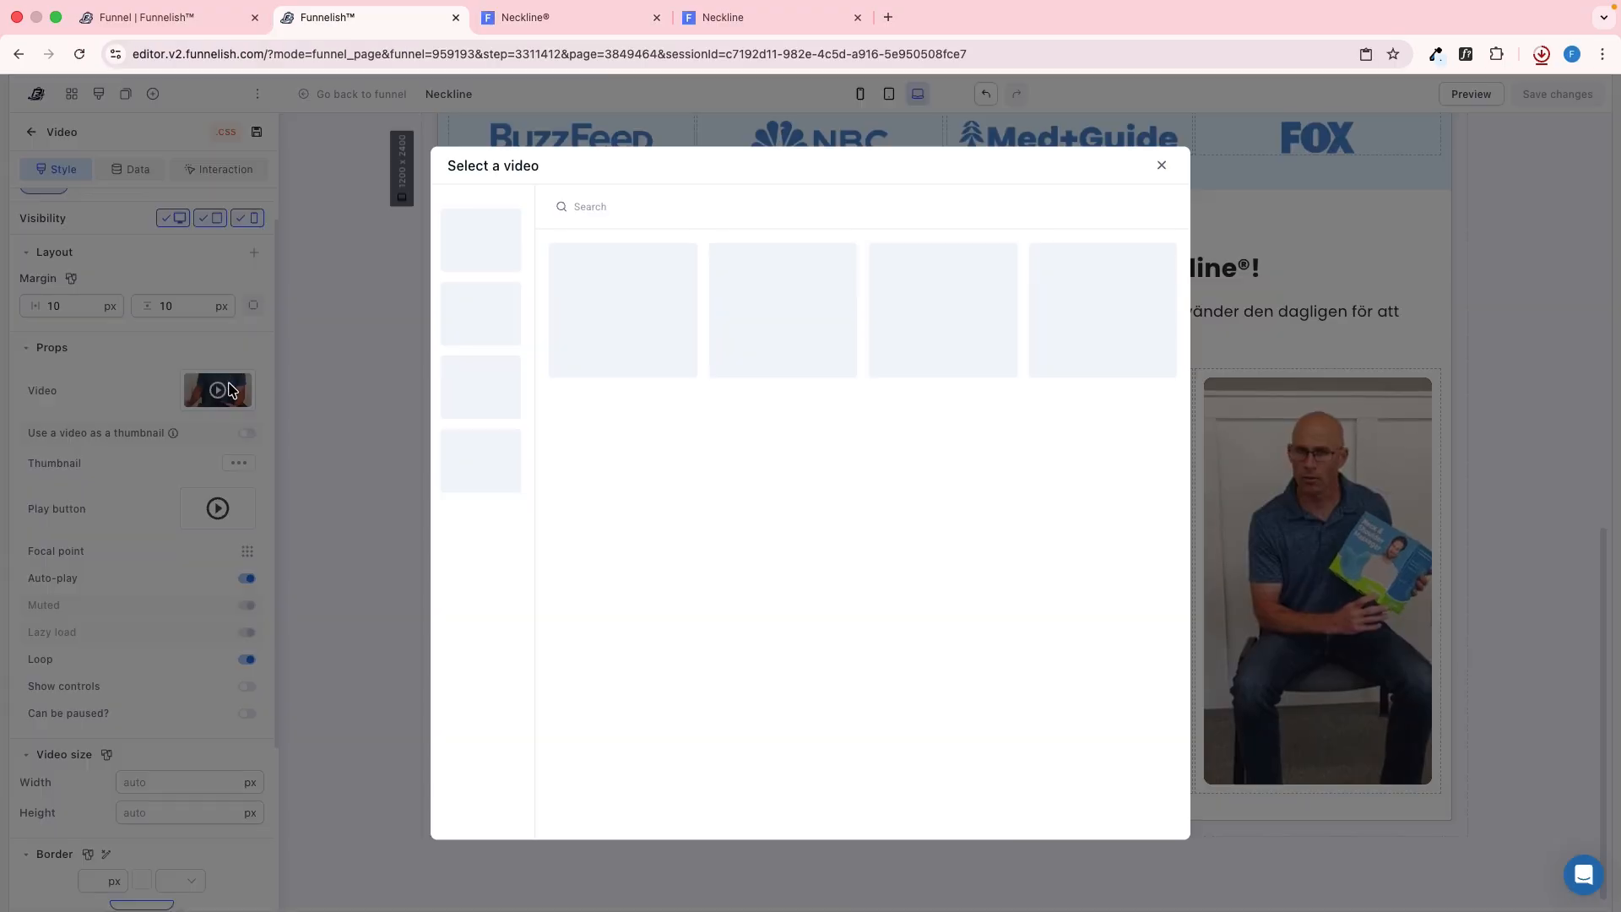
{"action": "key", "text": "ctrl+Tab"}
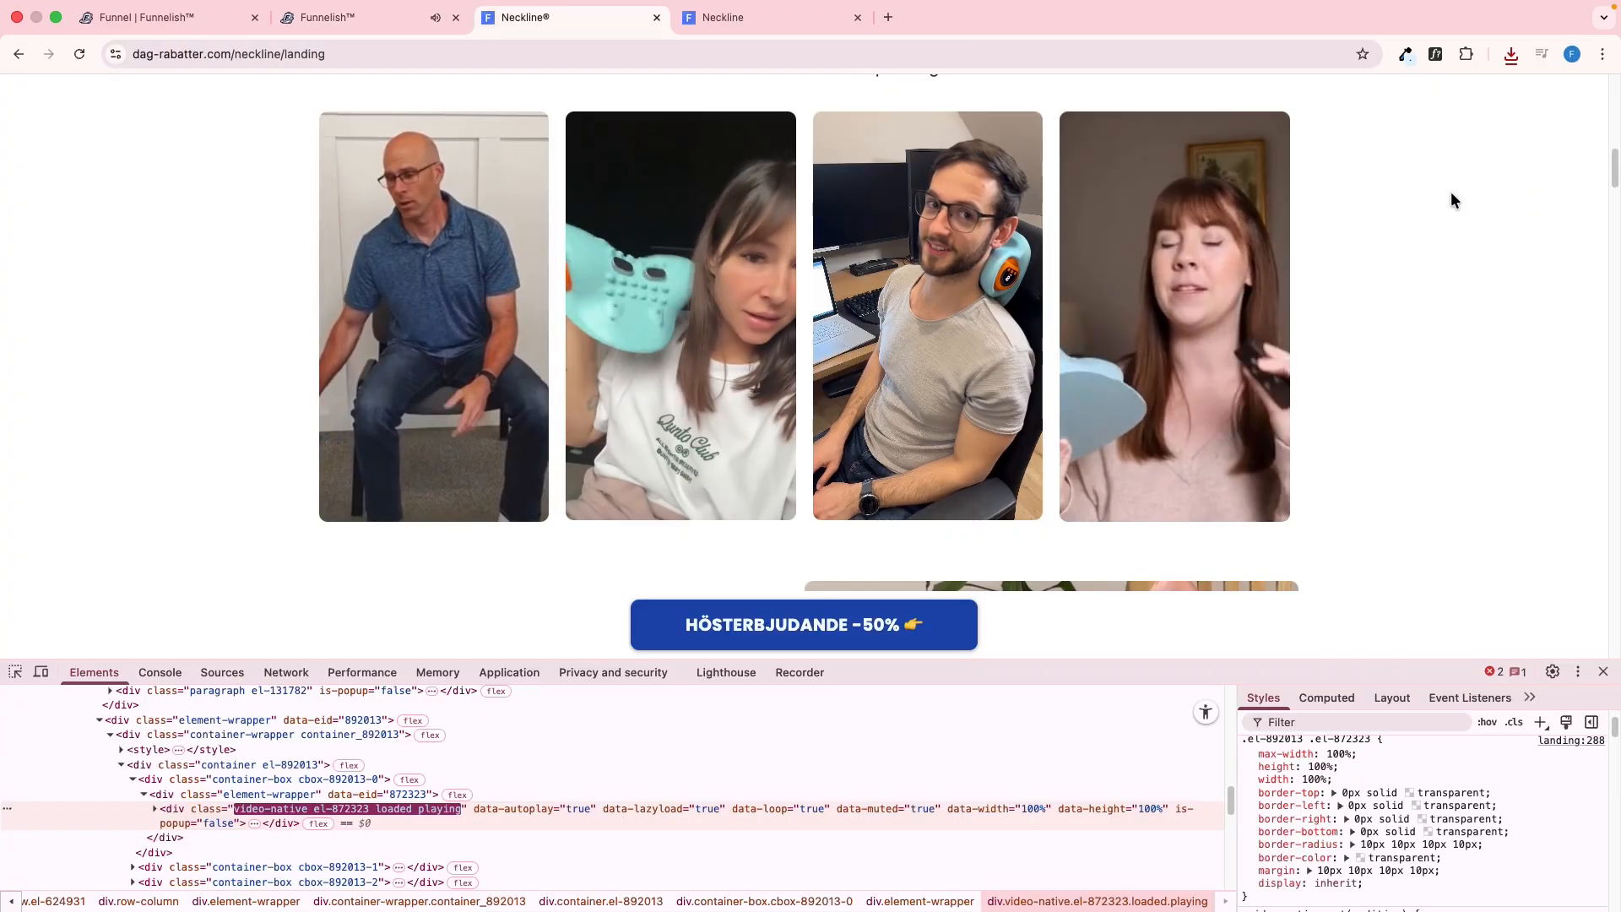
{"action": "key", "text": "ctrl+shift+Tab"}
Check the finished row of four customer videos on the published page
{"action": "key", "text": "ctrl+Tab"}
{"action": "key", "text": "ctrl+Tab"}
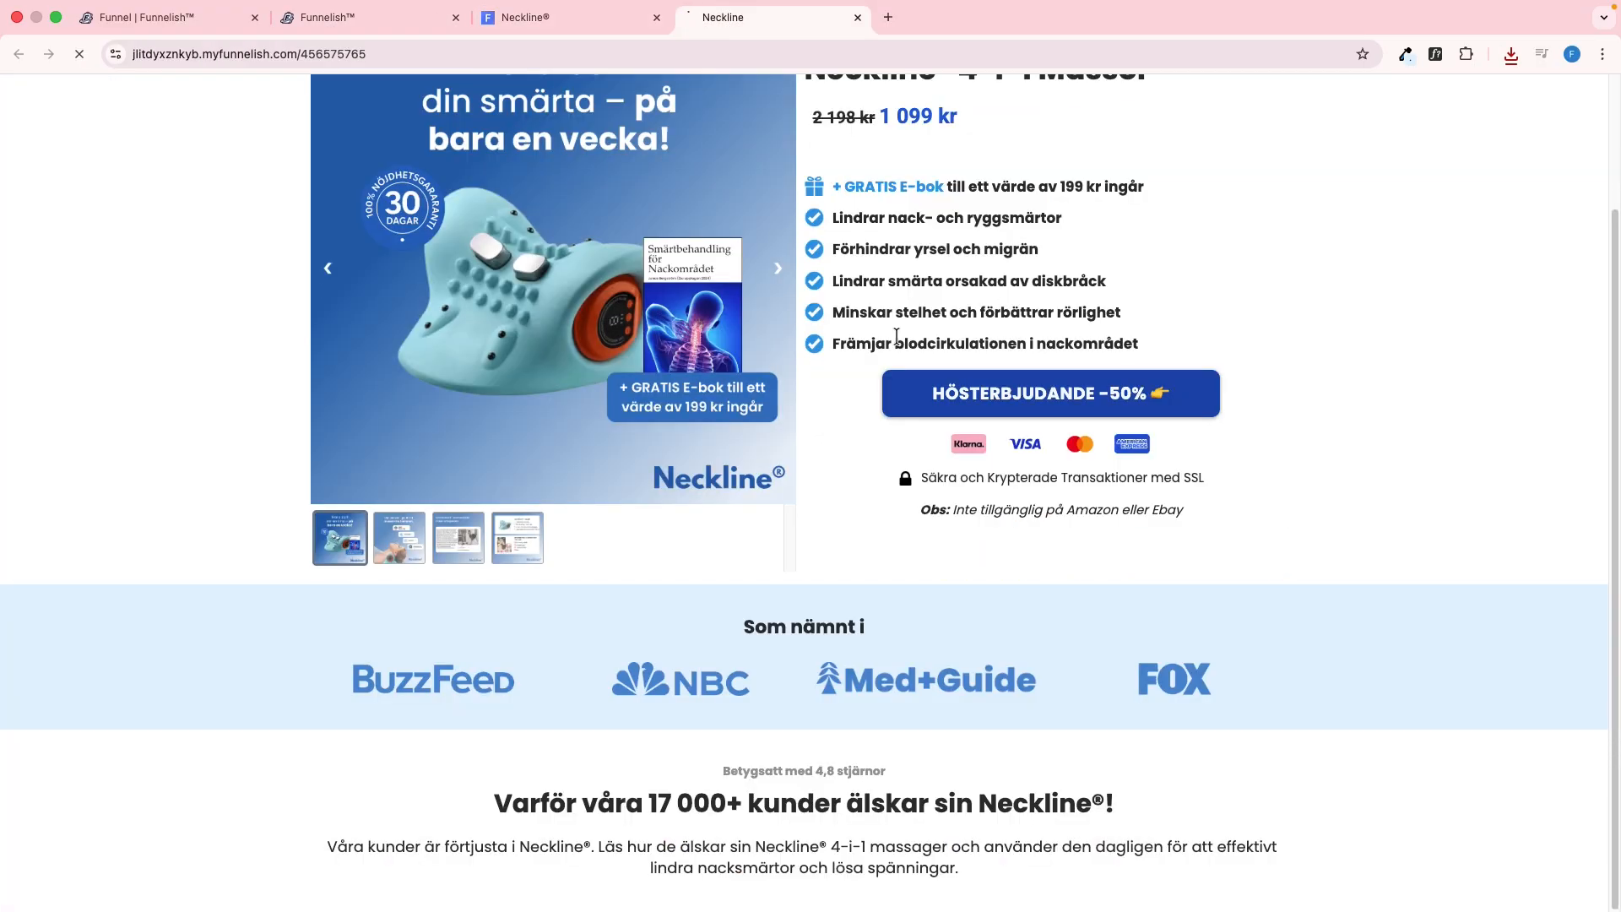
{"action": "scroll", "coordinate": [846, 467], "scroll_direction": "down", "scroll_amount": 5}
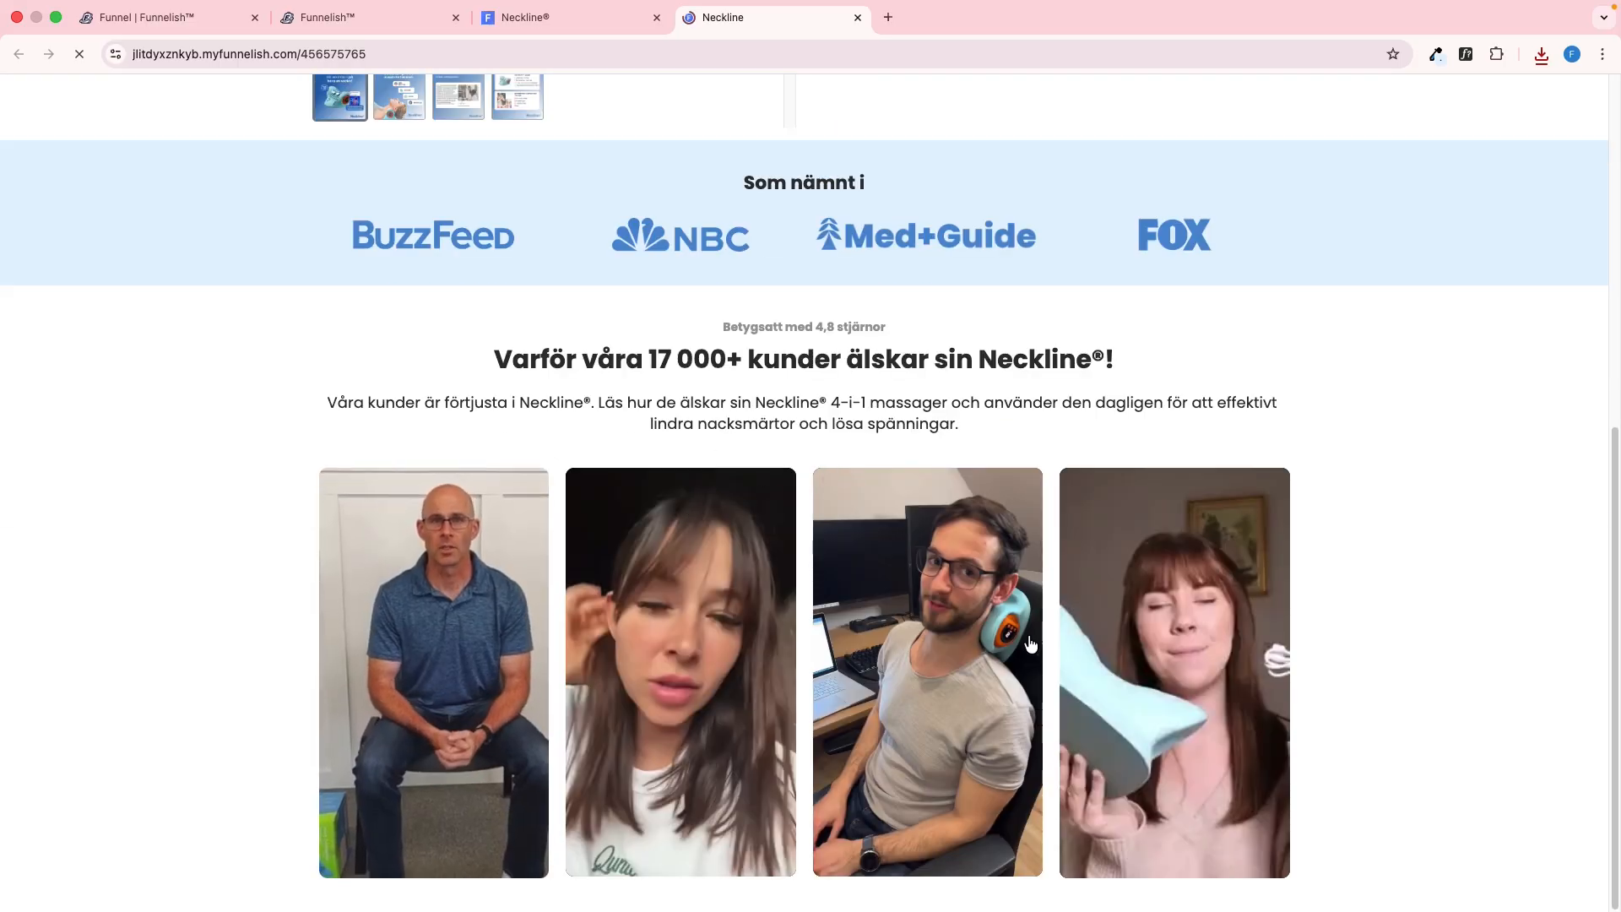
Inspect the "Din 4-i-1 massör för hemmet" section on the reference page and insert a new empty section below the customer videos in the editor
{"action": "key", "text": "ctrl+shift+Tab"}
{"action": "scroll", "coordinate": [753, 418], "scroll_direction": "down", "scroll_amount": 5}
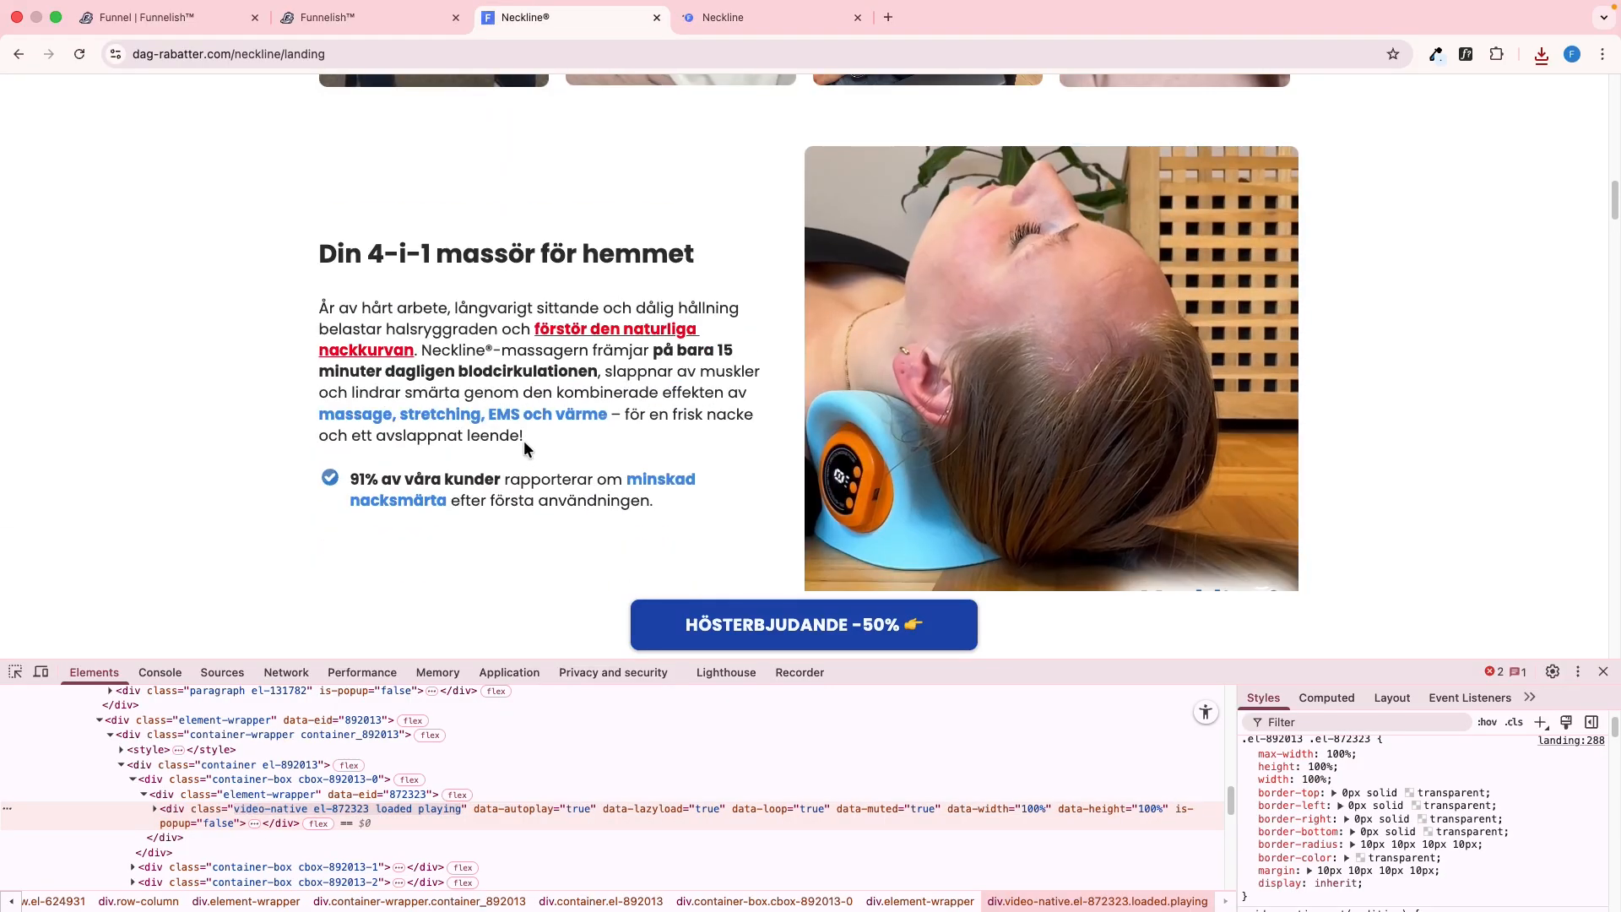
{"action": "left_click", "coordinate": [15, 672]}
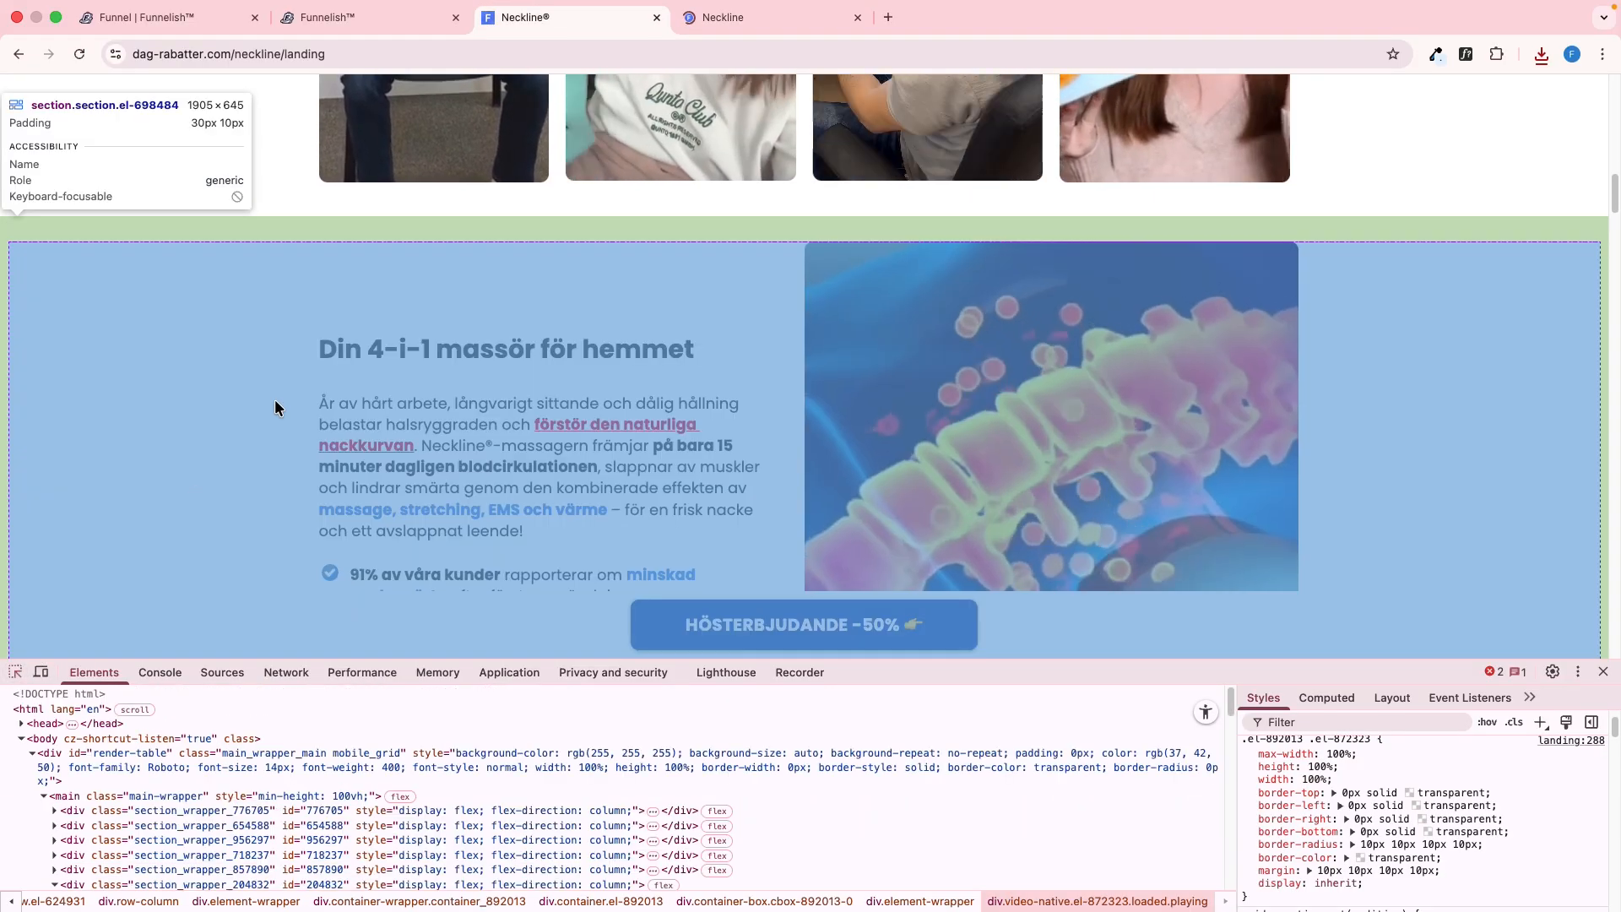
{"action": "left_click", "coordinate": [276, 403]}
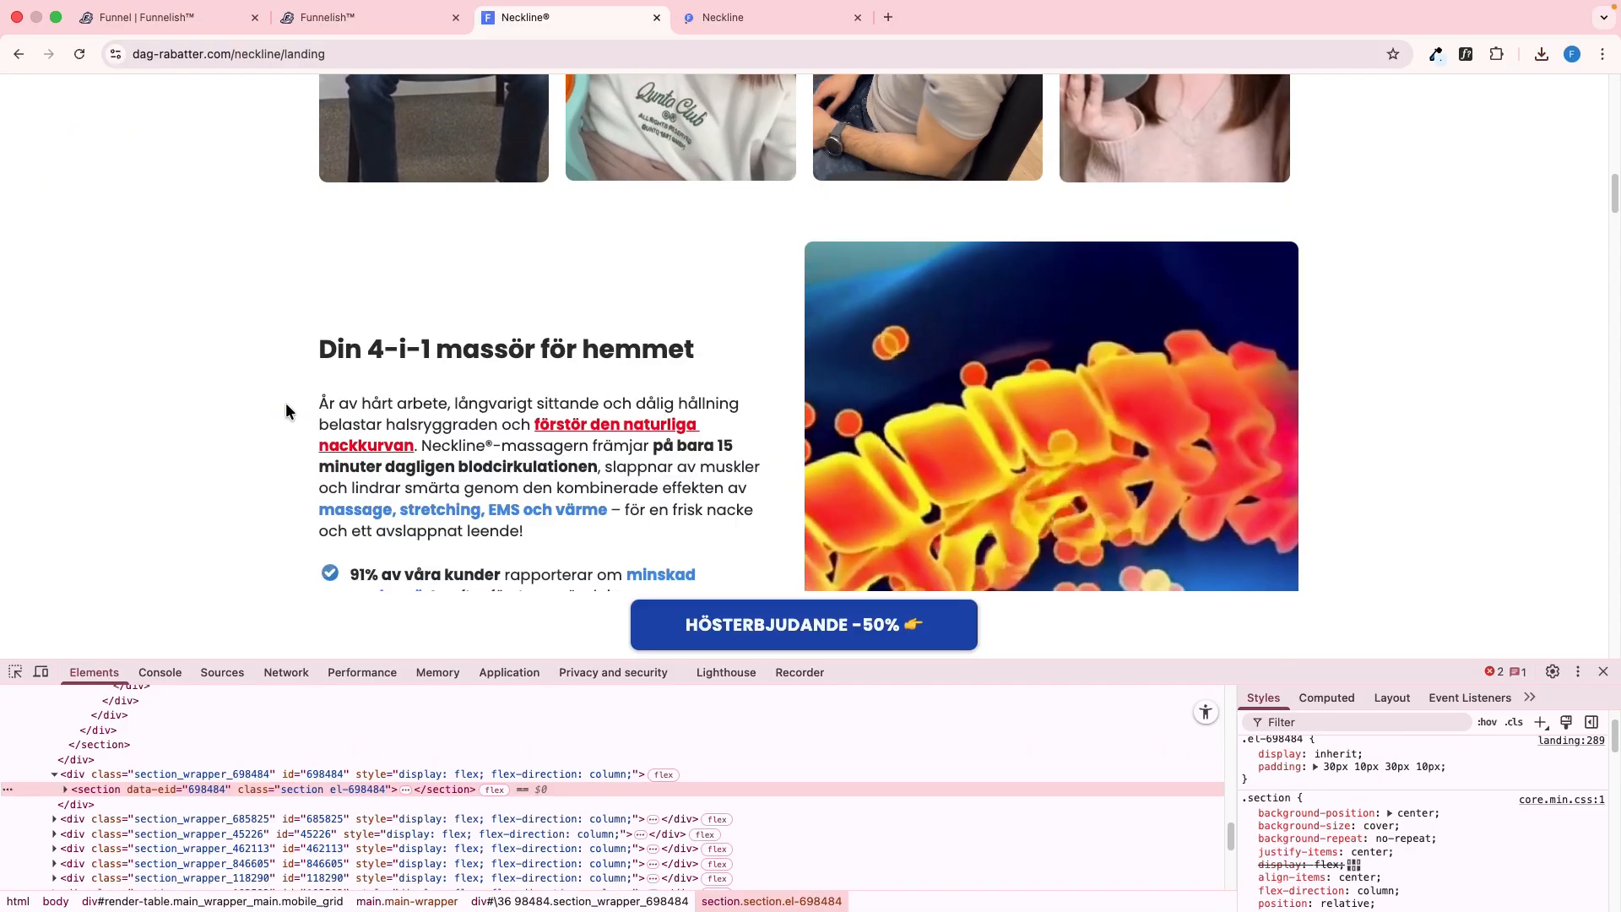
{"action": "key", "text": "ctrl+shift+Tab"}
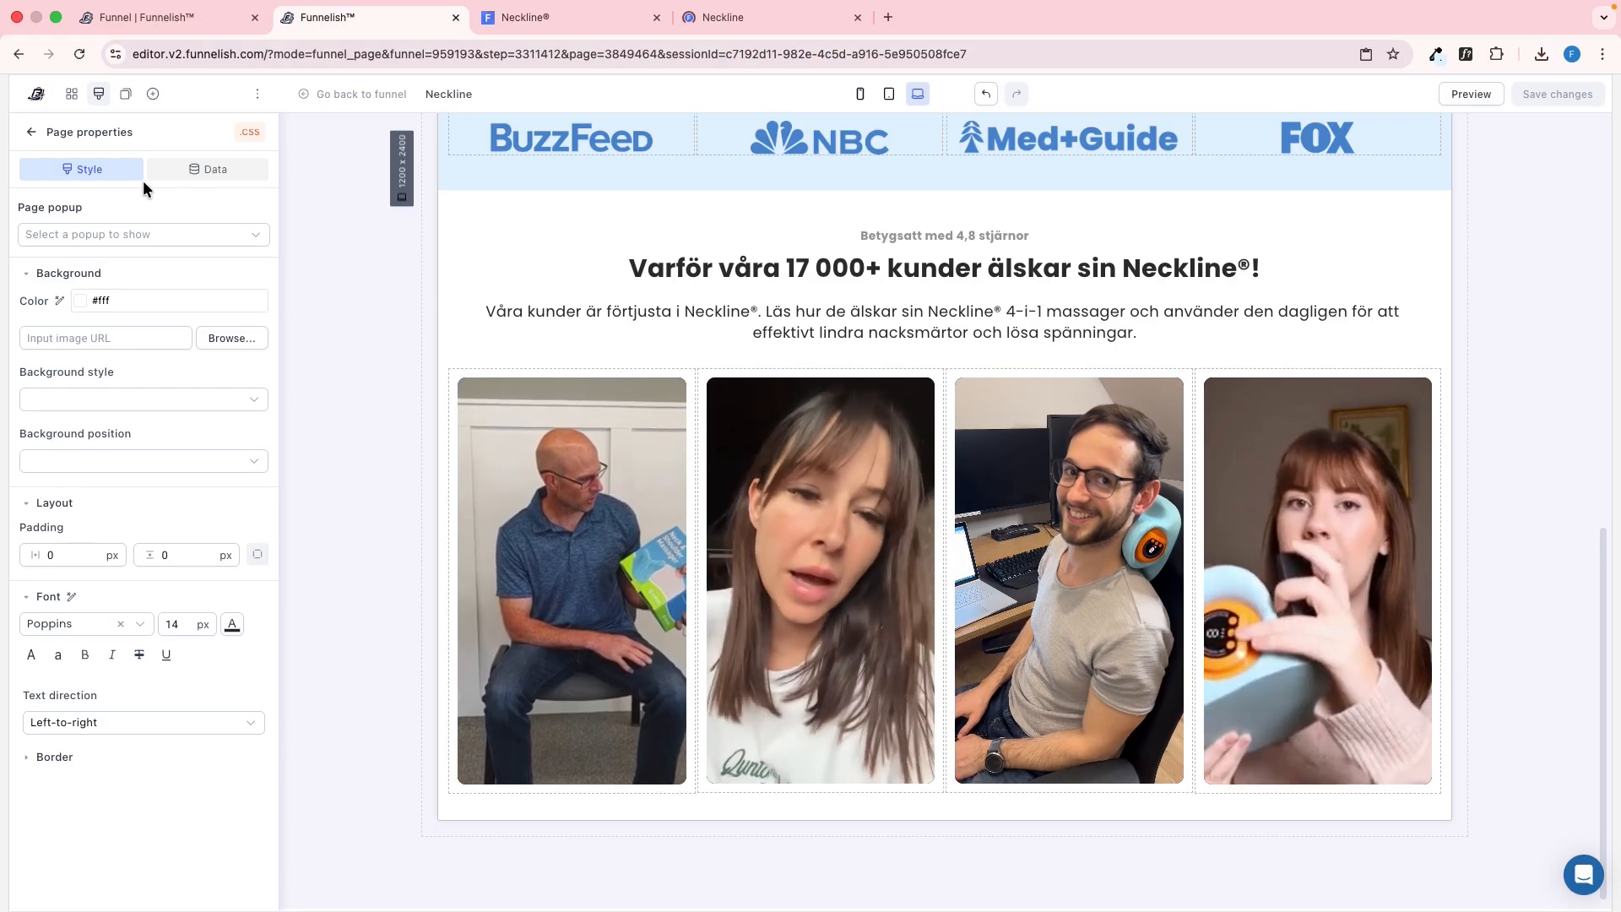
{"action": "left_click", "coordinate": [153, 93]}
{"action": "left_click_drag", "start_coordinate": [202, 261], "coordinate": [622, 831]}
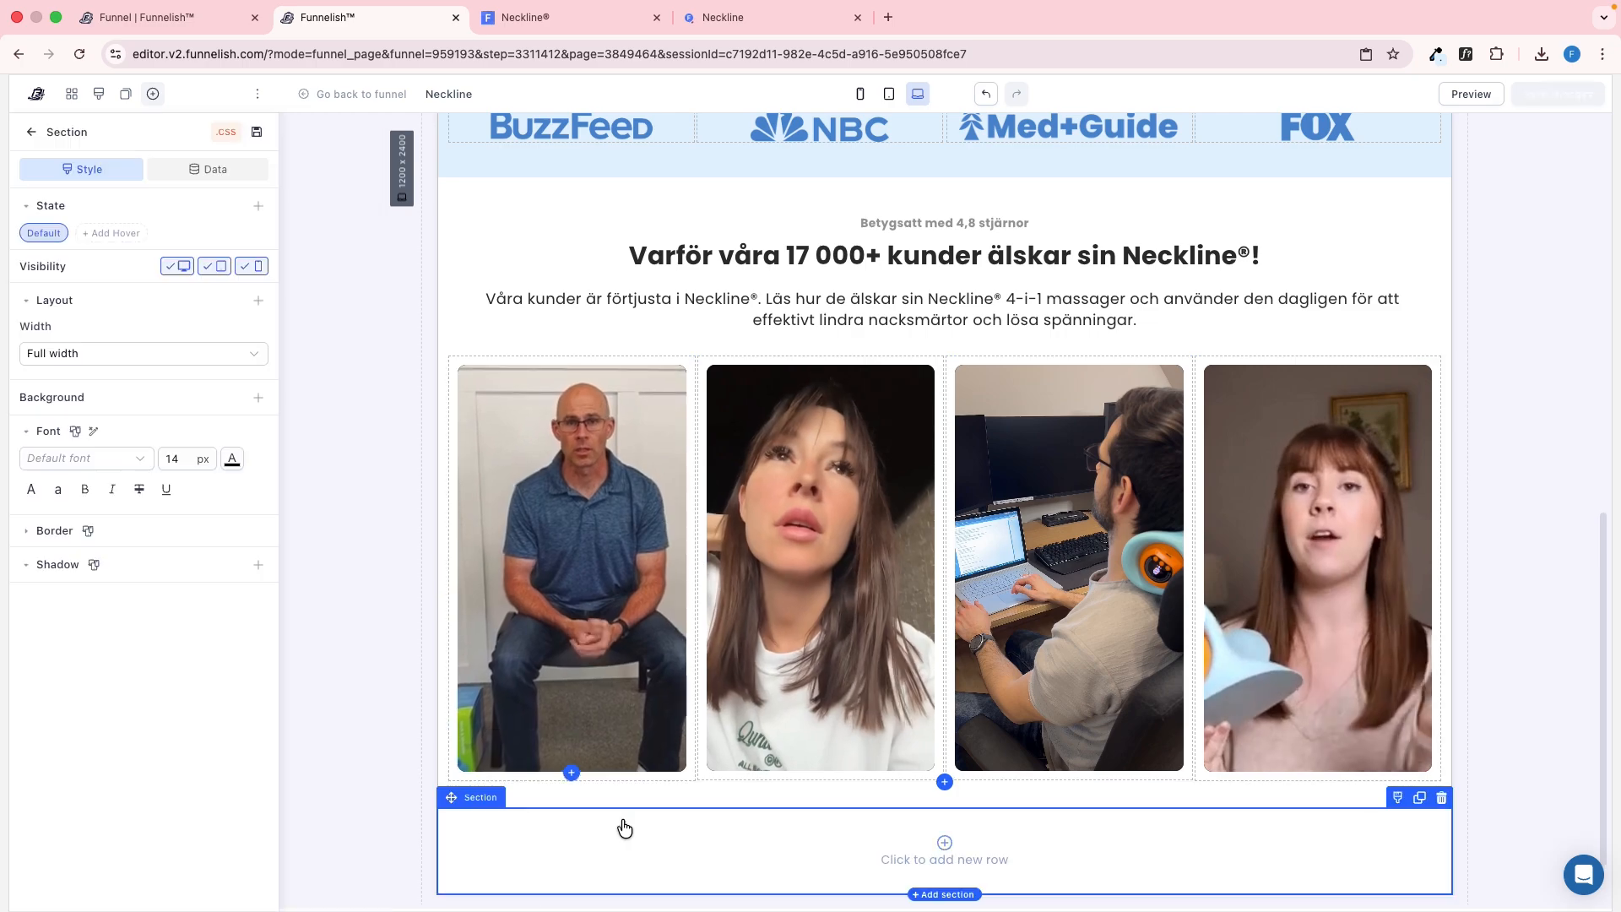
Add padding to the new section, matching the reference with 10 px horizontally and 30 px vertically, and save
{"action": "left_click", "coordinate": [258, 300]}
{"action": "left_click", "coordinate": [221, 363]}
{"action": "key", "text": "ctrl+Tab"}
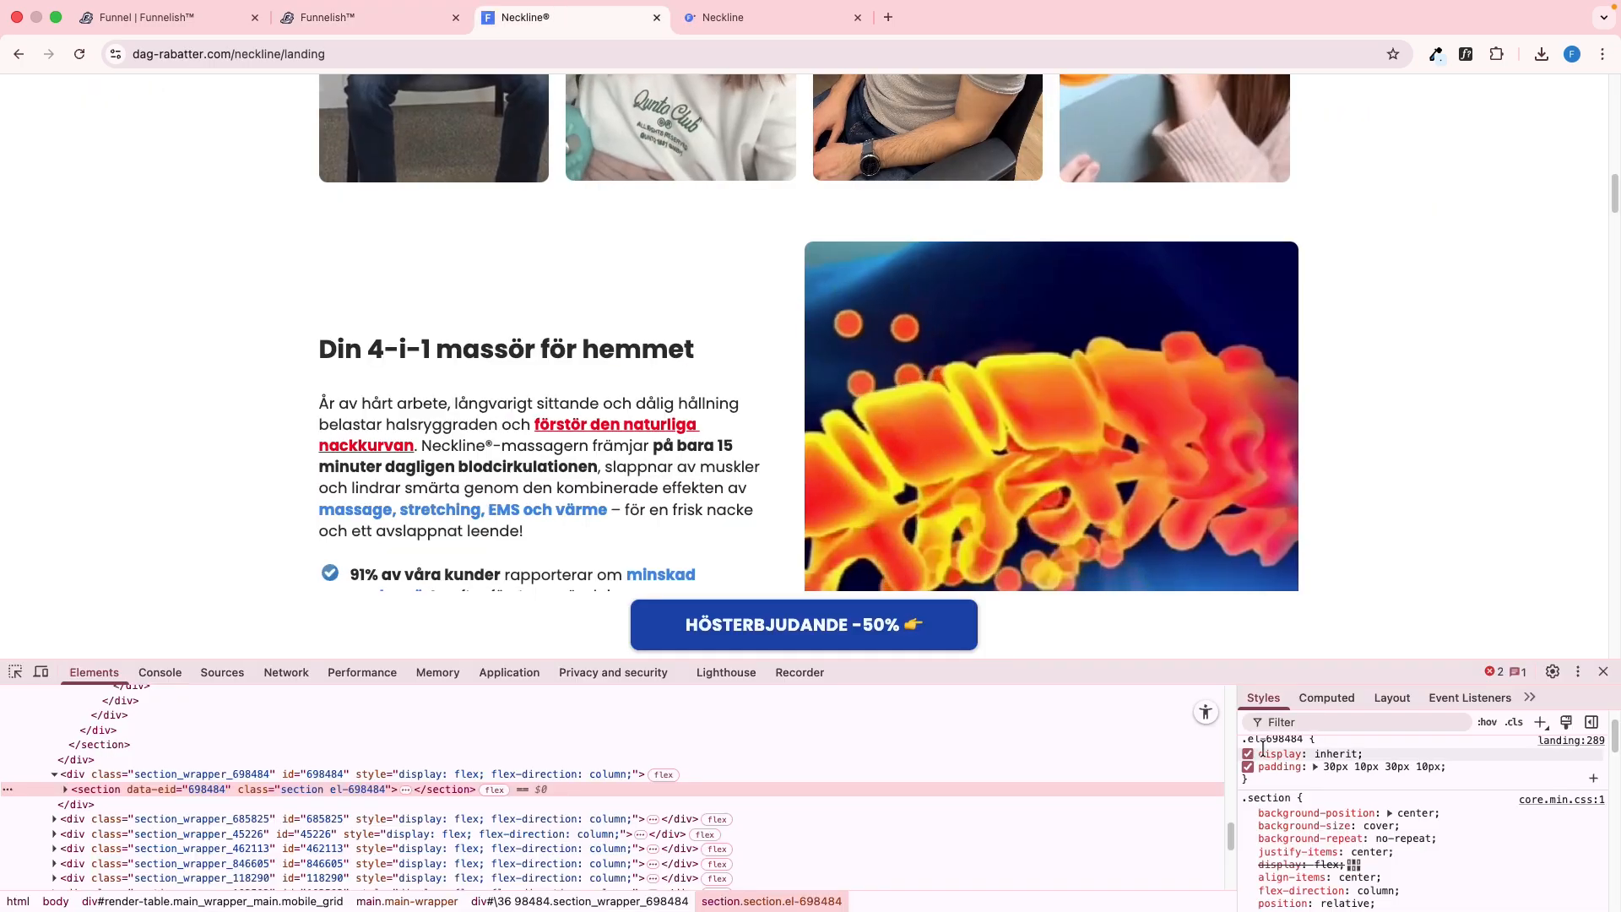
{"action": "left_click", "coordinate": [1345, 700]}
{"action": "key", "text": "ctrl+shift+Tab"}
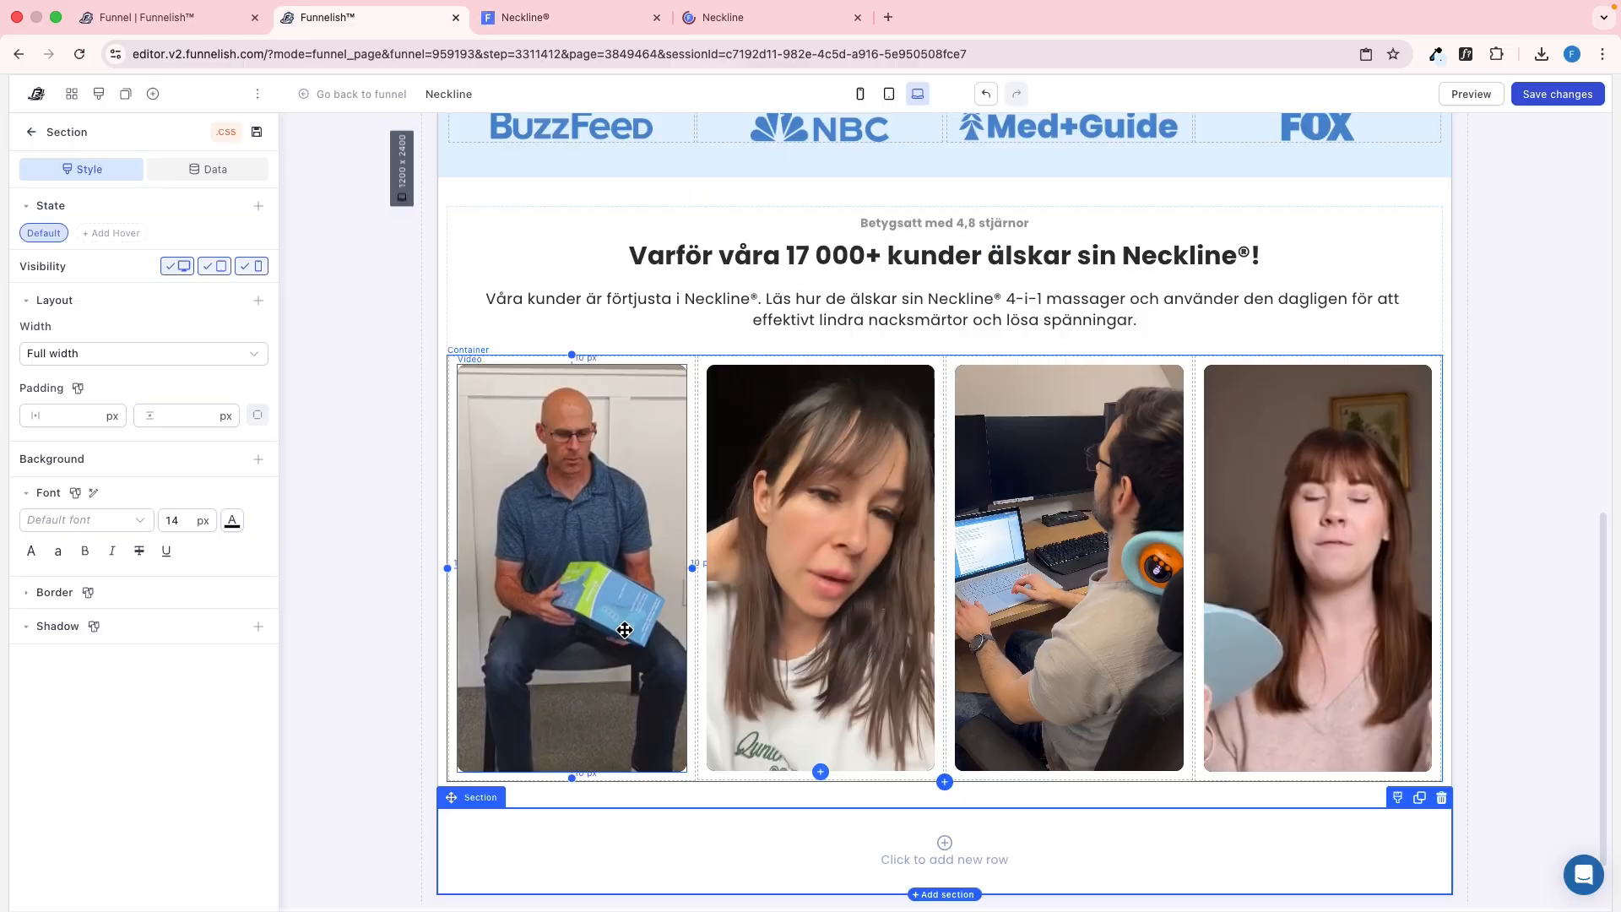
{"action": "left_click", "coordinate": [84, 415]}
{"action": "type", "text": "10"}
{"action": "left_click", "coordinate": [180, 414]}
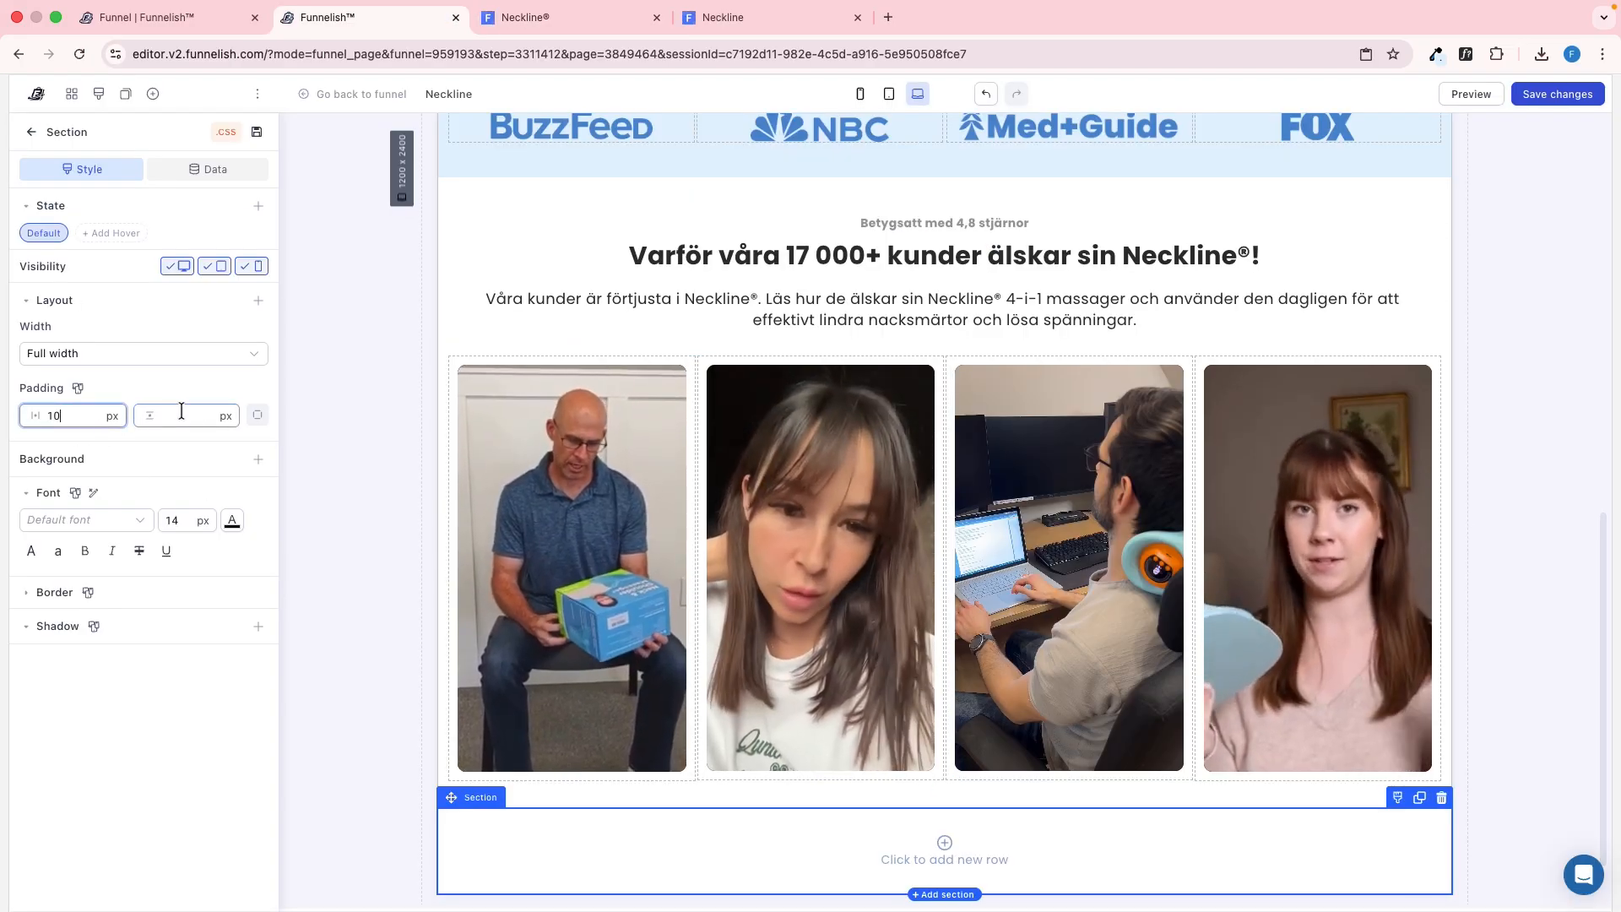
{"action": "type", "text": "30"}
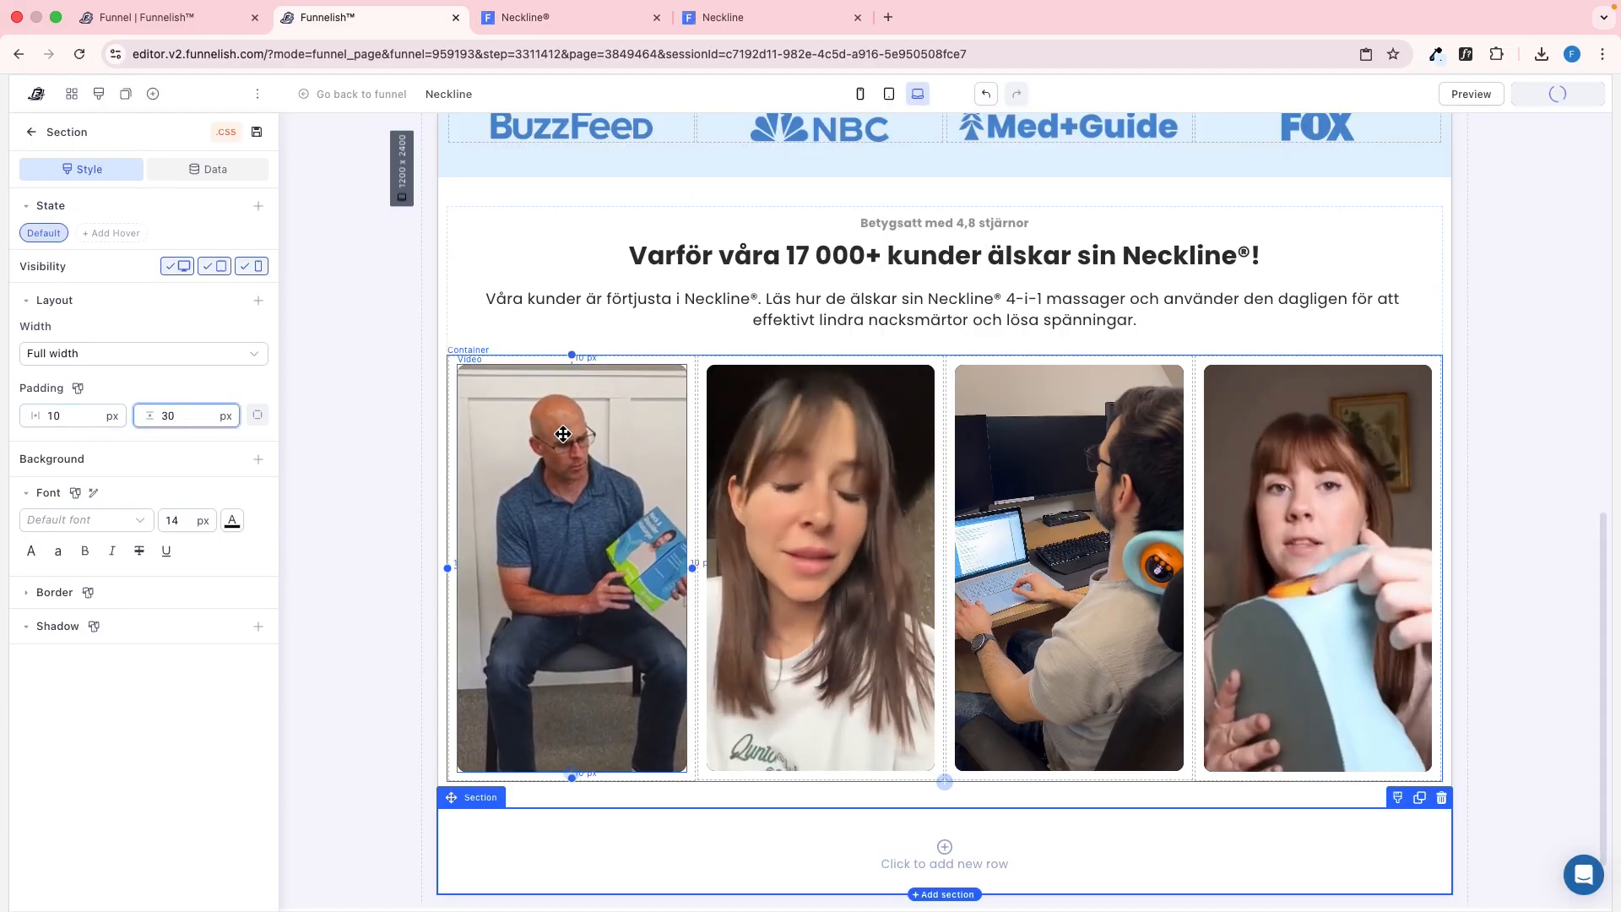
Examine the box dimensions and margins of the reference section's text container, its column and the enclosing row
{"action": "key", "text": "ctrl+Tab"}
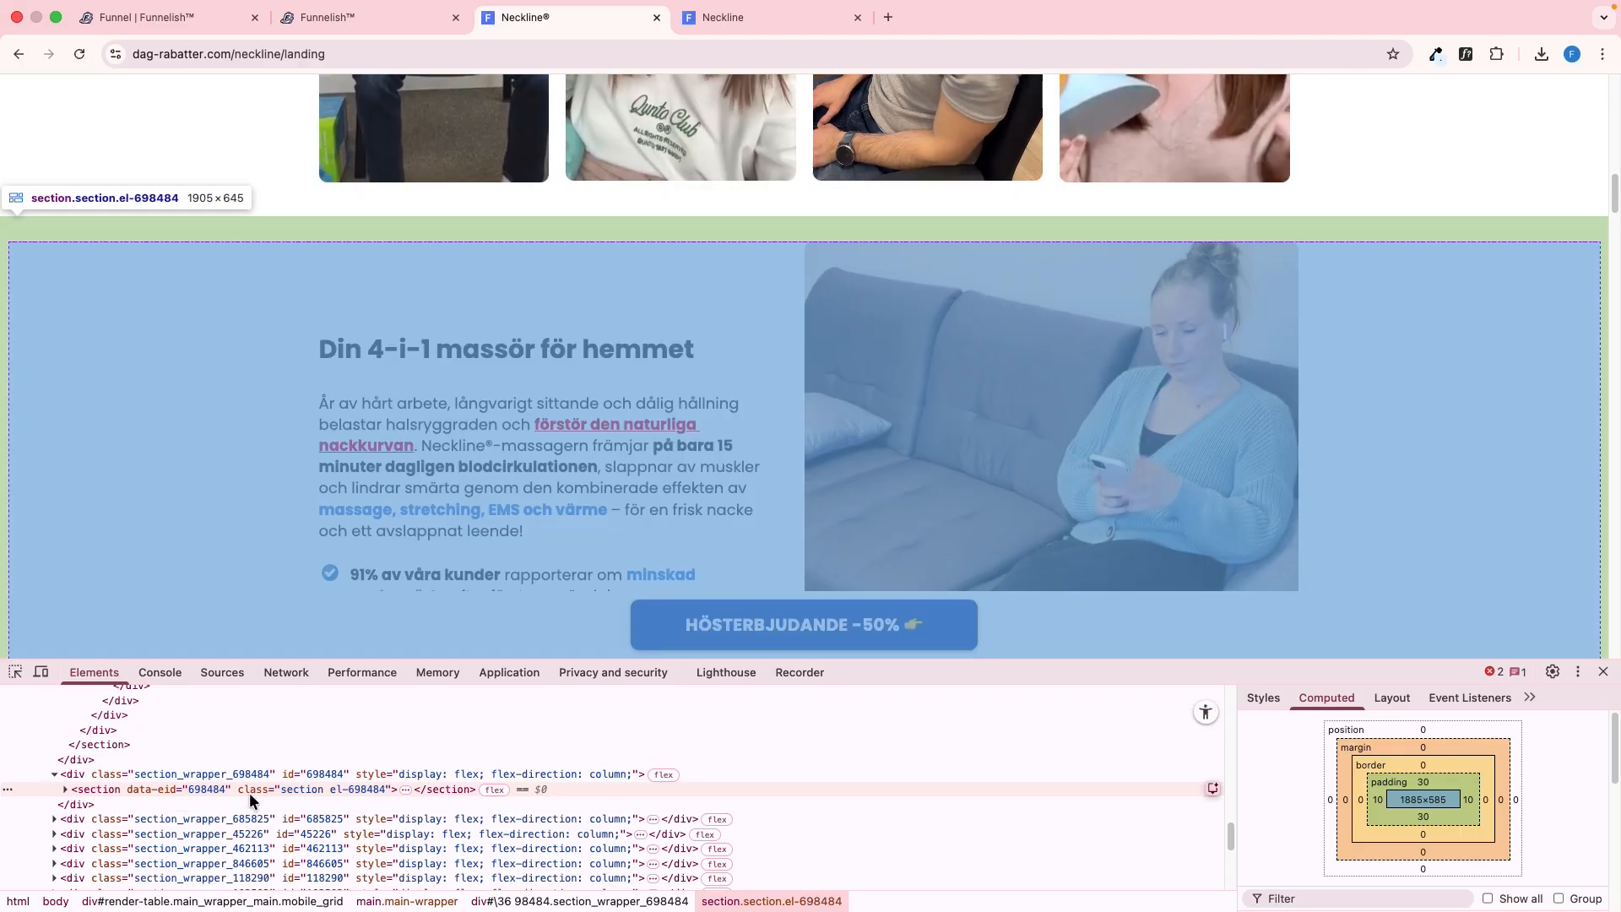
{"action": "key", "text": "super+shift+c"}
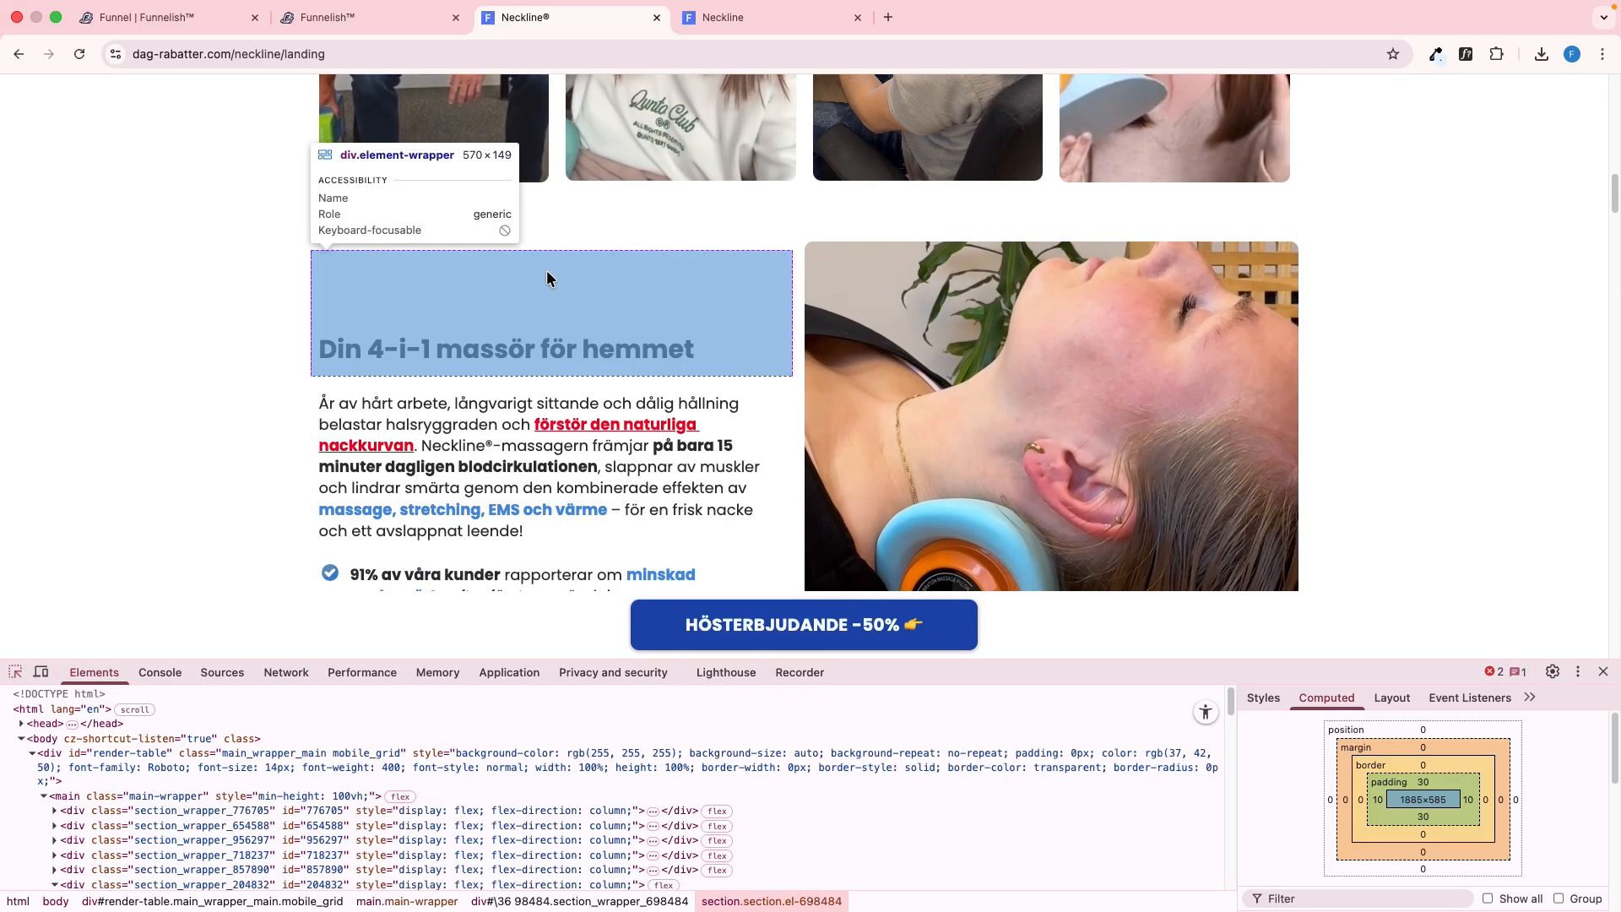
{"action": "left_click", "coordinate": [546, 270]}
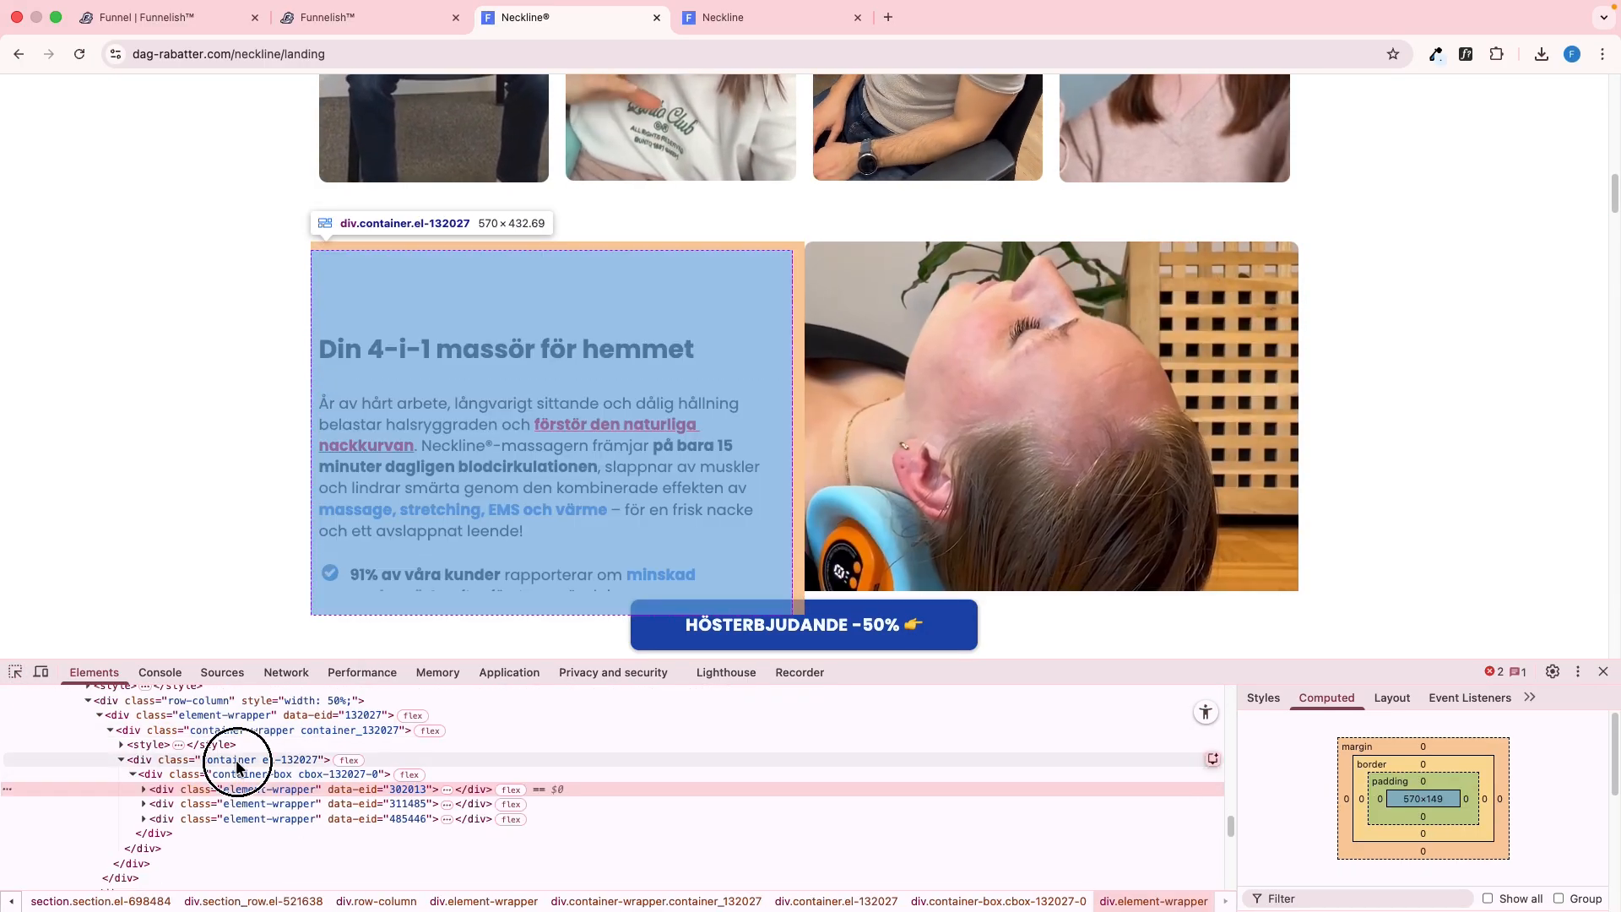
{"action": "left_click", "coordinate": [237, 768]}
{"action": "scroll", "coordinate": [483, 488], "scroll_direction": "down", "scroll_amount": 3}
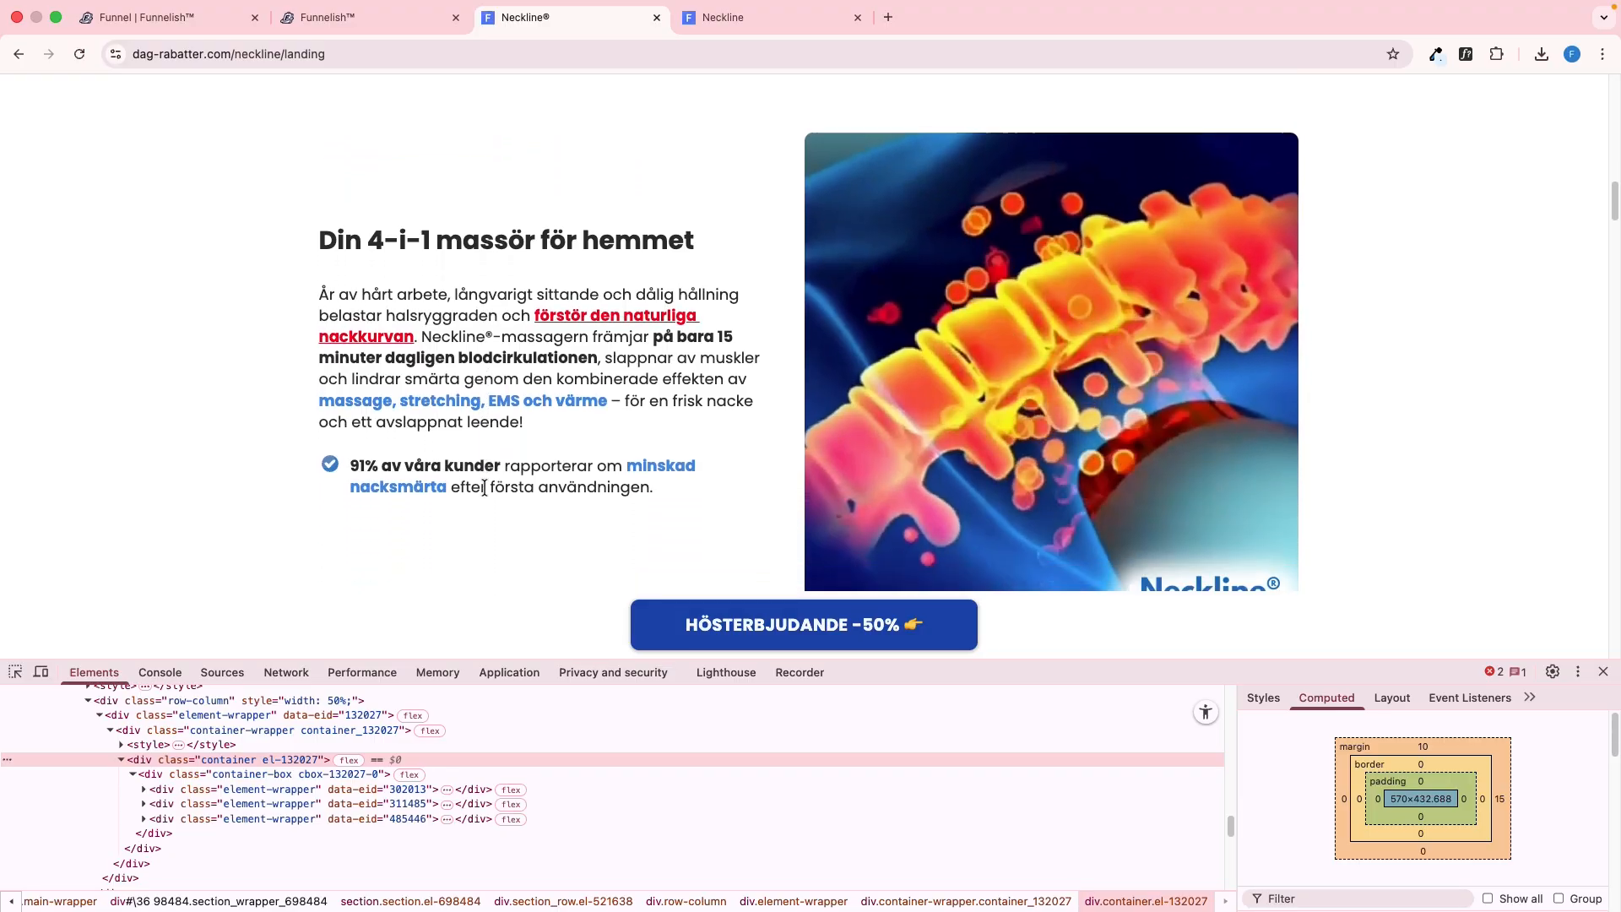
{"action": "scroll", "coordinate": [484, 488], "scroll_direction": "down", "scroll_amount": 2}
{"action": "scroll", "coordinate": [483, 486], "scroll_direction": "up", "scroll_amount": 2}
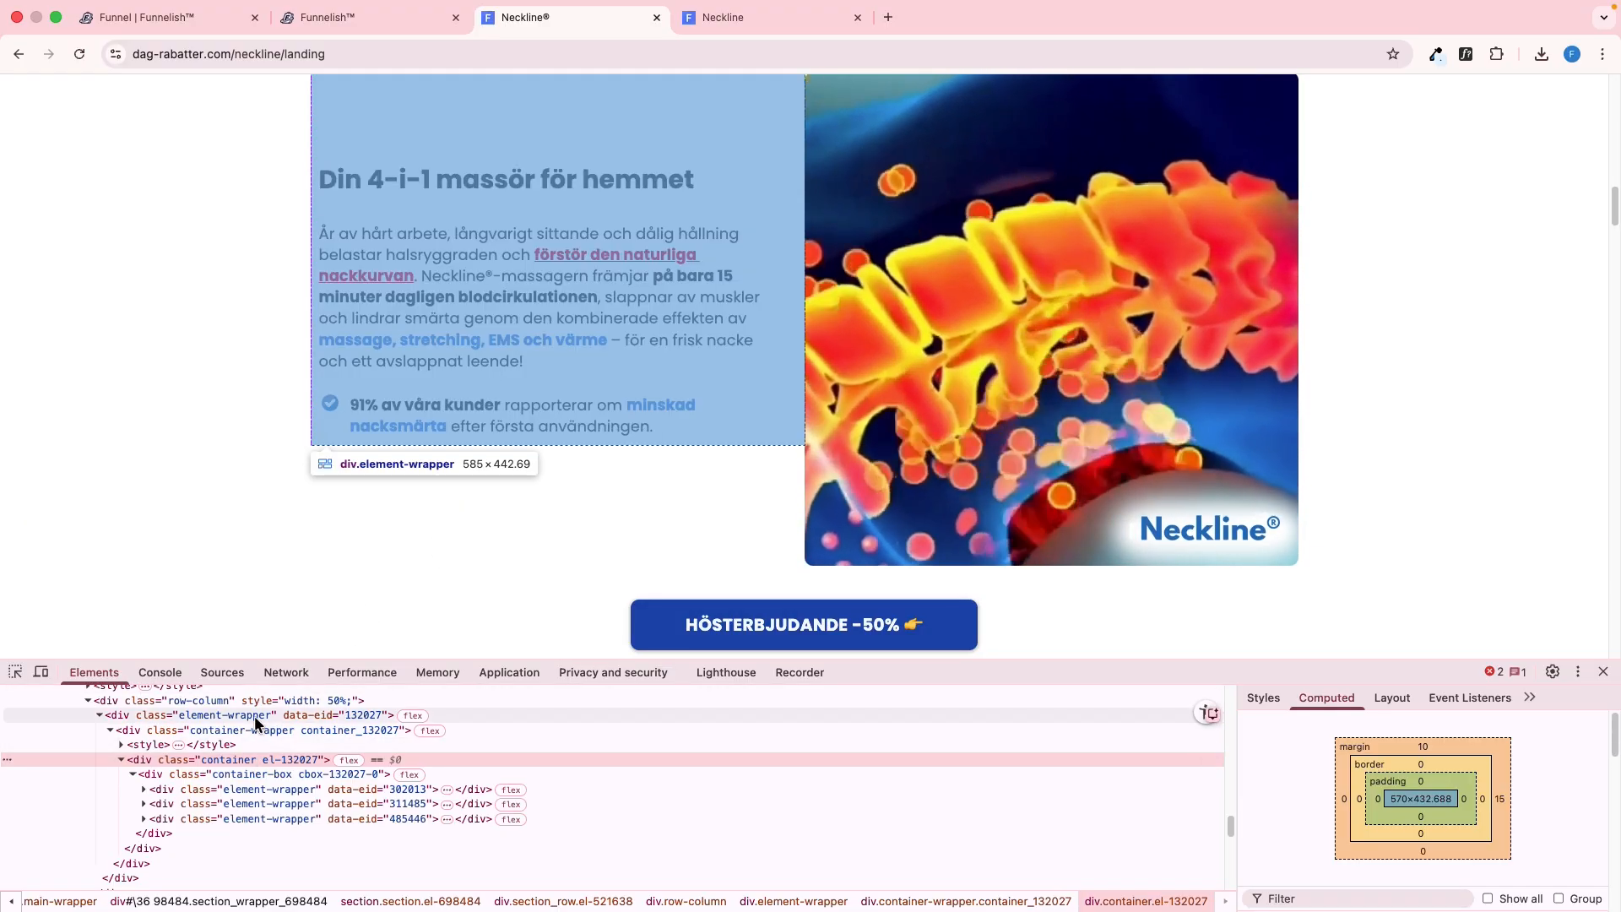
{"action": "left_click", "coordinate": [243, 698]}
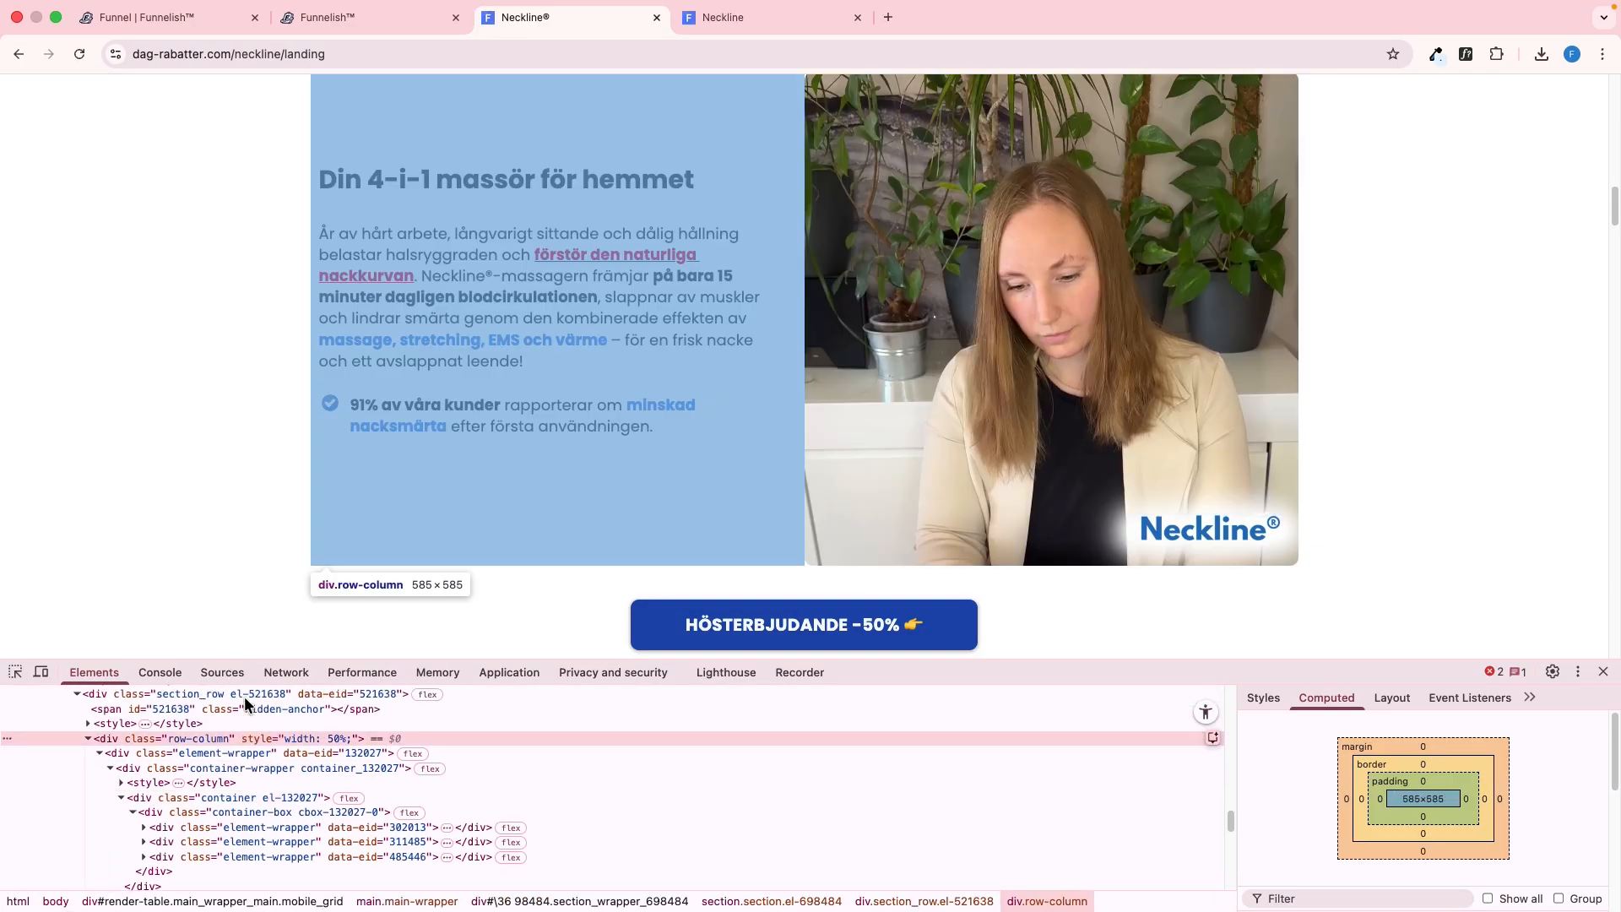
{"action": "left_click", "coordinate": [245, 696]}
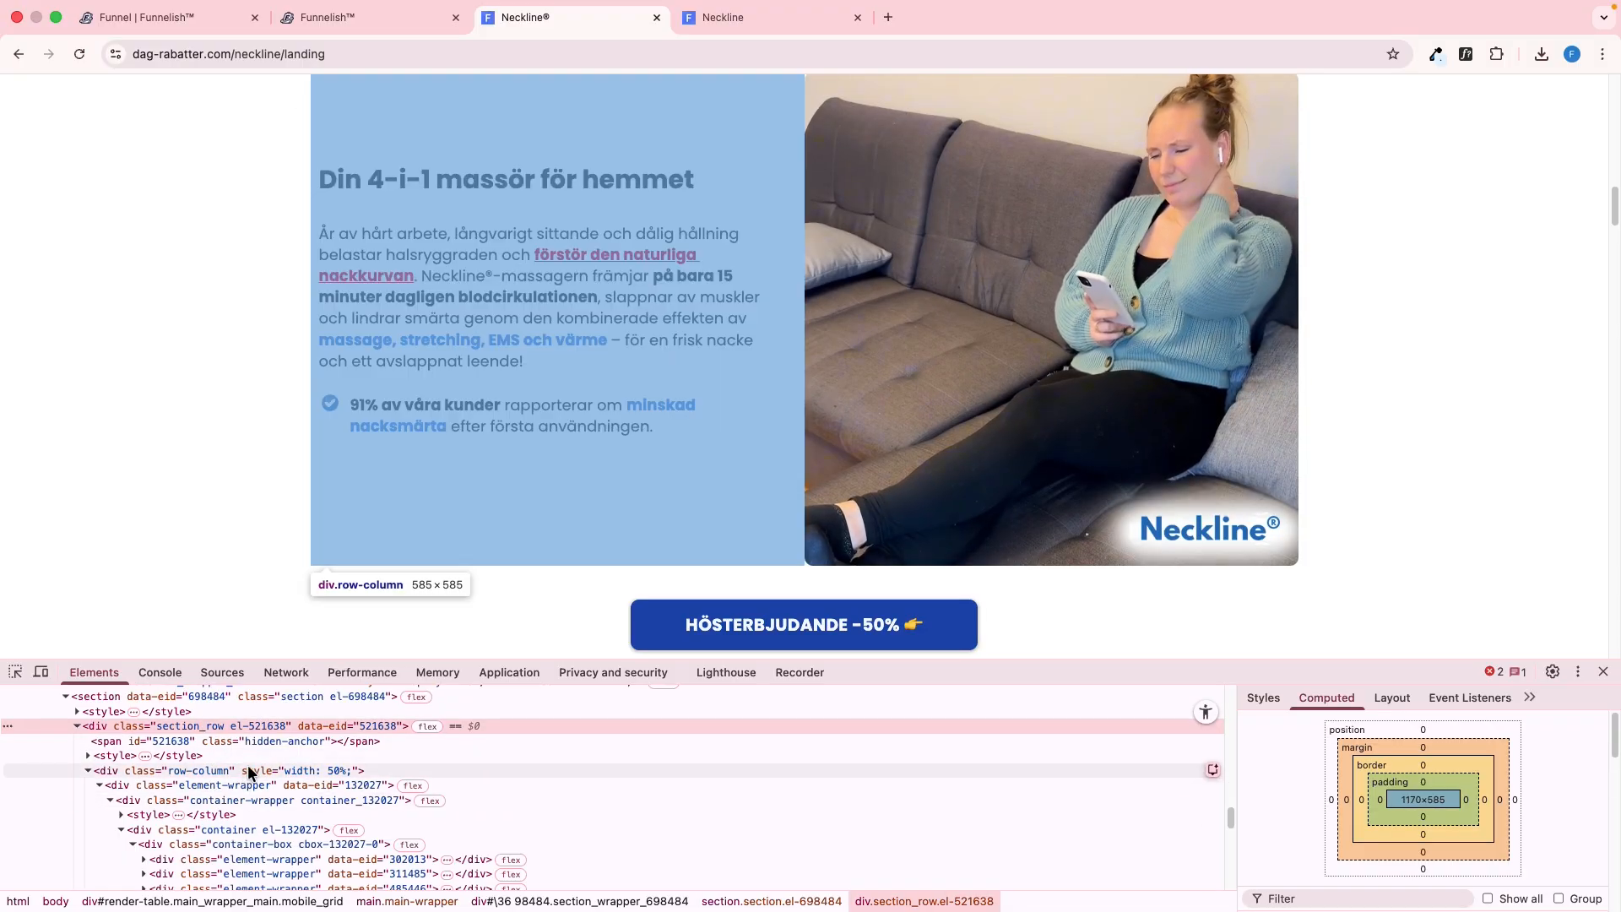
Add a one-column row to the new section, insert a container in it and set the container's margins to 0 px
{"action": "key", "text": "ctrl+shift+Tab"}
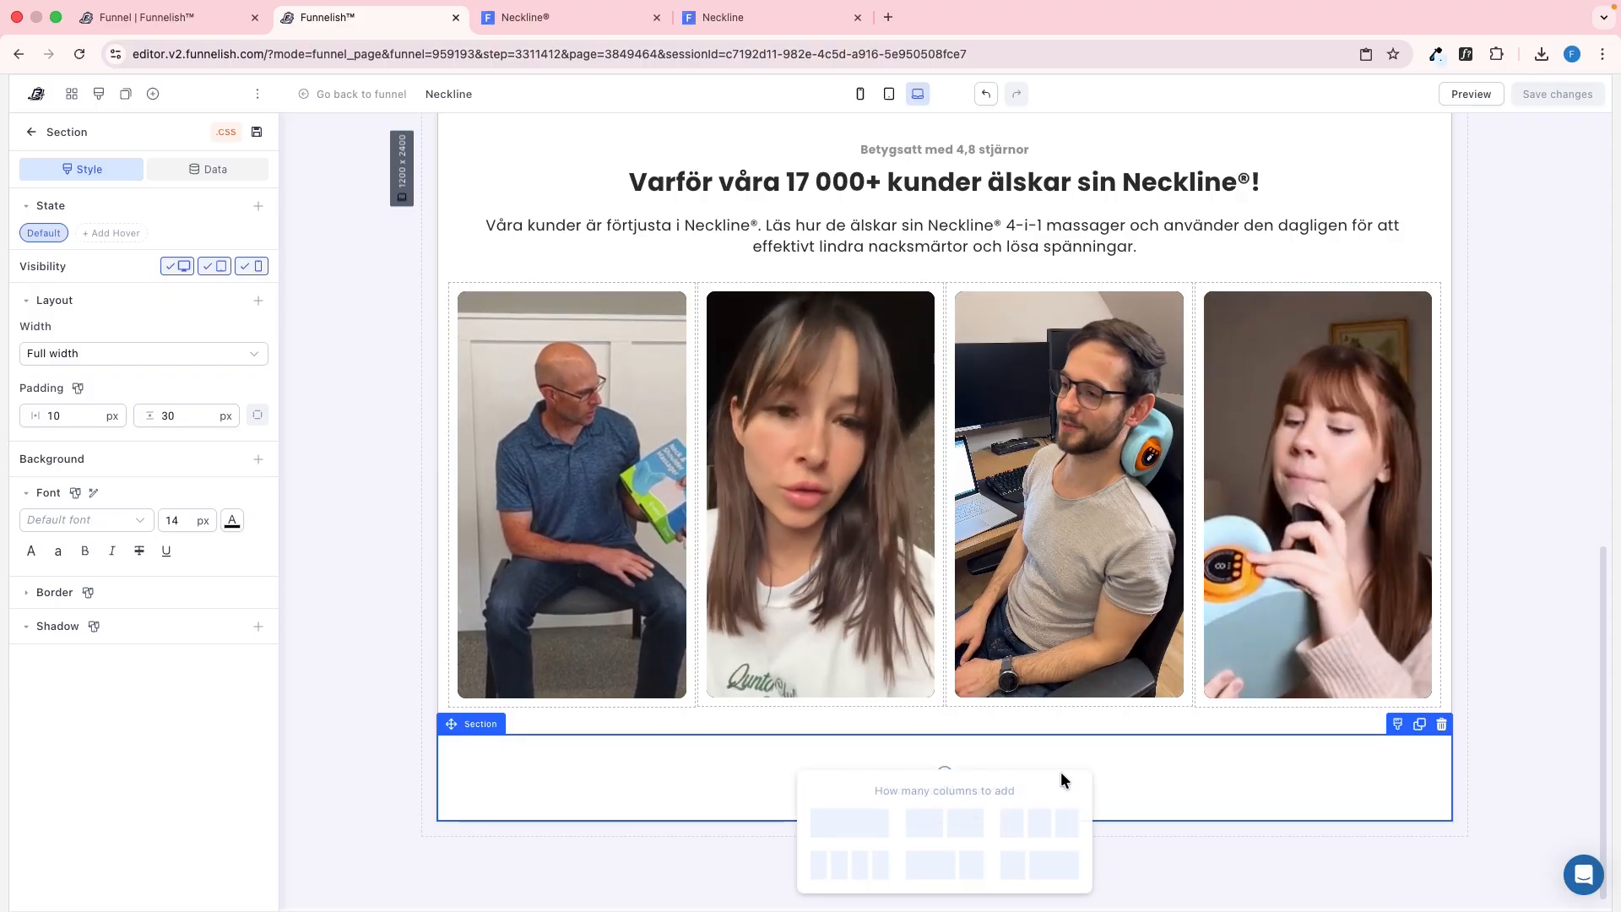
{"action": "left_click", "coordinate": [821, 826]}
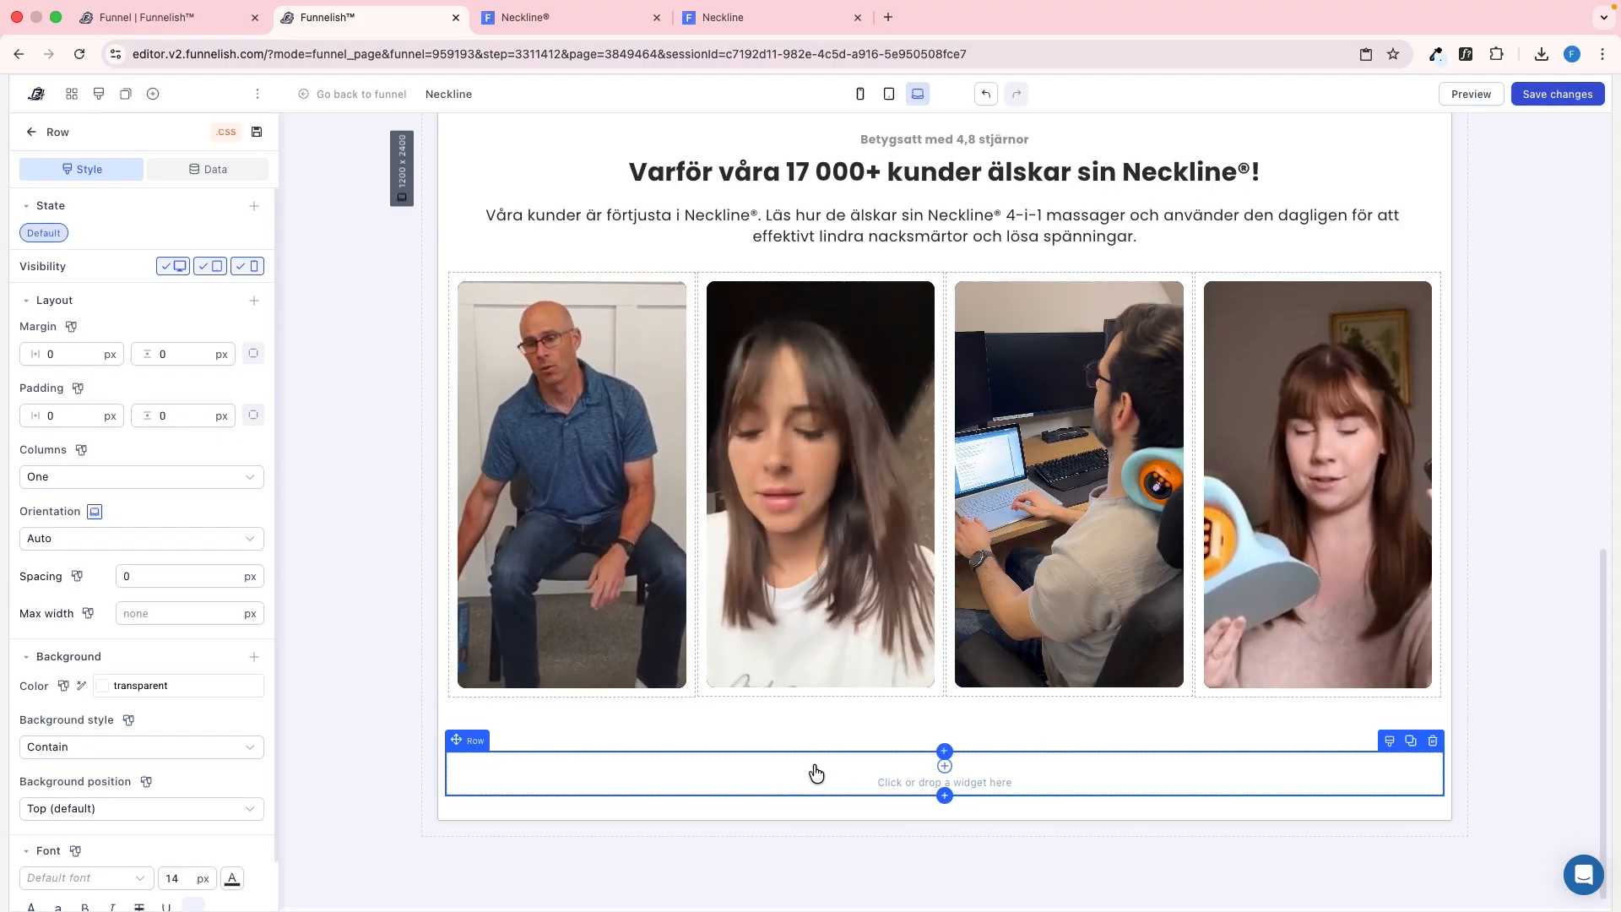
{"action": "left_click", "coordinate": [800, 785]}
{"action": "left_click", "coordinate": [305, 340]}
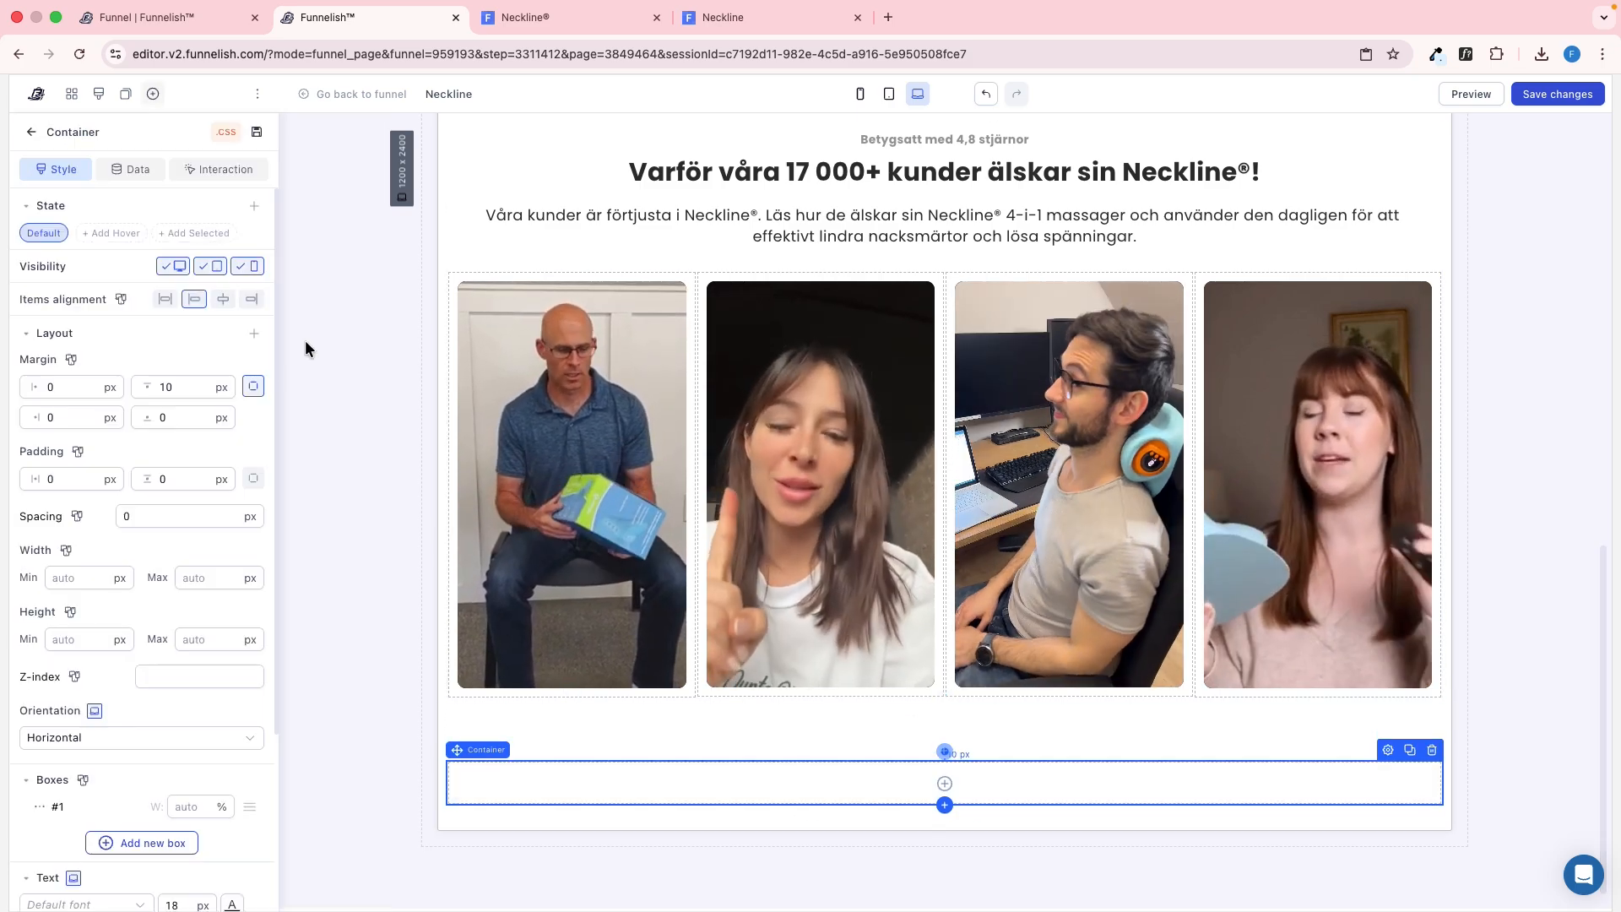
{"action": "type", "text": "0"}
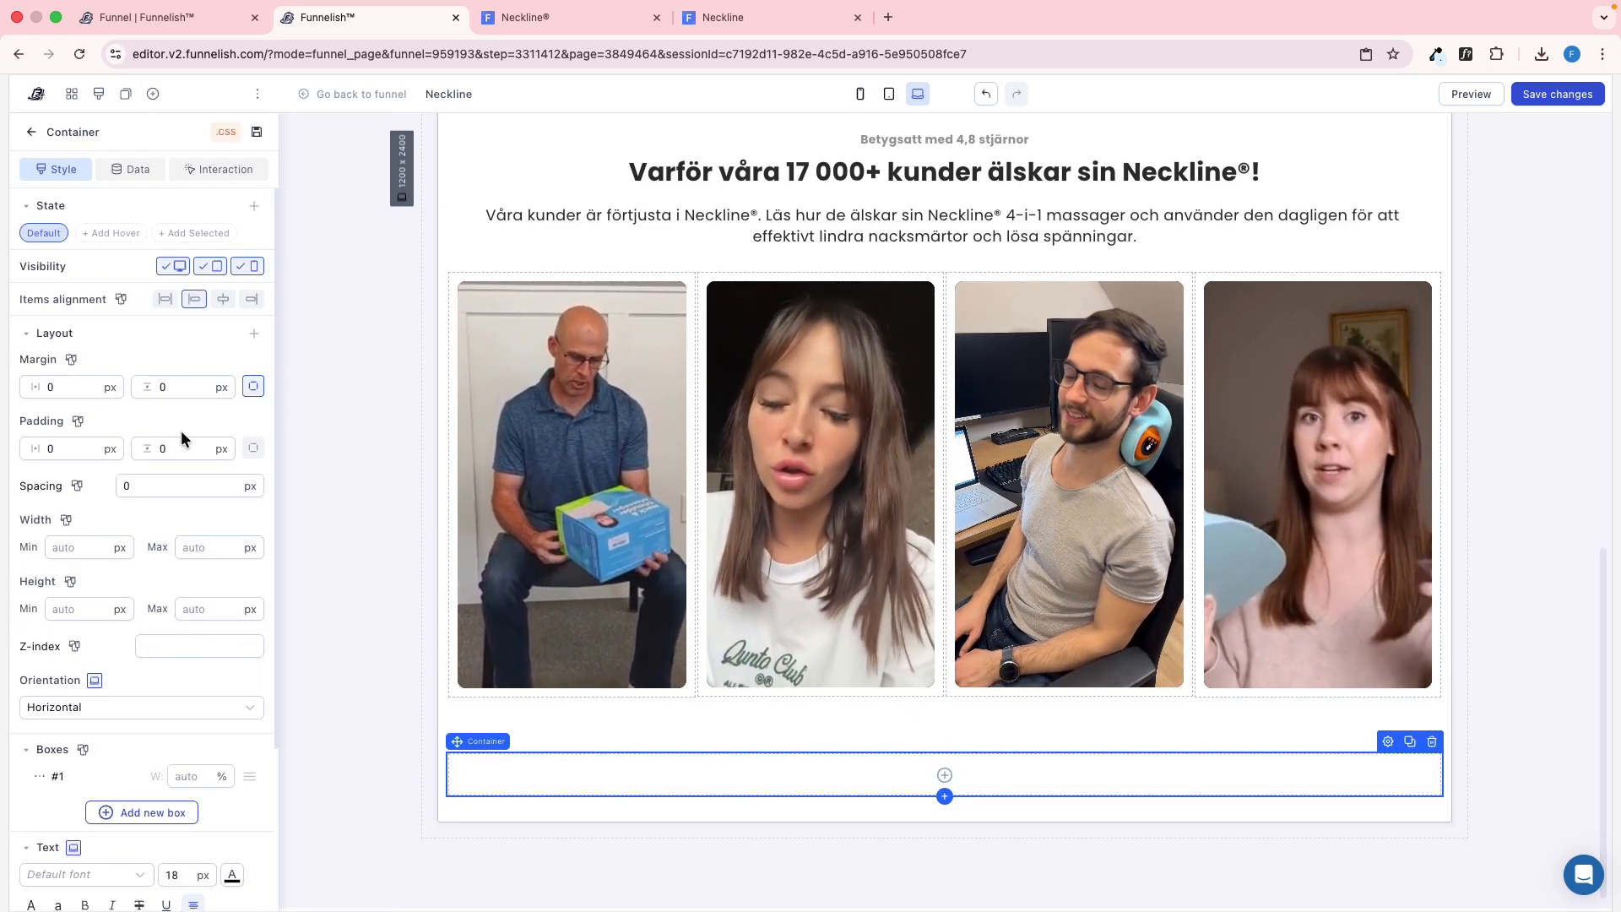
Add a second box to the container, center its items and set the spacing to 15 px
{"action": "left_click", "coordinate": [131, 814]}
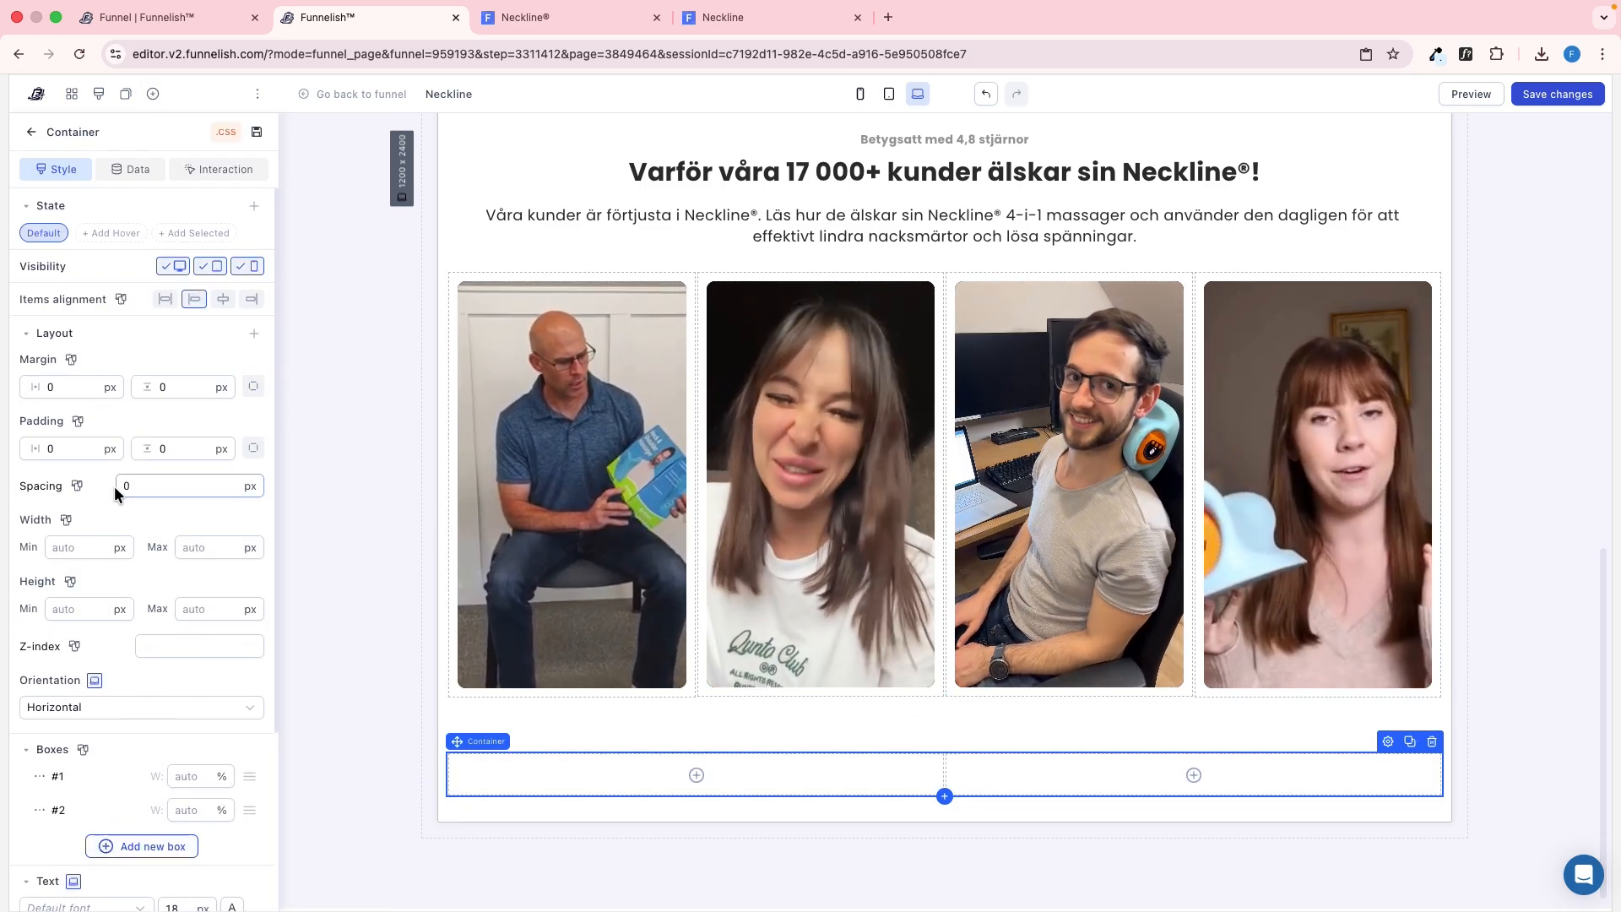
{"action": "left_click", "coordinate": [223, 299]}
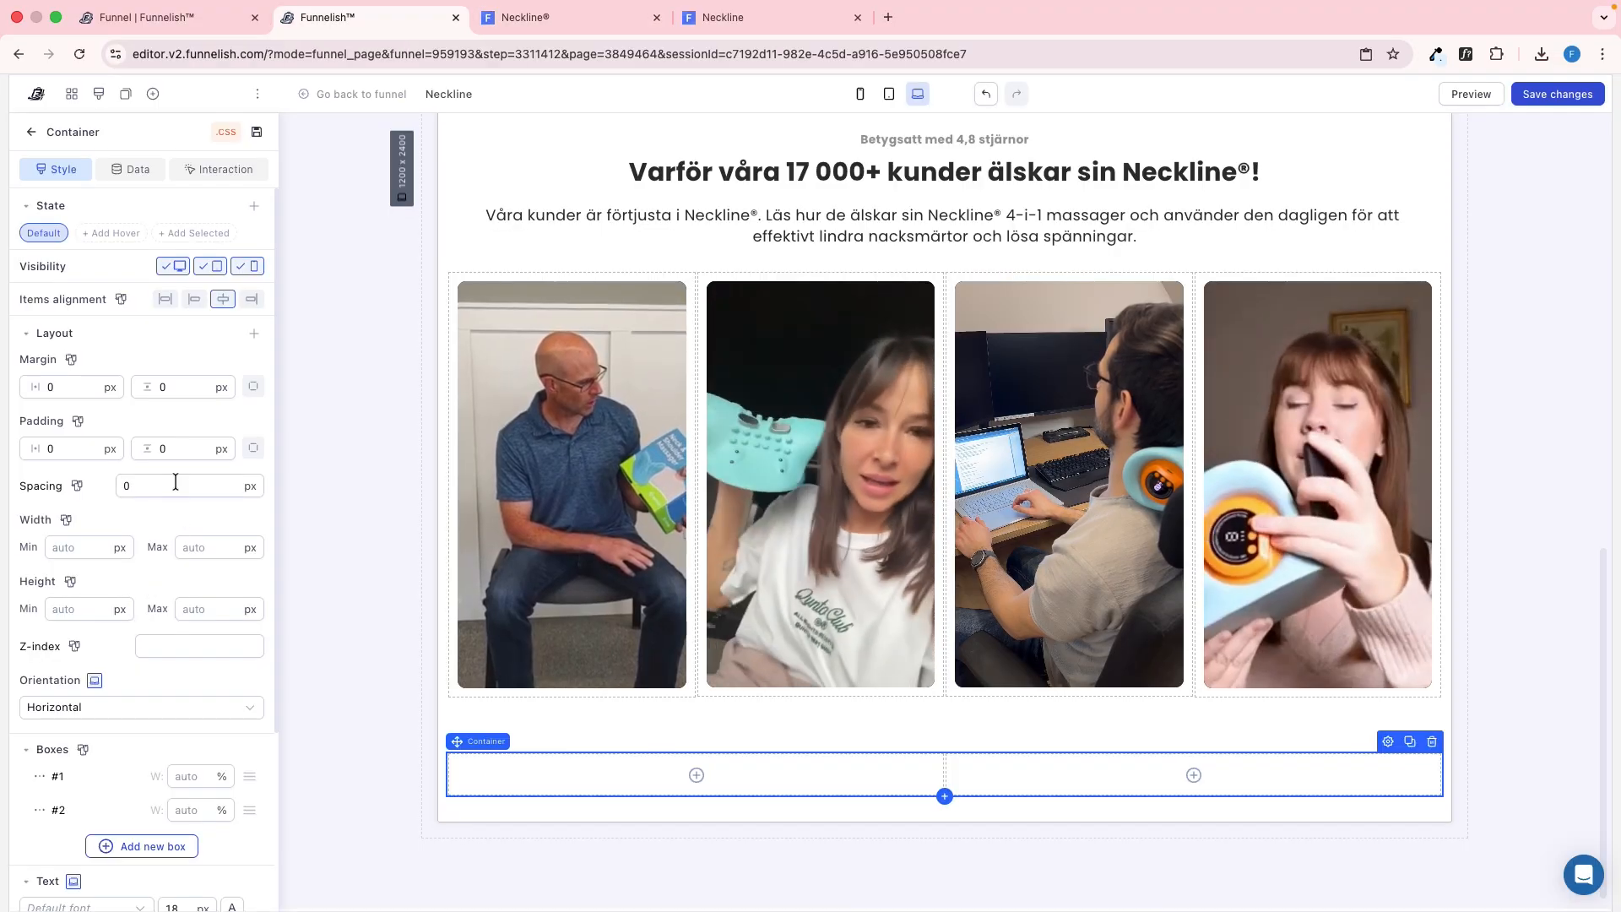
{"action": "double_click", "coordinate": [176, 485]}
{"action": "type", "text": "15"}
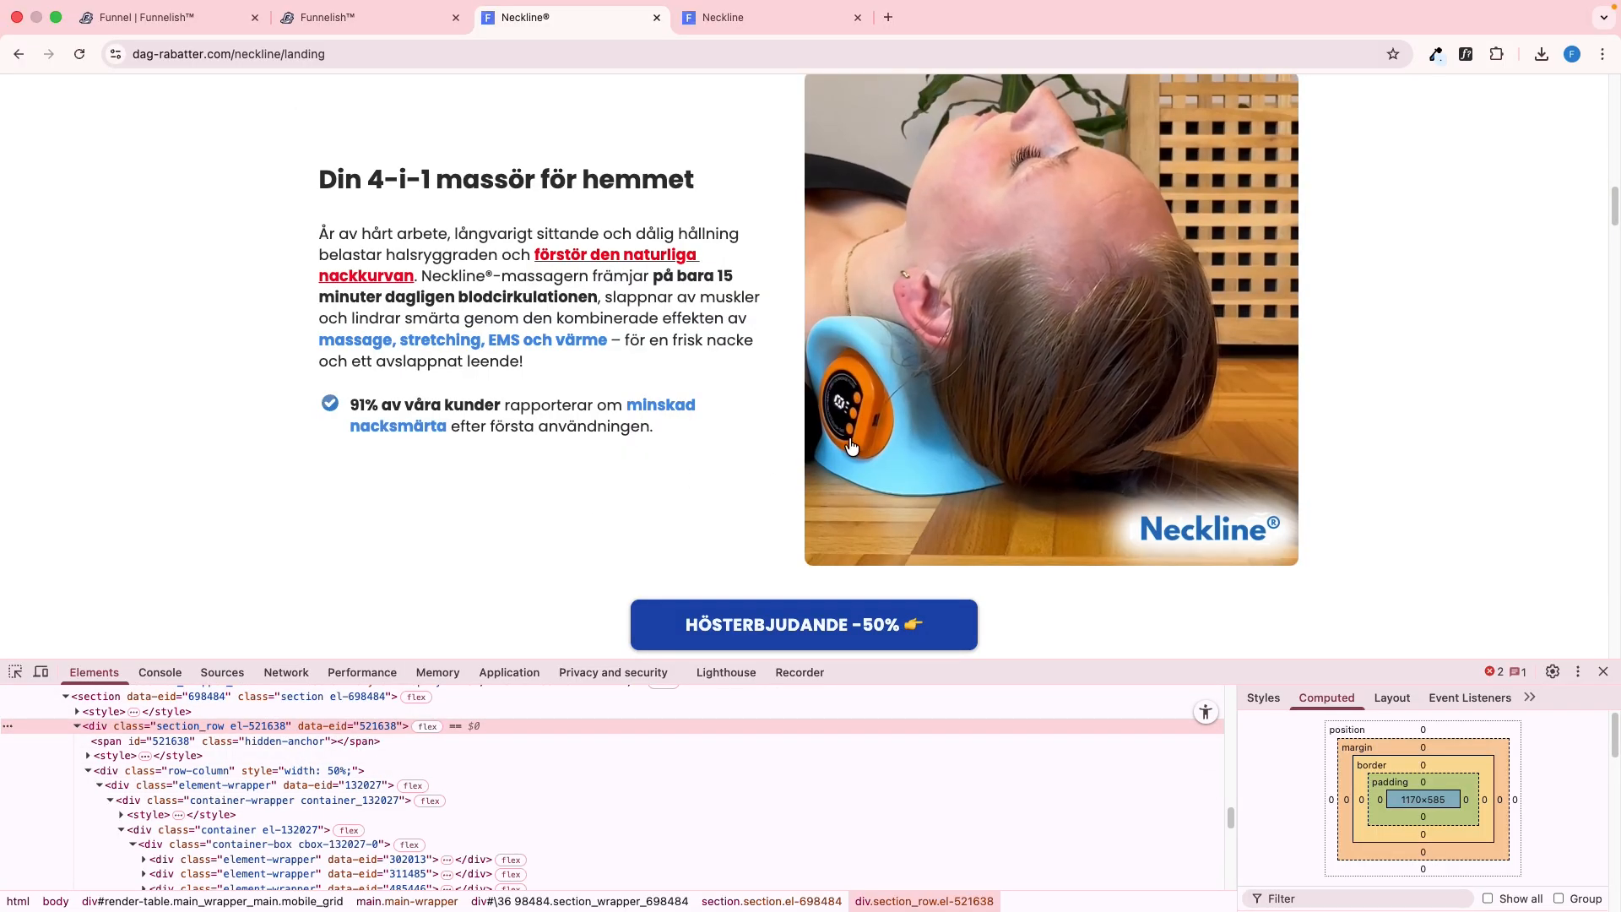
Save the video beside the "Din 4-i-1 massör för hemmet" text on the reference page to the computer
{"action": "scroll", "coordinate": [852, 446], "scroll_direction": "up", "scroll_amount": 1}
{"action": "right_click", "coordinate": [935, 347]}
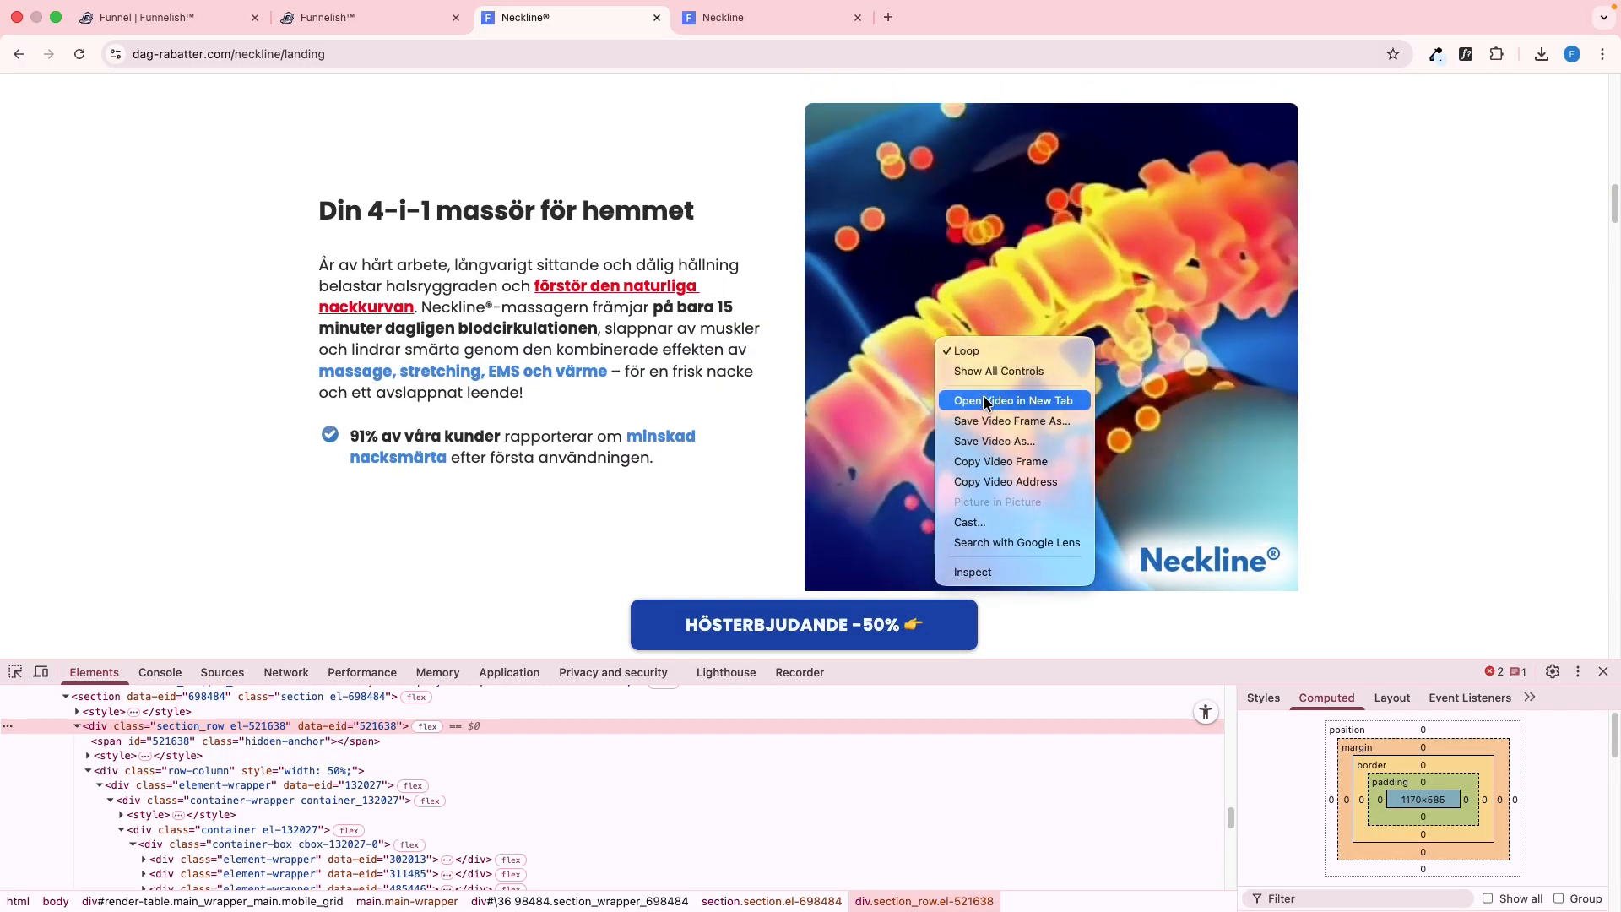
{"action": "left_click", "coordinate": [988, 439]}
{"action": "key", "text": "Return"}
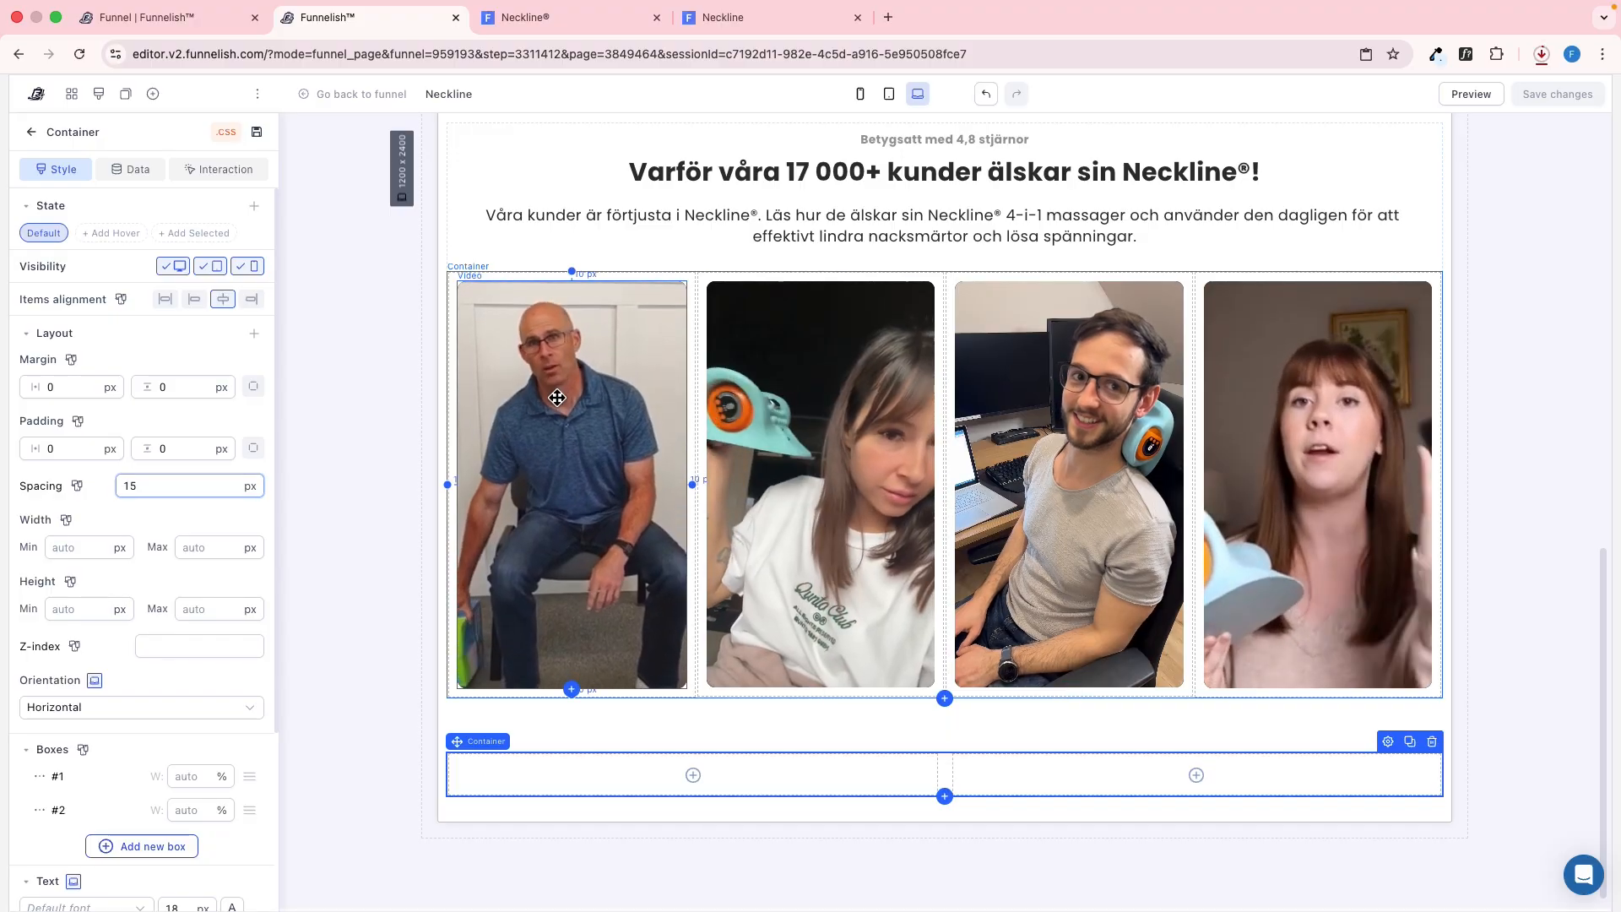
Put a copy of the first customer video in the container's second box with 0 px margins and replace its clip with the newly downloaded MP4
{"action": "left_click_drag", "start_coordinate": [557, 397], "coordinate": [1190, 761]}
{"action": "left_click", "coordinate": [1190, 761]}
{"action": "left_click", "coordinate": [216, 437]}
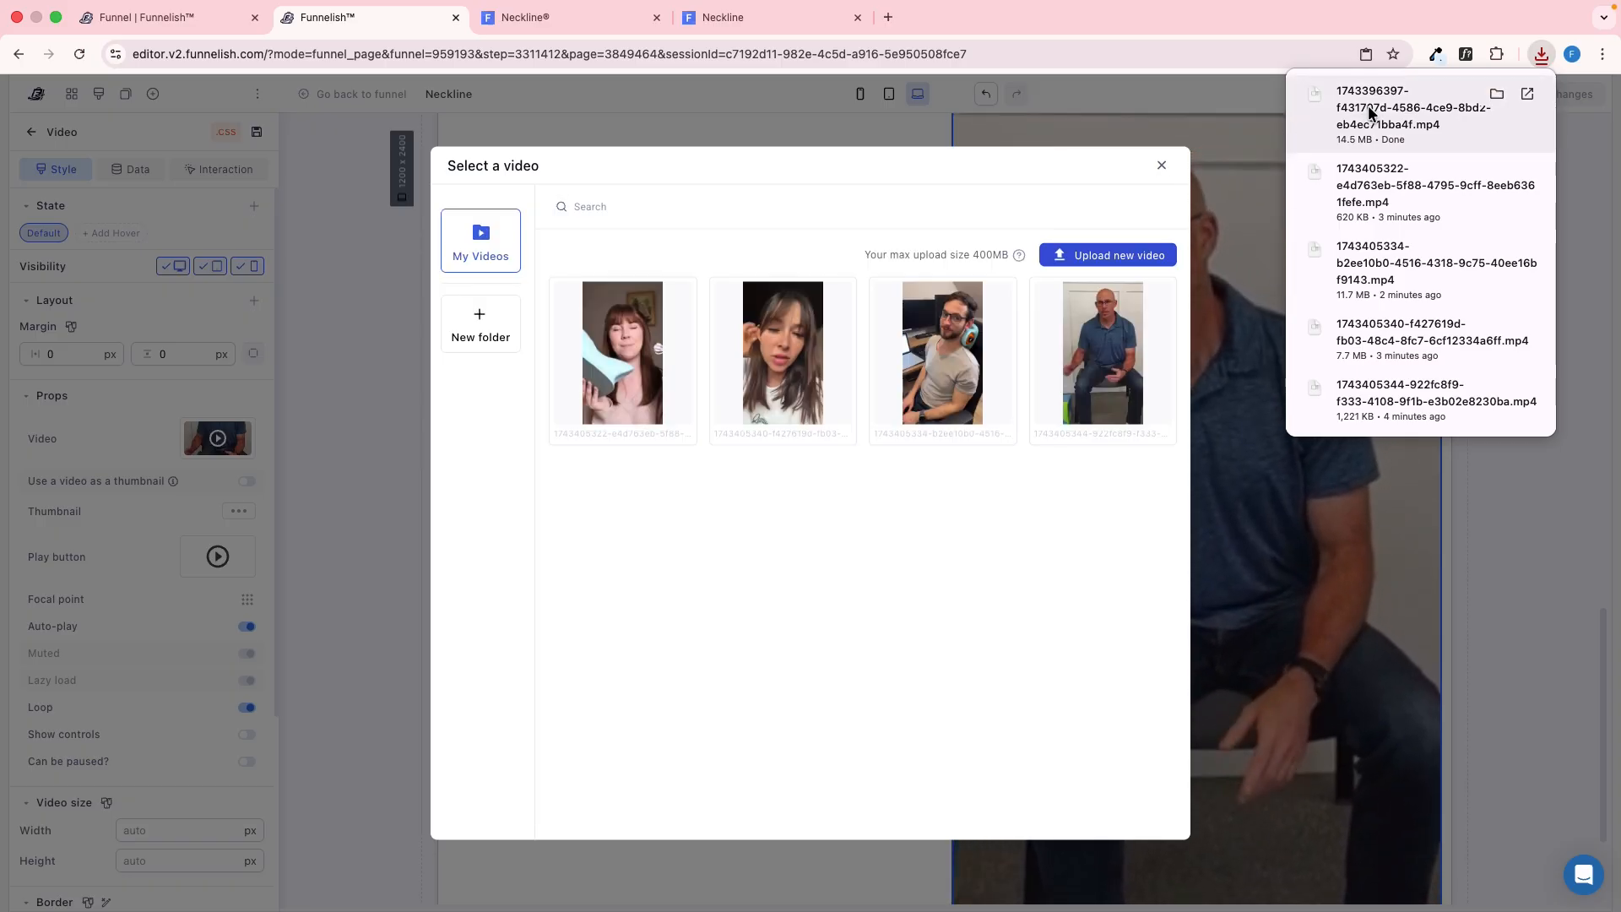
{"action": "left_click_drag", "start_coordinate": [1367, 105], "coordinate": [915, 342]}
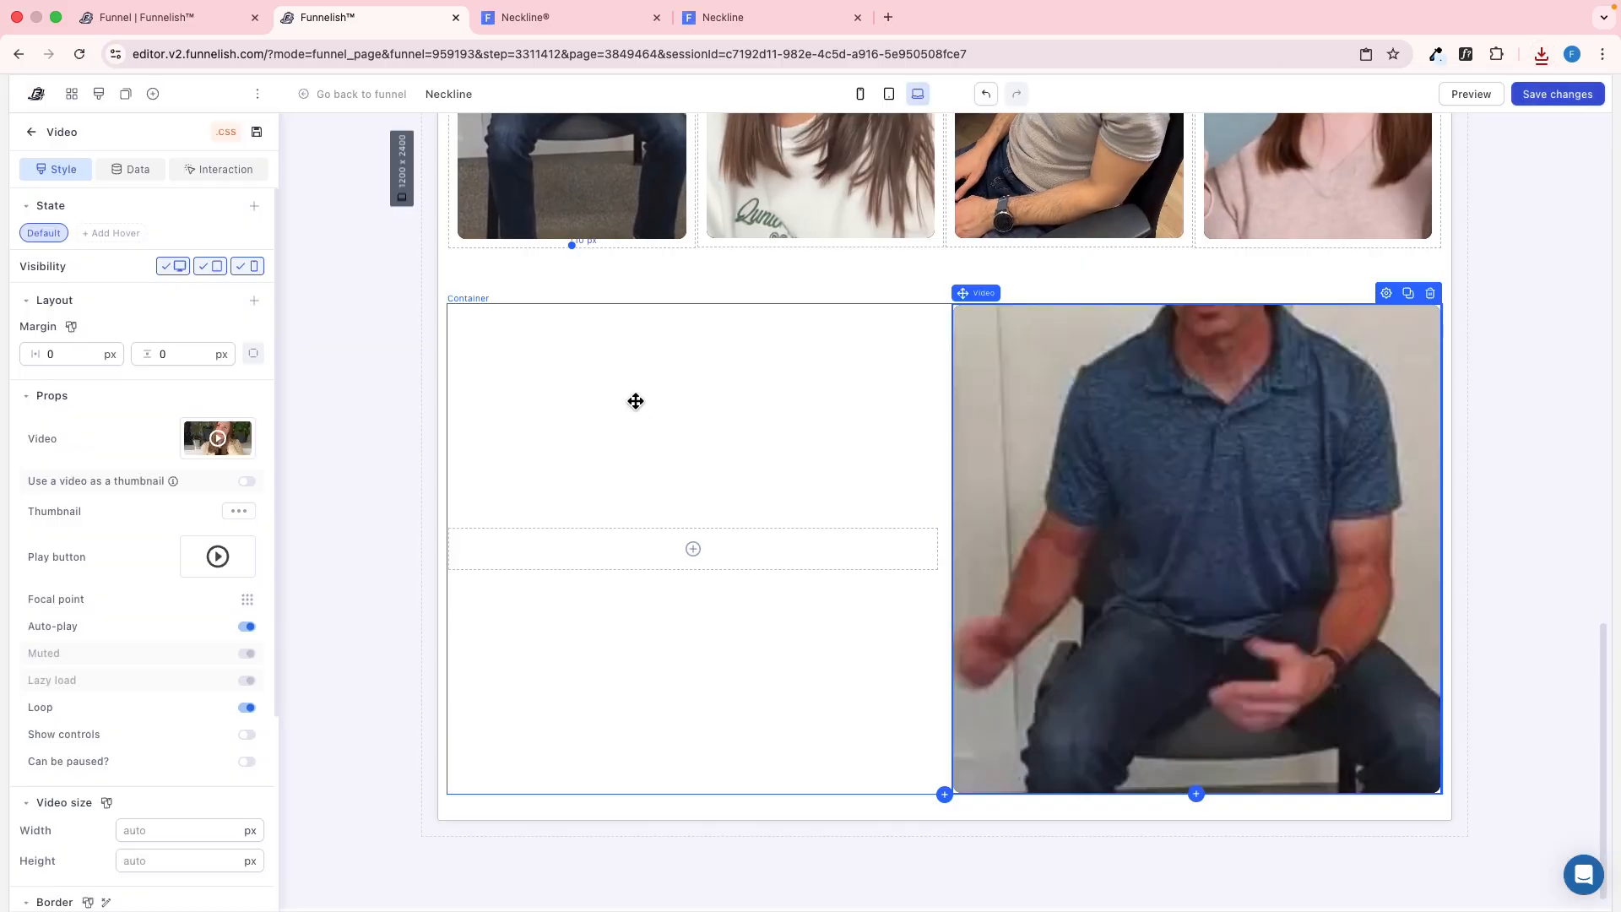
{"action": "key", "text": "ctrl+Tab"}
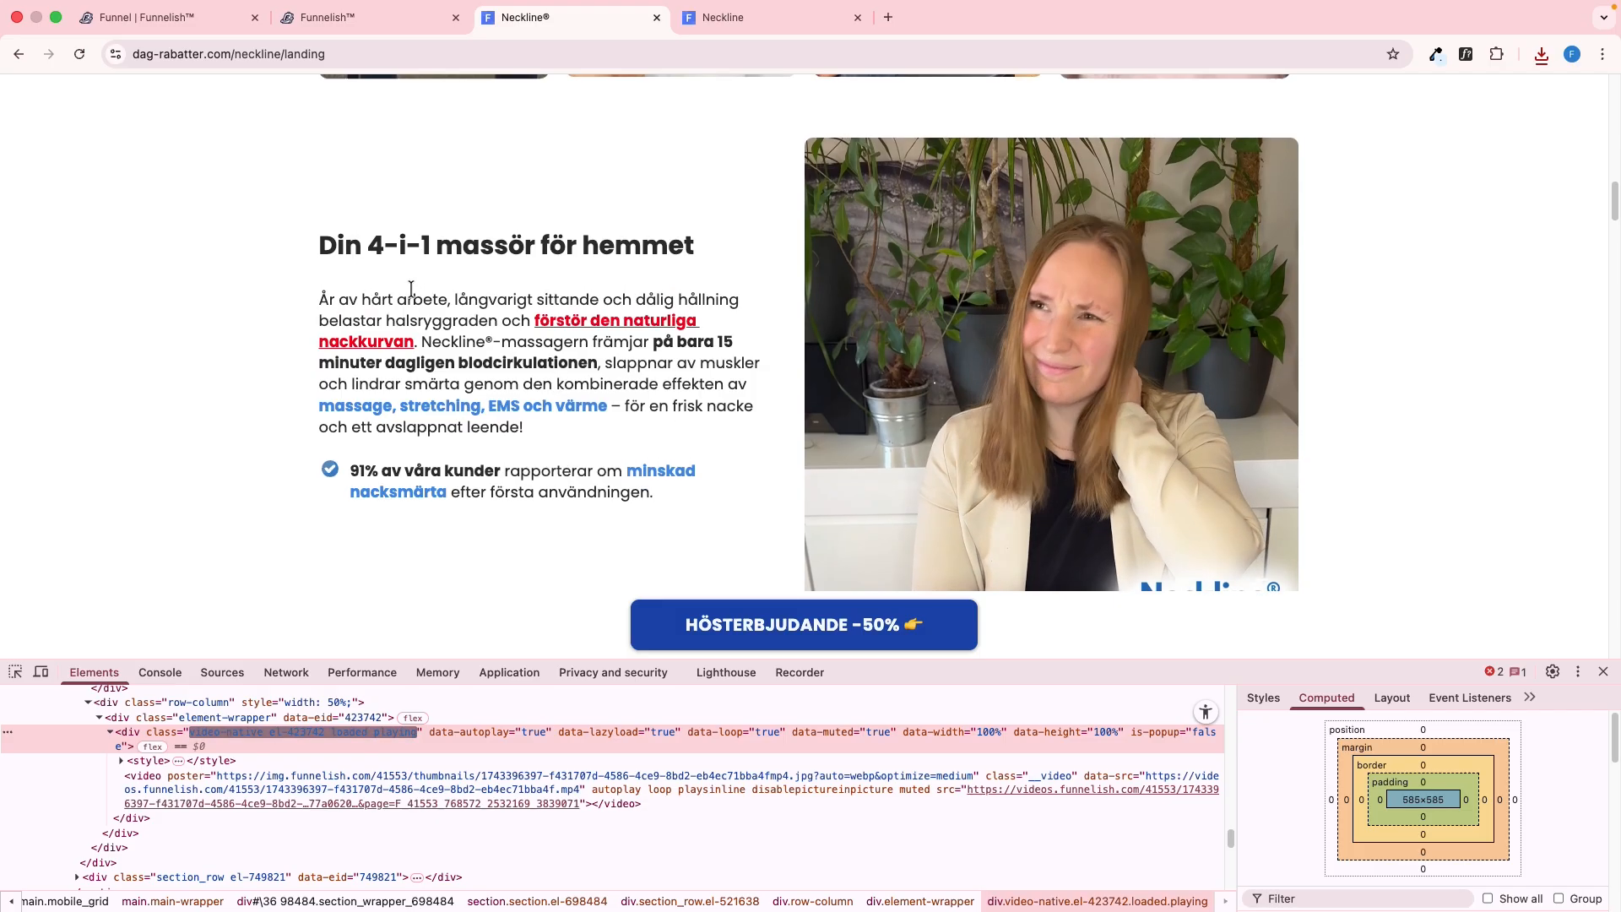
Put a copy of the "Varför våra 17 000+ kunder" heading in the container's first box and replace its text with "Din 4-i-1 massör för hemmet"
{"action": "triple_click", "coordinate": [693, 248]}
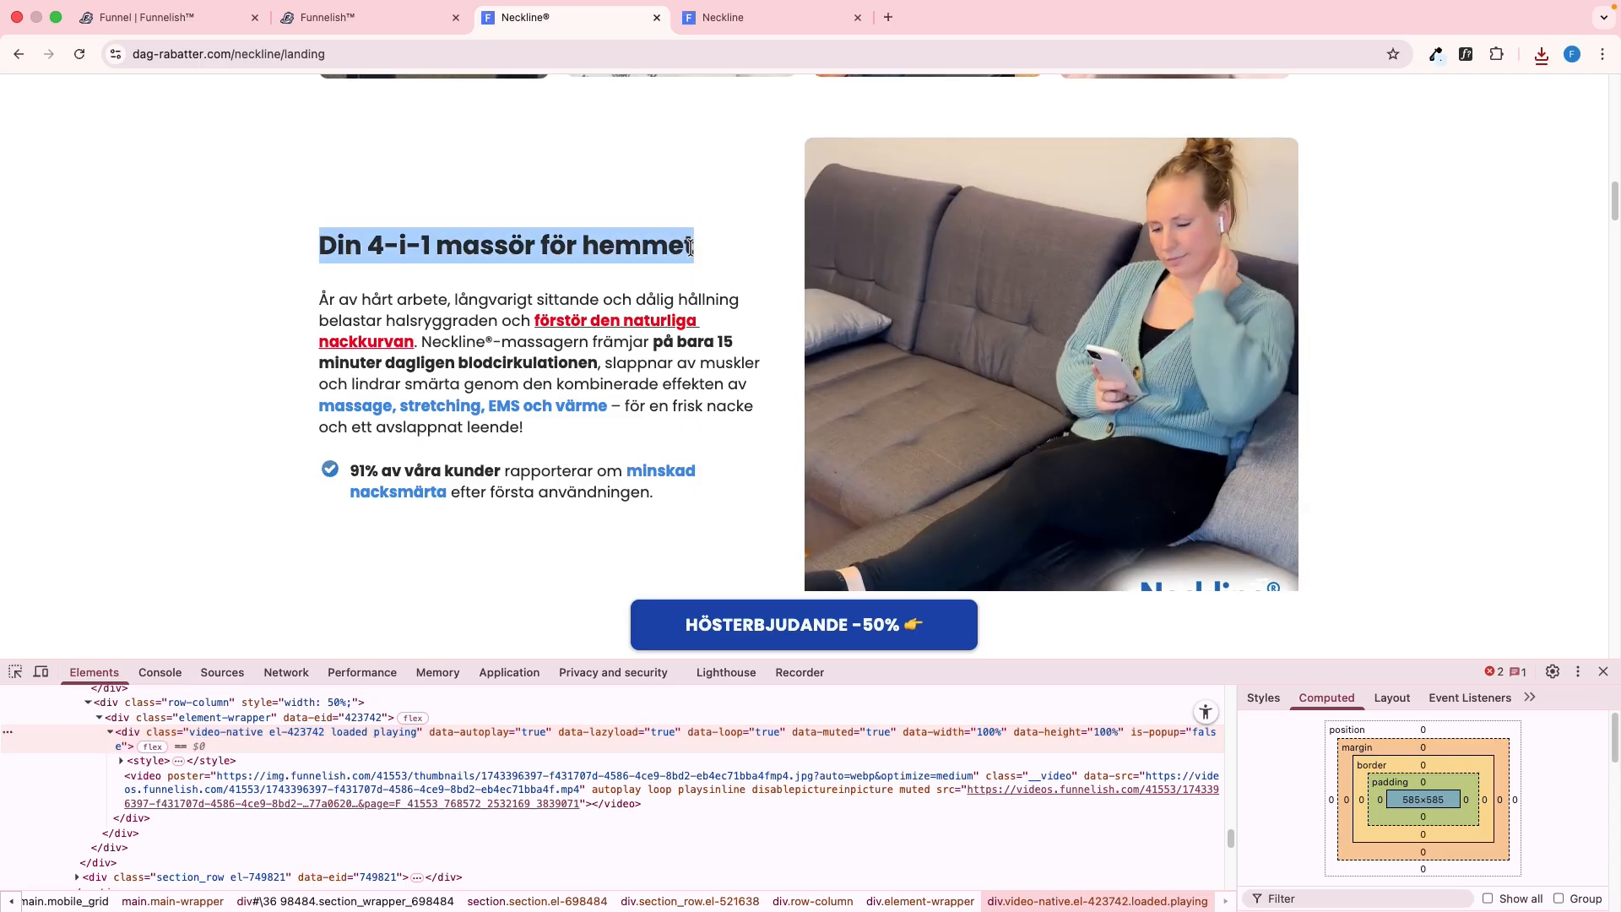
{"action": "left_click", "coordinate": [17, 672]}
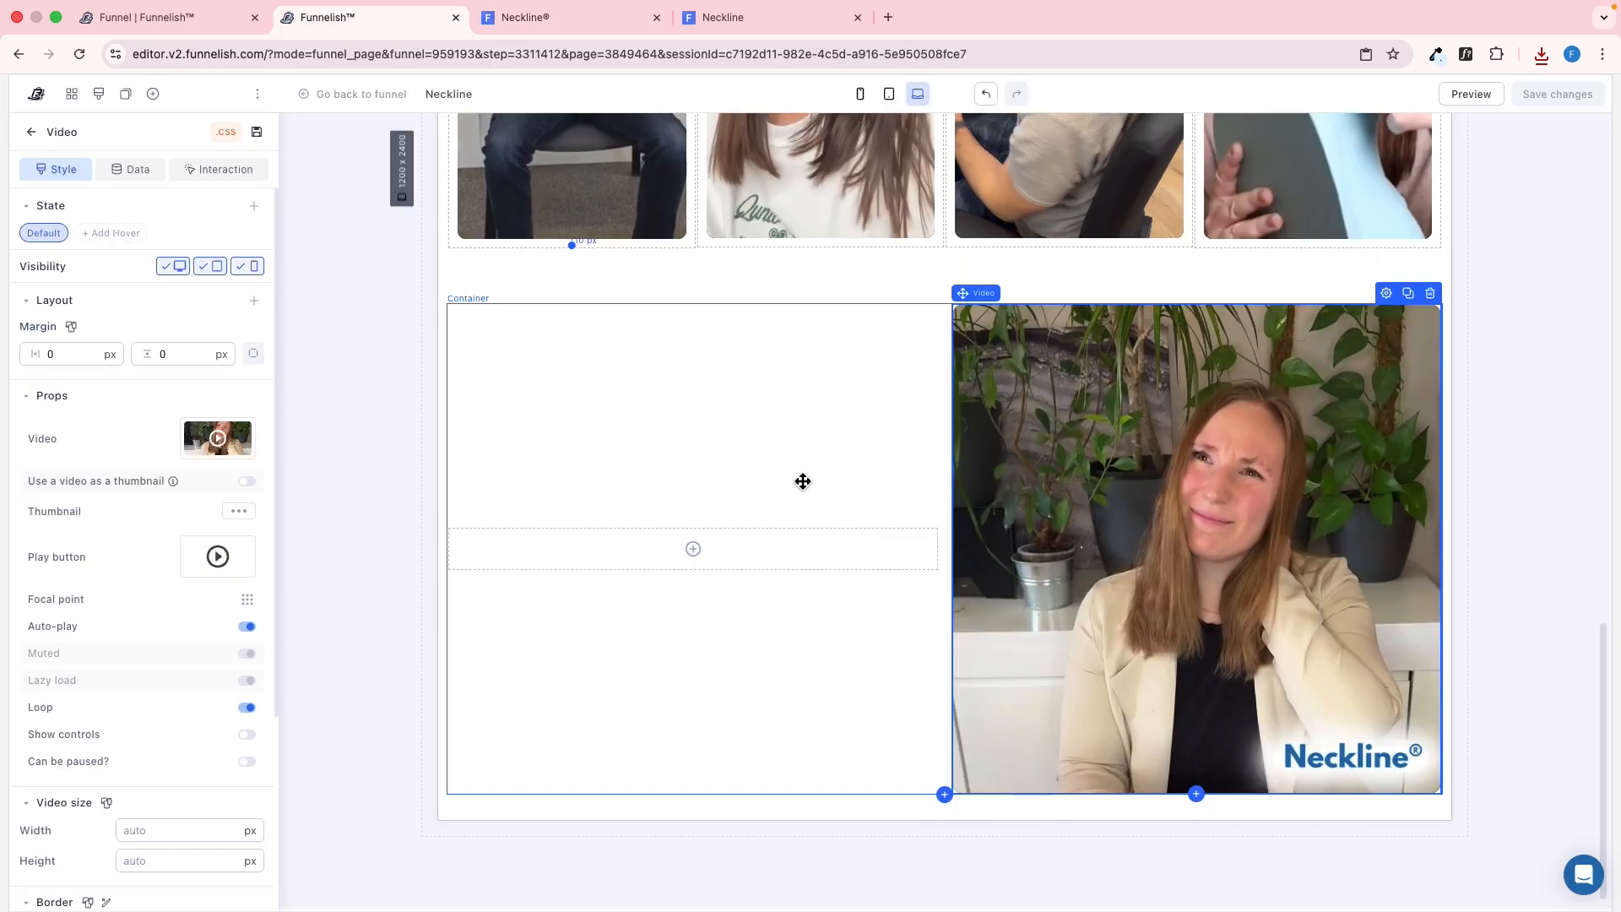
{"action": "scroll", "coordinate": [806, 422], "scroll_direction": "up", "scroll_amount": 10}
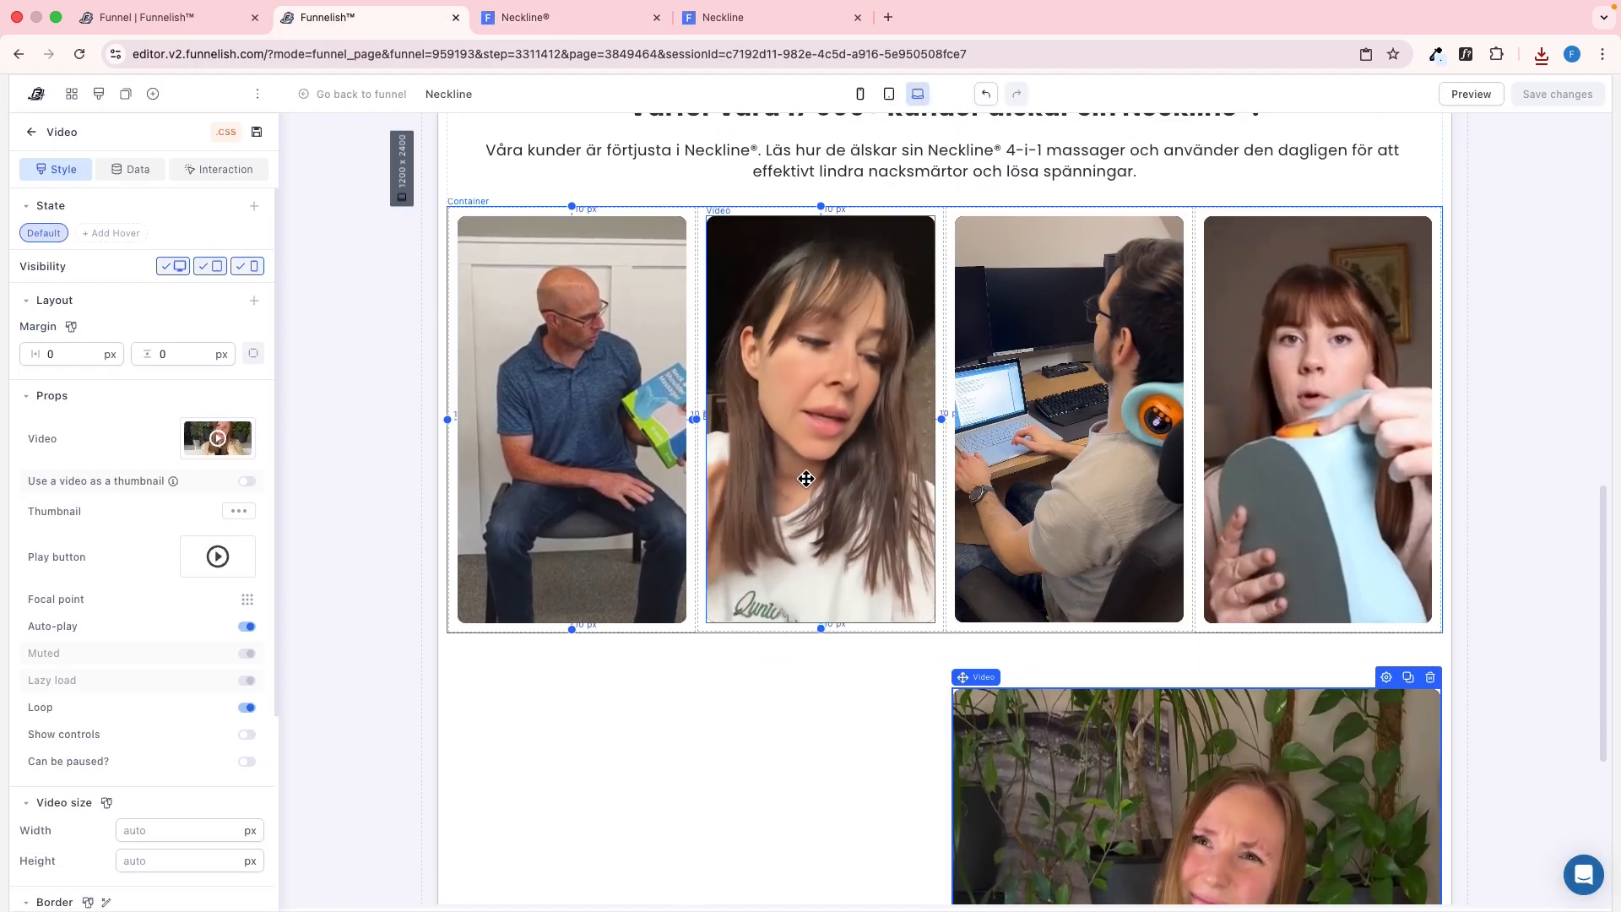
{"action": "left_click", "coordinate": [808, 358]}
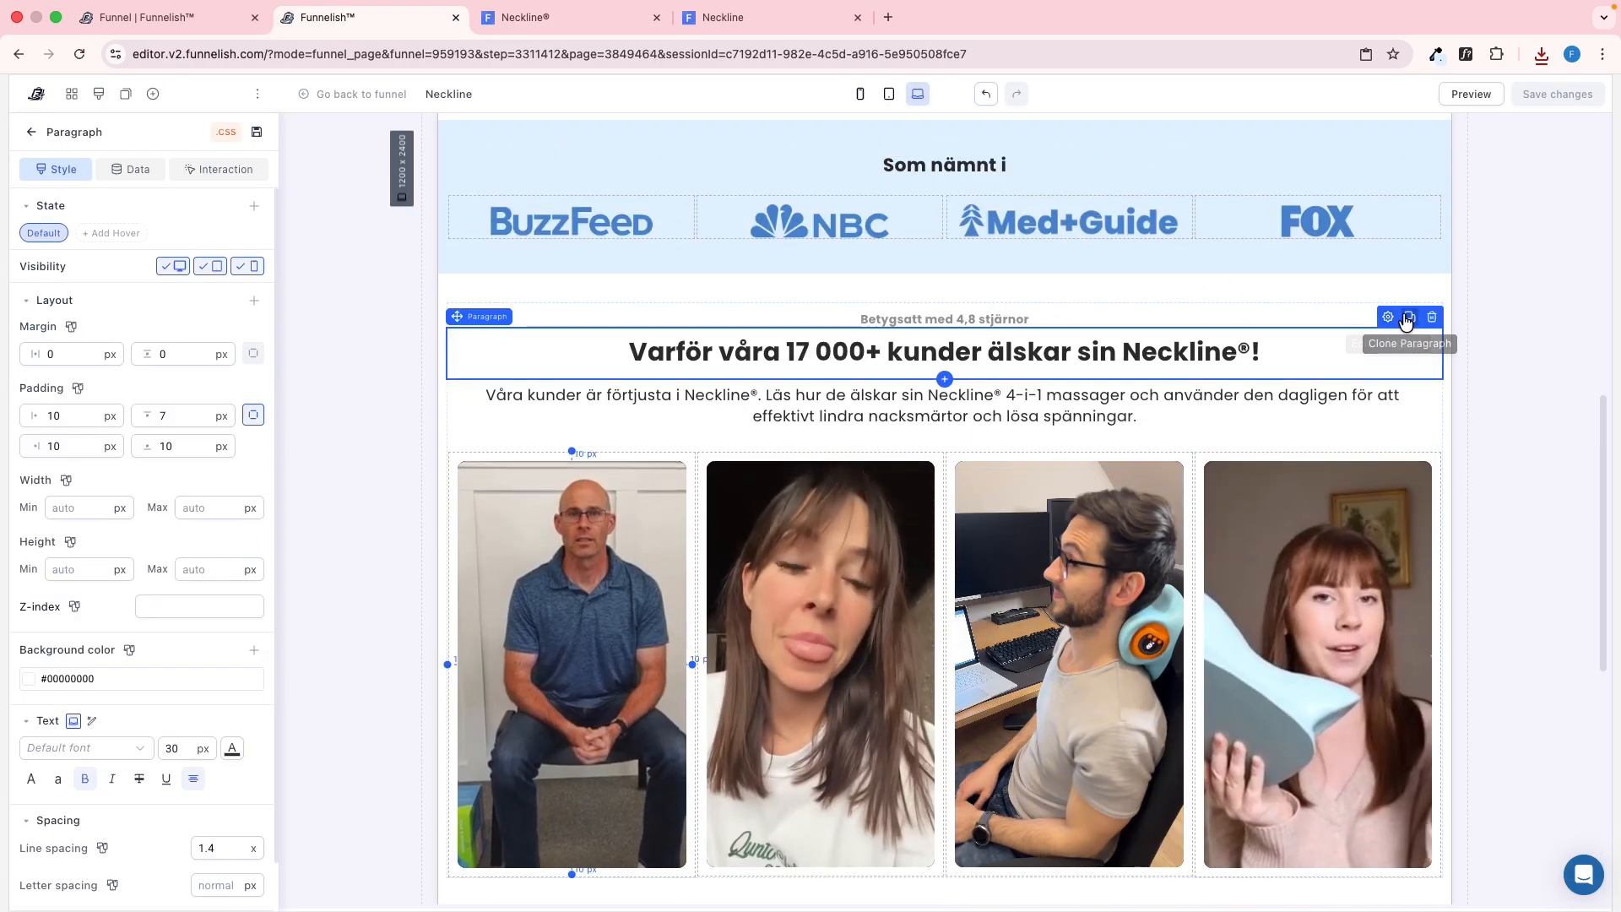
{"action": "left_click", "coordinate": [1409, 315]}
{"action": "left_click_drag", "start_coordinate": [1038, 405], "coordinate": [662, 550]}
{"action": "scroll", "coordinate": [777, 507], "scroll_direction": "down", "scroll_amount": 8}
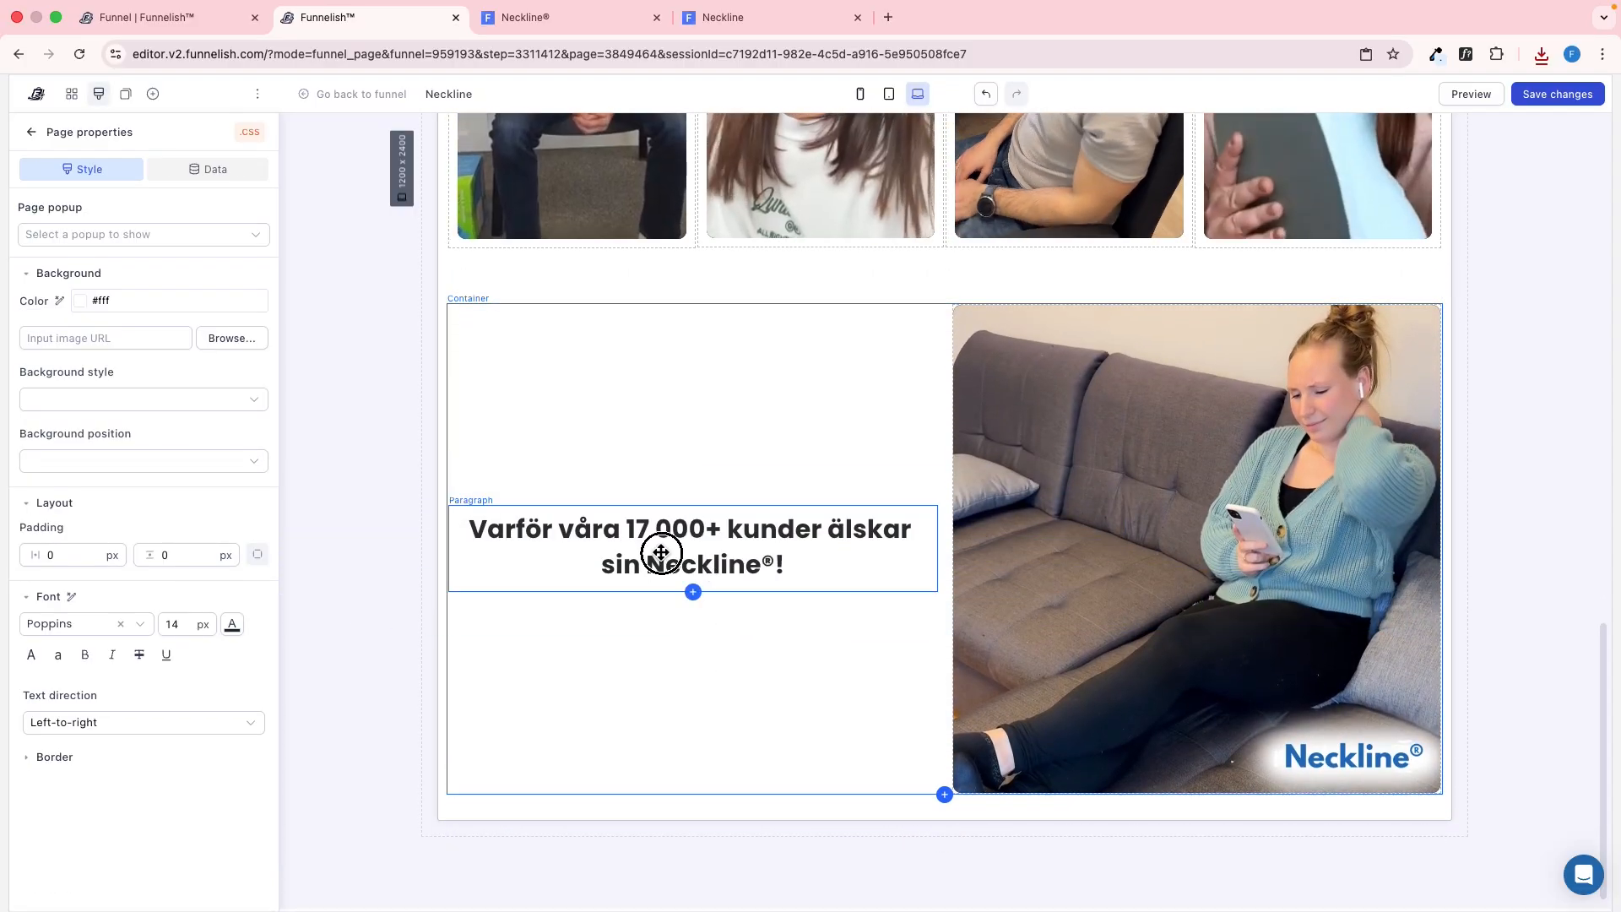
{"action": "double_click", "coordinate": [660, 550]}
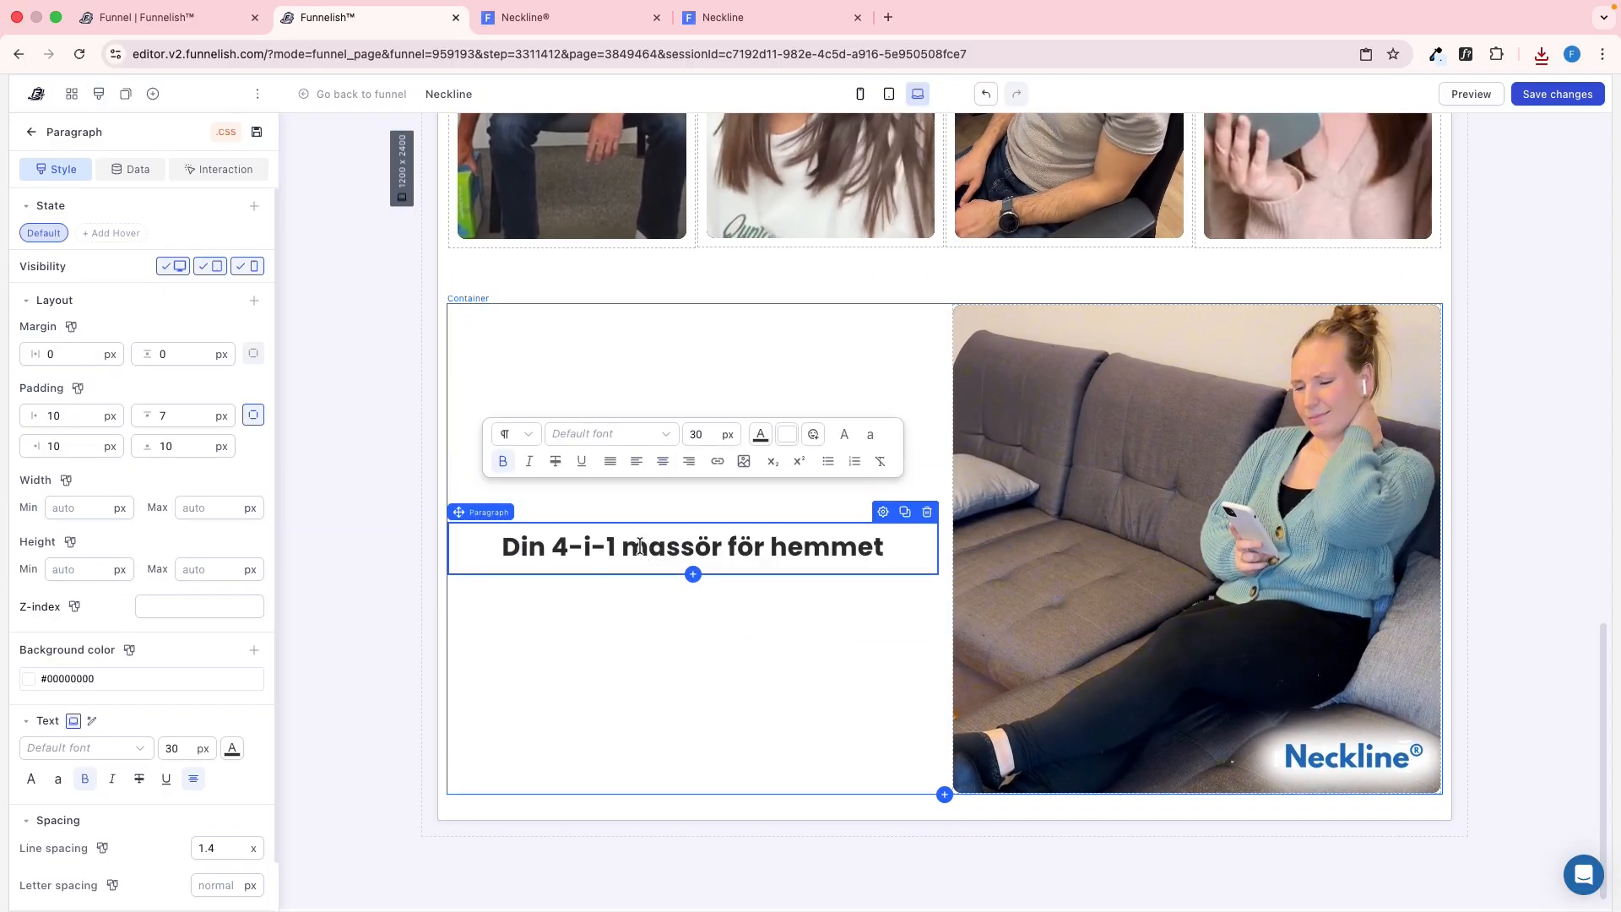
Check the spacing and alignment of the reference "Din 4-i-1 massör för hemmet" heading and left-align the copied heading
{"action": "key", "text": "ctrl+Tab"}
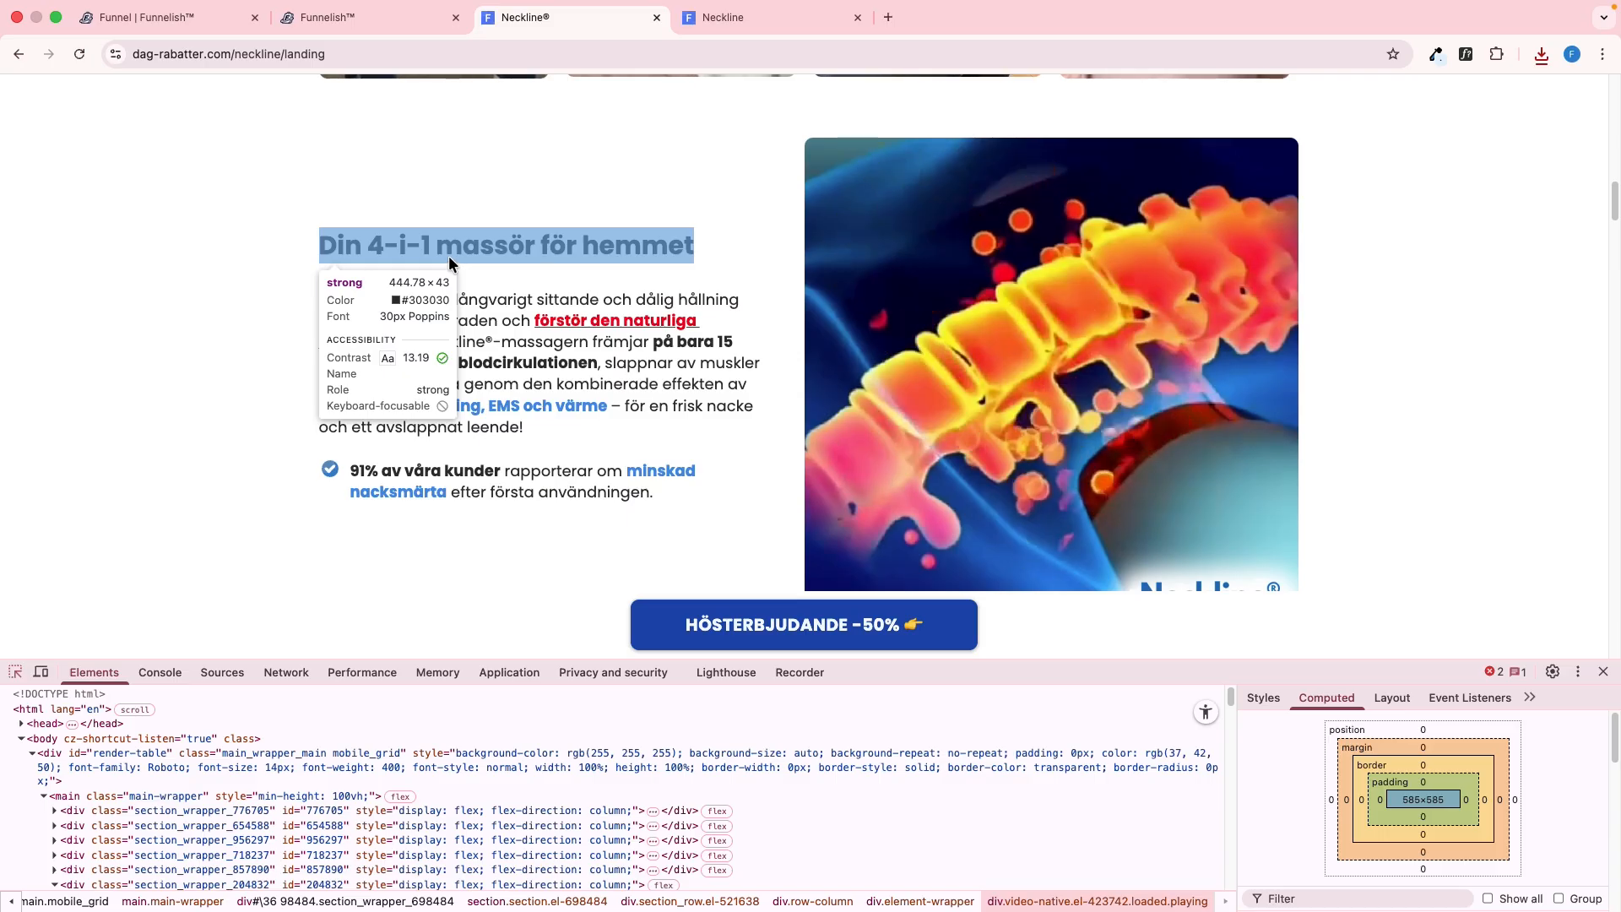
{"action": "left_click", "coordinate": [448, 255]}
{"action": "left_click", "coordinate": [297, 731]}
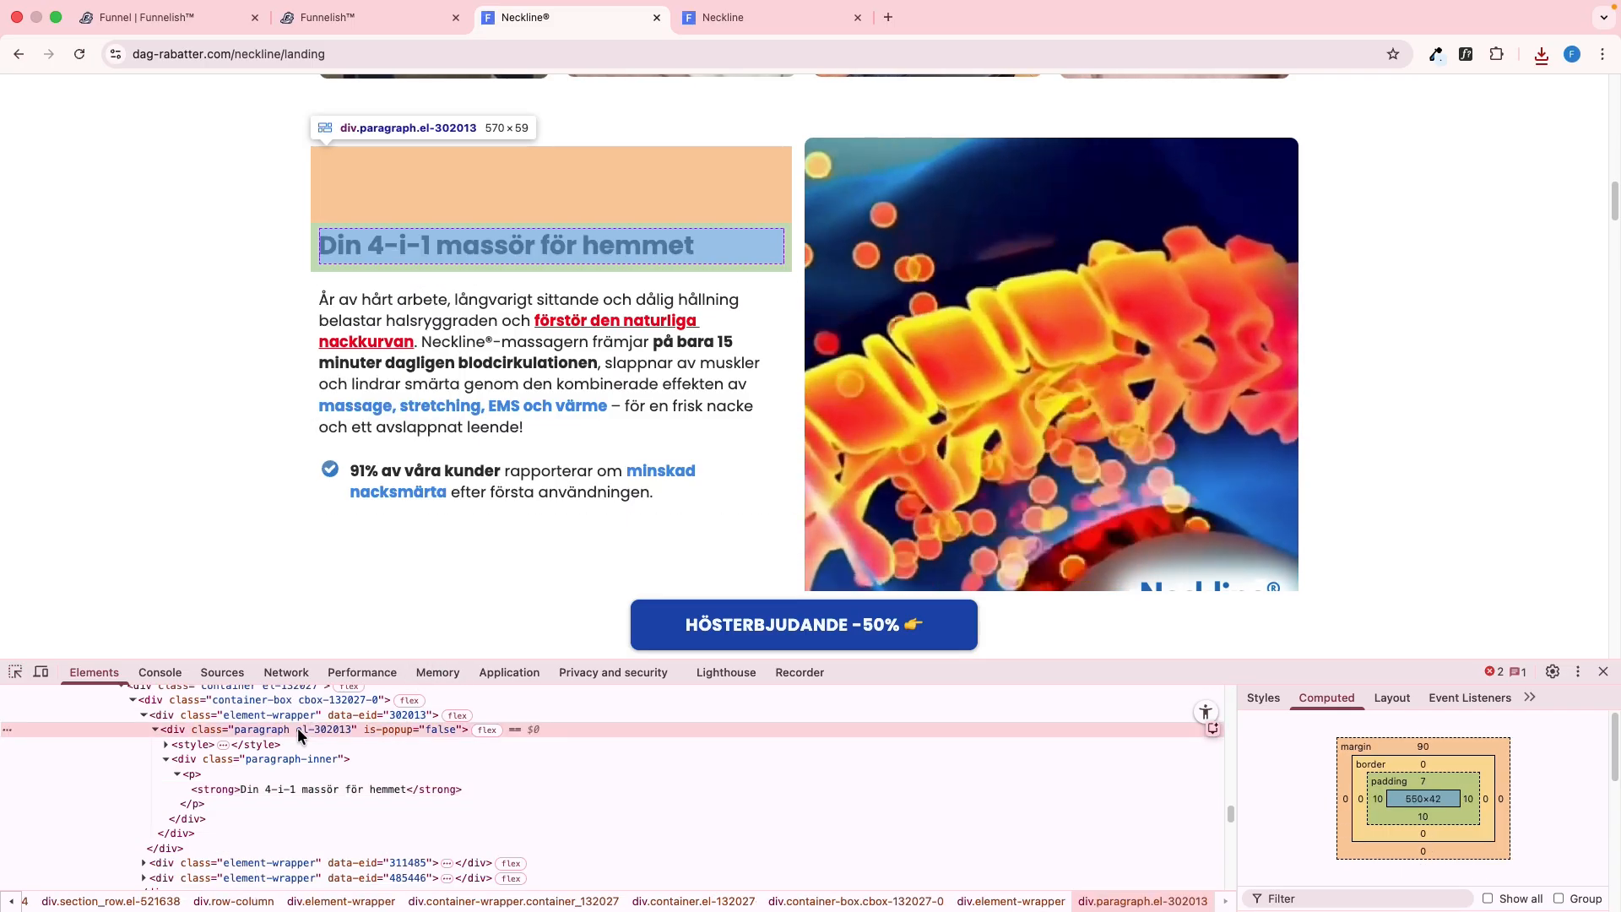
{"action": "key", "text": "ctrl+shift+Tab"}
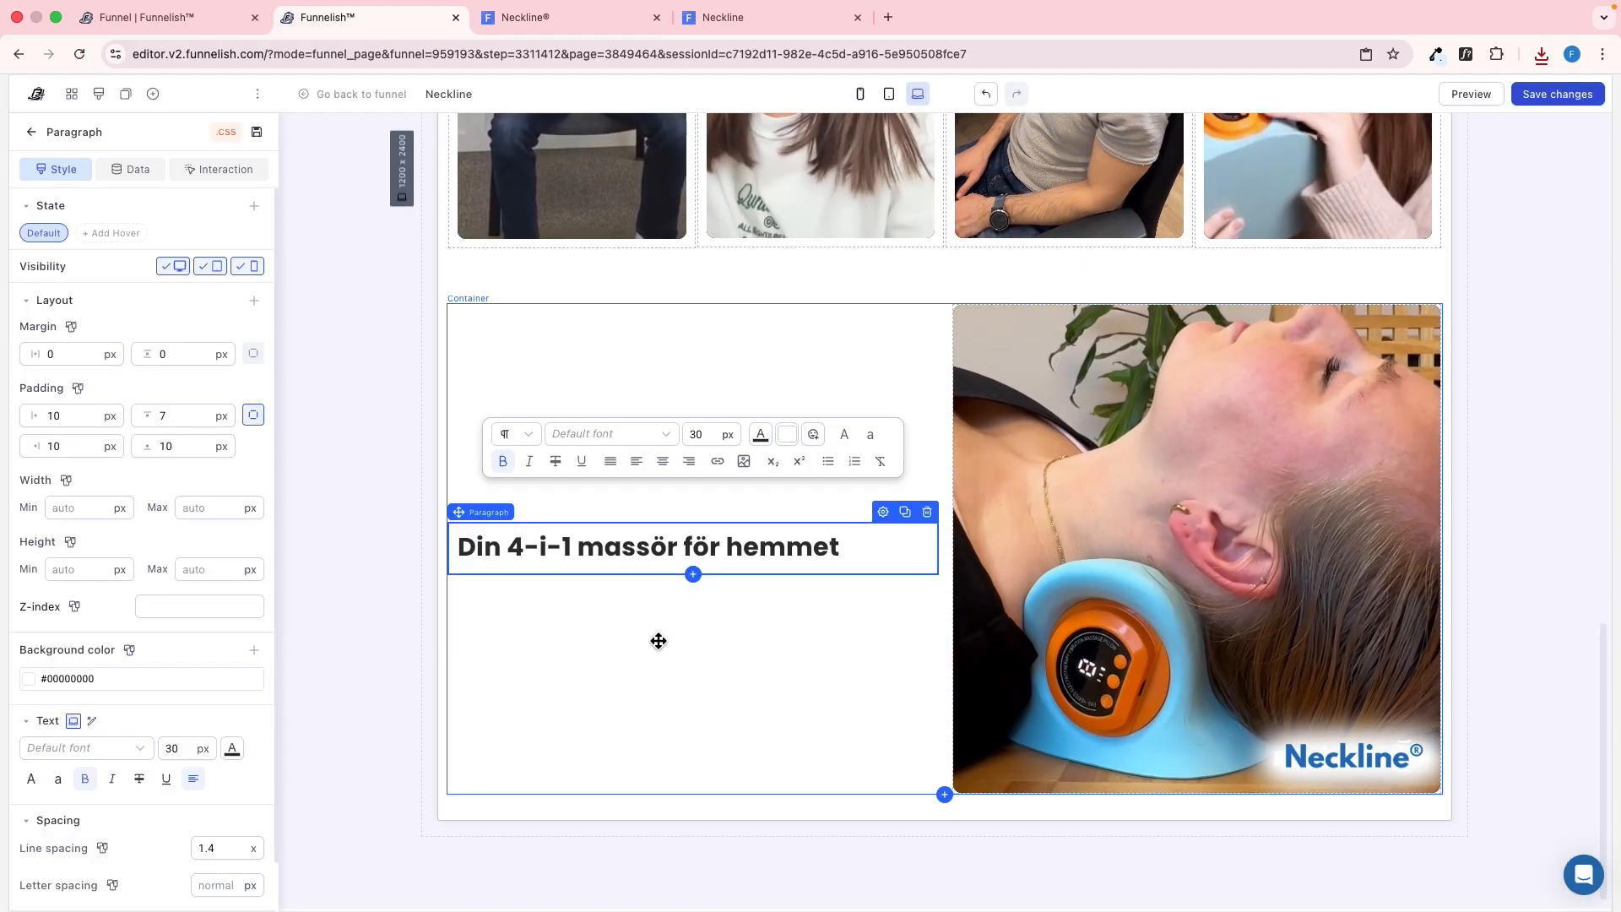
{"action": "left_click", "coordinate": [661, 636]}
Copy the body paragraph under the reference page's "Din 4-i-1 massör för hemmet" heading and inspect its text style
{"action": "key", "text": "ctrl+Tab"}
{"action": "left_click_drag", "start_coordinate": [549, 435], "coordinate": [342, 346]}
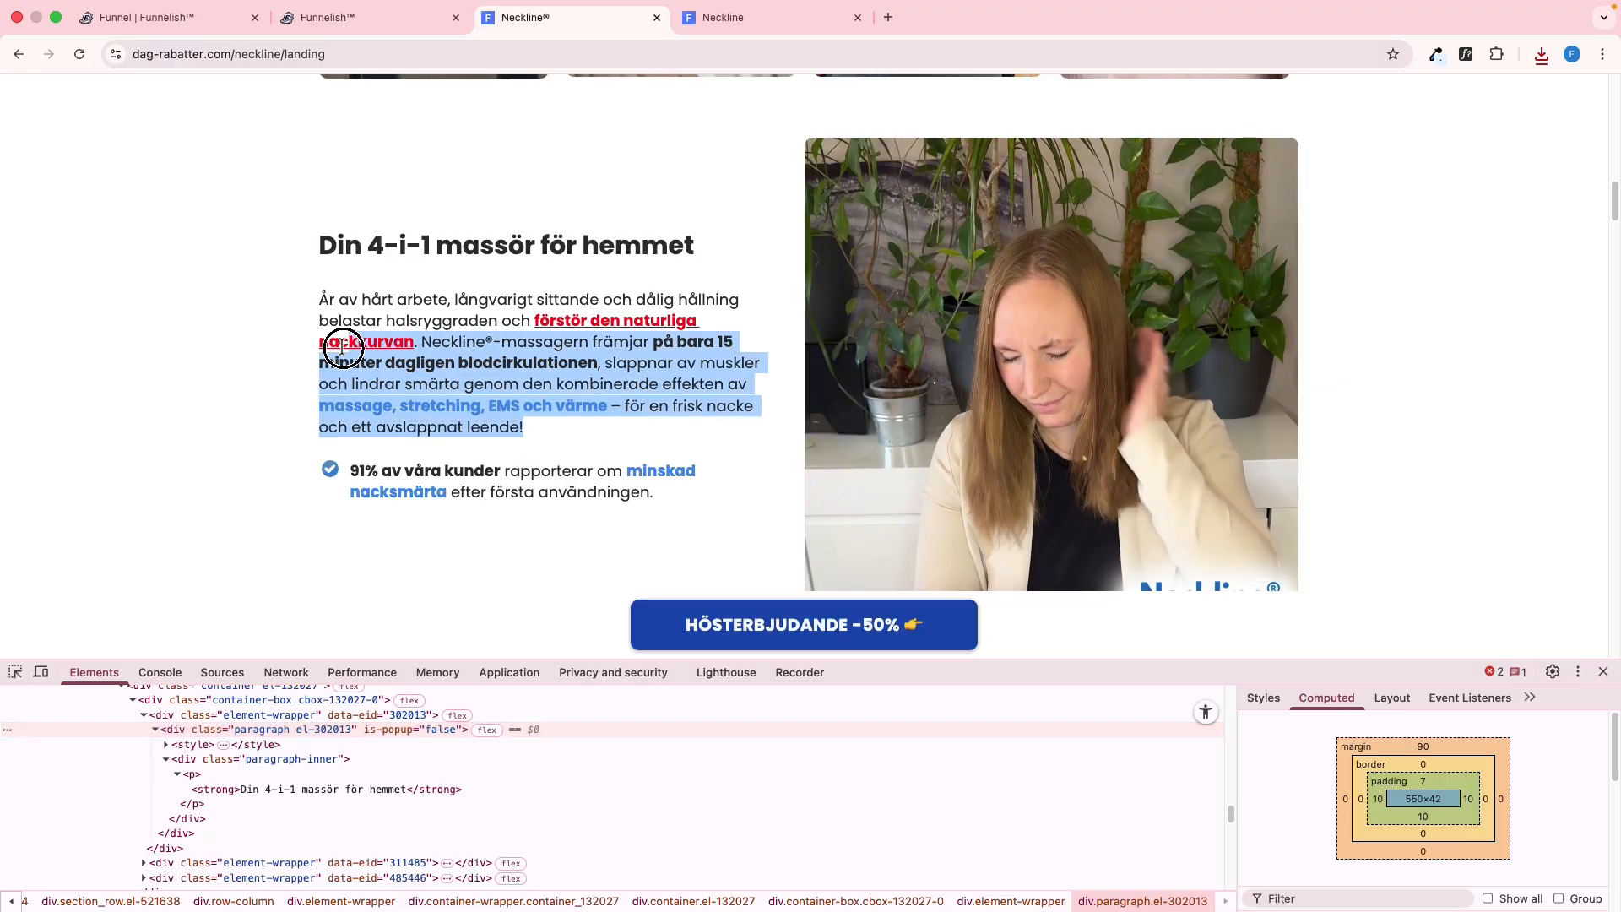
{"action": "left_click", "coordinate": [369, 310]}
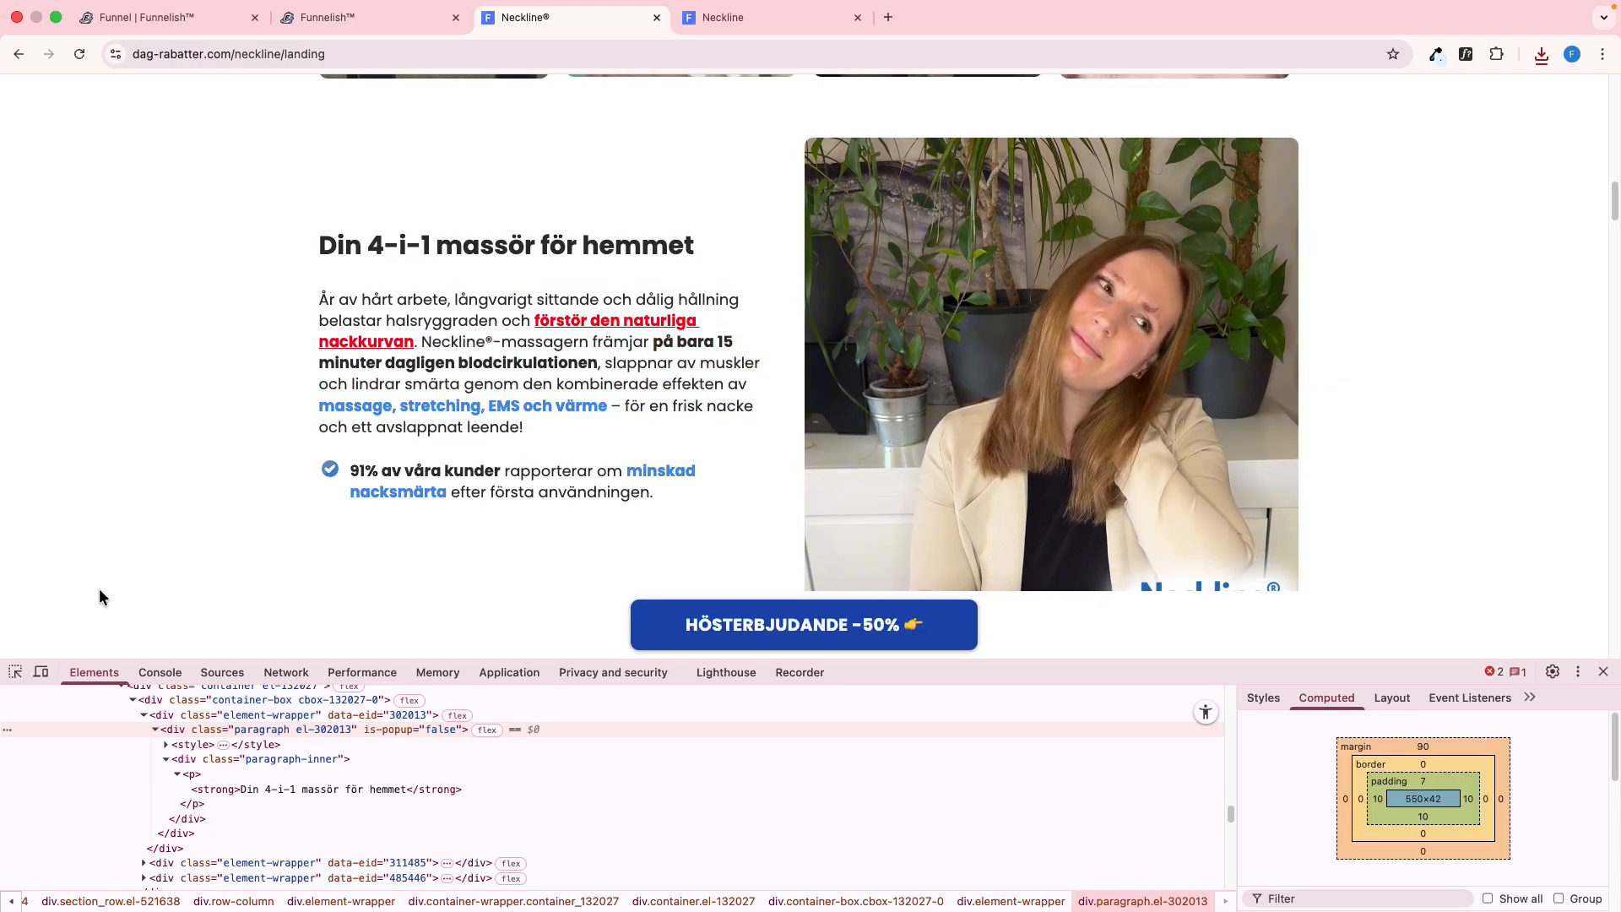
{"action": "left_click", "coordinate": [15, 672]}
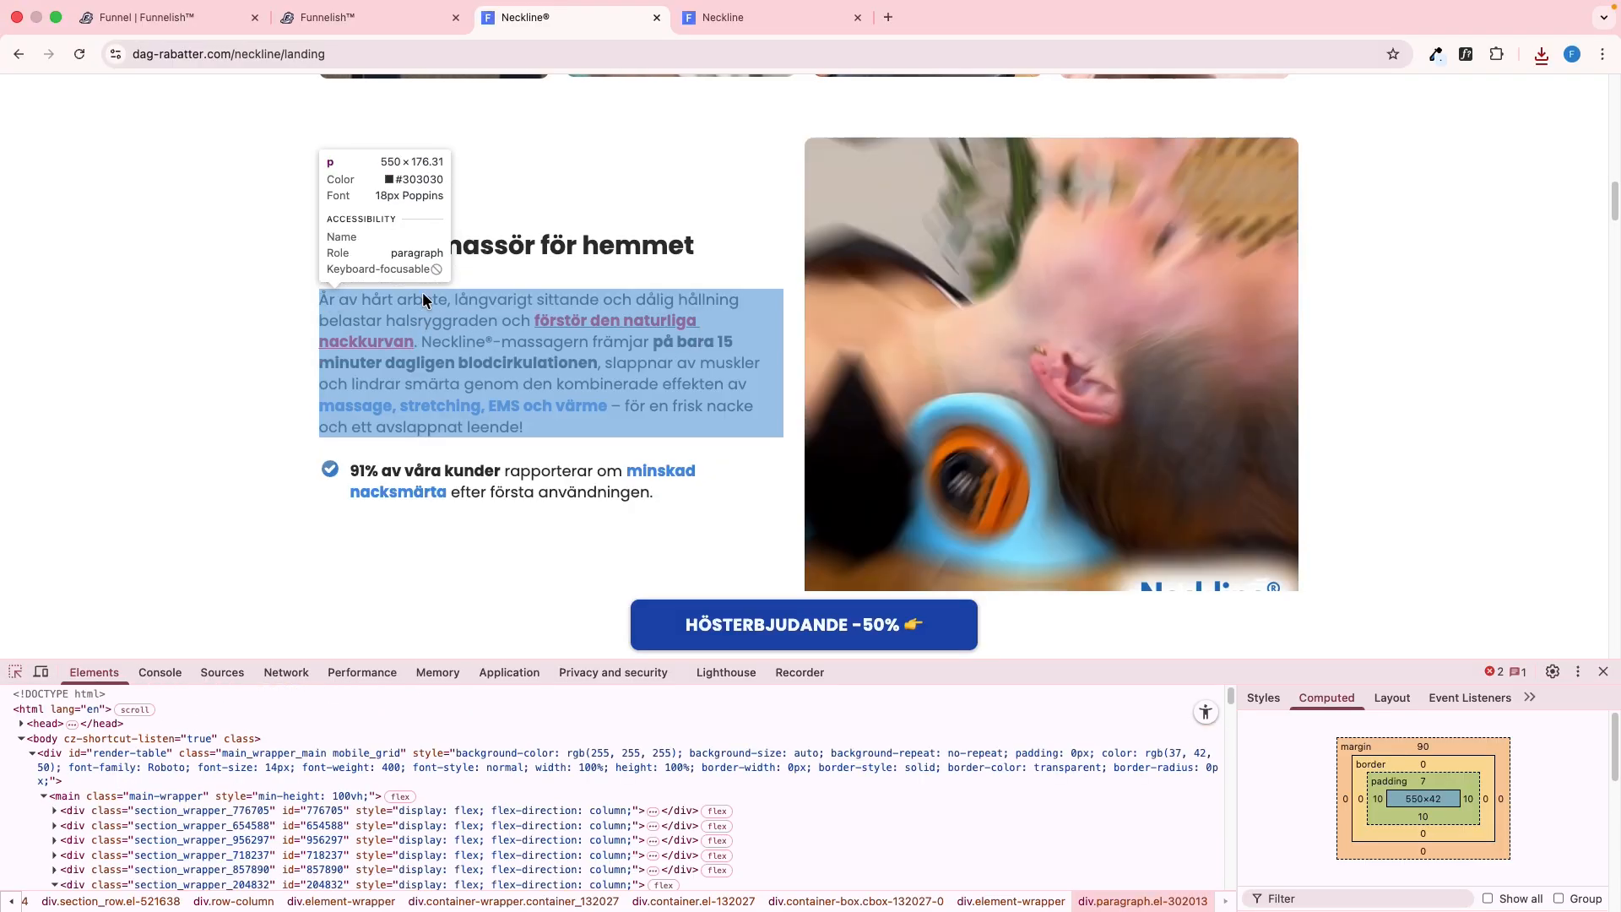
{"action": "left_click", "coordinate": [423, 290]}
Place a clone of the "Våra kunder är förtjusta" paragraph under the new heading, replace its text with the copied body text and left-align it
{"action": "key", "text": "ctrl+shift+Tab"}
{"action": "scroll", "coordinate": [1014, 464], "scroll_direction": "up", "scroll_amount": 5}
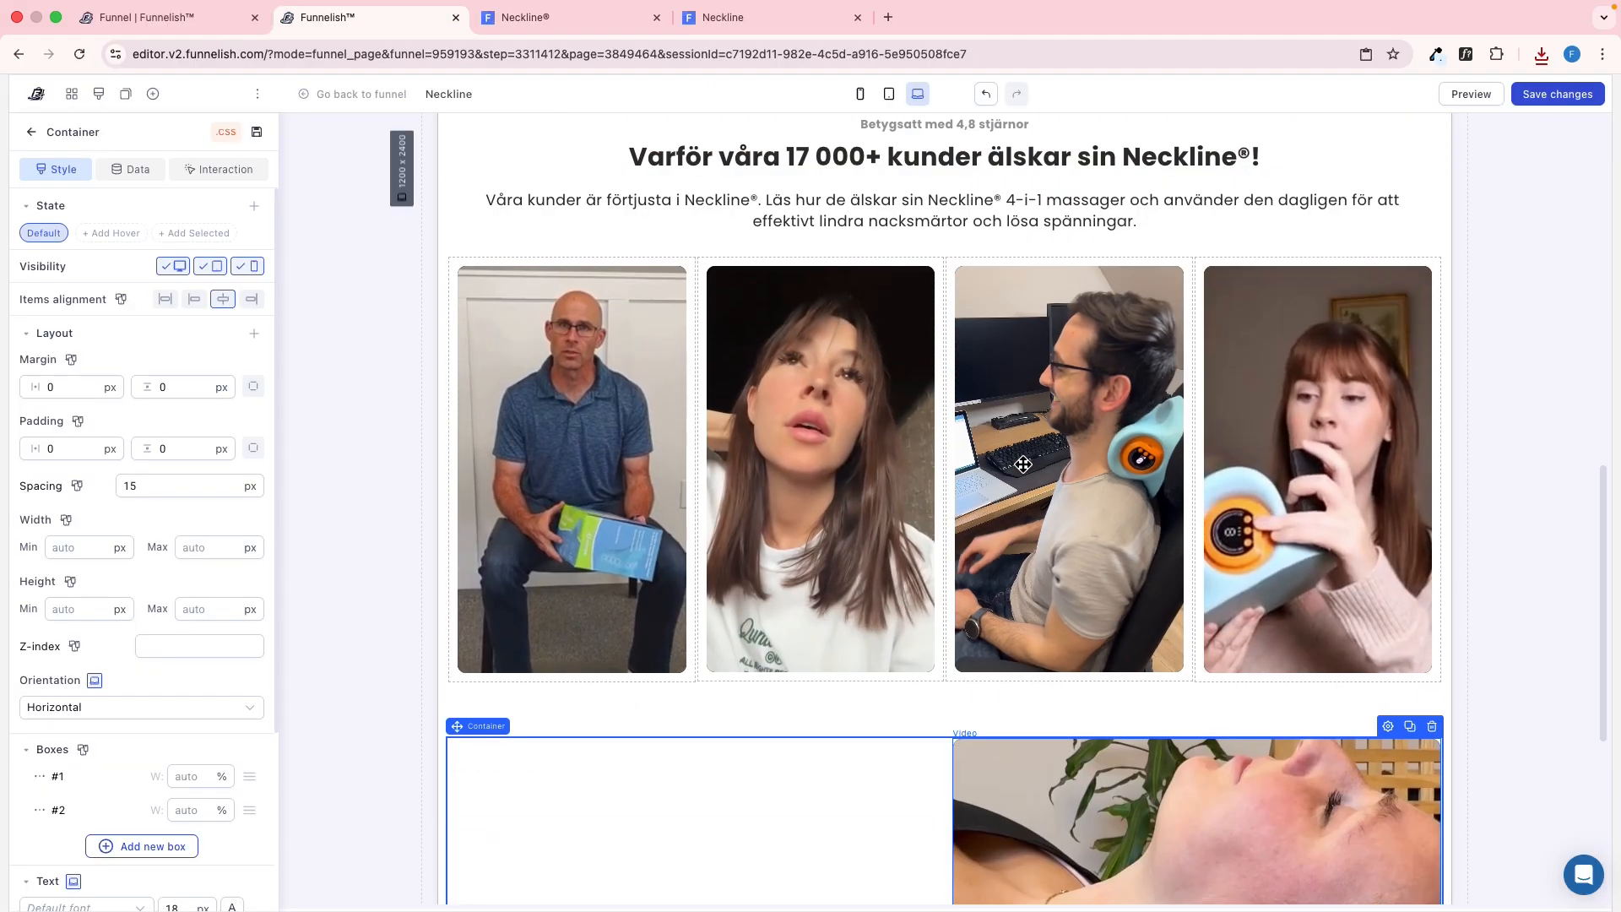
{"action": "left_click", "coordinate": [995, 239]}
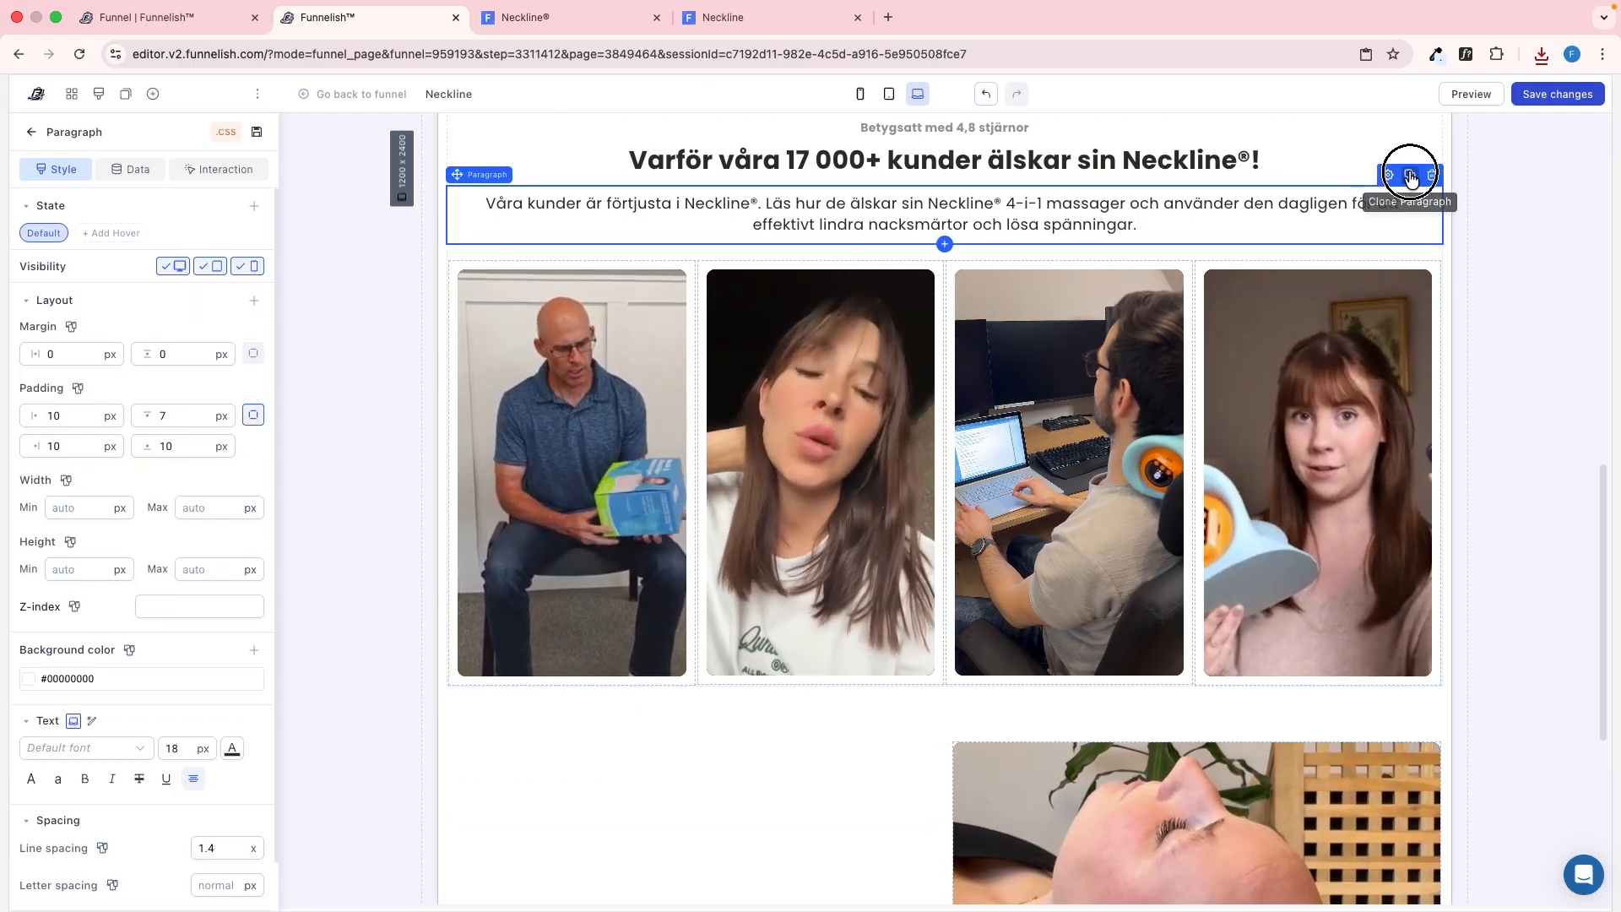
{"action": "left_click", "coordinate": [1410, 175]}
{"action": "left_click_drag", "start_coordinate": [1124, 269], "coordinate": [783, 522]}
{"action": "left_click_drag", "start_coordinate": [645, 541], "coordinate": [621, 557]}
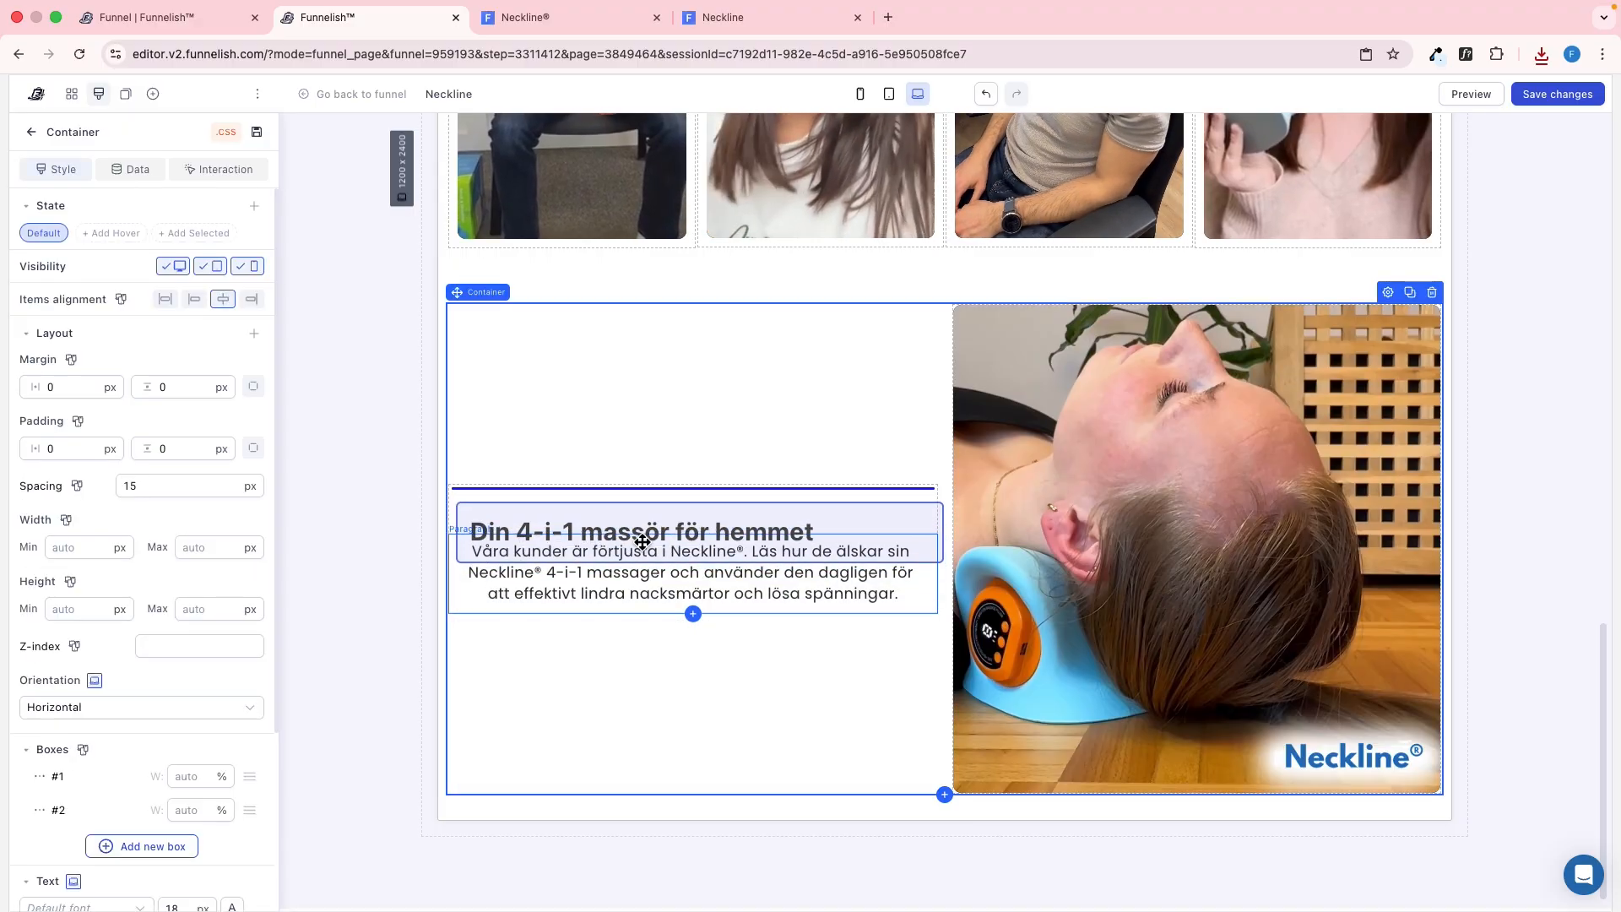
{"action": "left_click", "coordinate": [617, 569]}
{"action": "type", "text": "År av hårt arbete, långvarigt sittande och dålig hållning belastar halsryggraden och förstör den naturliga nackkurvan. Neckline®-massagern främjar på bara 15 minuter dagligen blodcirkulationen, slappnar av muskler och lindrar smärta genom den kombinerade effekten av massage, stretching, EMS och värme – för en frisk nacke och ett avslappnat leende!"}
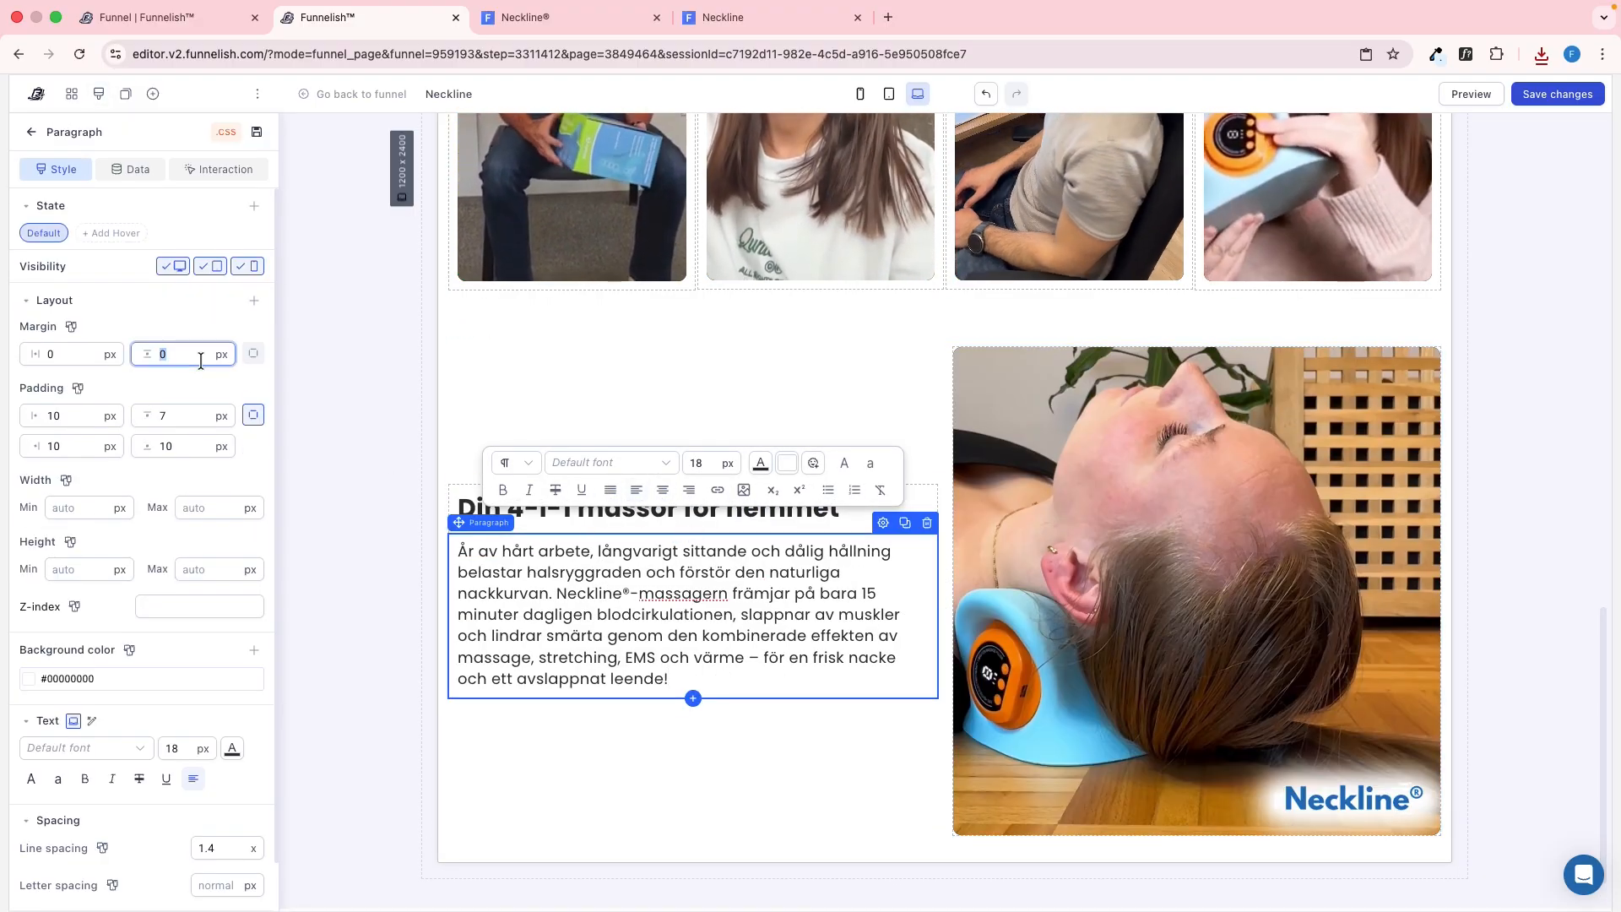
Set the body paragraph's top margin to 10 px and its top padding to 10 px, matching the reference paragraph
{"action": "left_click", "coordinate": [251, 356]}
{"action": "type", "text": "10"}
{"action": "key", "text": "ctrl+Tab"}
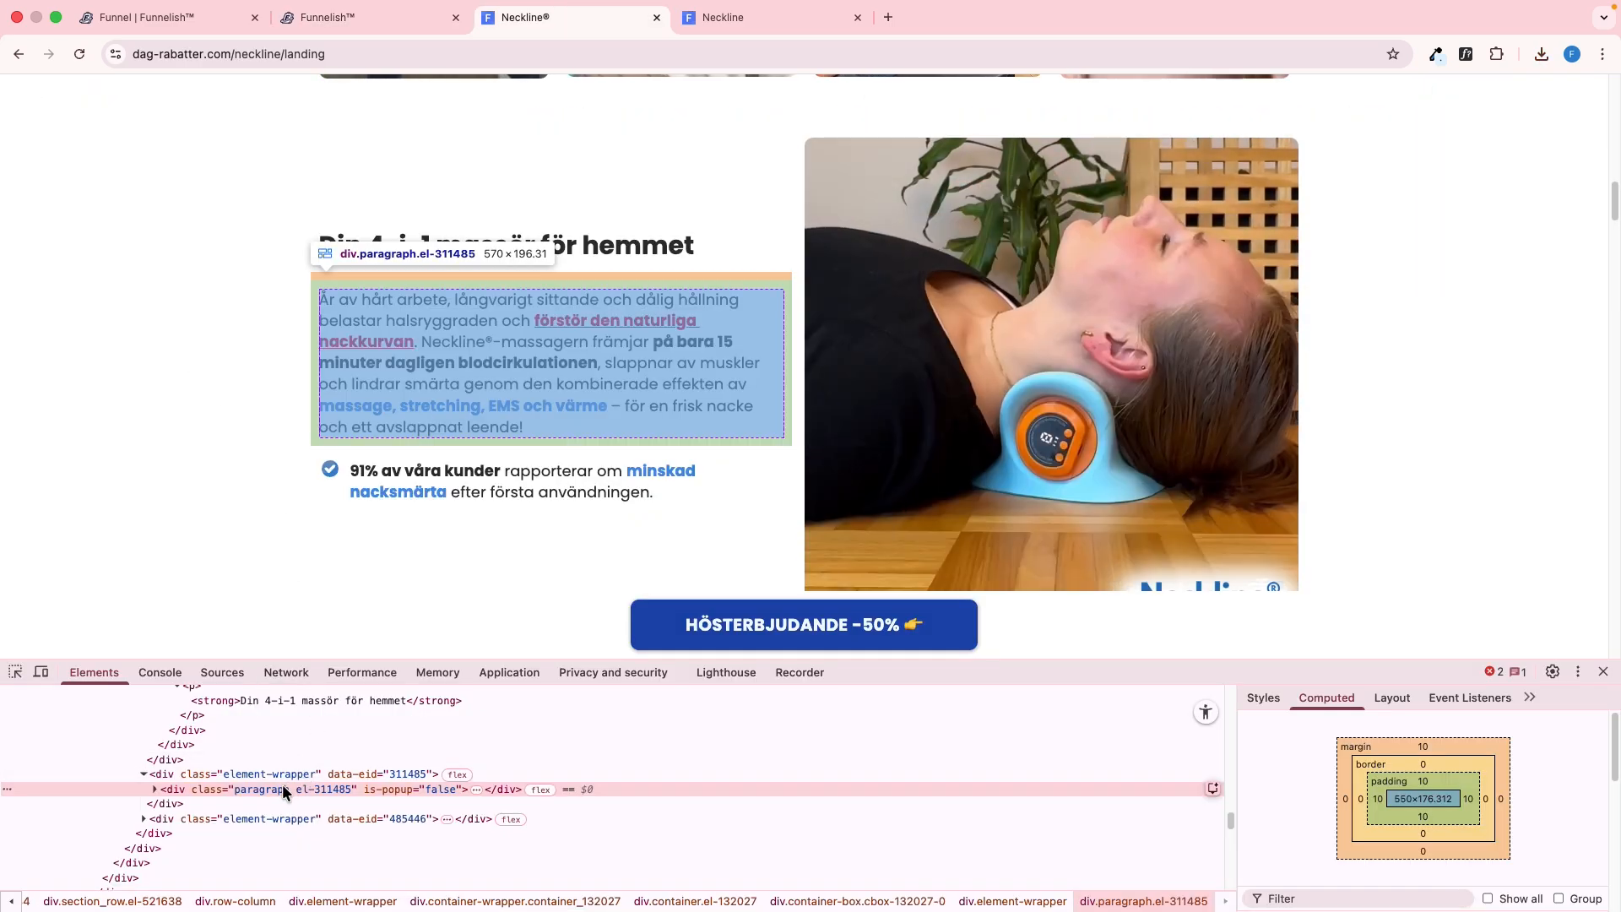
{"action": "key", "text": "ctrl+shift+Tab"}
{"action": "double_click", "coordinate": [194, 451]}
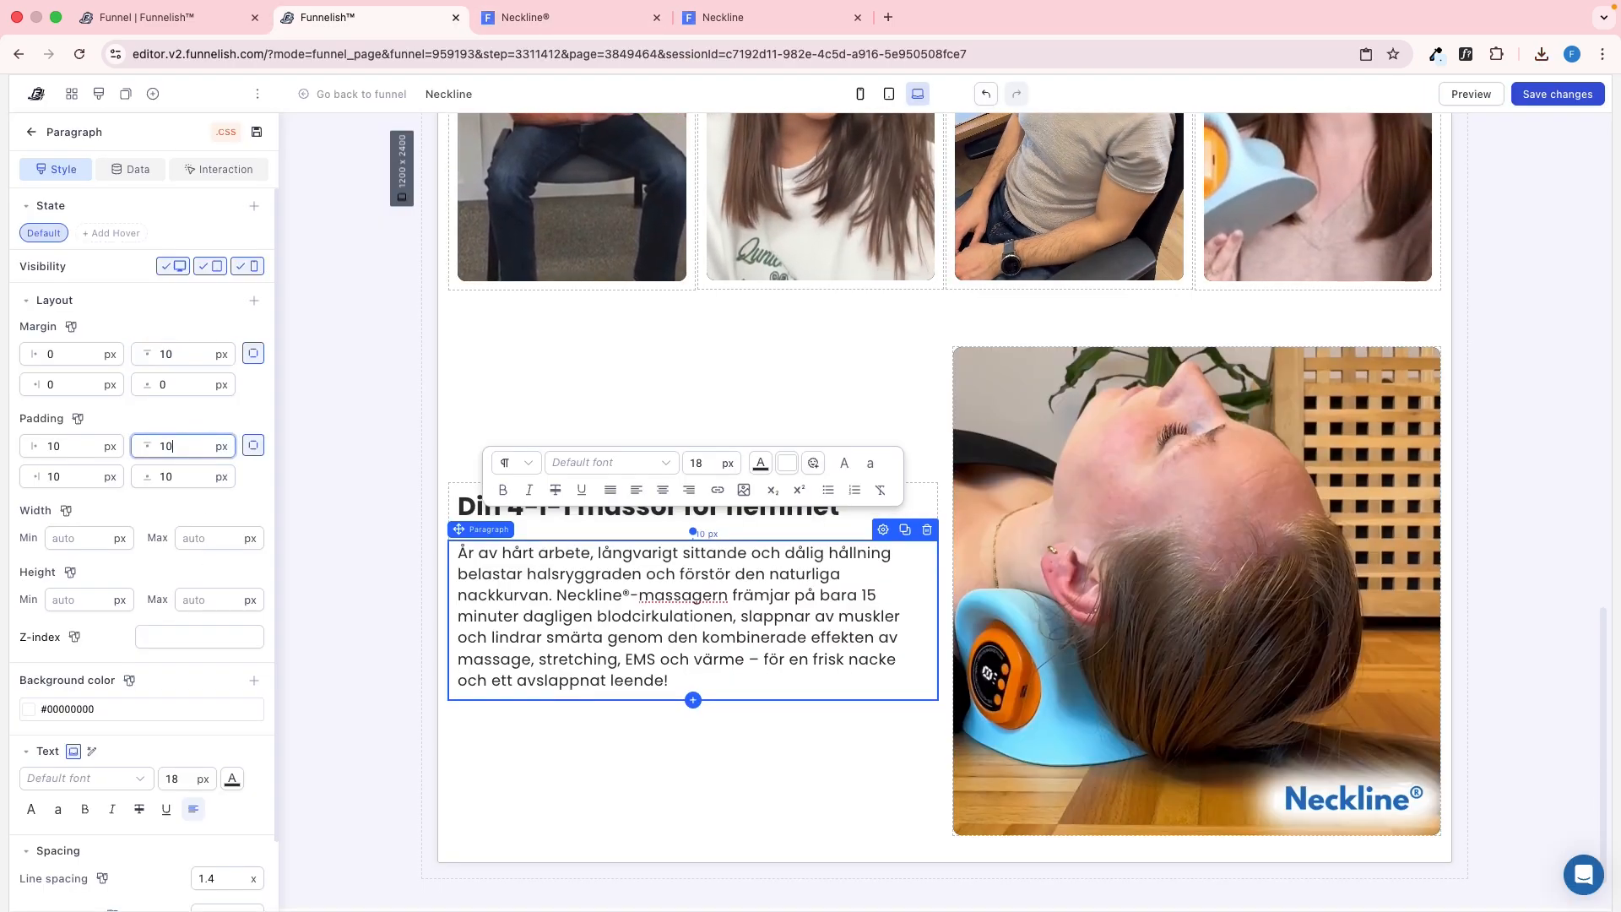
{"action": "left_click", "coordinate": [392, 528]}
Match the reference text styles: bold underlined red "förstör den naturliga nackkurvan", bold "på bara 15 minuter dagligen blodcirkulationen", bold blue "massage, stretching, EMS och värme"
{"action": "key", "text": "ctrl+Tab"}
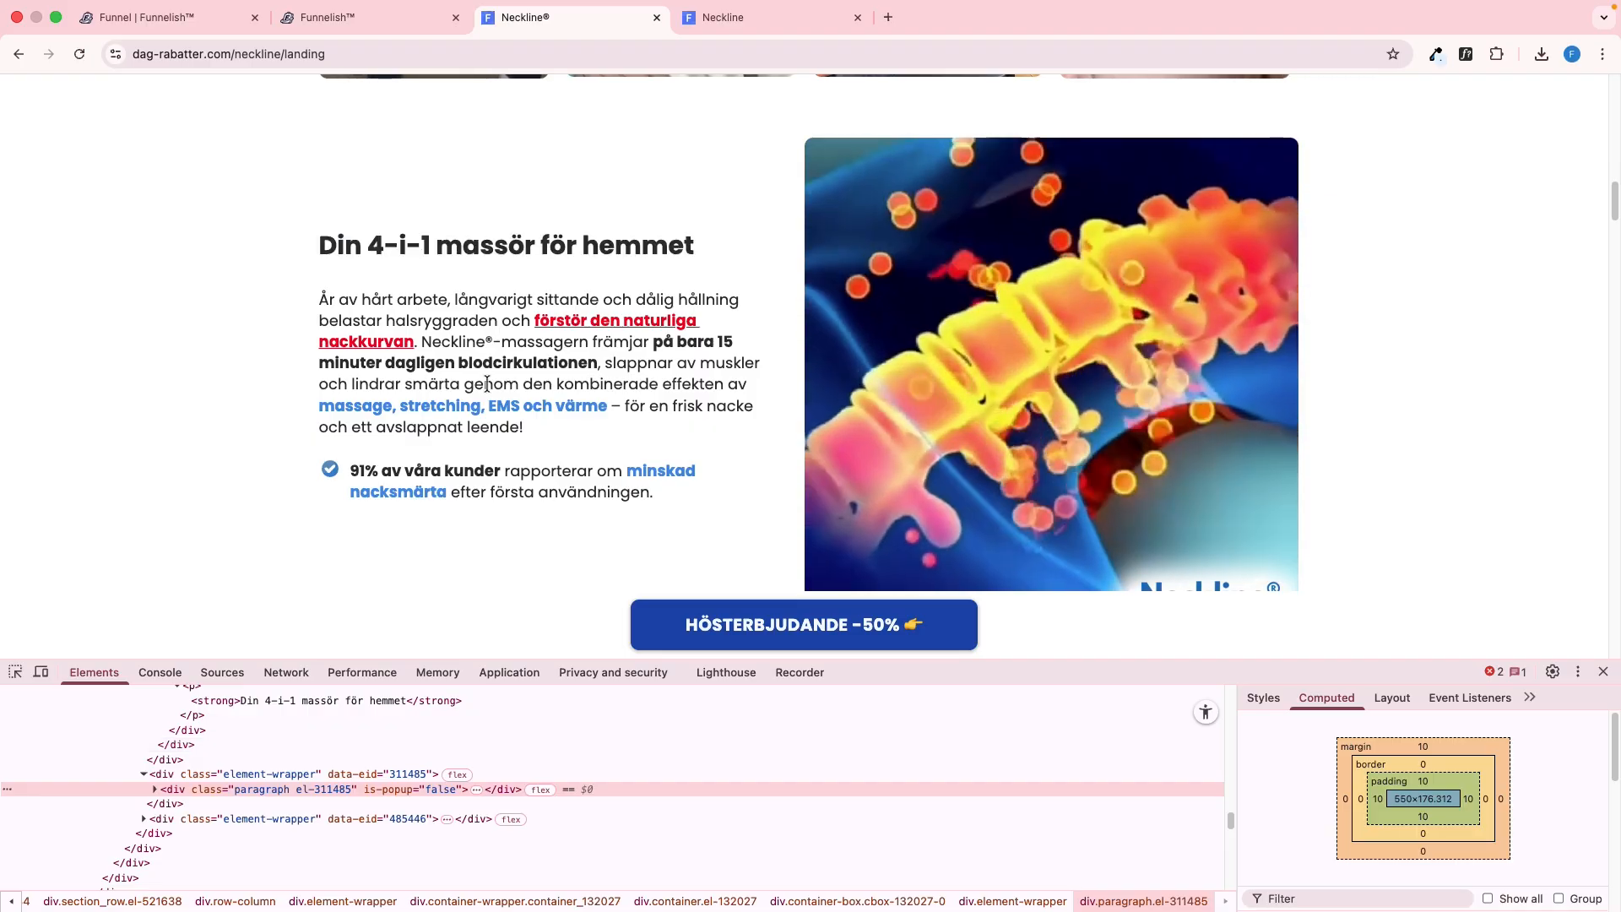
{"action": "left_click", "coordinate": [1465, 54]}
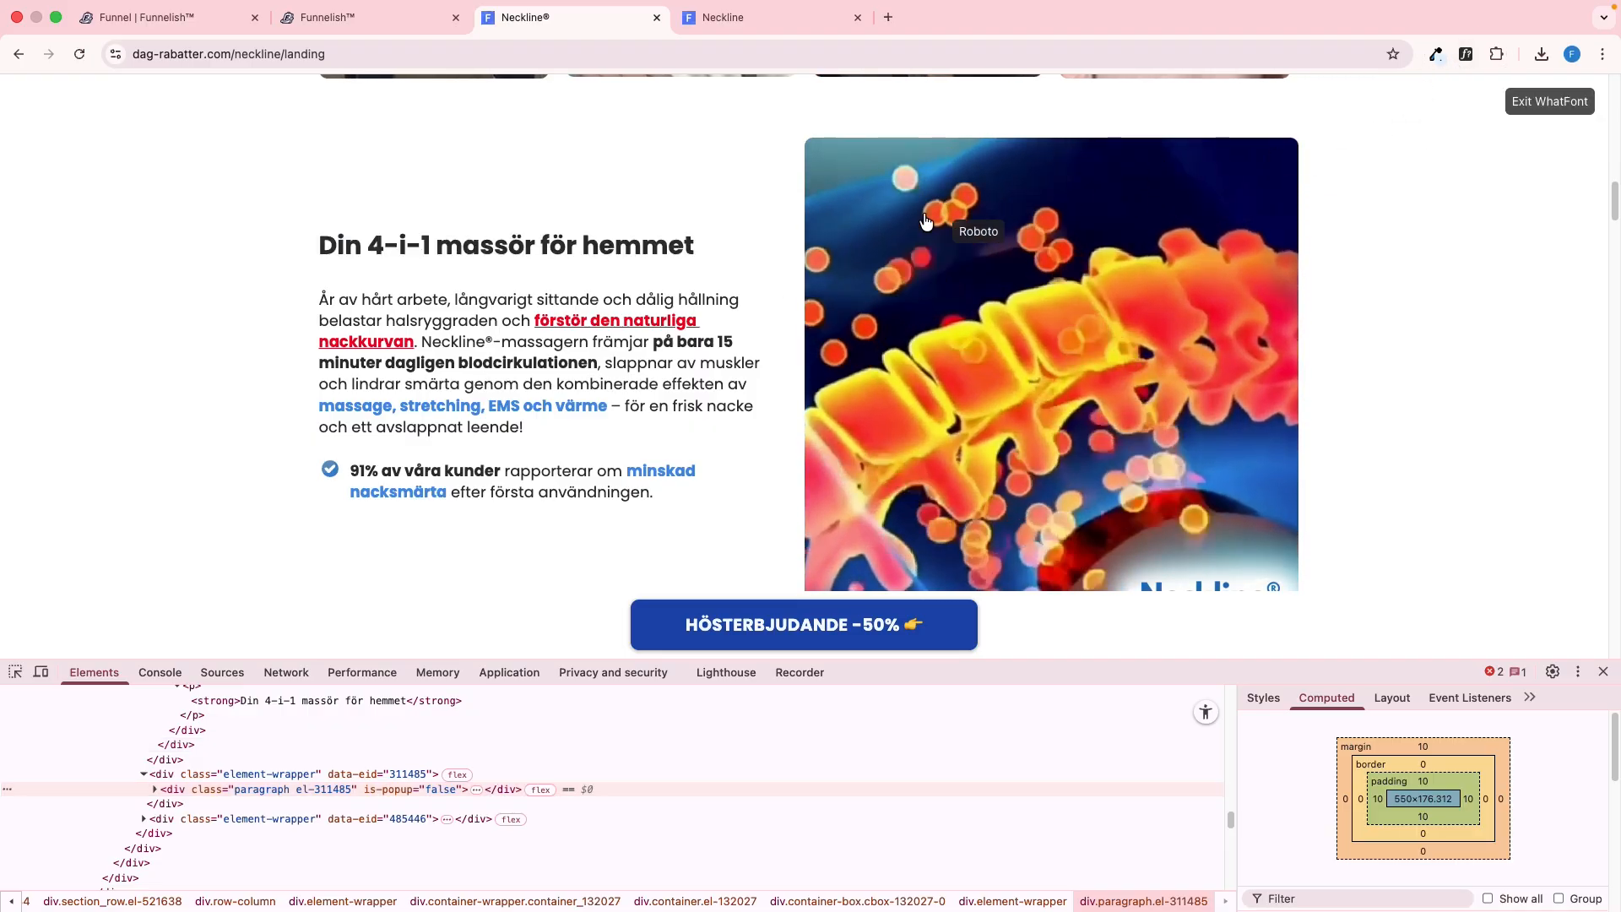
{"action": "left_click", "coordinate": [612, 310]}
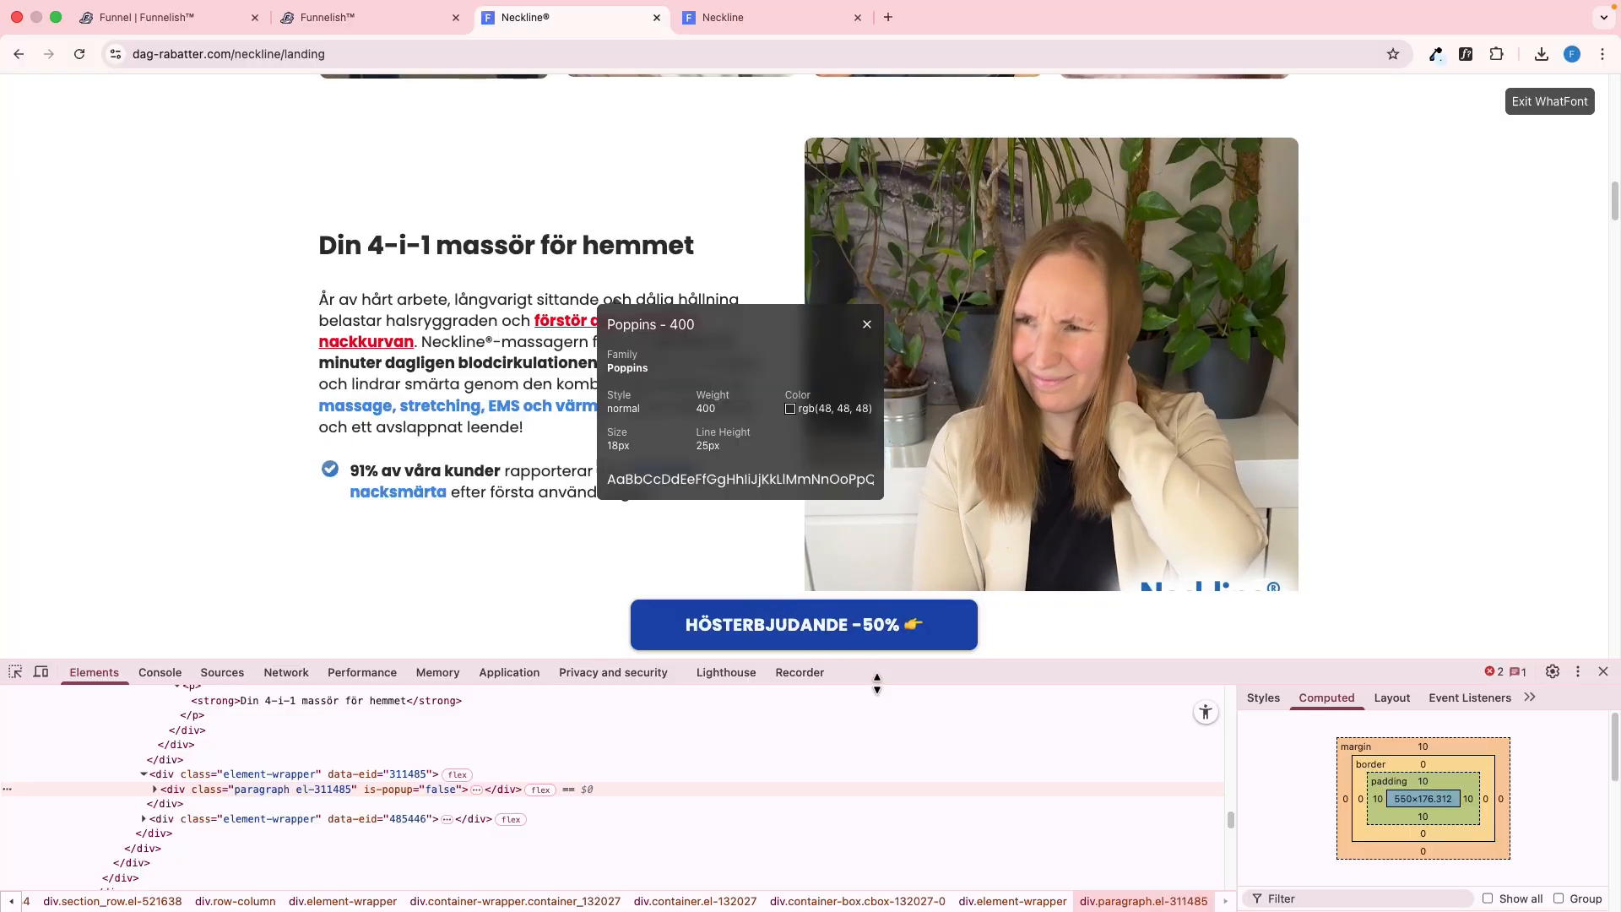
{"action": "left_click", "coordinate": [1256, 700]}
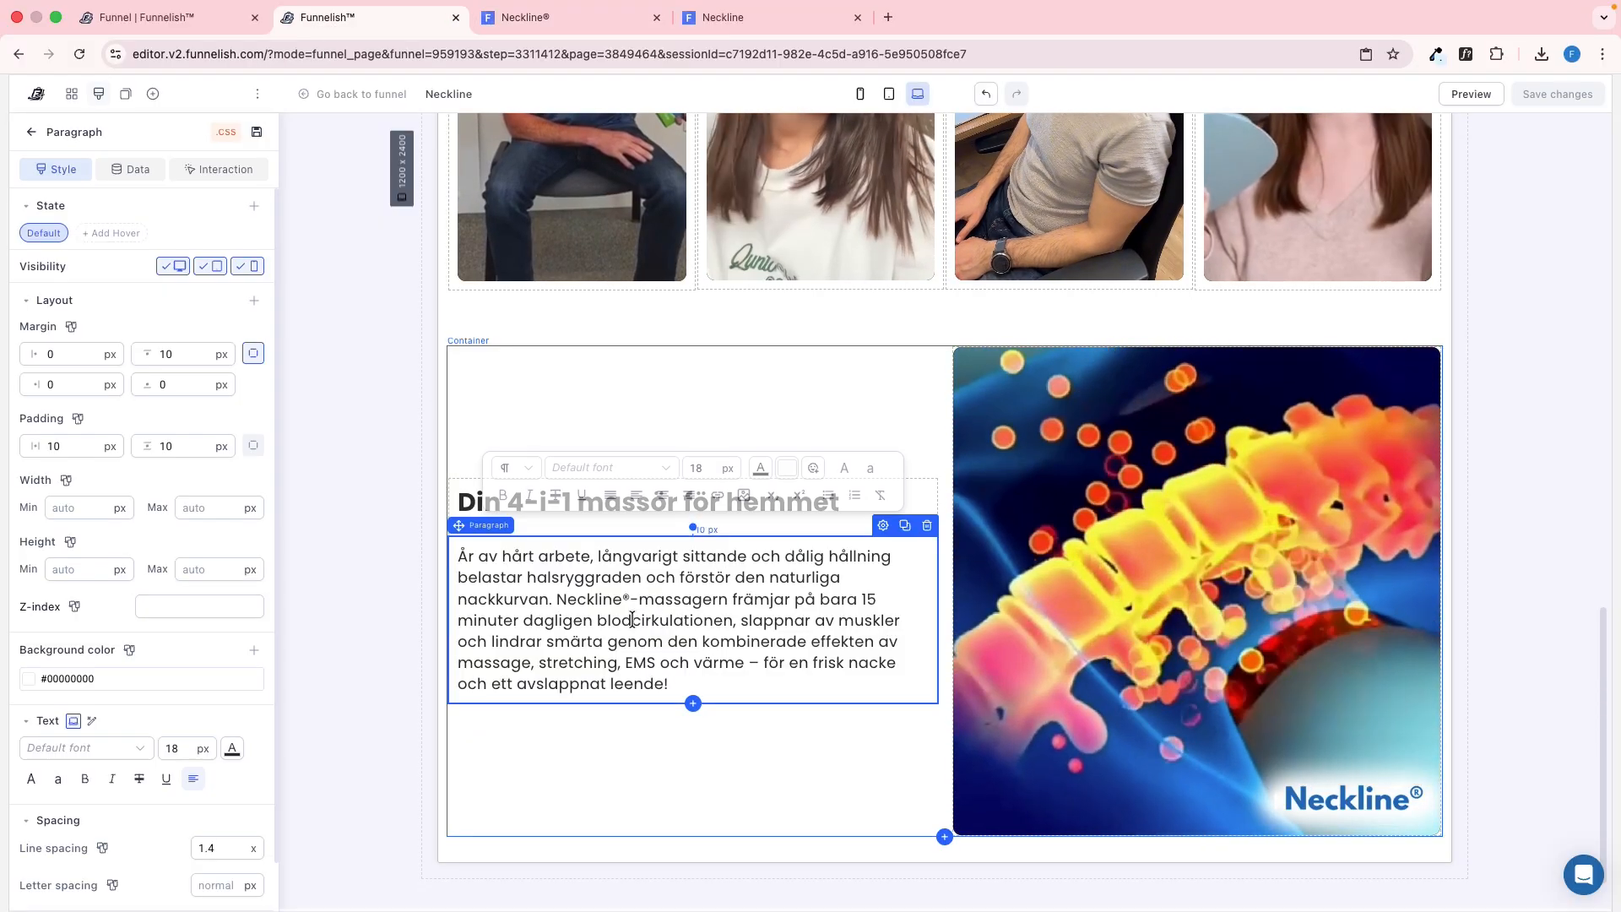
{"action": "key", "text": "ctrl+Tab"}
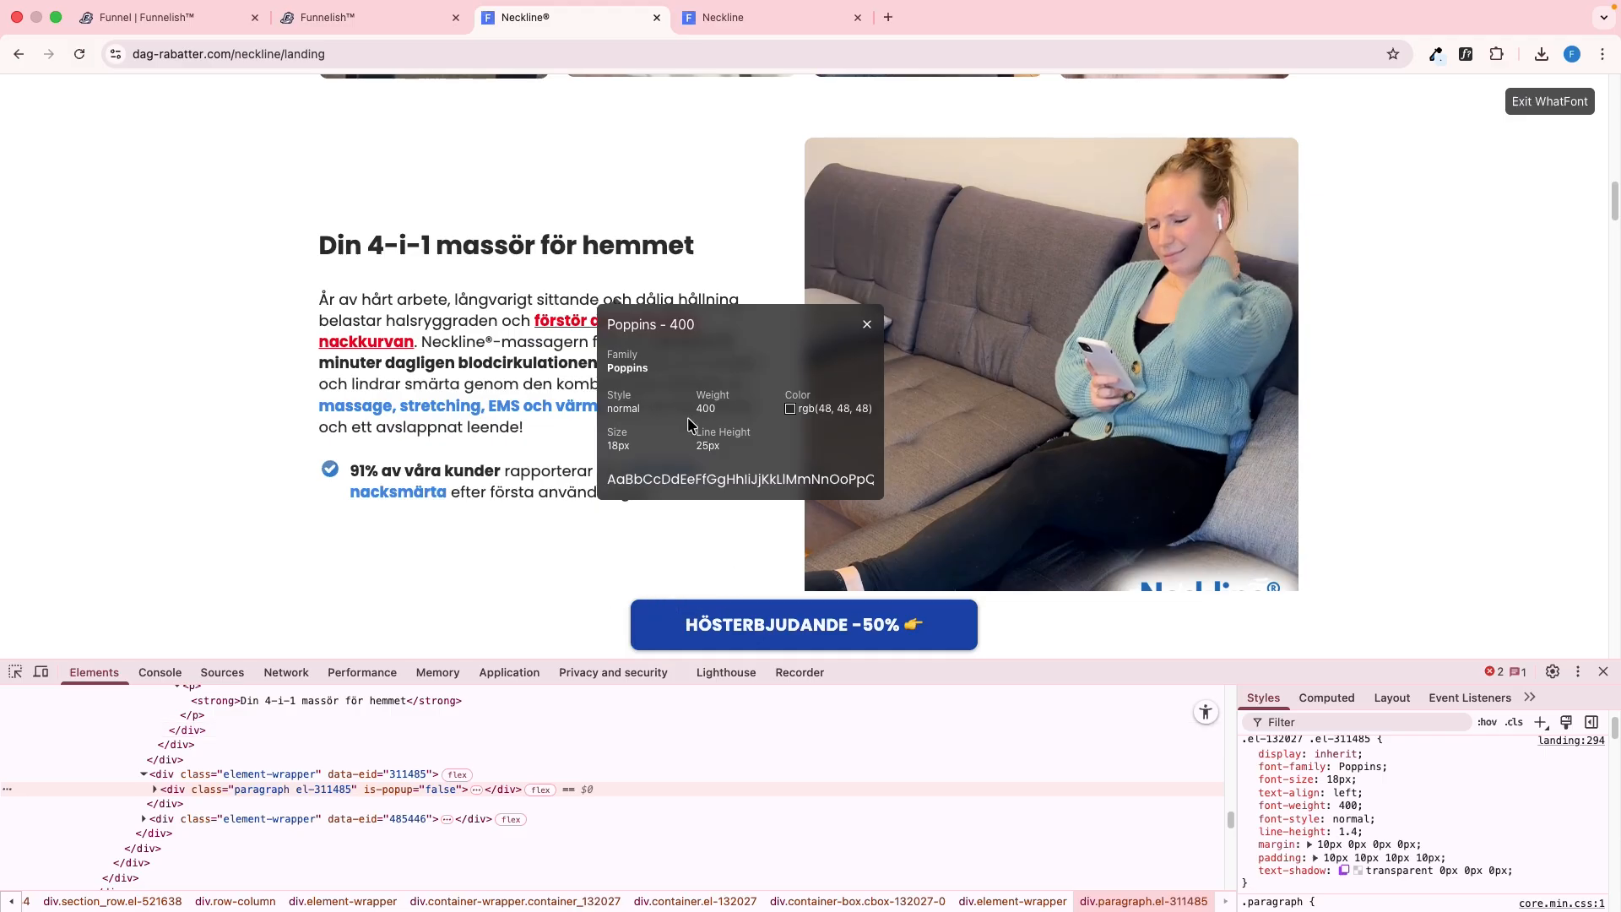
{"action": "left_click", "coordinate": [864, 326]}
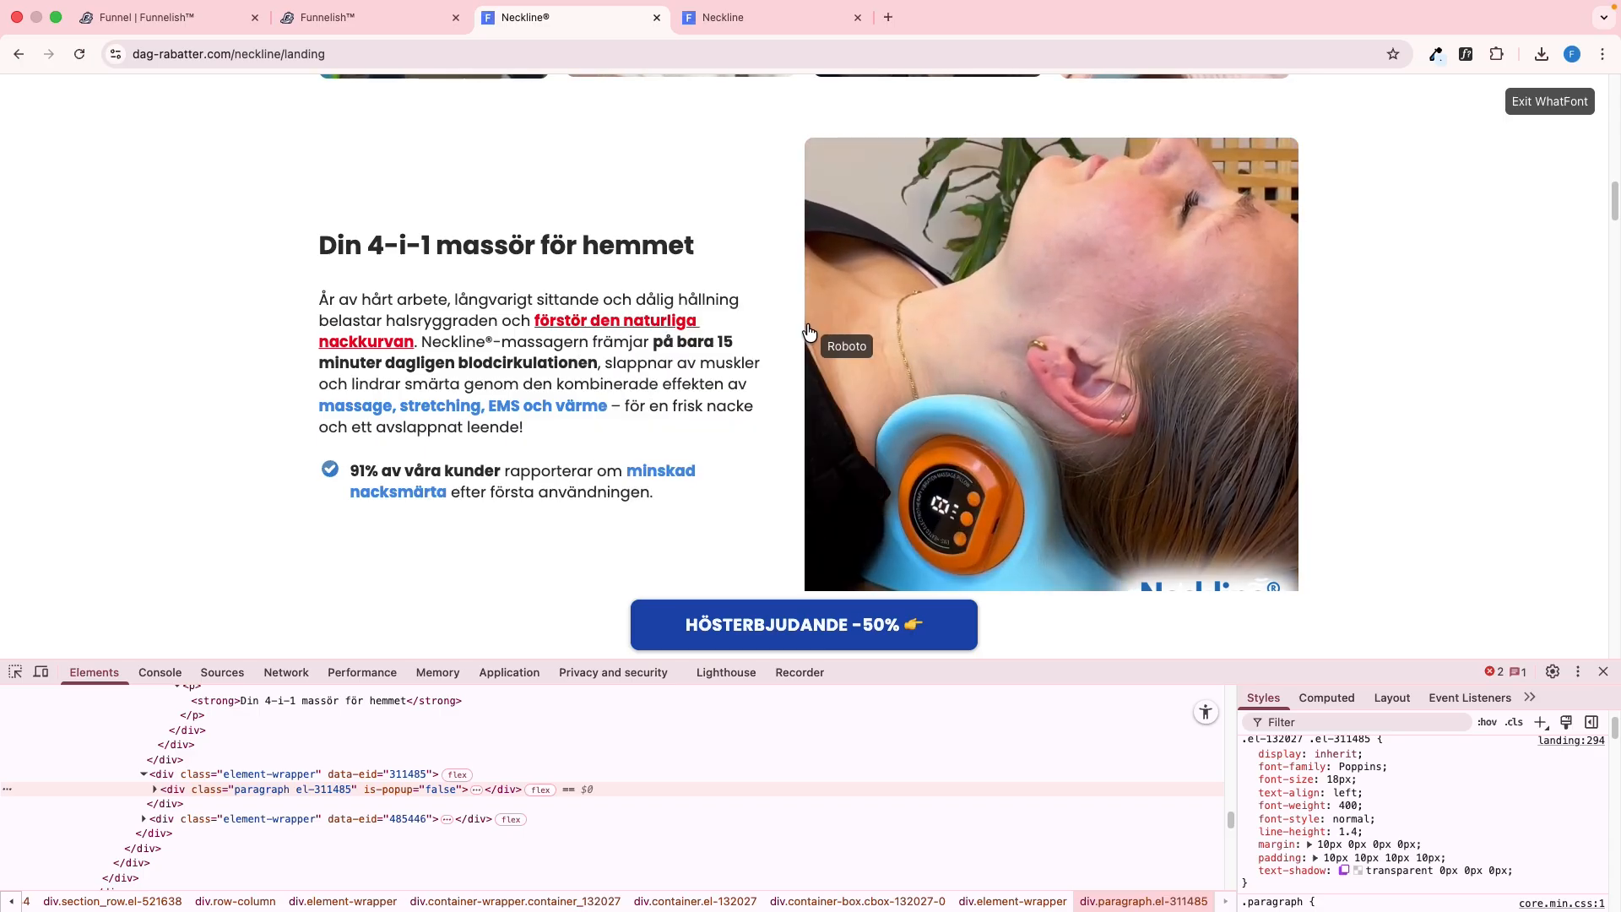
{"action": "left_click", "coordinate": [696, 321]}
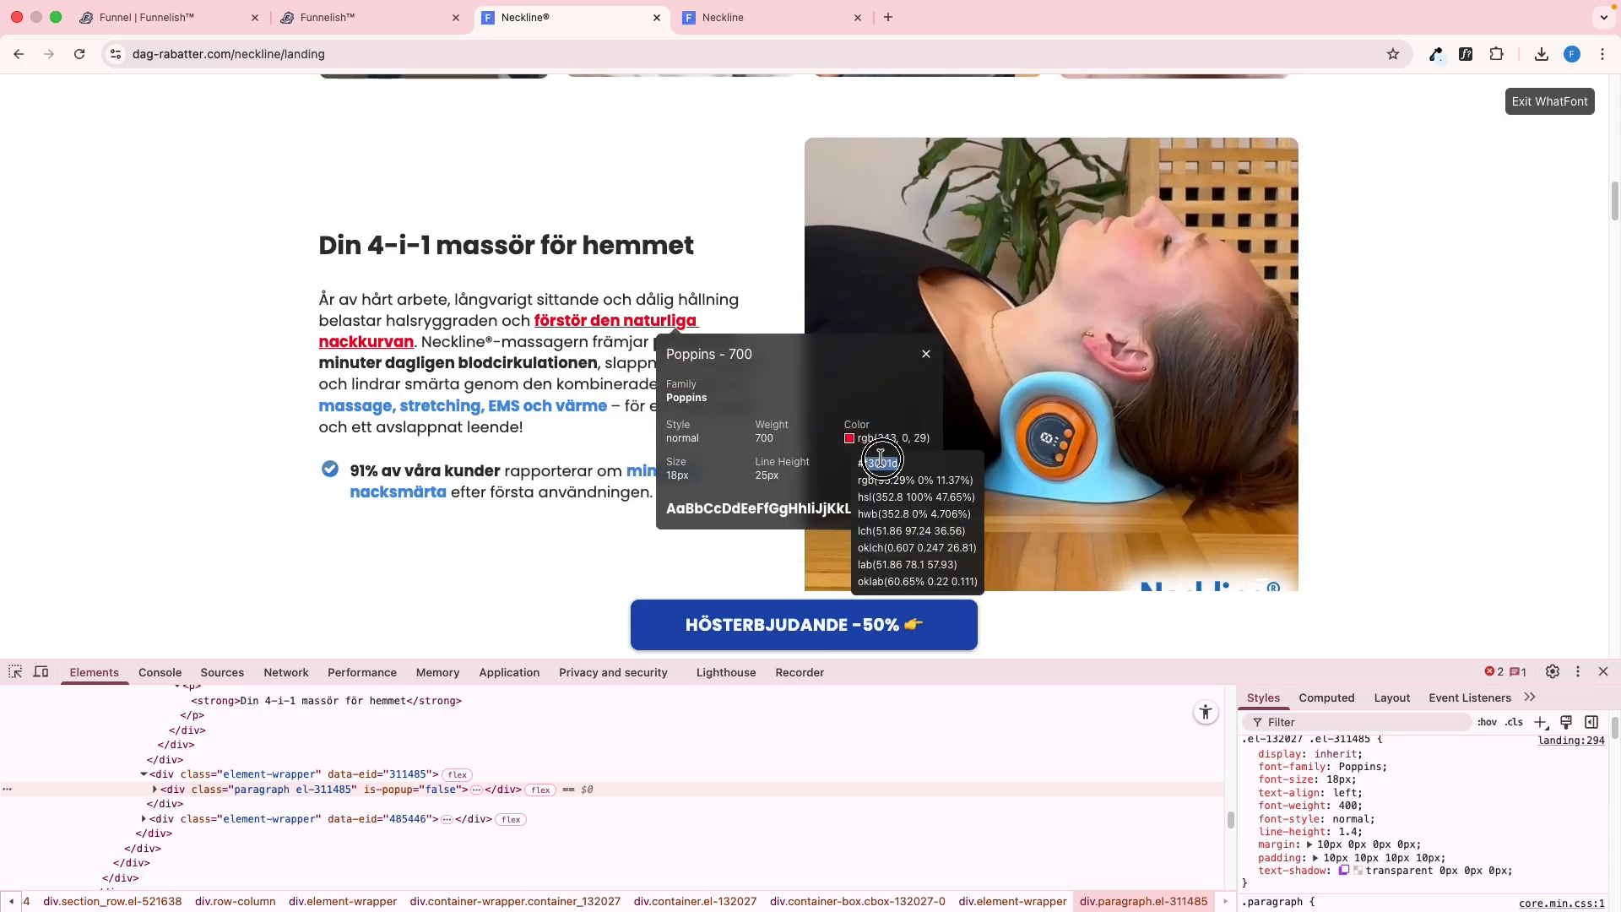
{"action": "key", "text": "ctrl+shift+Tab"}
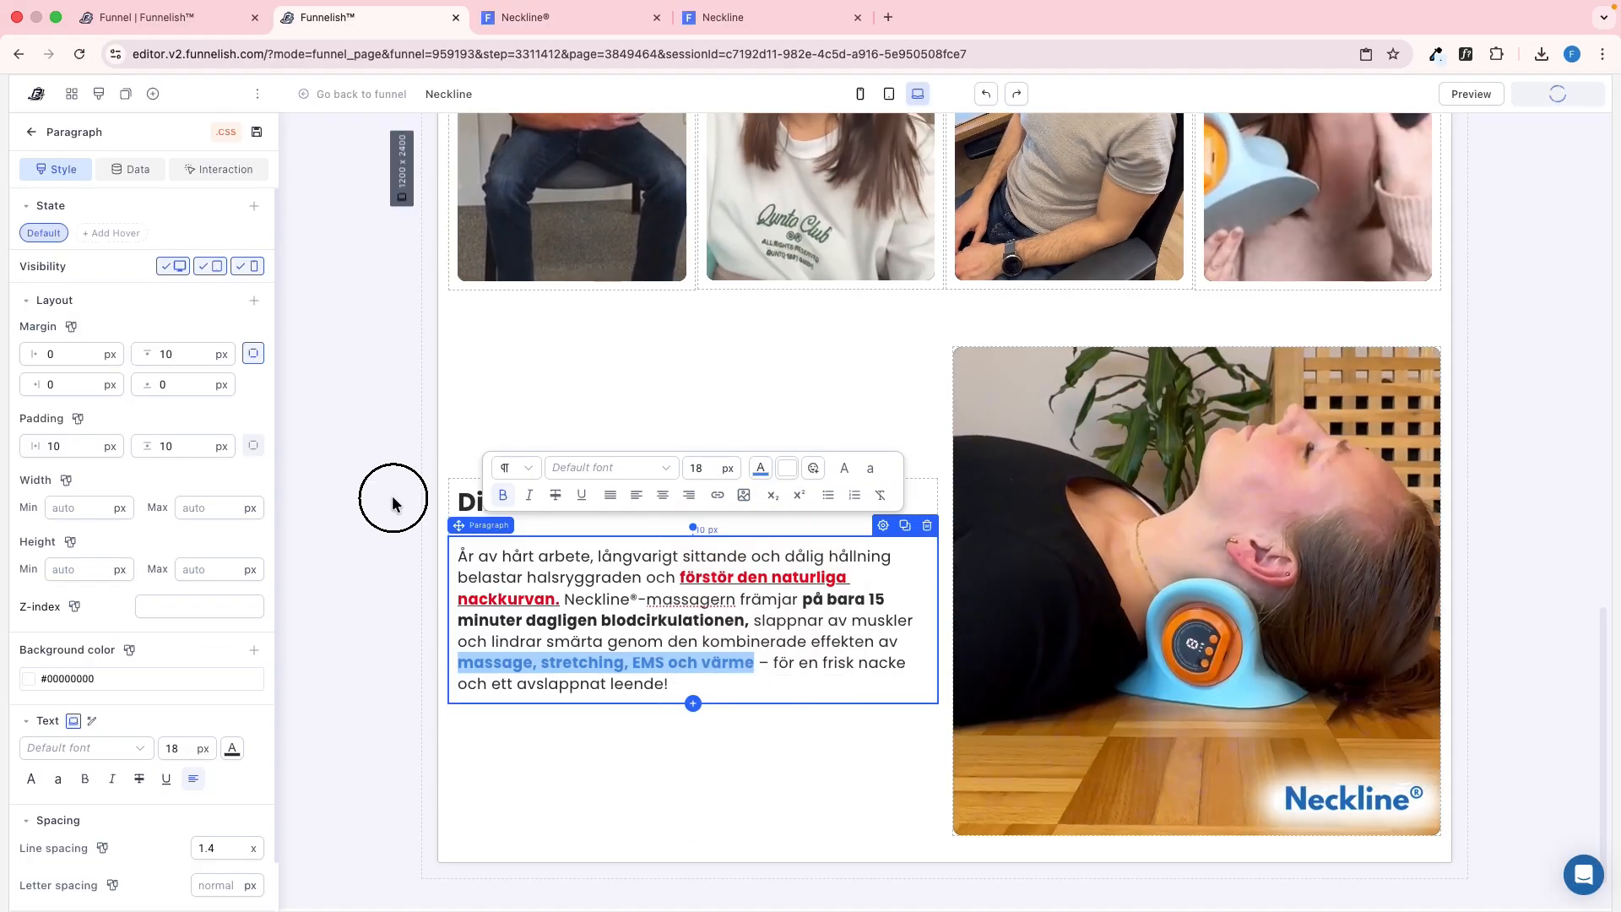
Insert a container below the body paragraph with 10 px top and left margins, based on the reference "91% av våra kunder" row
{"action": "key", "text": "ctrl+Tab"}
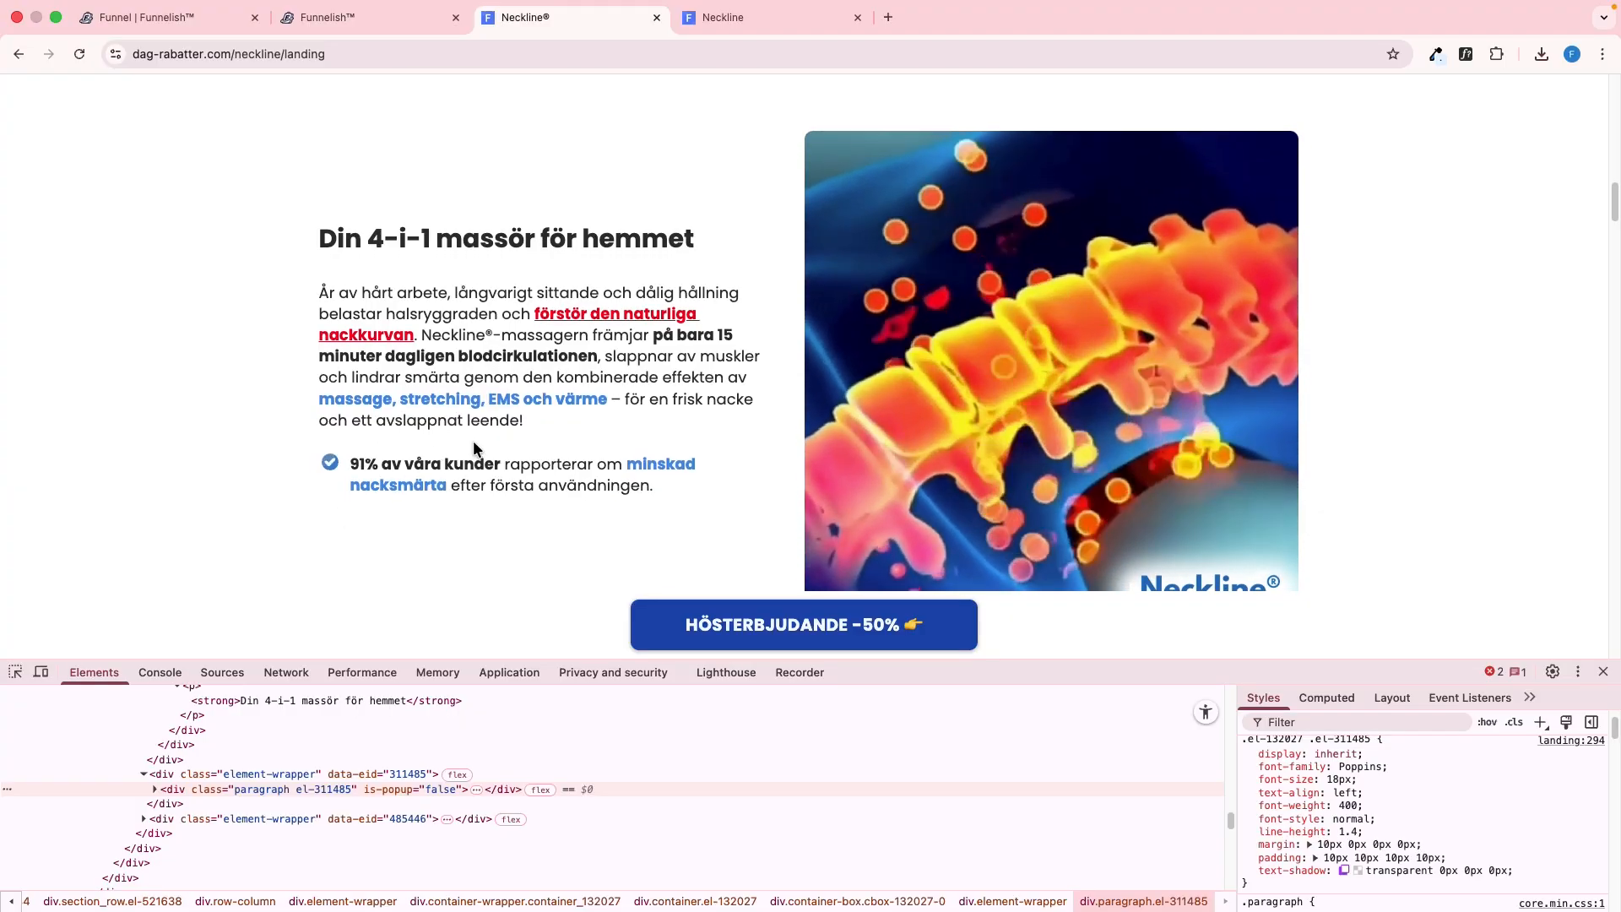
{"action": "scroll", "coordinate": [469, 434], "scroll_direction": "down", "scroll_amount": 1}
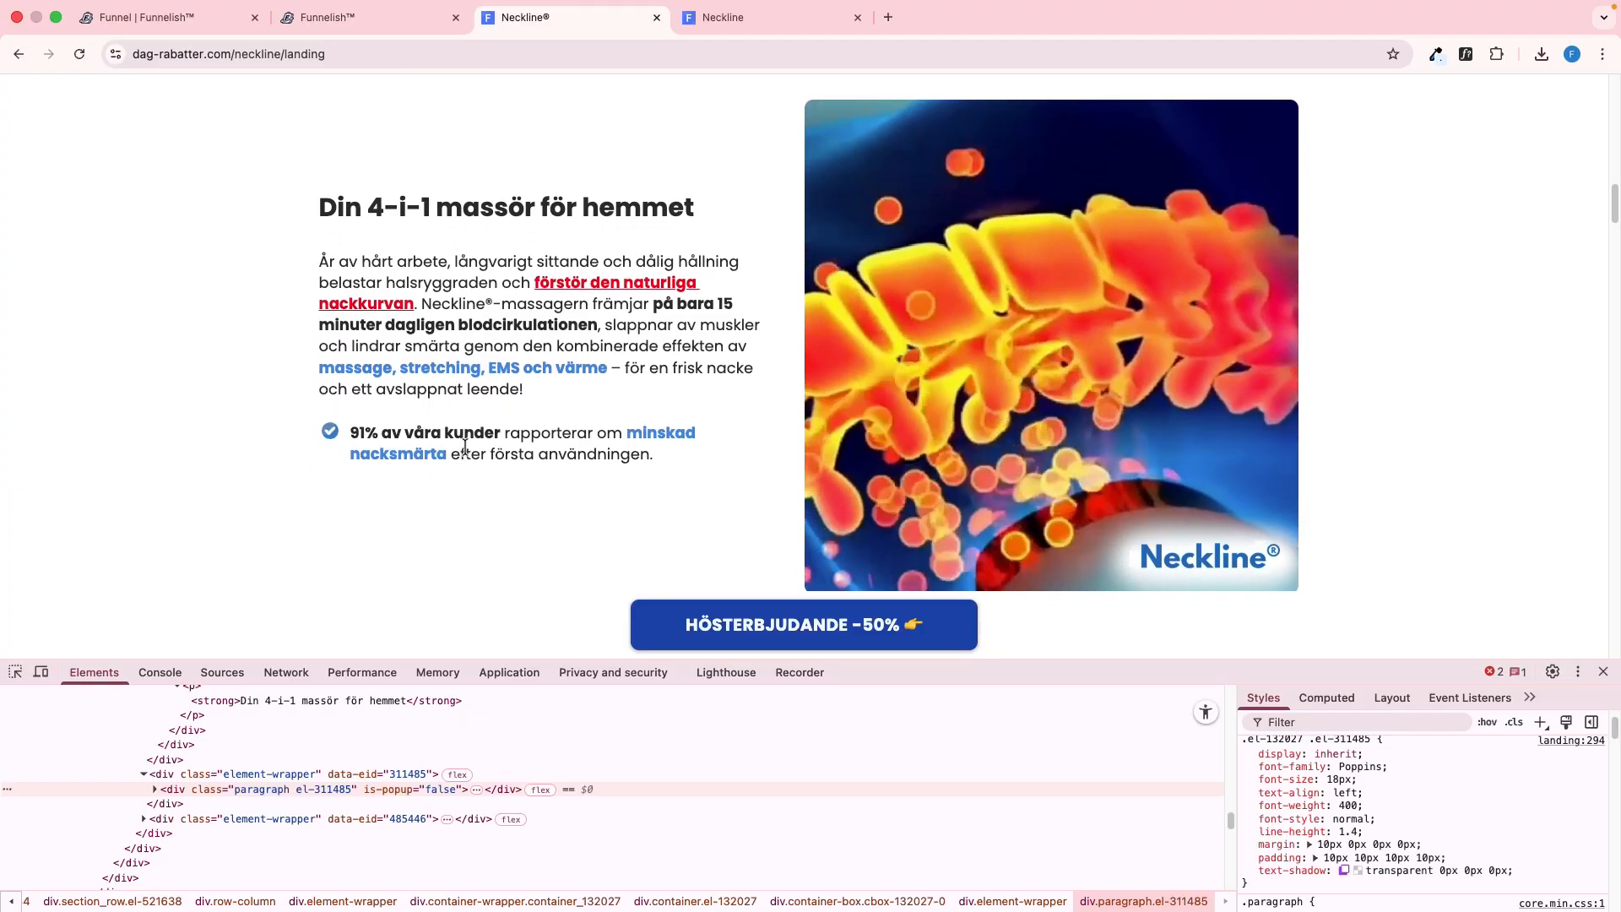
{"action": "scroll", "coordinate": [462, 445], "scroll_direction": "down", "scroll_amount": 1}
{"action": "left_click", "coordinate": [16, 674]}
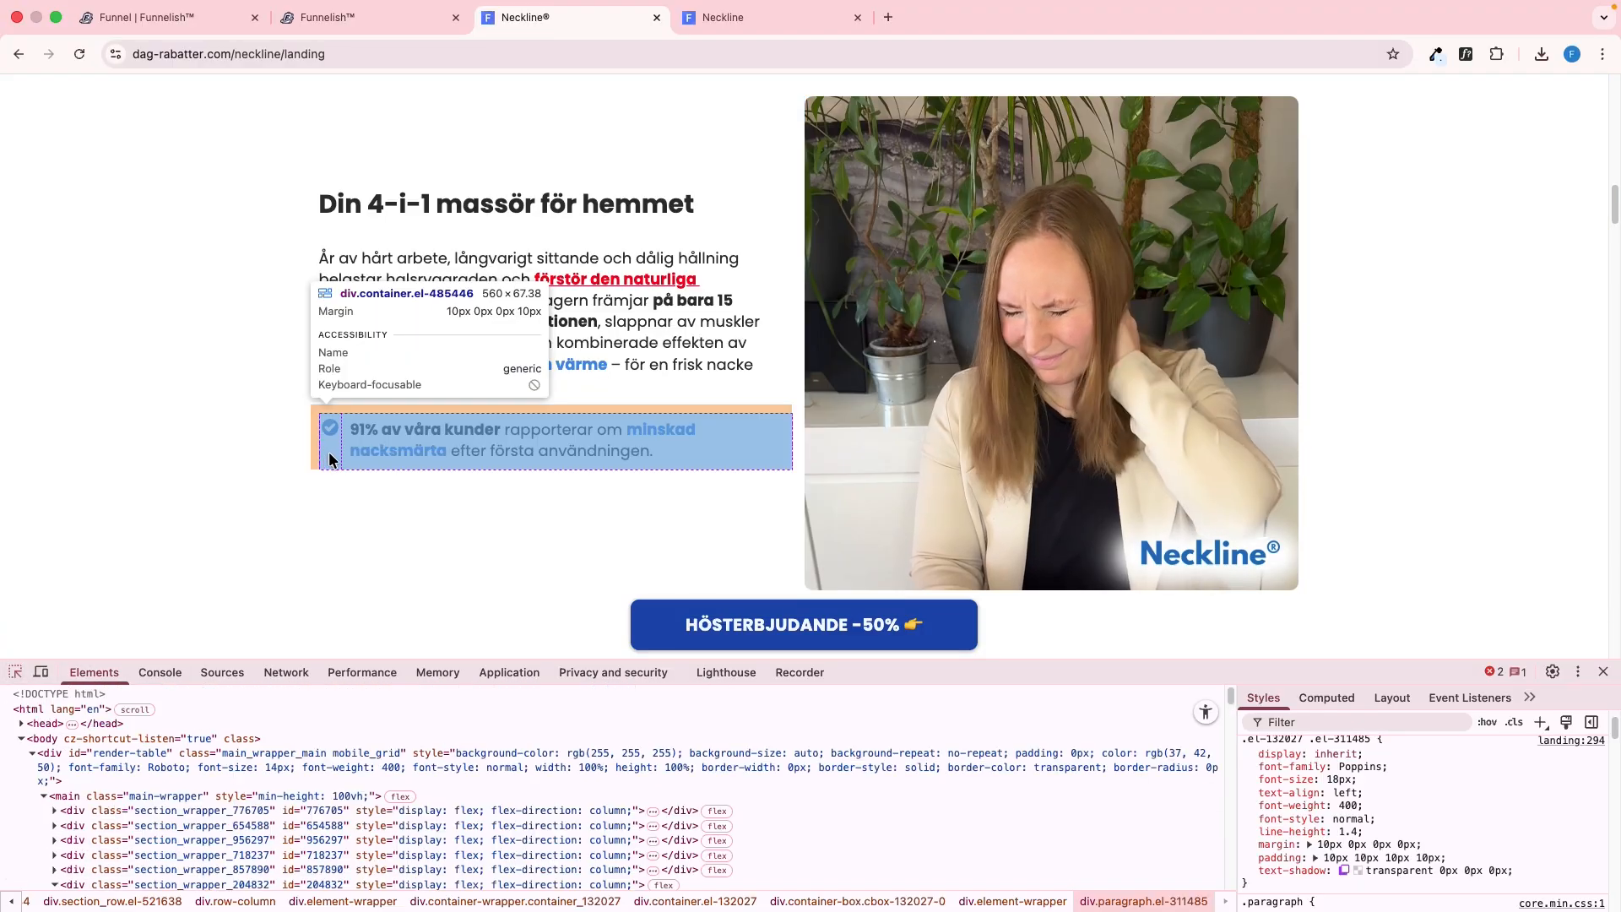
{"action": "left_click", "coordinate": [330, 459]}
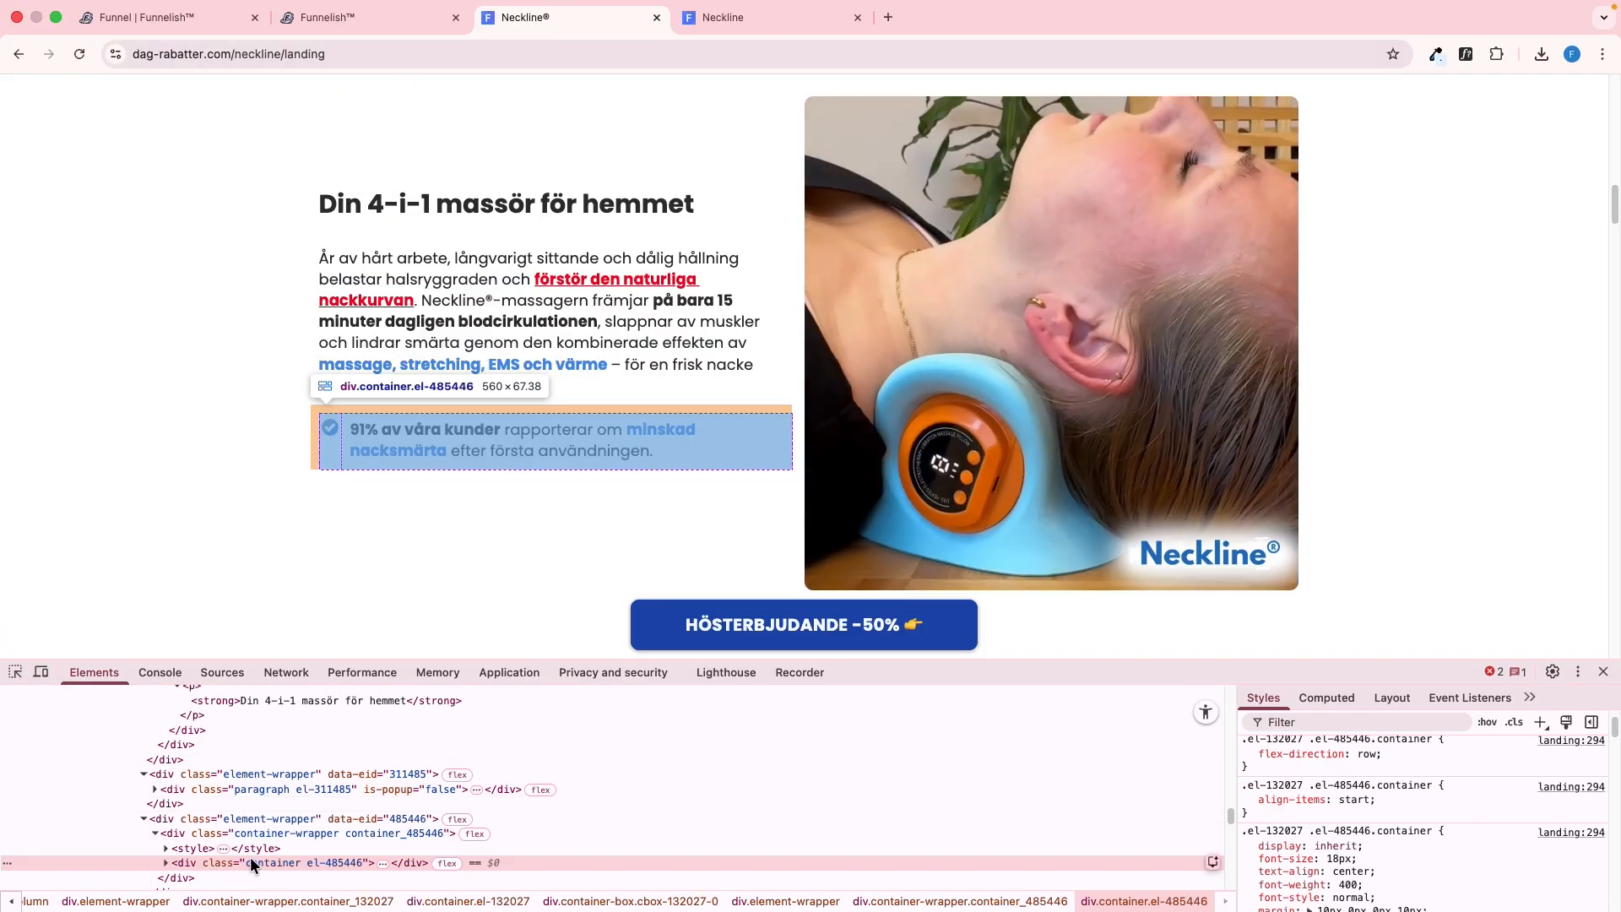
{"action": "key", "text": "ctrl+shift+Tab"}
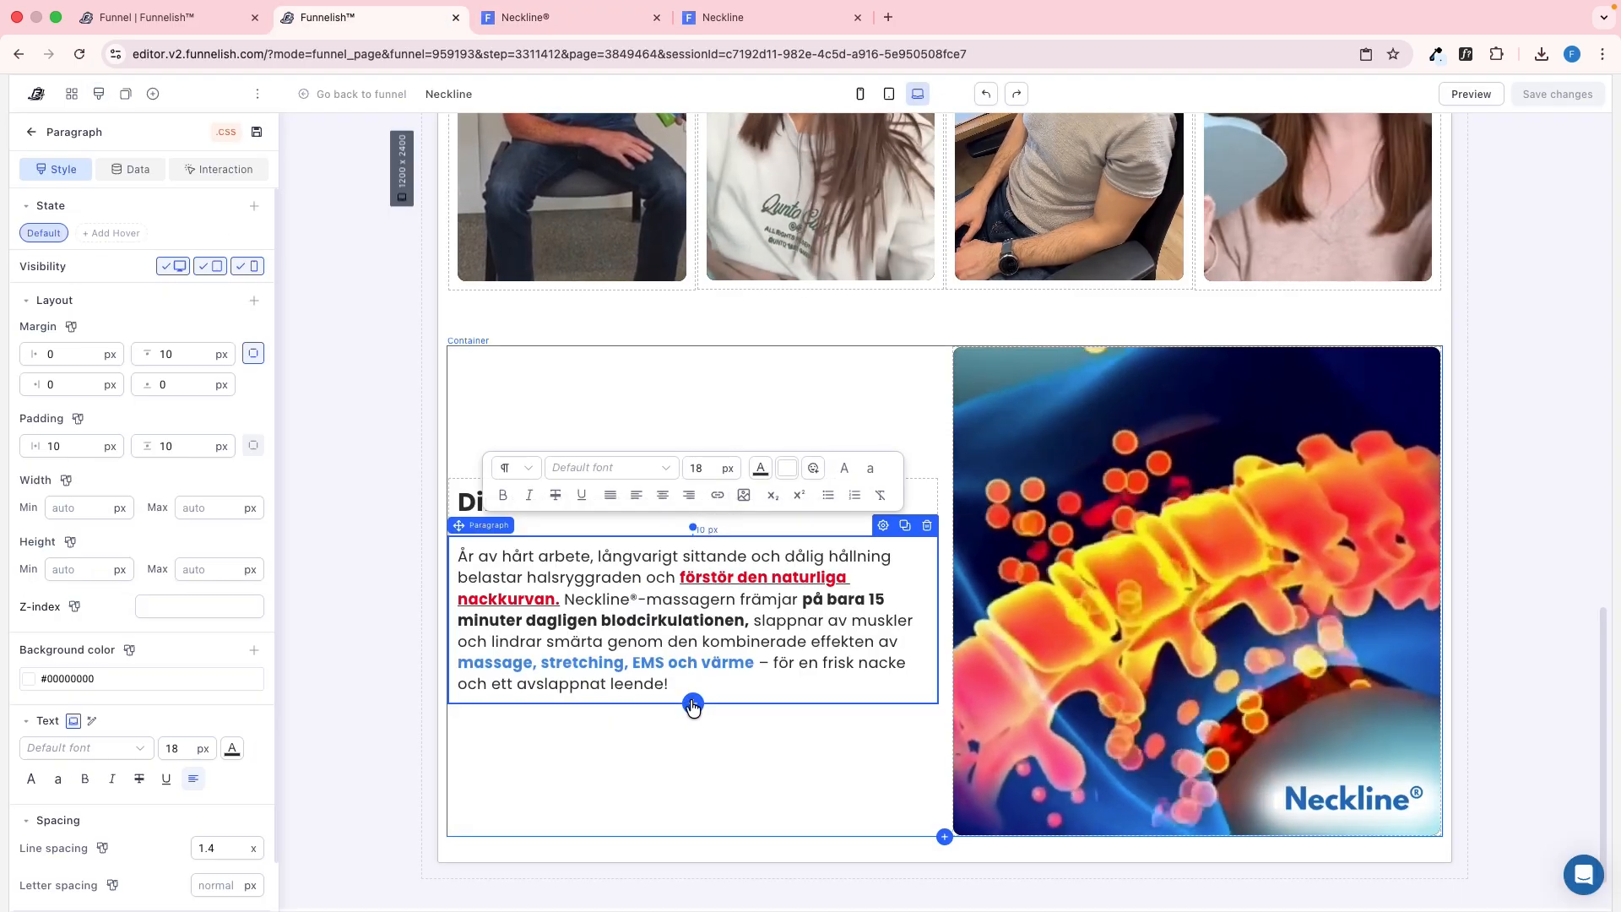
{"action": "left_click", "coordinate": [692, 703]}
{"action": "left_click", "coordinate": [304, 333]}
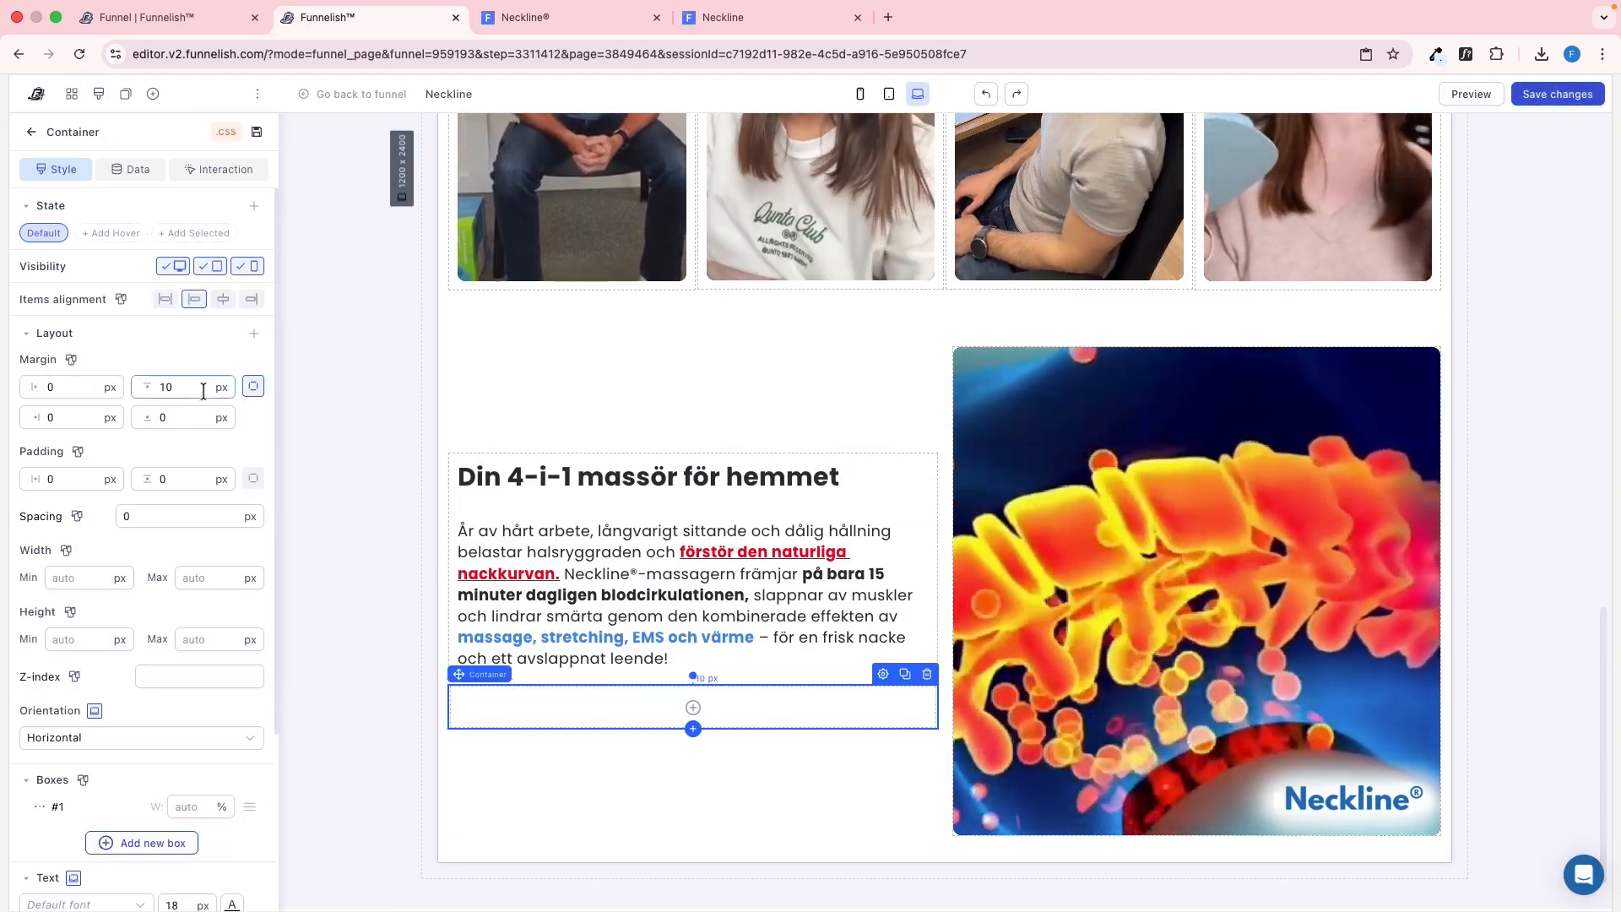
{"action": "left_click", "coordinate": [66, 390]}
{"action": "type", "text": "10"}
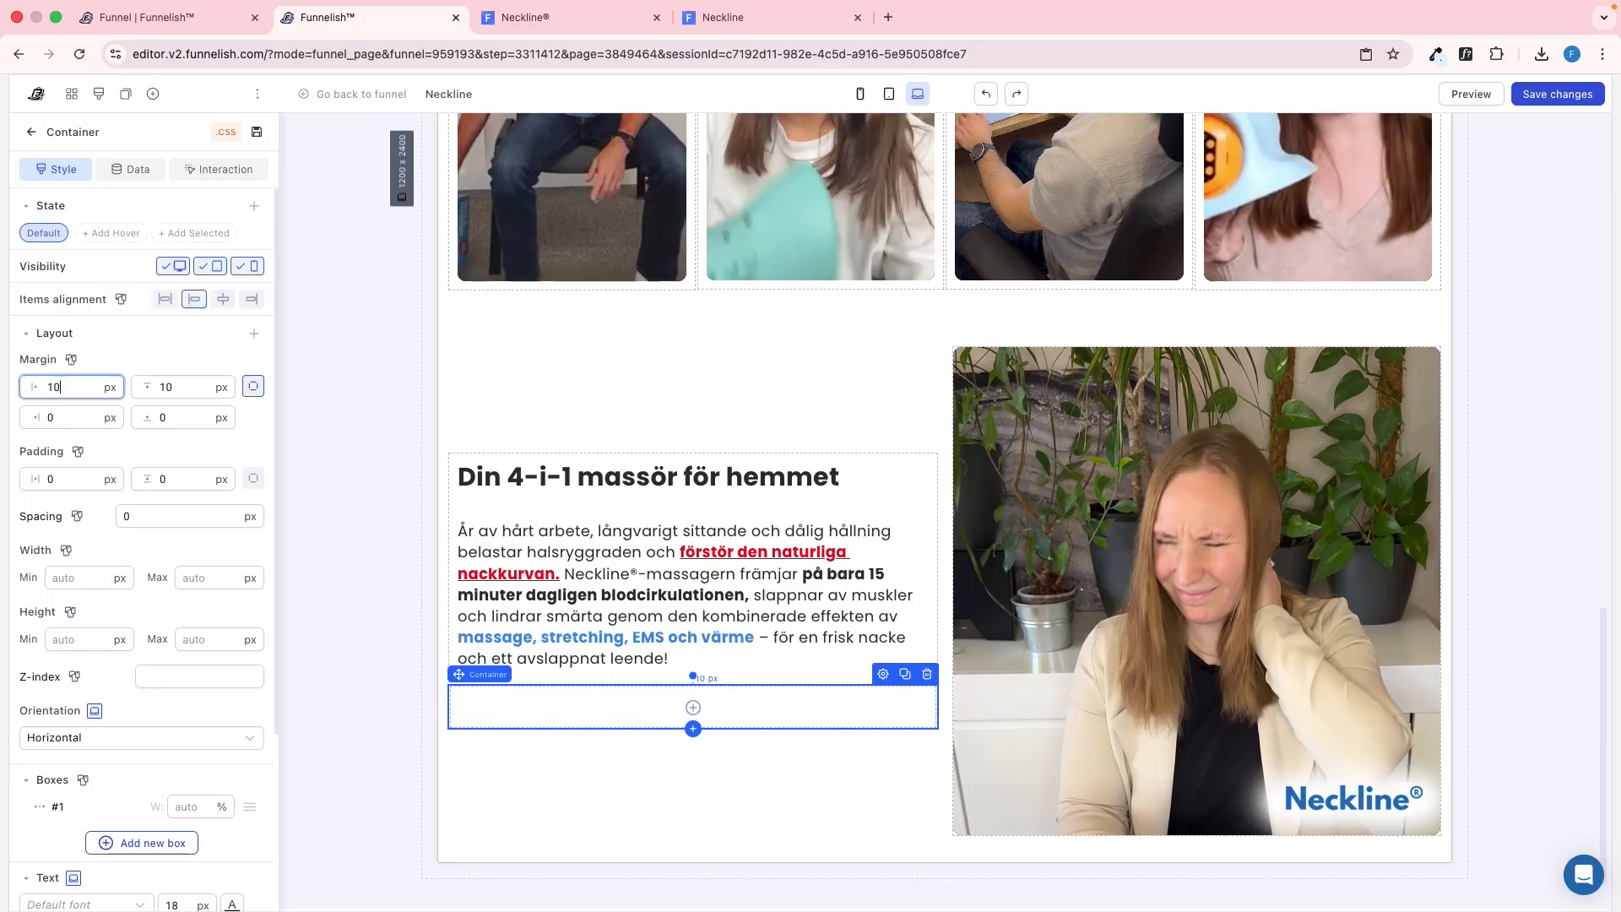
Inspect the margins, alignment and first box's width of the "91% av våra kunder" container on the reference page
{"action": "key", "text": "ctrl+Tab"}
{"action": "left_click", "coordinate": [1326, 697]}
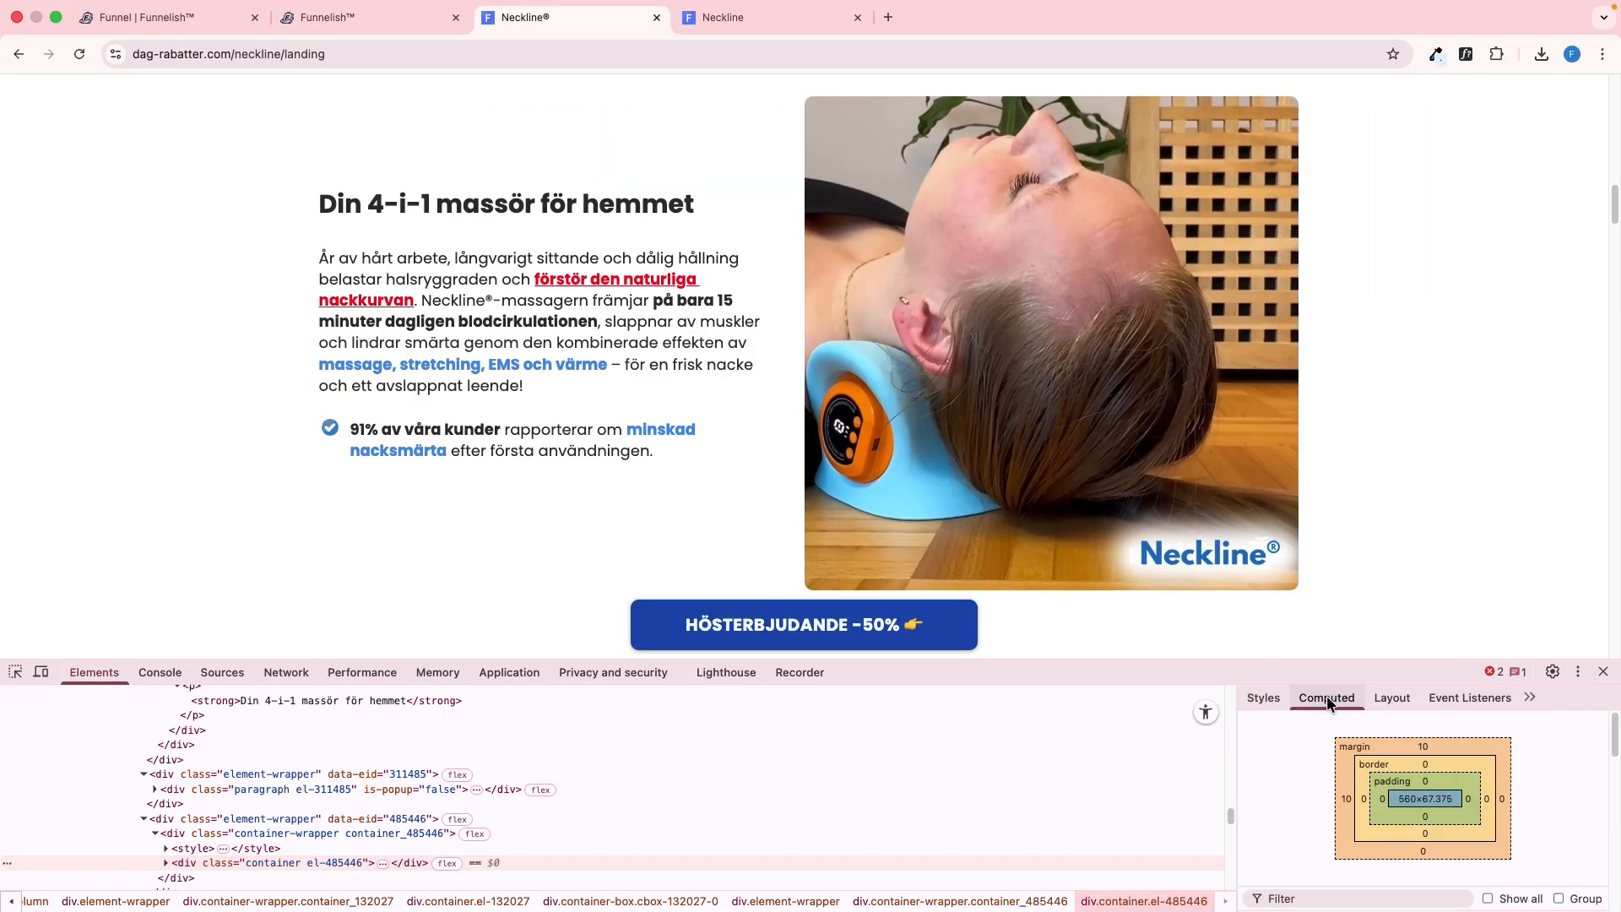
{"action": "left_click", "coordinate": [1271, 698]}
{"action": "scroll", "coordinate": [486, 811], "scroll_direction": "down", "scroll_amount": 1}
{"action": "left_click", "coordinate": [382, 837]}
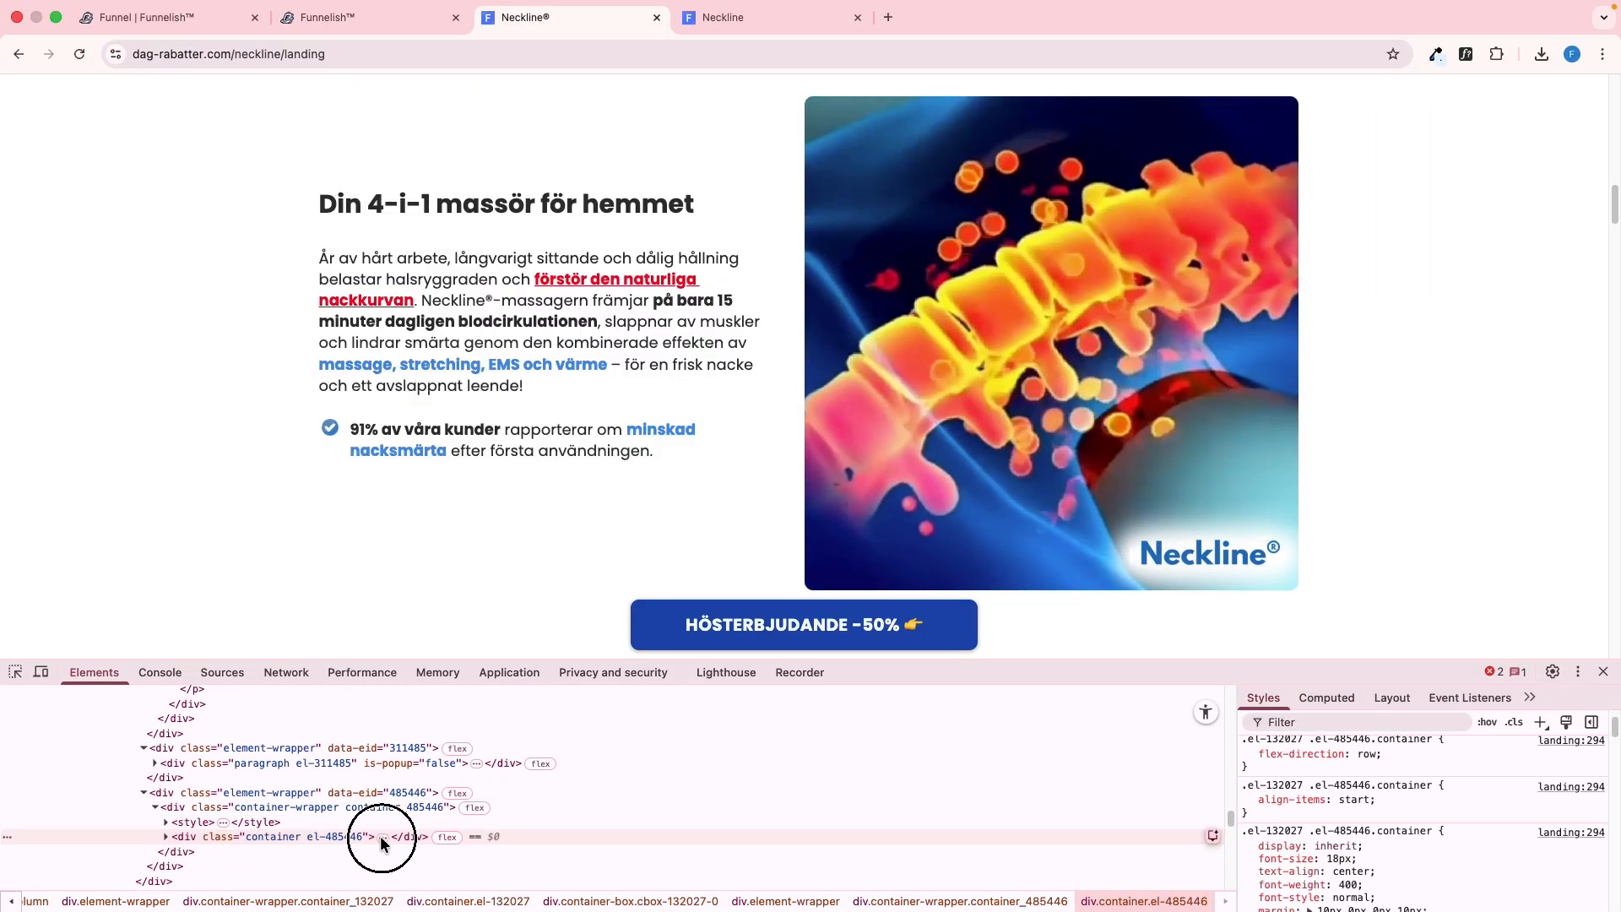
{"action": "left_click", "coordinate": [316, 852]}
{"action": "scroll", "coordinate": [1400, 839], "scroll_direction": "up", "scroll_amount": 1}
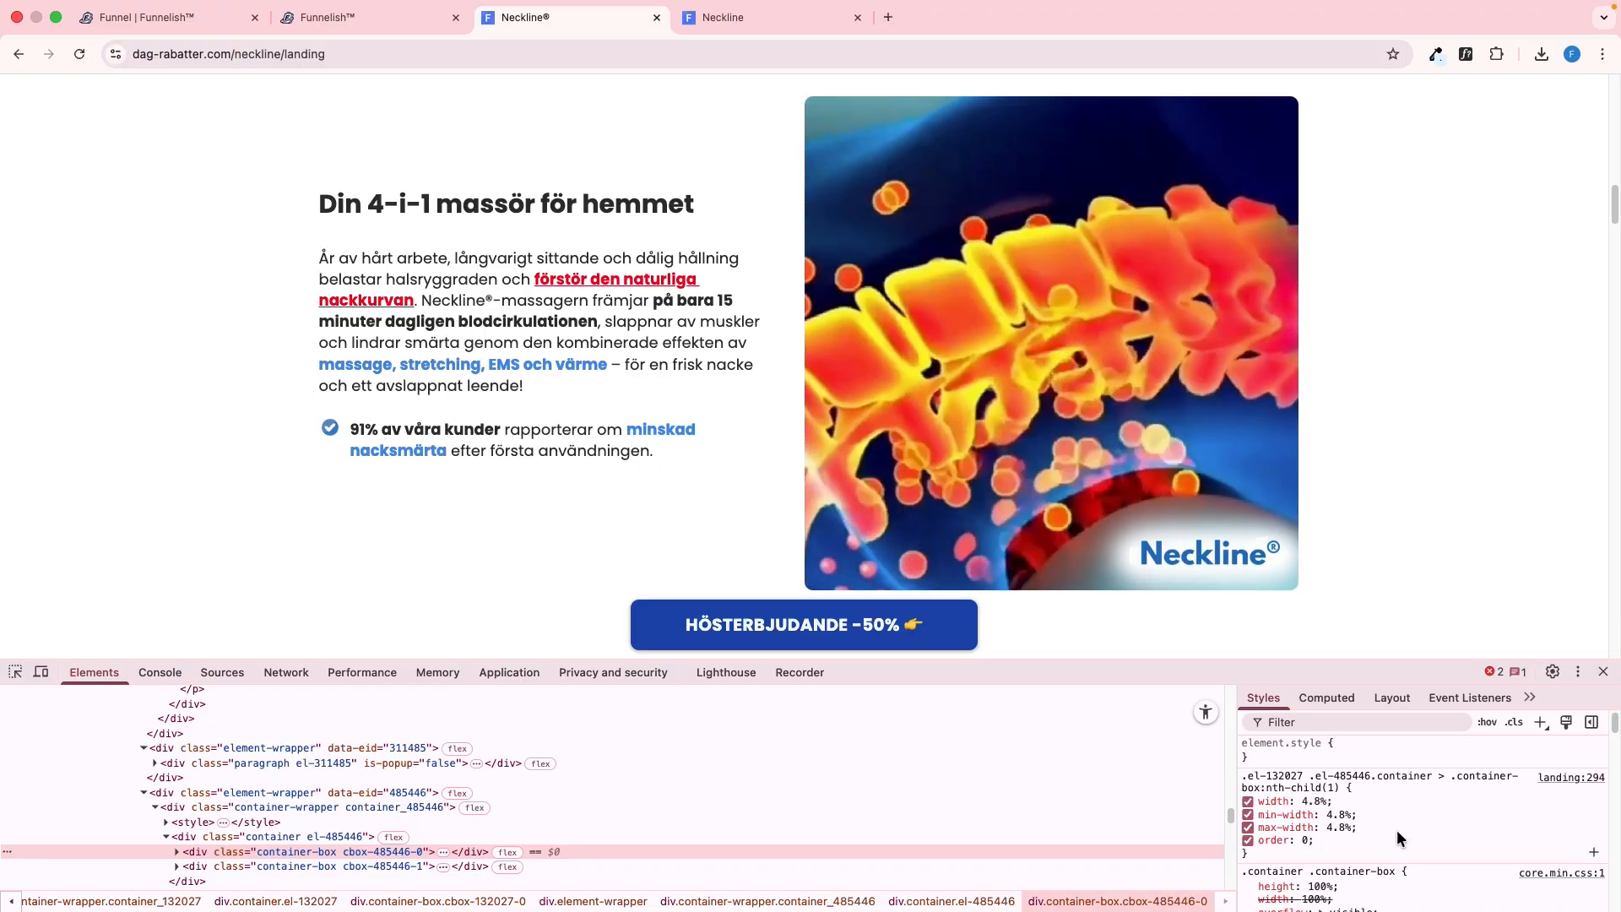
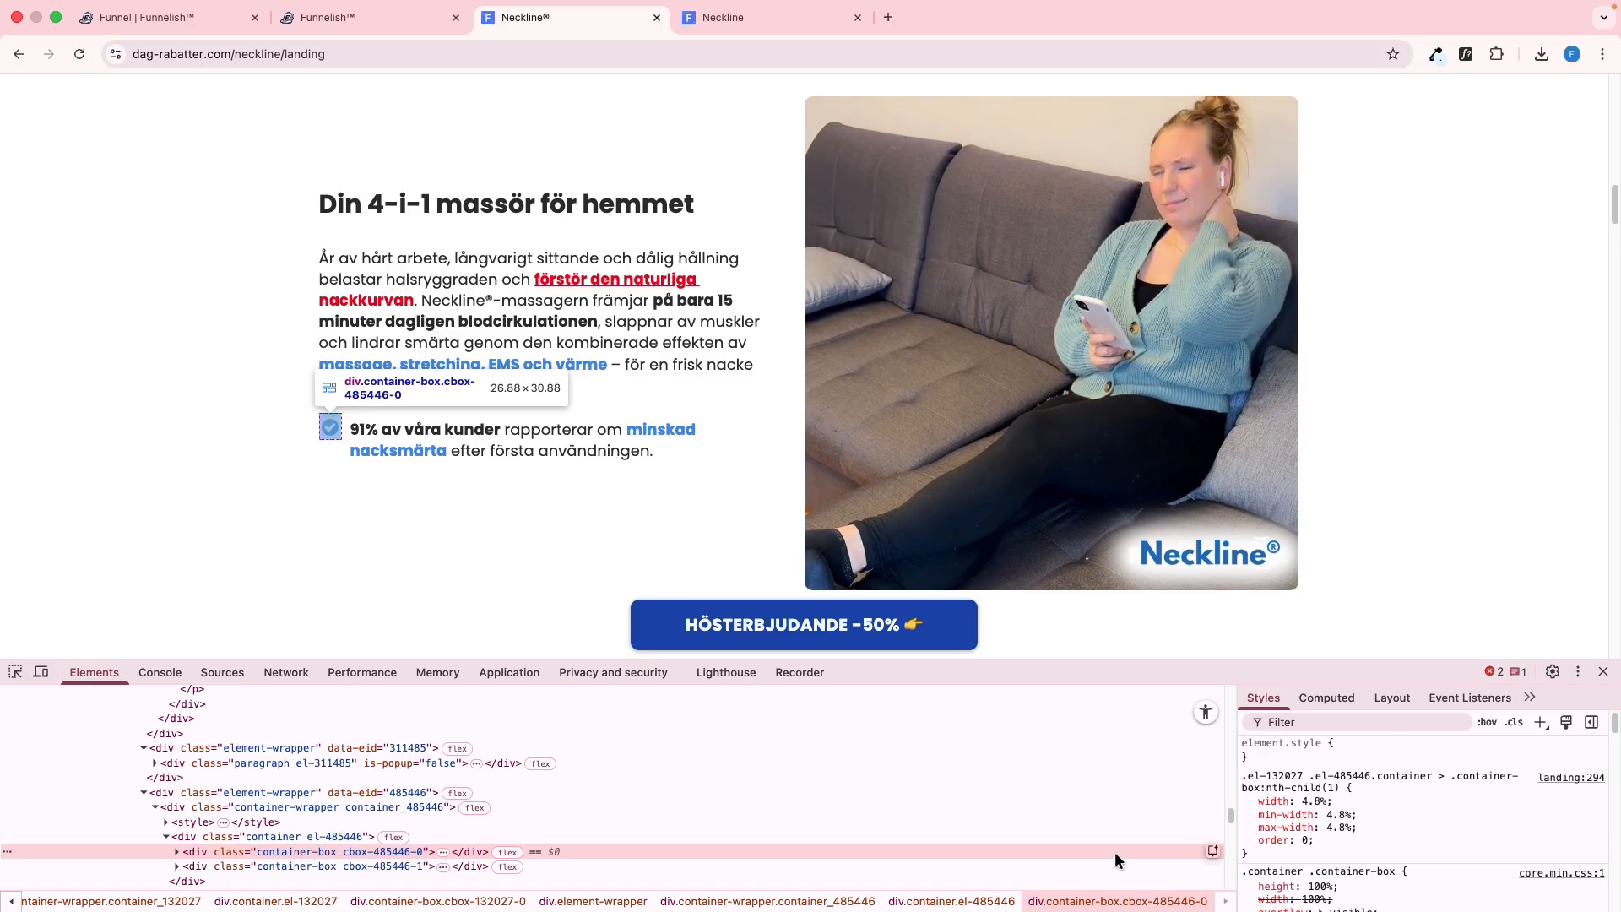
Set the first box of the check-mark row container to a fixed width of 27 px
{"action": "key", "text": "ctrl+shift+Tab"}
{"action": "left_click", "coordinate": [124, 842]}
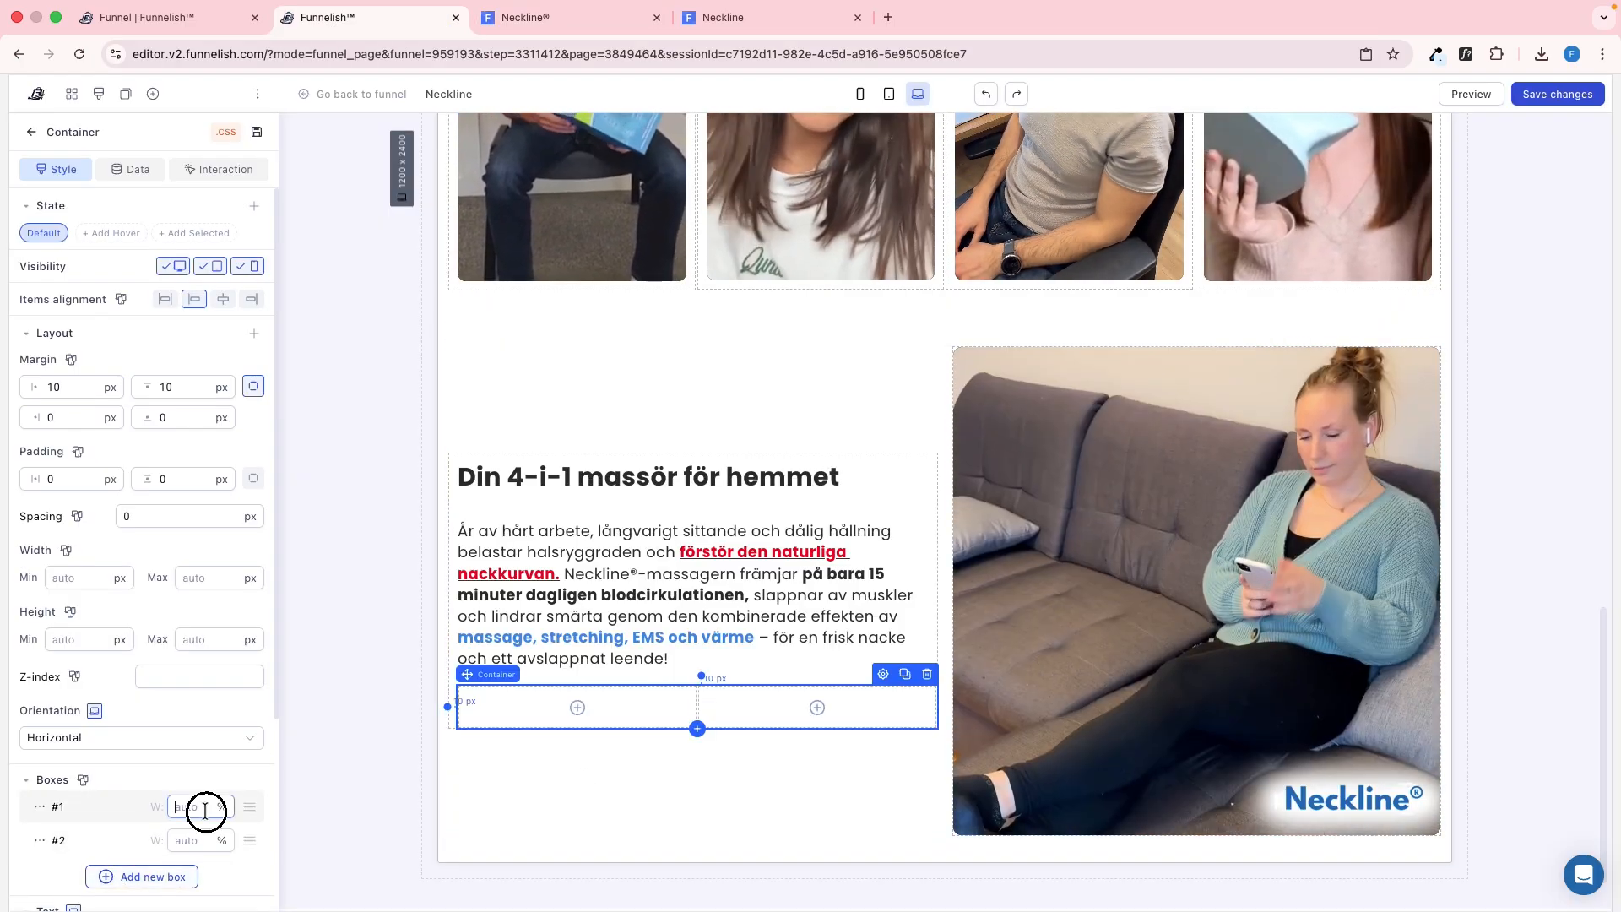
{"action": "left_click", "coordinate": [190, 806]}
{"action": "type", "text": "27"}
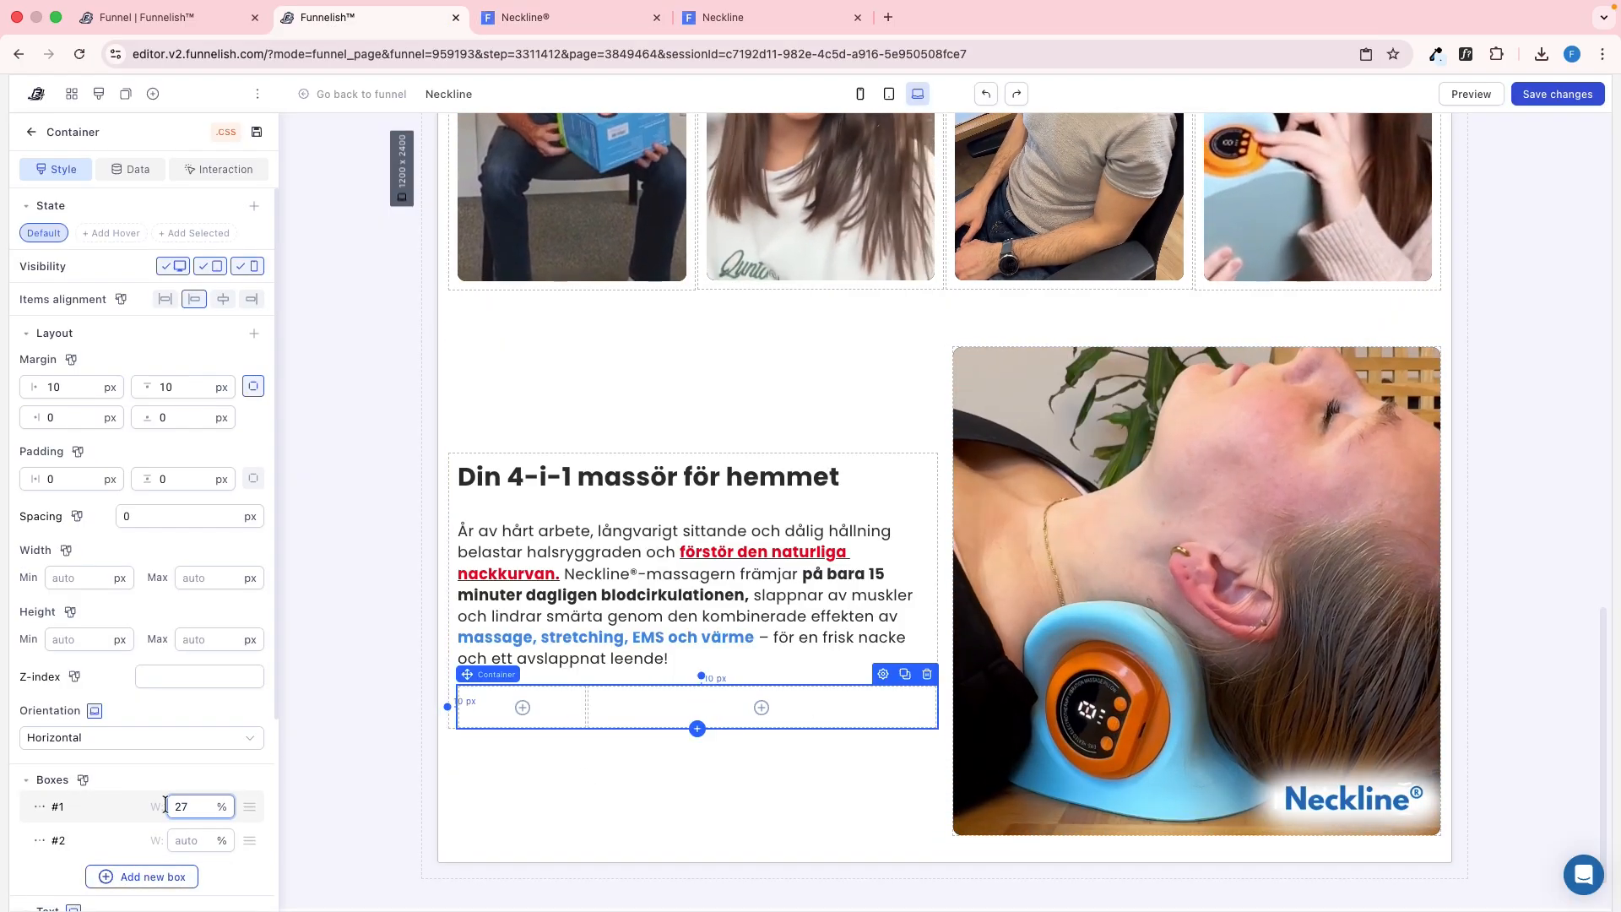
{"action": "left_click", "coordinate": [42, 808]}
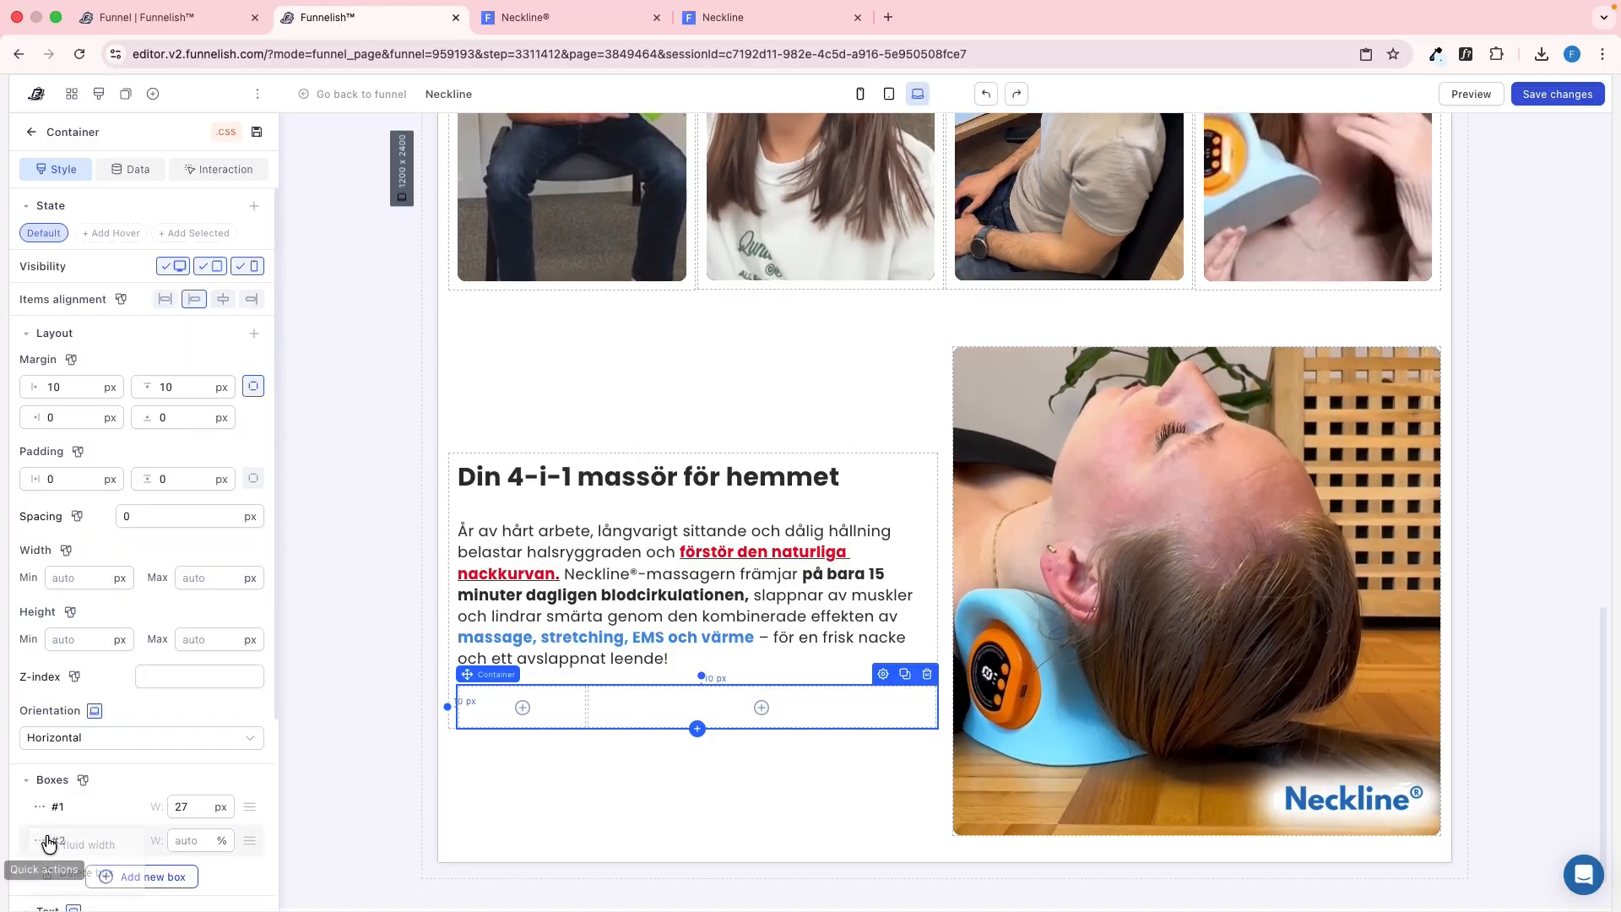
Copy the check-mark icon's image address on the reference page and inspect the icon element's margins
{"action": "key", "text": "ctrl+Tab"}
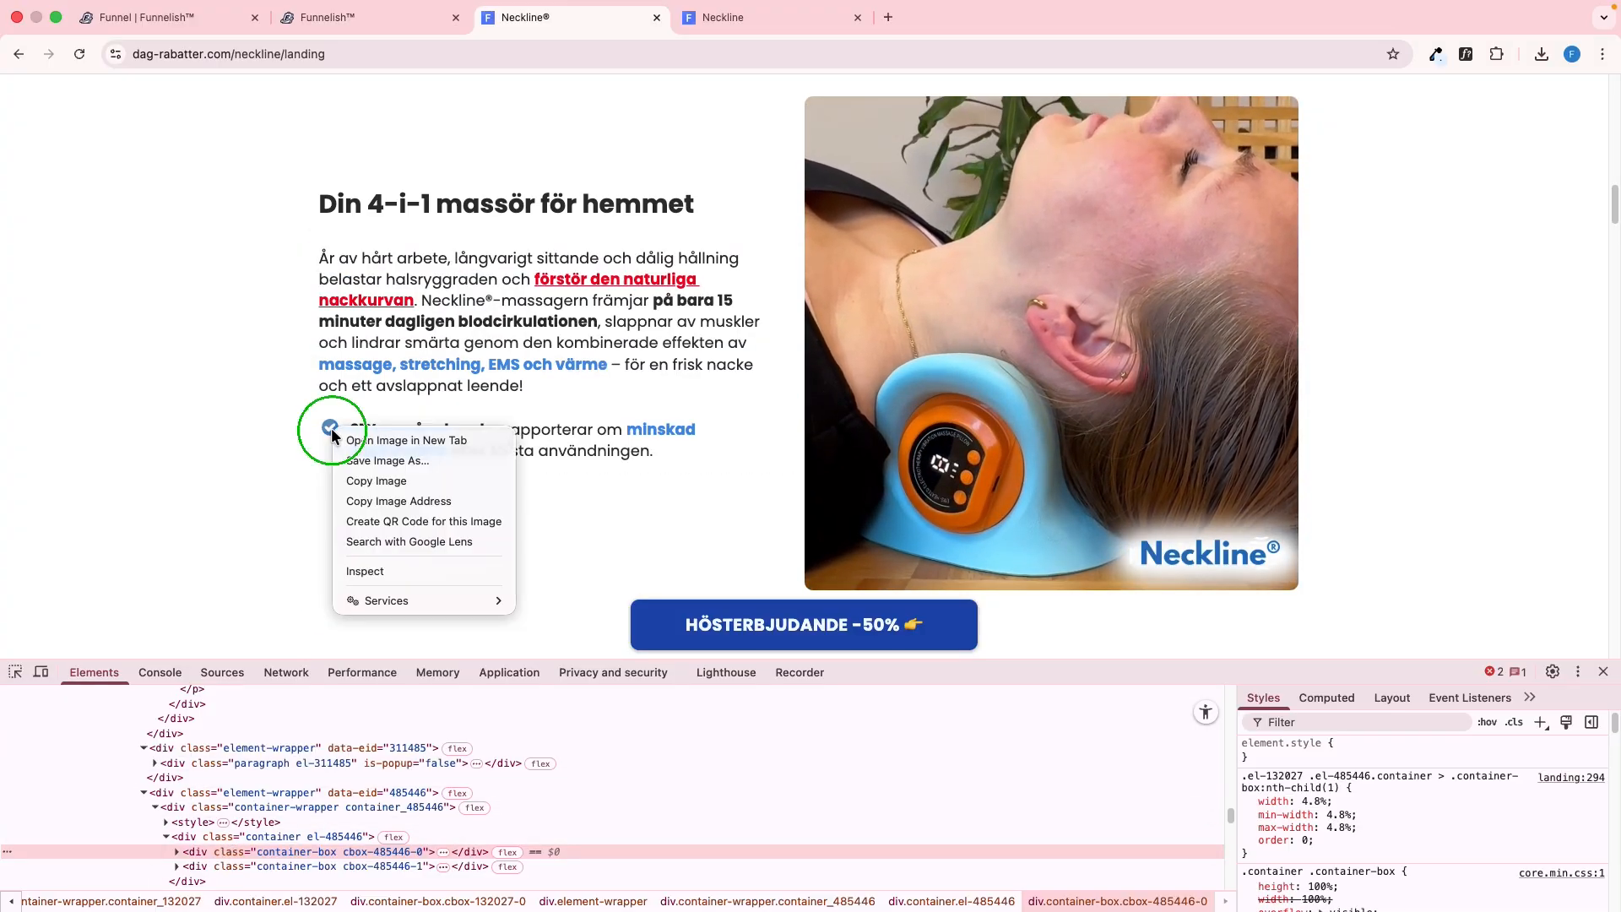
{"action": "right_click", "coordinate": [327, 426]}
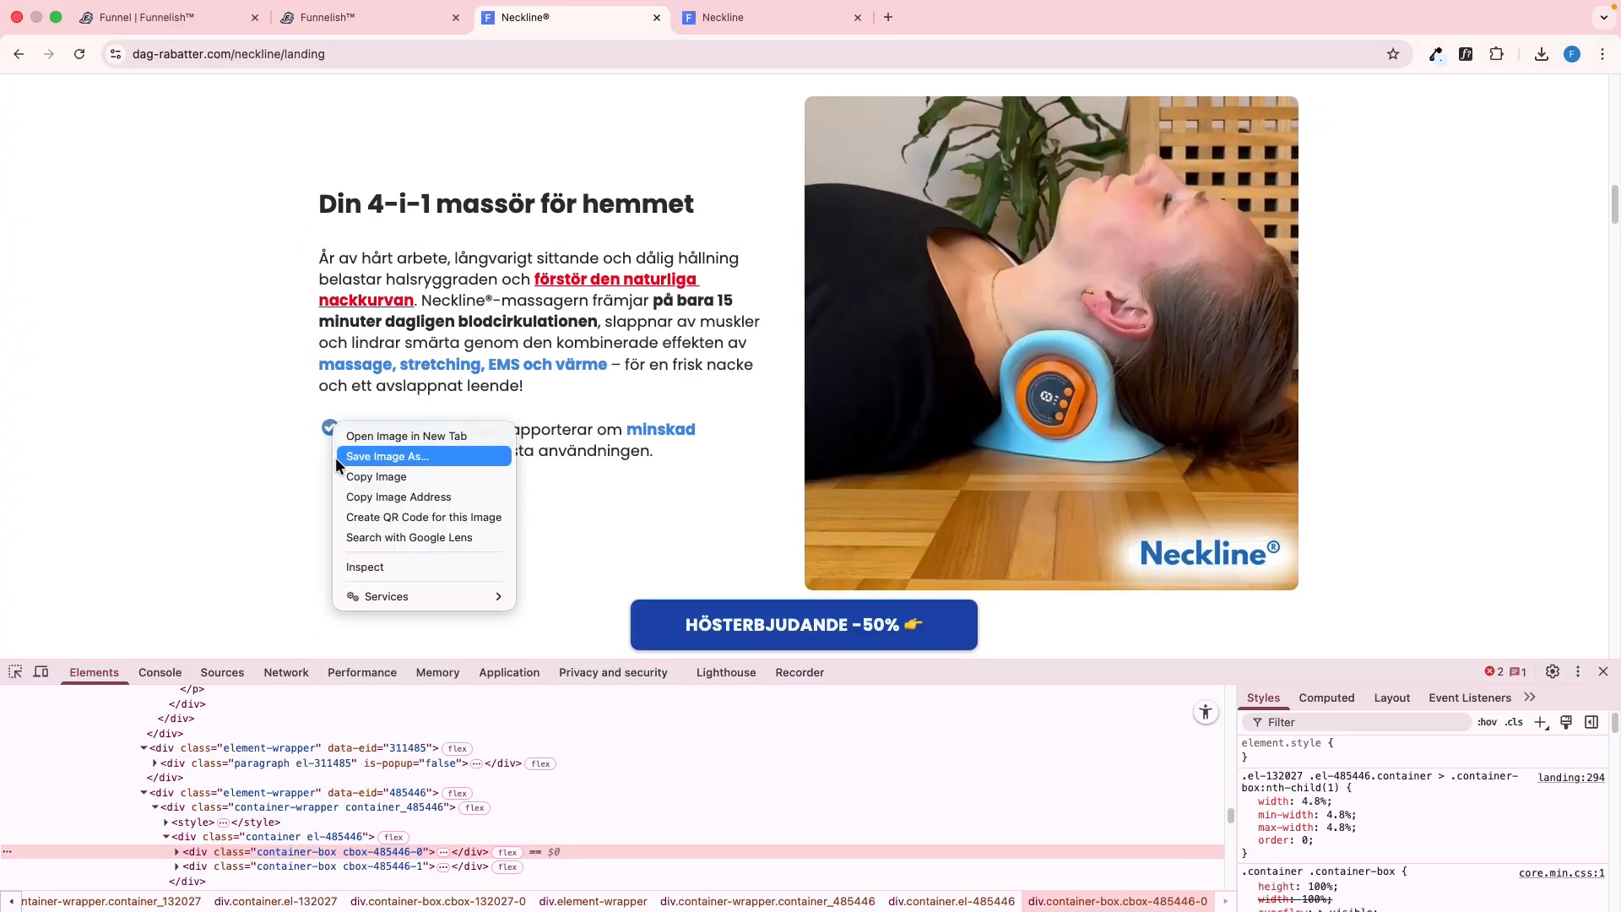
{"action": "left_click", "coordinate": [358, 574]}
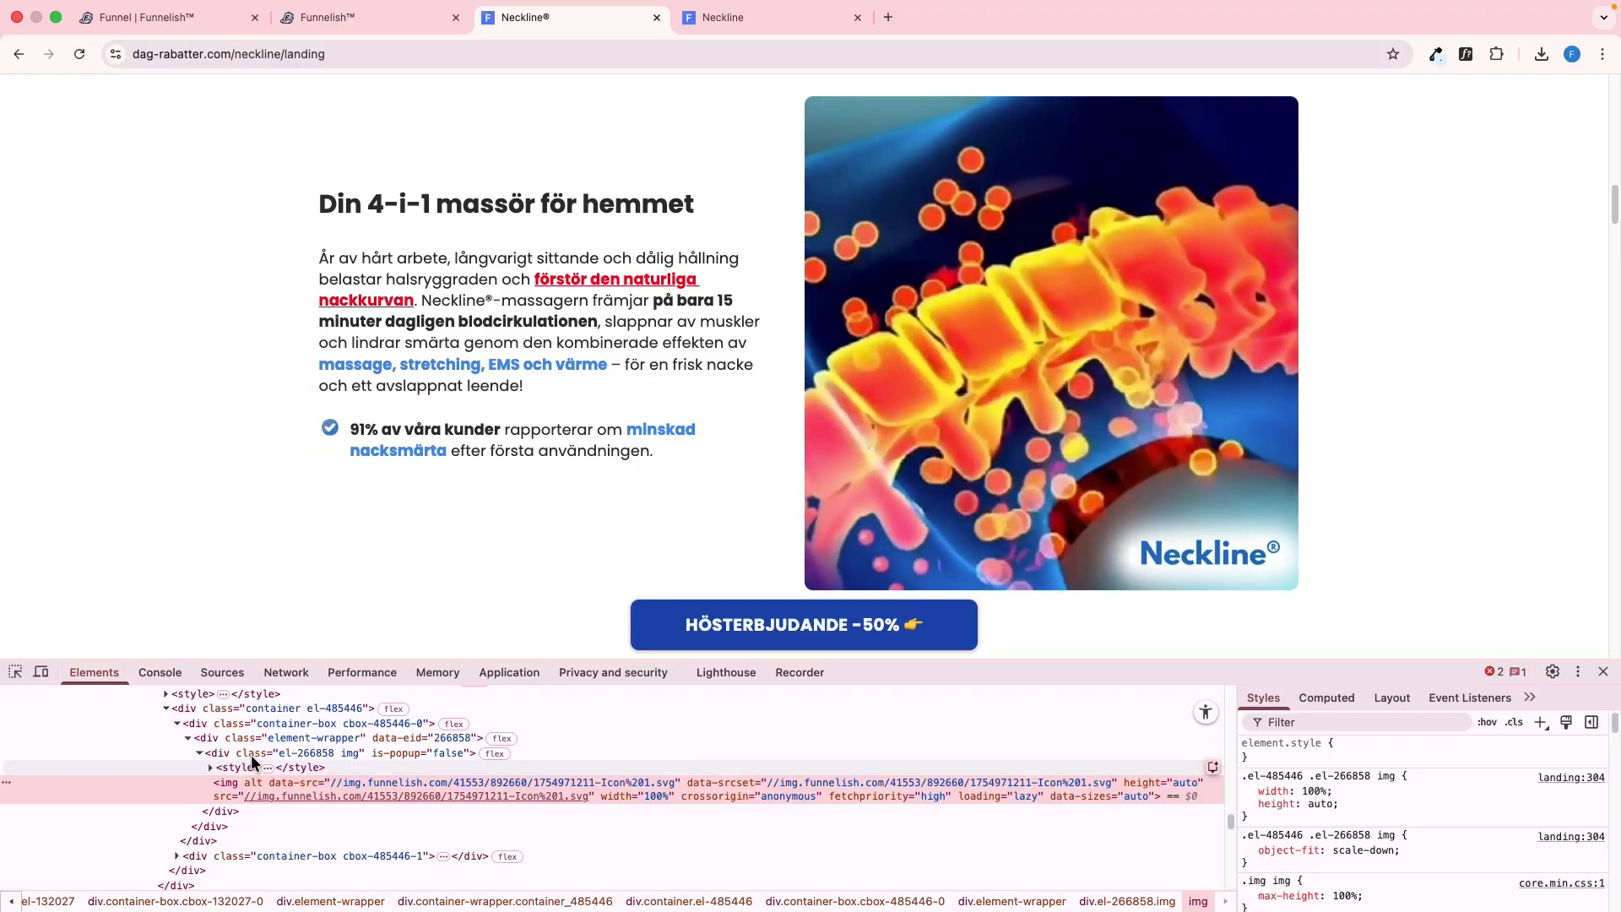
{"action": "left_click", "coordinate": [246, 752]}
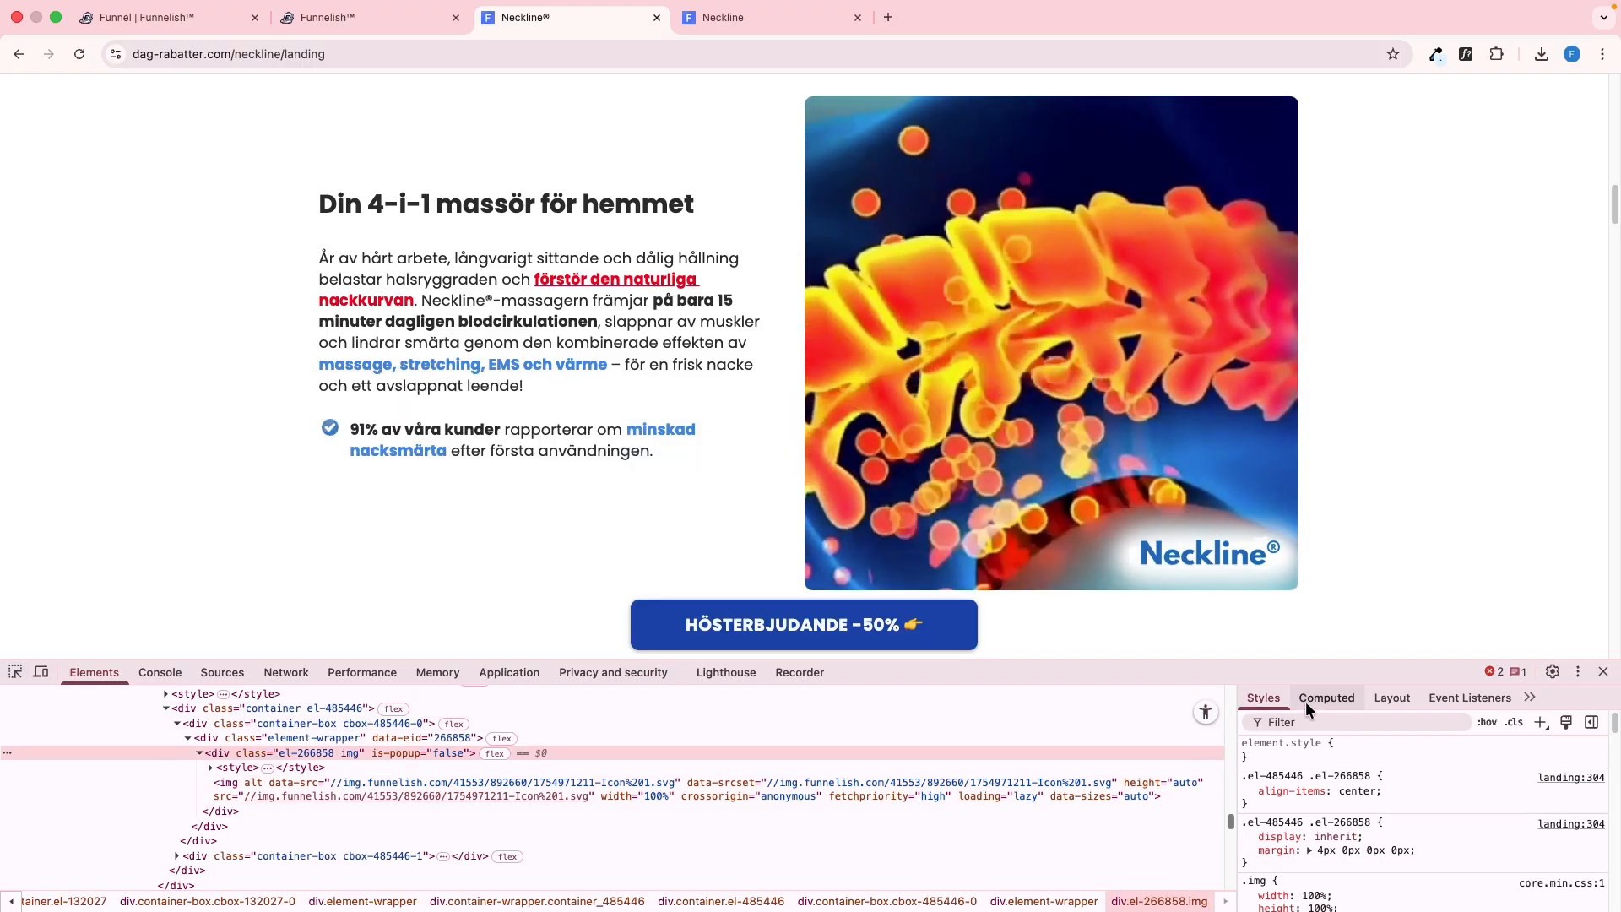
{"action": "left_click", "coordinate": [1305, 701]}
Insert an image into the row's first box with a 4 px top margin and the copied check-mark icon address
{"action": "key", "text": "ctrl+shift+Tab"}
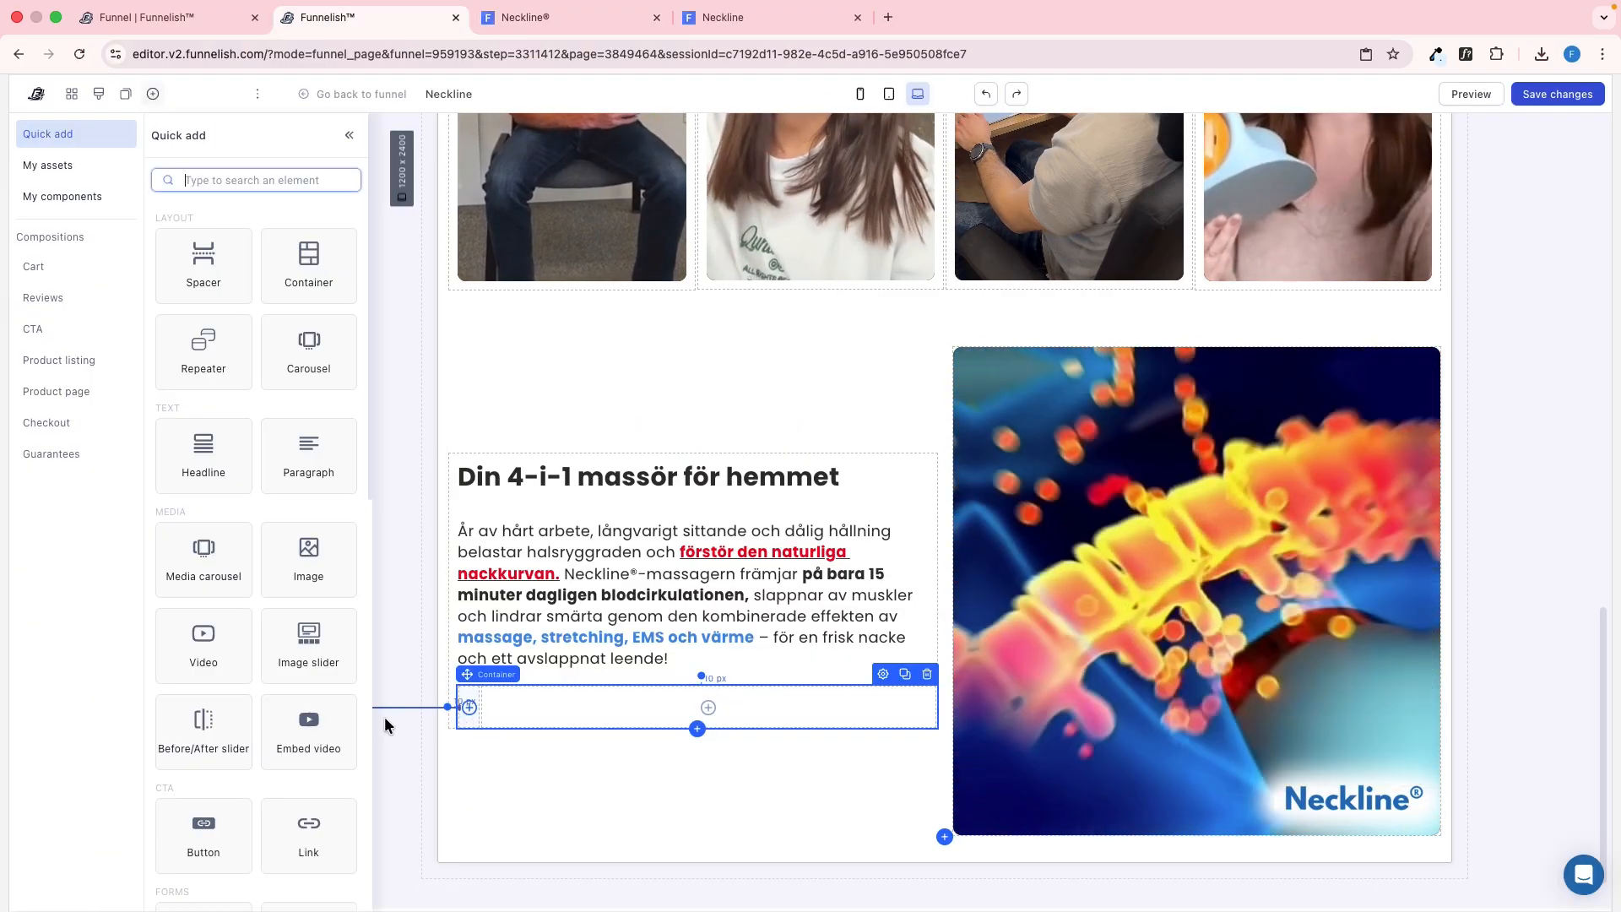
{"action": "left_click", "coordinate": [308, 557]}
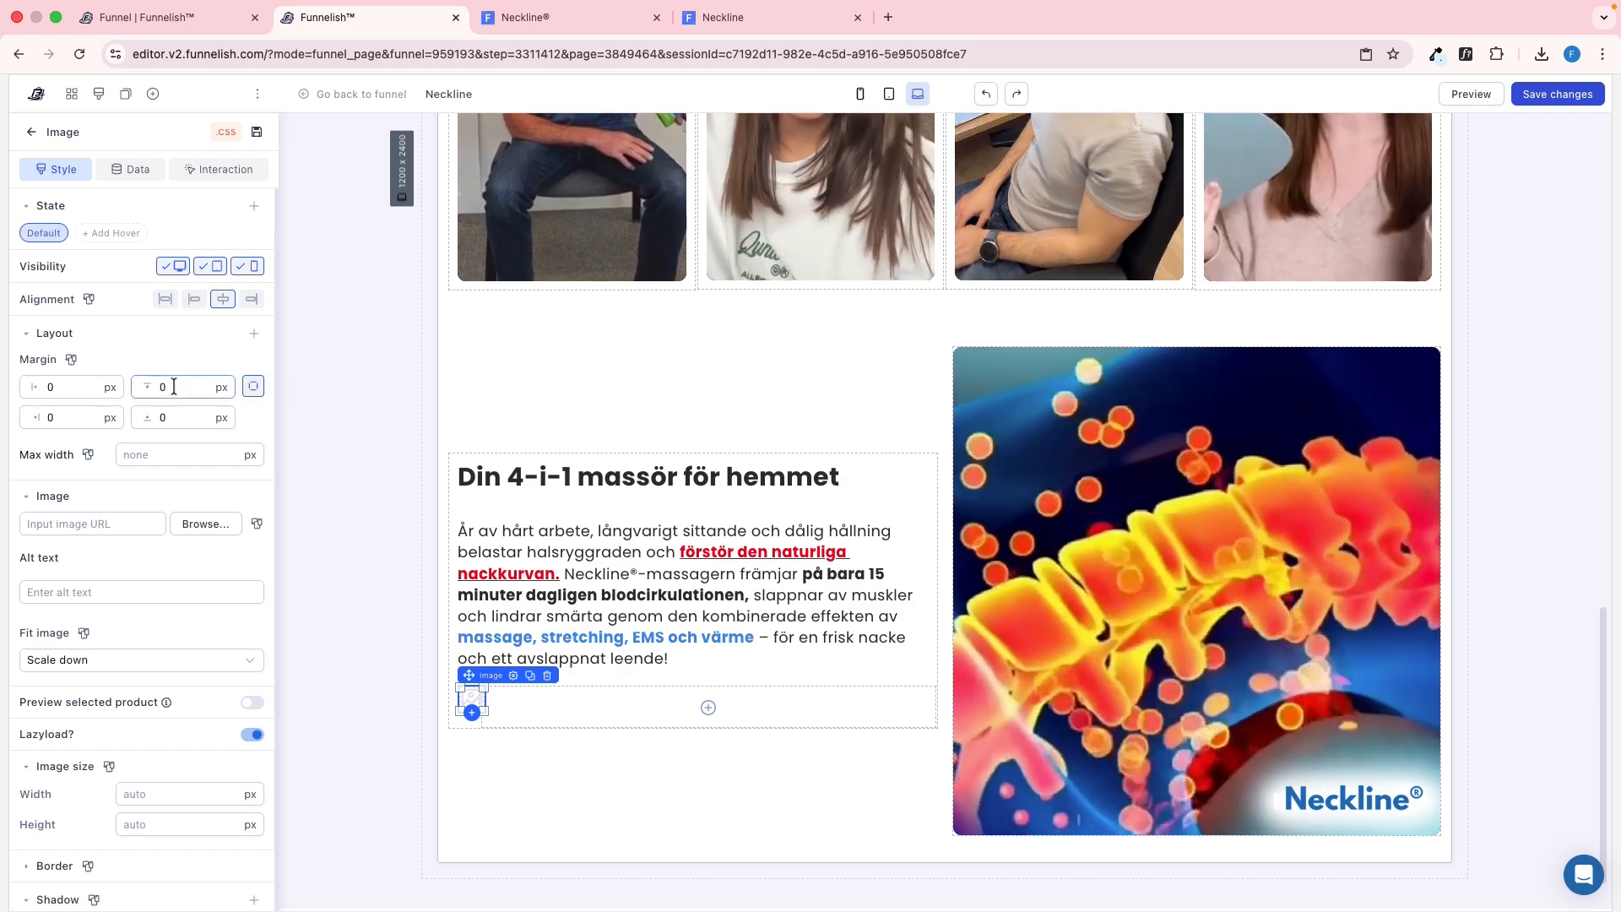
{"action": "left_click", "coordinate": [174, 386]}
{"action": "type", "text": "4"}
{"action": "left_click", "coordinate": [130, 524]}
{"action": "key", "text": "ctrl+v"}
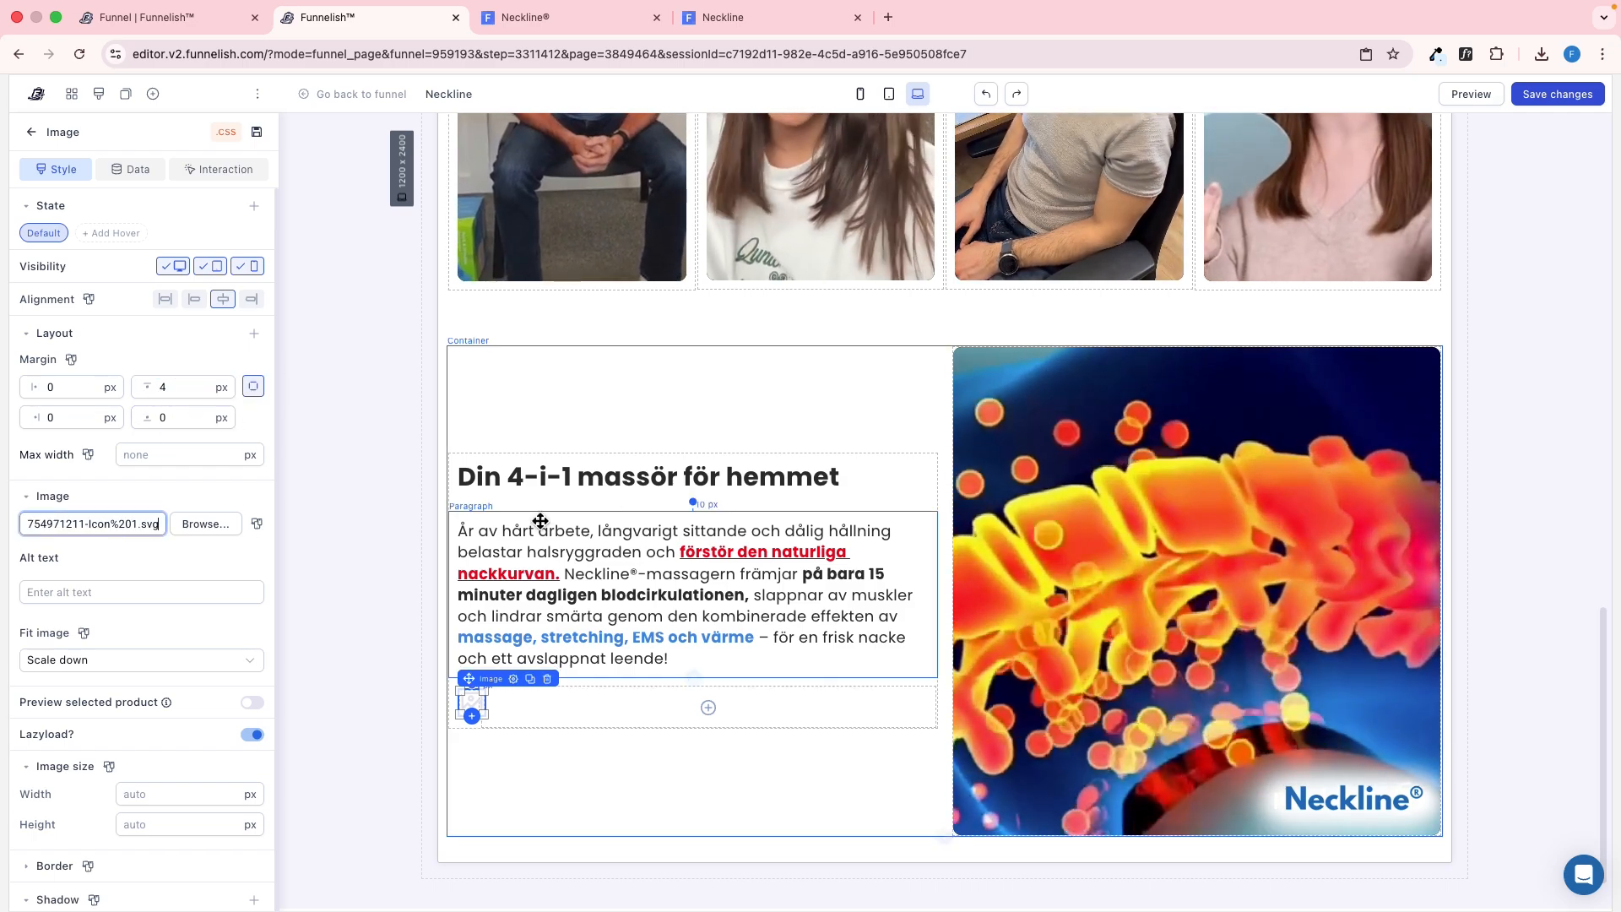
Copy the "91% av våra kunder" text on the reference page and inspect its paragraph's margins and padding
{"action": "key", "text": "ctrl+Tab"}
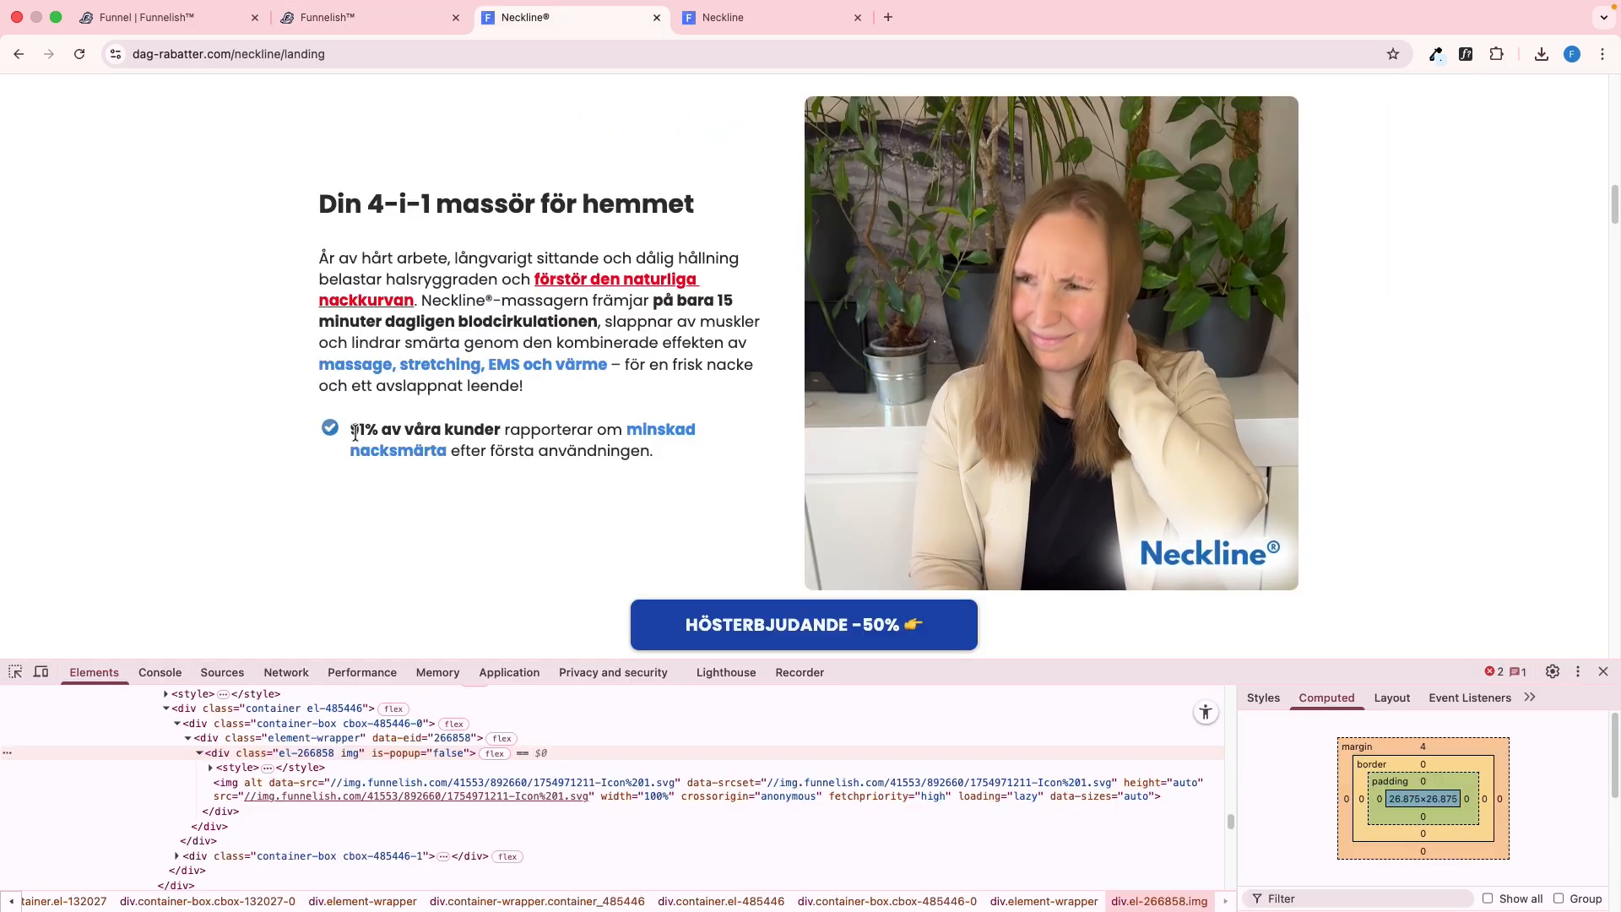
{"action": "left_click", "coordinate": [558, 432]}
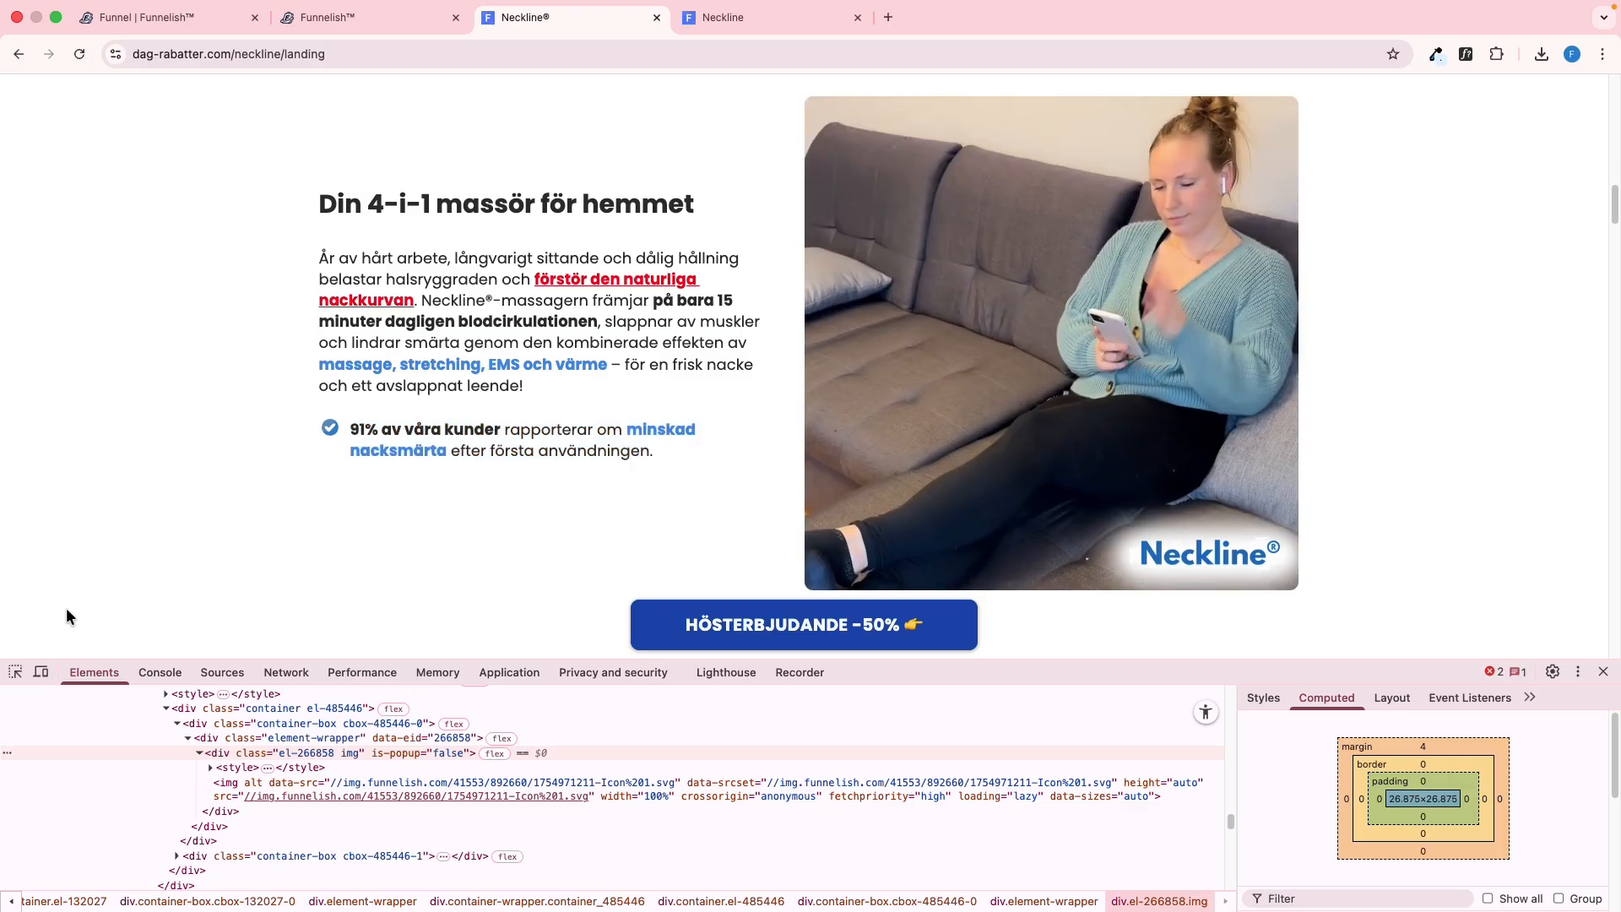
{"action": "left_click", "coordinate": [16, 672]}
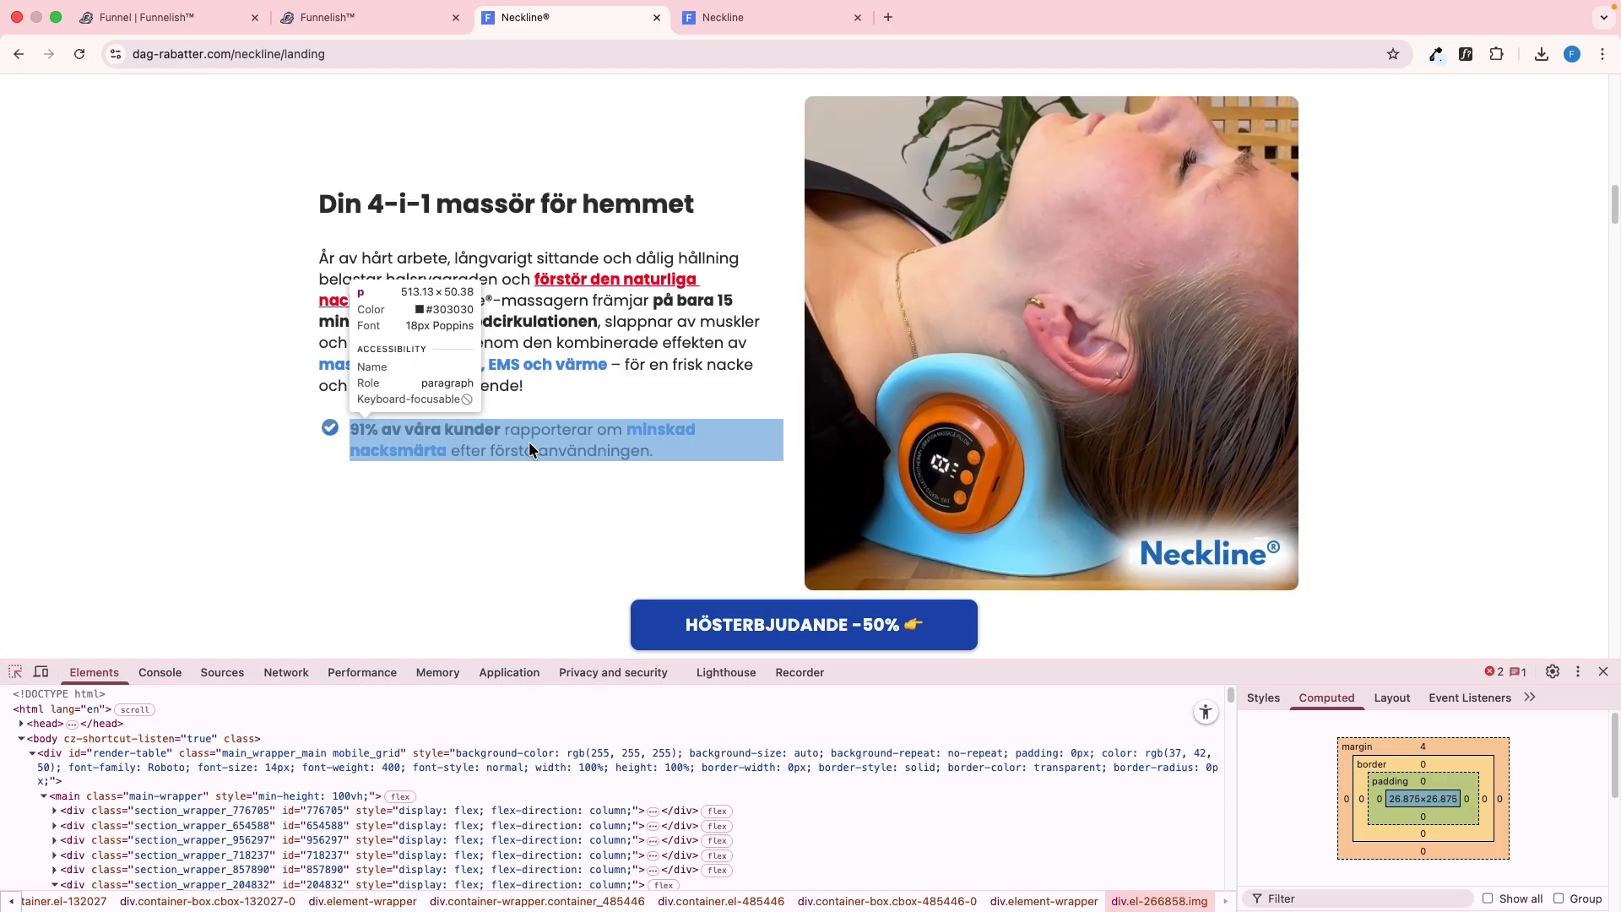
{"action": "left_click", "coordinate": [529, 461]}
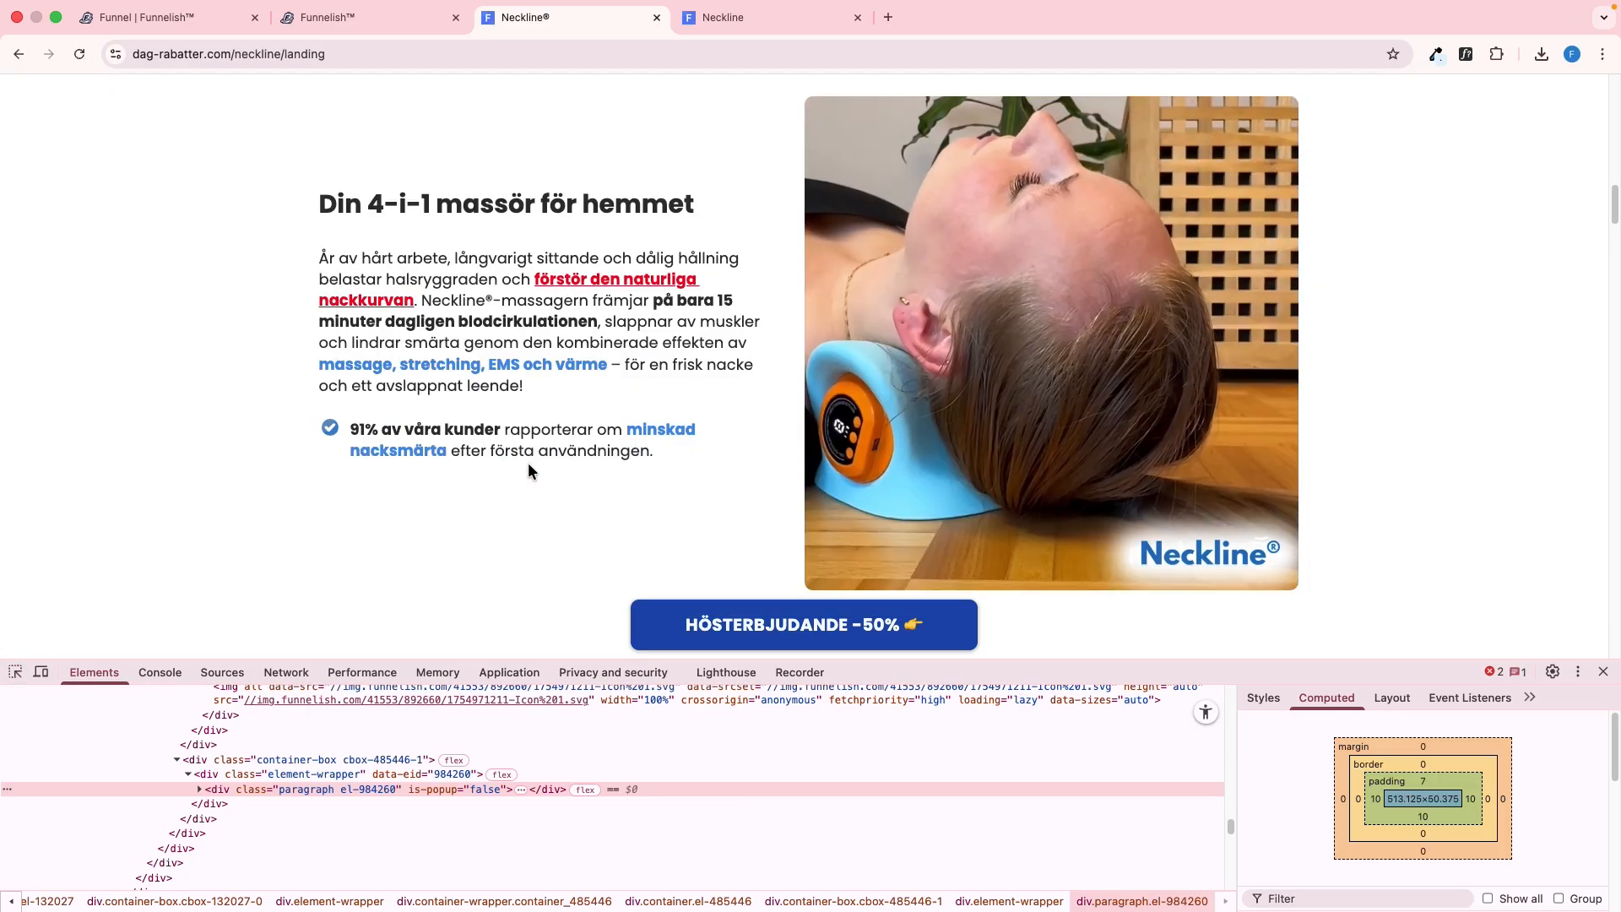
Fill the row's second box with a left-aligned paragraph holding the copied text, with 7 px top padding and 10 px on the other sides
{"action": "key", "text": "ctrl+shift+Tab"}
{"action": "left_click", "coordinate": [825, 532]}
{"action": "scroll", "coordinate": [970, 524], "scroll_direction": "up", "scroll_amount": 8}
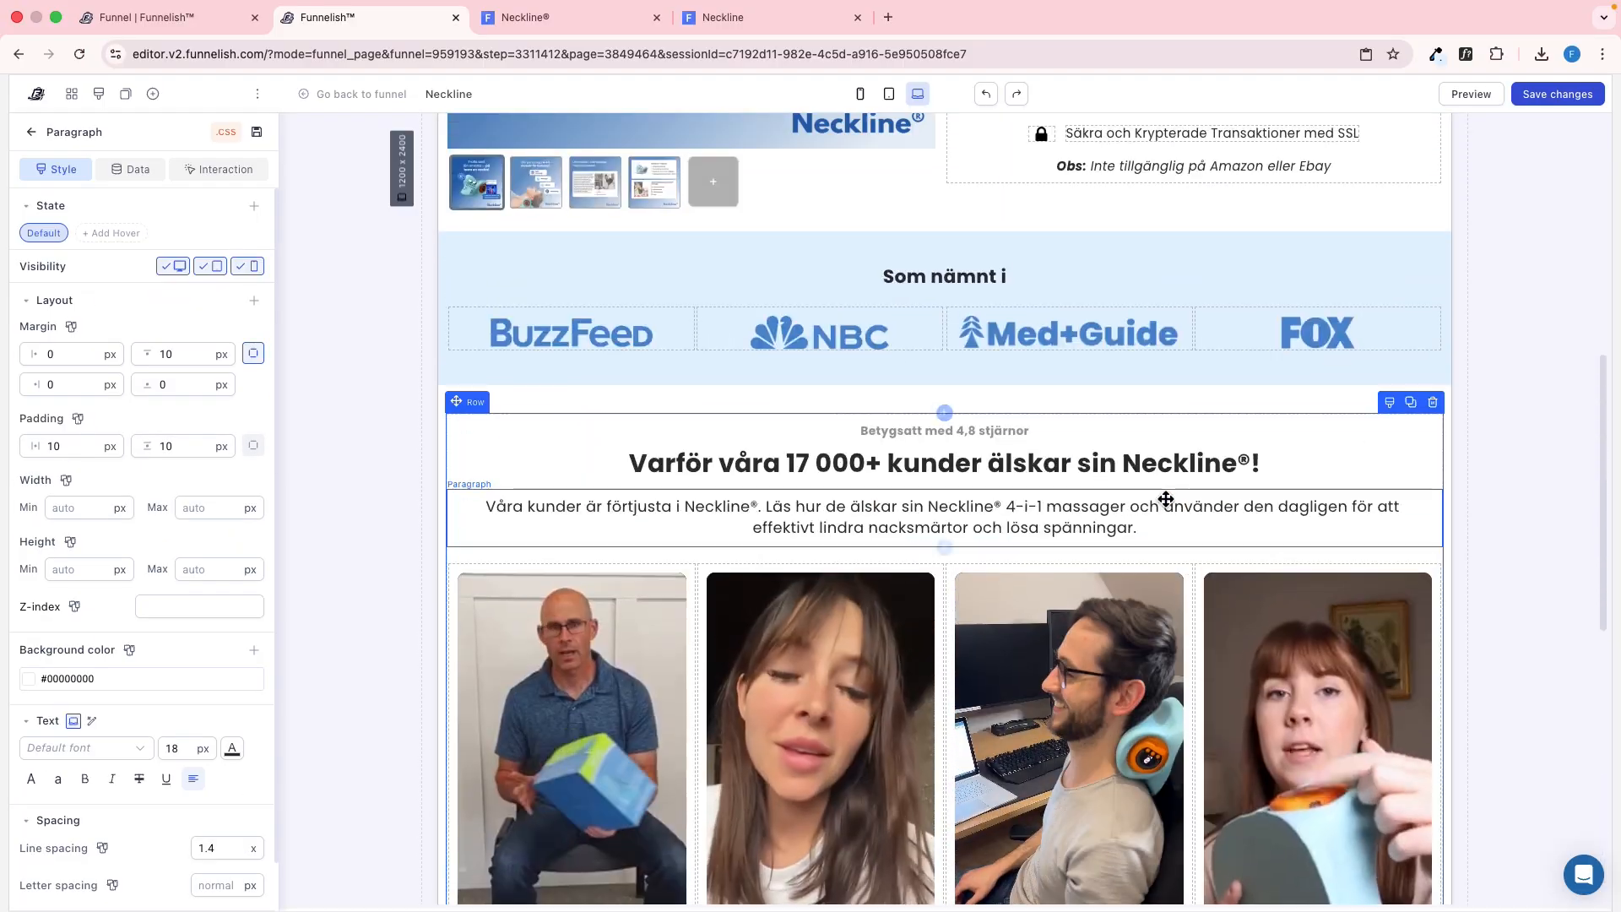
{"action": "left_click_drag", "start_coordinate": [1123, 524], "coordinate": [662, 644]}
{"action": "triple_click", "coordinate": [662, 645]}
{"action": "type", "text": "91% av våra kunder rapporterar om minskad nacksmärta efter första användningen."}
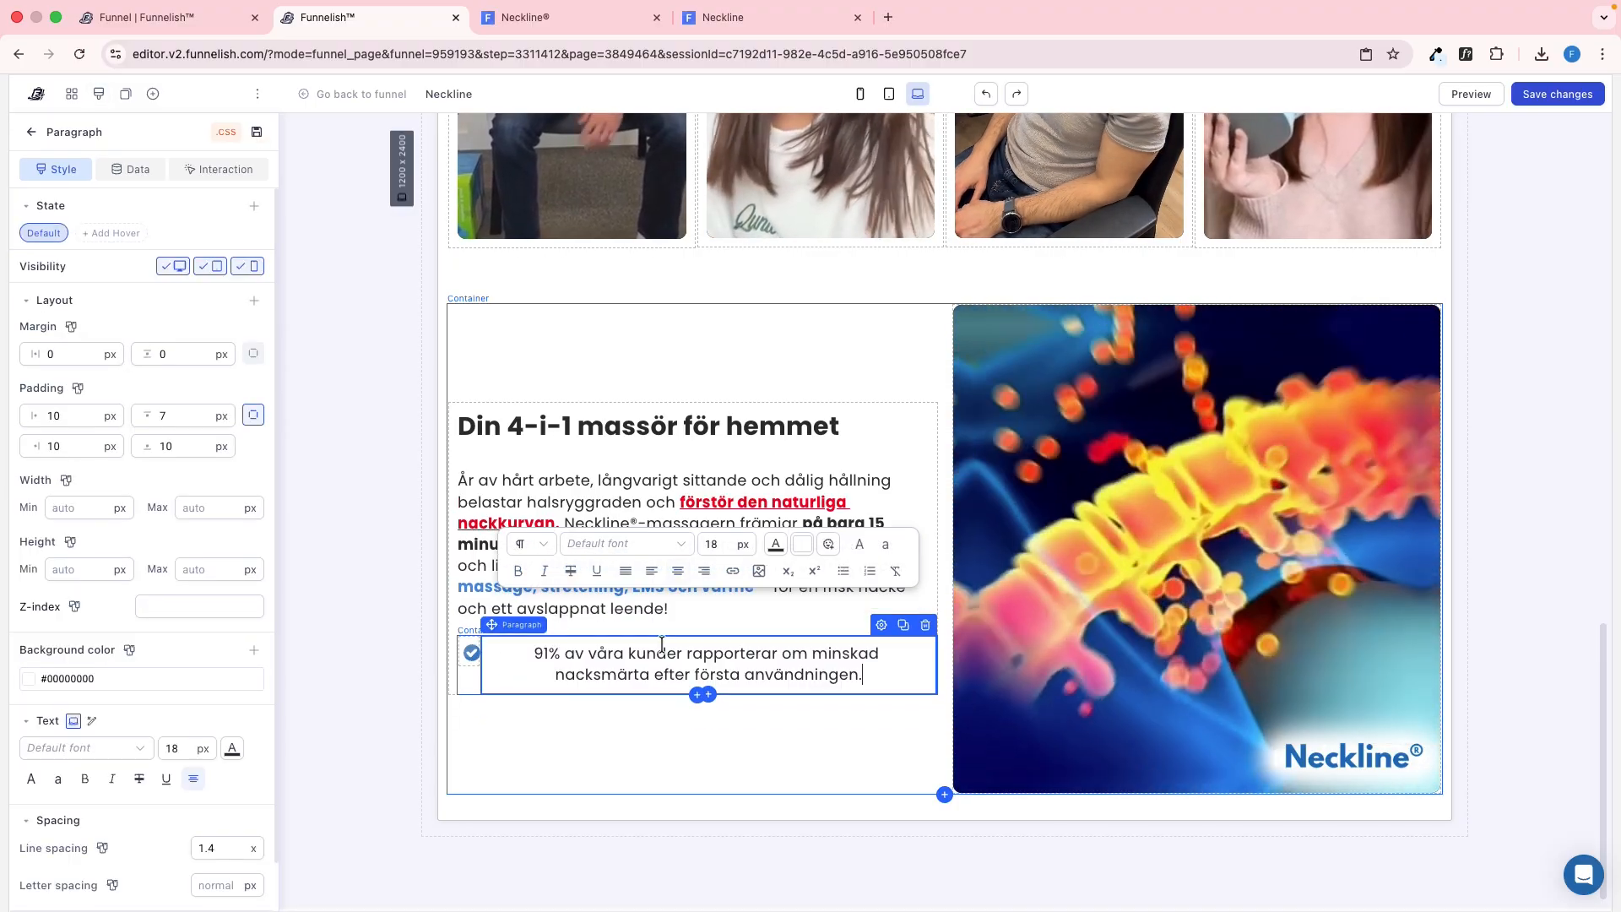
{"action": "left_click", "coordinate": [651, 571]}
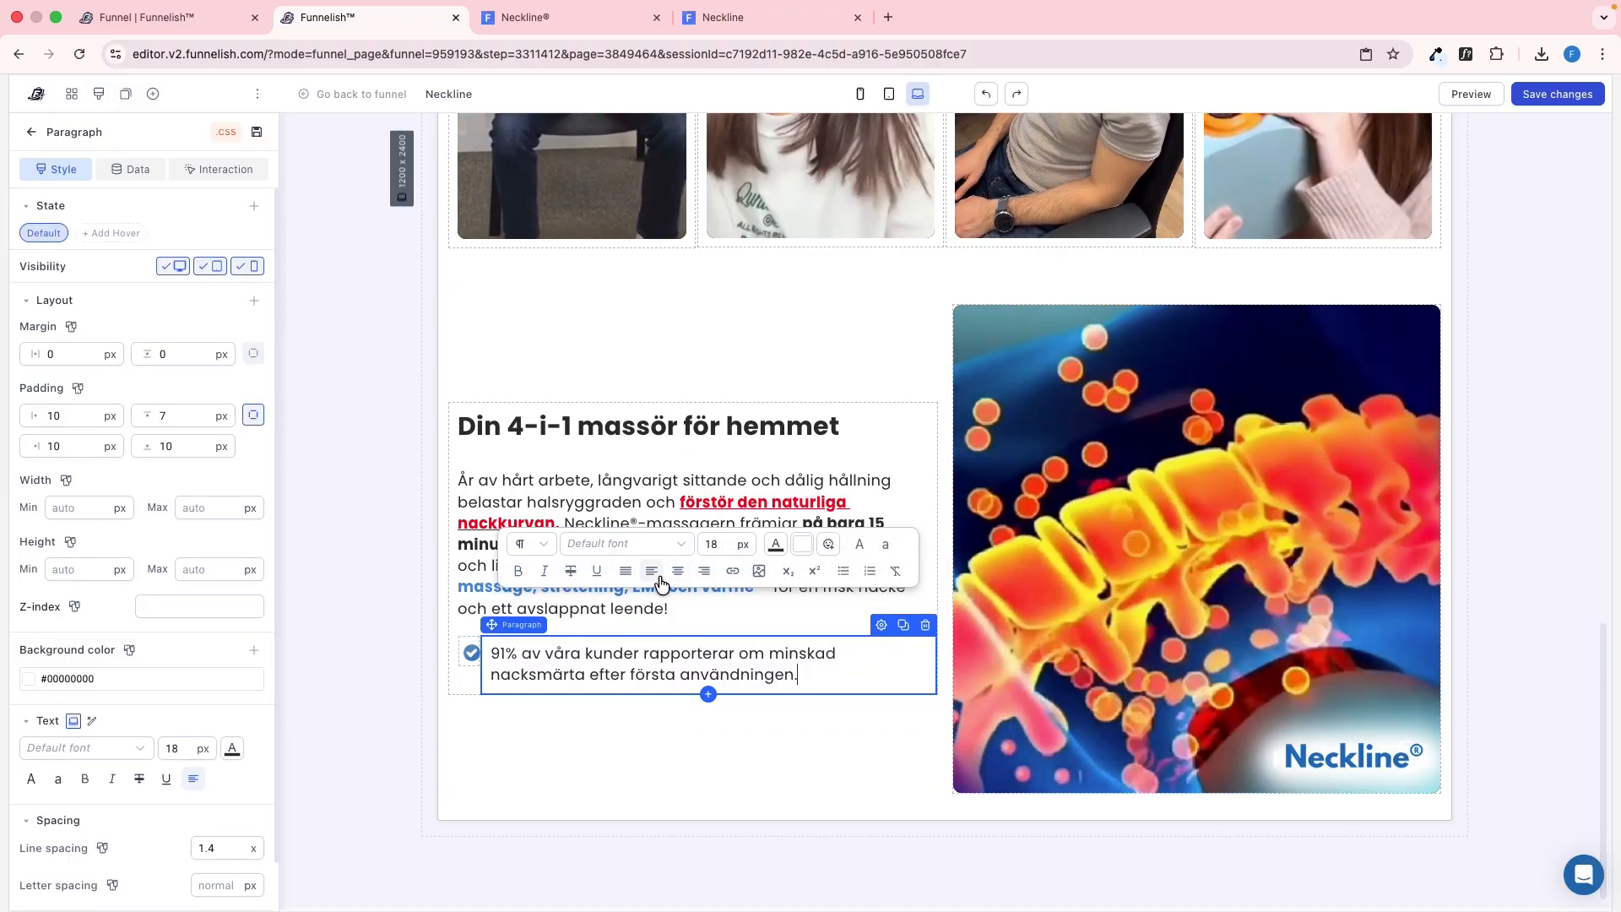
Look up the font weight and color of the reference's "minskad nacksmärta" text with WhatFont
{"action": "key", "text": "ctrl+Tab"}
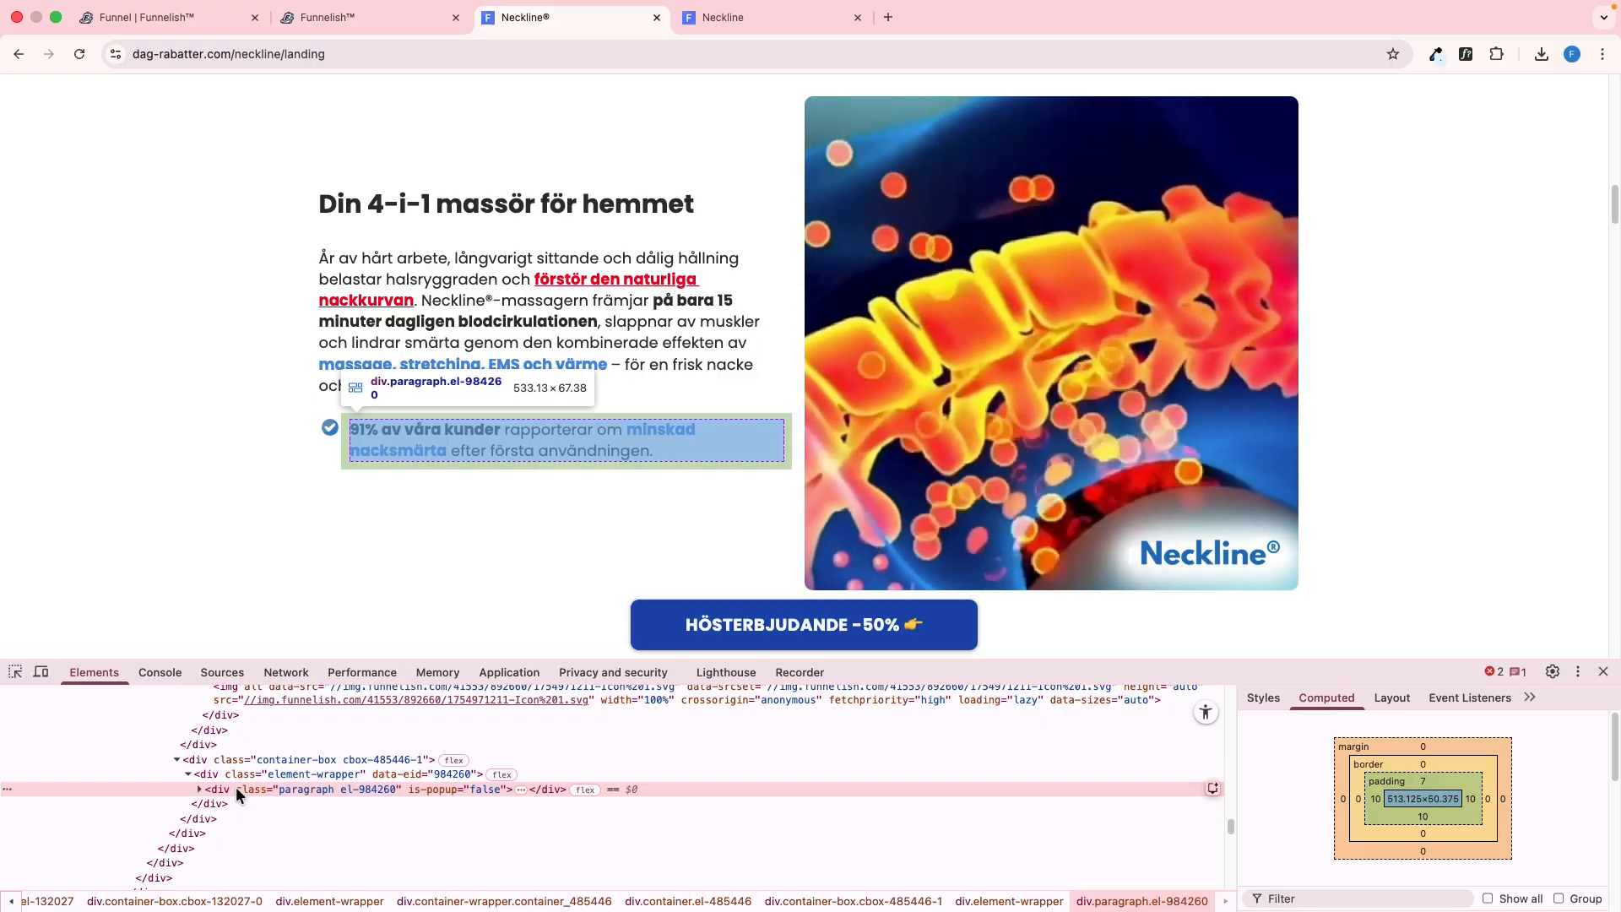
{"action": "left_click", "coordinate": [1468, 54]}
{"action": "left_click", "coordinate": [688, 426]}
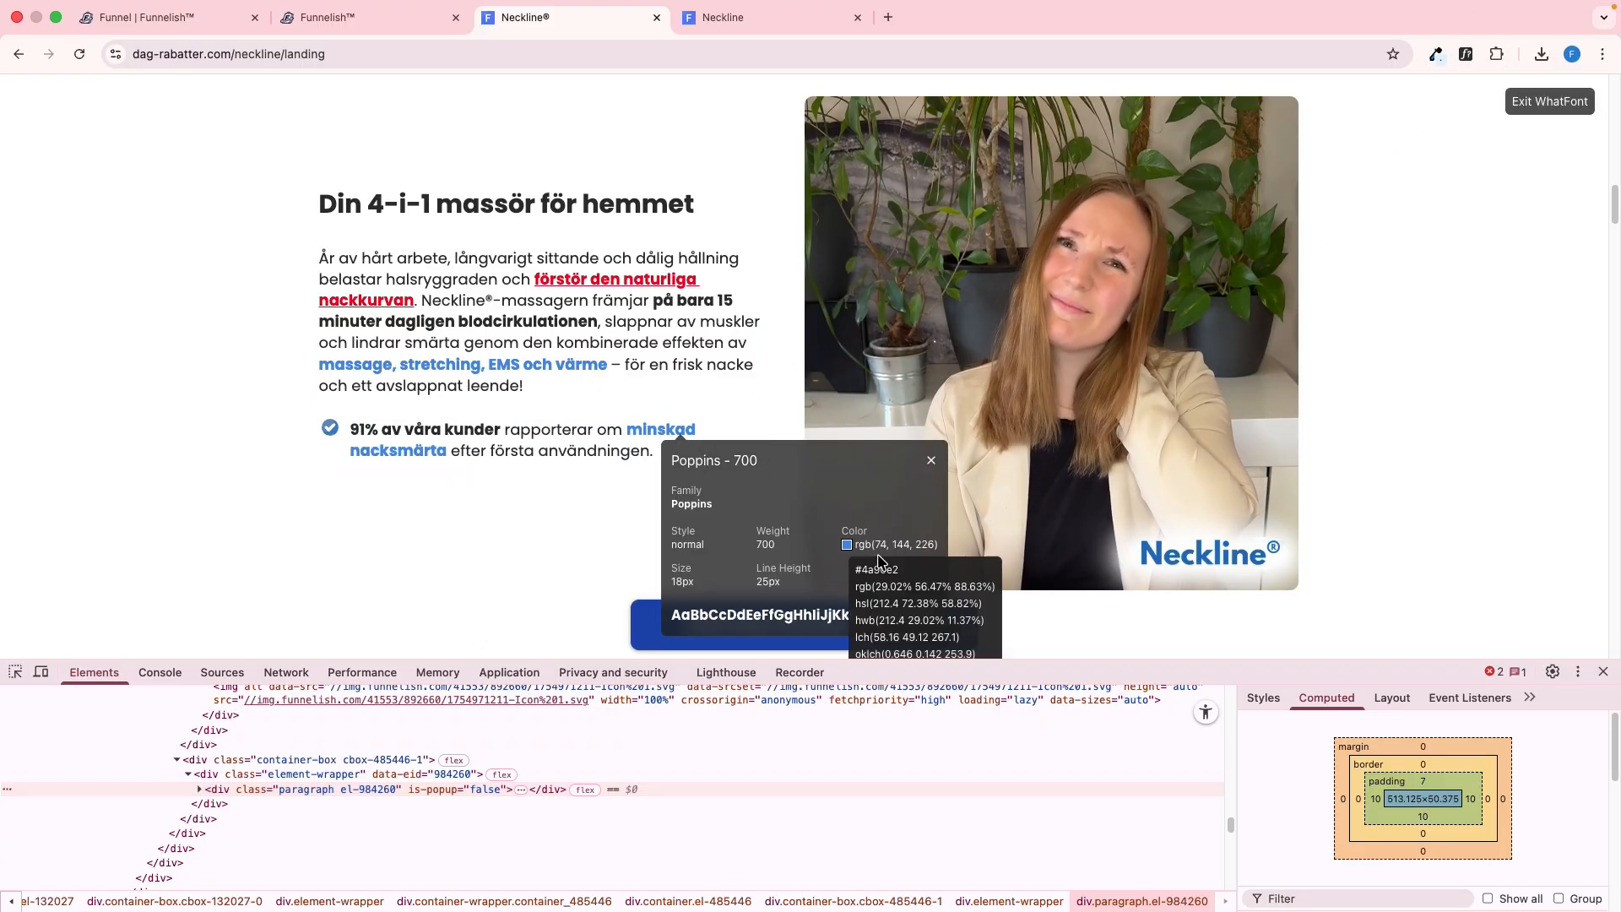
{"action": "double_click", "coordinate": [873, 571]}
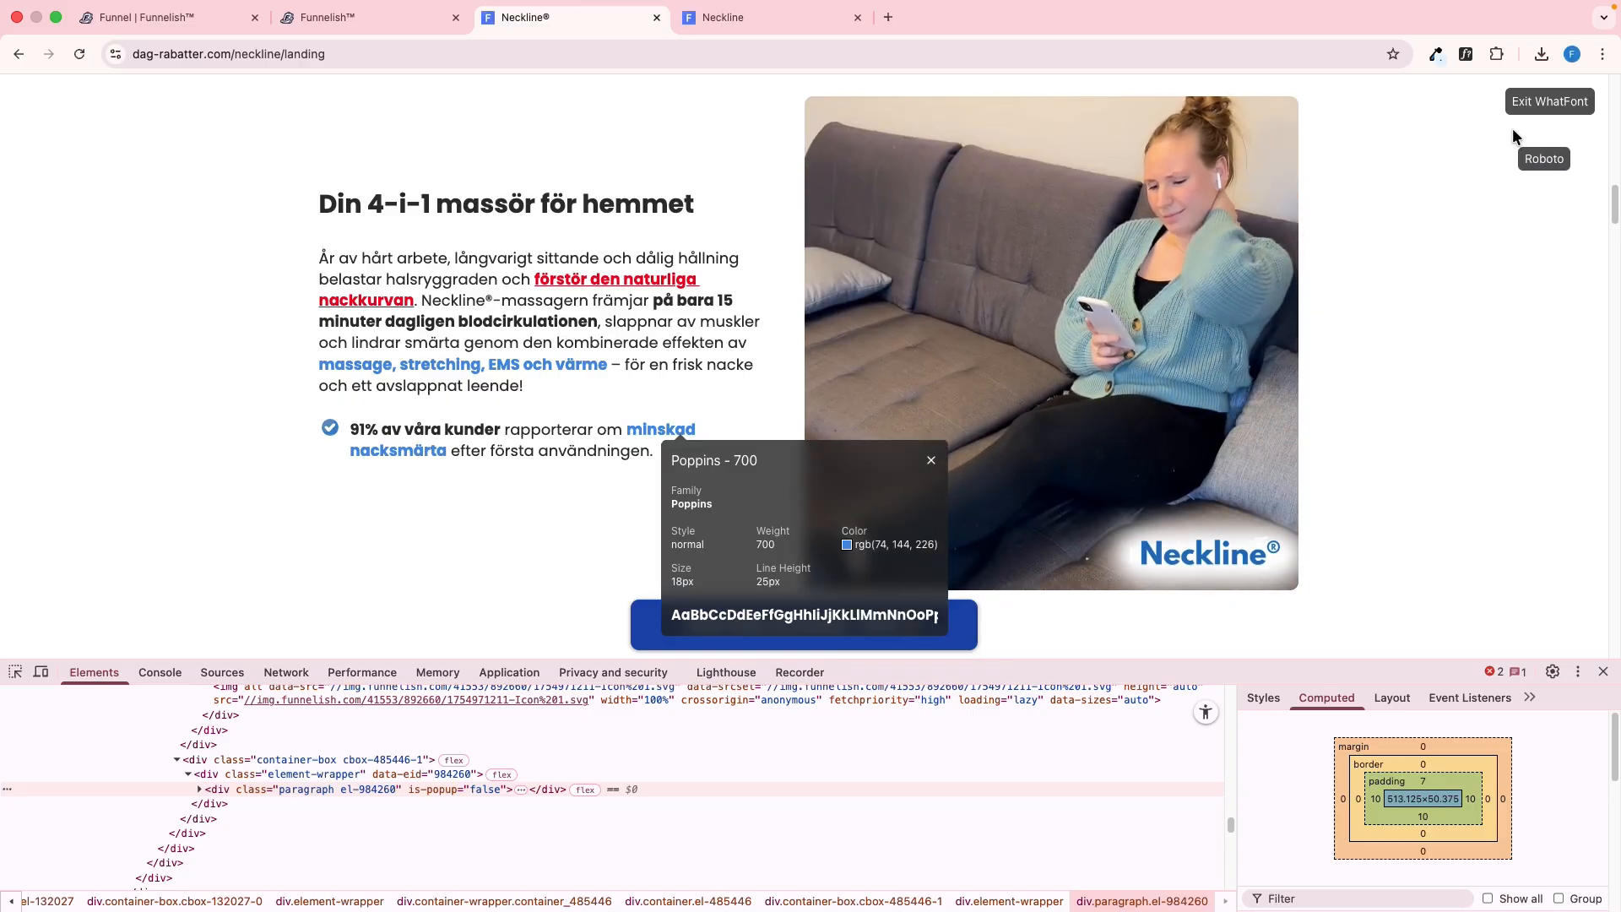
{"action": "left_click", "coordinate": [1528, 102]}
Make "91% av våra kunder" bold and "minskad nacksmärta" bold with the reference blue #4a90e2
{"action": "key", "text": "ctrl+shift+Tab"}
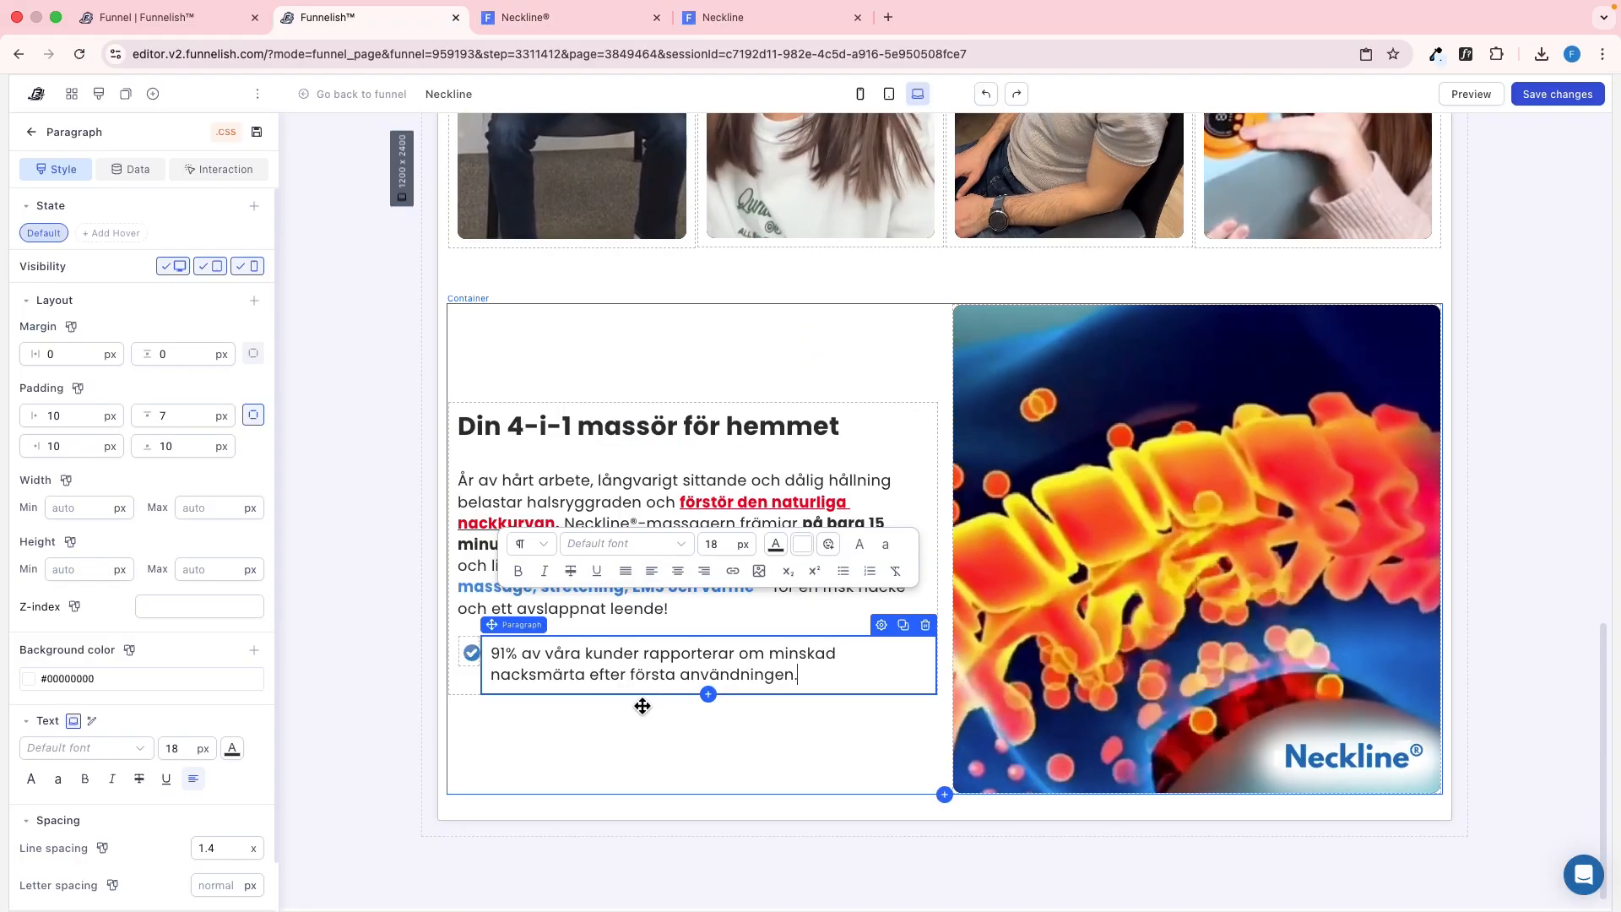
{"action": "left_click_drag", "start_coordinate": [639, 650], "coordinate": [490, 653]}
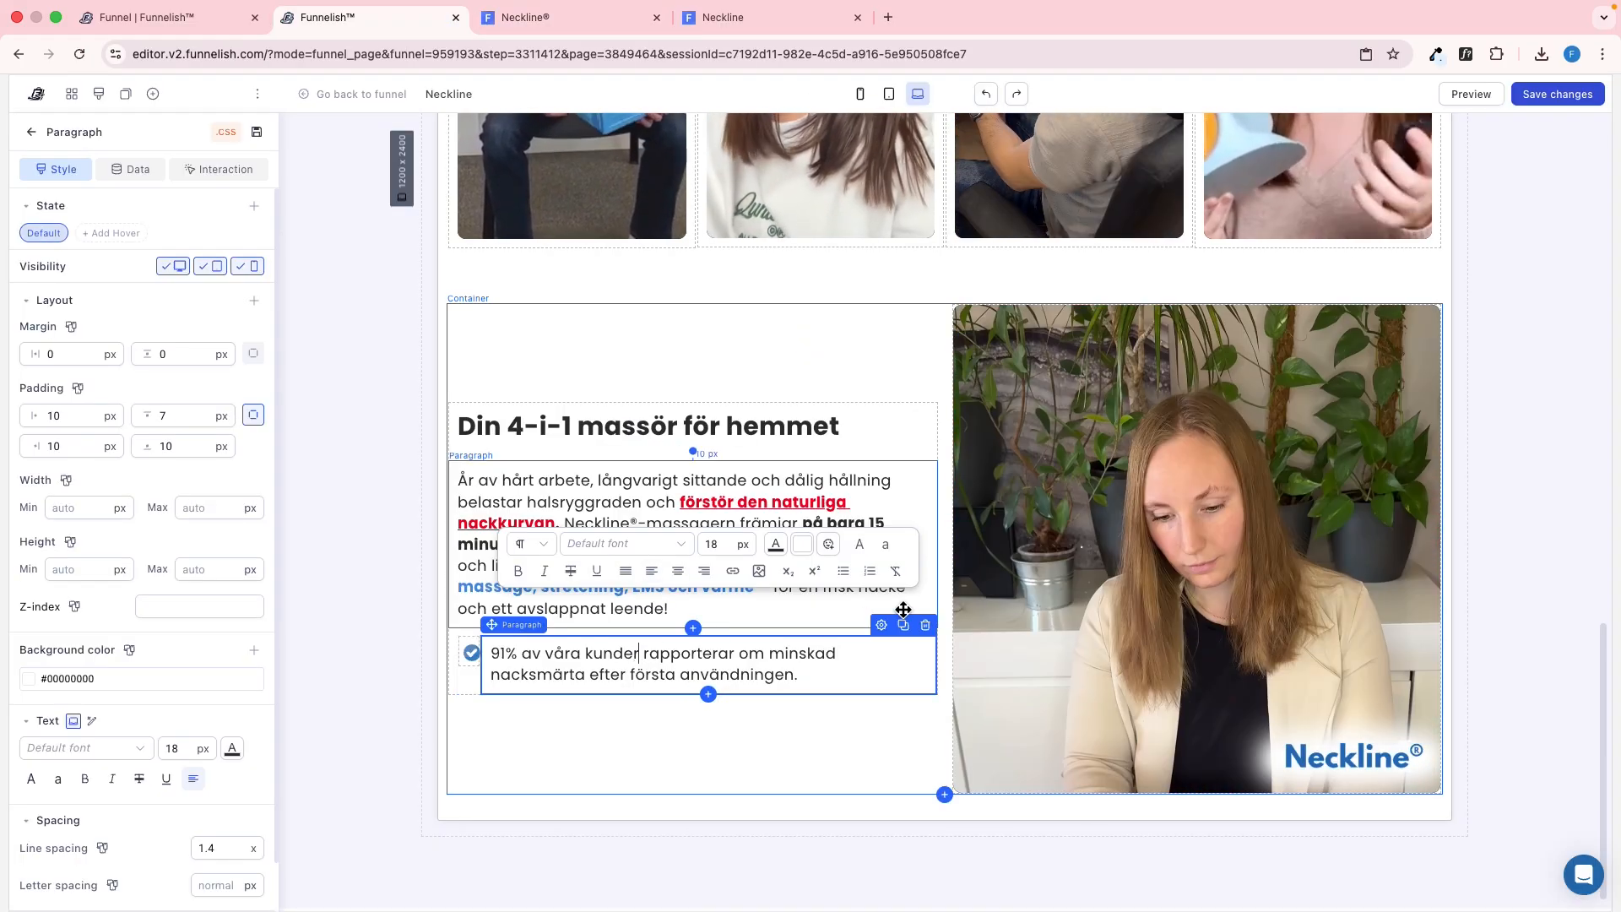
{"action": "key", "text": "ctrl+Tab"}
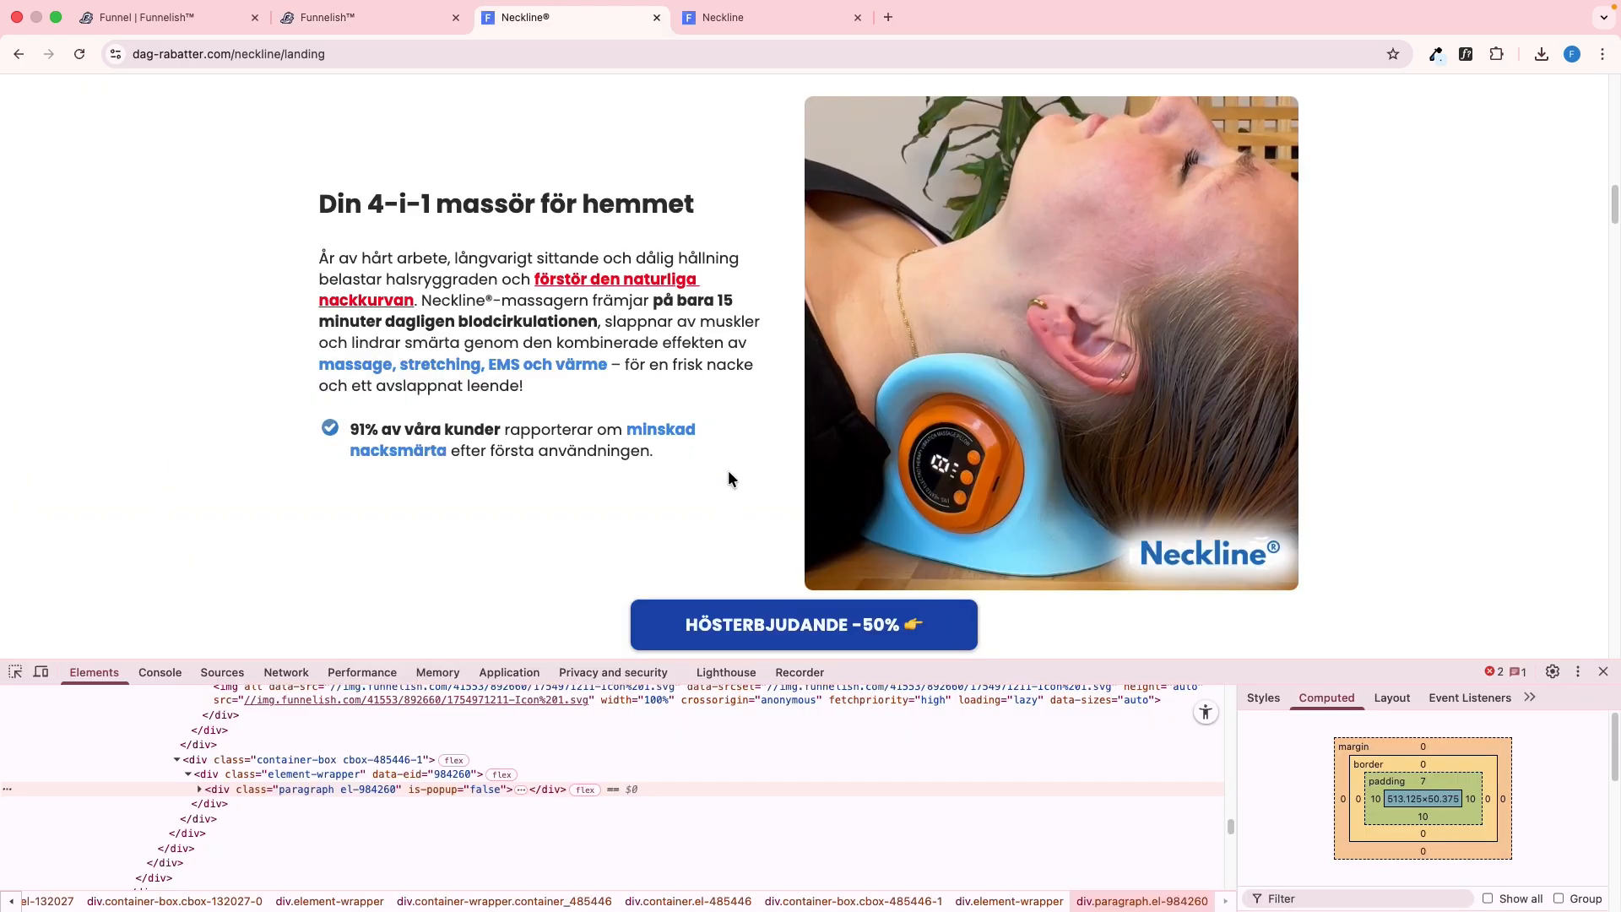
{"action": "key", "text": "ctrl+shift+Tab"}
{"action": "left_click_drag", "start_coordinate": [585, 675], "coordinate": [794, 654]}
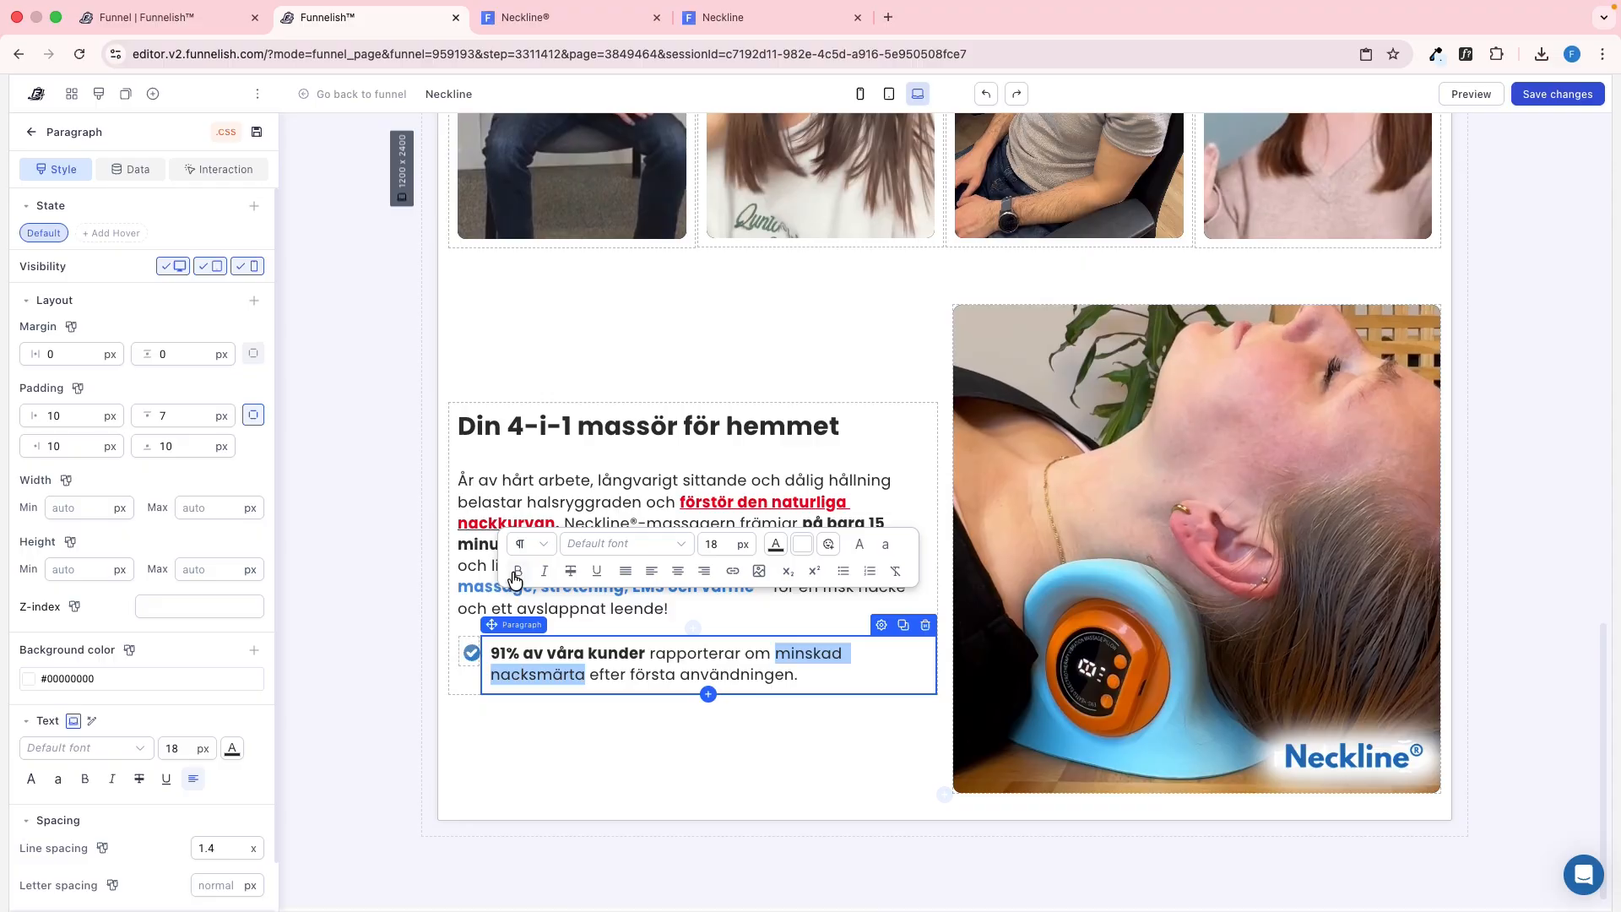
{"action": "left_click", "coordinate": [780, 549]}
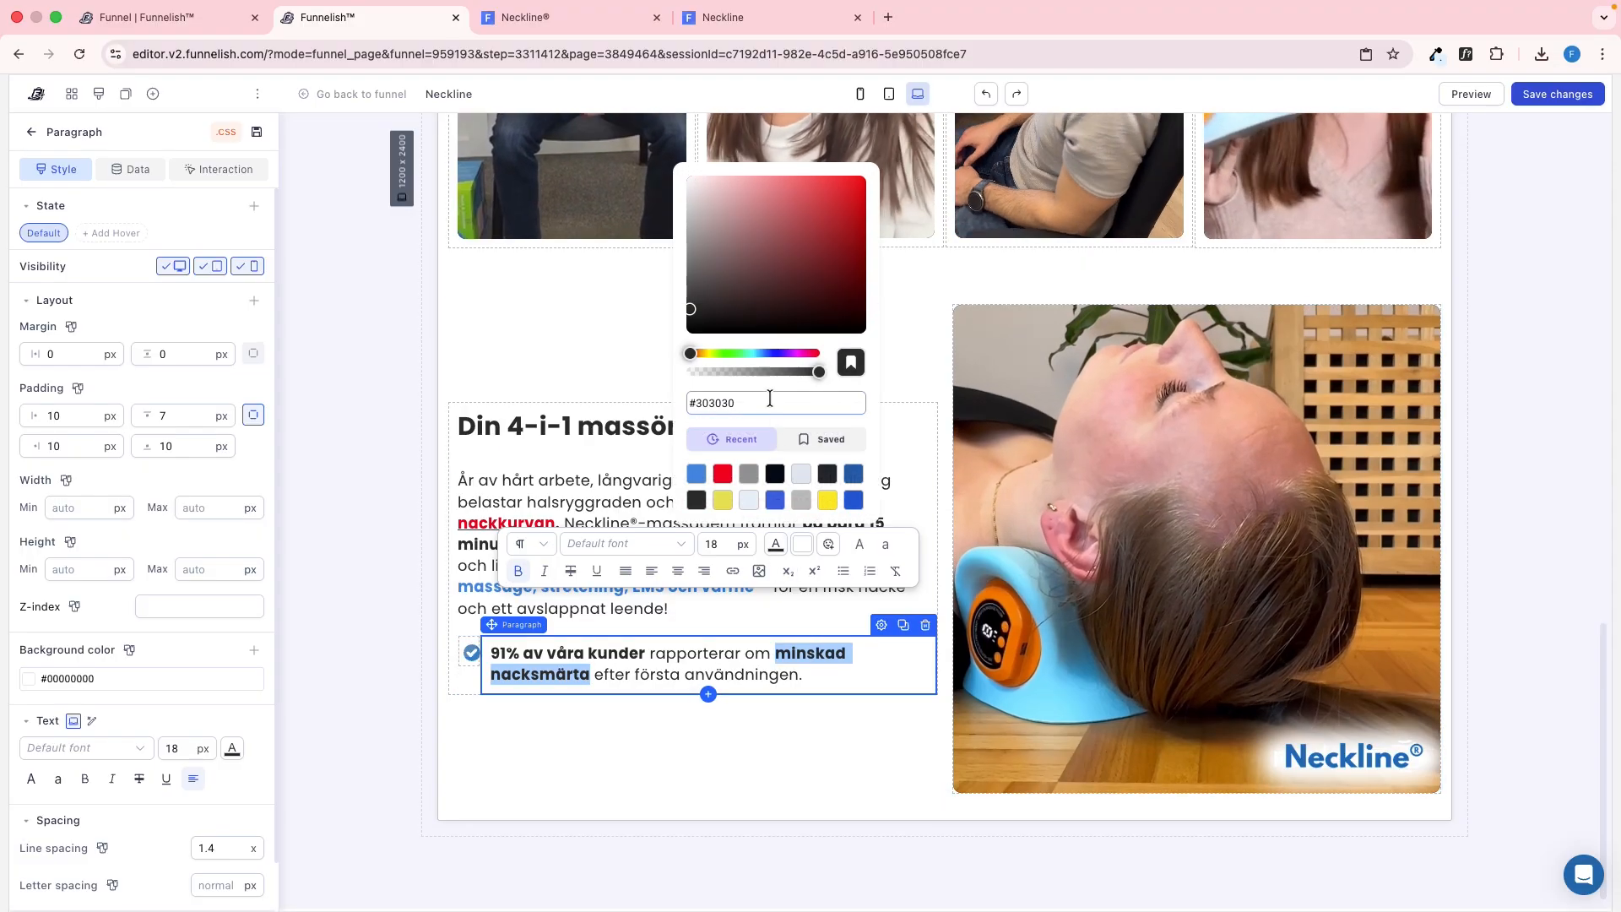
{"action": "left_click", "coordinate": [400, 466]}
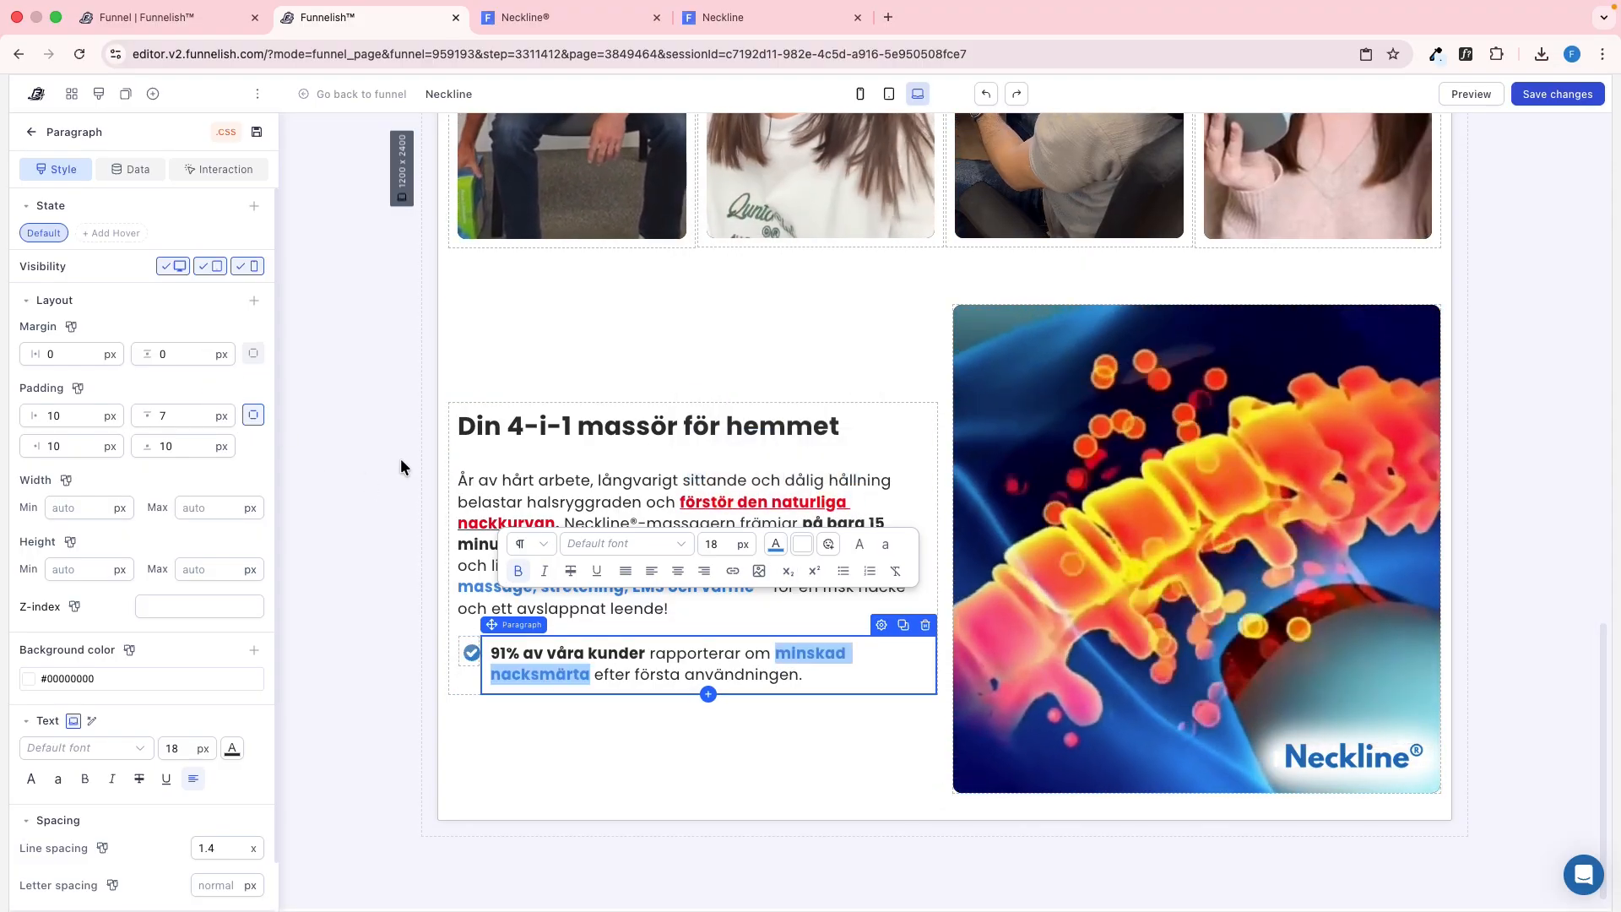
Save the page and review the "Din 4-i-1 massör för hemmet" section in the reloaded preview against the reference page
{"action": "left_click", "coordinate": [396, 396]}
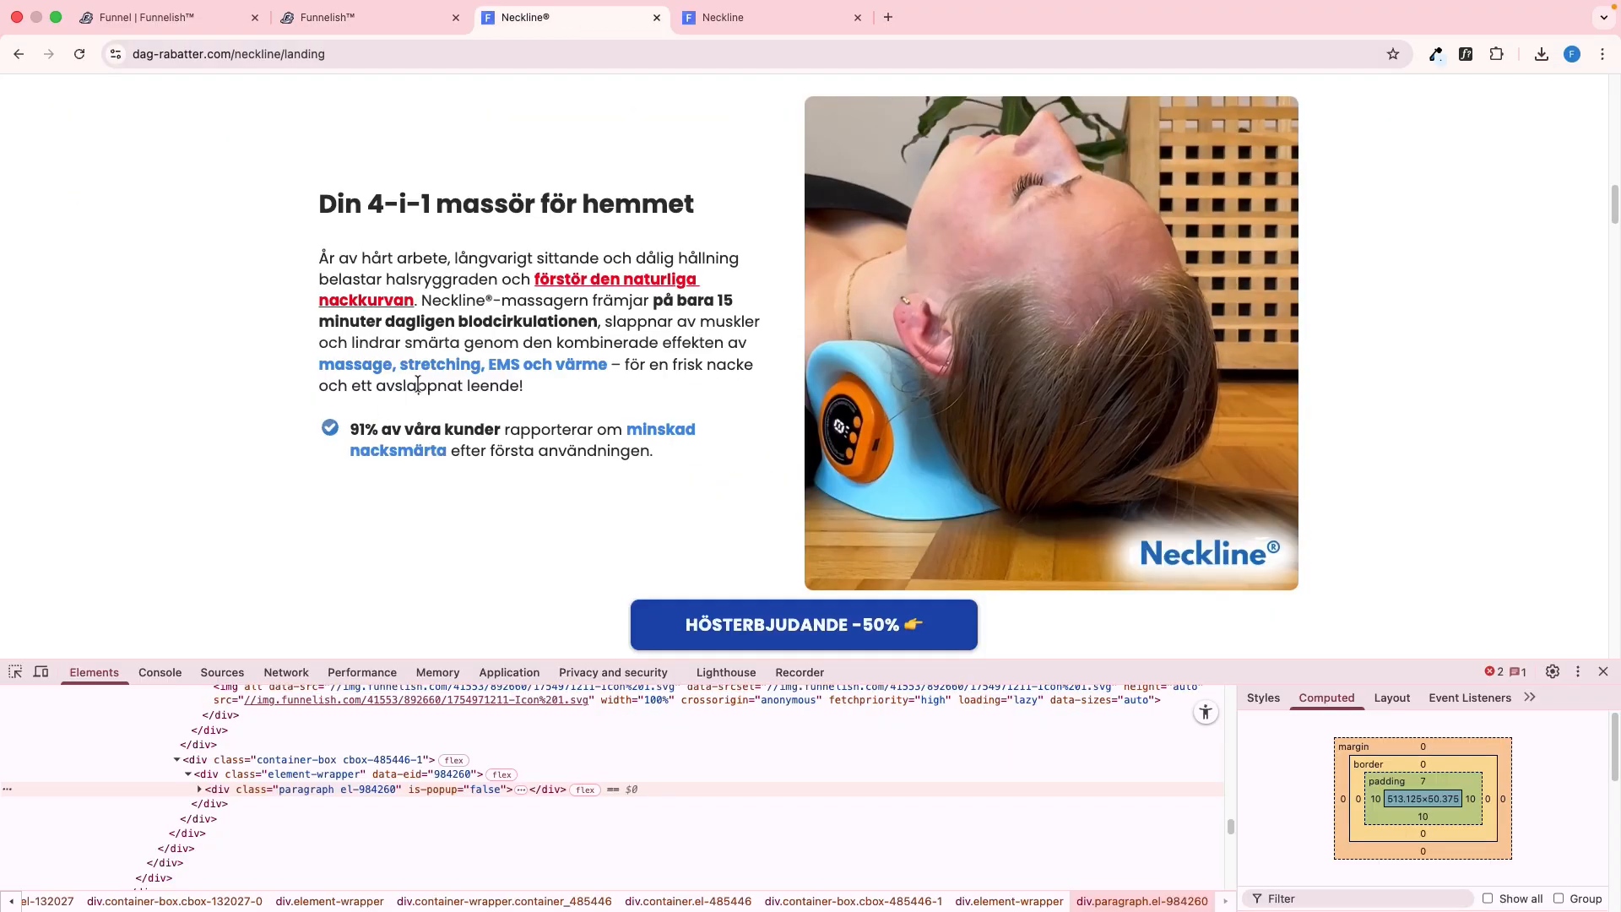
{"action": "scroll", "coordinate": [589, 383], "scroll_direction": "down", "scroll_amount": 4}
{"action": "scroll", "coordinate": [590, 383], "scroll_direction": "up", "scroll_amount": 8}
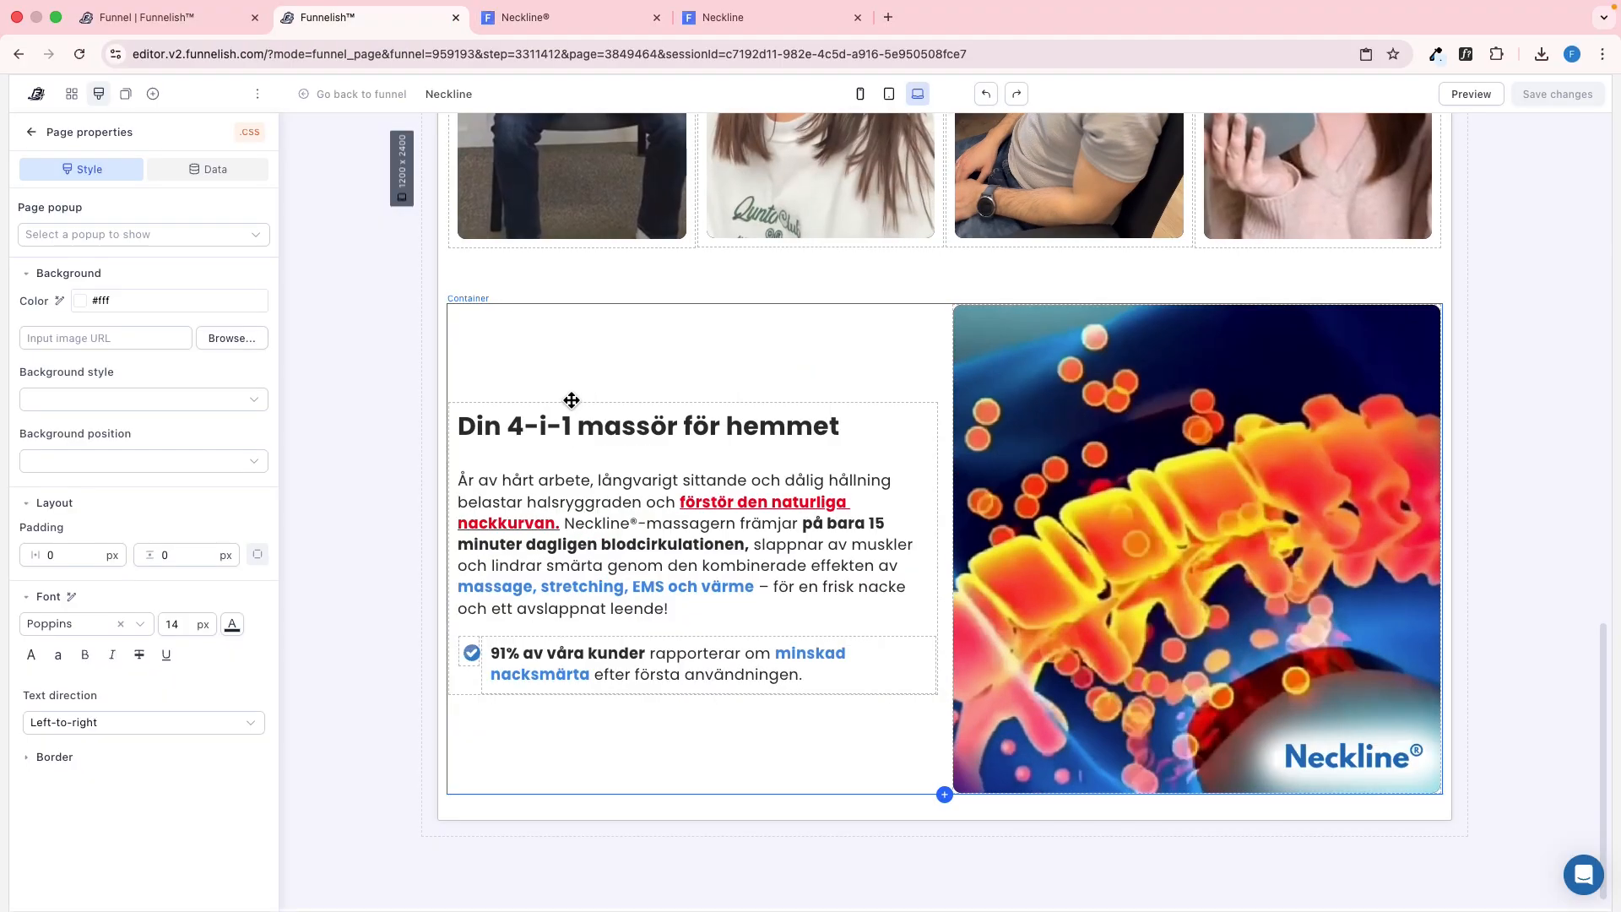
{"action": "key", "text": "ctrl+Tab"}
{"action": "key", "text": "ctrl+Tab"}
{"action": "key", "text": "super+r"}
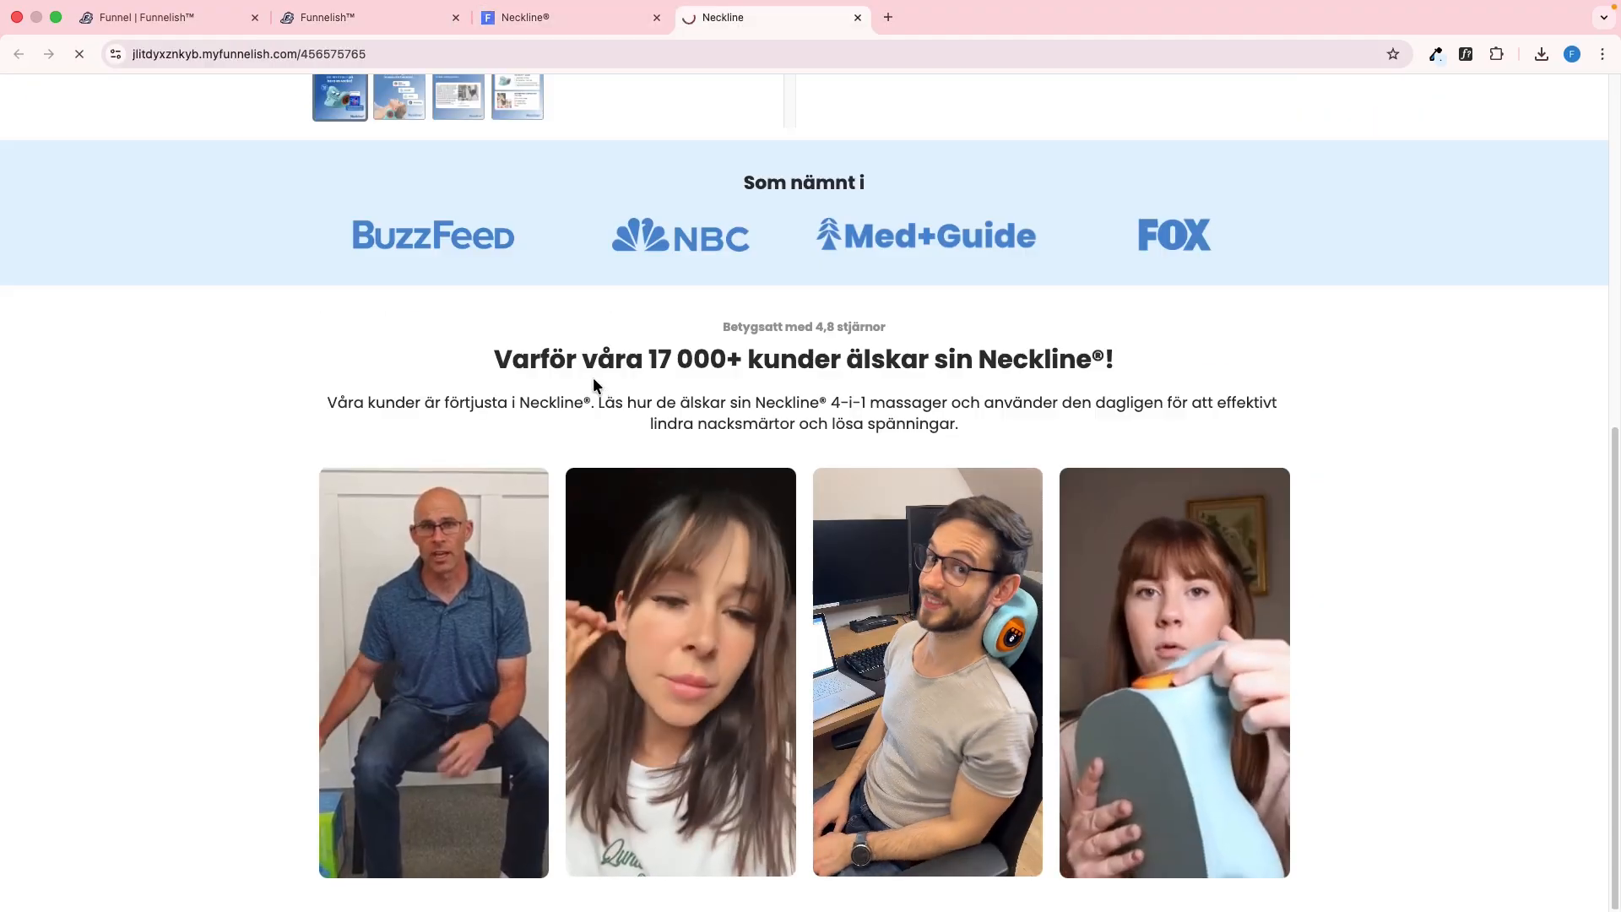
{"action": "scroll", "coordinate": [579, 382], "scroll_direction": "down", "scroll_amount": 6}
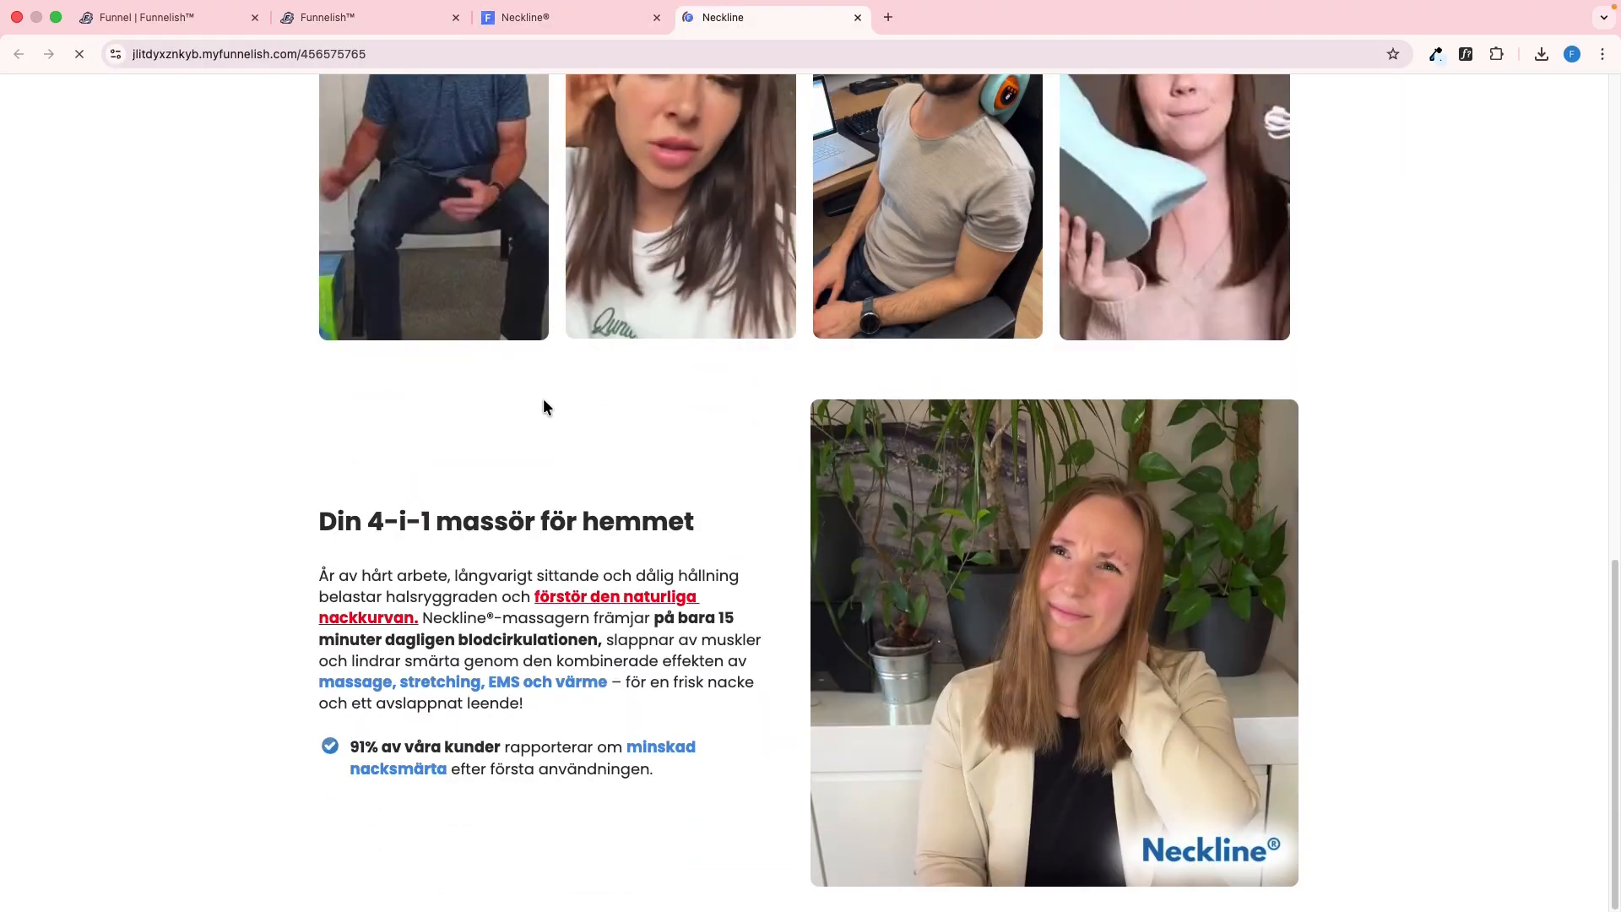
{"action": "scroll", "coordinate": [675, 463], "scroll_direction": "up", "scroll_amount": 11}
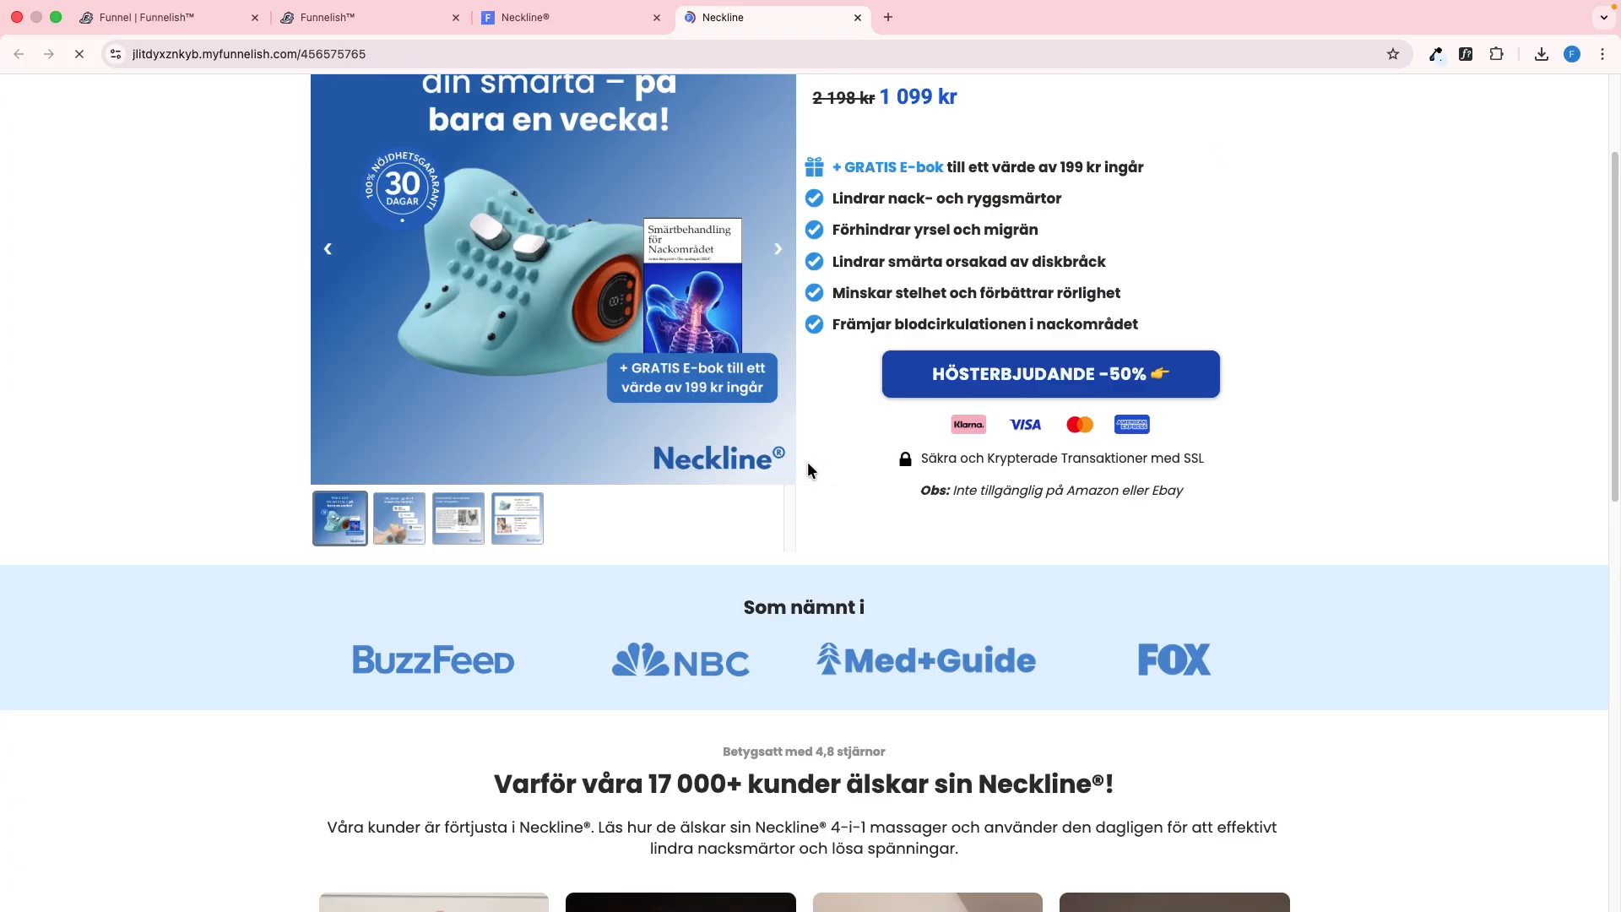
{"action": "scroll", "coordinate": [807, 462], "scroll_direction": "down", "scroll_amount": 5}
{"action": "scroll", "coordinate": [741, 493], "scroll_direction": "down", "scroll_amount": 6}
{"action": "key", "text": "ctrl+shift+Tab"}
{"action": "key", "text": "ctrl+shift+Tab"}
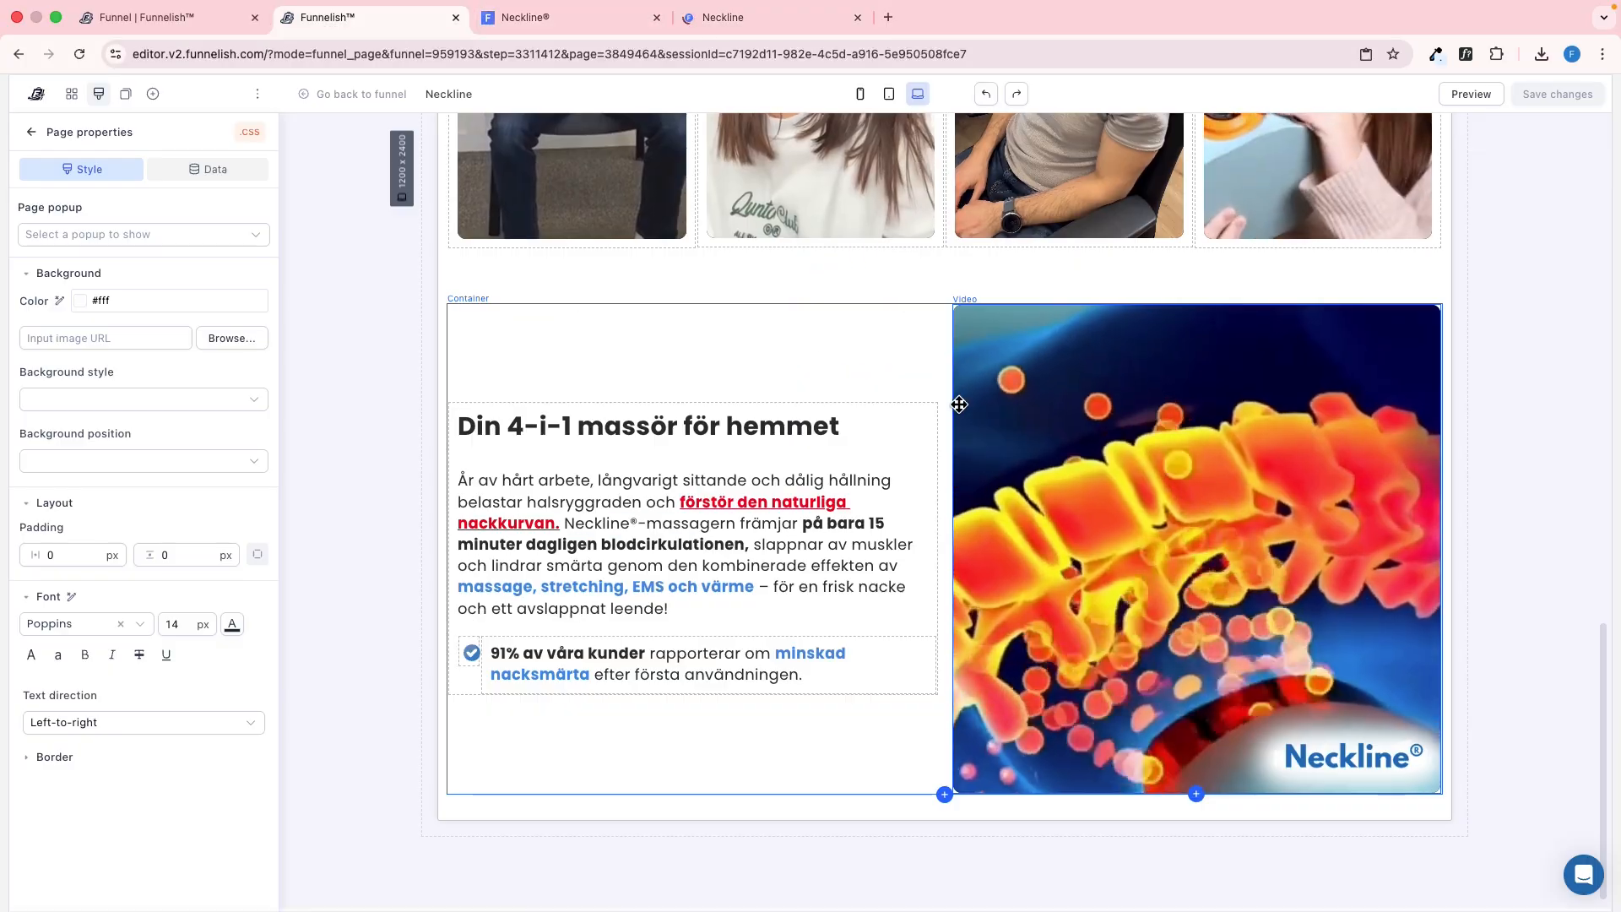
In the tablet view, set the four-video customer container's orientation to Horizontal
{"action": "left_click", "coordinate": [889, 94]}
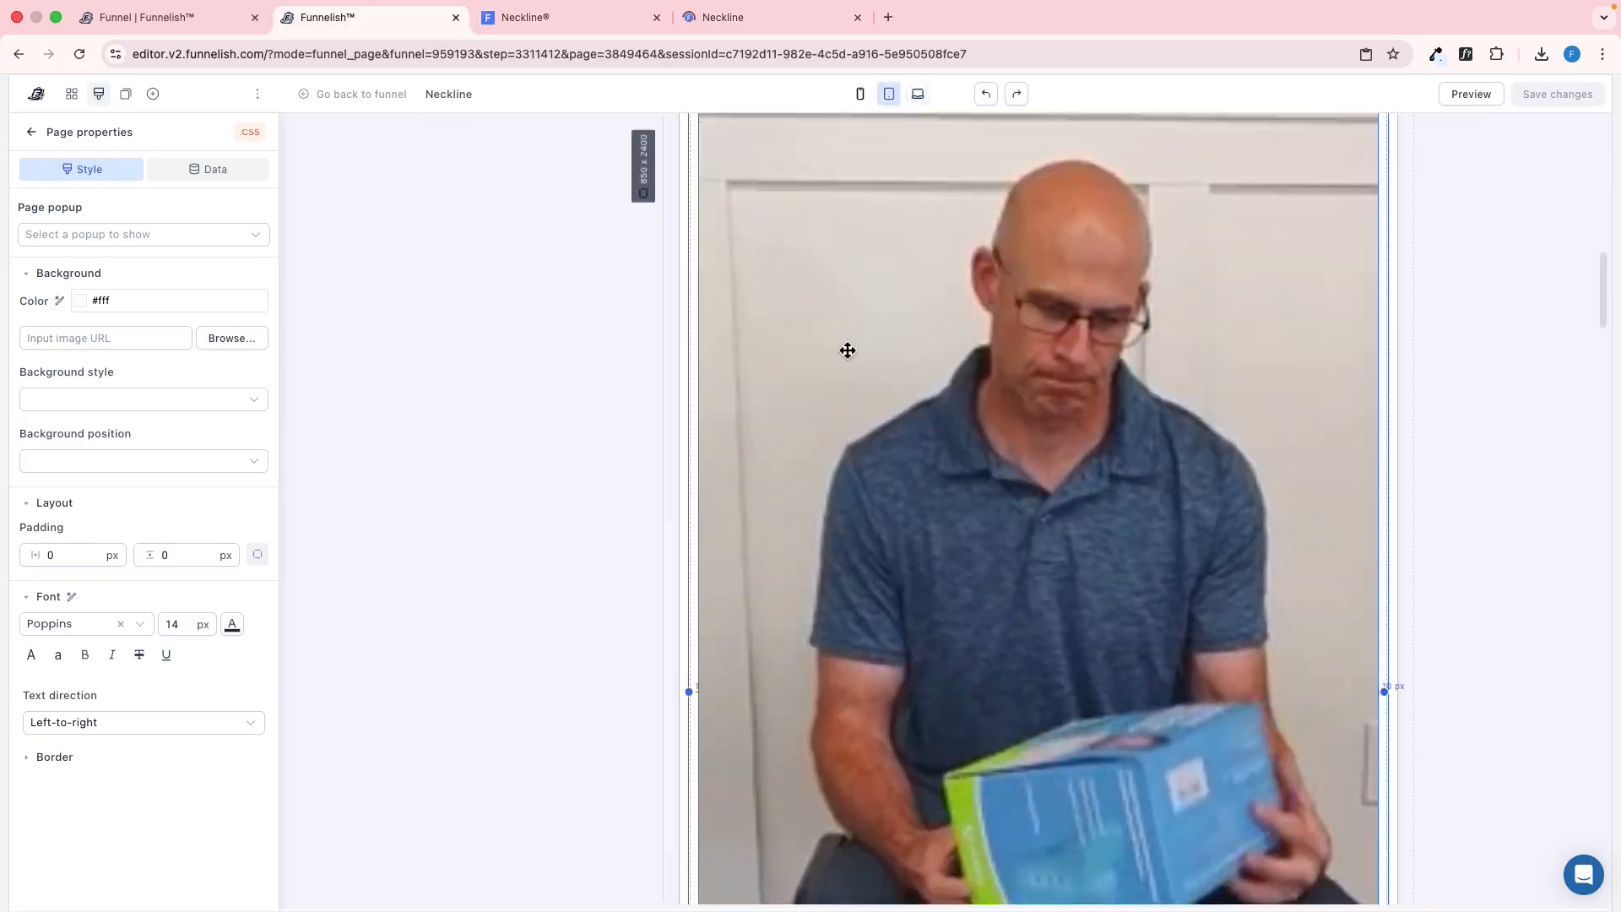
{"action": "scroll", "coordinate": [913, 516], "scroll_direction": "down", "scroll_amount": 10}
{"action": "scroll", "coordinate": [768, 405], "scroll_direction": "up", "scroll_amount": 6}
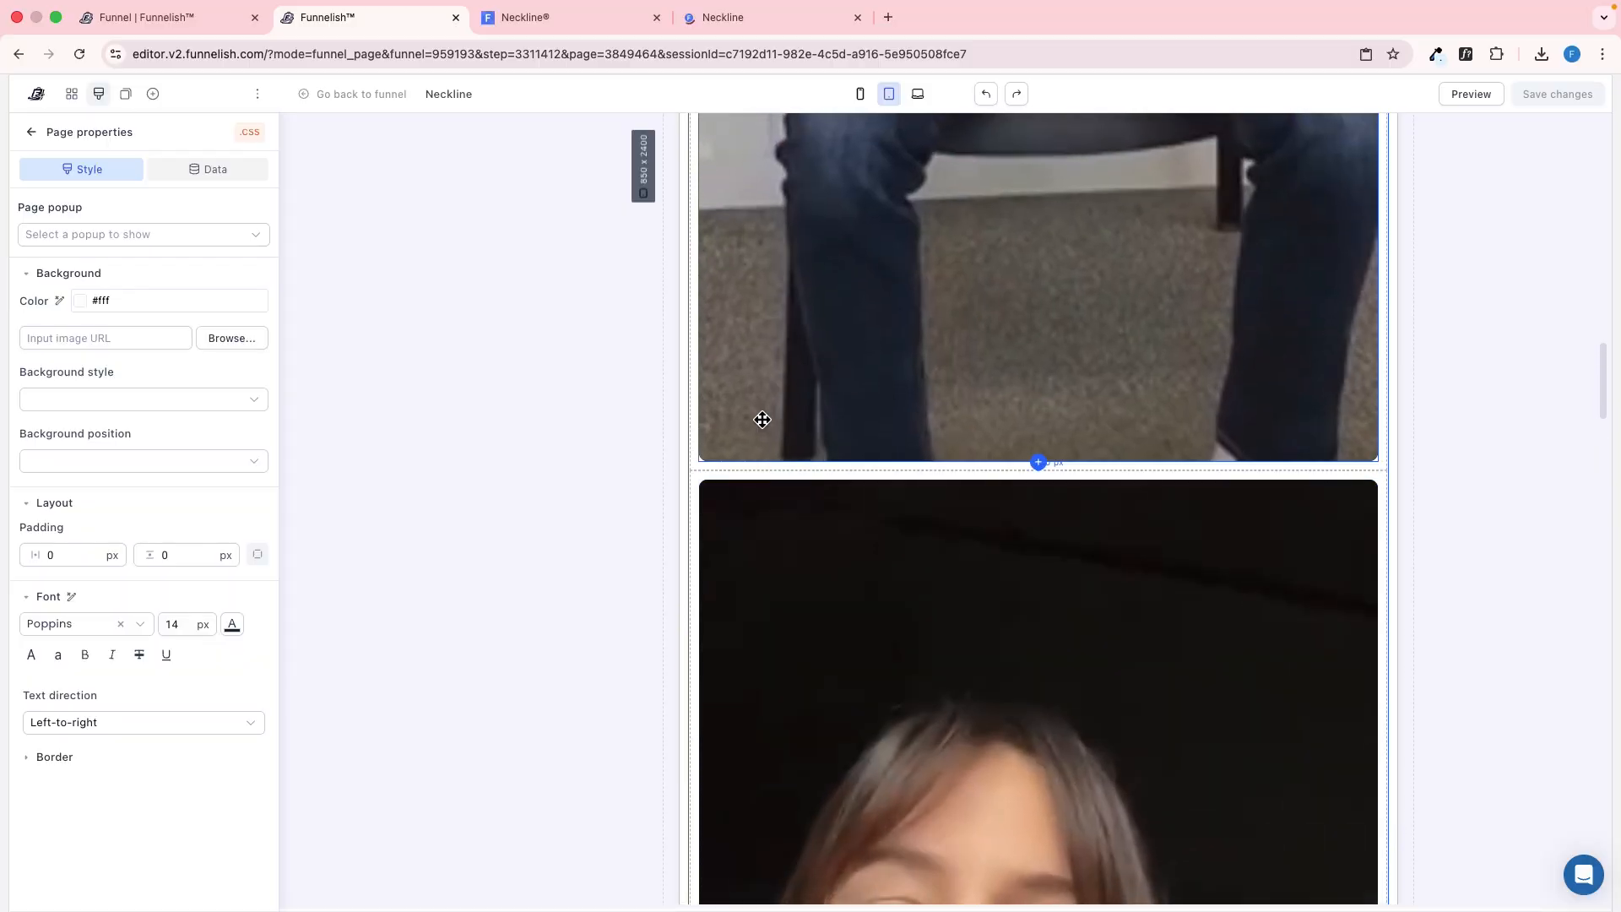
{"action": "left_click", "coordinate": [741, 476]}
{"action": "left_click", "coordinate": [158, 740]}
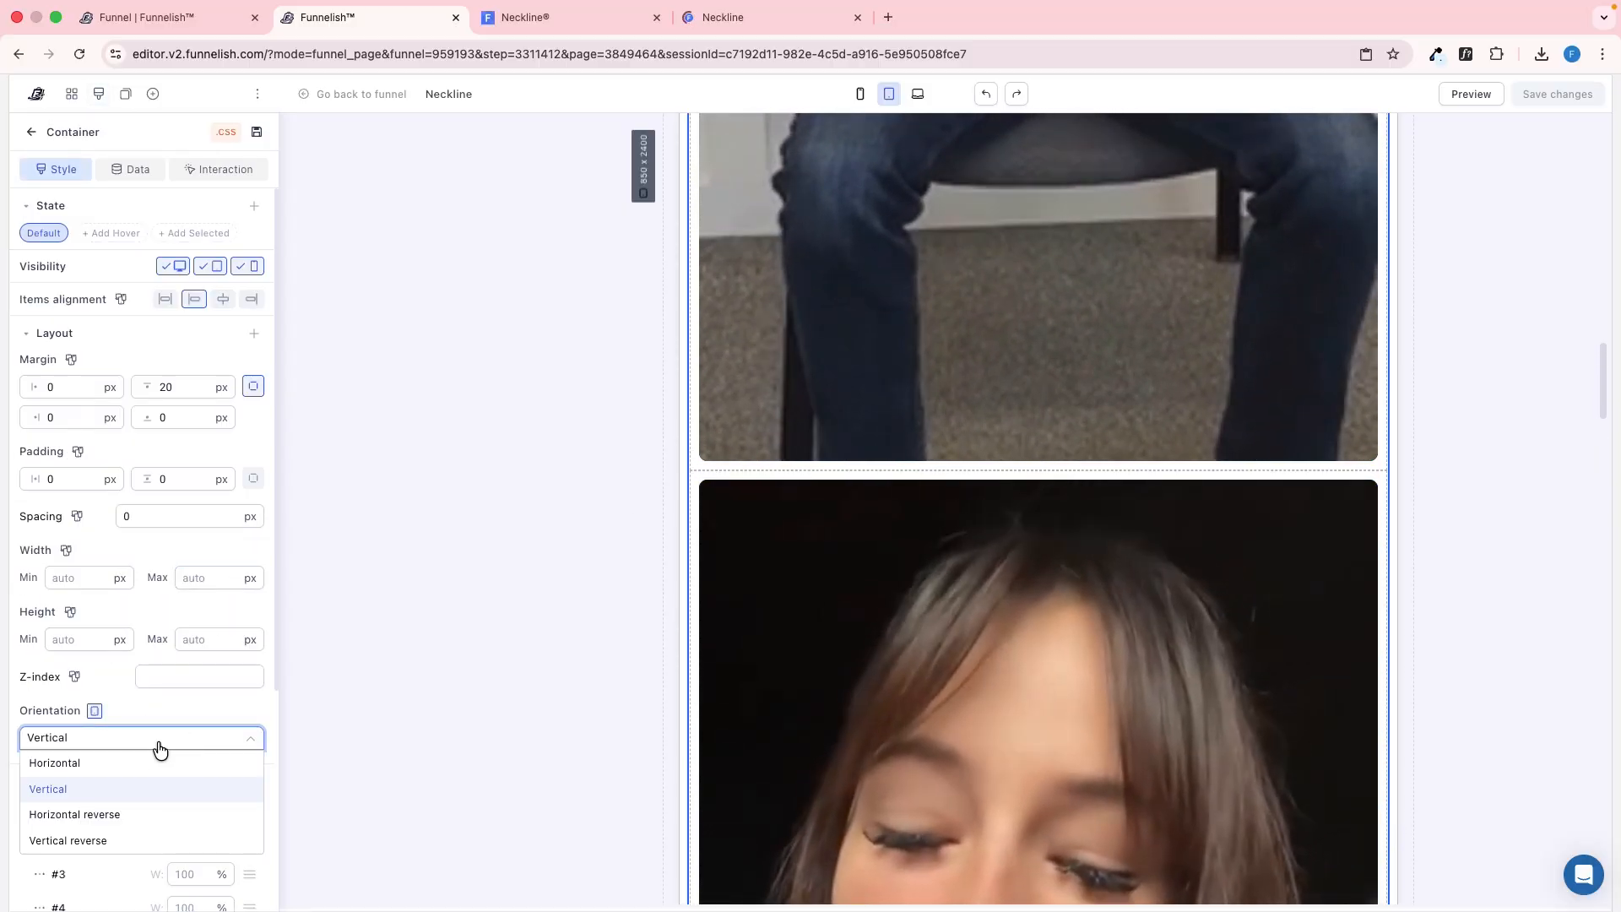
{"action": "left_click", "coordinate": [152, 762]}
{"action": "scroll", "coordinate": [904, 597], "scroll_direction": "up", "scroll_amount": 8}
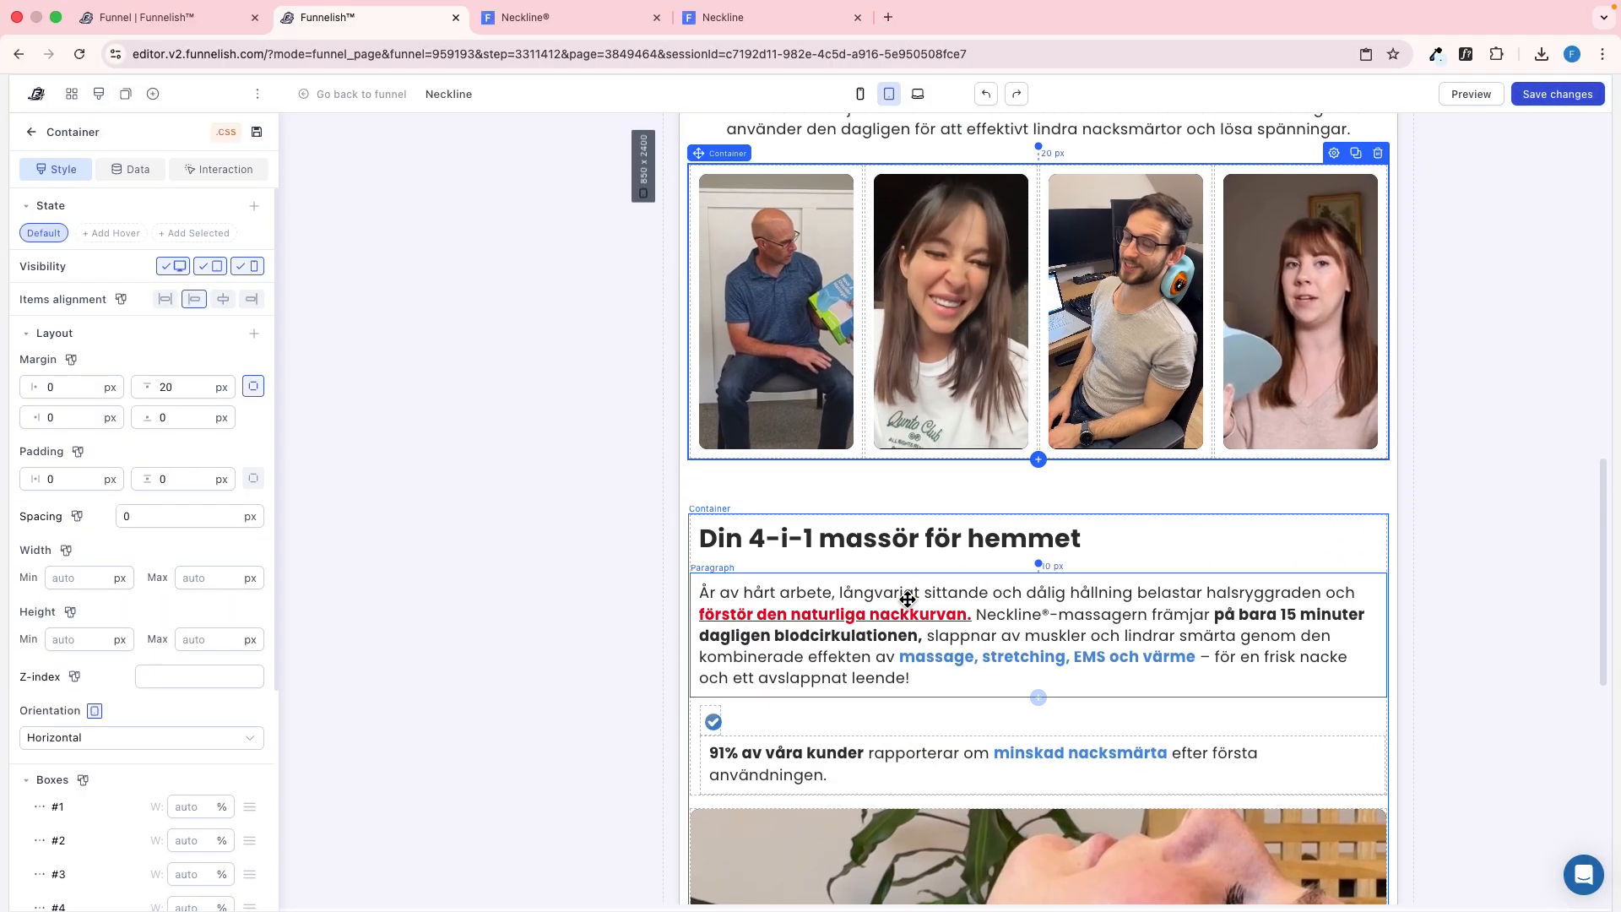
Set the "Din 4-i-1 massör för hemmet" container's orientation to Horizontal for tablet and review the surrounding sections
{"action": "left_click", "coordinate": [719, 764]}
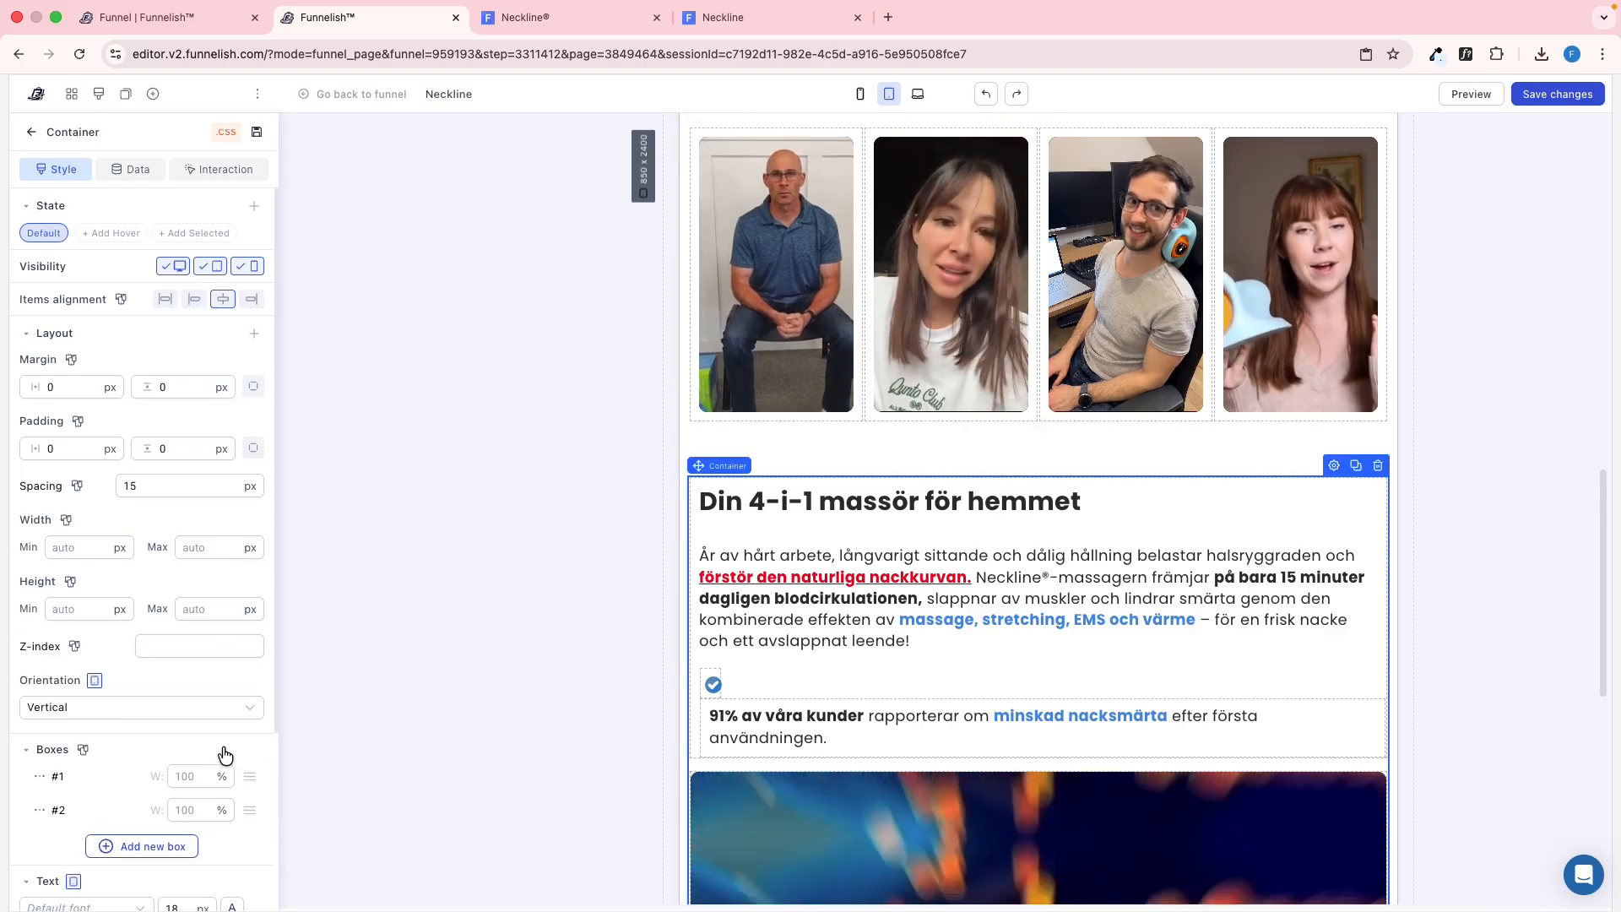
{"action": "left_click", "coordinate": [172, 719]}
{"action": "left_click", "coordinate": [173, 727]}
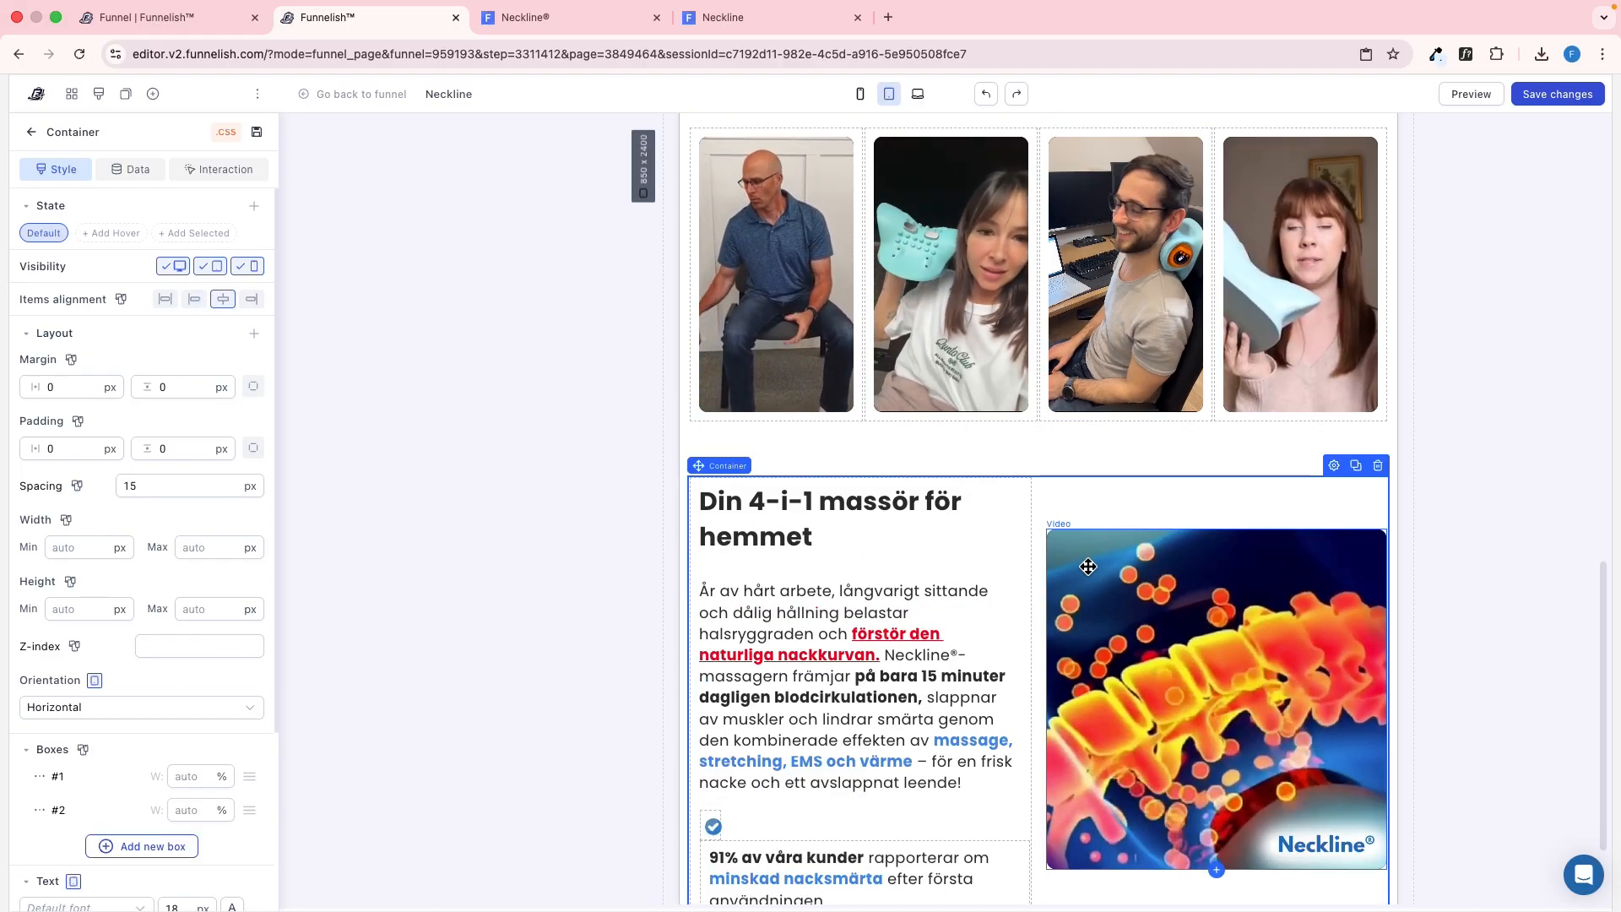
{"action": "scroll", "coordinate": [1095, 565], "scroll_direction": "up", "scroll_amount": 10}
{"action": "scroll", "coordinate": [1095, 562], "scroll_direction": "down", "scroll_amount": 2}
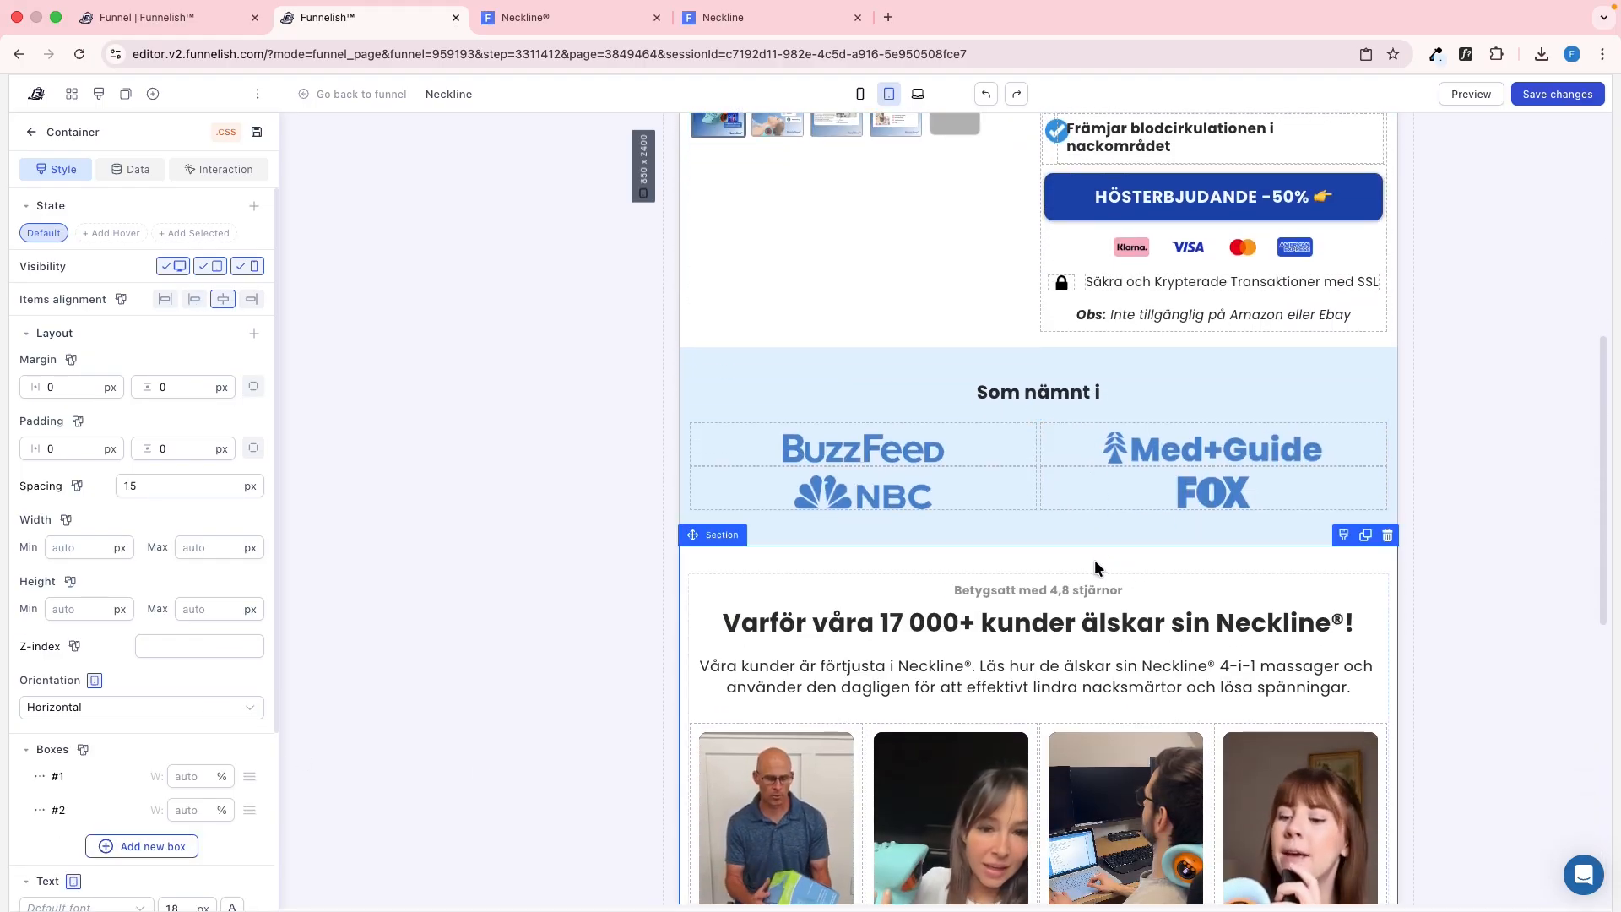
{"action": "scroll", "coordinate": [1081, 506], "scroll_direction": "down", "scroll_amount": 8}
{"action": "scroll", "coordinate": [1184, 458], "scroll_direction": "up", "scroll_amount": 6}
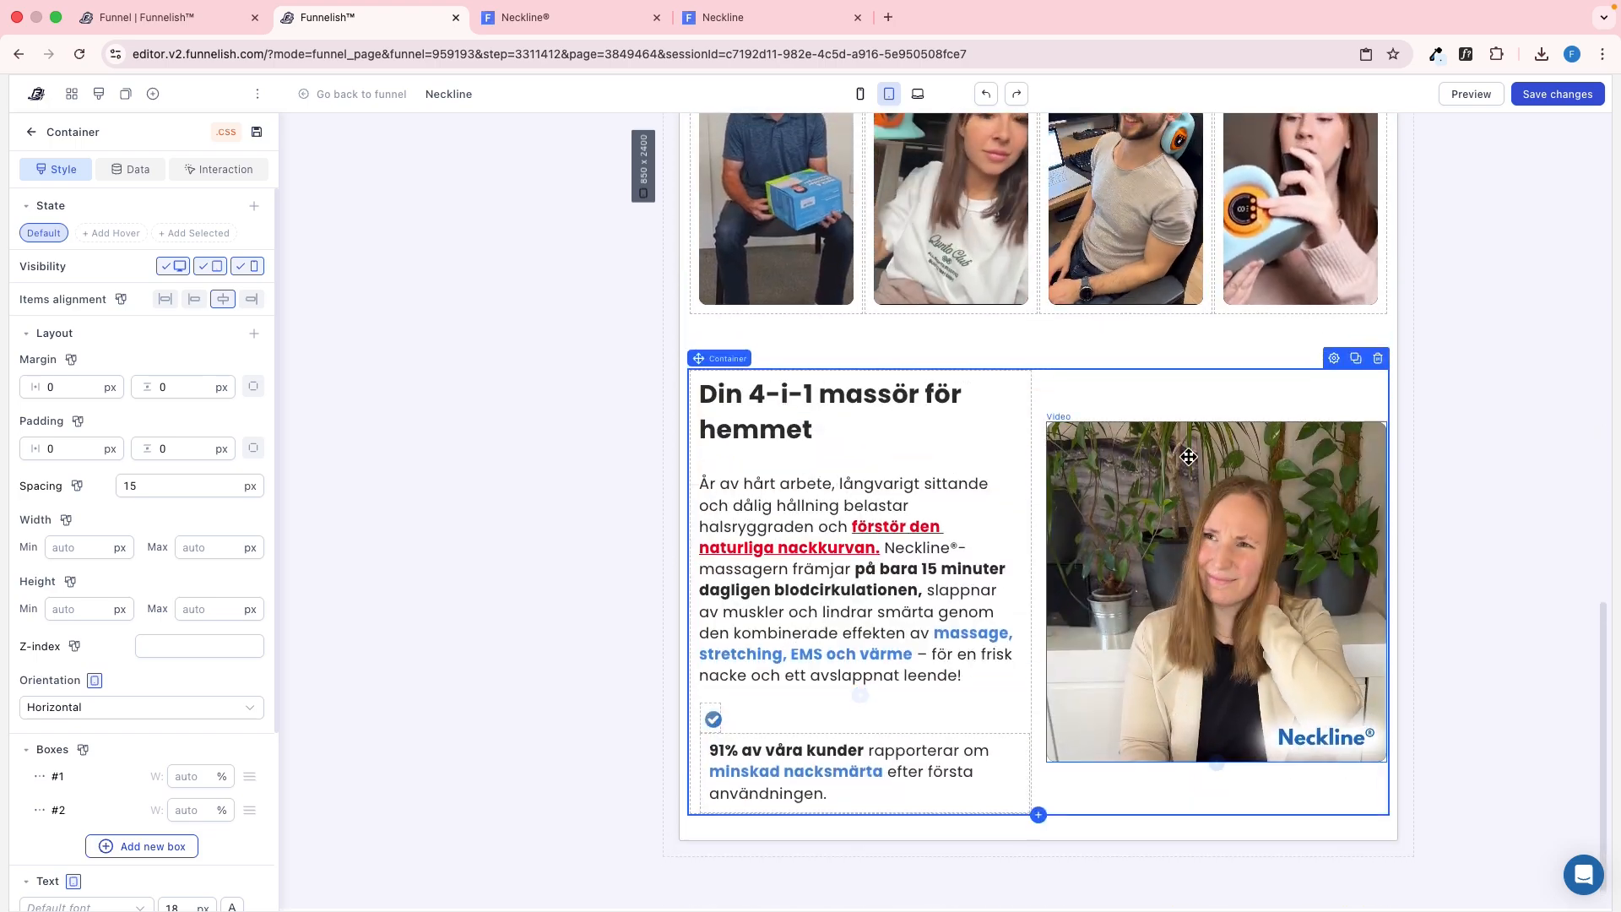
{"action": "scroll", "coordinate": [1184, 459], "scroll_direction": "down", "scroll_amount": 6}
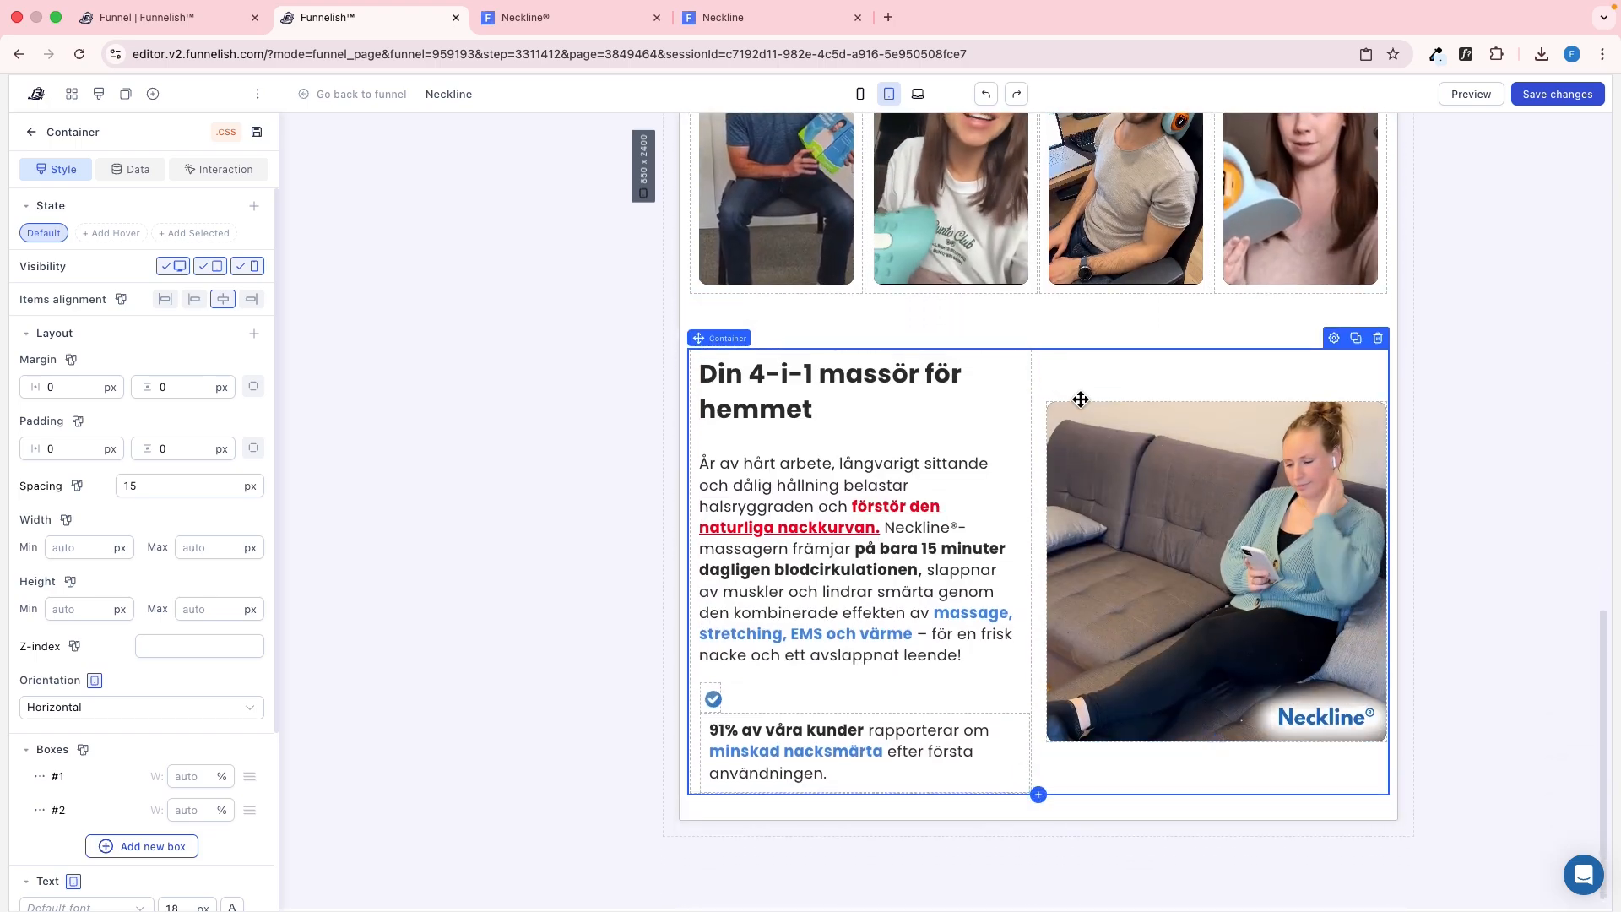
In the mobile view, set the four-video customer container's orientation to Horizontal
{"action": "left_click", "coordinate": [861, 94]}
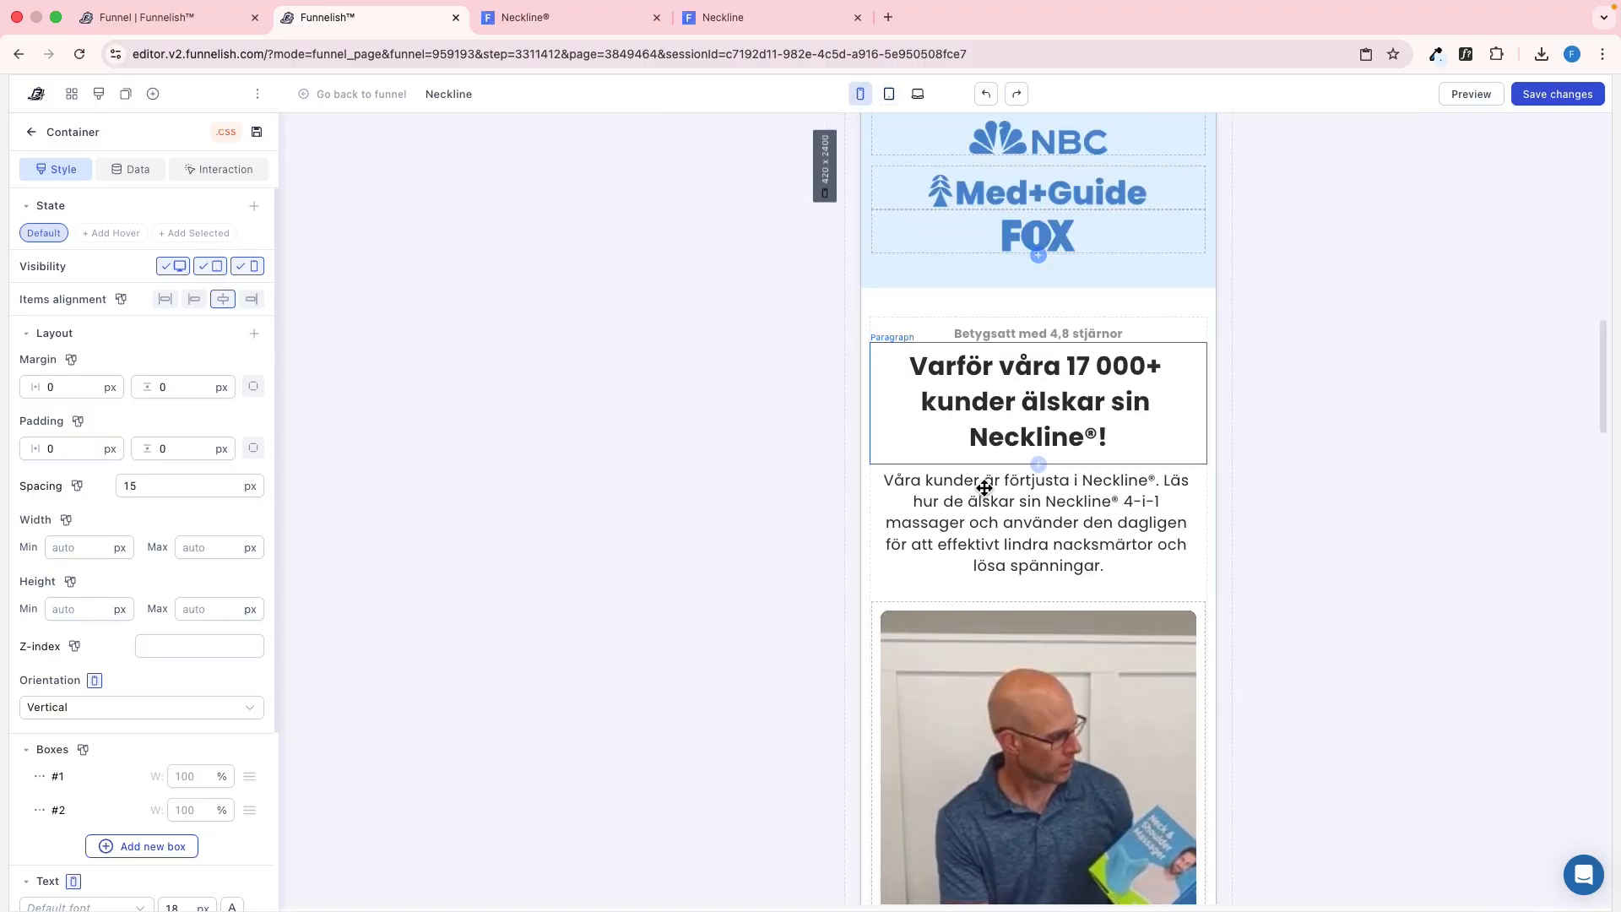
{"action": "scroll", "coordinate": [977, 489], "scroll_direction": "down", "scroll_amount": 8}
{"action": "scroll", "coordinate": [996, 524], "scroll_direction": "up", "scroll_amount": 4}
{"action": "left_click", "coordinate": [948, 454]}
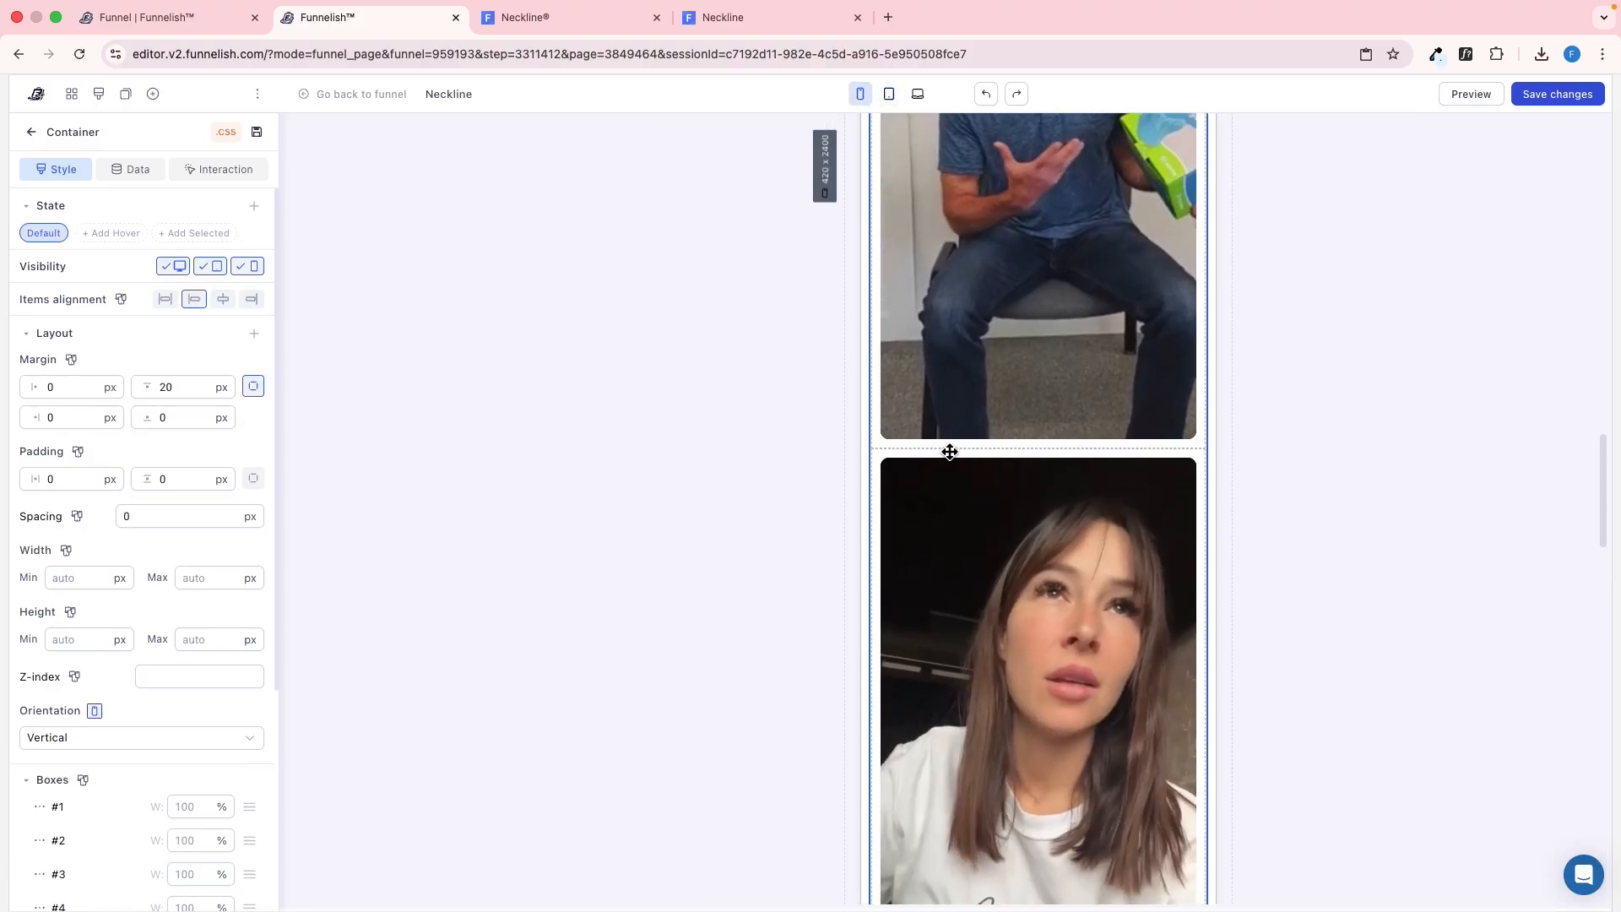
{"action": "scroll", "coordinate": [950, 453], "scroll_direction": "up", "scroll_amount": 3}
{"action": "scroll", "coordinate": [911, 391], "scroll_direction": "up", "scroll_amount": 3}
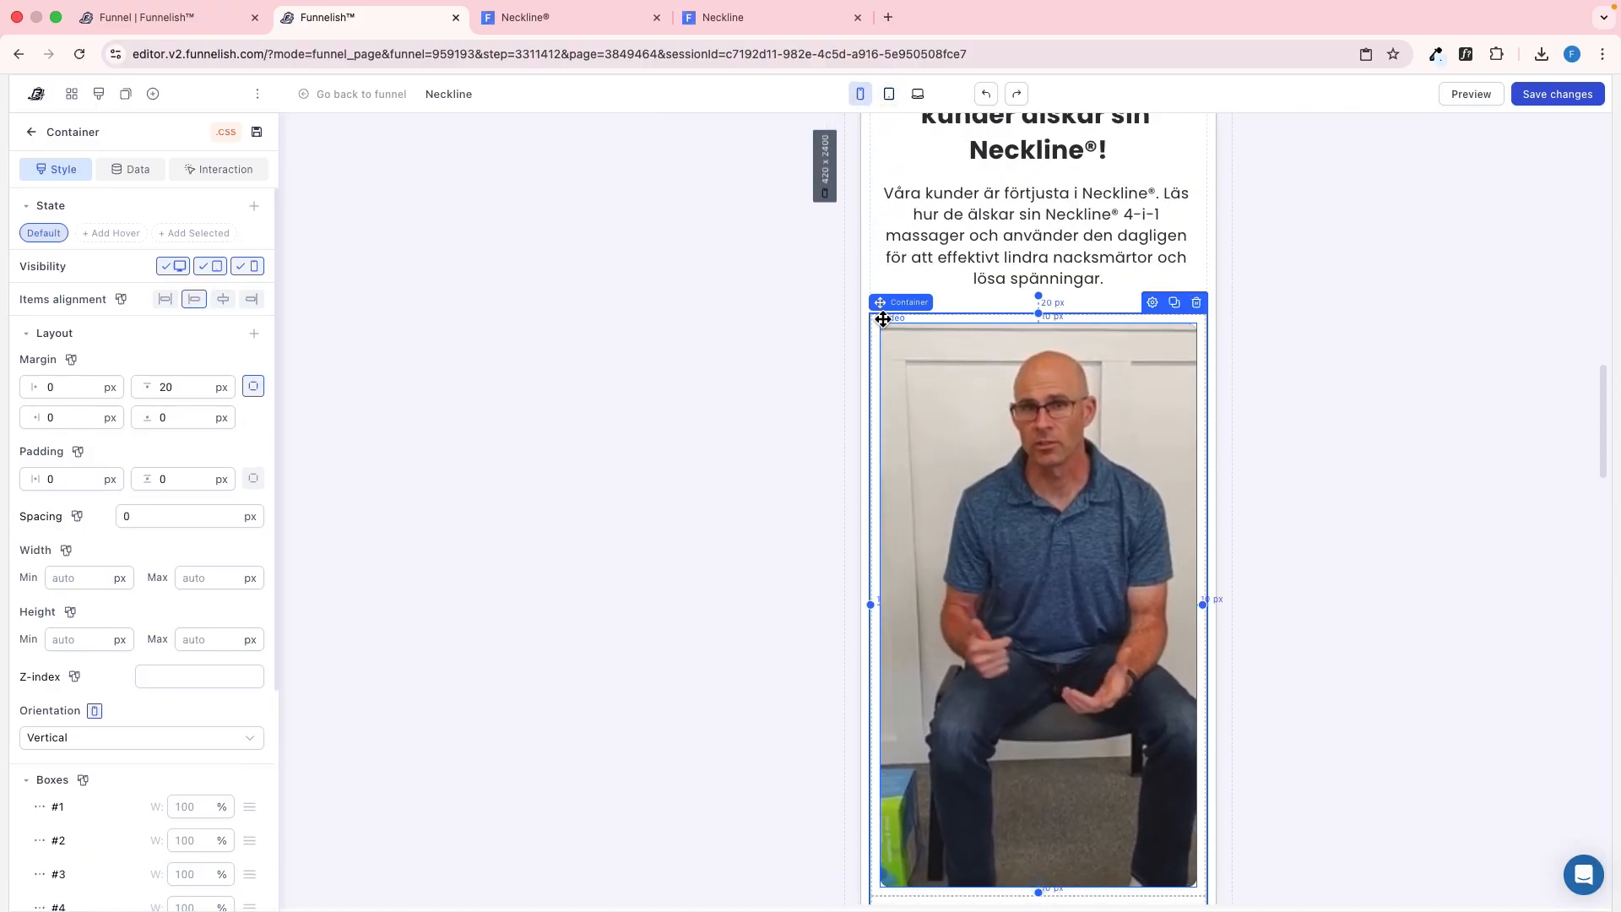
{"action": "left_click", "coordinate": [185, 736]}
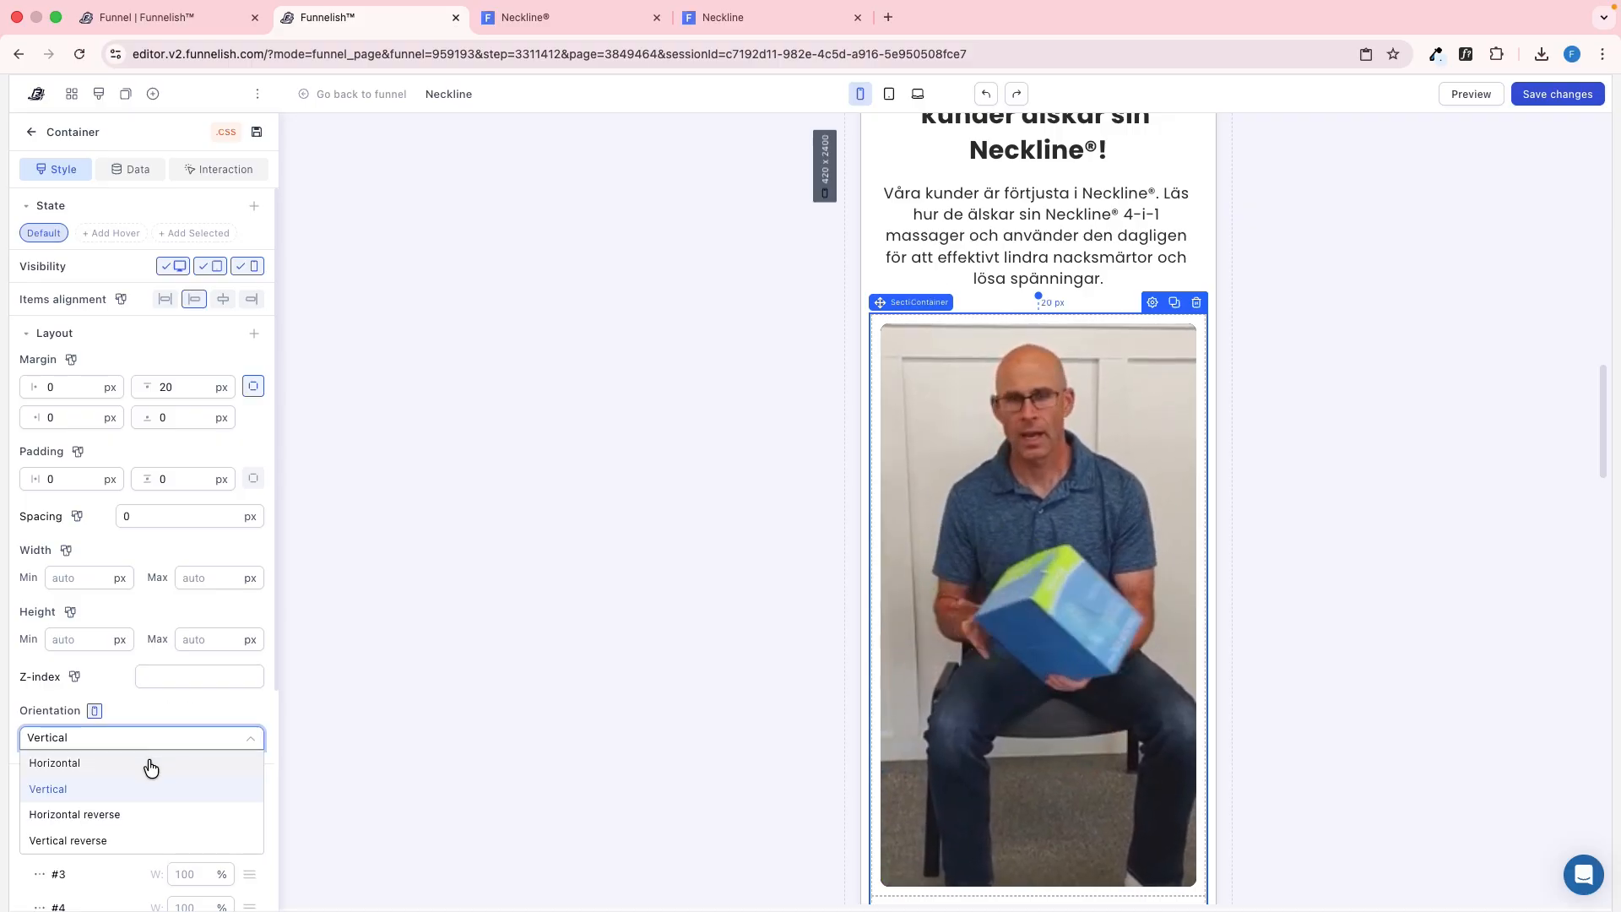
{"action": "left_click", "coordinate": [150, 764]}
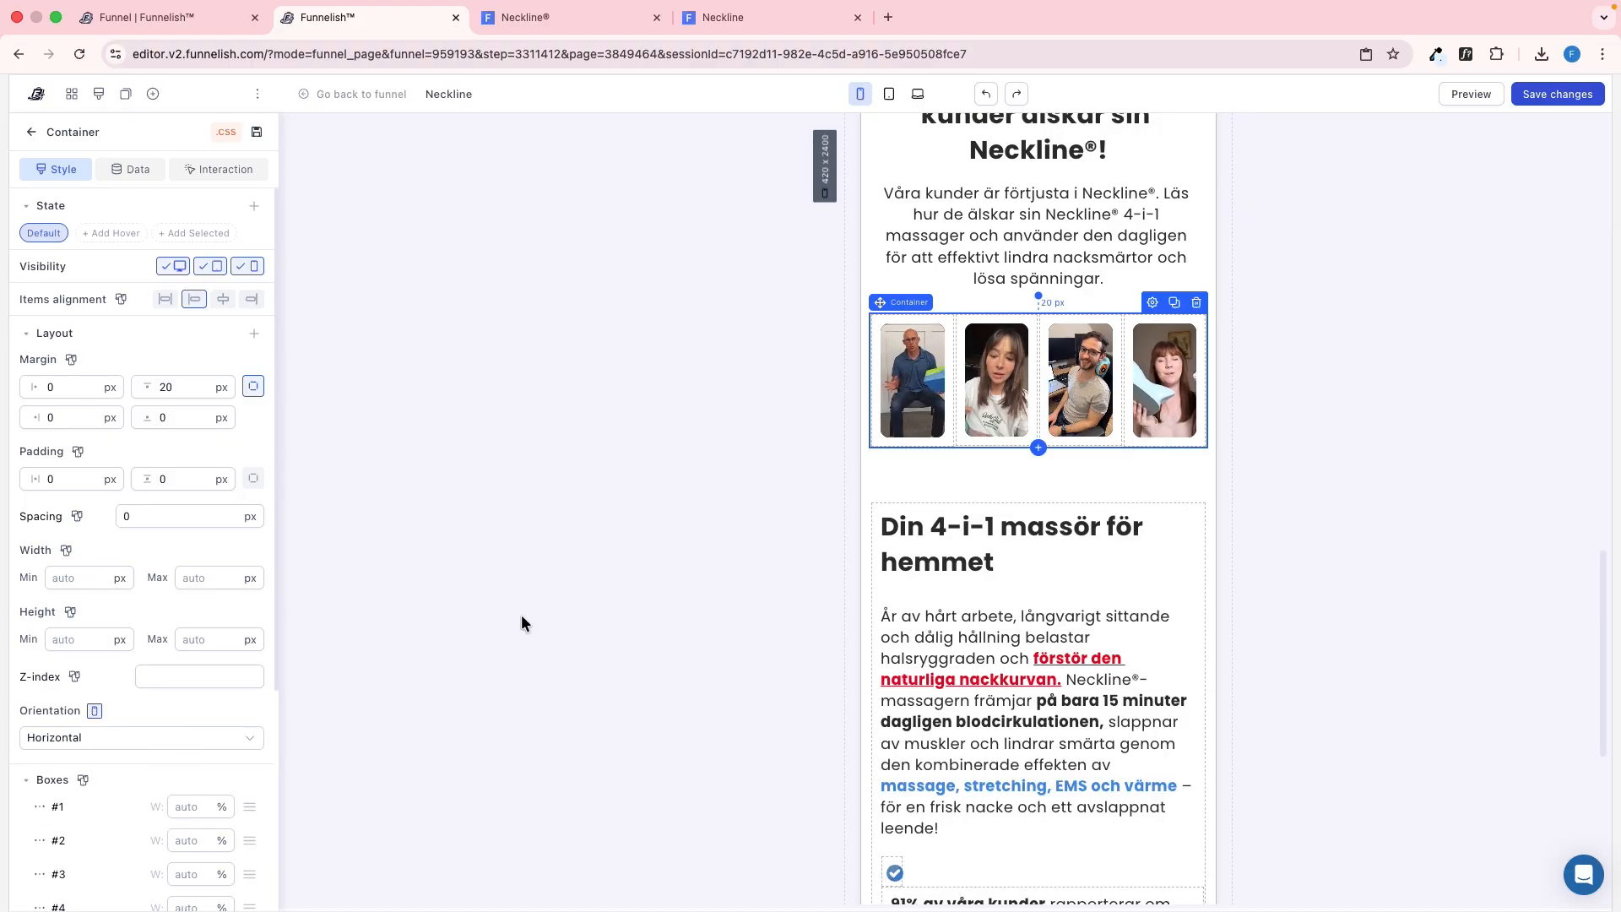
In the mobile view, set the orientation of the container holding the checkmark icon and "91% av våra kunder" text to Horizontal
{"action": "left_click", "coordinate": [925, 495]}
{"action": "scroll", "coordinate": [925, 498], "scroll_direction": "down", "scroll_amount": 3}
{"action": "scroll", "coordinate": [926, 498], "scroll_direction": "up", "scroll_amount": 3}
{"action": "scroll", "coordinate": [925, 540], "scroll_direction": "down", "scroll_amount": 3}
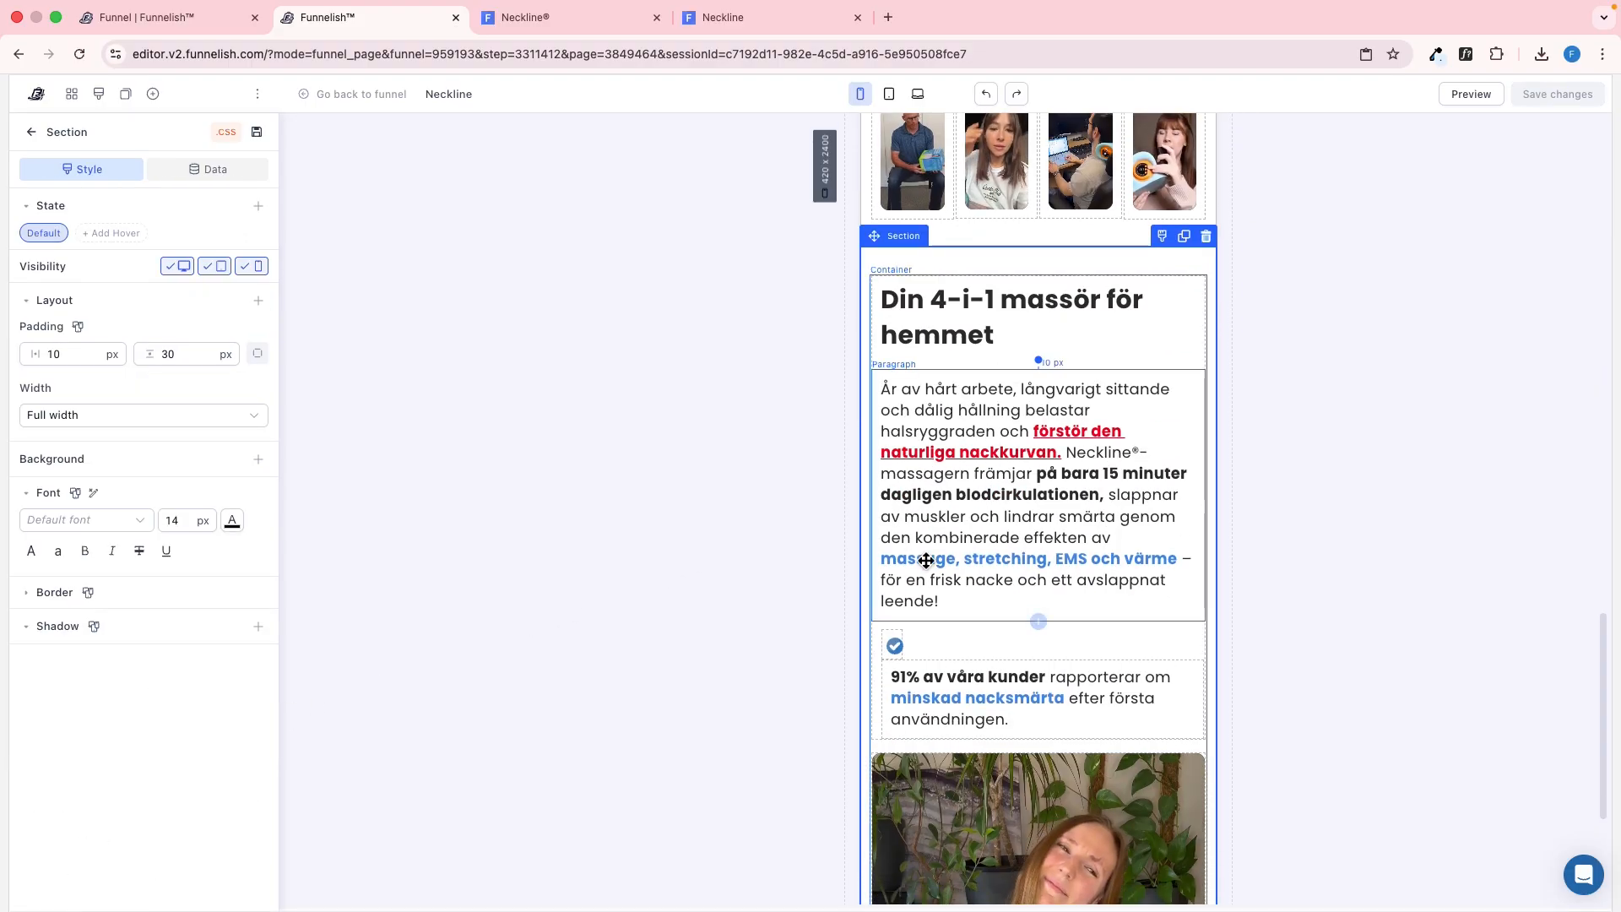
{"action": "left_click", "coordinate": [975, 651]}
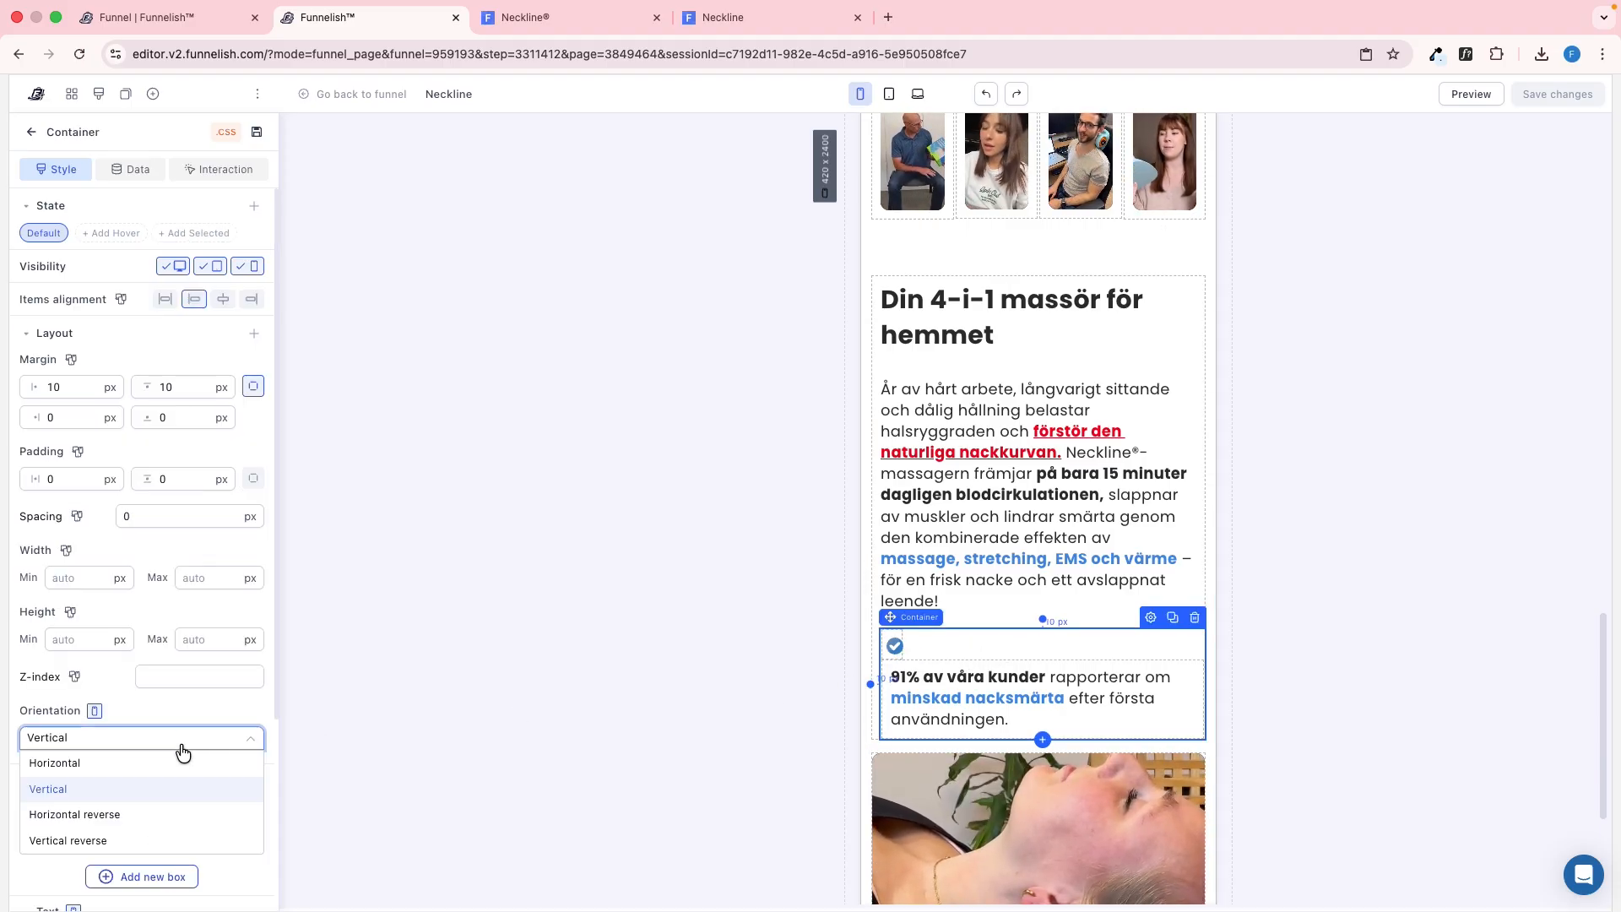
{"action": "left_click", "coordinate": [168, 764]}
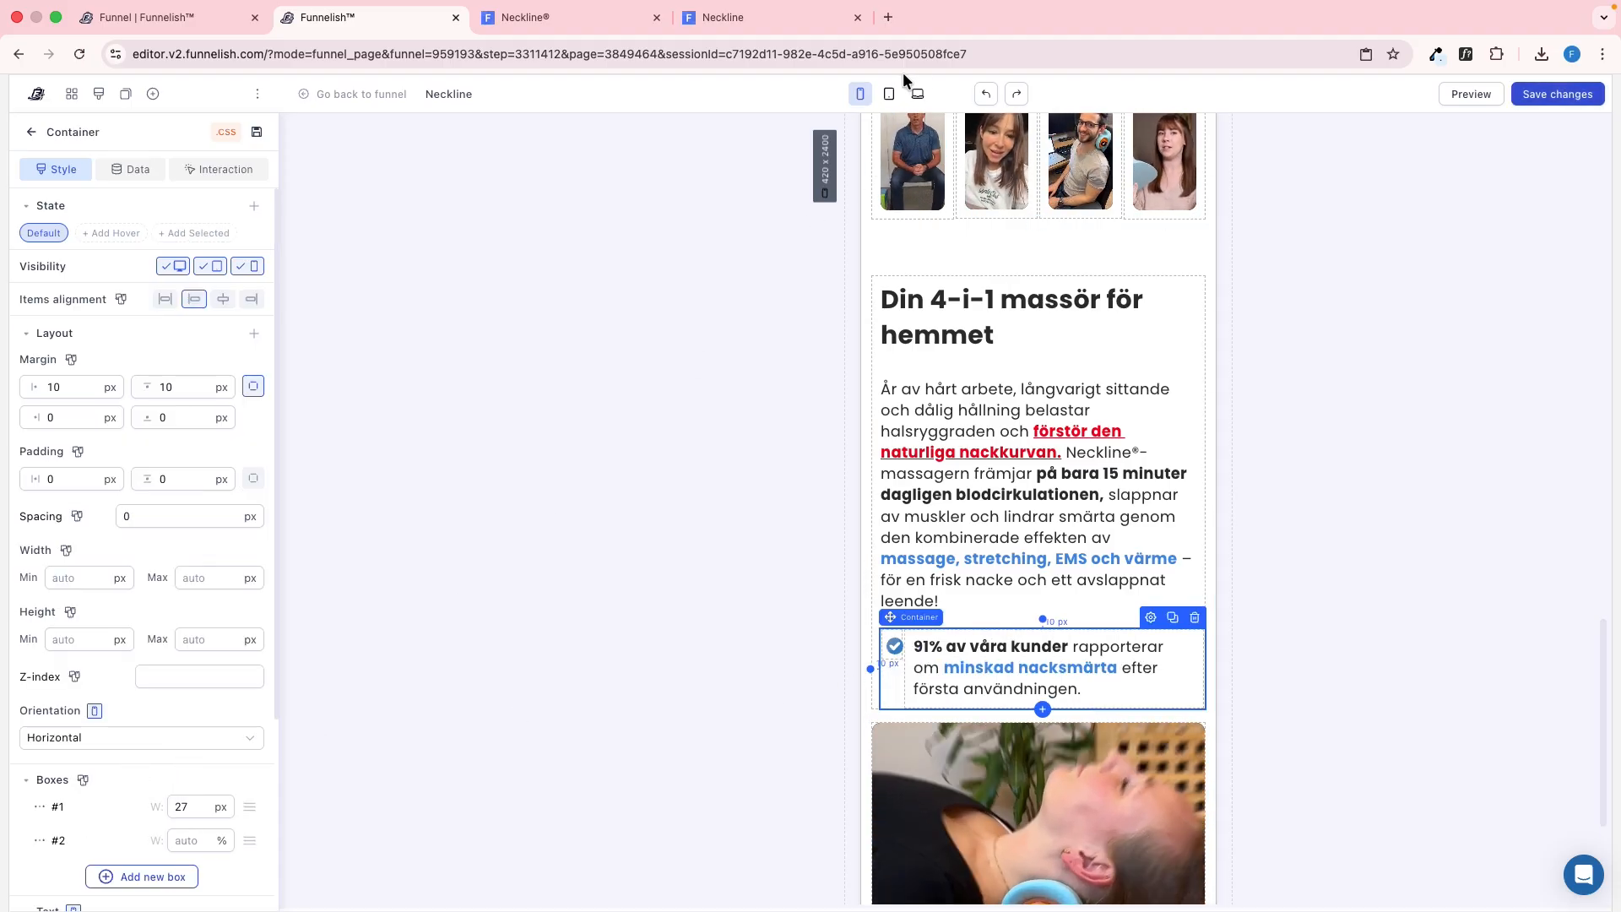
In the tablet view, set the checkmark and "91% av våra kunder" container's orientation to Horizontal as well
{"action": "left_click", "coordinate": [890, 94]}
{"action": "left_click", "coordinate": [168, 737]}
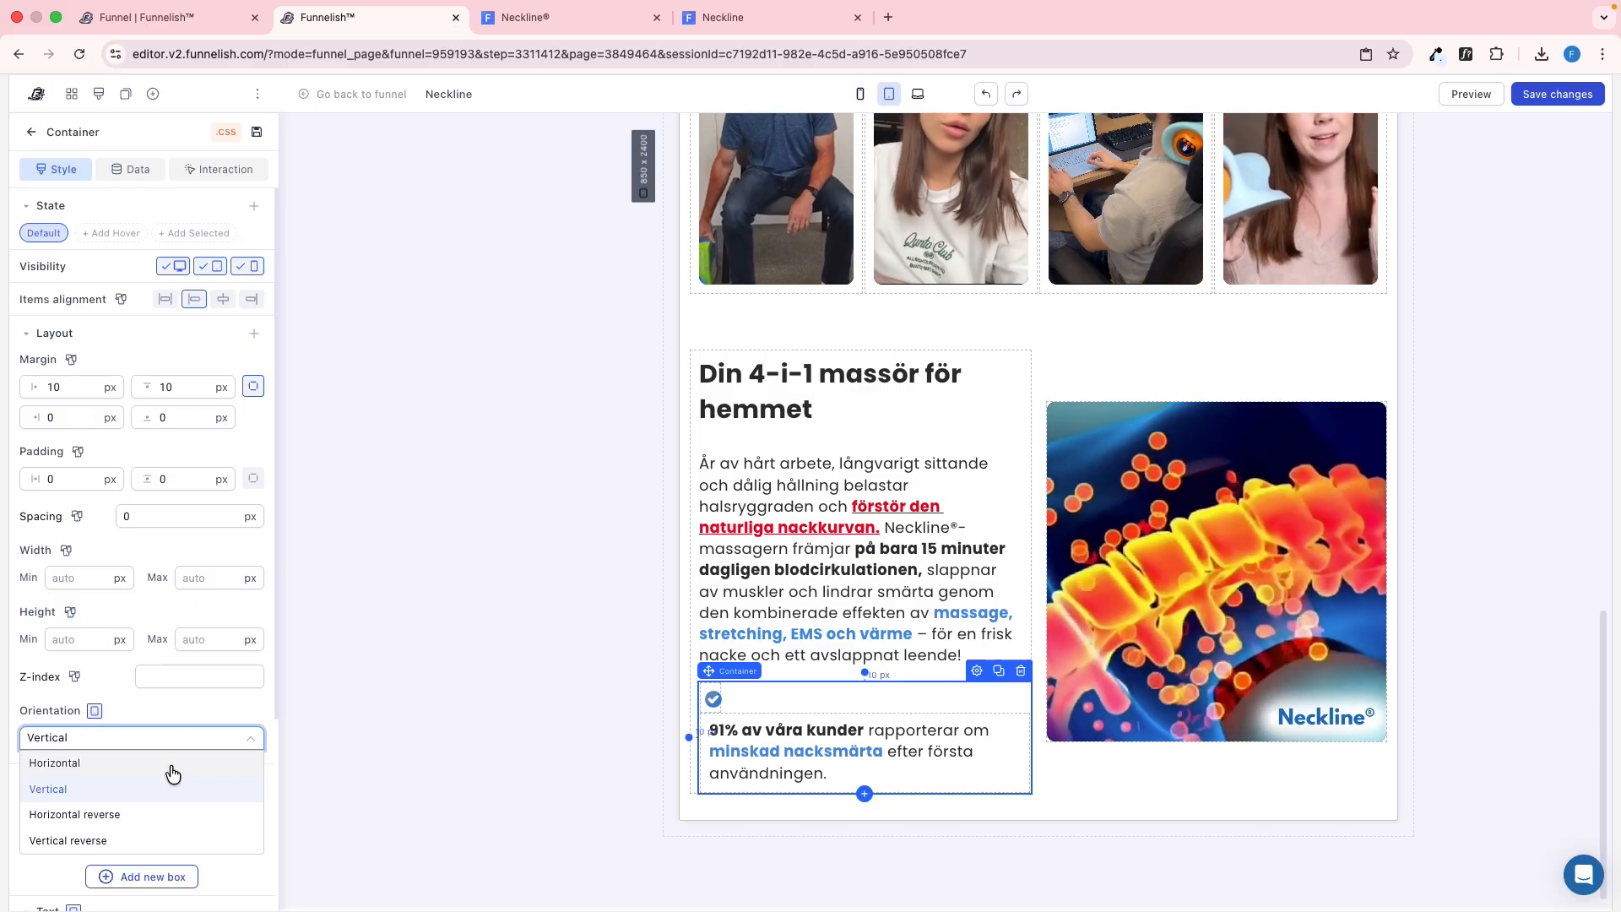
{"action": "left_click", "coordinate": [170, 761]}
Return the editor to the mobile view, save the page, and reload the published preview
{"action": "left_click", "coordinate": [860, 94]}
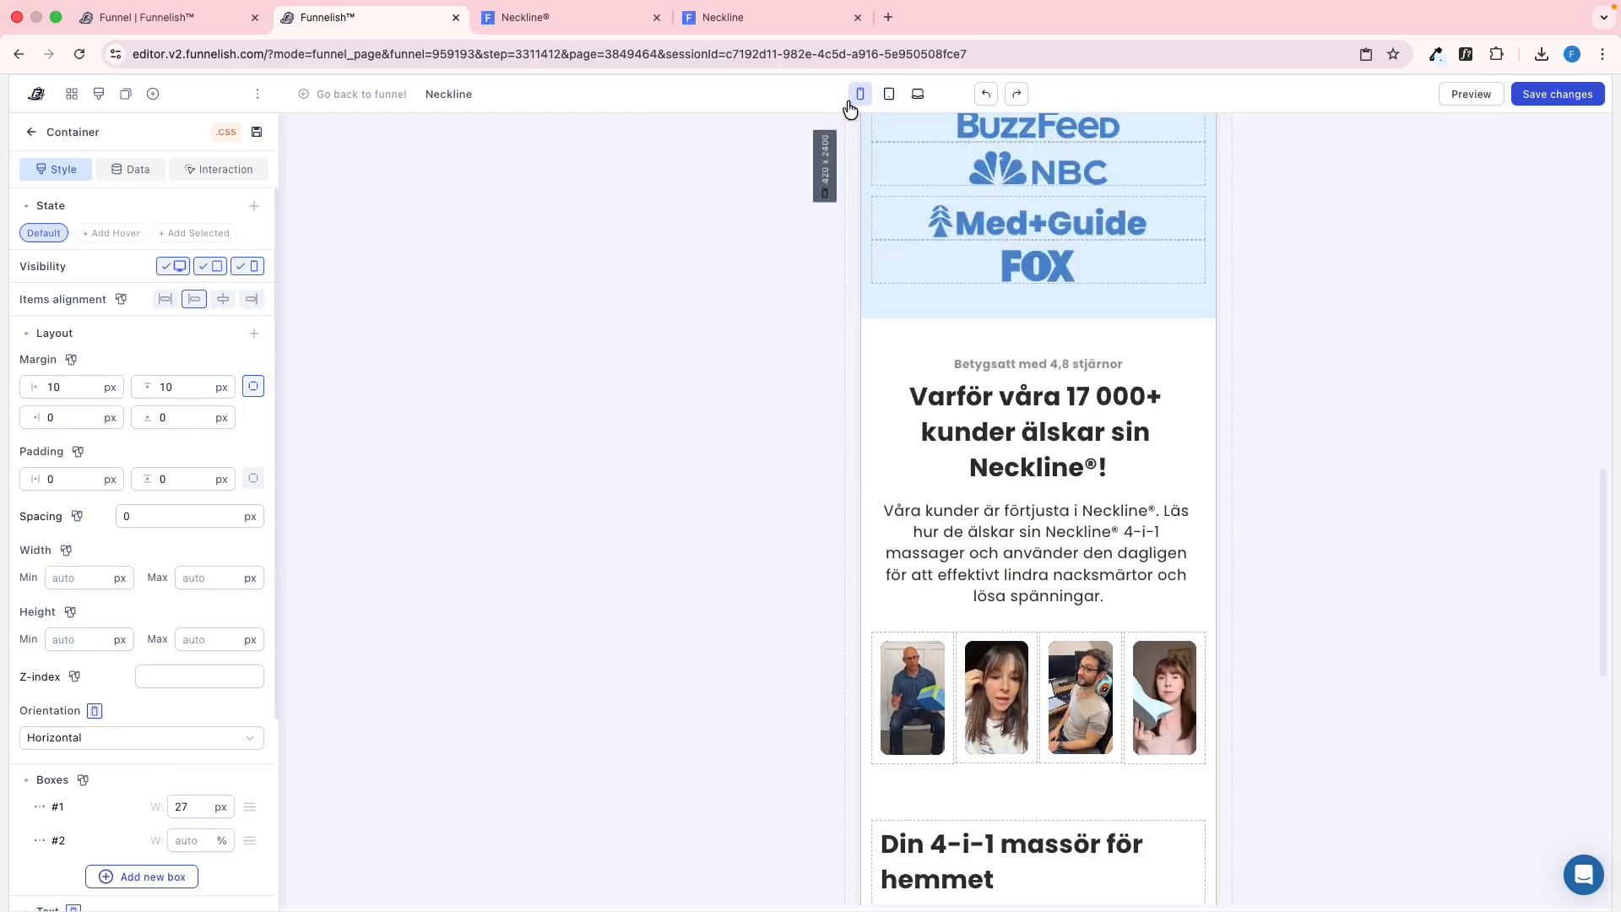
{"action": "scroll", "coordinate": [1068, 469], "scroll_direction": "down", "scroll_amount": 6}
{"action": "left_click", "coordinate": [1371, 347]}
{"action": "key", "text": "ctrl+Tab"}
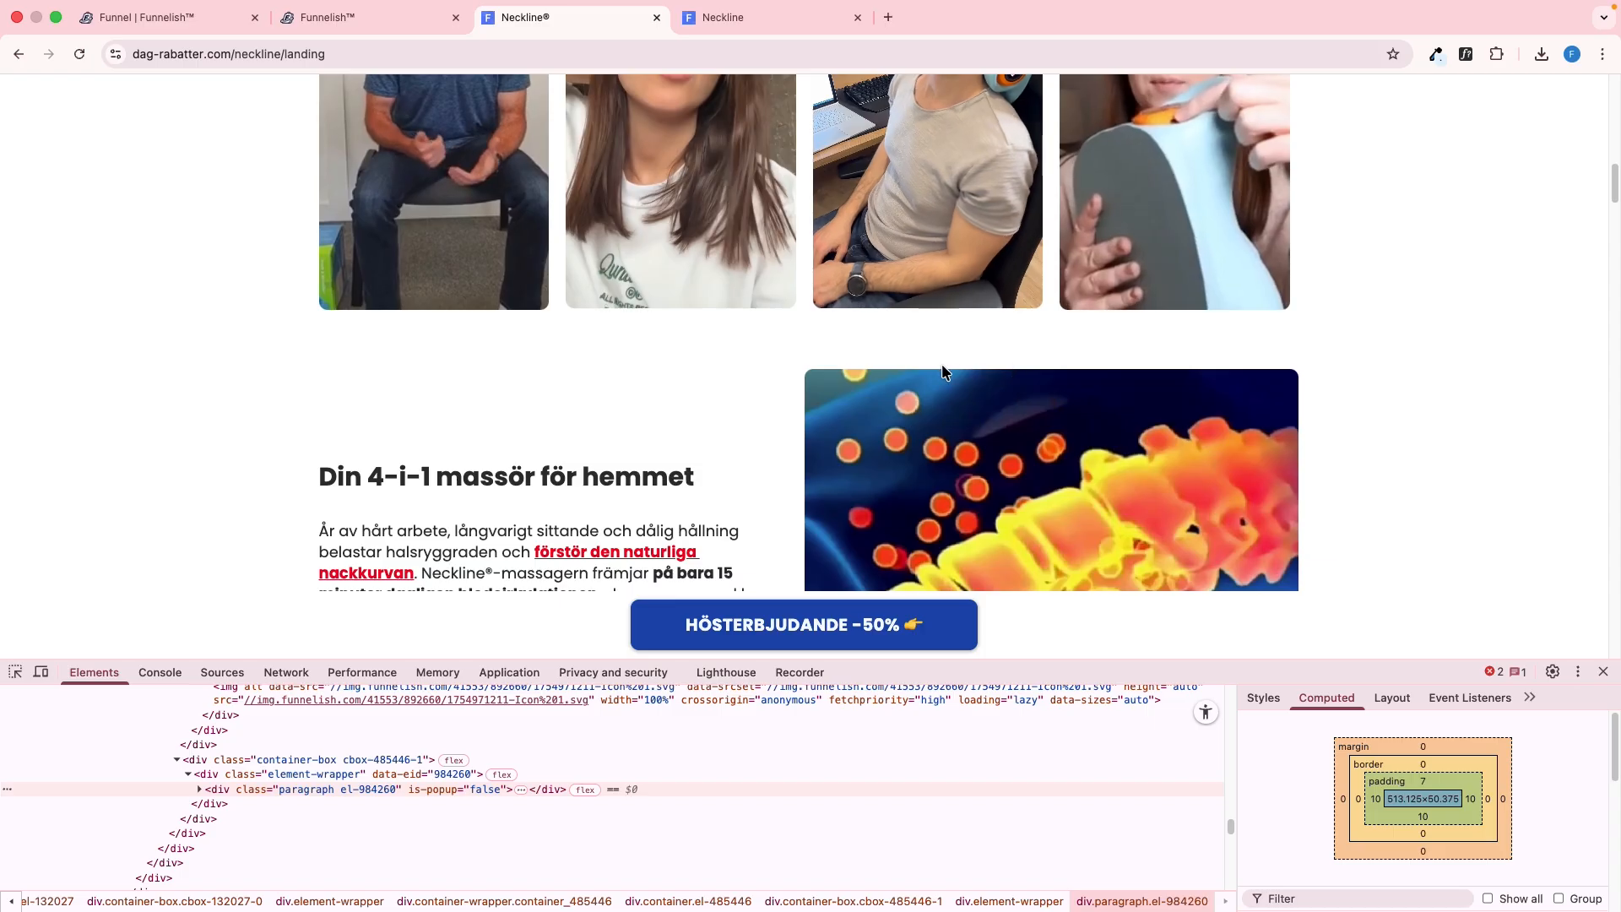
{"action": "key", "text": "ctrl+shift+Tab"}
{"action": "key", "text": "ctrl+Tab"}
{"action": "key", "text": "ctrl+Tab"}
{"action": "key", "text": "super+r"}
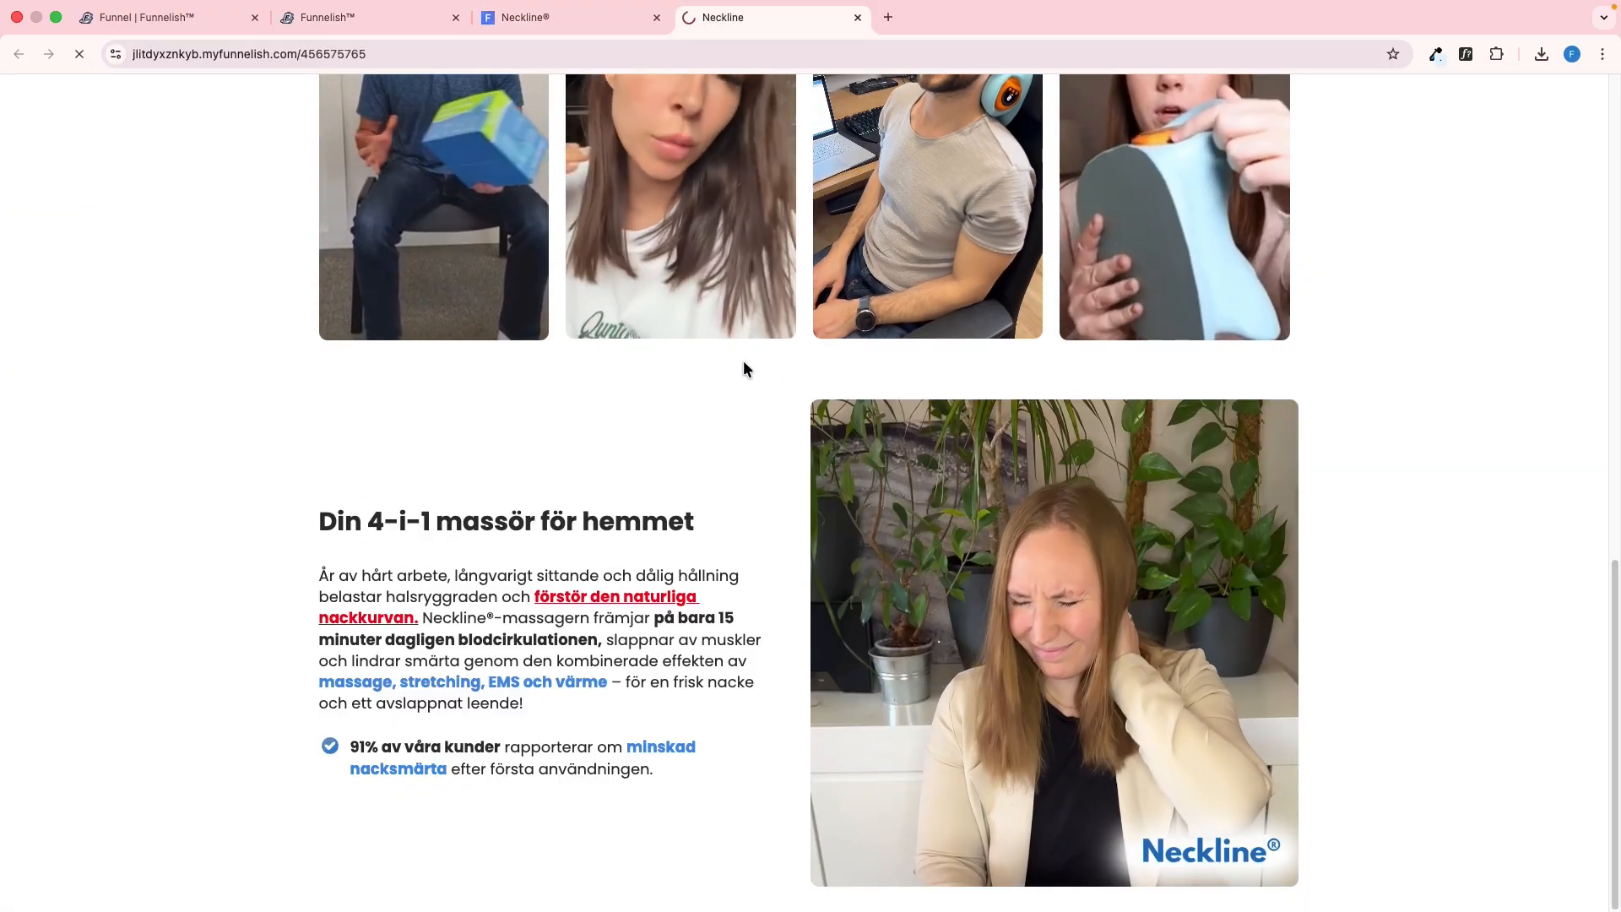
Display the reference page in a 375 px wide mobile emulation and examine its "Som nämnt i" logo section
{"action": "key", "text": "ctrl+shift+Tab"}
{"action": "scroll", "coordinate": [287, 506], "scroll_direction": "up", "scroll_amount": 1}
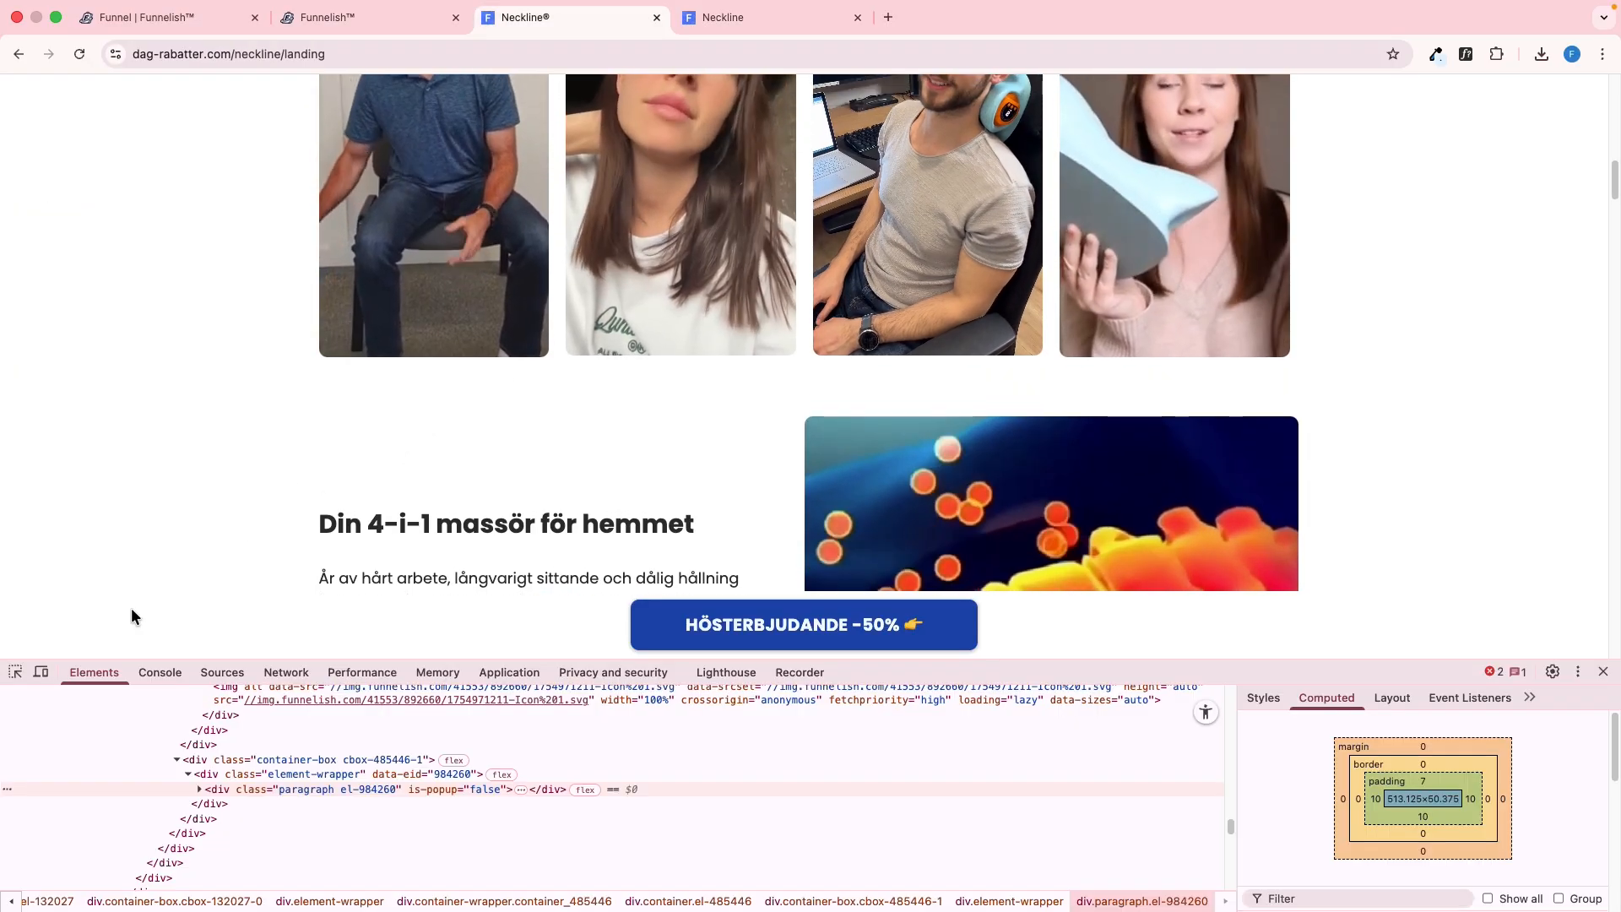
{"action": "left_click", "coordinate": [40, 674]}
{"action": "left_click_drag", "start_coordinate": [718, 330], "coordinate": [717, 534]}
{"action": "left_click_drag", "start_coordinate": [739, 400], "coordinate": [745, 540]}
{"action": "left_click_drag", "start_coordinate": [754, 463], "coordinate": [742, 554]}
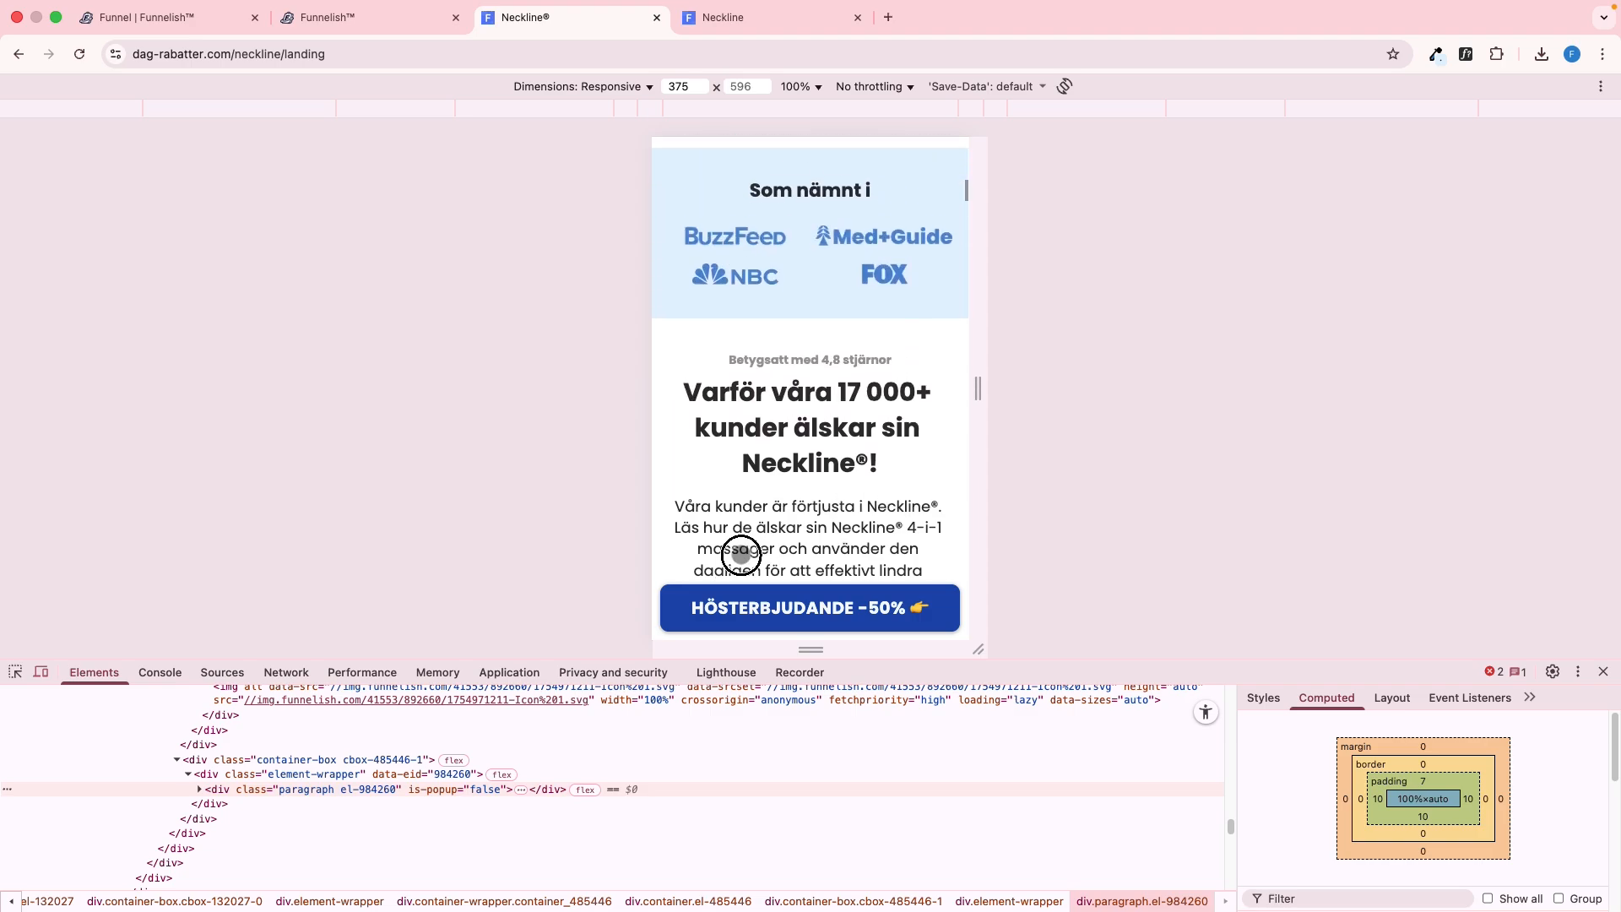
Display the preview in the mobile emulation and compare its "Som nämnt i" logo layout with the reference
{"action": "key", "text": "ctrl+Tab"}
{"action": "right_click", "coordinate": [265, 270]}
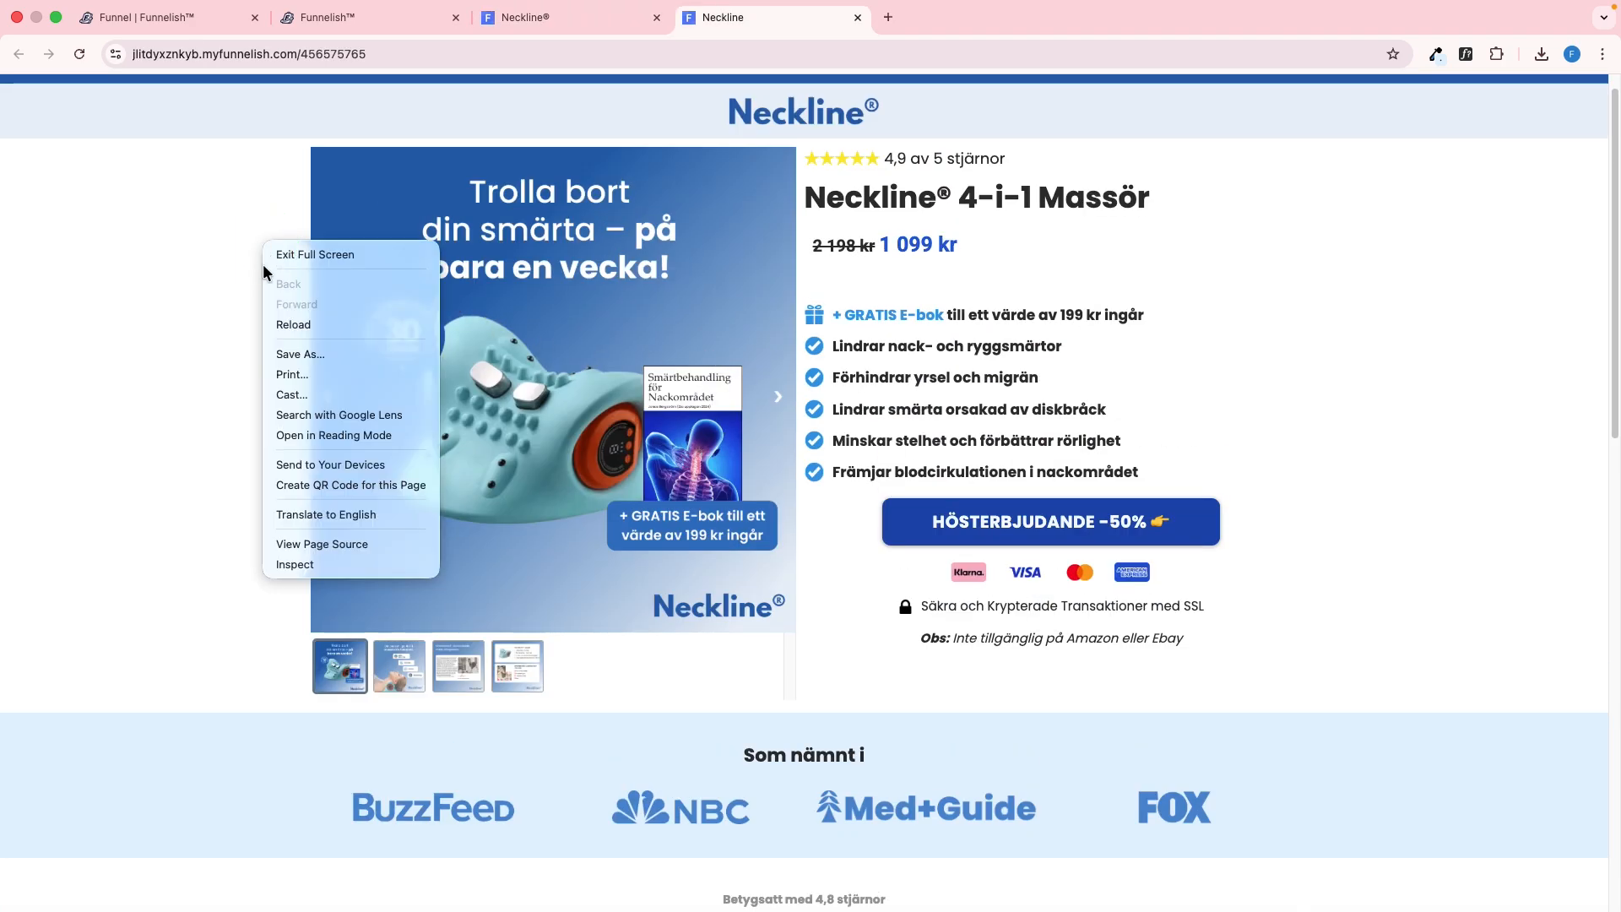
{"action": "left_click", "coordinate": [295, 564]}
{"action": "scroll", "coordinate": [831, 417], "scroll_direction": "down", "scroll_amount": 6}
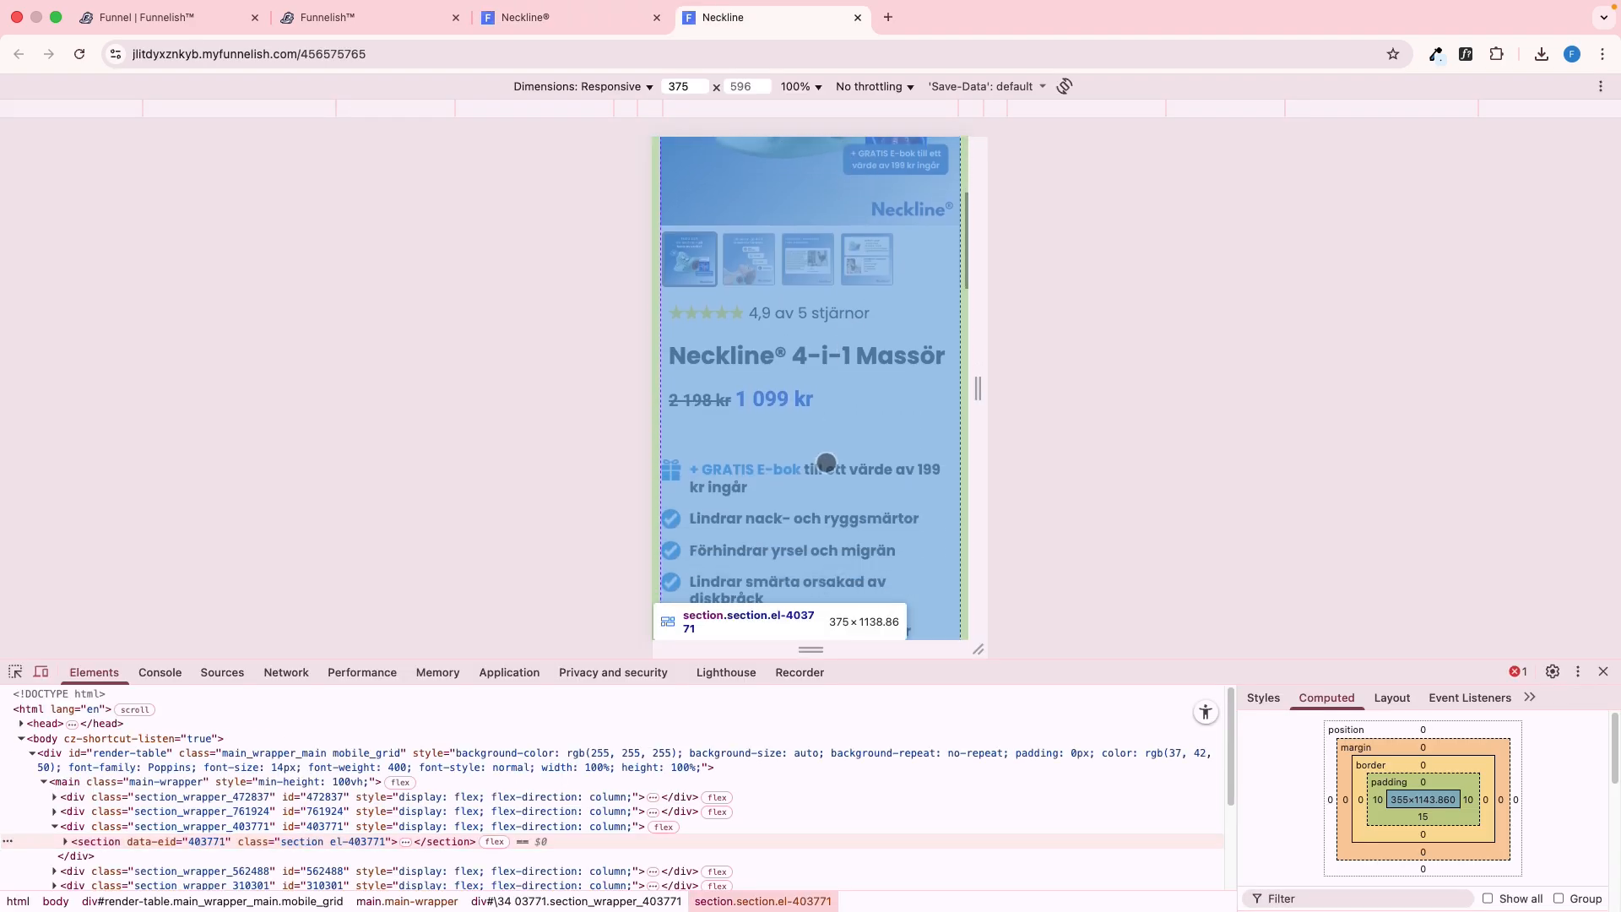
{"action": "scroll", "coordinate": [831, 418], "scroll_direction": "down", "scroll_amount": 5}
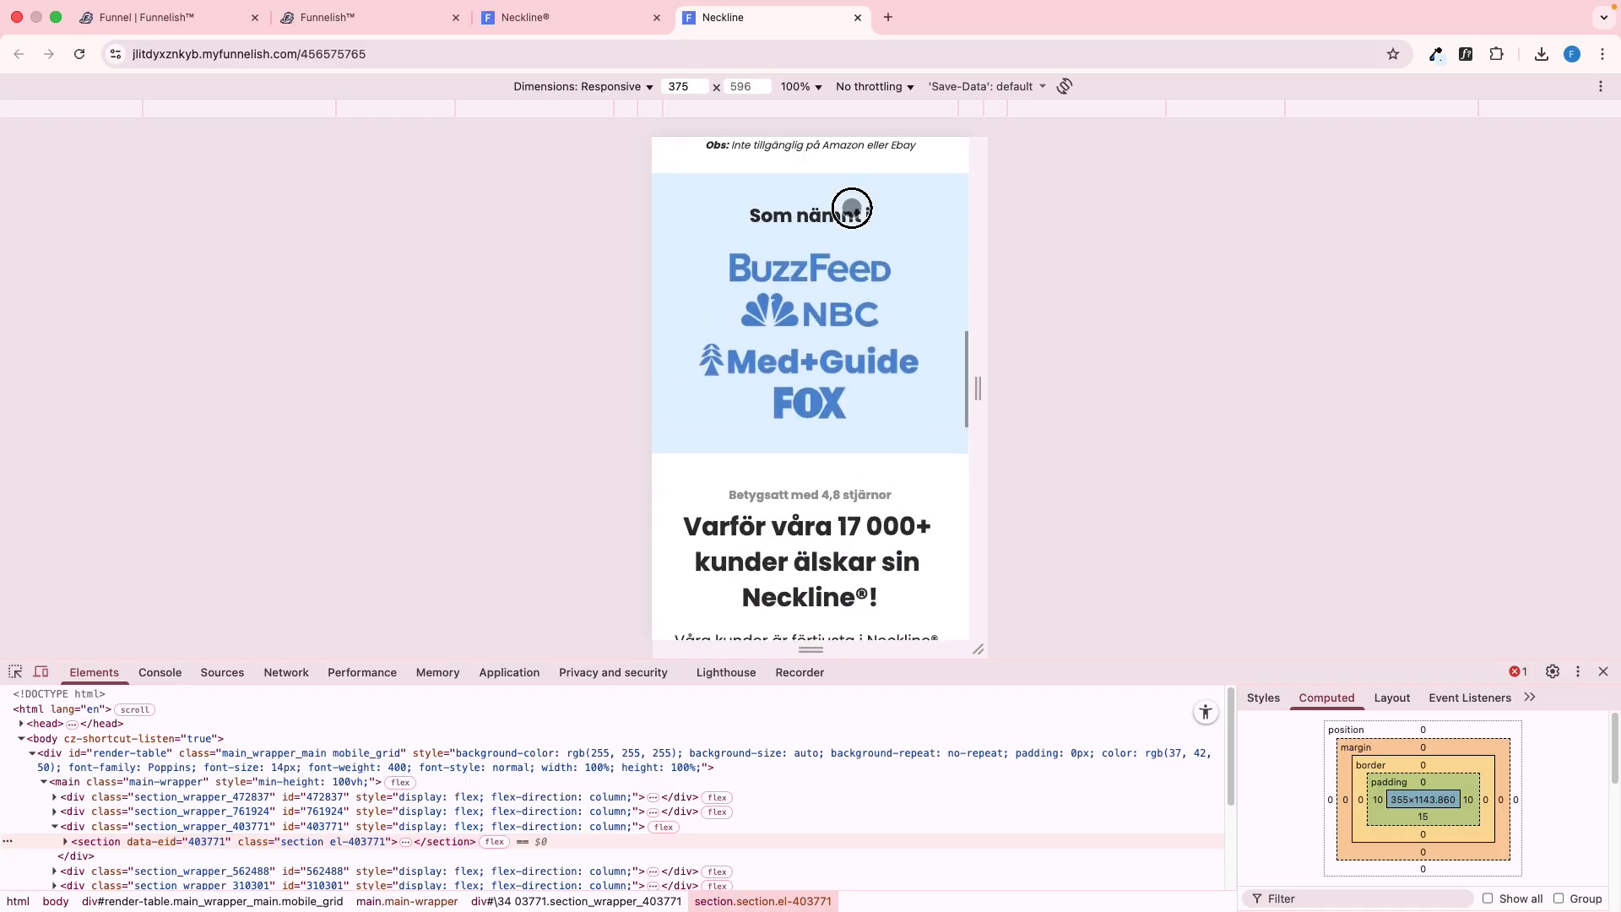
{"action": "key", "text": "ctrl+shift+Tab"}
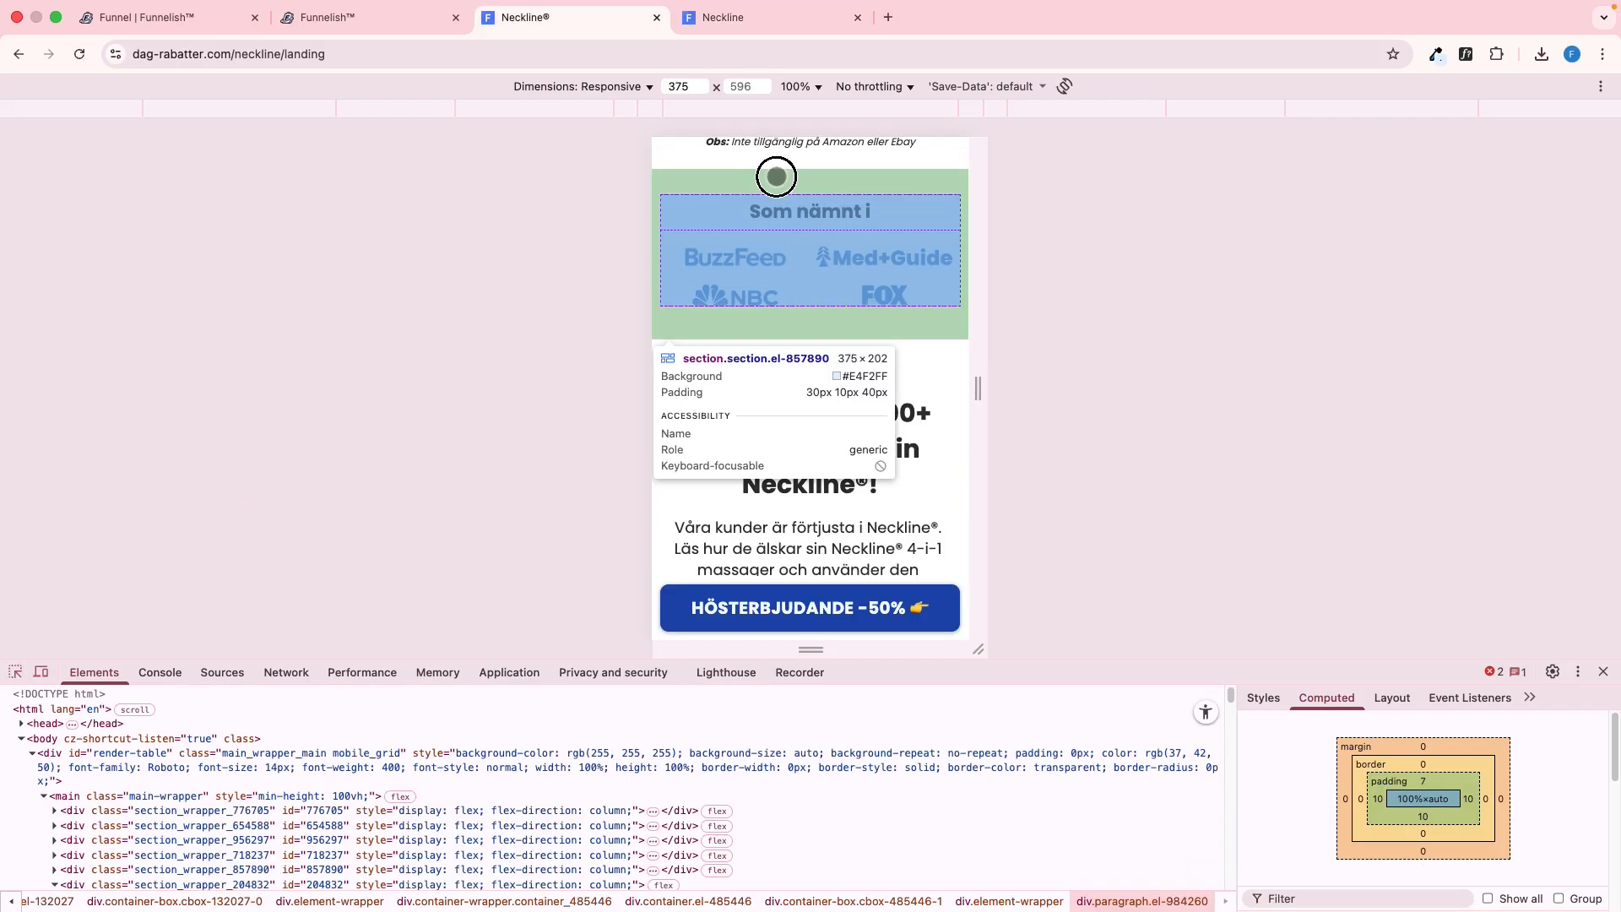
In the editor's mobile view, set the orientation of the "Som nämnt i" logo row to Row
{"action": "key", "text": "ctrl+shift+Tab"}
{"action": "scroll", "coordinate": [993, 320], "scroll_direction": "up", "scroll_amount": 10}
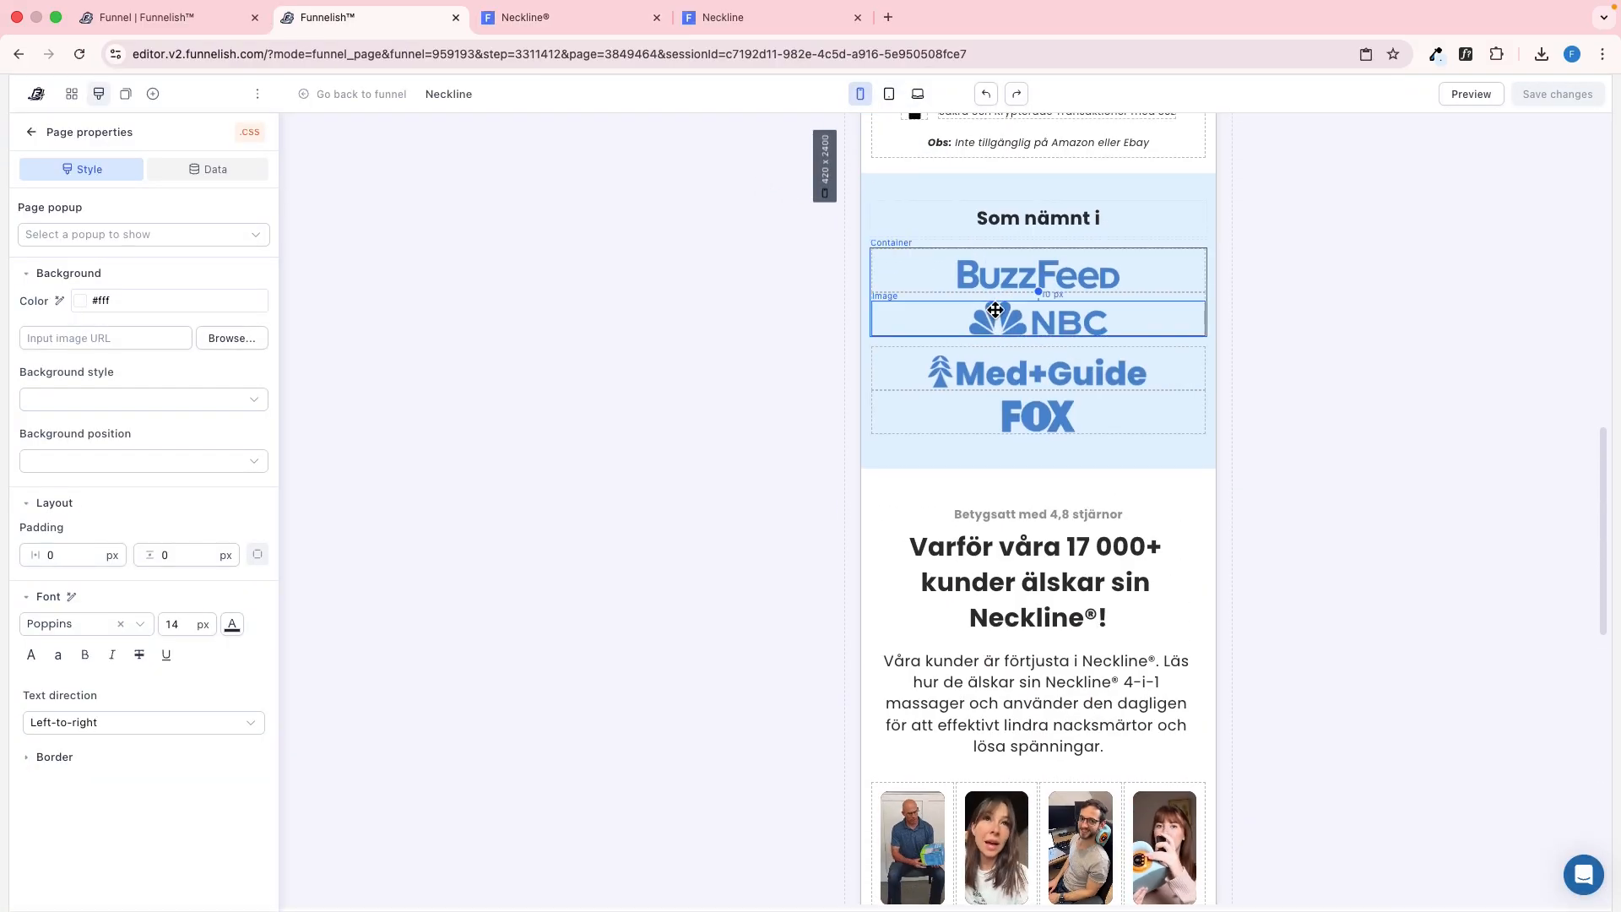
{"action": "left_click", "coordinate": [970, 184]}
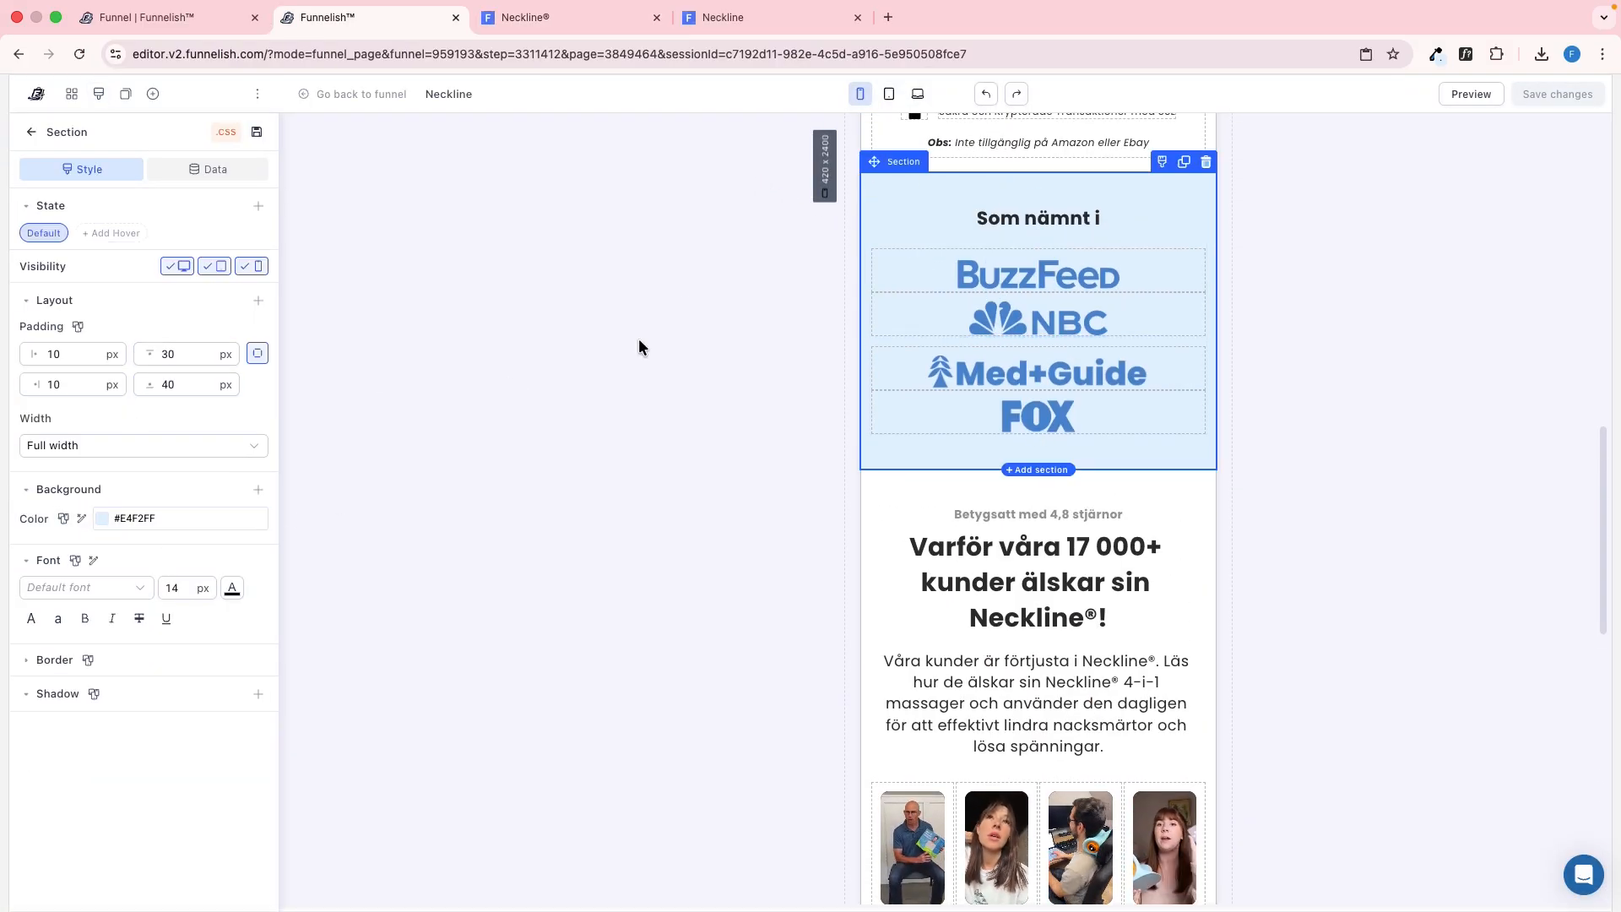
{"action": "left_click", "coordinate": [914, 339]}
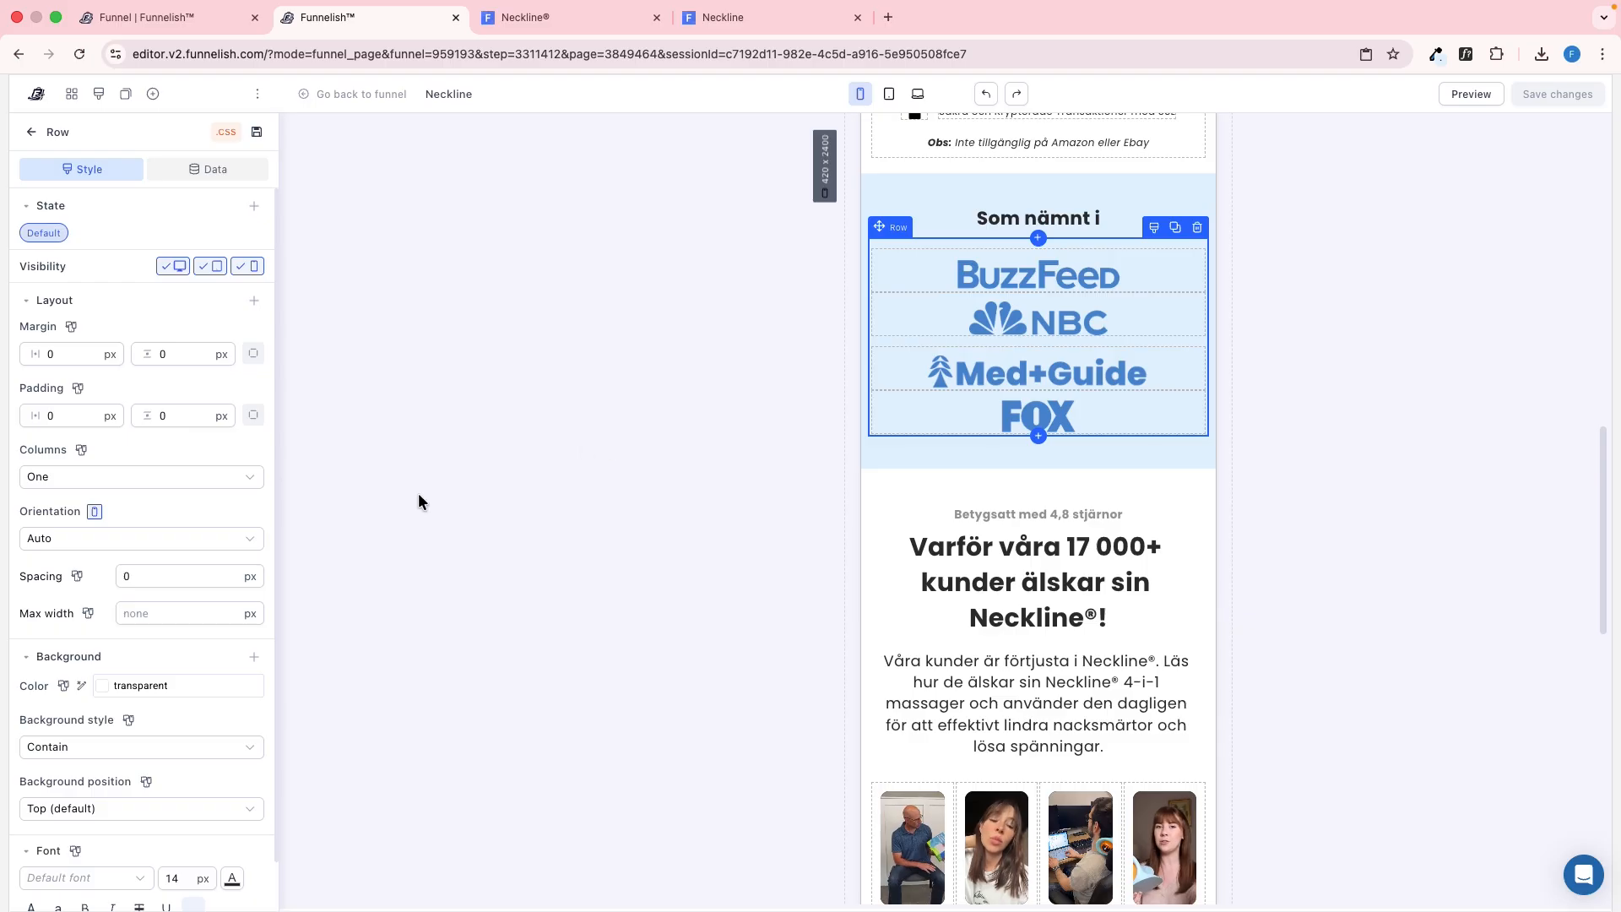
{"action": "key", "text": "ctrl+Tab"}
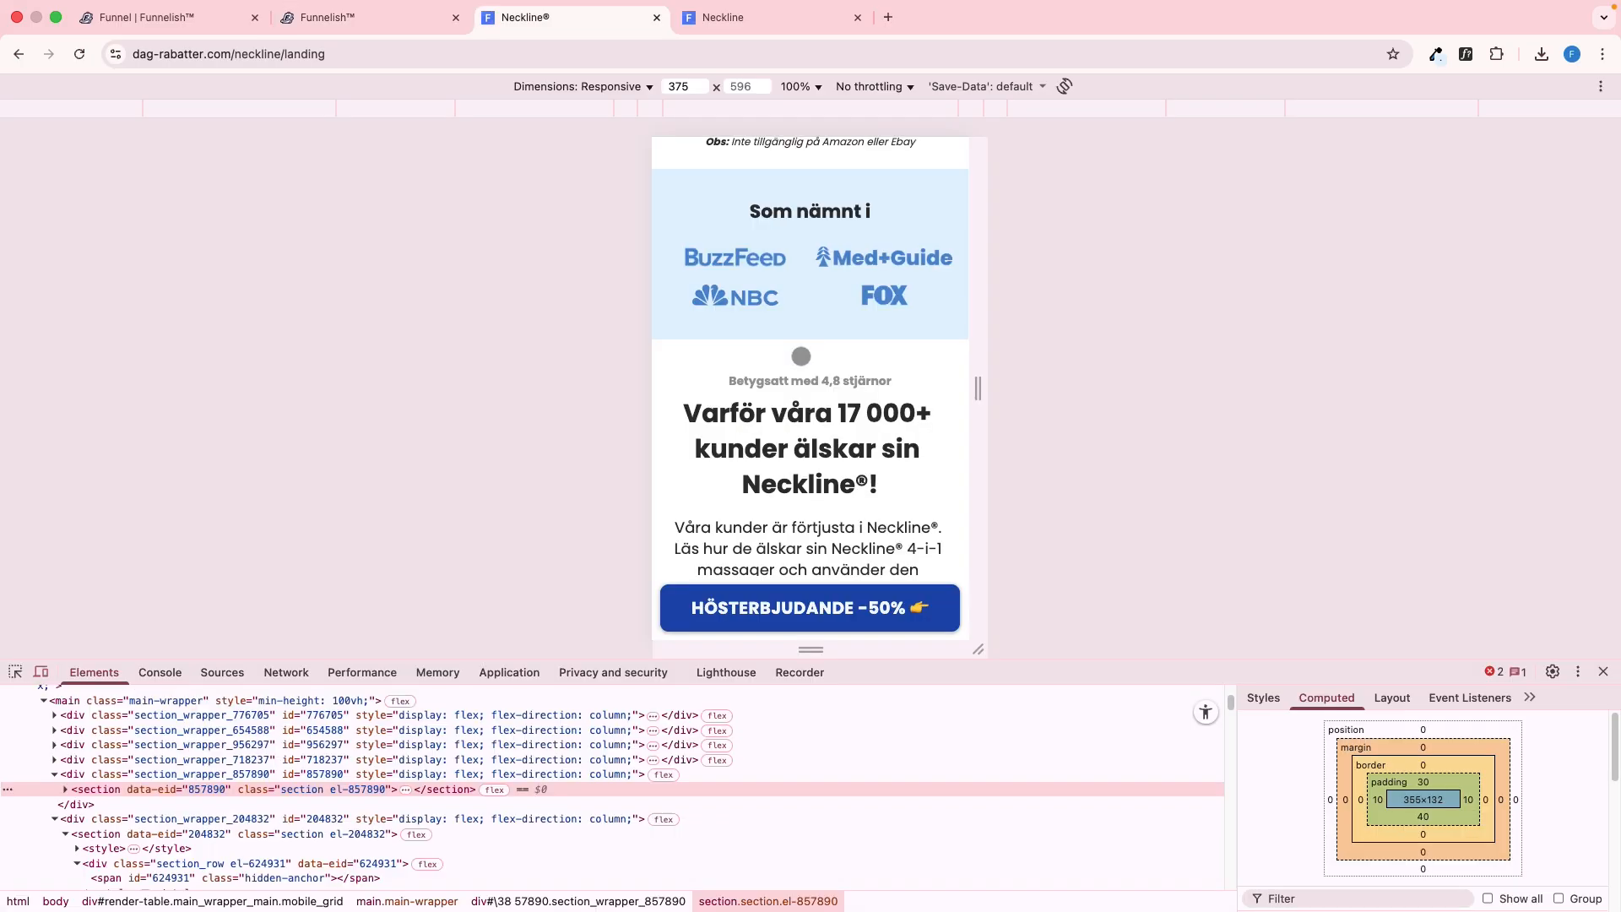
{"action": "key", "text": "ctrl+shift+Tab"}
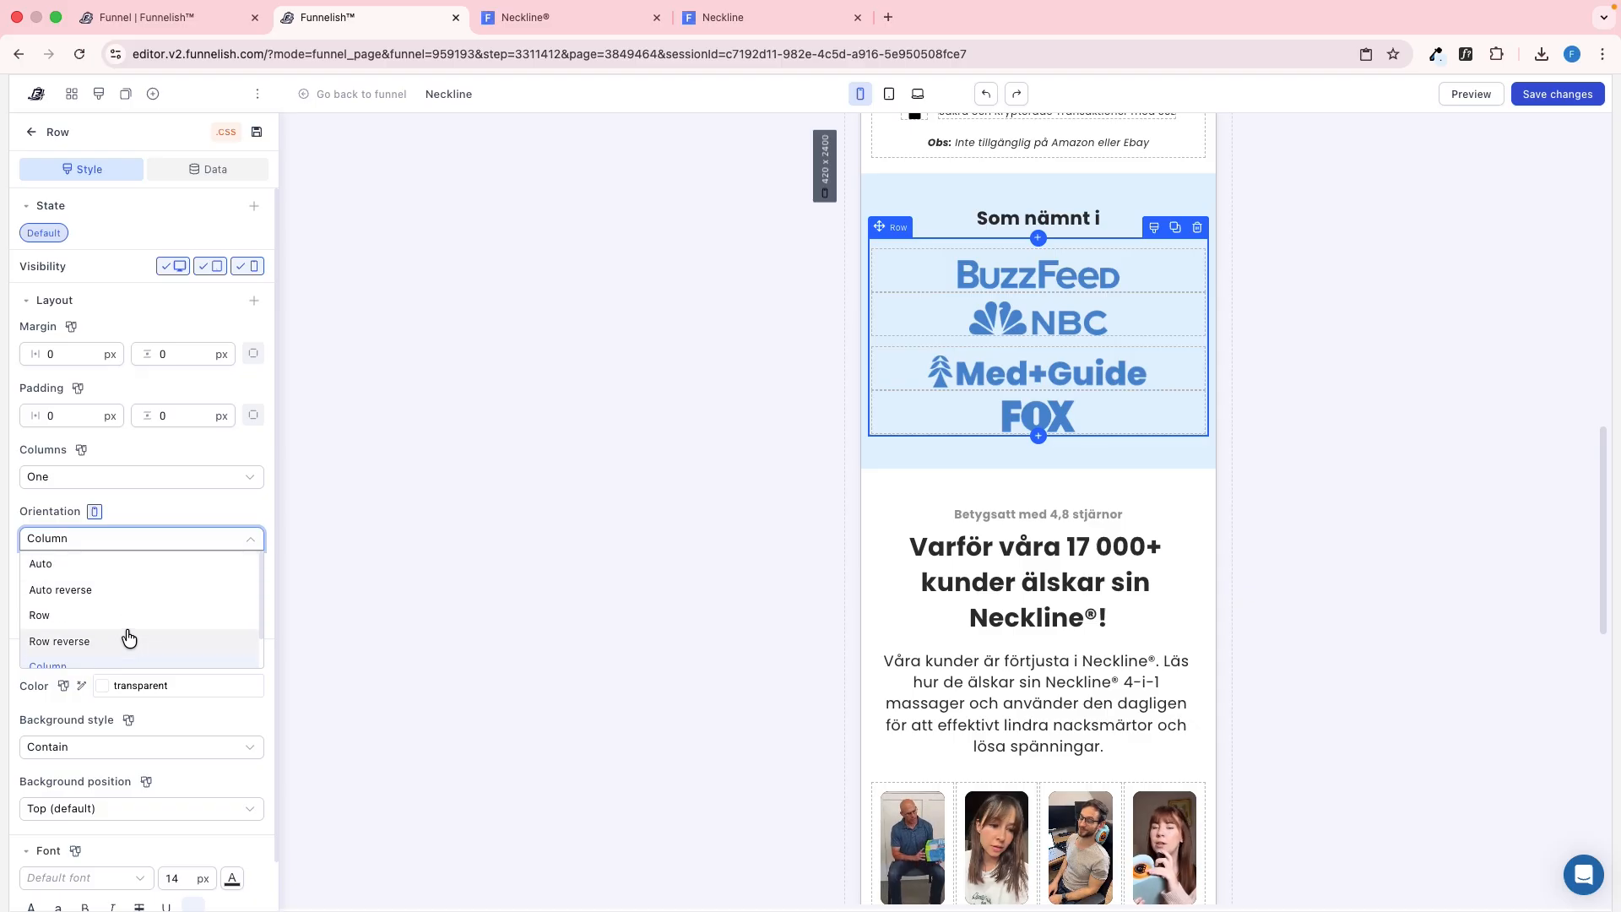
{"action": "left_click", "coordinate": [131, 583]}
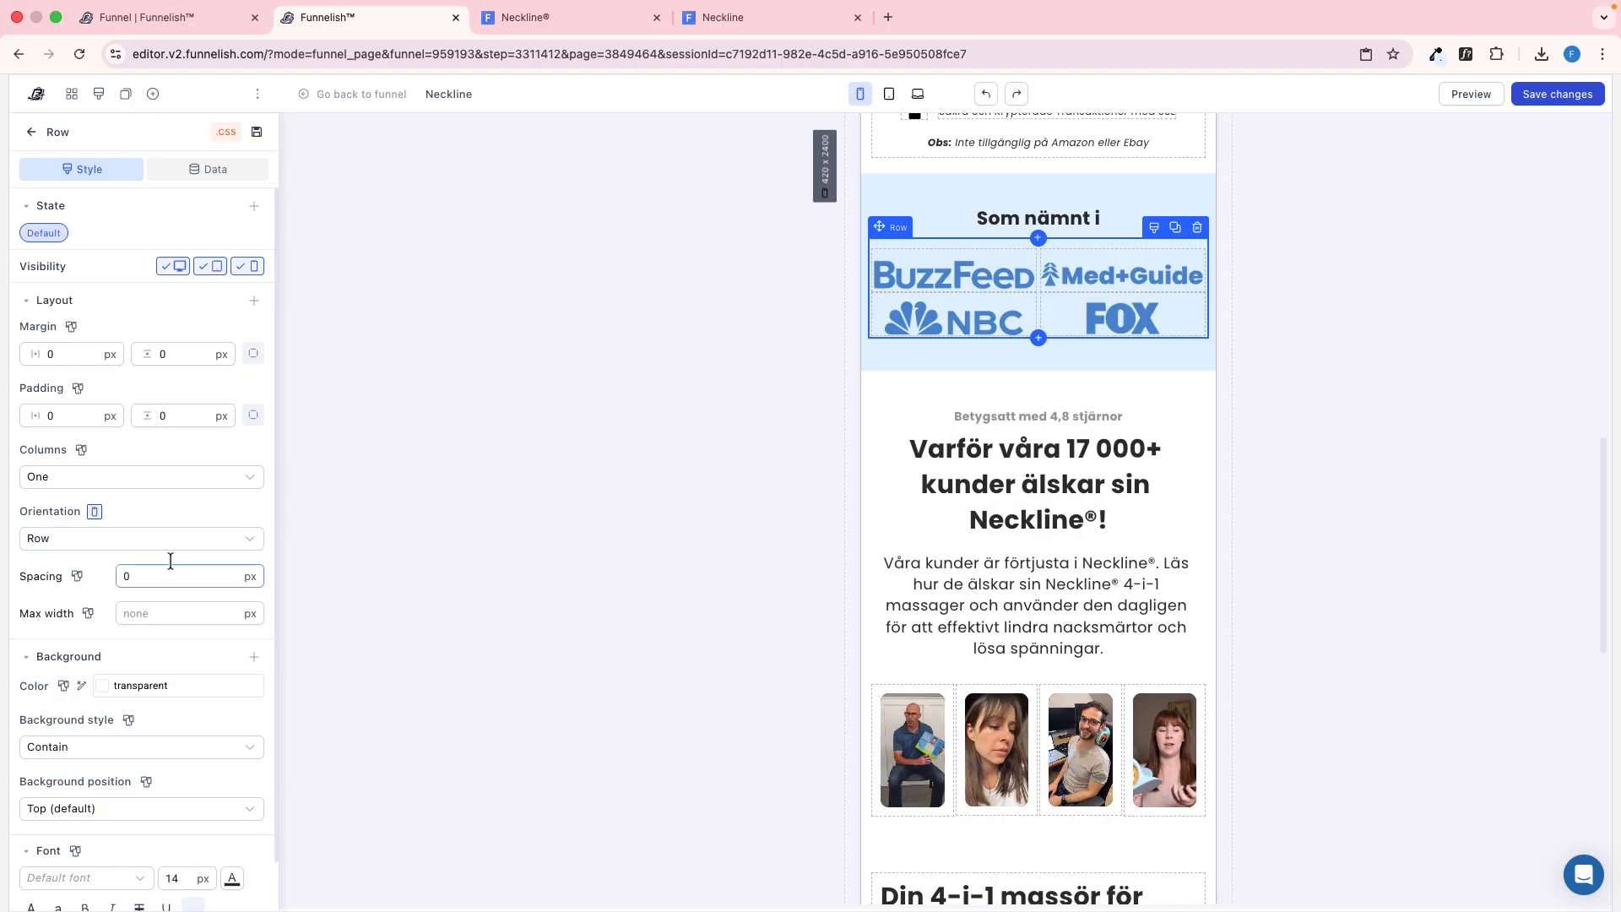
Save the page and reload the mobile preview at the "Som nämnt i" section
{"action": "left_click", "coordinate": [611, 369]}
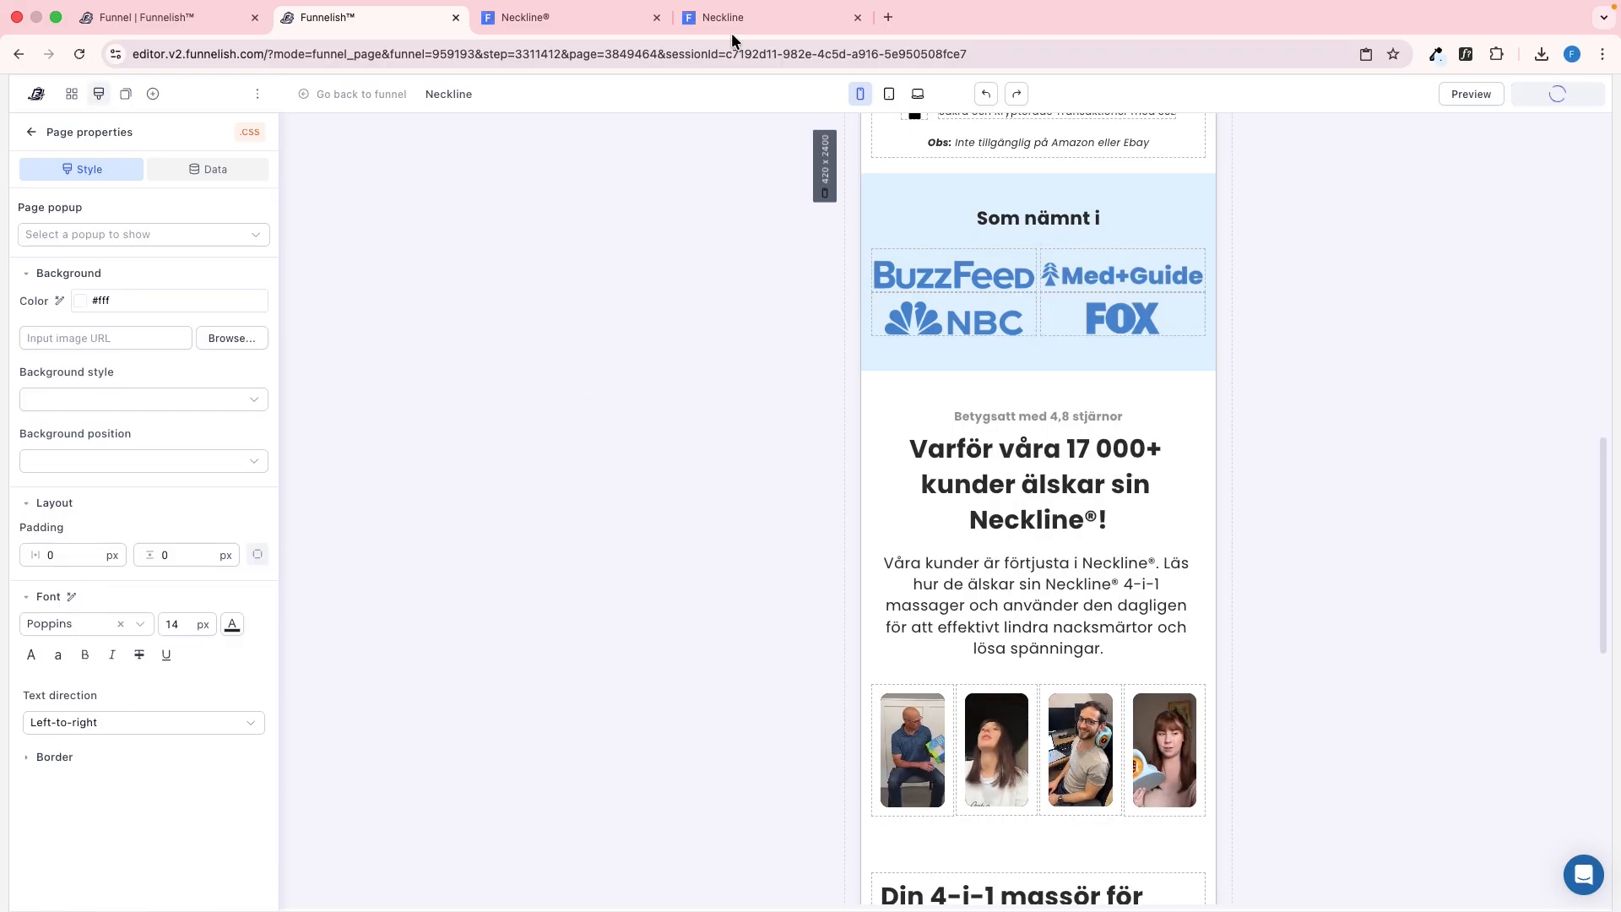
{"action": "left_click", "coordinate": [791, 23]}
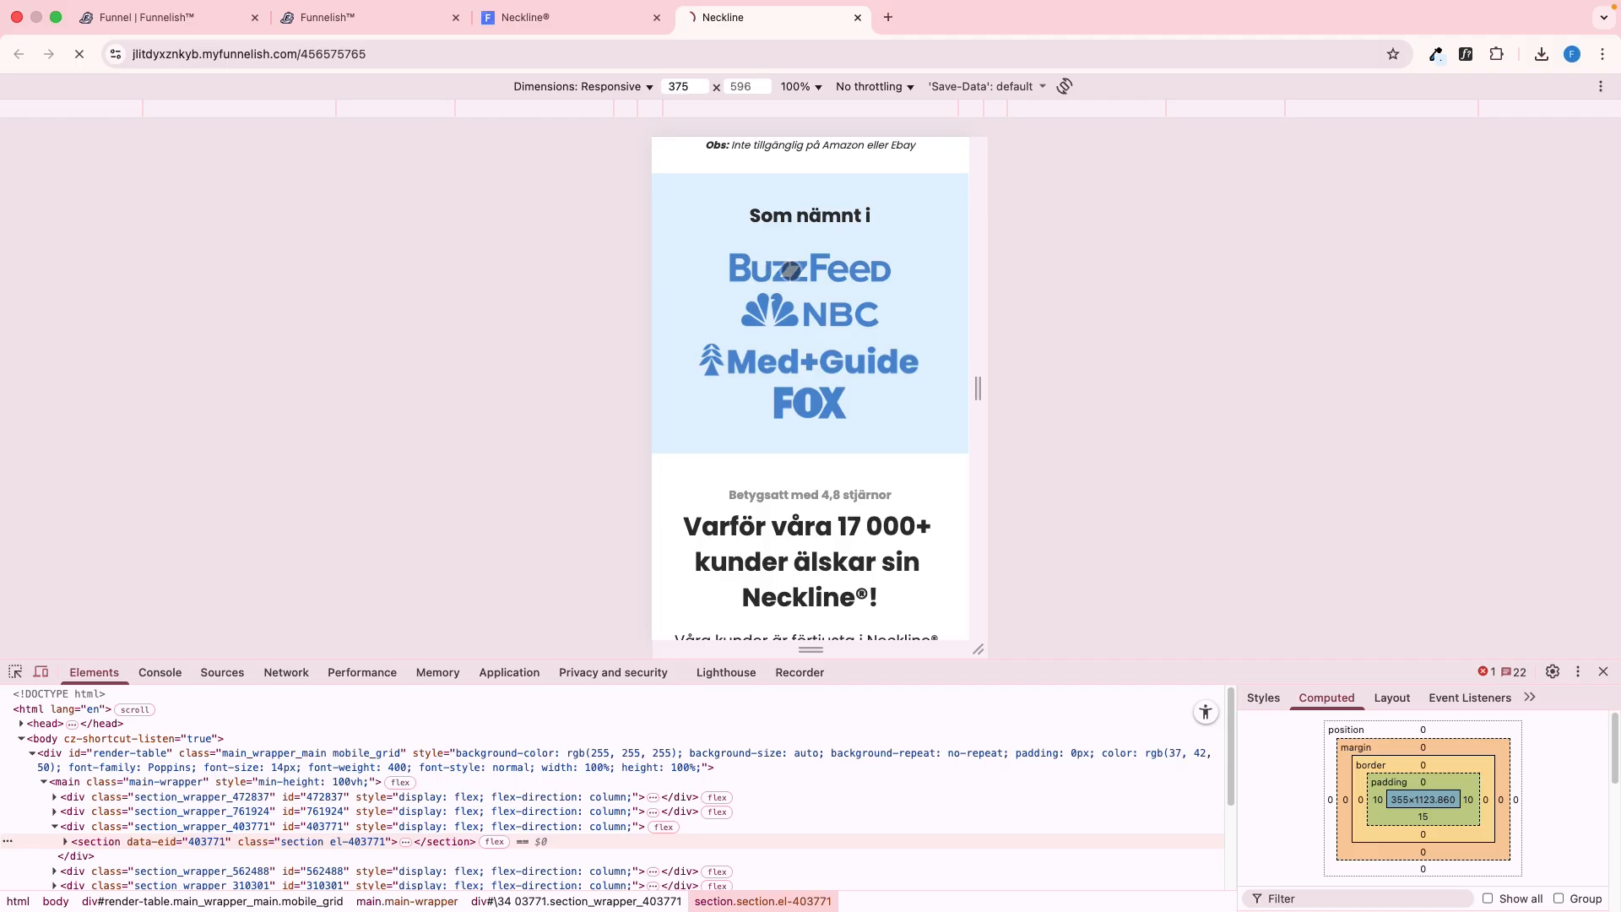
{"action": "mouse_move", "coordinate": [873, 282]}
{"action": "left_mouse_down"}
{"action": "mouse_move", "coordinate": [874, 327]}
{"action": "mouse_move", "coordinate": [869, 313]}
{"action": "left_mouse_up"}
Inspect the reference's Med+Guide logo image and its parent container for their mobile dimensions and spacing
{"action": "key", "text": "ctrl+shift+Tab"}
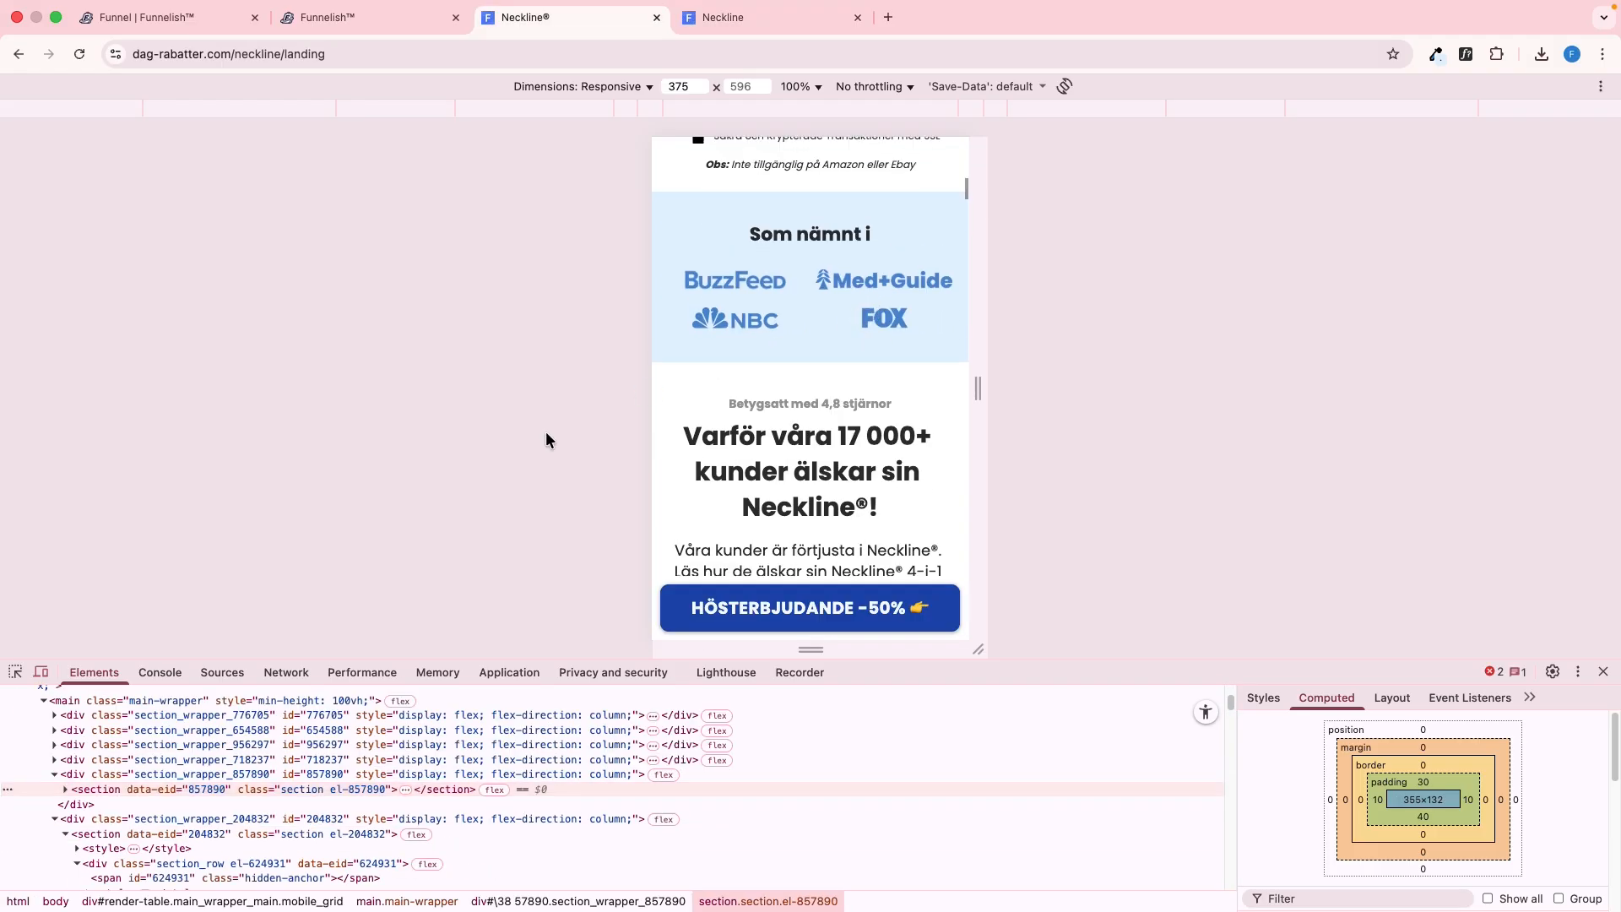
{"action": "left_click", "coordinate": [16, 673]}
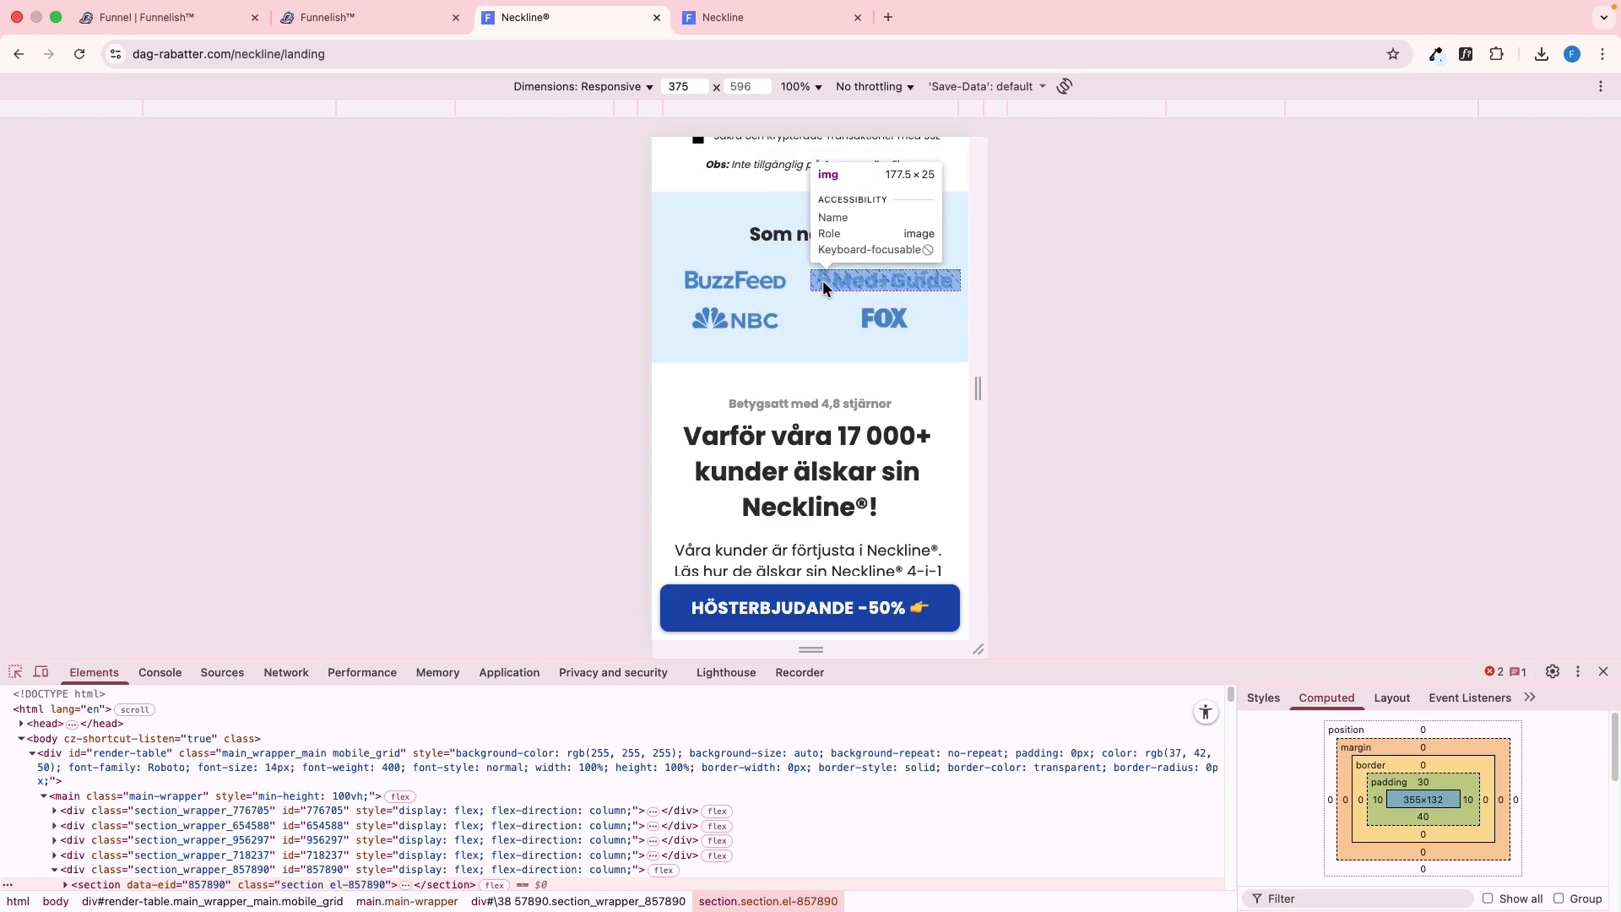
{"action": "left_click", "coordinate": [823, 287]}
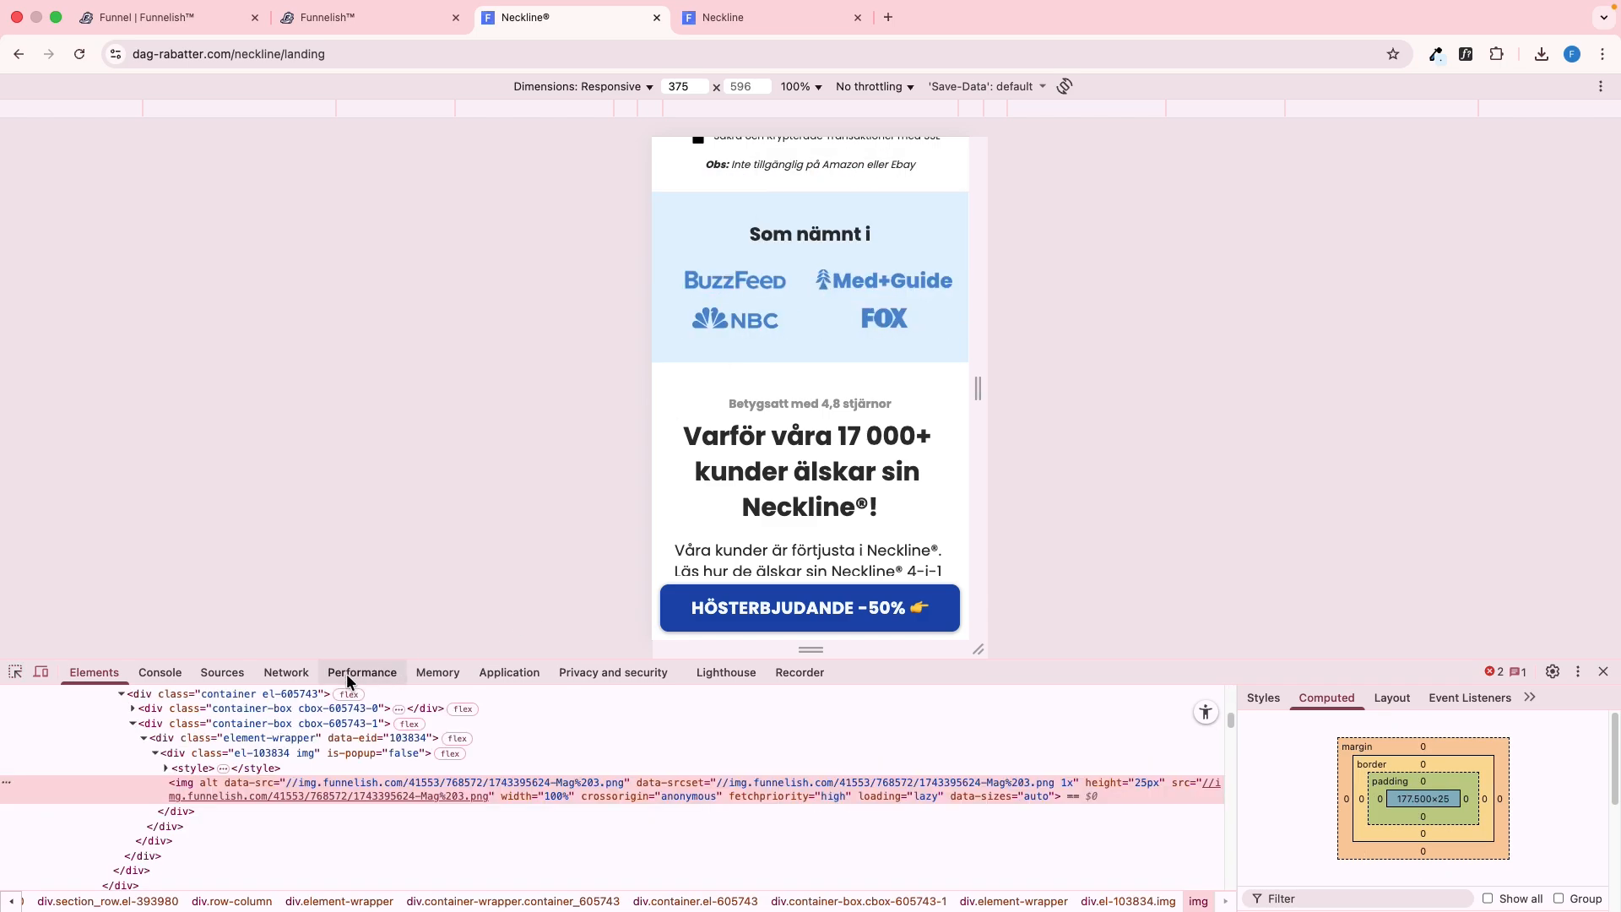
{"action": "left_click", "coordinate": [240, 699]}
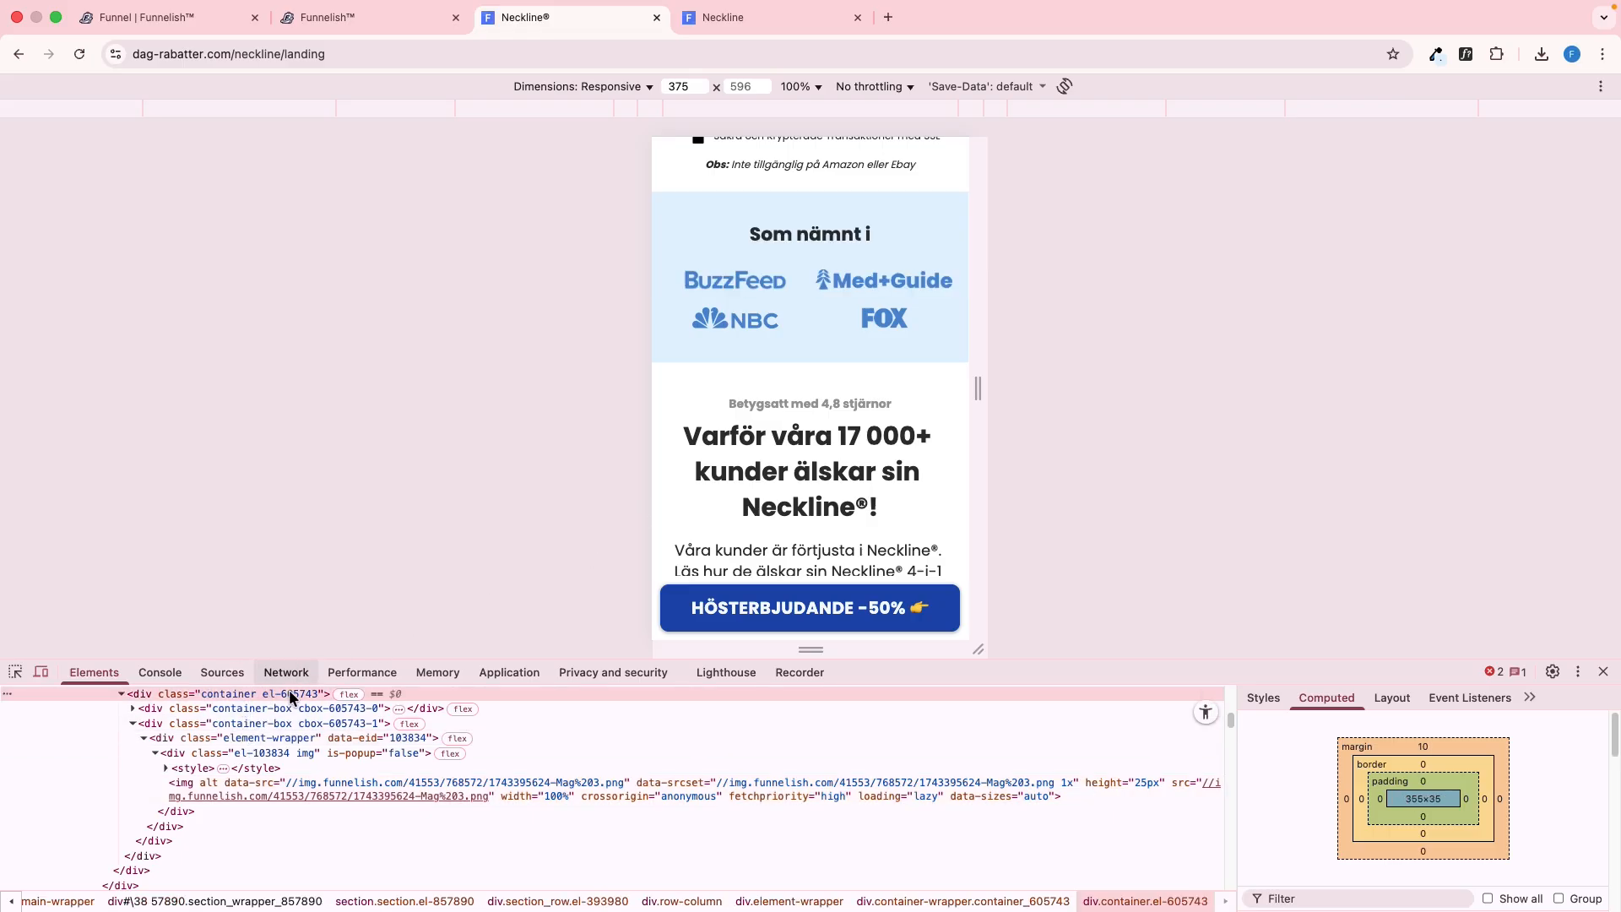
Check the reference logo's container, return to the editor and set the BuzzFeed logo's mobile image height to 25 px
{"action": "left_click", "coordinate": [656, 336]}
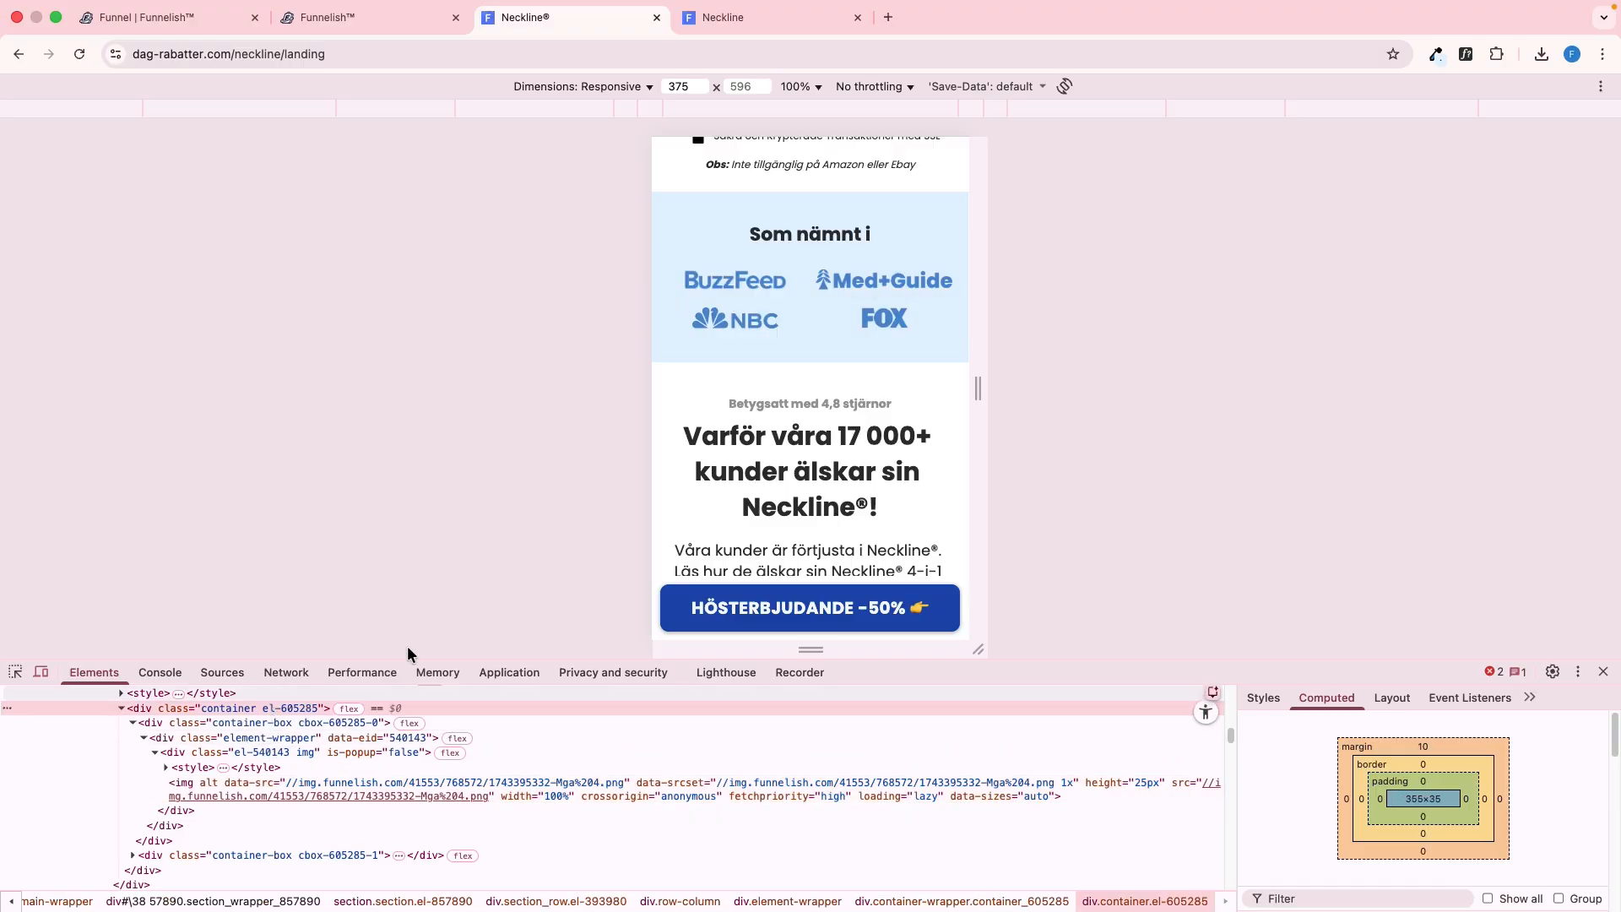
{"action": "key", "text": "ctrl+shift+Tab"}
{"action": "scroll", "coordinate": [1310, 510], "scroll_direction": "up", "scroll_amount": 2}
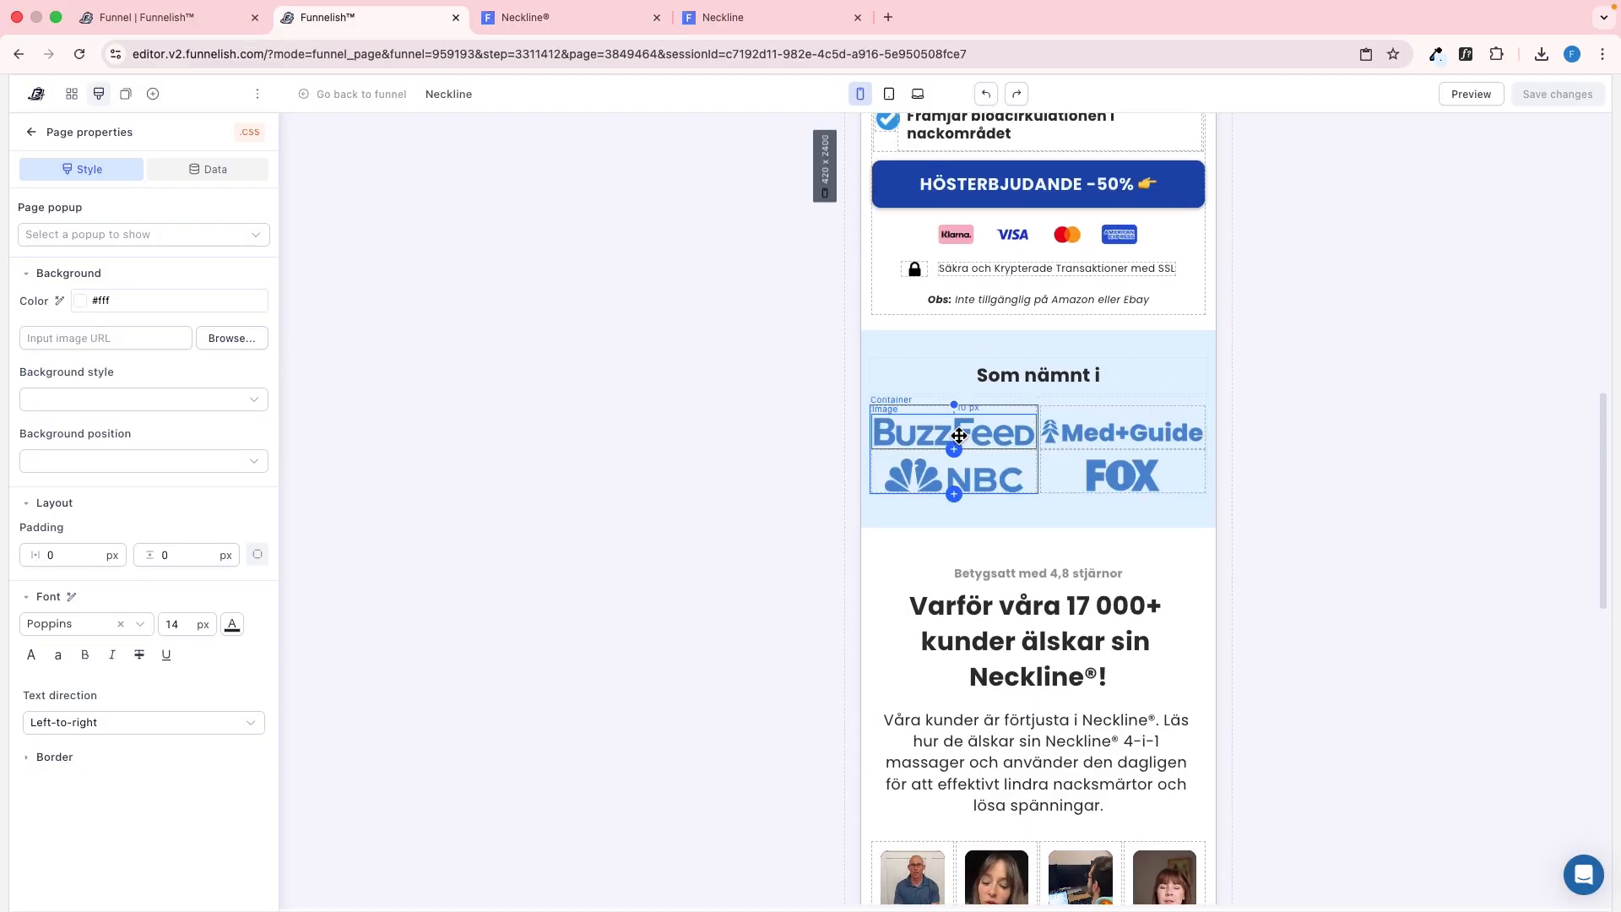
{"action": "left_click", "coordinate": [958, 435]}
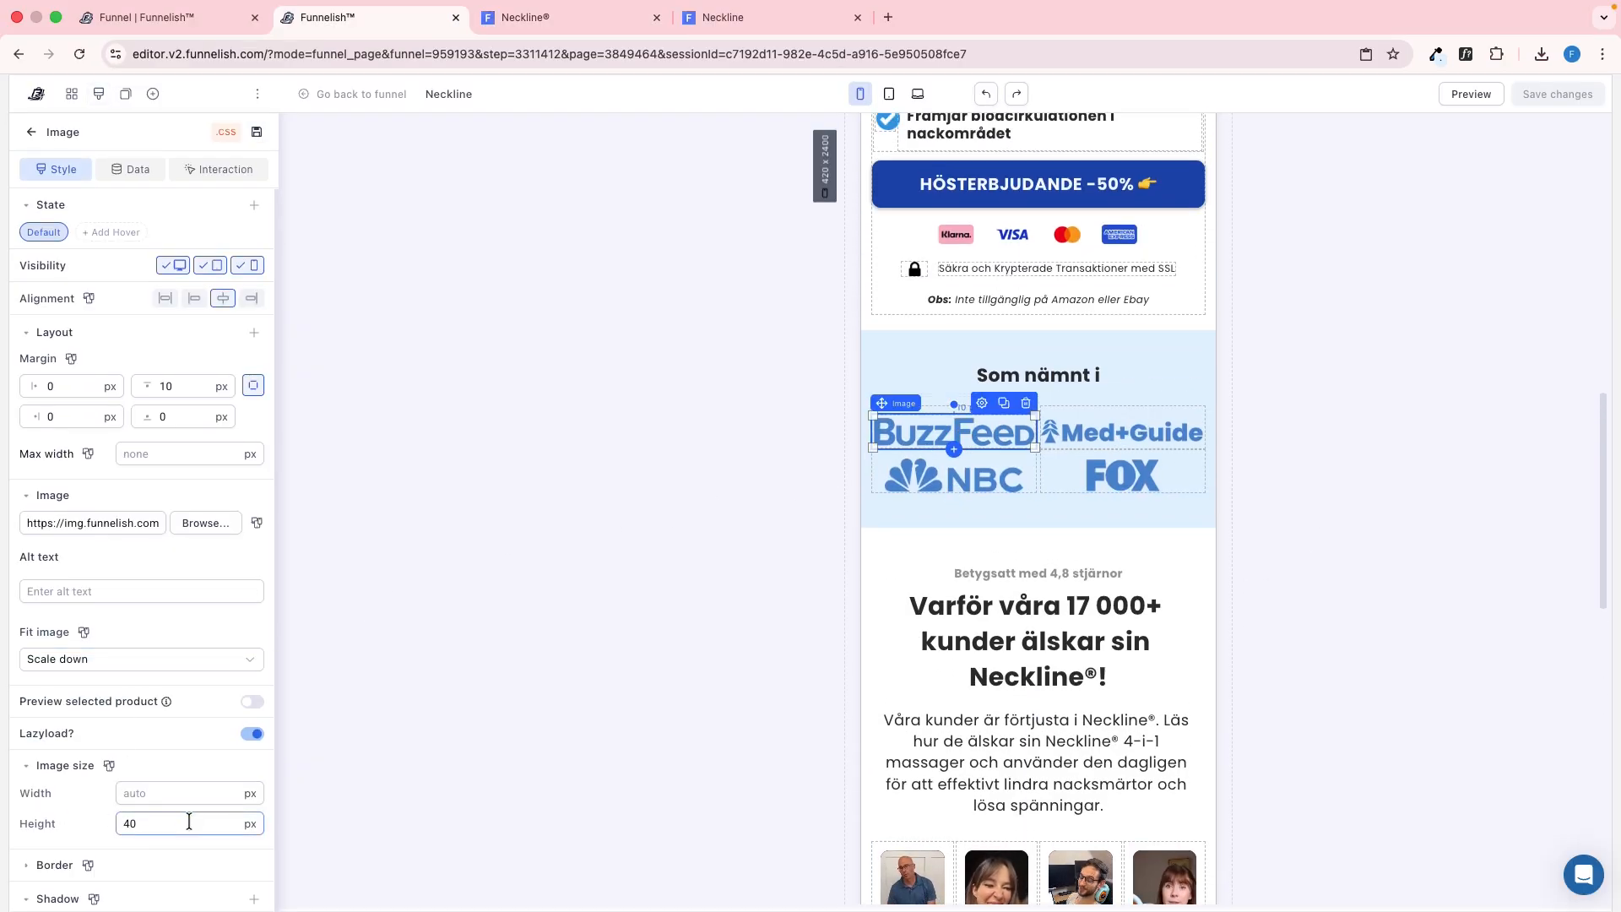
{"action": "scroll", "coordinate": [135, 815], "scroll_direction": "down", "scroll_amount": 1}
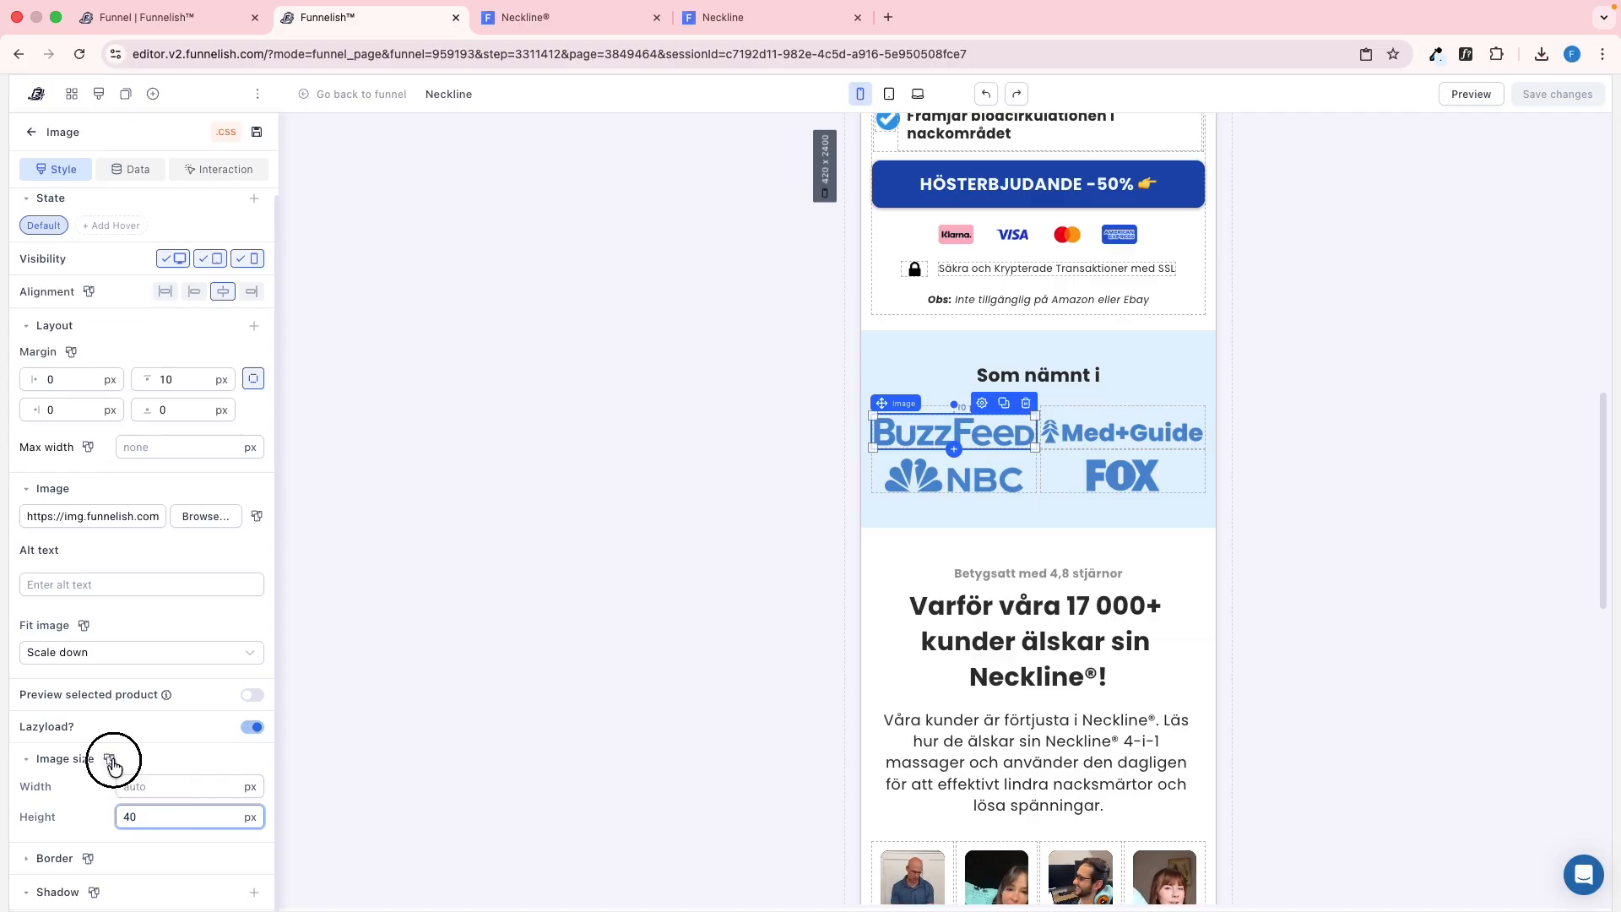
{"action": "type", "text": "25"}
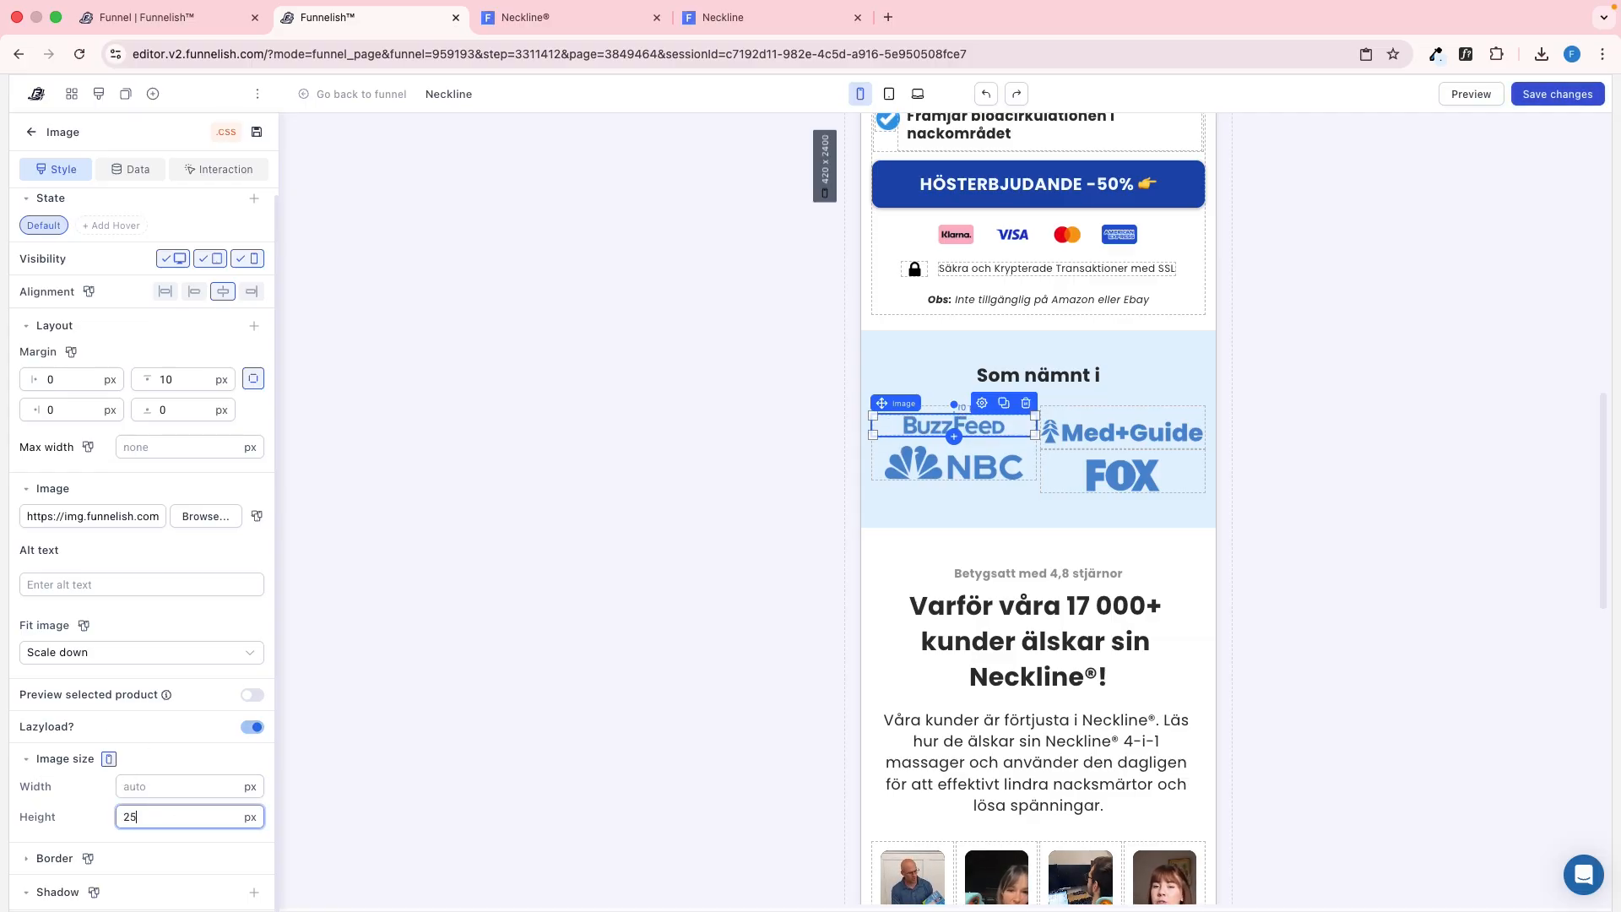
Set the mobile image height of the Med+Guide, NBC and FOX logos to 25 px each and save the page
{"action": "left_click", "coordinate": [1122, 432]}
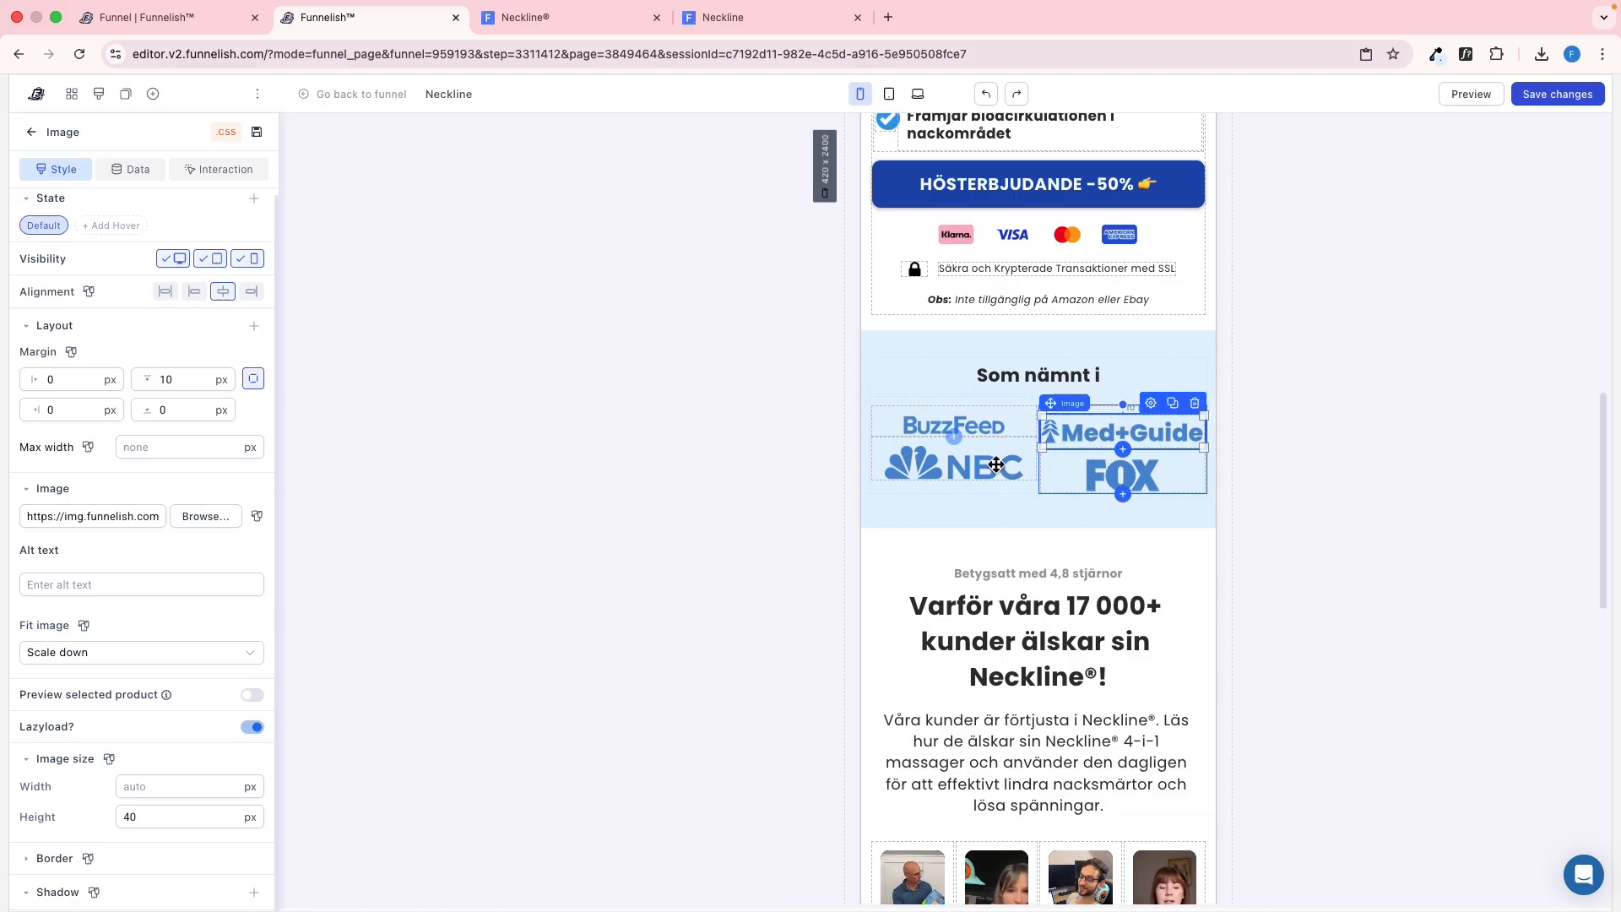
{"action": "double_click", "coordinate": [158, 814]}
{"action": "type", "text": "25"}
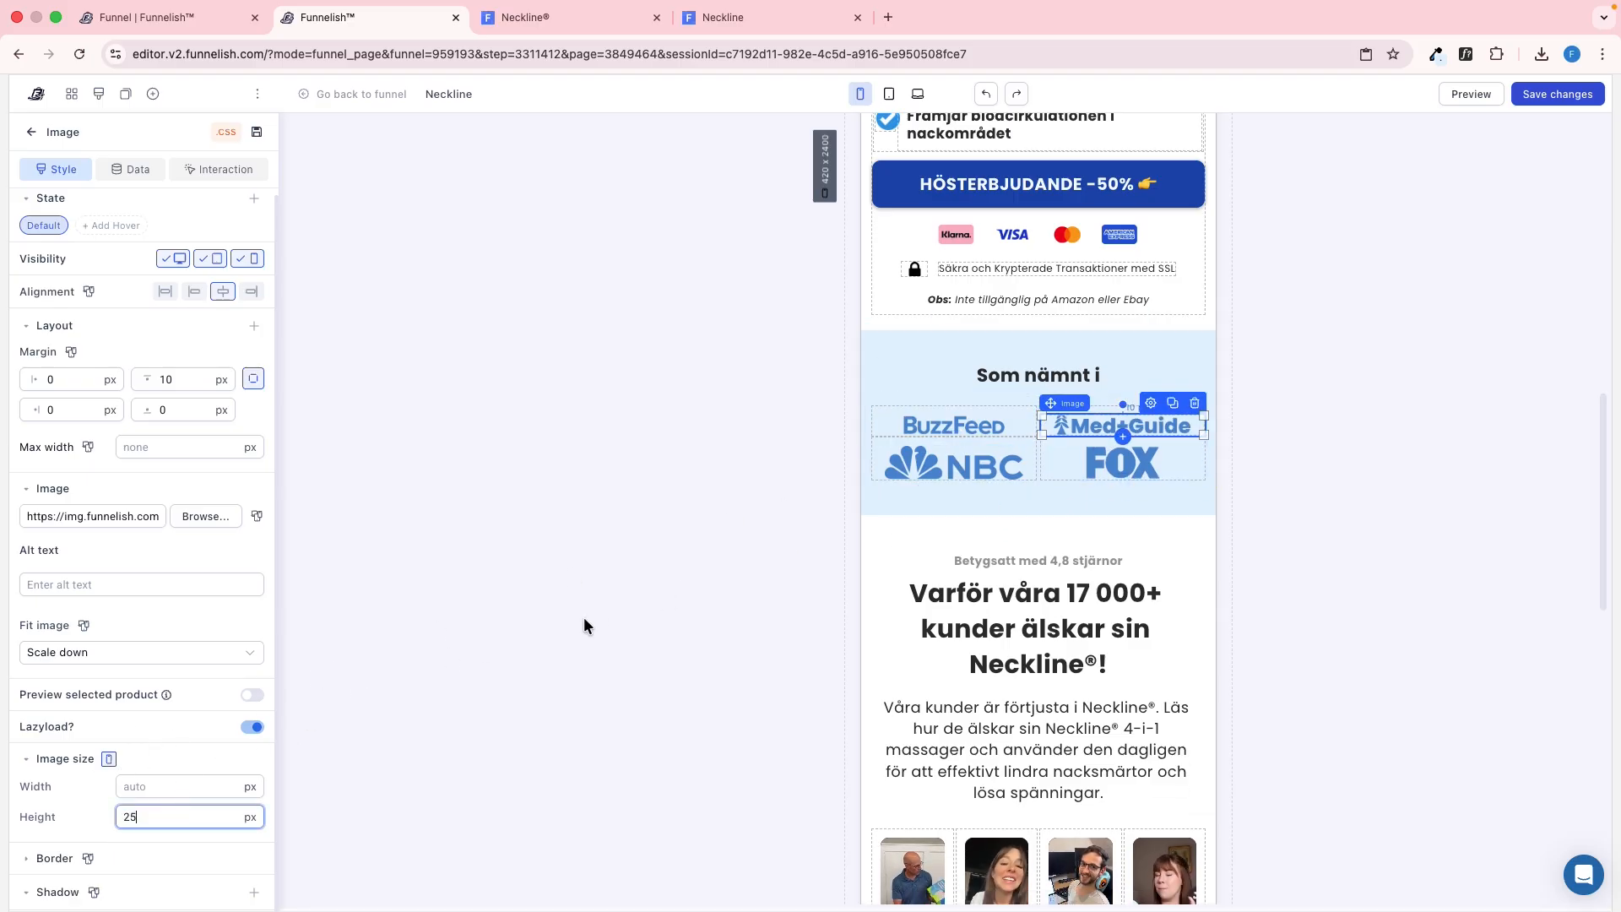
{"action": "left_click", "coordinate": [905, 458]}
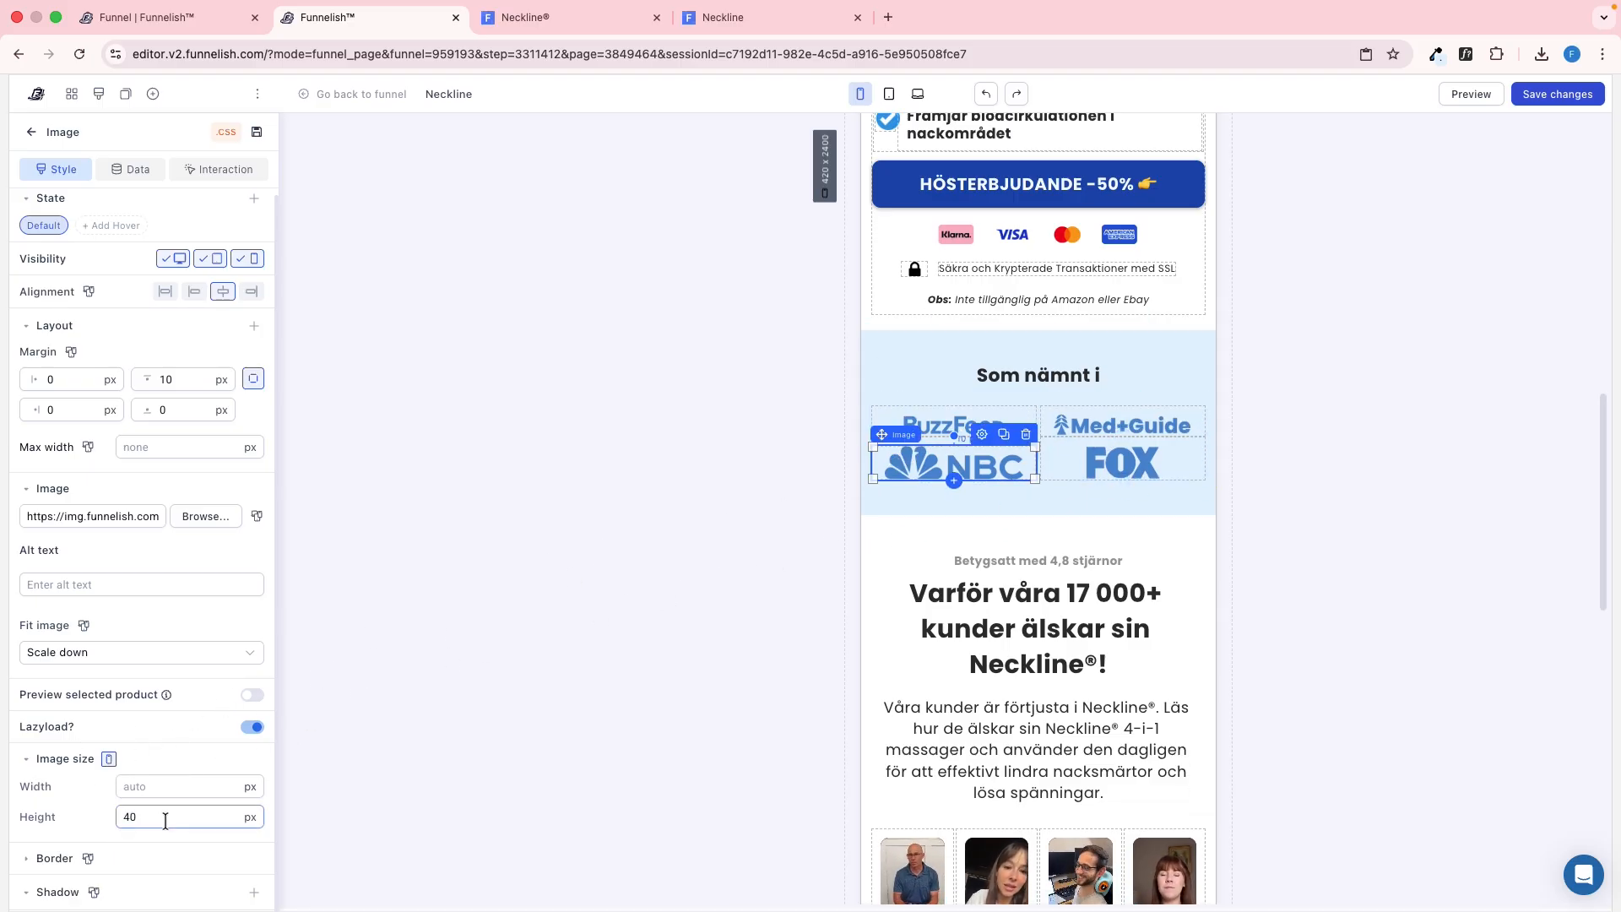
{"action": "left_click", "coordinate": [1124, 462]}
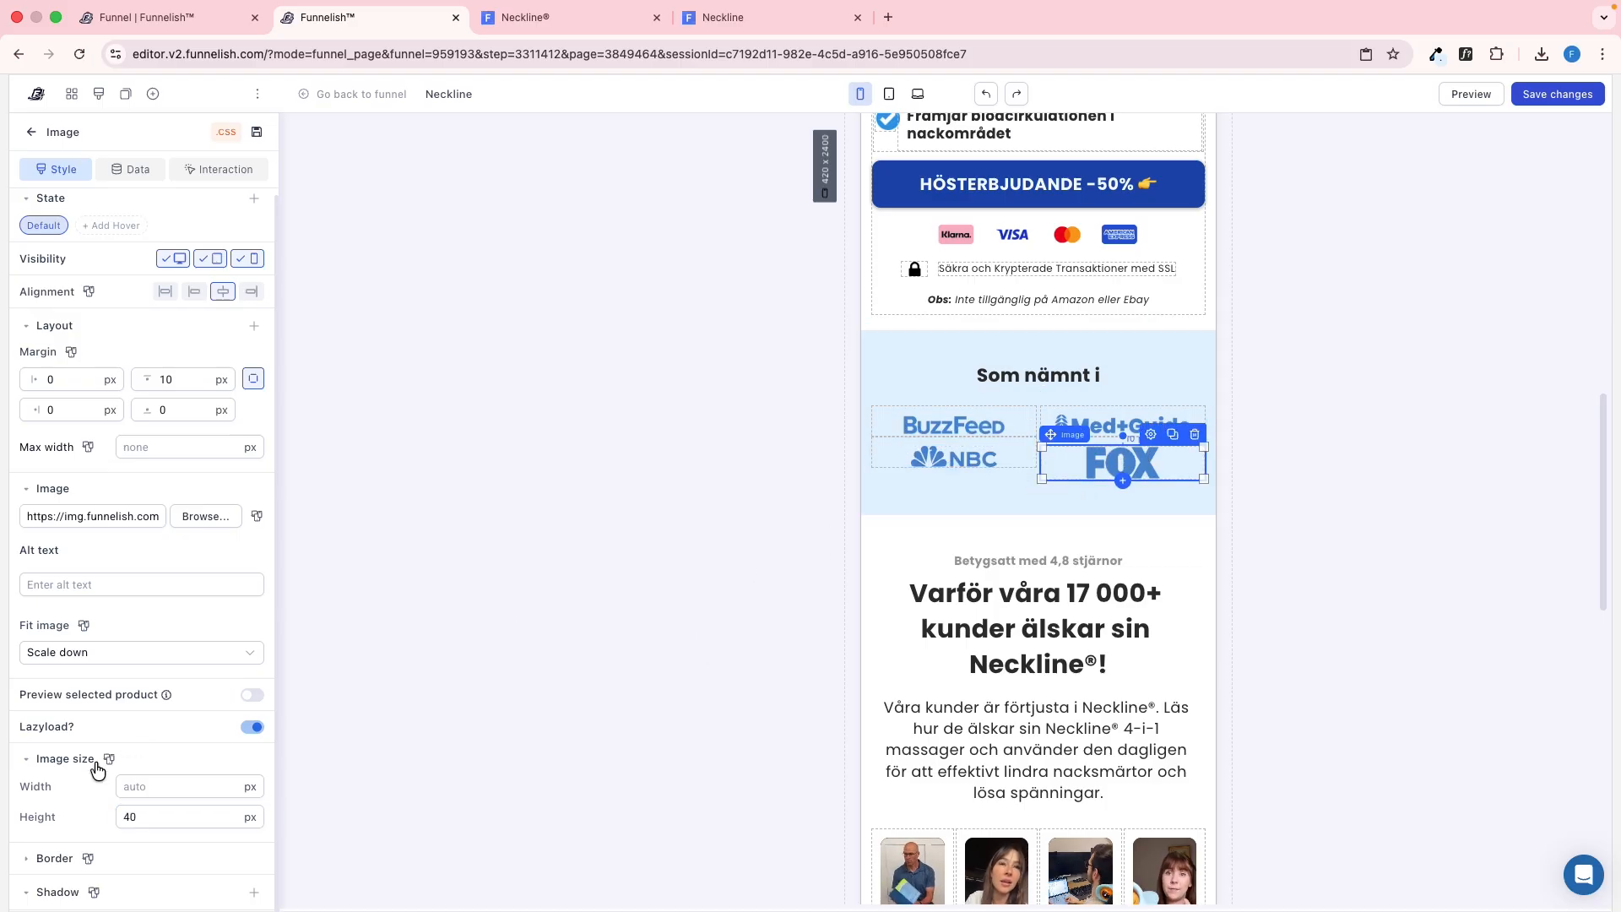
{"action": "type", "text": "25"}
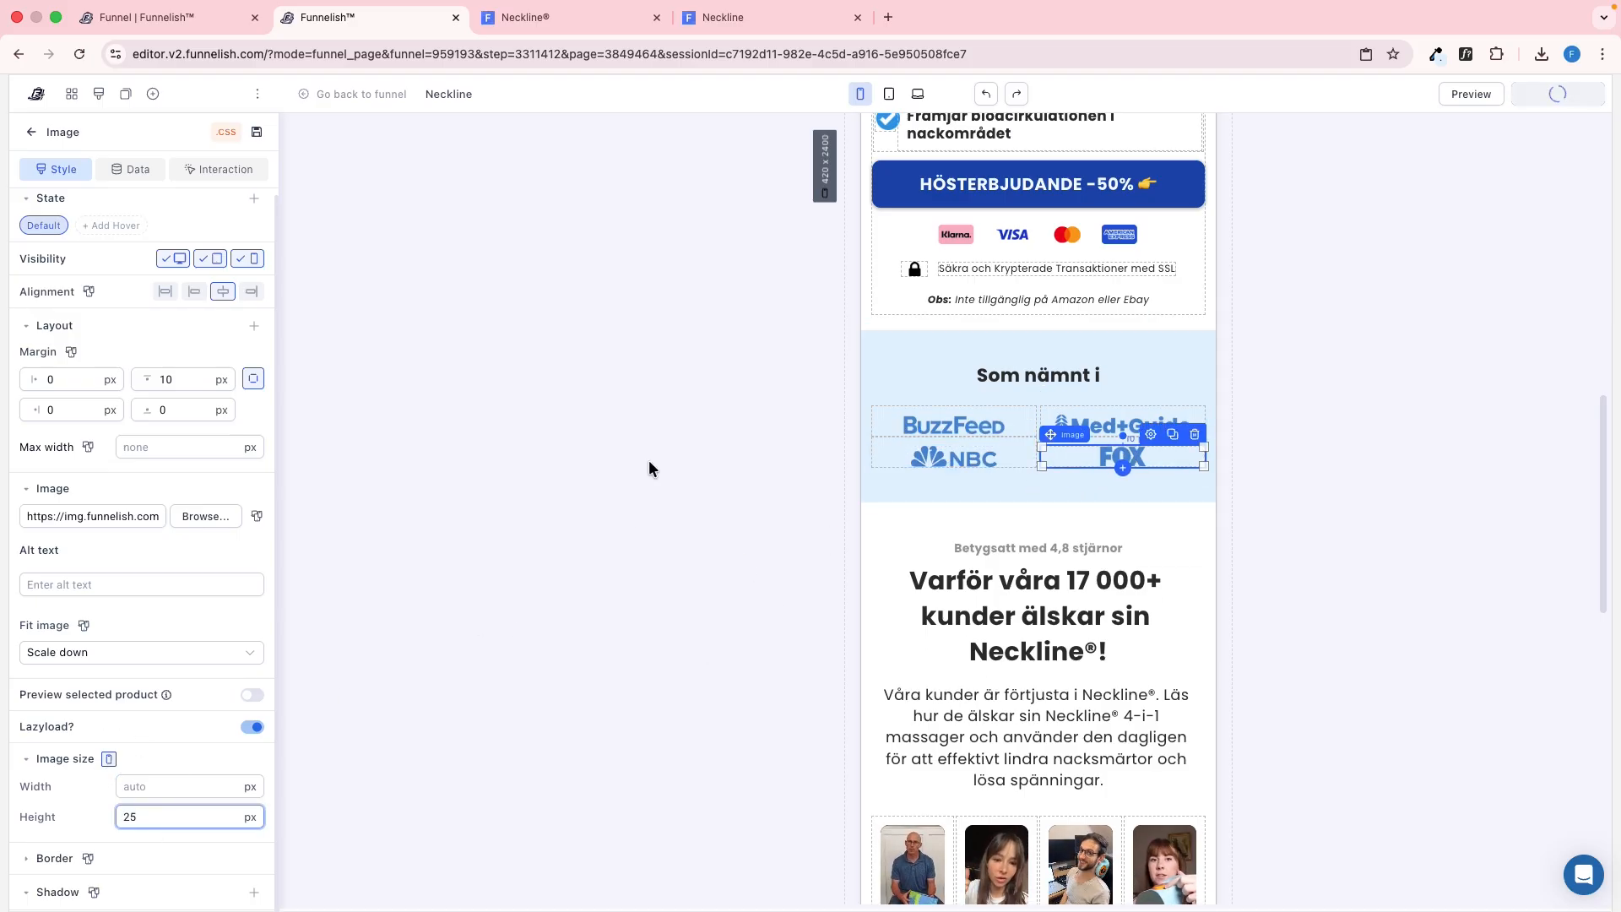
Compare the vertical spacing of the "Som nämnt i" logos in the mobile preview with the reference page
{"action": "left_click", "coordinate": [650, 448]}
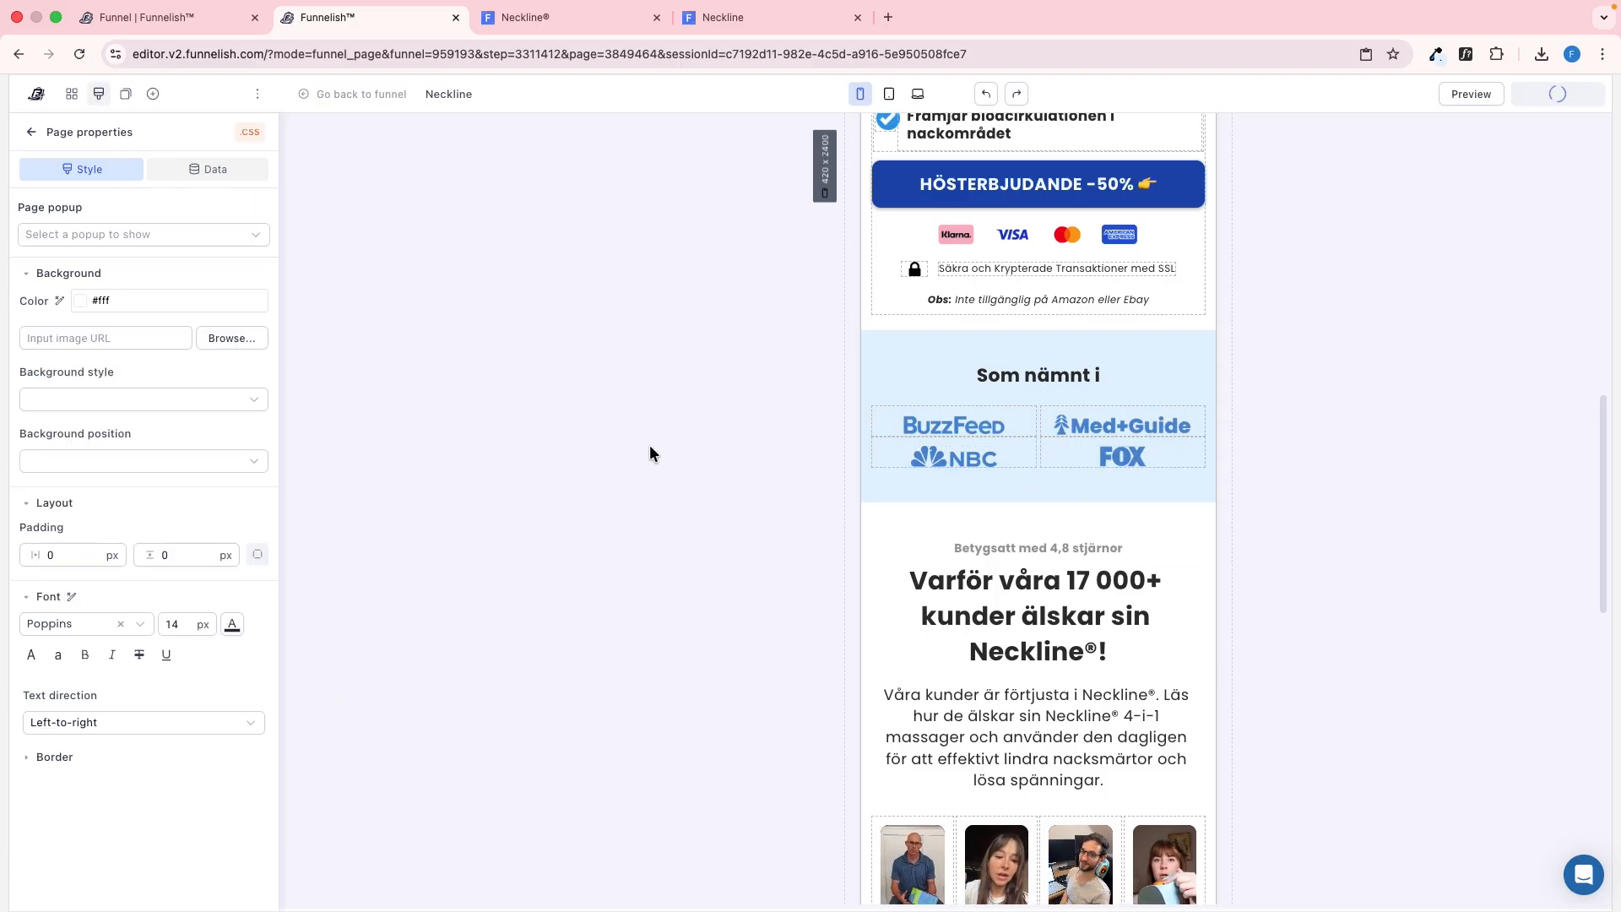
{"action": "left_click", "coordinate": [697, 27]}
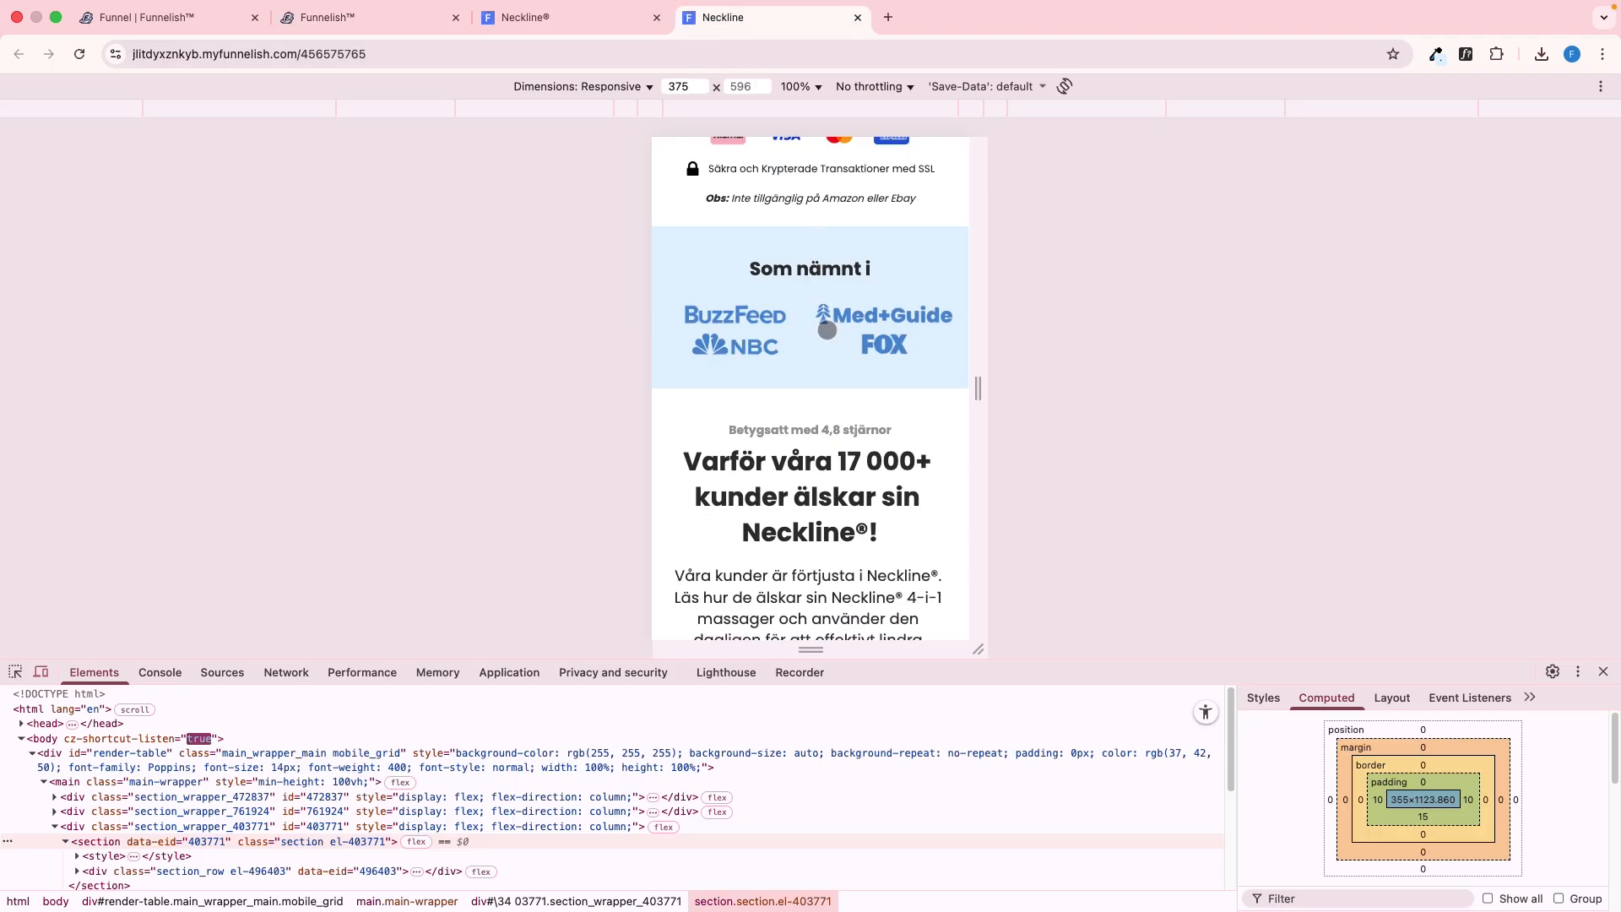
{"action": "key", "text": "ctrl+shift+Tab"}
{"action": "left_click_drag", "start_coordinate": [844, 407], "coordinate": [872, 337]}
{"action": "key", "text": "ctrl+Tab"}
{"action": "key", "text": "ctrl+shift+Tab"}
{"action": "key", "text": "ctrl+Tab"}
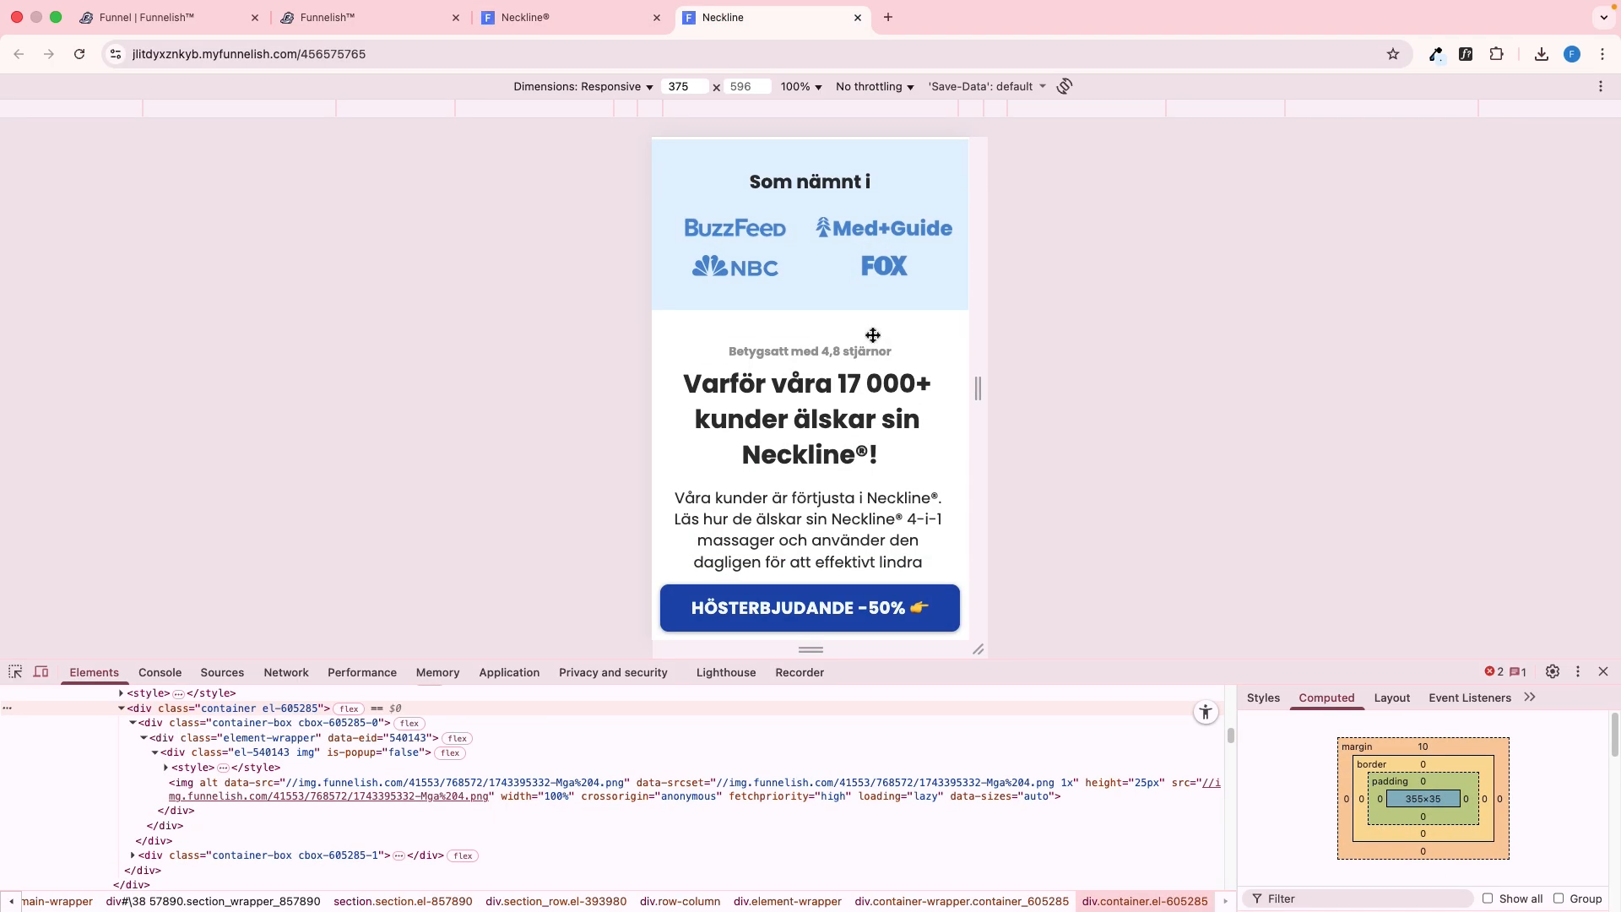
{"action": "key", "text": "ctrl+shift+Tab"}
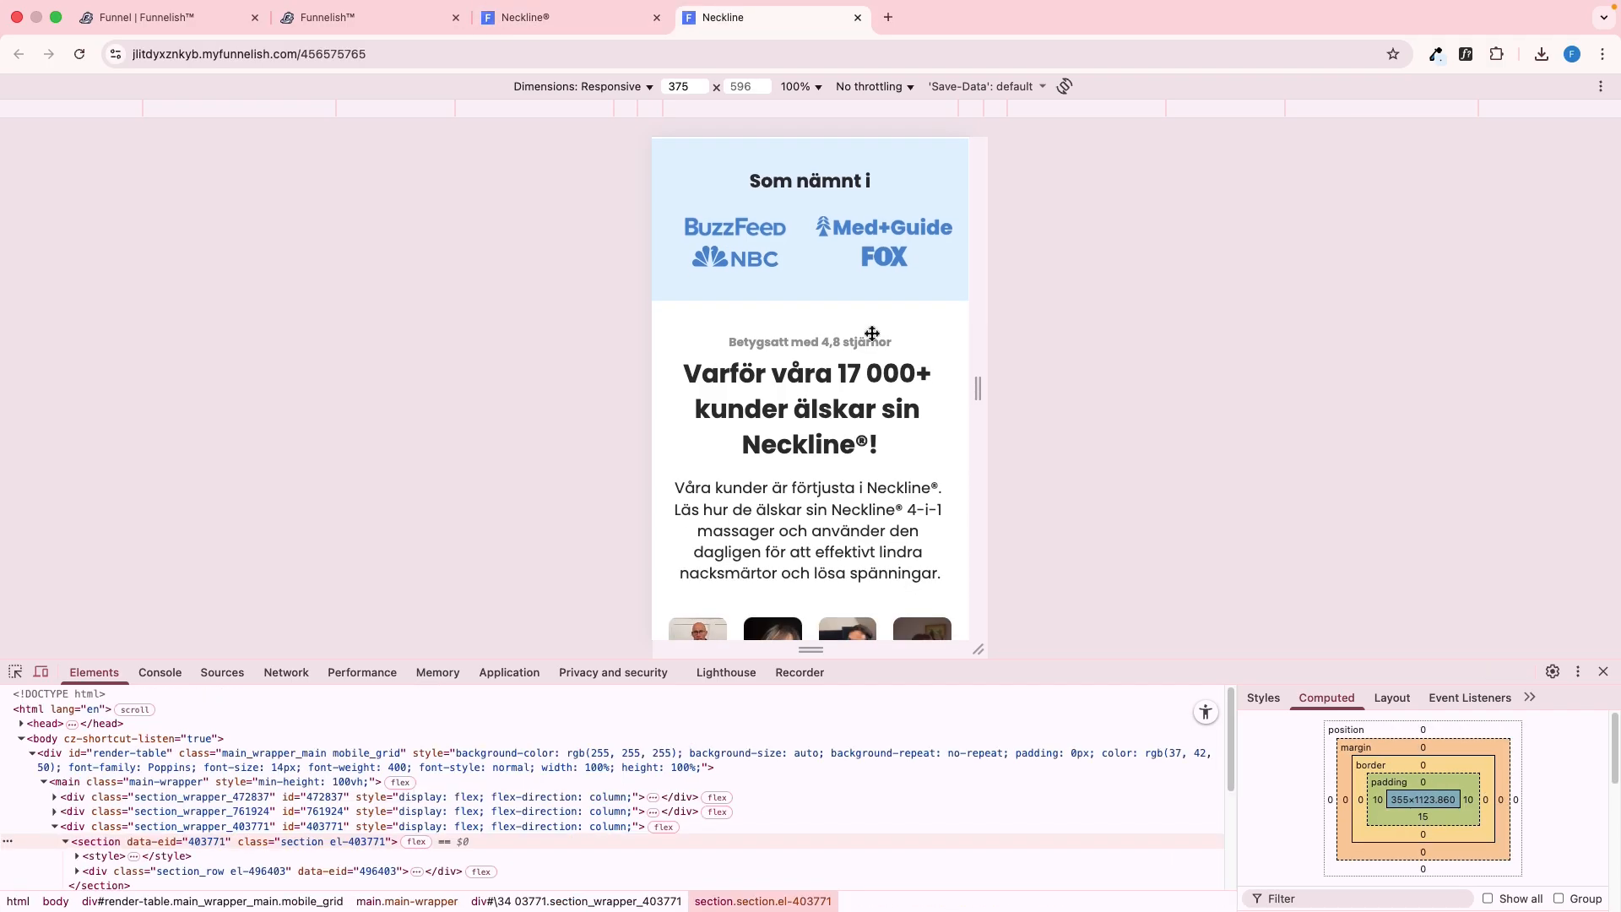
In the editor, set the mobile top margin of the NBC and FOX logos to 20 px and save the page
{"action": "key", "text": "ctrl+shift+Tab"}
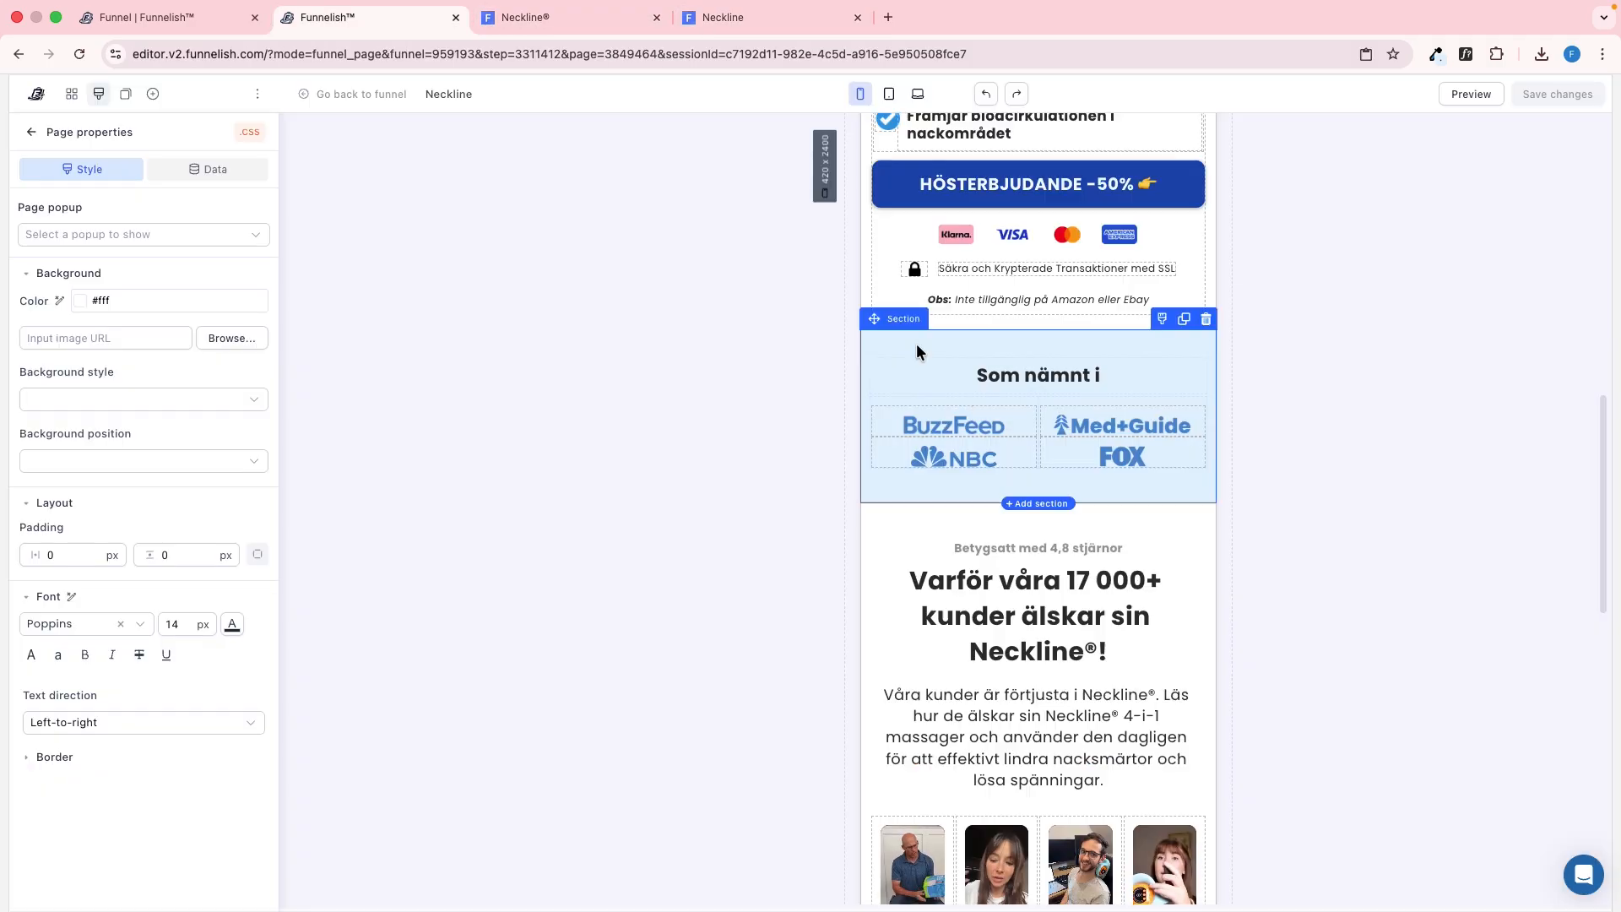
{"action": "left_click", "coordinate": [1039, 447]}
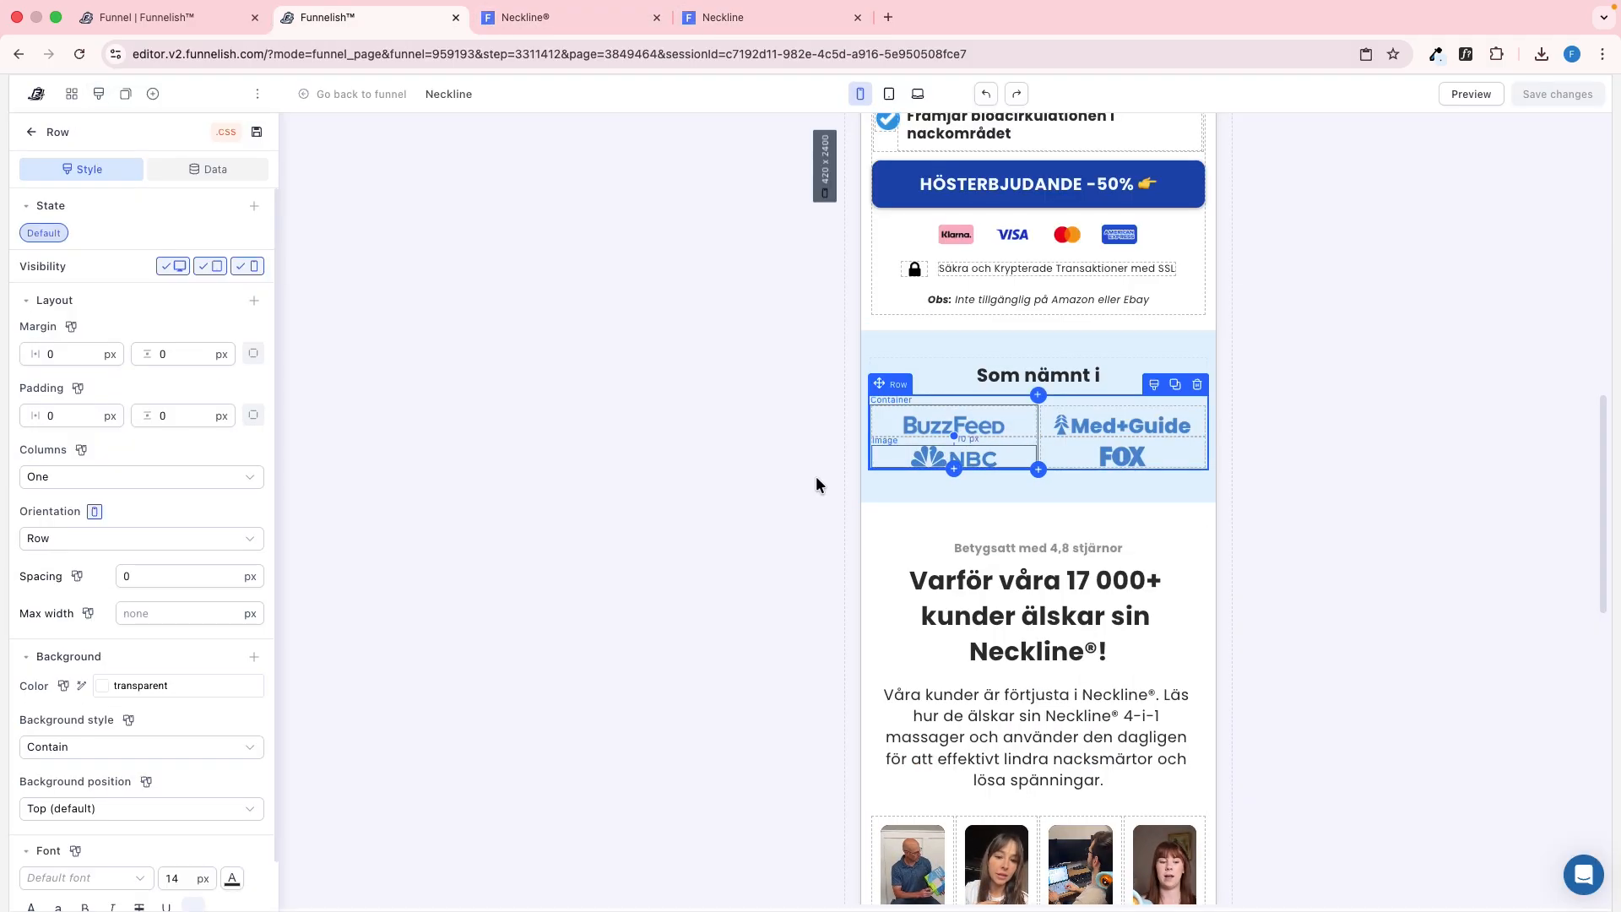
{"action": "left_click", "coordinate": [952, 442]}
{"action": "left_click", "coordinate": [896, 462]}
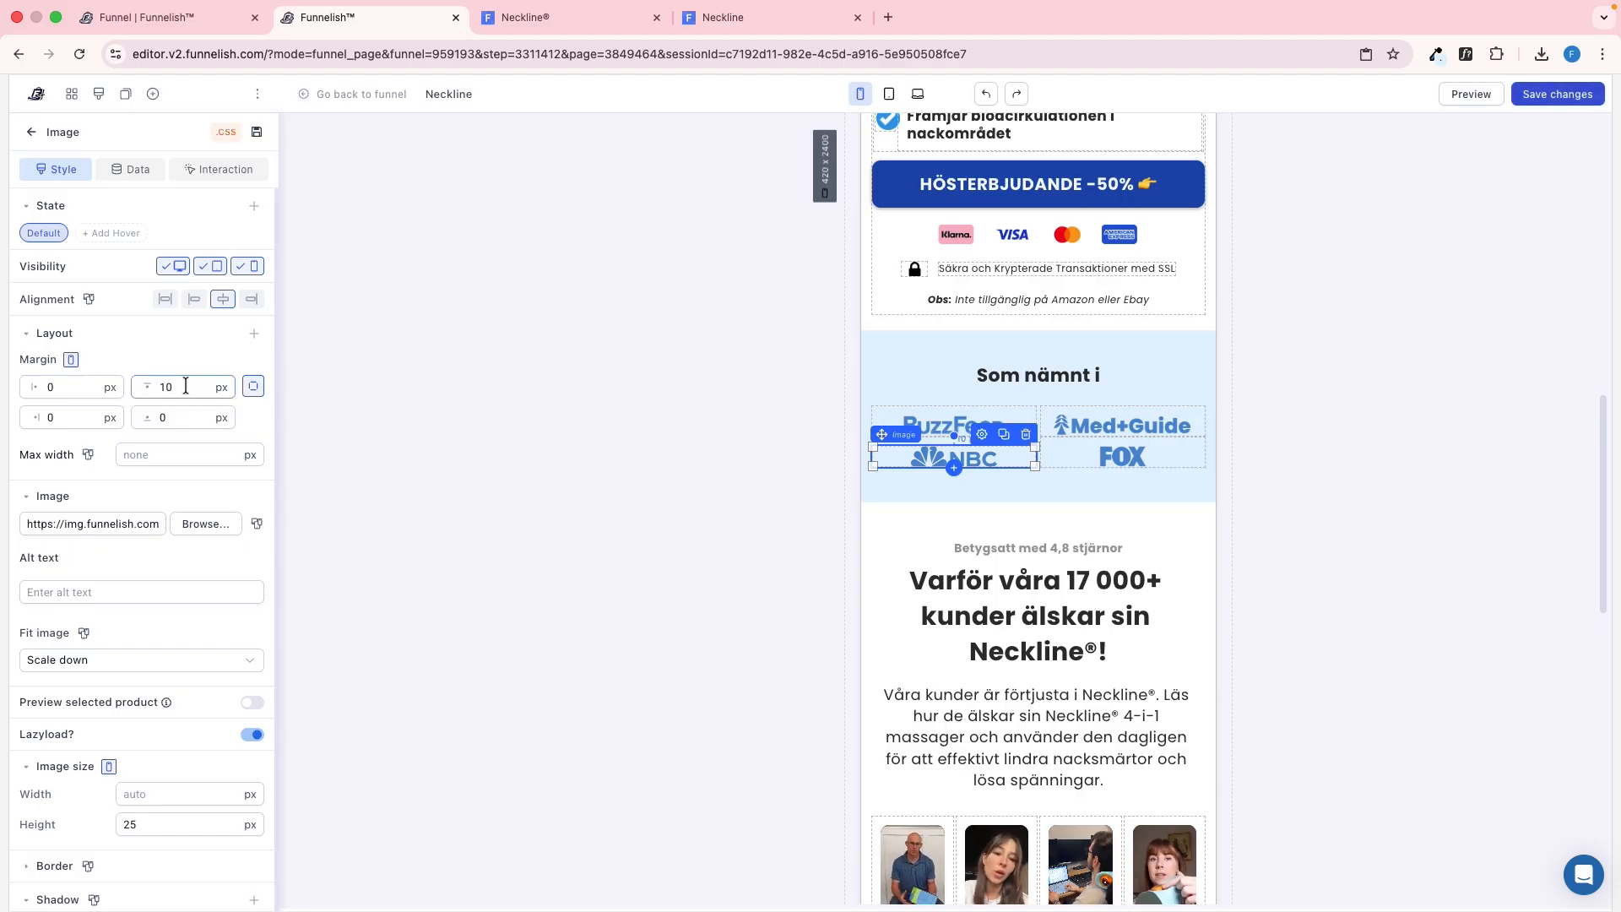
{"action": "type", "text": "20"}
{"action": "left_click", "coordinate": [1103, 450]}
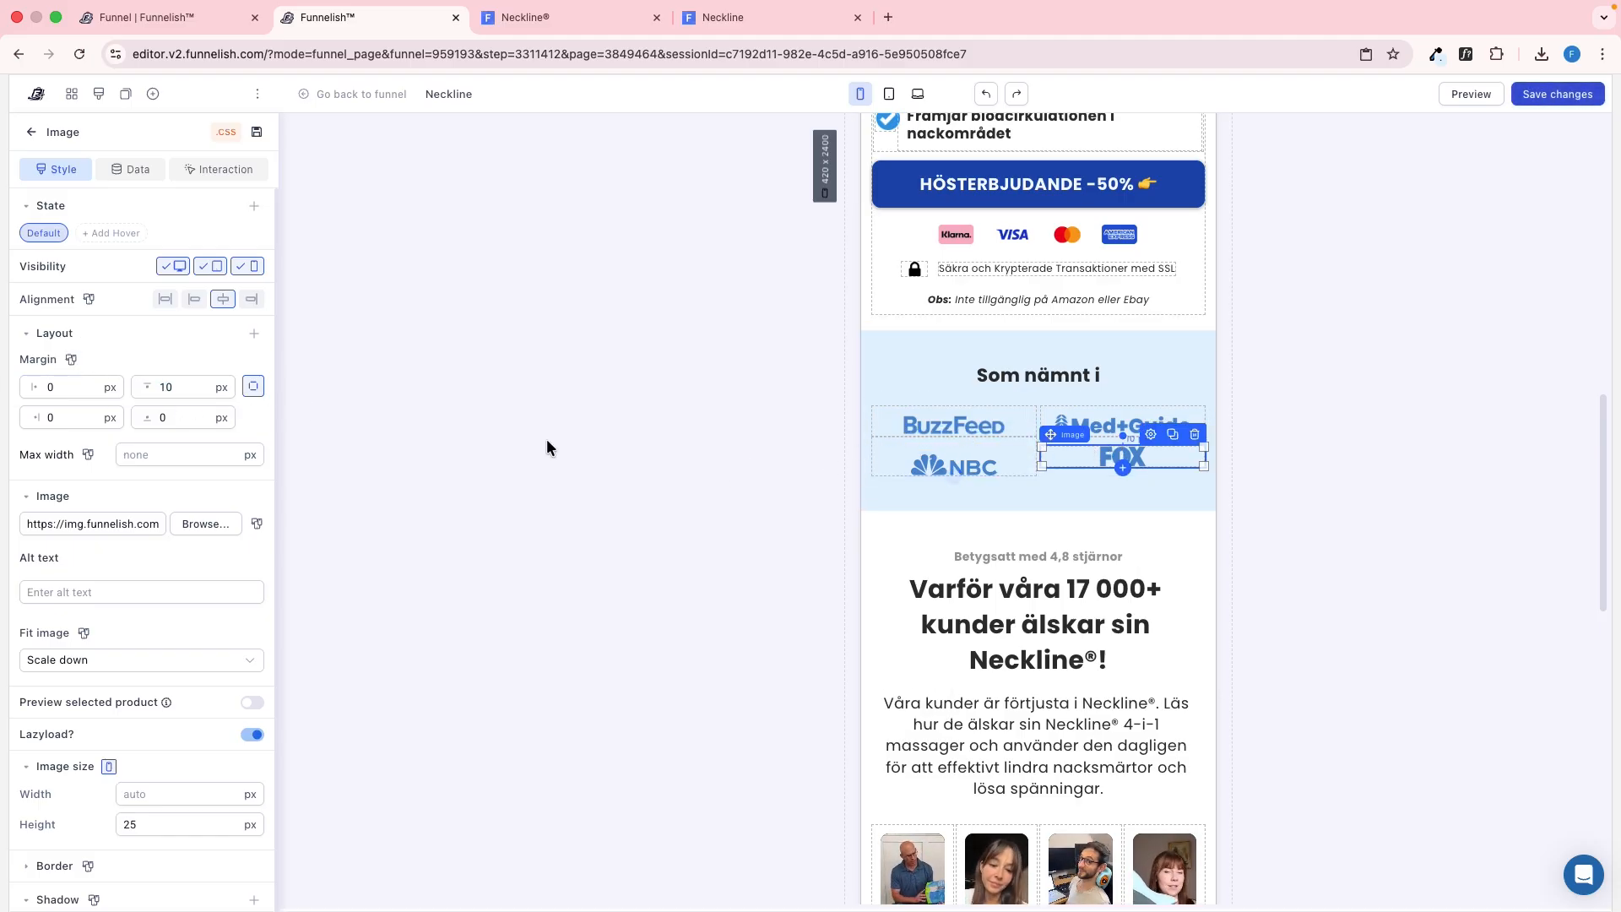
{"action": "type", "text": "20"}
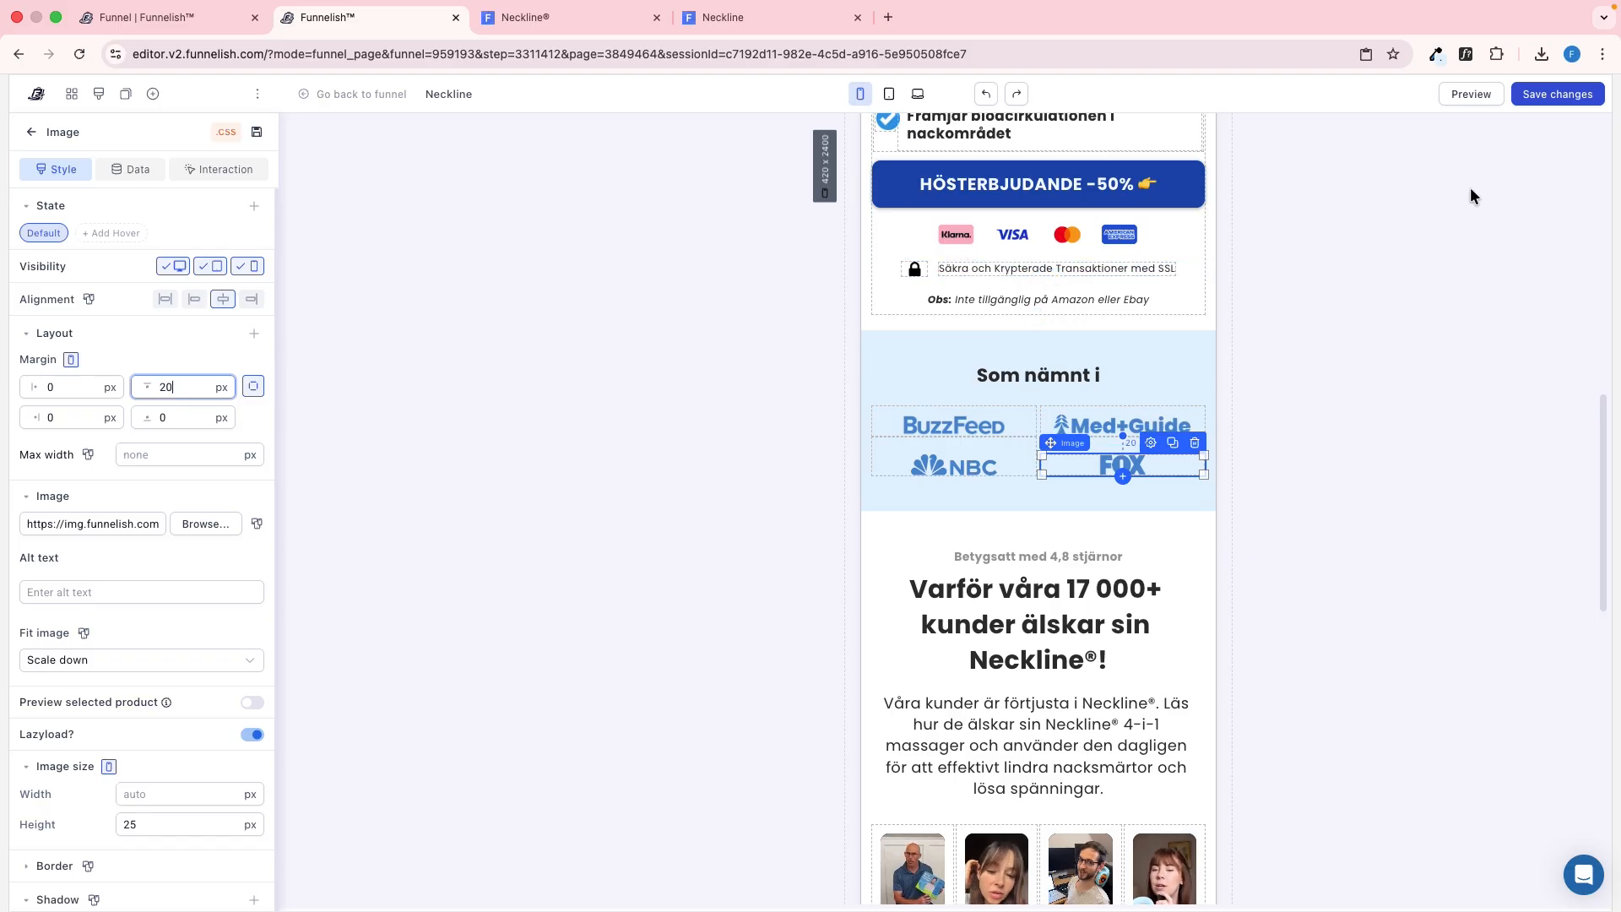
{"action": "left_click", "coordinate": [1537, 100]}
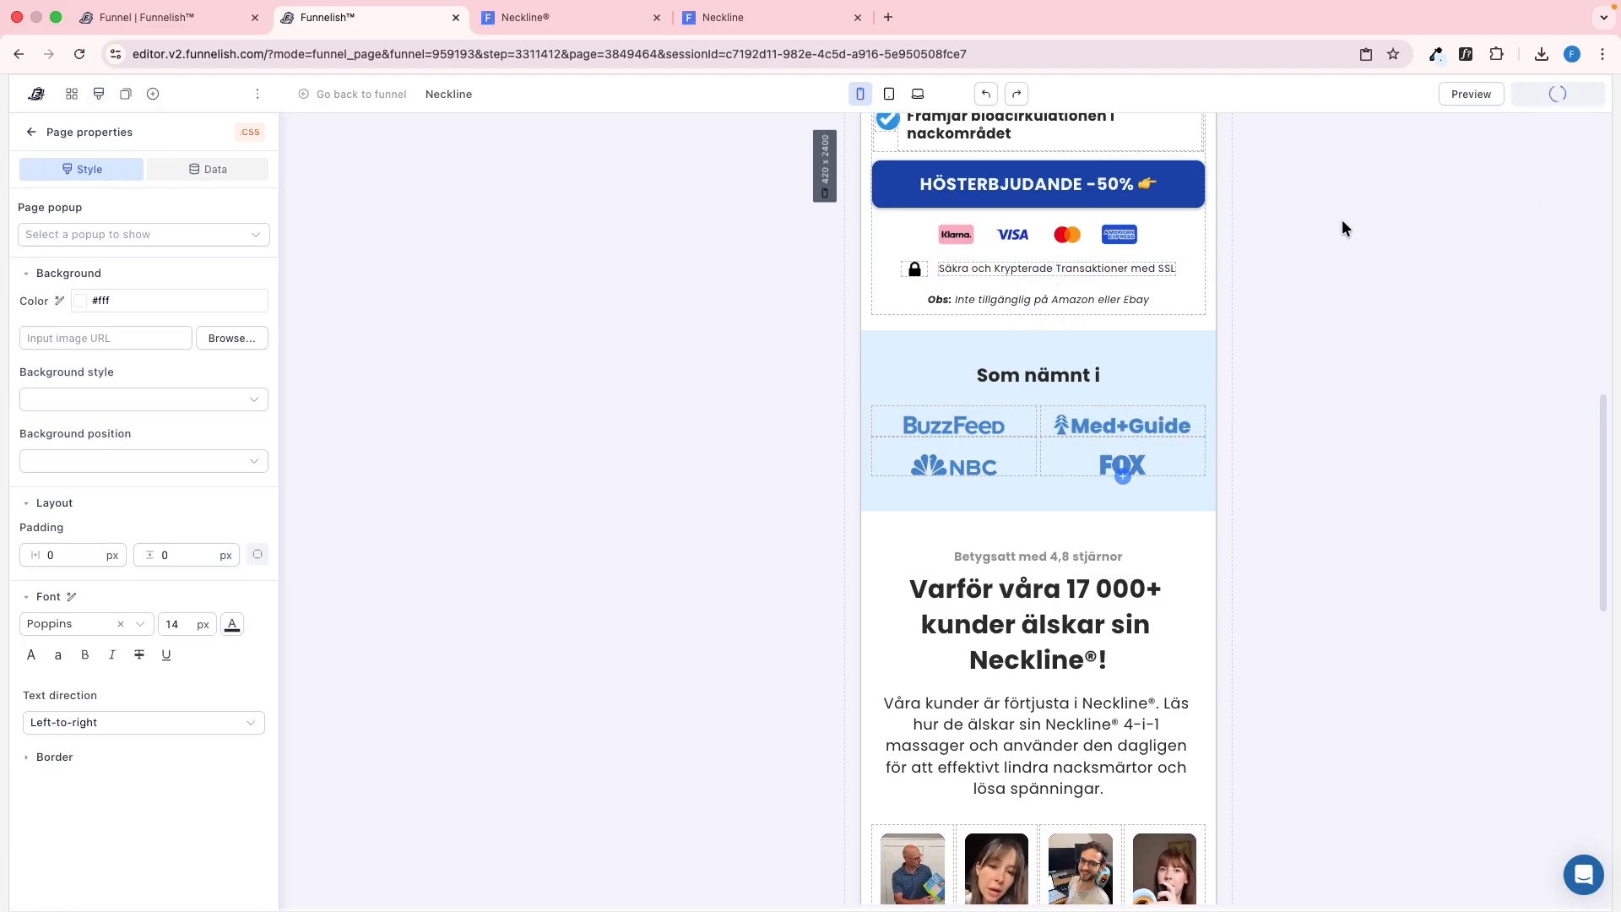
Recheck the "Som nämnt i" section's logo spacing and section height in the mobile preview against the reference
{"action": "left_click", "coordinate": [768, 19]}
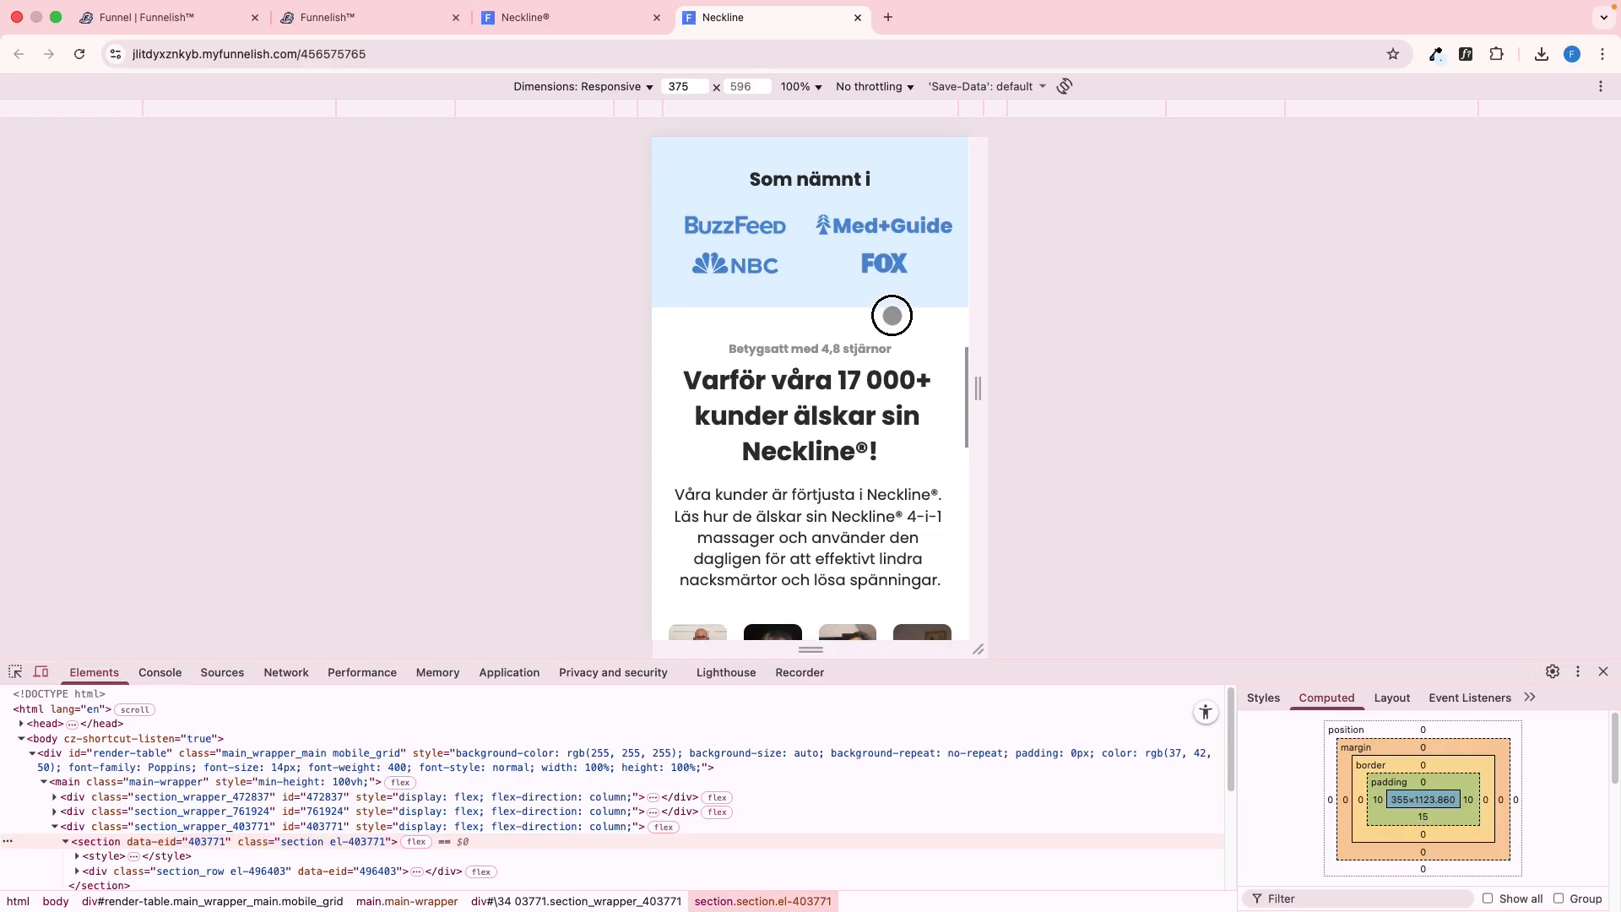
{"action": "key", "text": "ctrl+shift+Tab"}
{"action": "key", "text": "ctrl+Tab"}
{"action": "key", "text": "ctrl+shift+Tab"}
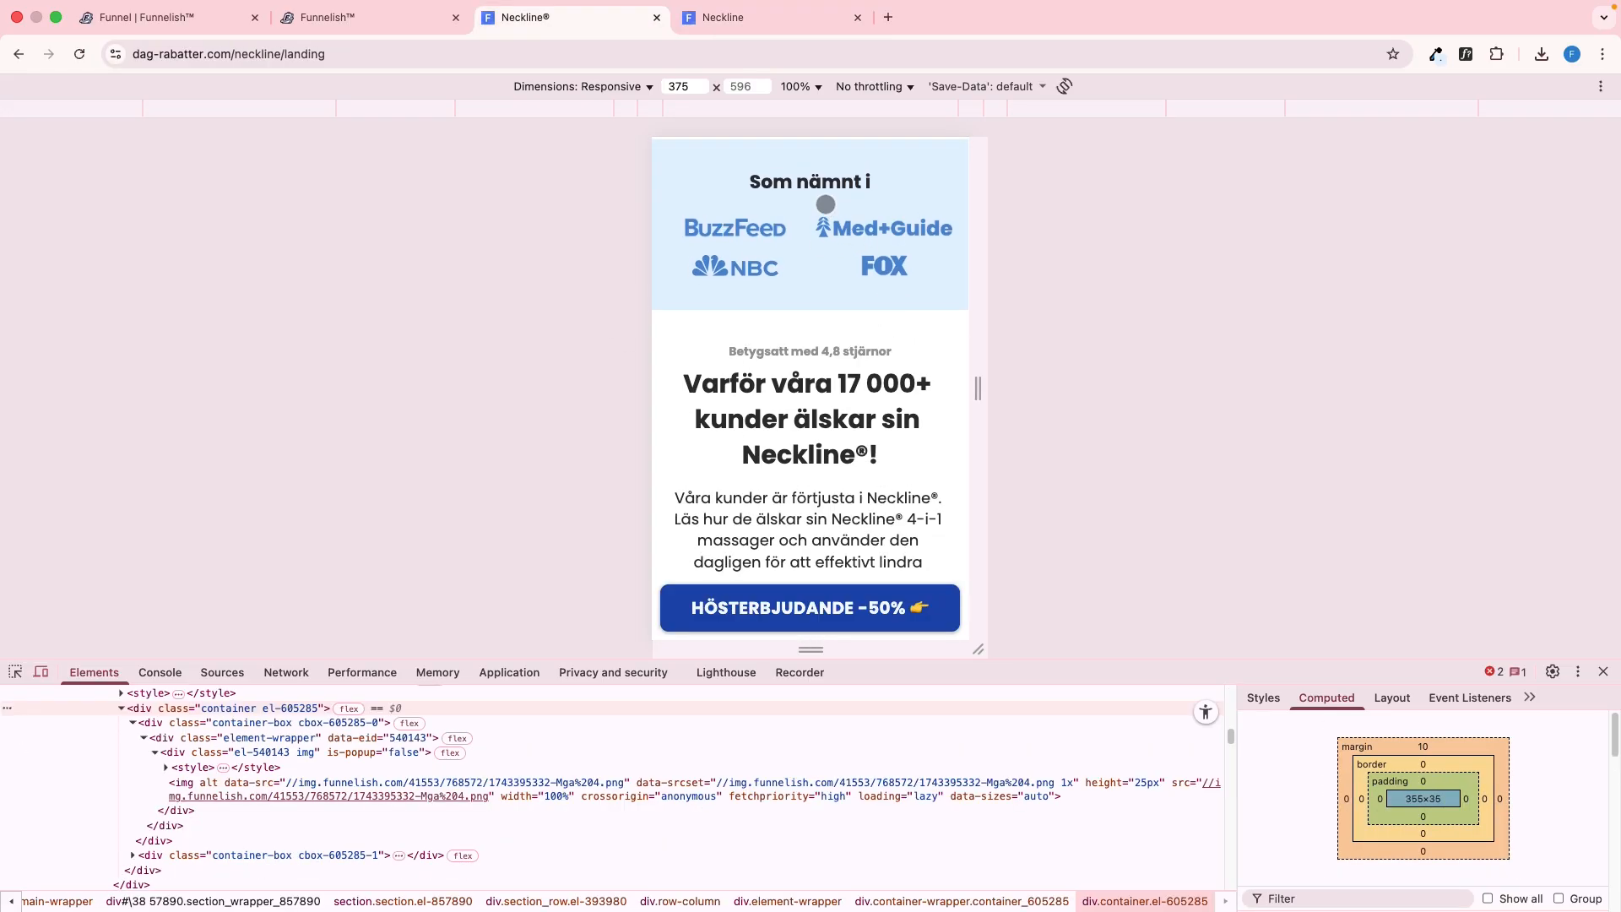
{"action": "key", "text": "ctrl+Tab"}
{"action": "key", "text": "ctrl+shift+Tab"}
{"action": "key", "text": "ctrl+Tab"}
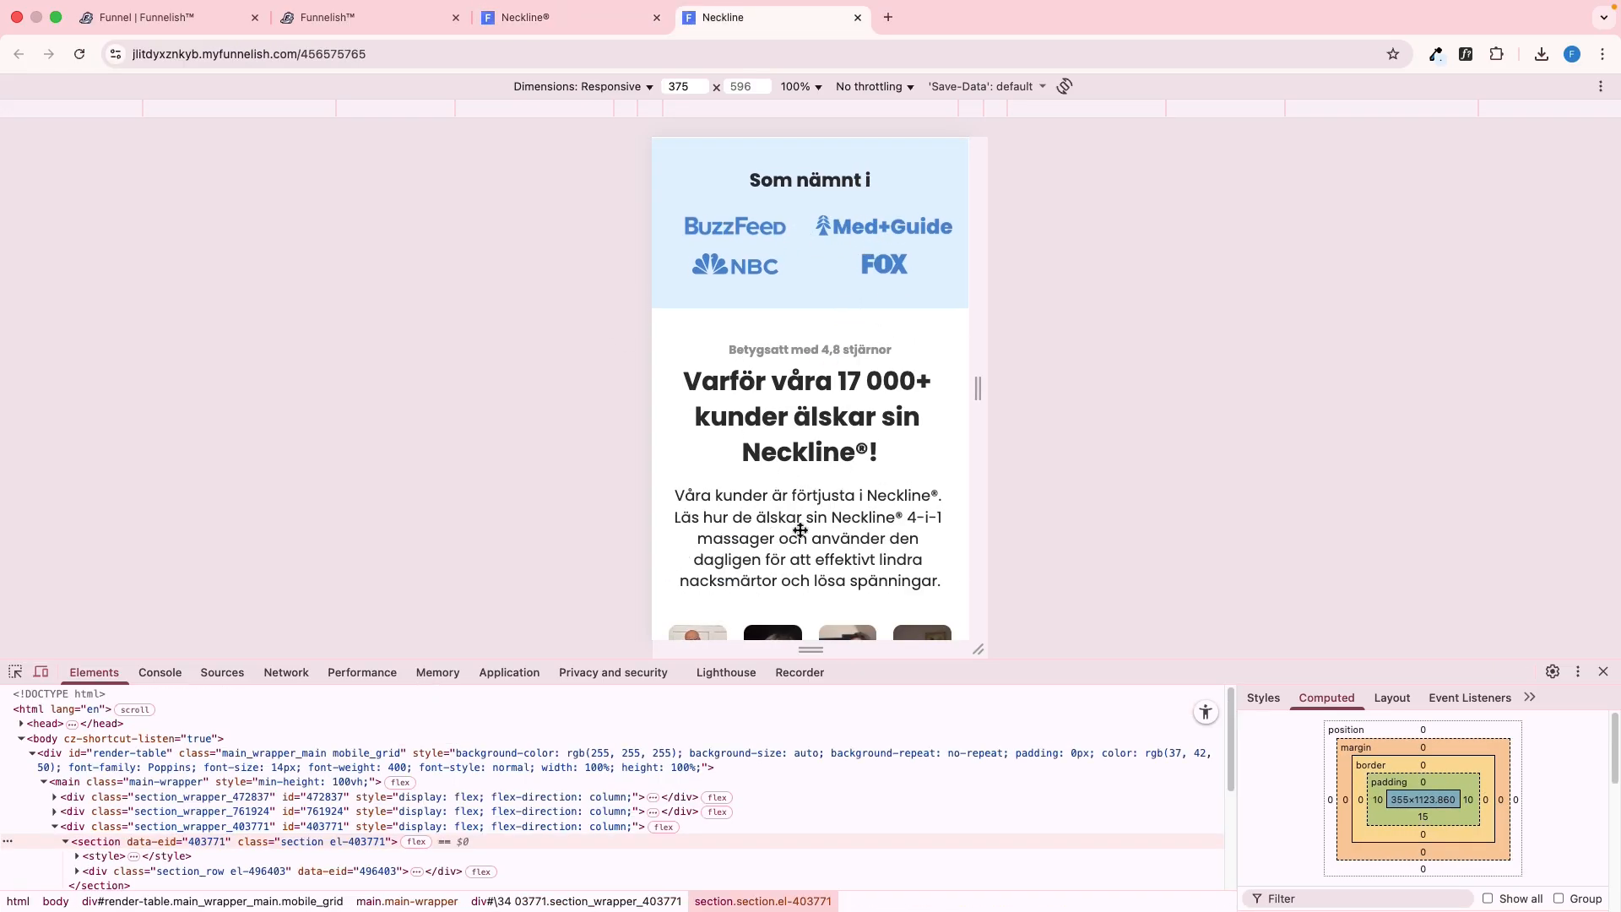
{"action": "key", "text": "ctrl+shift+Tab"}
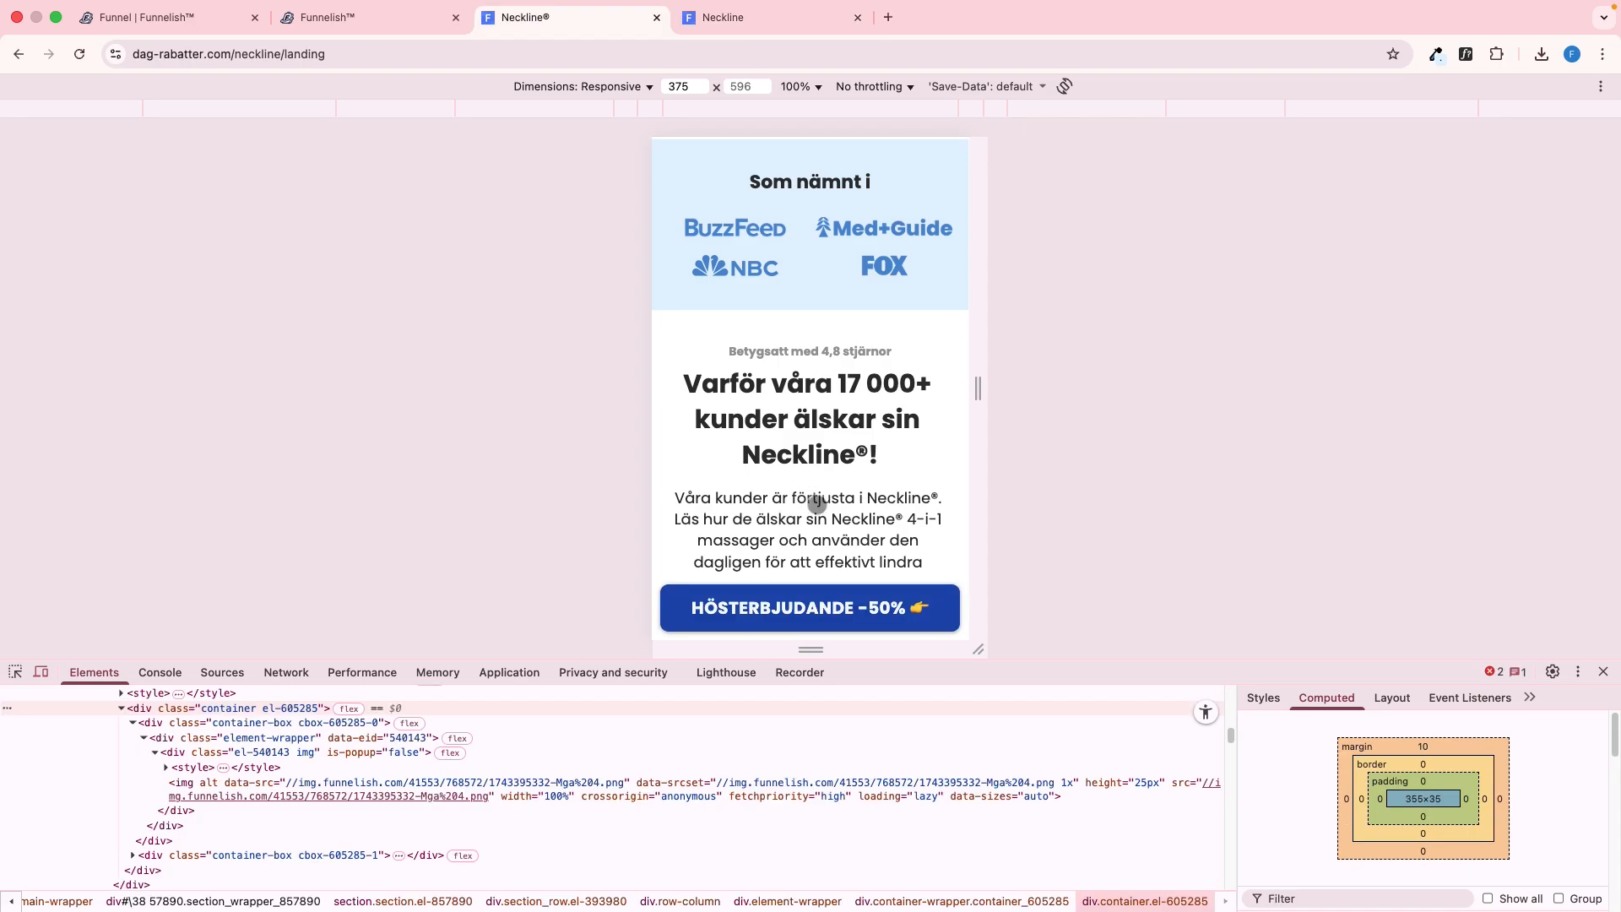
Compare the customer video row and the "Din 4-i-1 massör för hemmet" section between the mobile preview and the reference
{"action": "scroll", "coordinate": [734, 338], "scroll_direction": "down", "scroll_amount": 3}
{"action": "key", "text": "ctrl+Tab"}
{"action": "scroll", "coordinate": [822, 443], "scroll_direction": "down", "scroll_amount": 5}
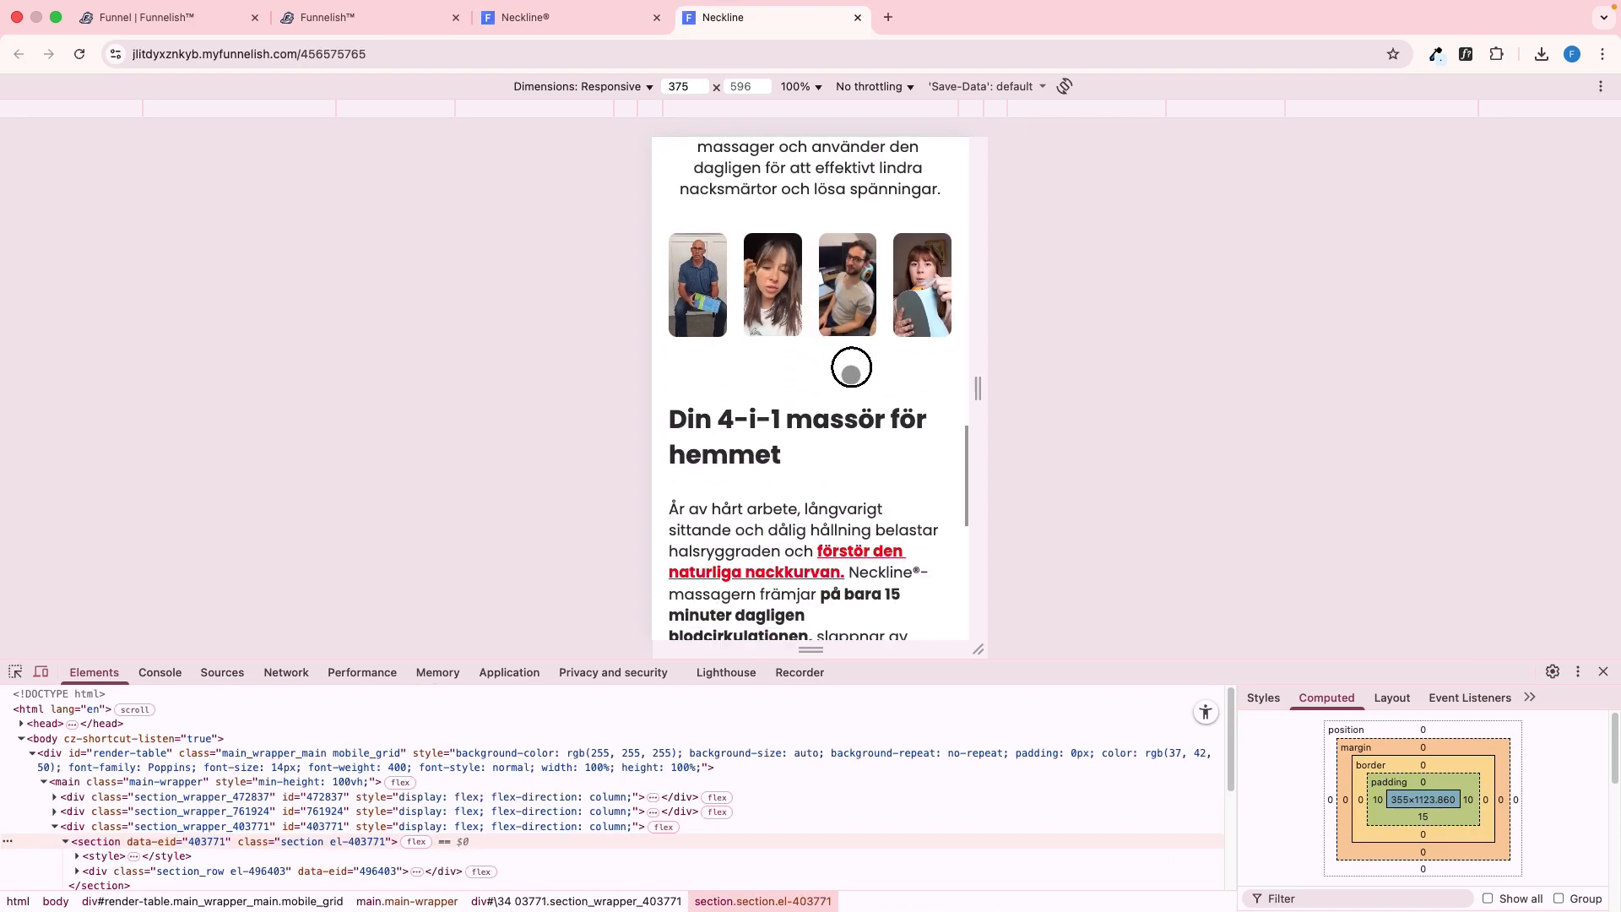
{"action": "key", "text": "ctrl+shift+Tab"}
{"action": "scroll", "coordinate": [842, 409], "scroll_direction": "down", "scroll_amount": 4}
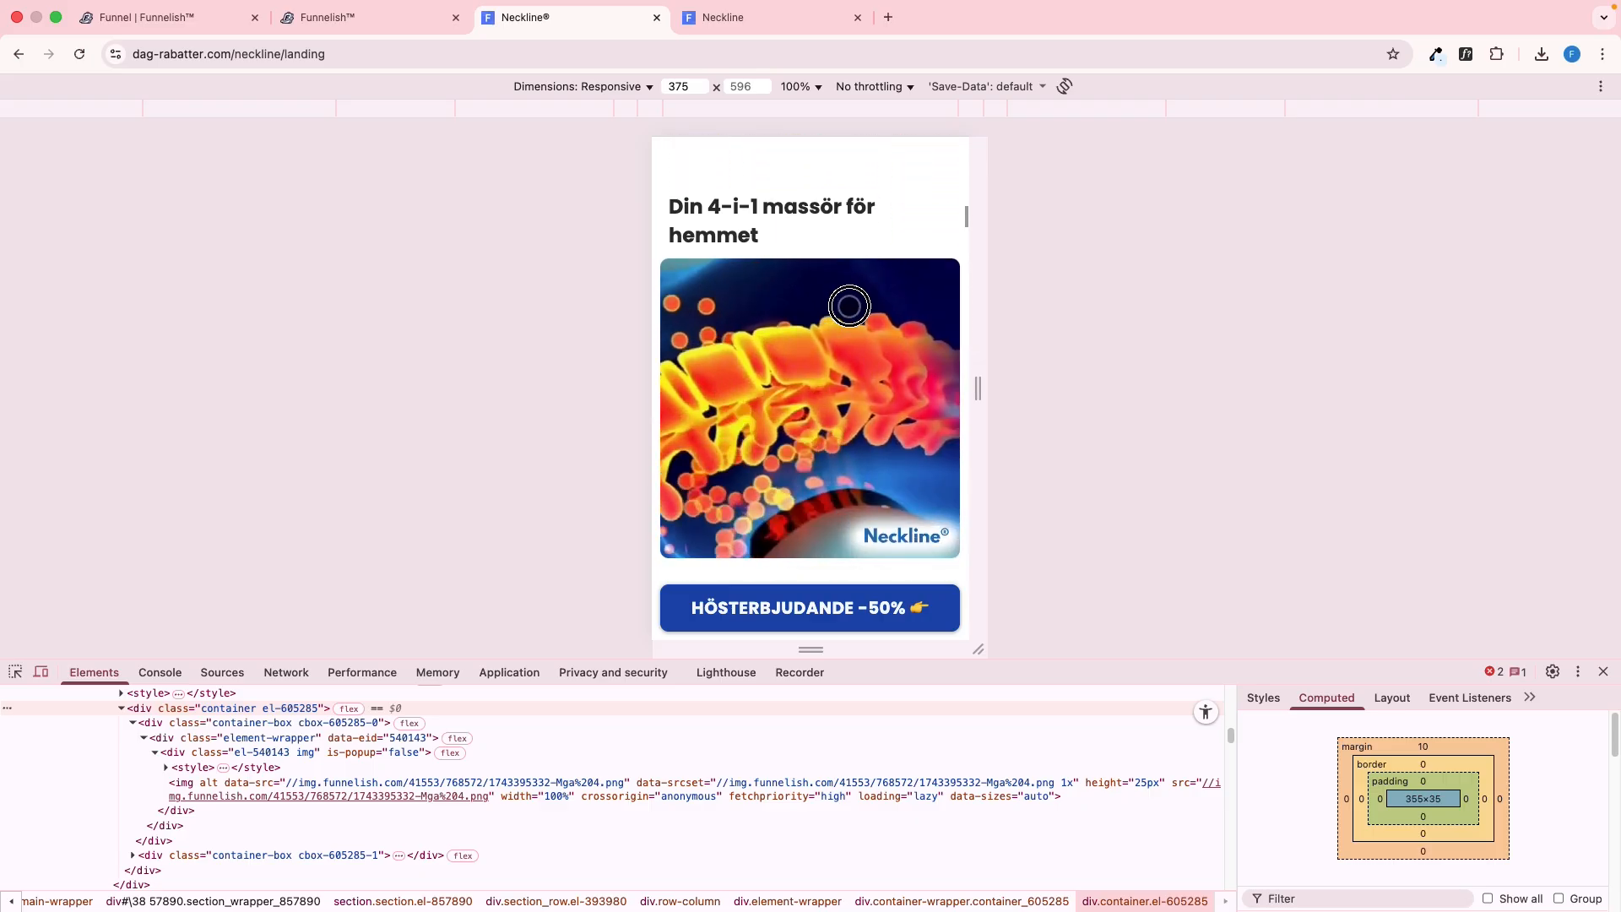
{"action": "key", "text": "ctrl+Tab"}
{"action": "left_click_drag", "start_coordinate": [828, 414], "coordinate": [846, 323]}
{"action": "key", "text": "ctrl+shift+Tab"}
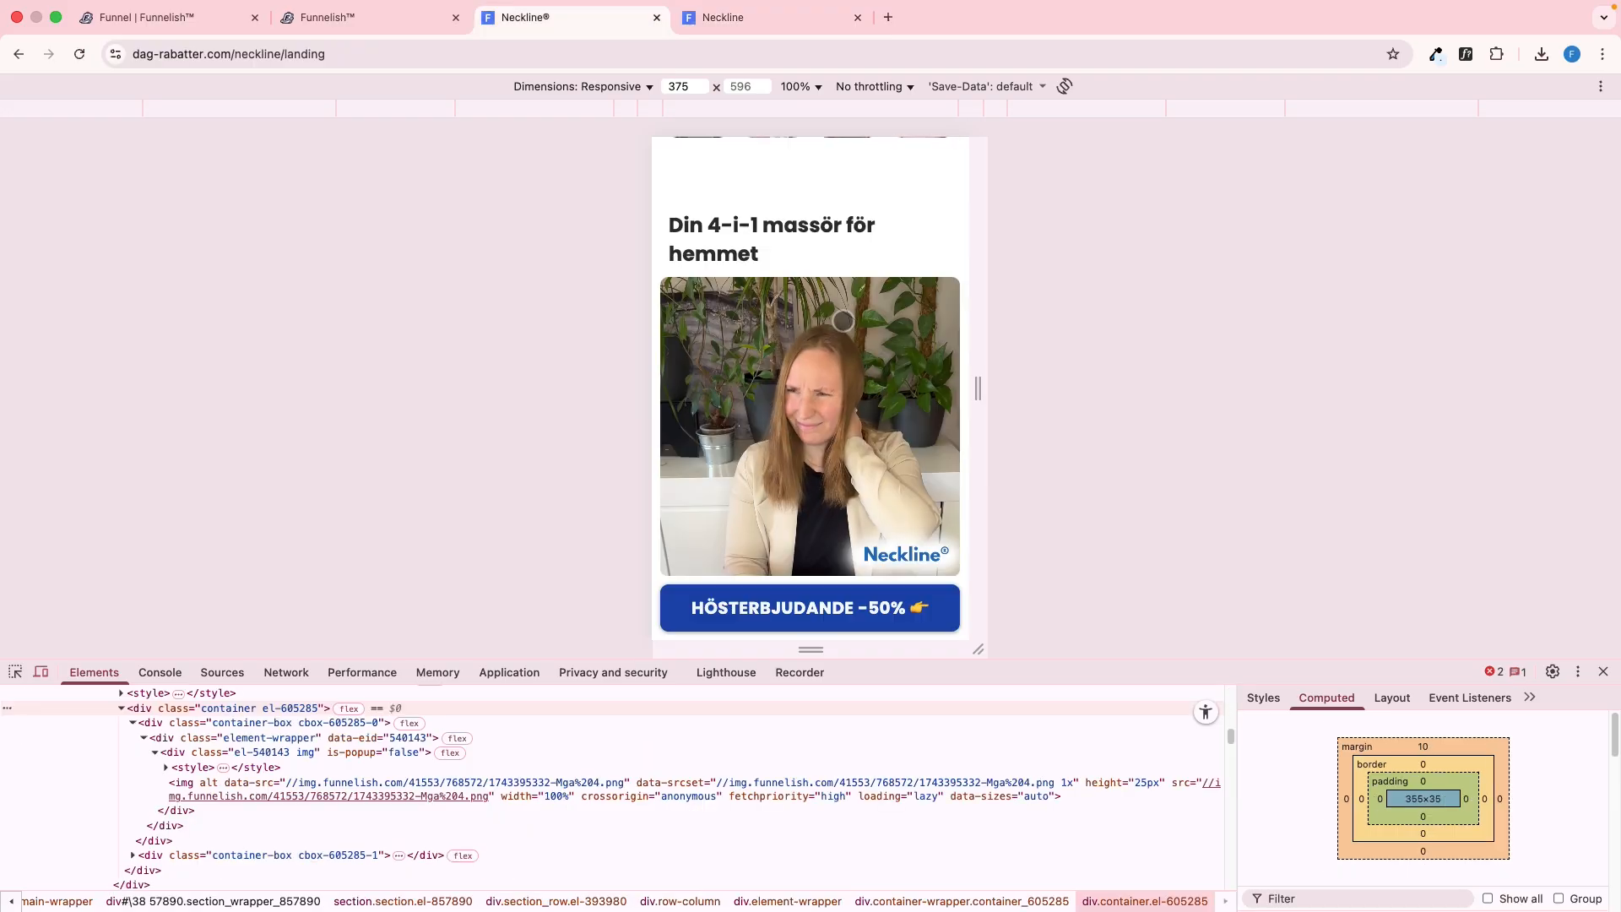
Inspect the reference's "Din 4-i-1 massör för hemmet" heading and set the editor heading's mobile font size to 24 px
{"action": "mouse_move", "coordinate": [700, 237]}
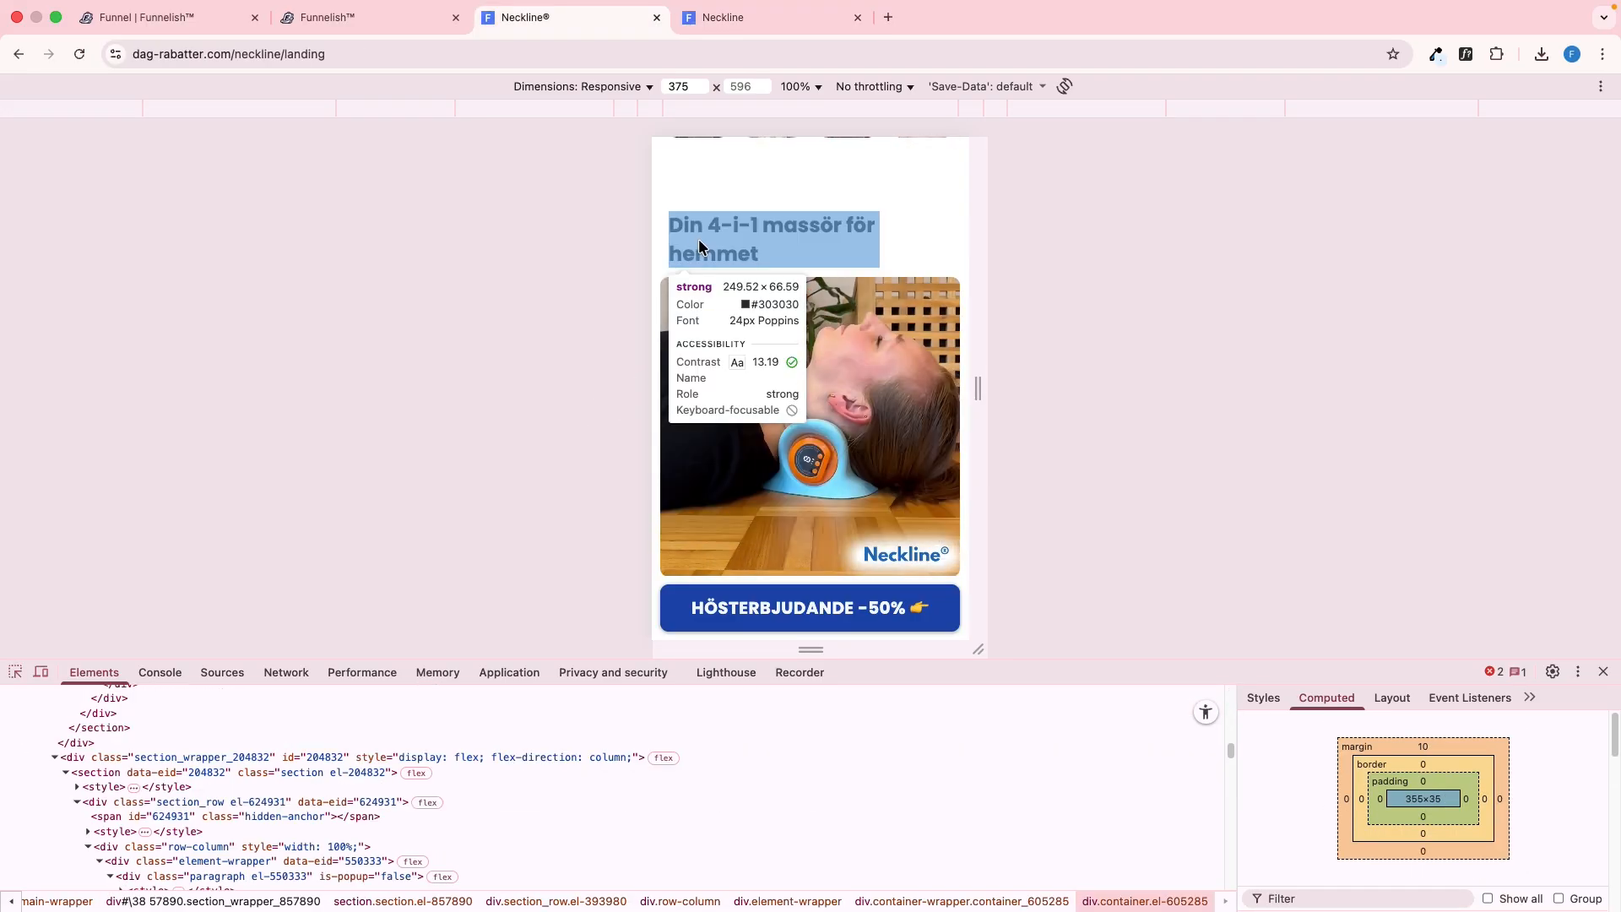
{"action": "key", "text": "ctrl+shift+Tab"}
{"action": "scroll", "coordinate": [883, 390], "scroll_direction": "down", "scroll_amount": 10}
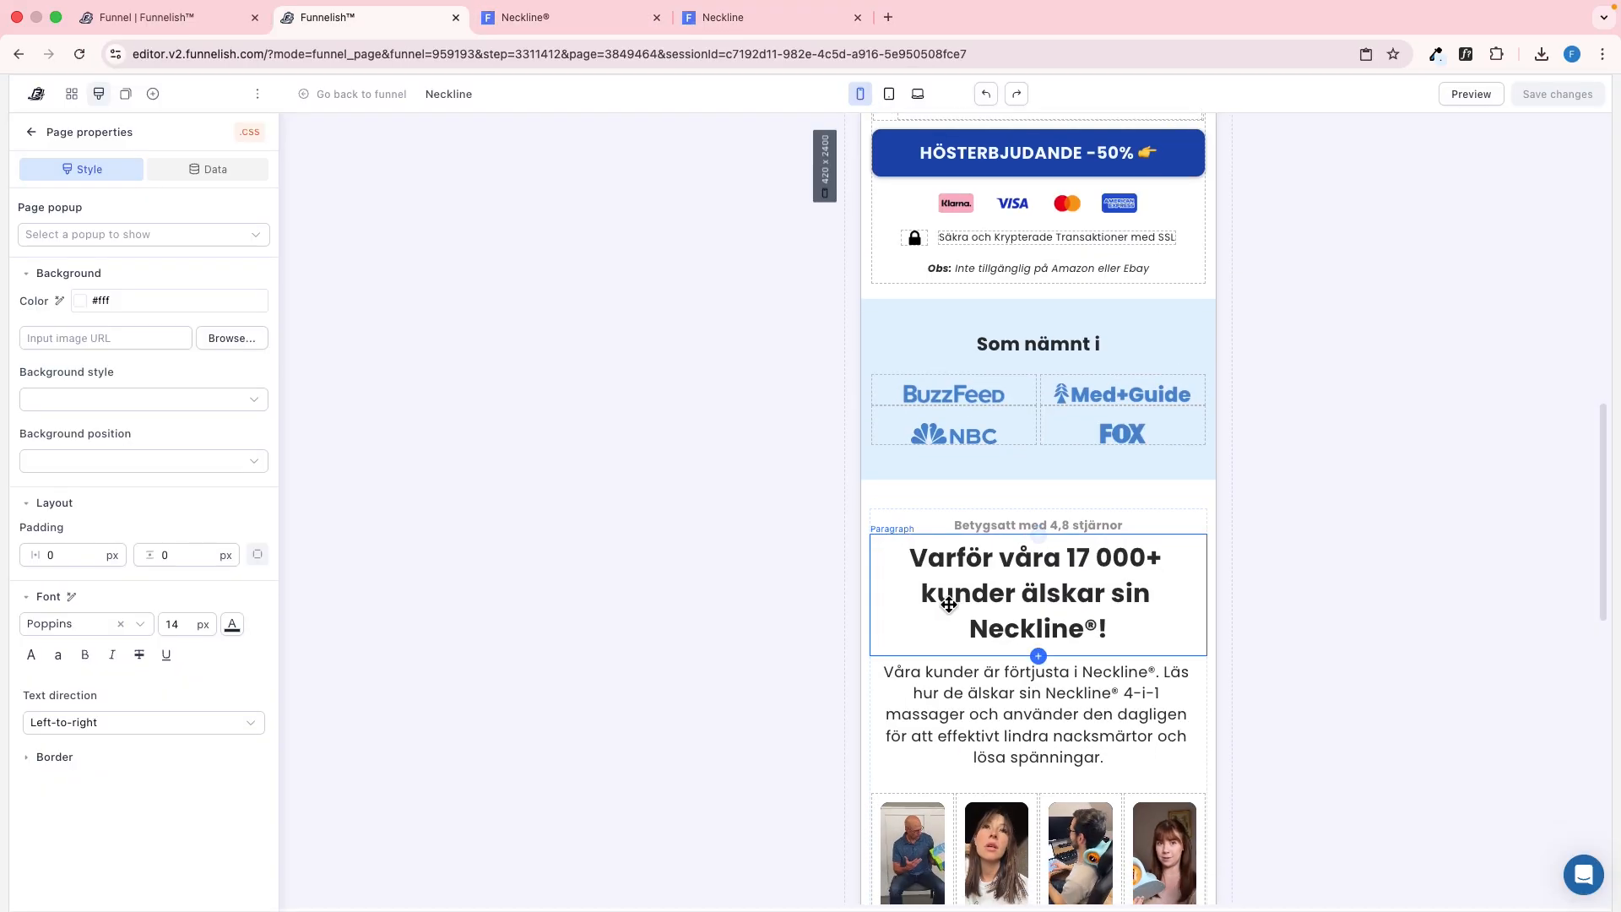
{"action": "left_click", "coordinate": [934, 506]}
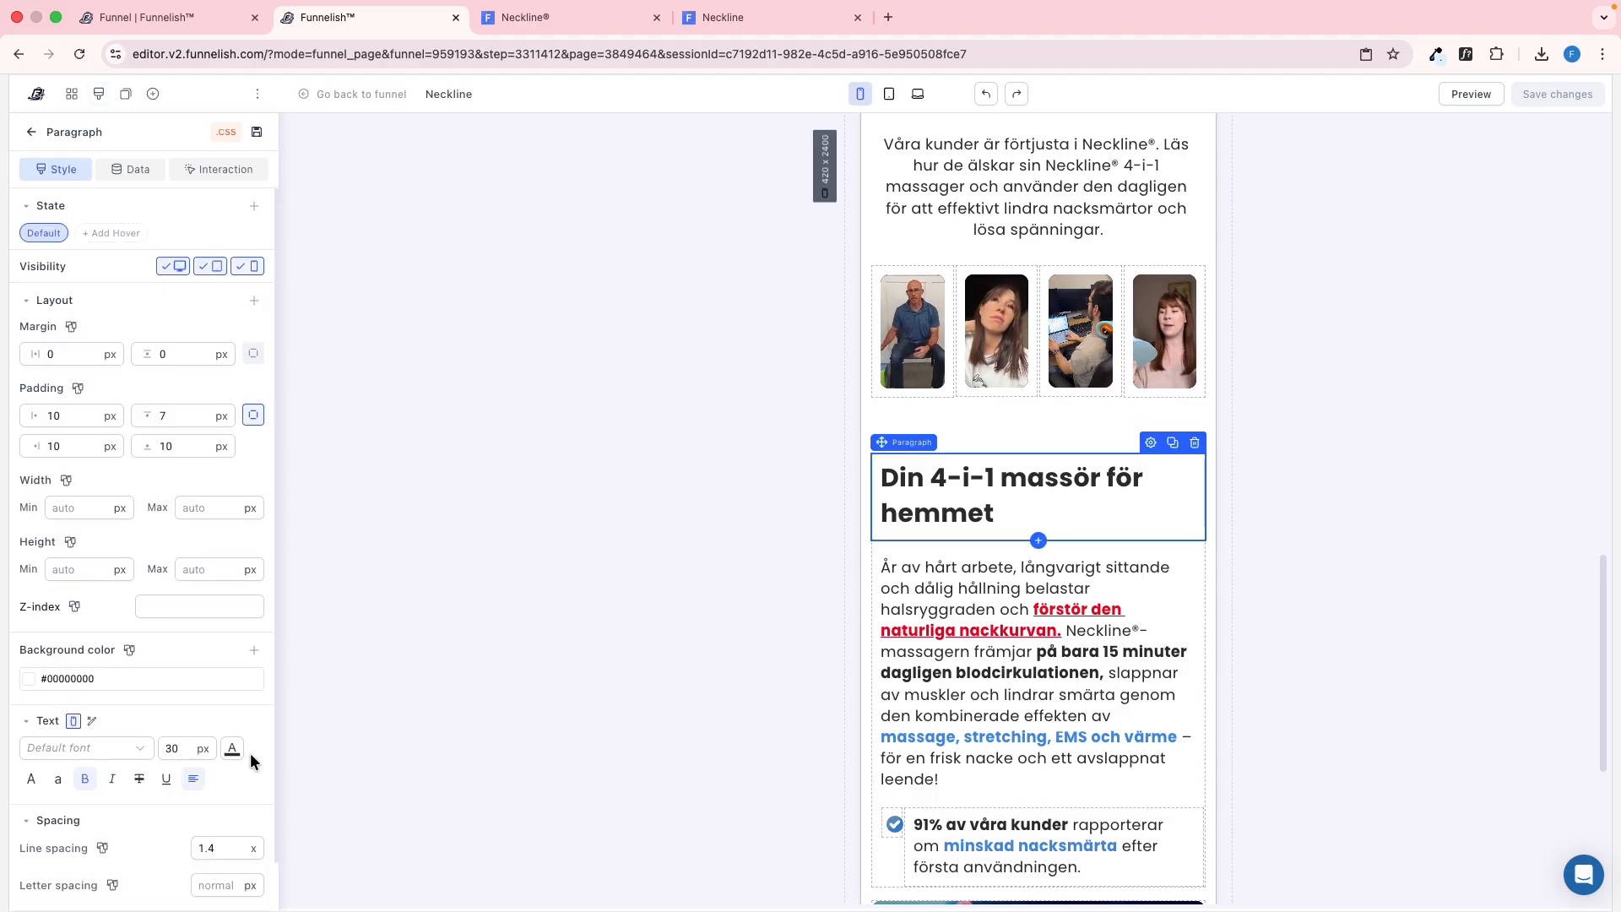
{"action": "type", "text": "24"}
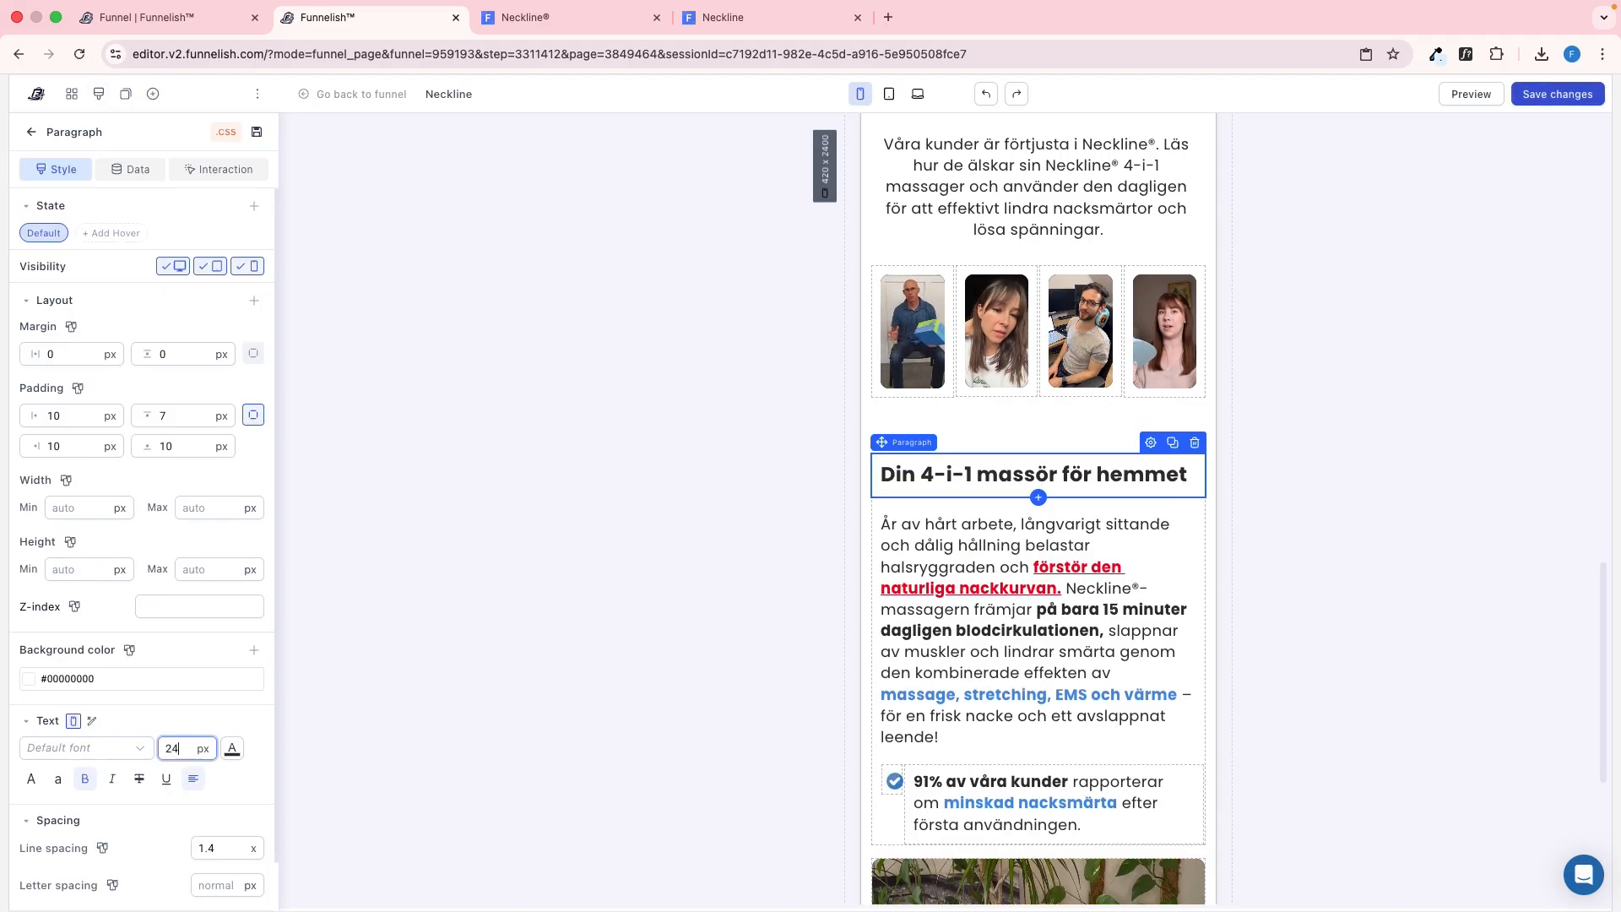
Compare the reference's "År av hårt arbete" paragraph with the editor's version for font size, margin, padding and position relative to the image
{"action": "key", "text": "ctrl+Tab"}
{"action": "scroll", "coordinate": [778, 418], "scroll_direction": "down", "scroll_amount": 3}
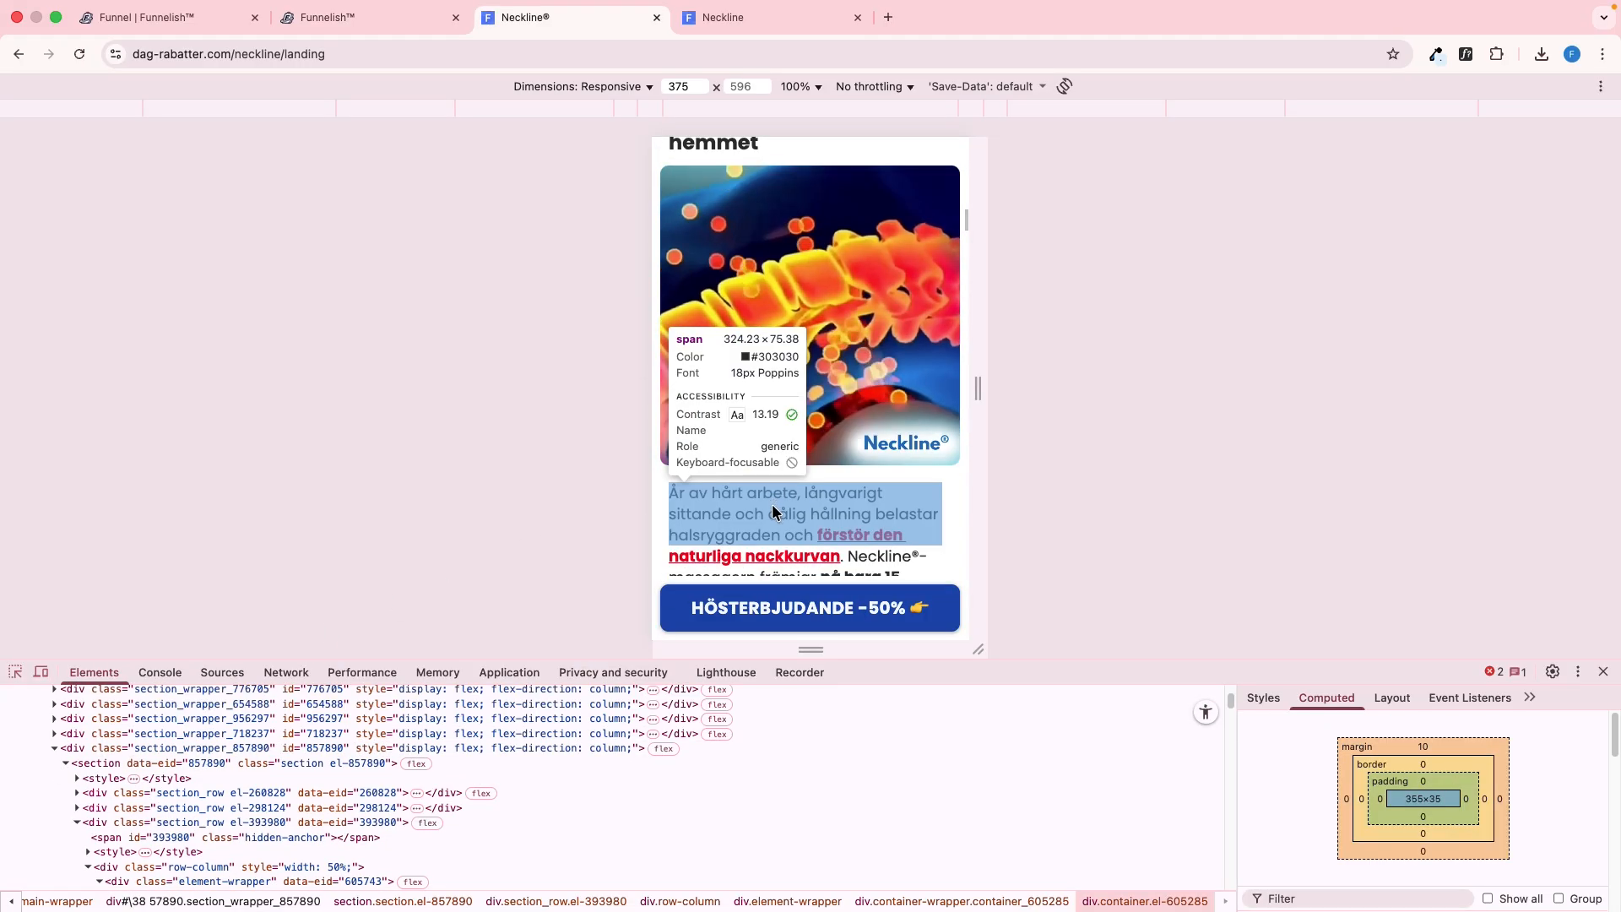
{"action": "key", "text": "ctrl+shift+Tab"}
{"action": "key", "text": "ctrl+Tab"}
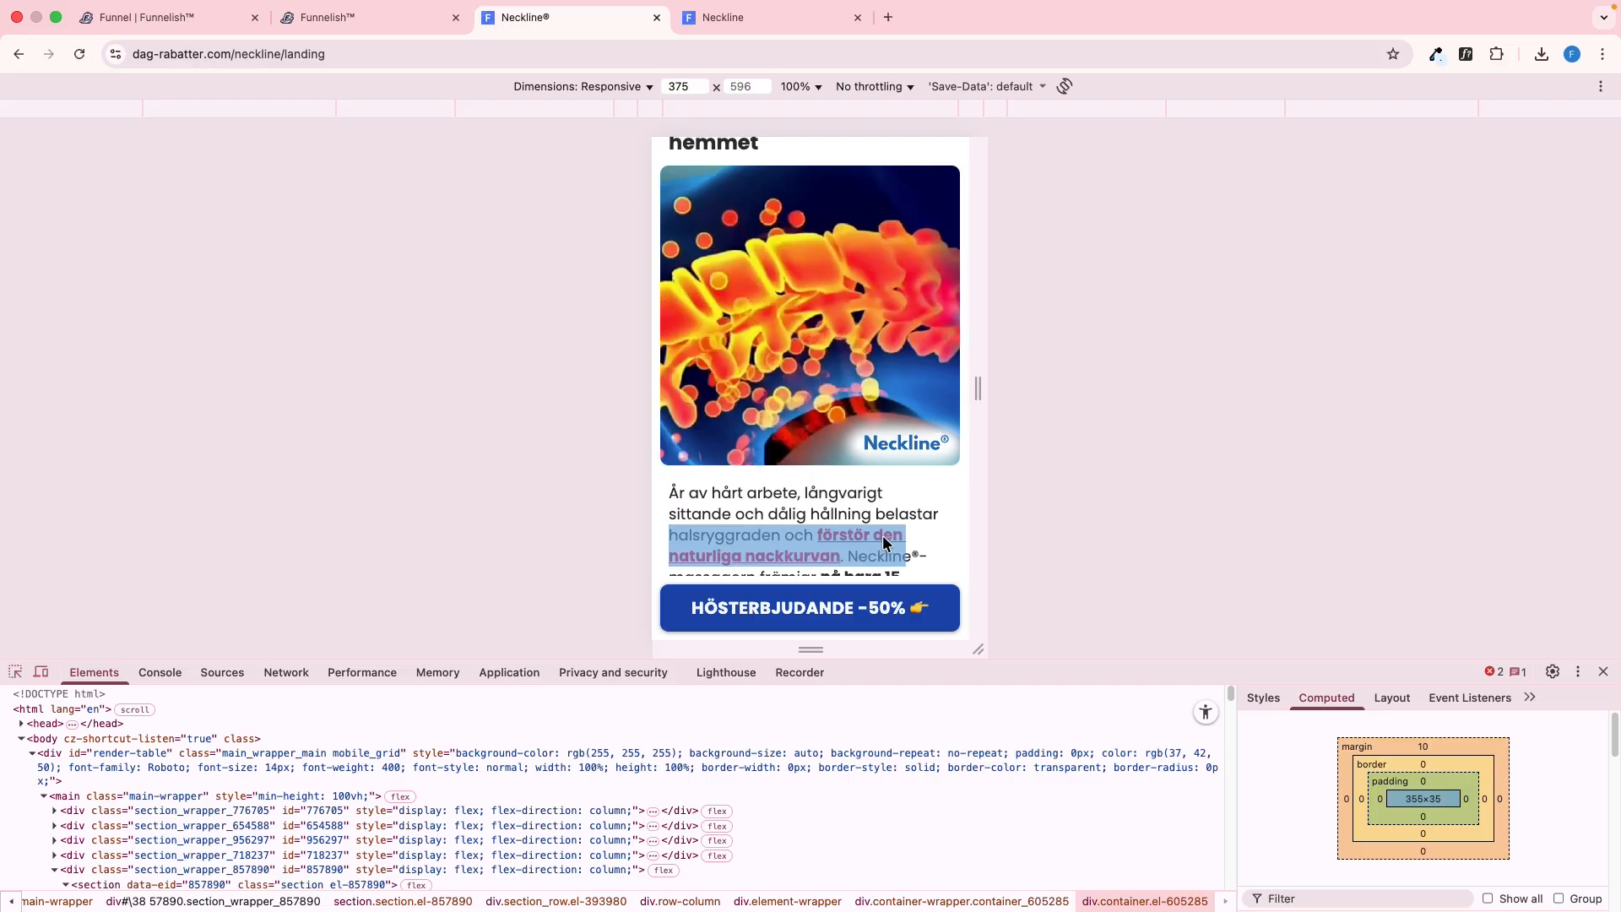
{"action": "key", "text": "ctrl+shift+Tab"}
{"action": "scroll", "coordinate": [1009, 622], "scroll_direction": "down", "scroll_amount": 2}
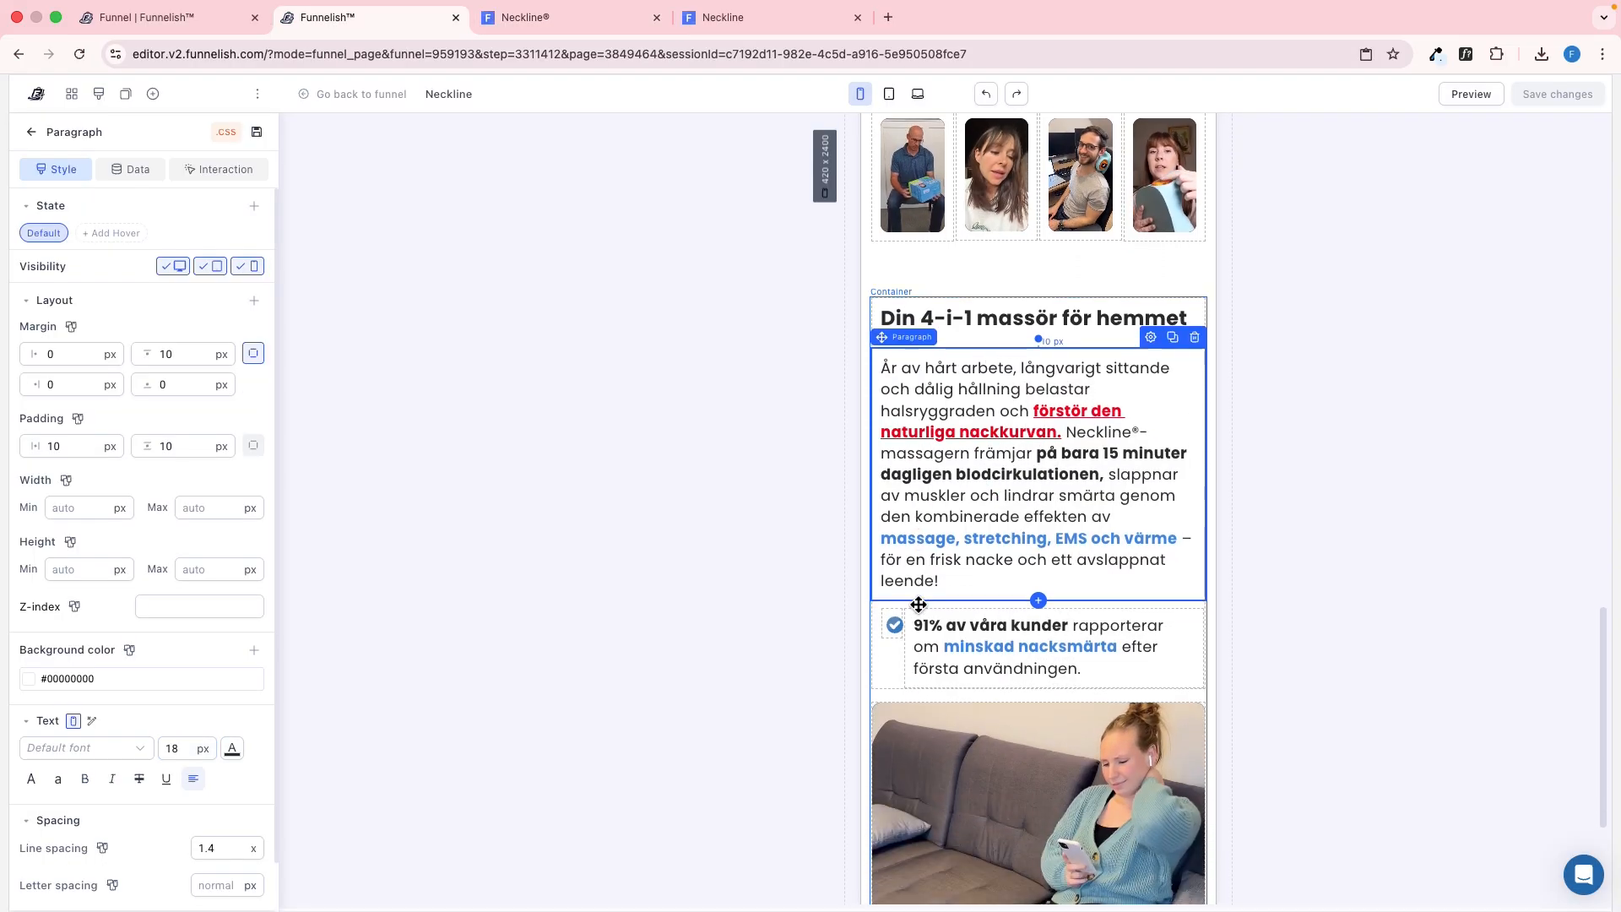
{"action": "key", "text": "ctrl+Tab"}
{"action": "scroll", "coordinate": [832, 495], "scroll_direction": "down", "scroll_amount": 2}
{"action": "scroll", "coordinate": [760, 405], "scroll_direction": "down", "scroll_amount": 5}
{"action": "scroll", "coordinate": [685, 311], "scroll_direction": "up", "scroll_amount": 4}
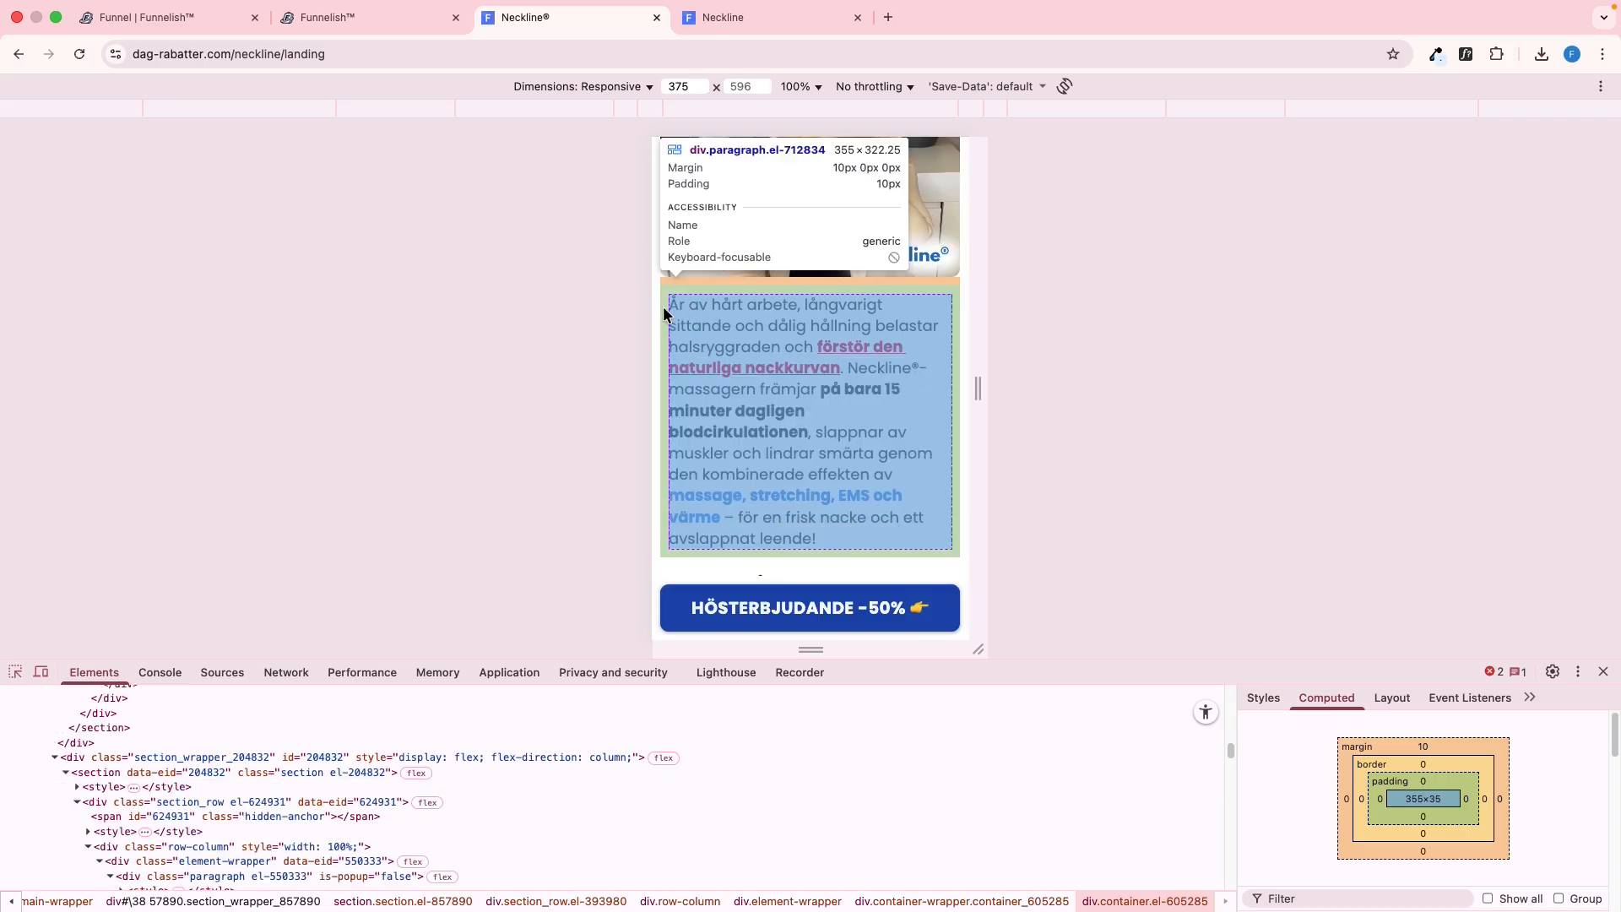
Clone the video in the editor's "Din 4-i-1 massör för hemmet" section and hide one copy on mobile
{"action": "scroll", "coordinate": [717, 315], "scroll_direction": "up", "scroll_amount": 3}
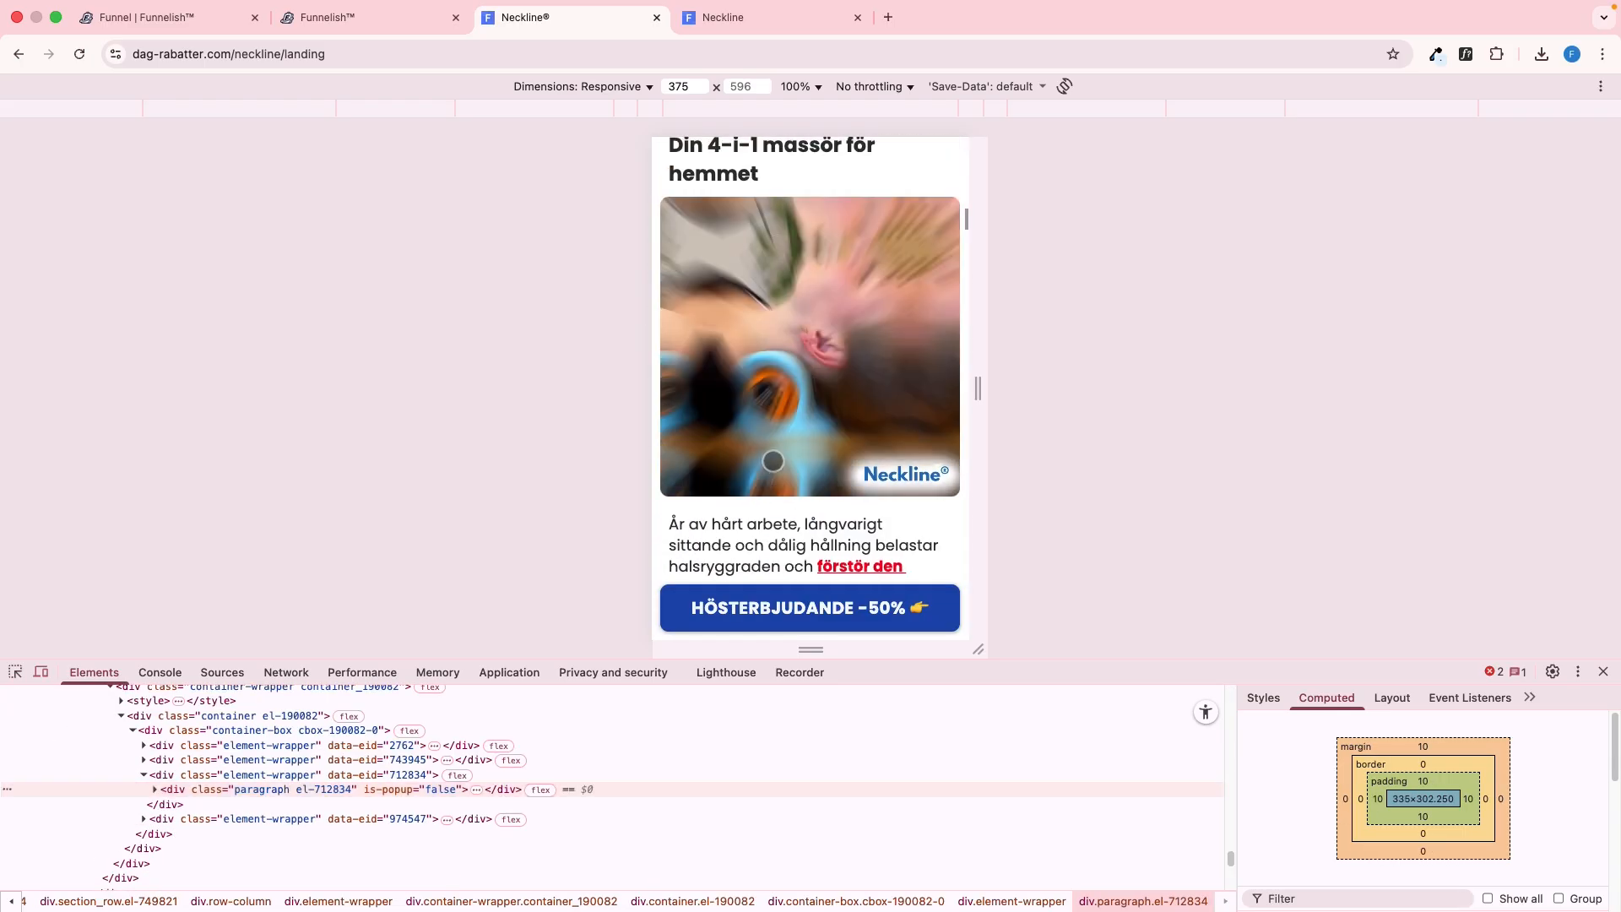
{"action": "key", "text": "ctrl+shift+Tab"}
{"action": "scroll", "coordinate": [941, 575], "scroll_direction": "down", "scroll_amount": 3}
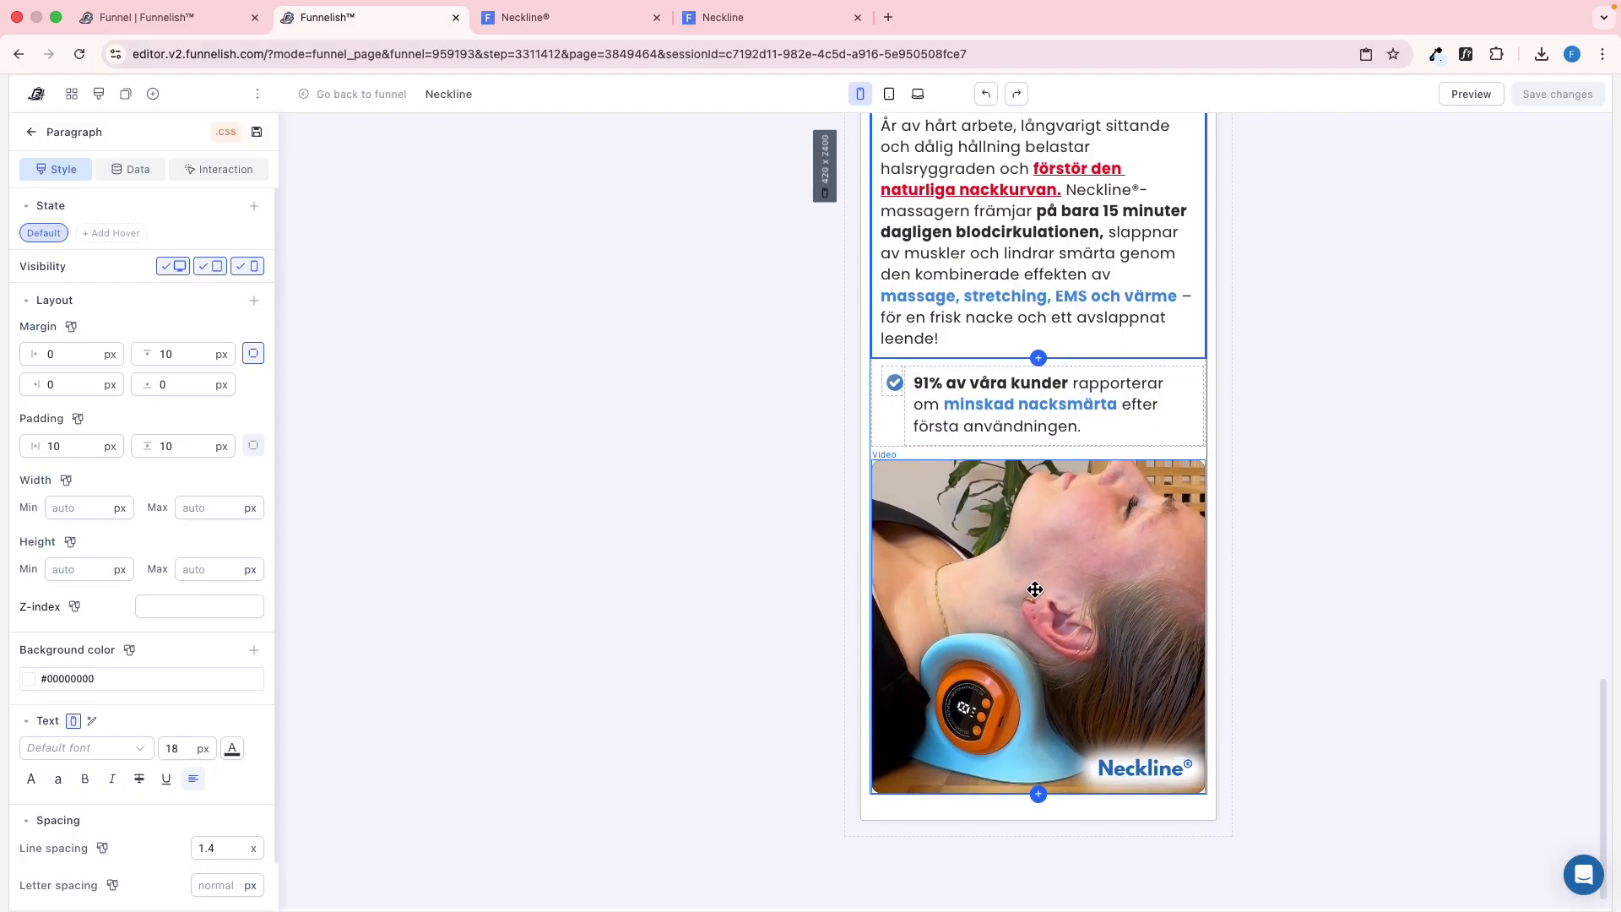
{"action": "left_click", "coordinate": [1035, 589]}
{"action": "scroll", "coordinate": [1024, 568], "scroll_direction": "up", "scroll_amount": 2}
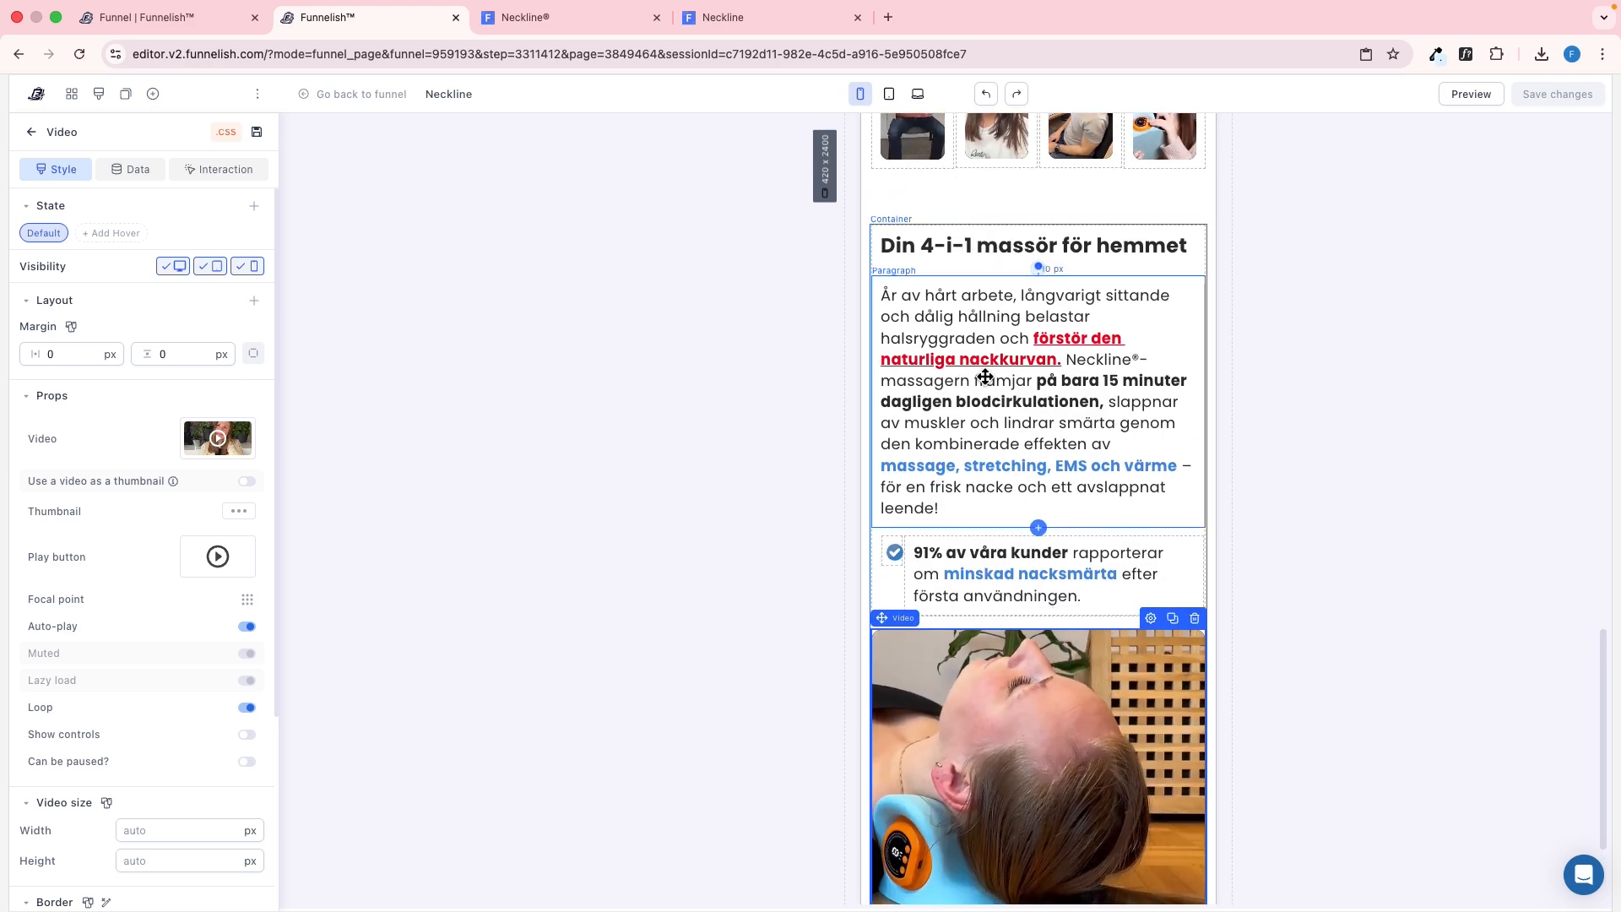
{"action": "scroll", "coordinate": [1042, 372], "scroll_direction": "down", "scroll_amount": 2}
{"action": "left_click", "coordinate": [650, 549]}
{"action": "left_click", "coordinate": [1044, 653]}
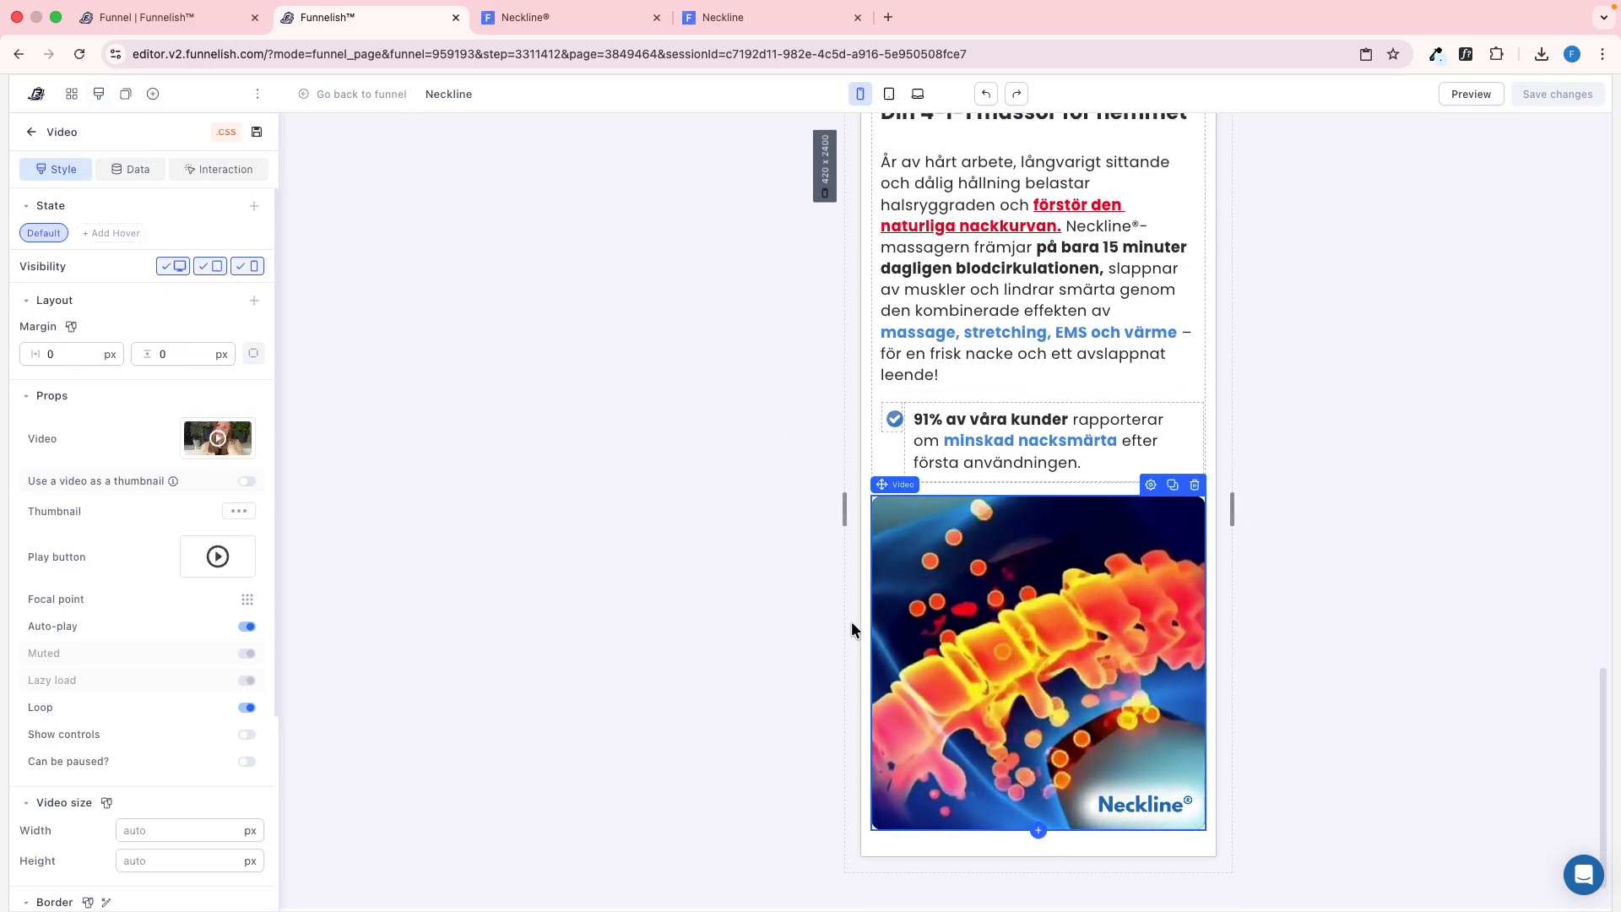
{"action": "left_click", "coordinate": [1174, 487]}
{"action": "left_click", "coordinate": [253, 266]}
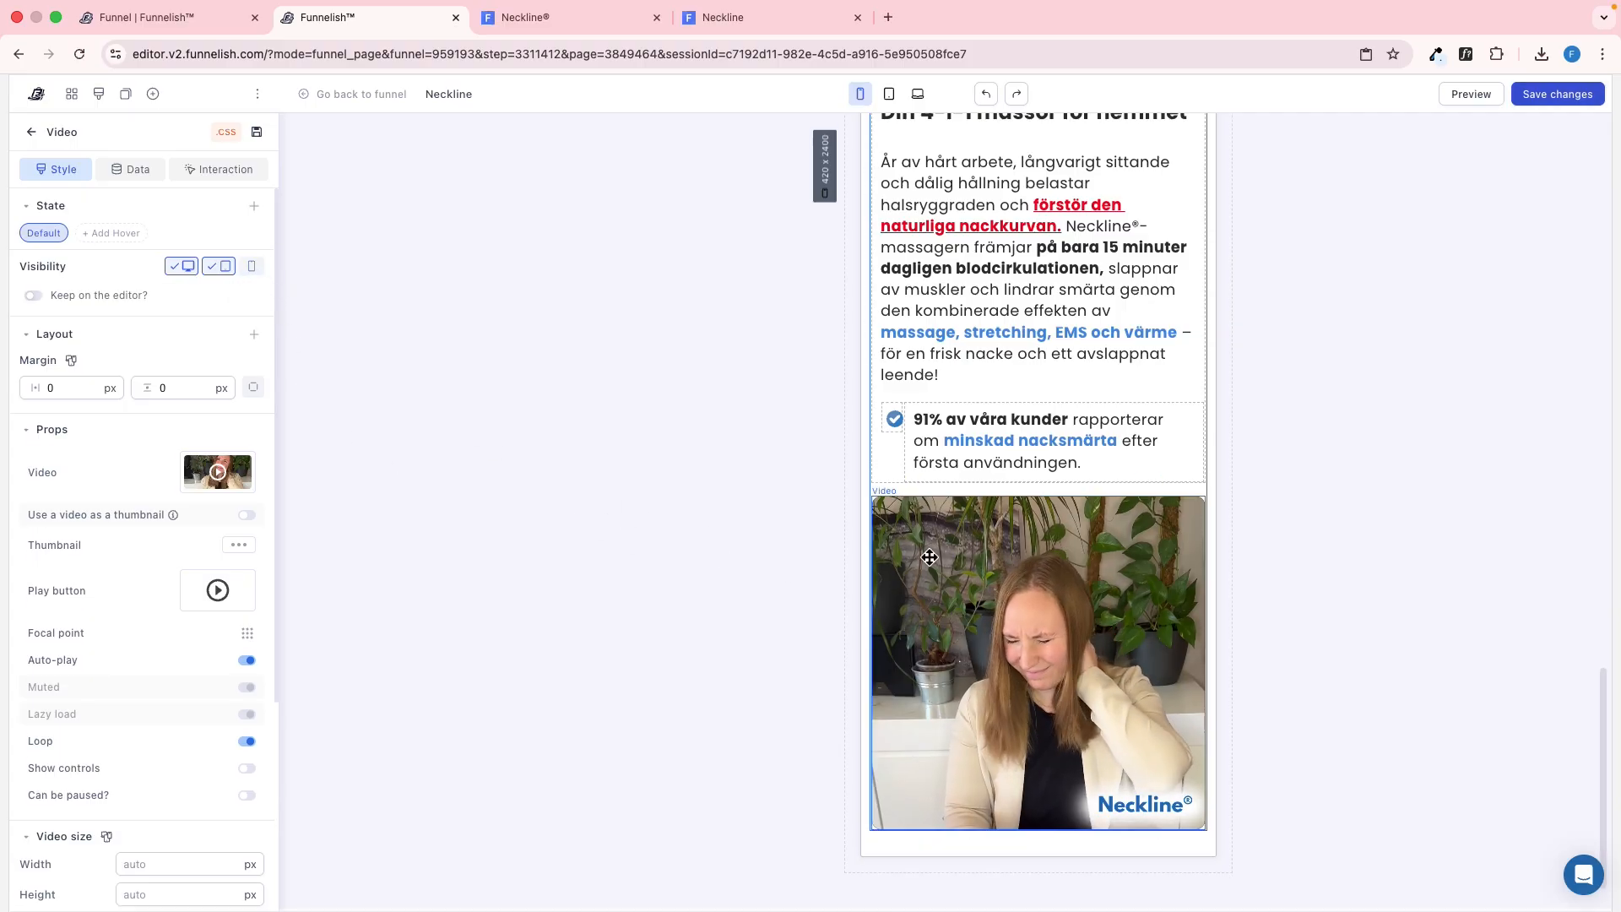
Make the other copy of the video visible on mobile only by hiding it on desktop and tablet
{"action": "left_click", "coordinate": [1010, 548]}
{"action": "left_click", "coordinate": [1024, 552]}
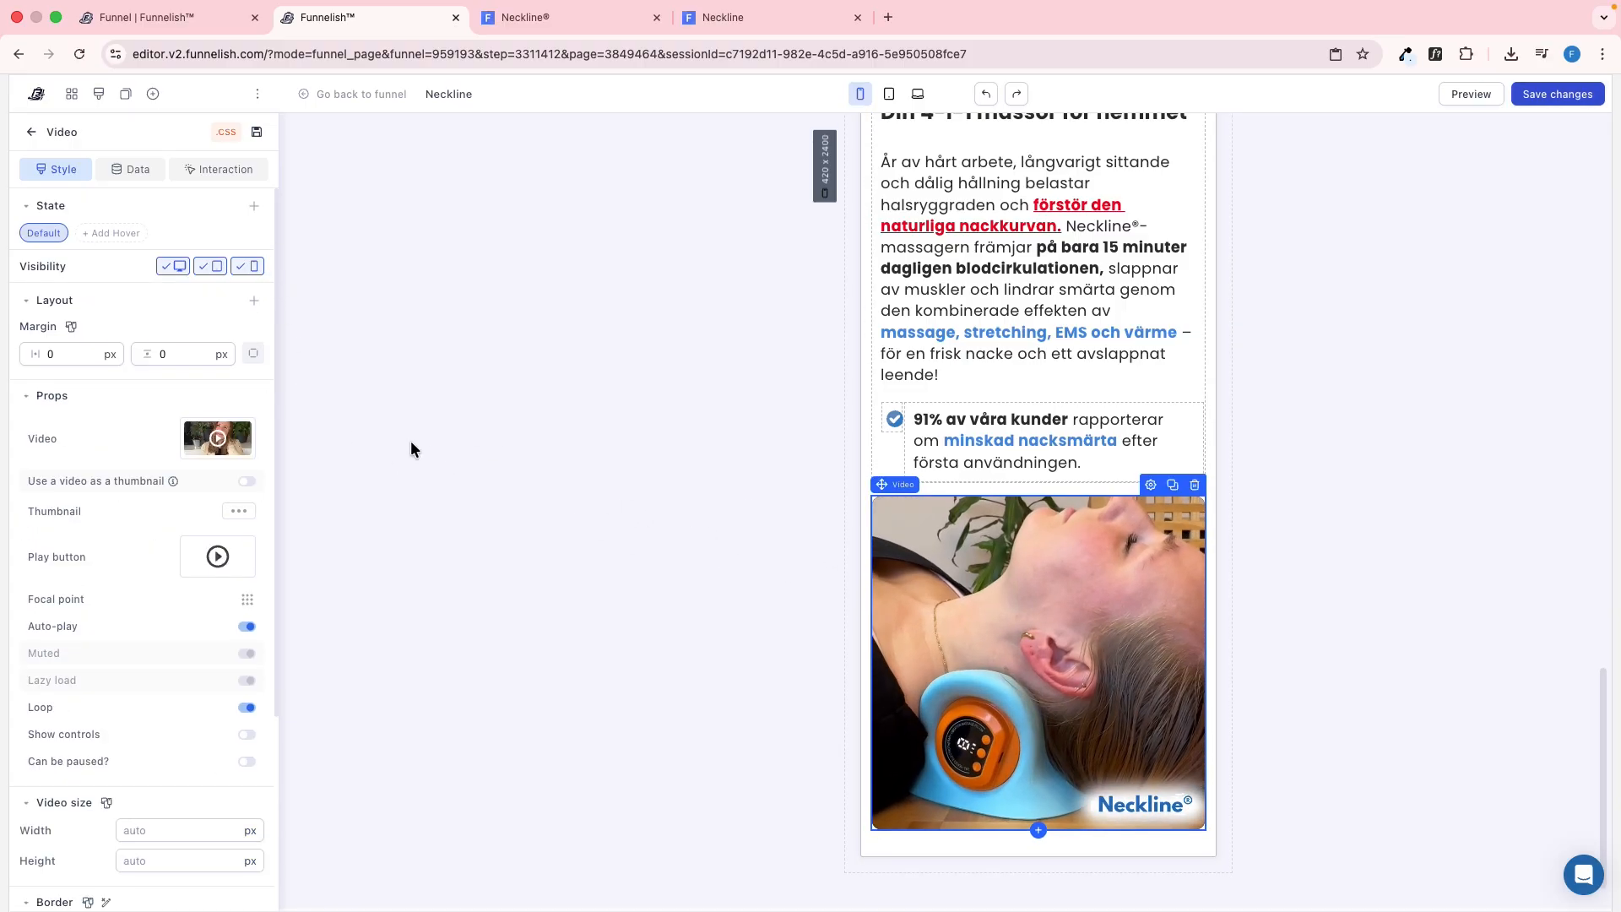
{"action": "left_click", "coordinate": [177, 267]}
{"action": "left_click", "coordinate": [213, 266]}
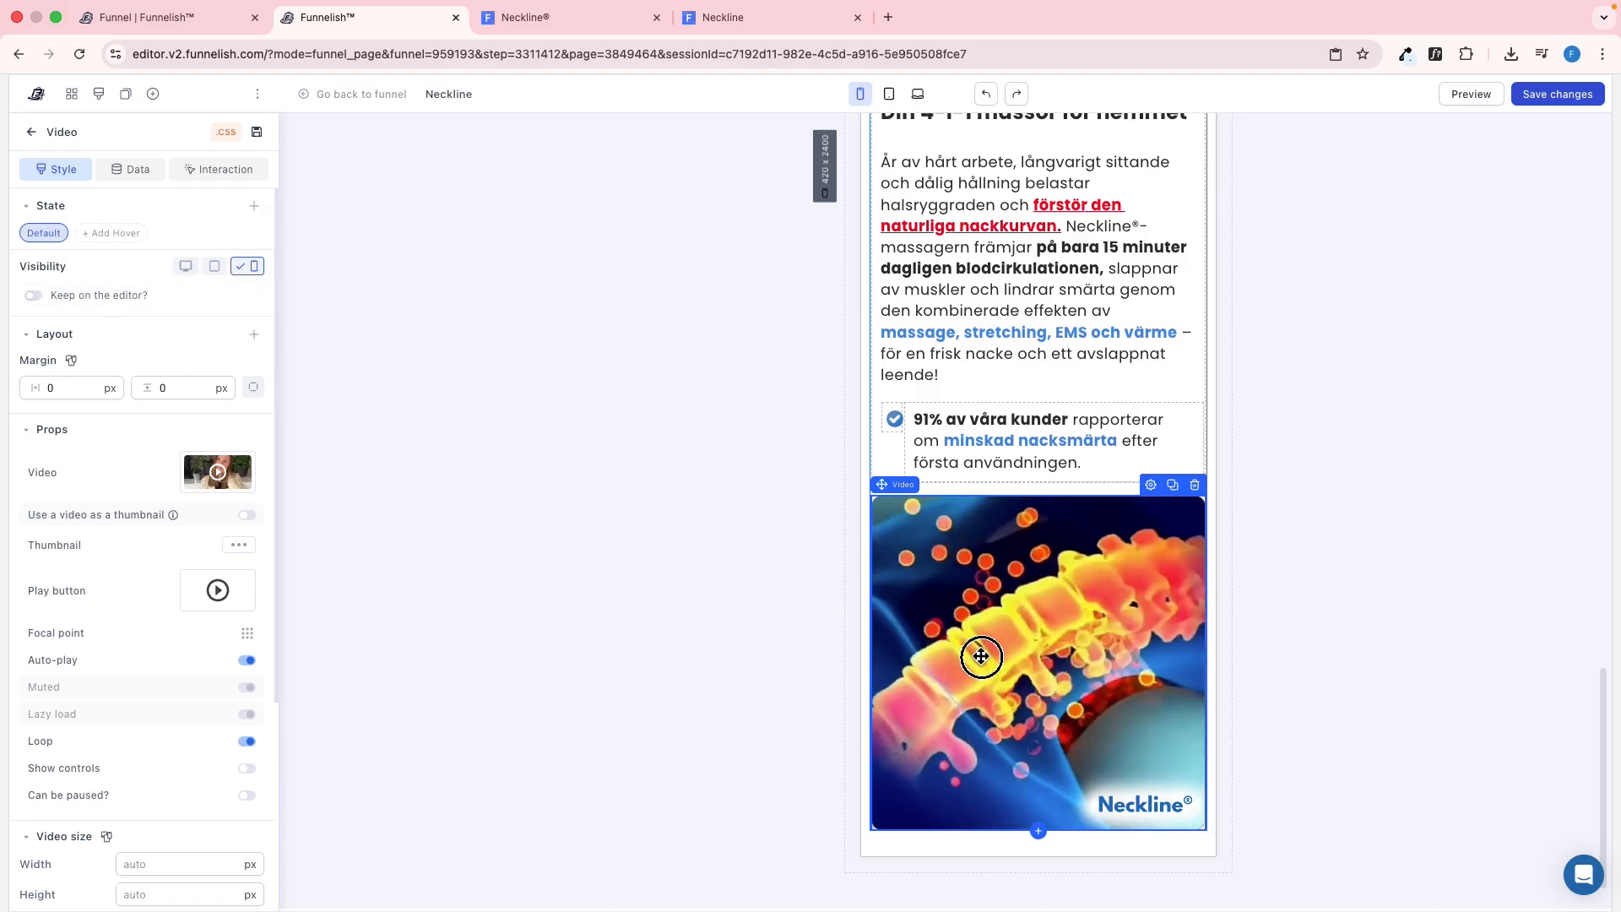
Move the mobile-only video between the "Din 4-i-1 massör för hemmet" heading and the paragraph, and save the changes
{"action": "left_click_drag", "start_coordinate": [981, 656], "coordinate": [1015, 350]}
{"action": "scroll", "coordinate": [991, 554], "scroll_direction": "up", "scroll_amount": 1}
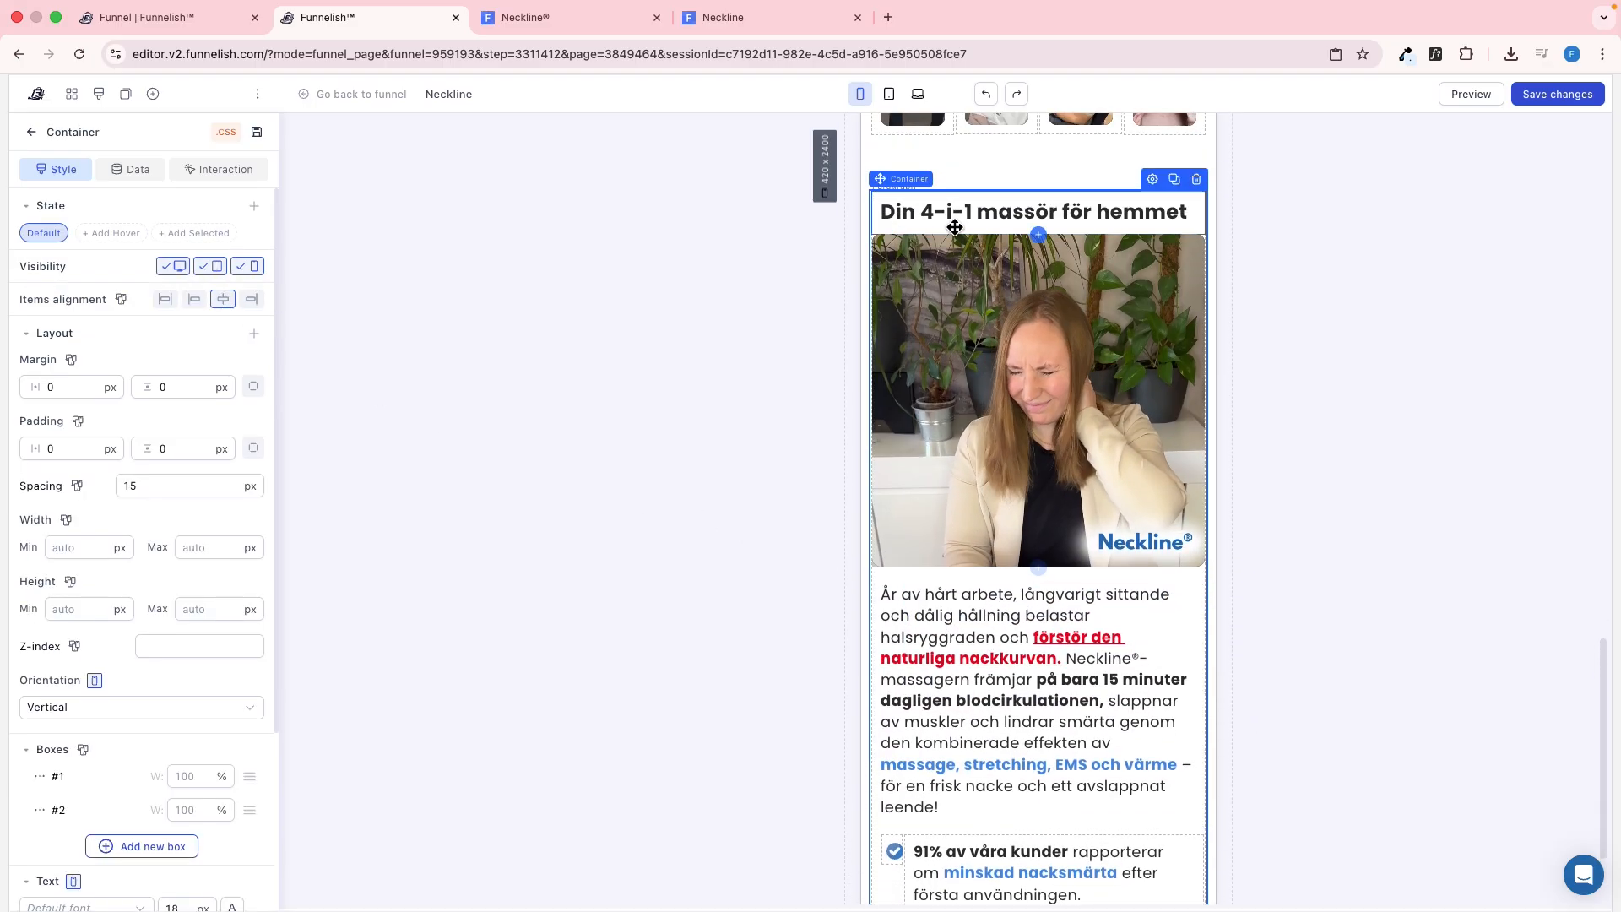
{"action": "left_click", "coordinate": [1305, 270]}
{"action": "scroll", "coordinate": [1049, 381], "scroll_direction": "down", "scroll_amount": 2}
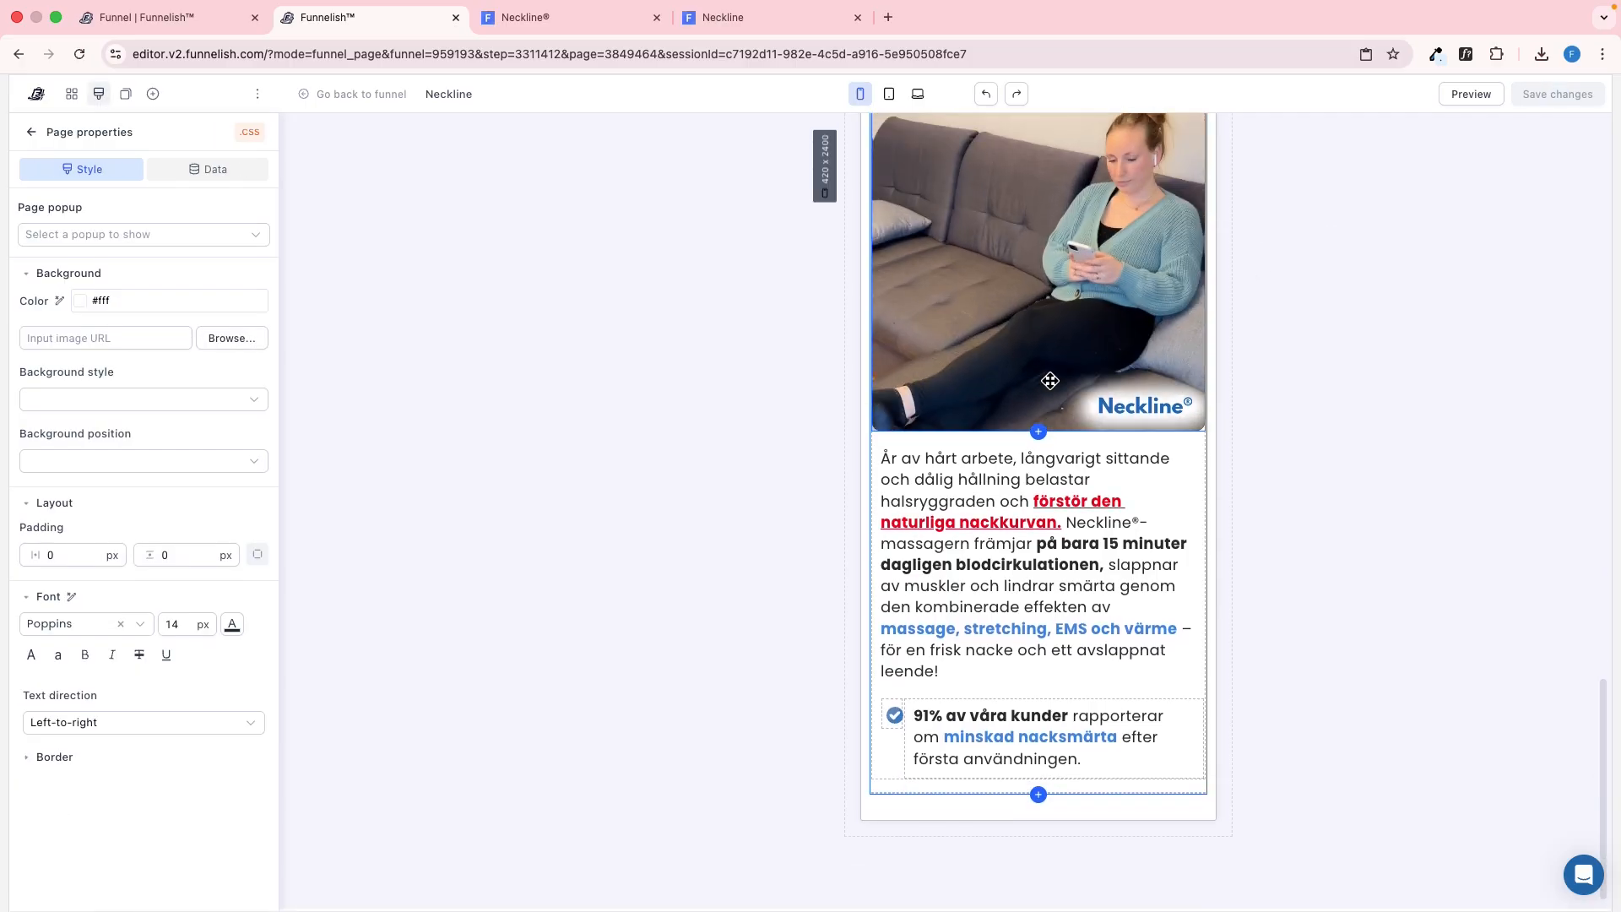
Reload the mobile preview and compare the "Din 4-i-1 massör för hemmet" heading and video placement with the reference page
{"action": "left_click", "coordinate": [757, 16]}
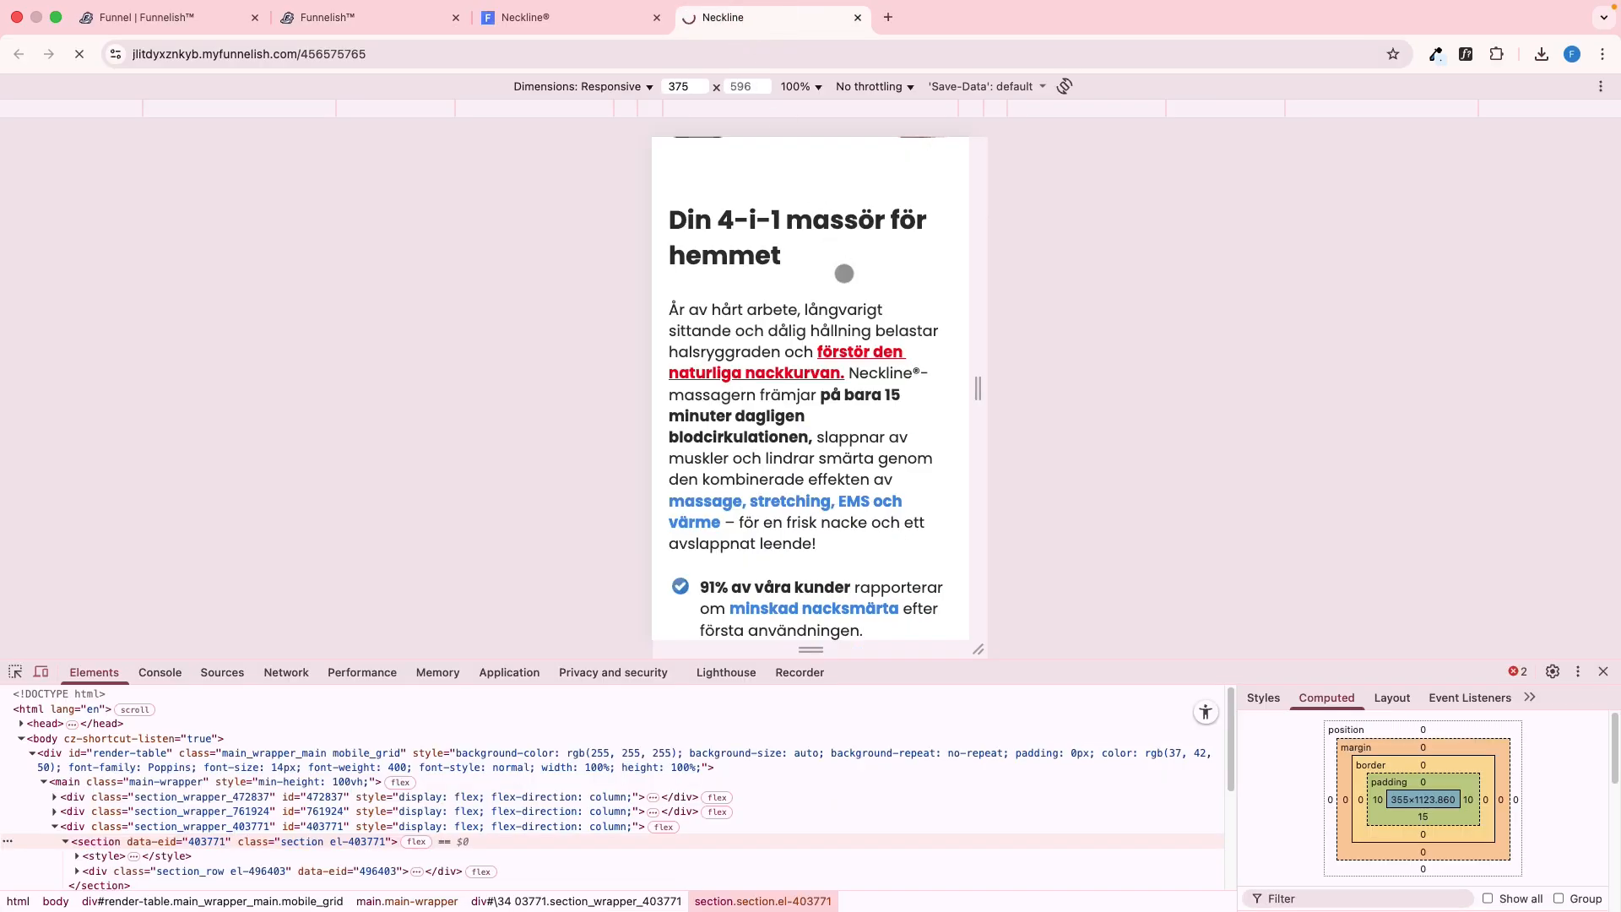
{"action": "key", "text": "ctrl+shift+Tab"}
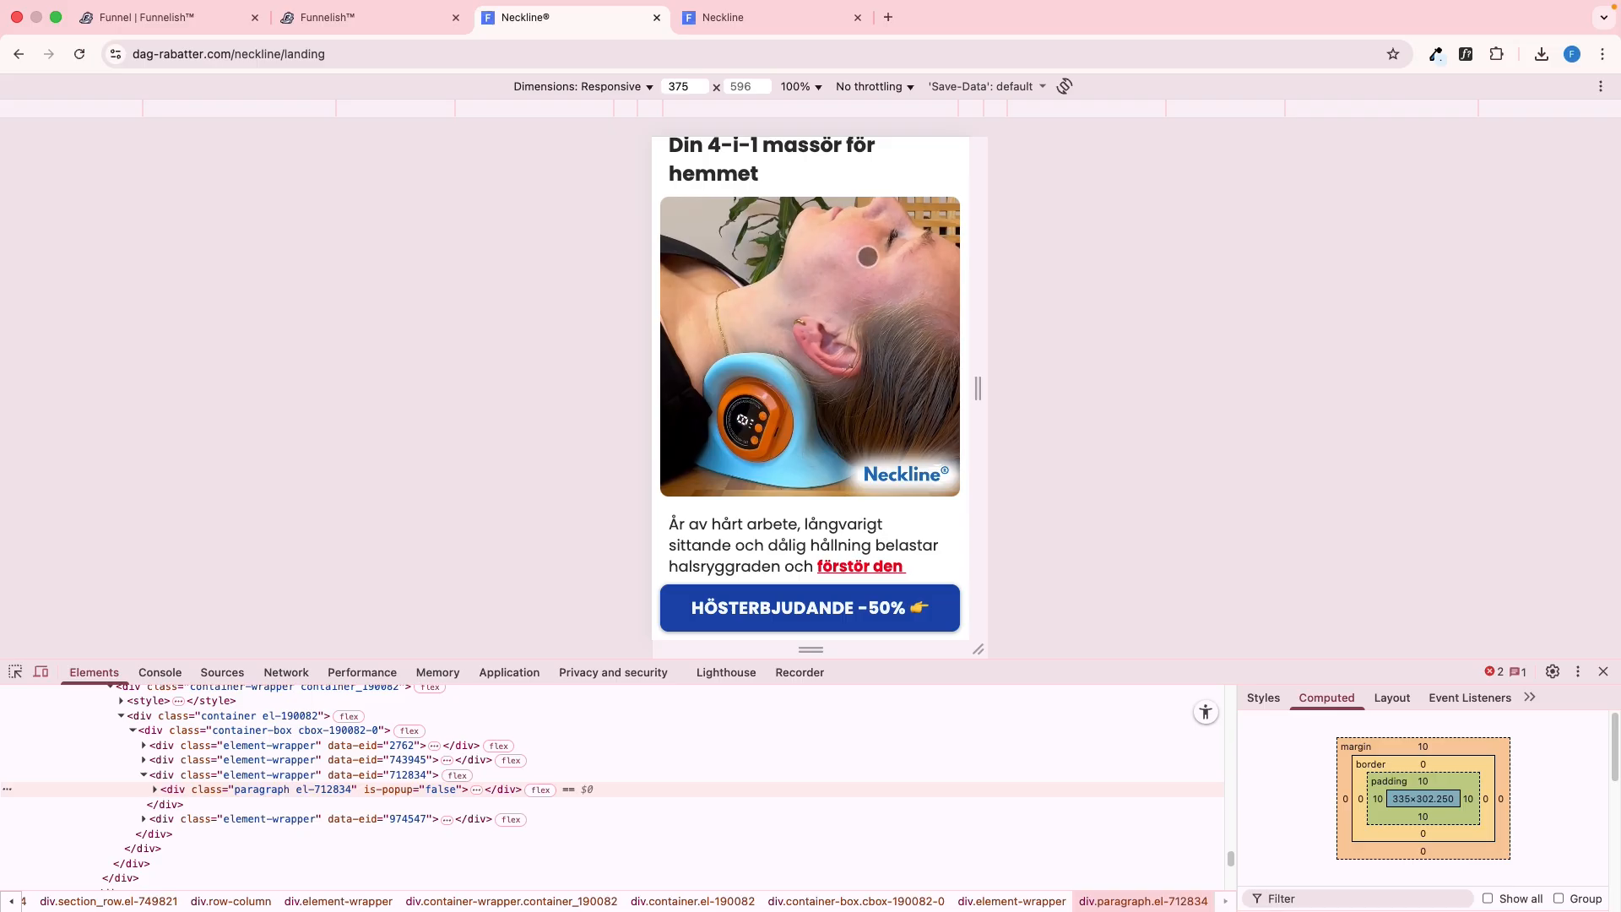
{"action": "scroll", "coordinate": [869, 416], "scroll_direction": "up", "scroll_amount": 2}
{"action": "scroll", "coordinate": [869, 417], "scroll_direction": "down", "scroll_amount": 2}
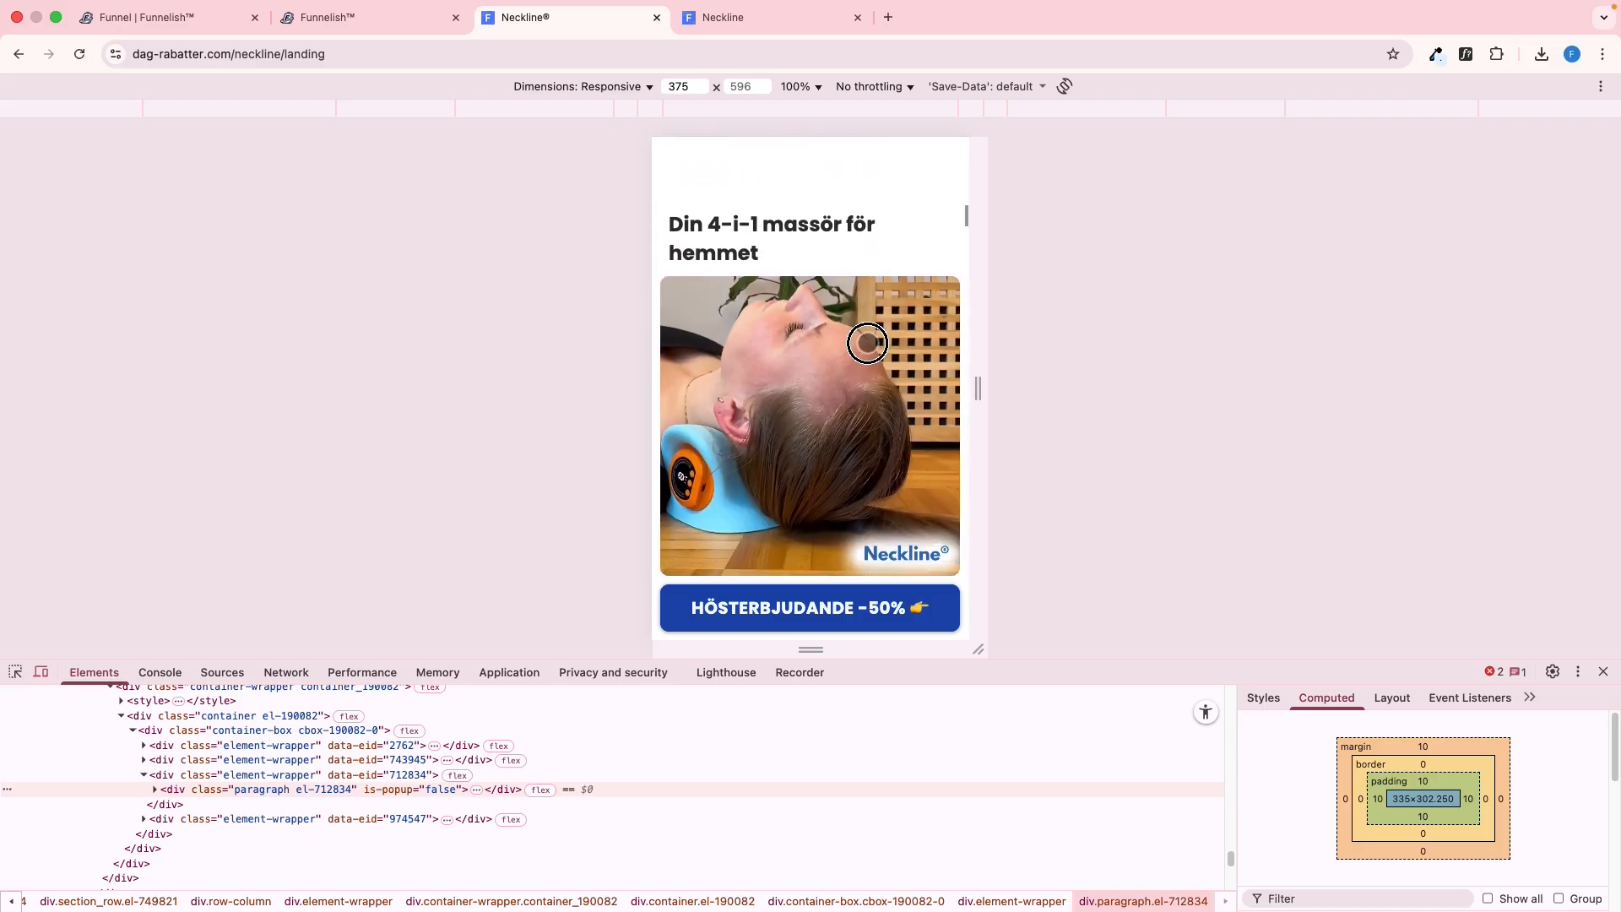
{"action": "key", "text": "ctrl+Tab"}
{"action": "key", "text": "ctrl+shift+Tab"}
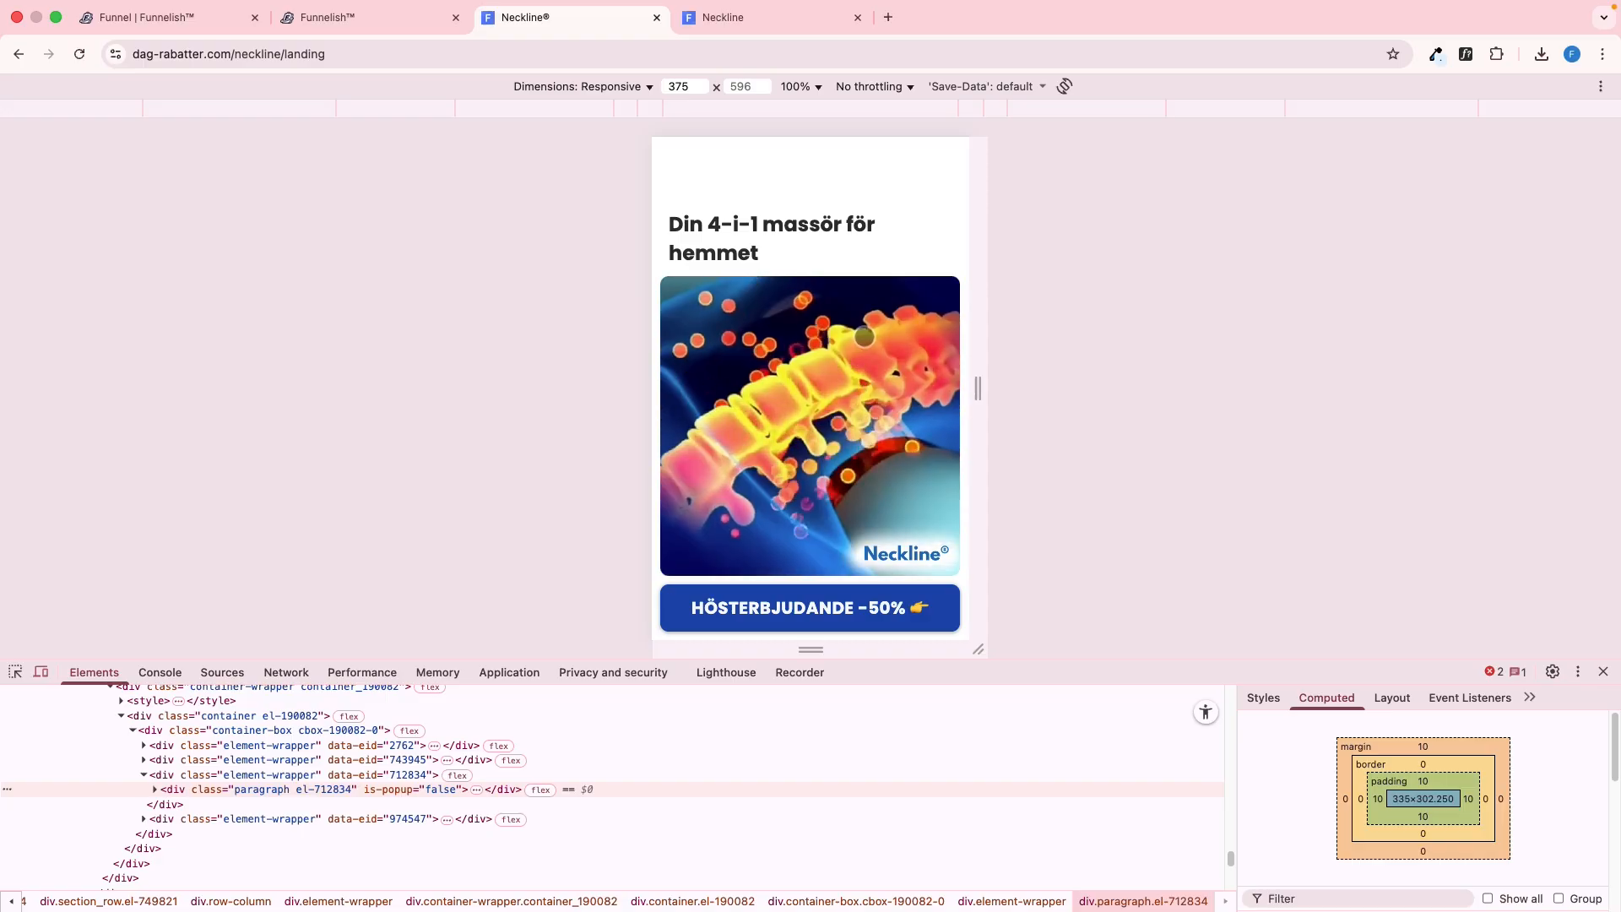
{"action": "key", "text": "ctrl+shift+Tab"}
{"action": "key", "text": "ctrl+shift+Tab"}
{"action": "key", "text": "ctrl+shift+Tab"}
{"action": "key", "text": "ctrl+shift+Tab"}
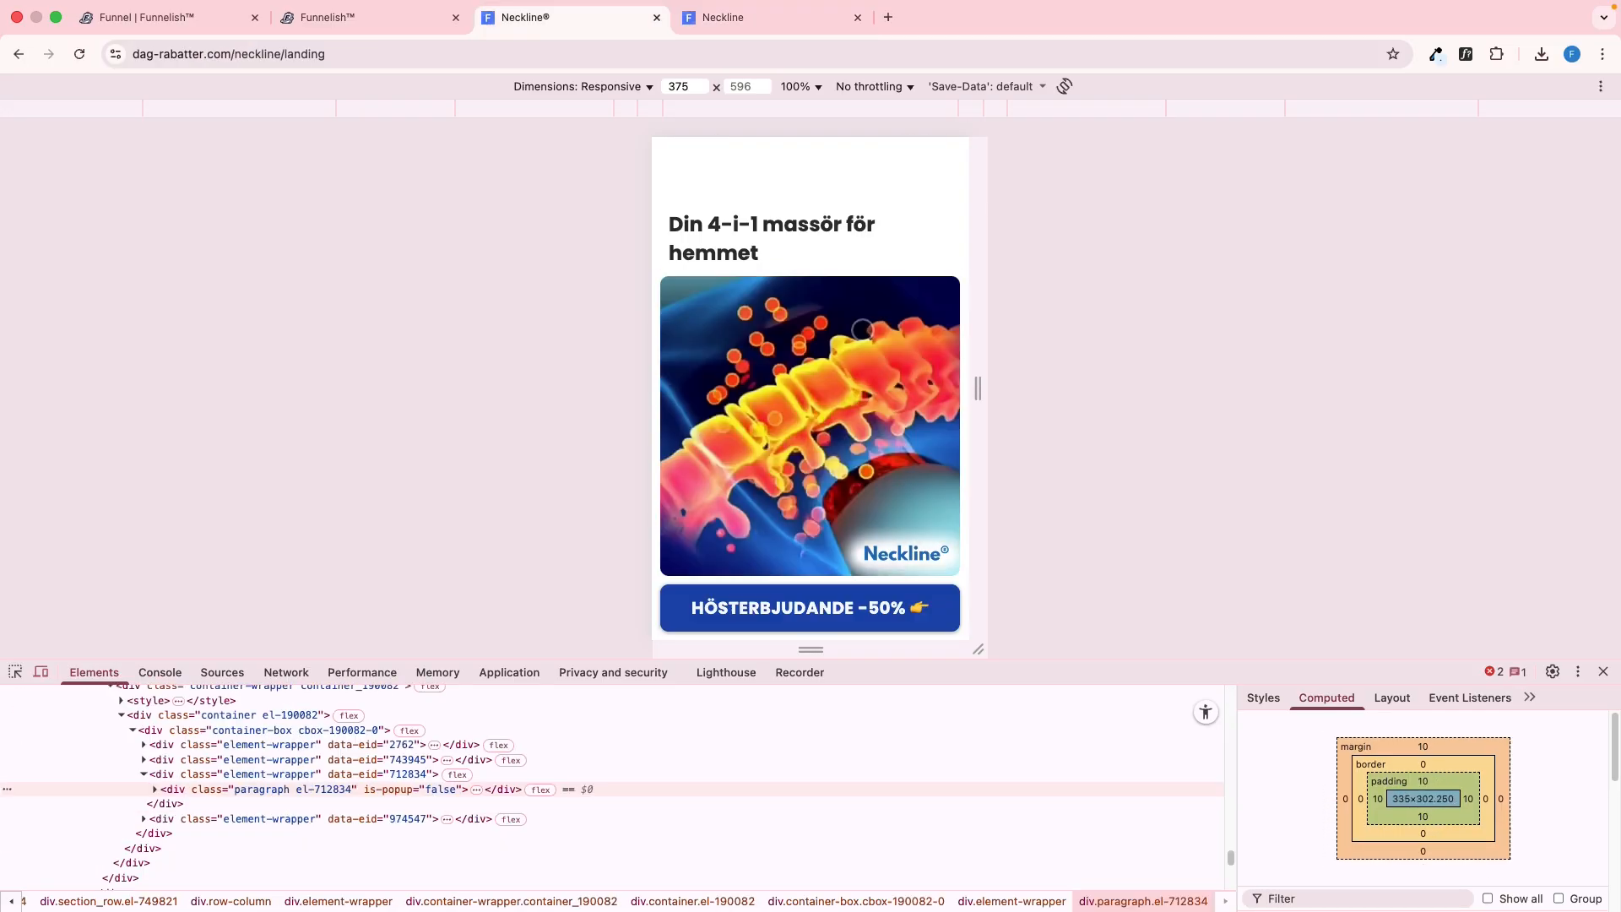